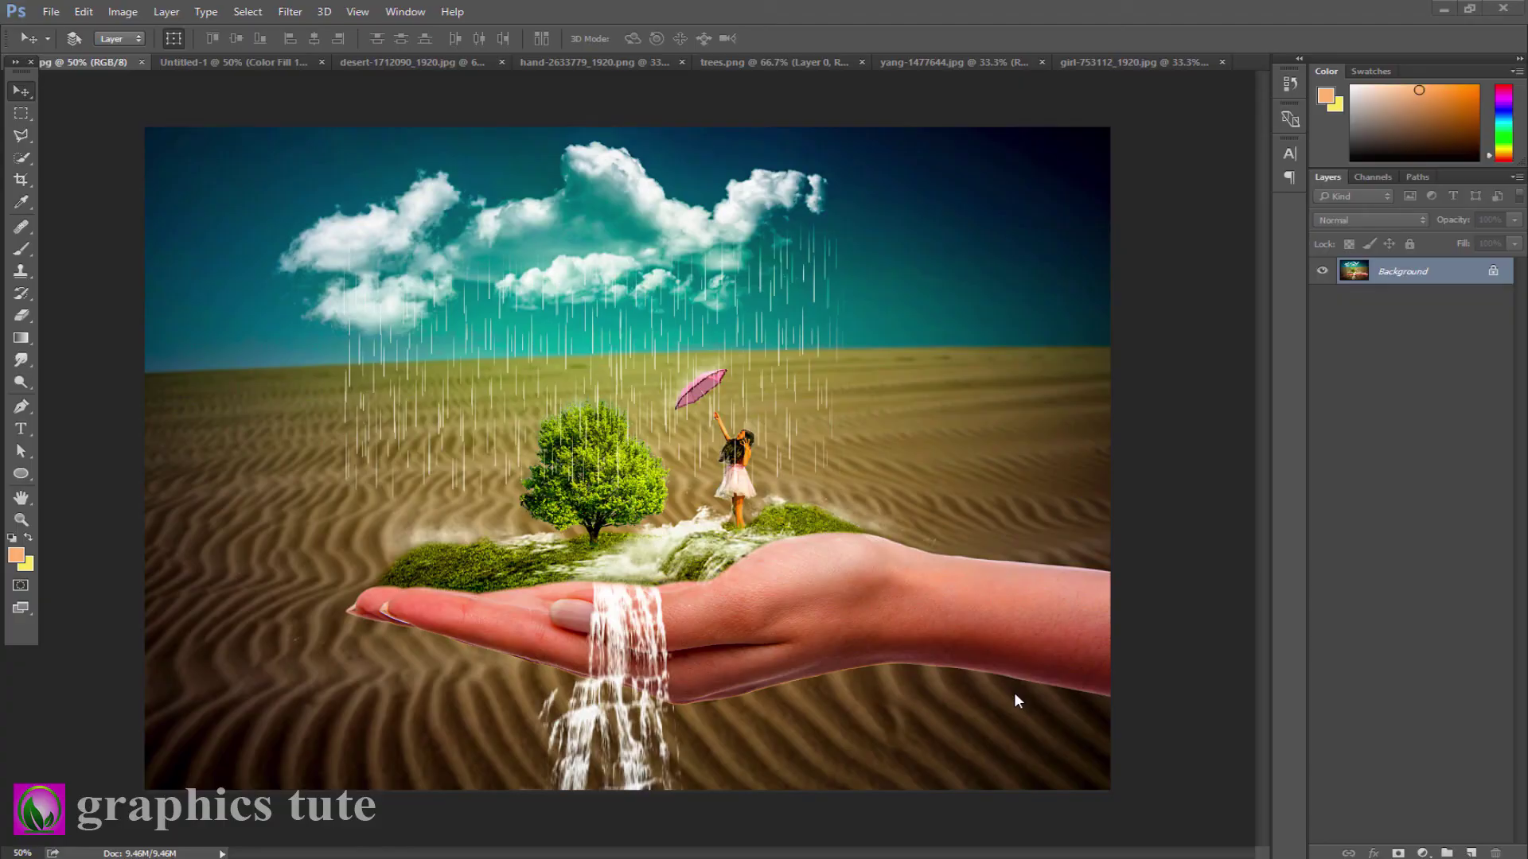
# Check the blank Untitled-1 document, then bring the desert-1712090 dunes photo to the front.
pyautogui.click(228, 62)
pyautogui.click(398, 61)
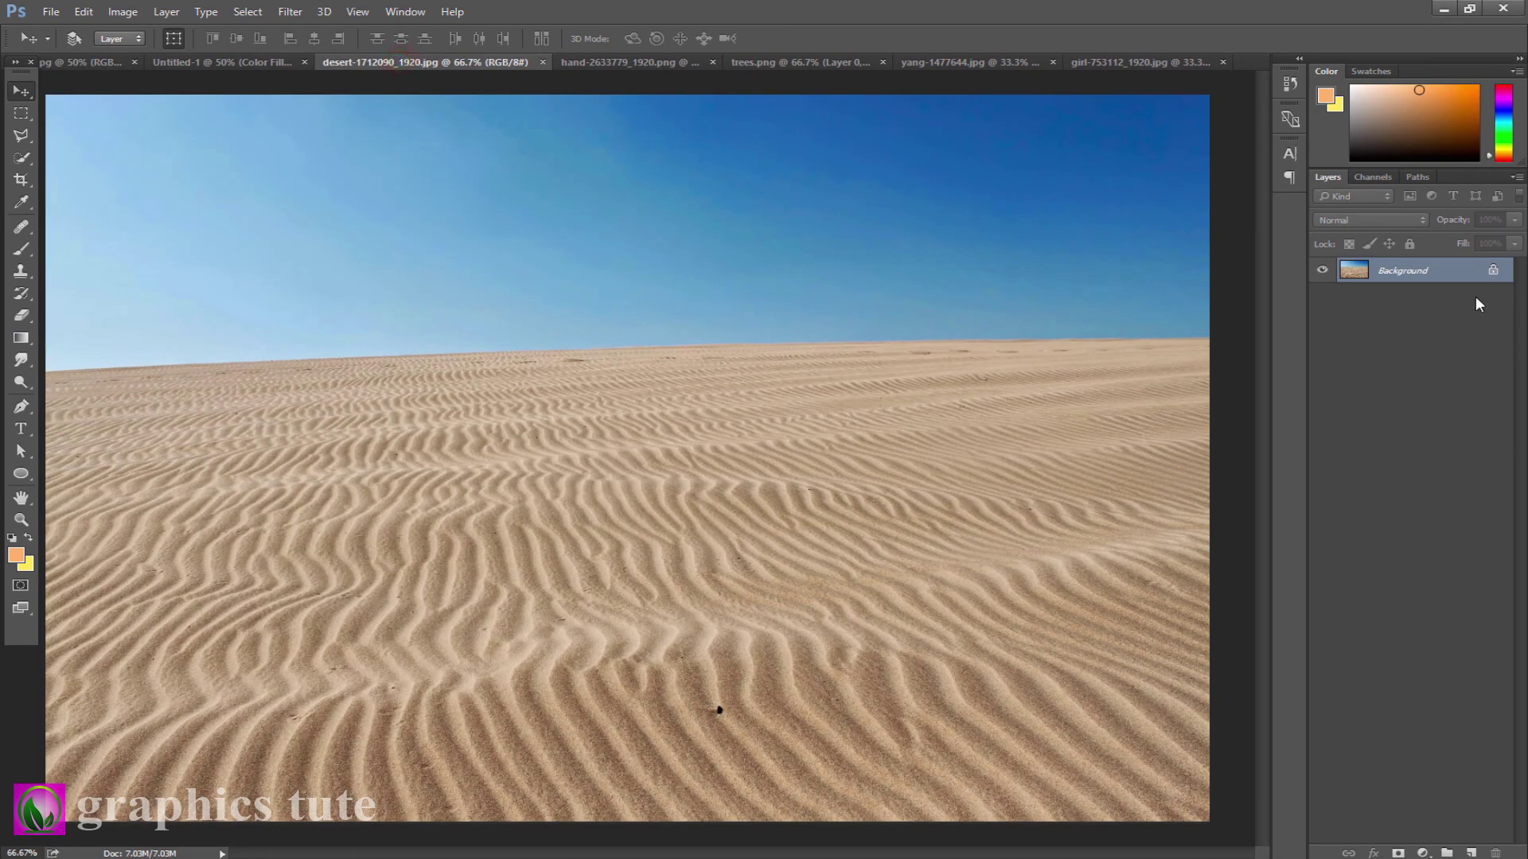
# Unlock the desert layer, drag it into Untitled-1, and close the original without saving.
pyautogui.click(1494, 272)
pyautogui.moveTo(751, 475)
pyautogui.mouseDown()
pyautogui.moveTo(243, 68)
pyautogui.moveTo(425, 419)
pyautogui.mouseUp()
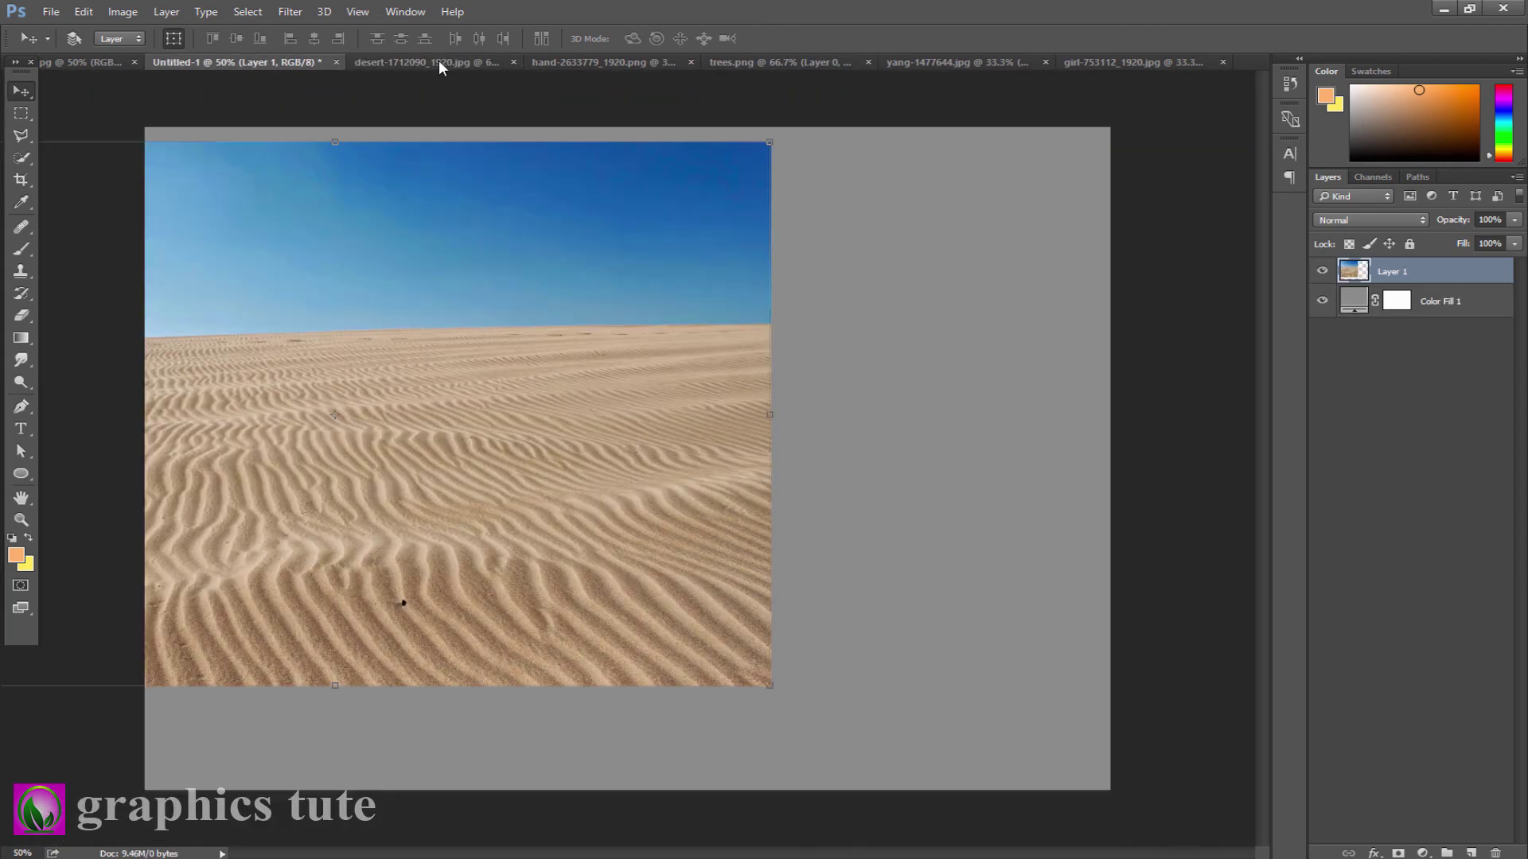
pyautogui.click(436, 60)
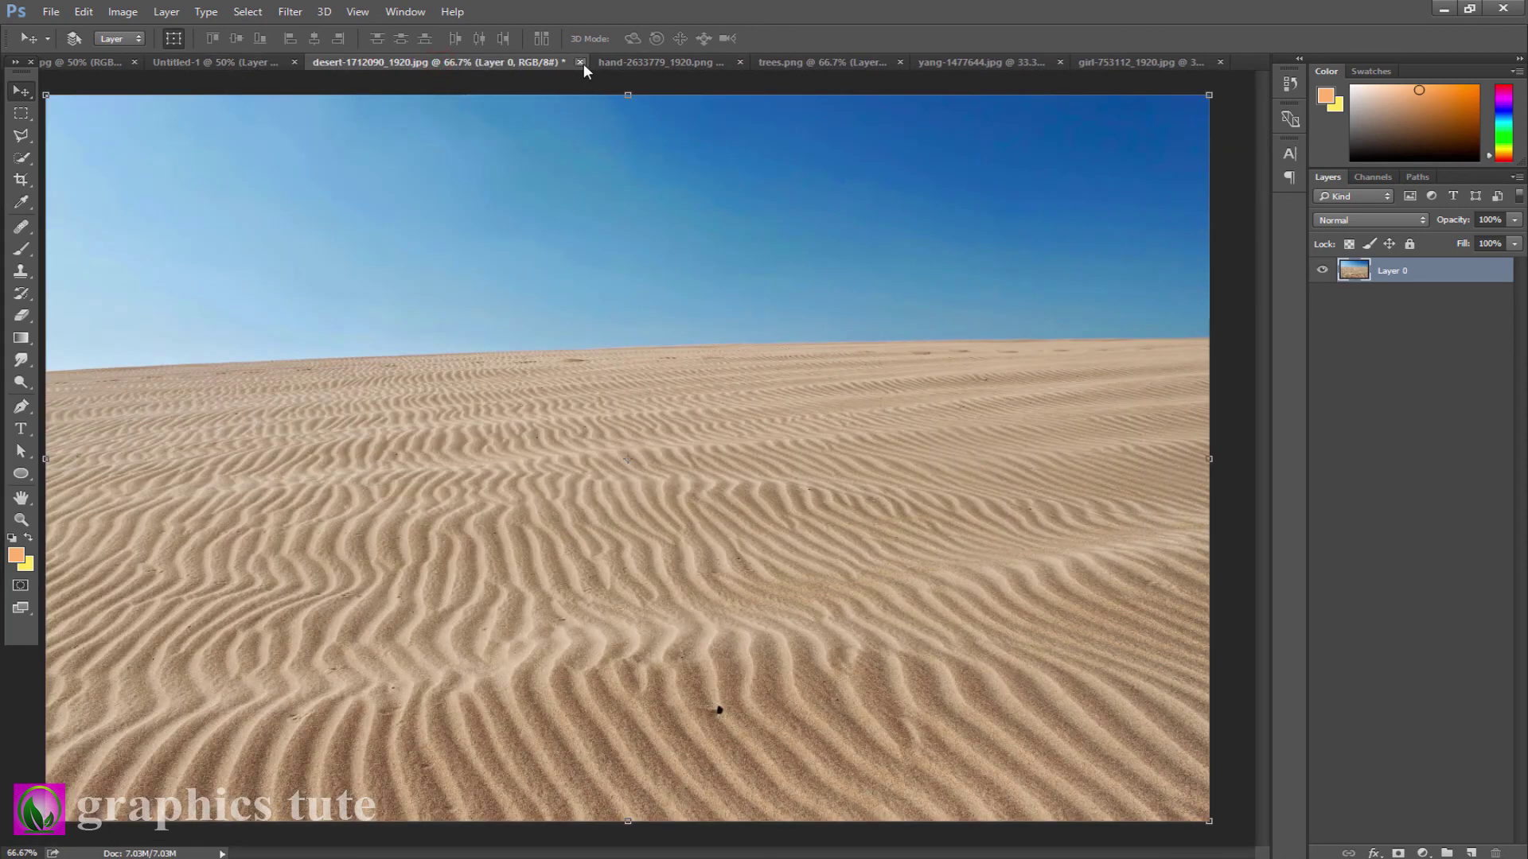
pyautogui.click(580, 62)
pyautogui.click(767, 334)
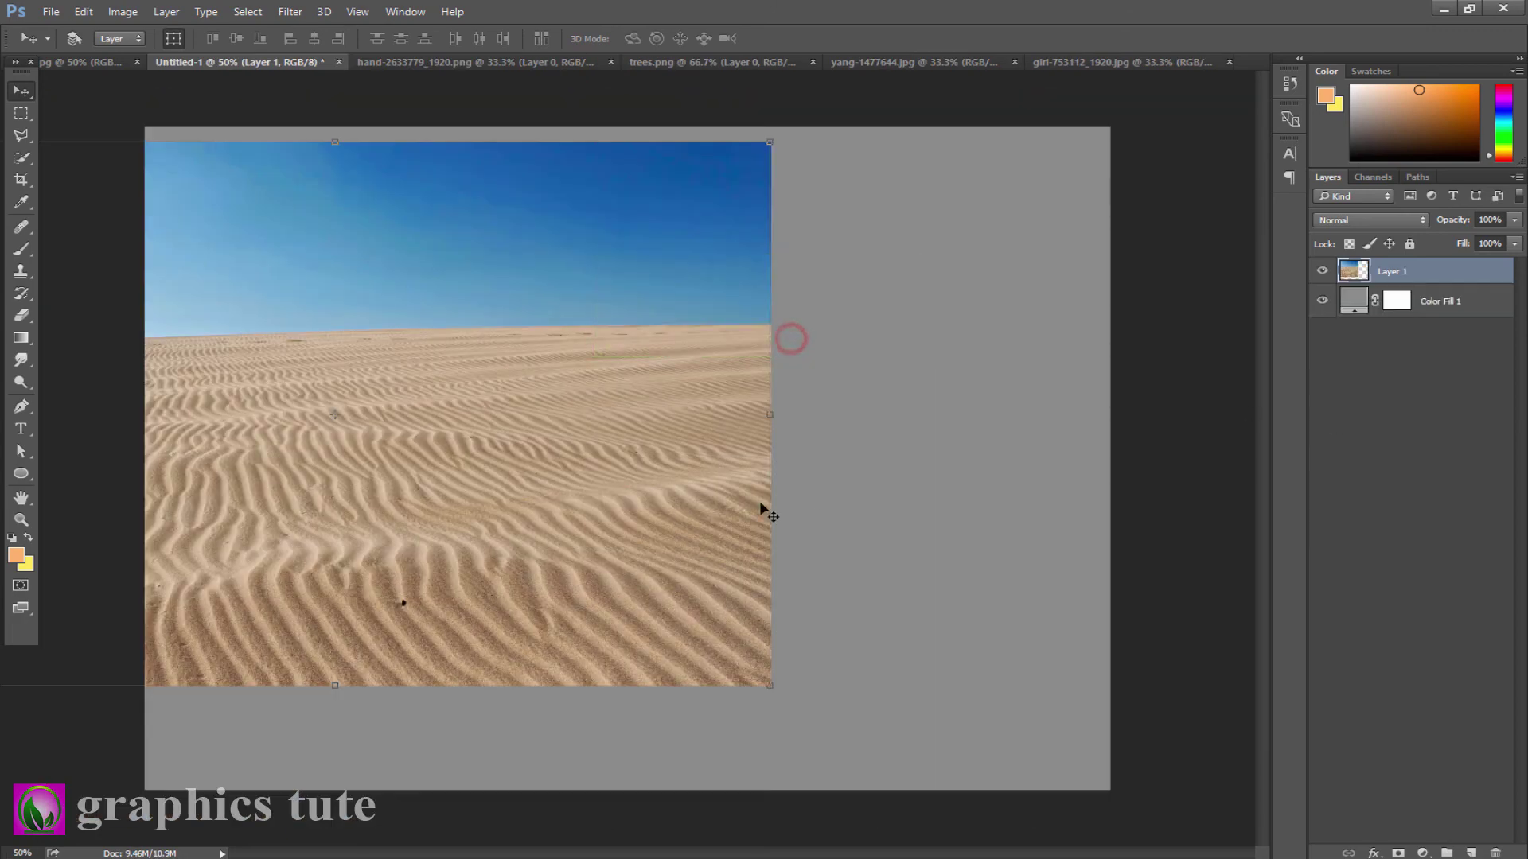
# Scale the desert layer up past 121% and centre it to fill the canvas.
pyautogui.moveTo(759, 500)
pyautogui.mouseDown()
pyautogui.moveTo(1005, 539)
pyautogui.moveTo(972, 530)
pyautogui.mouseUp()
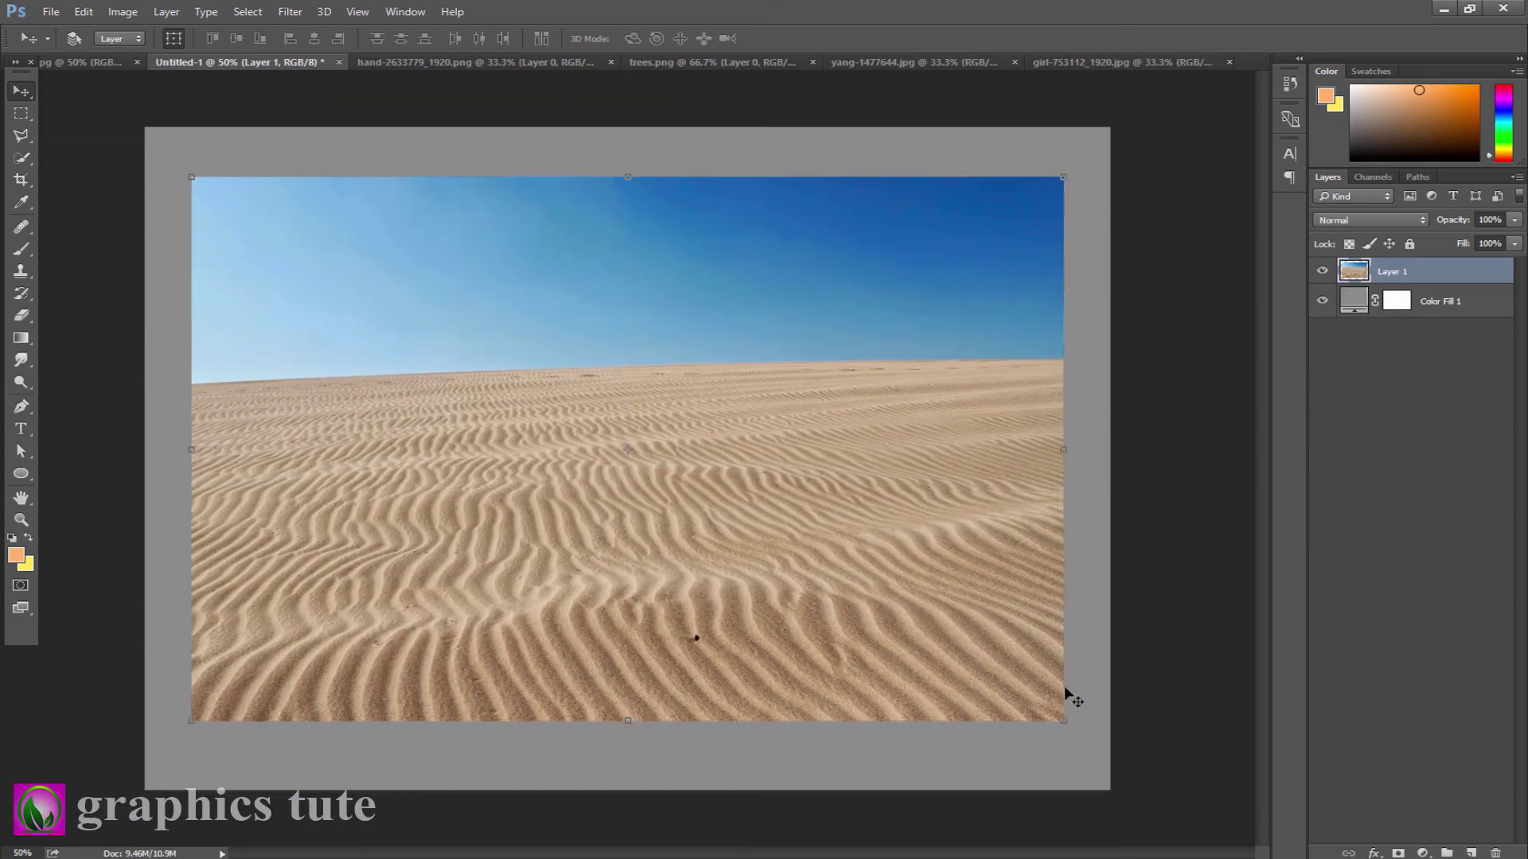
pyautogui.moveTo(1062, 721)
pyautogui.mouseDown()
pyautogui.moveTo(1164, 765)
pyautogui.moveTo(1169, 796)
pyautogui.mouseUp()
pyautogui.moveTo(1024, 668); pyautogui.dragTo(1026, 673)
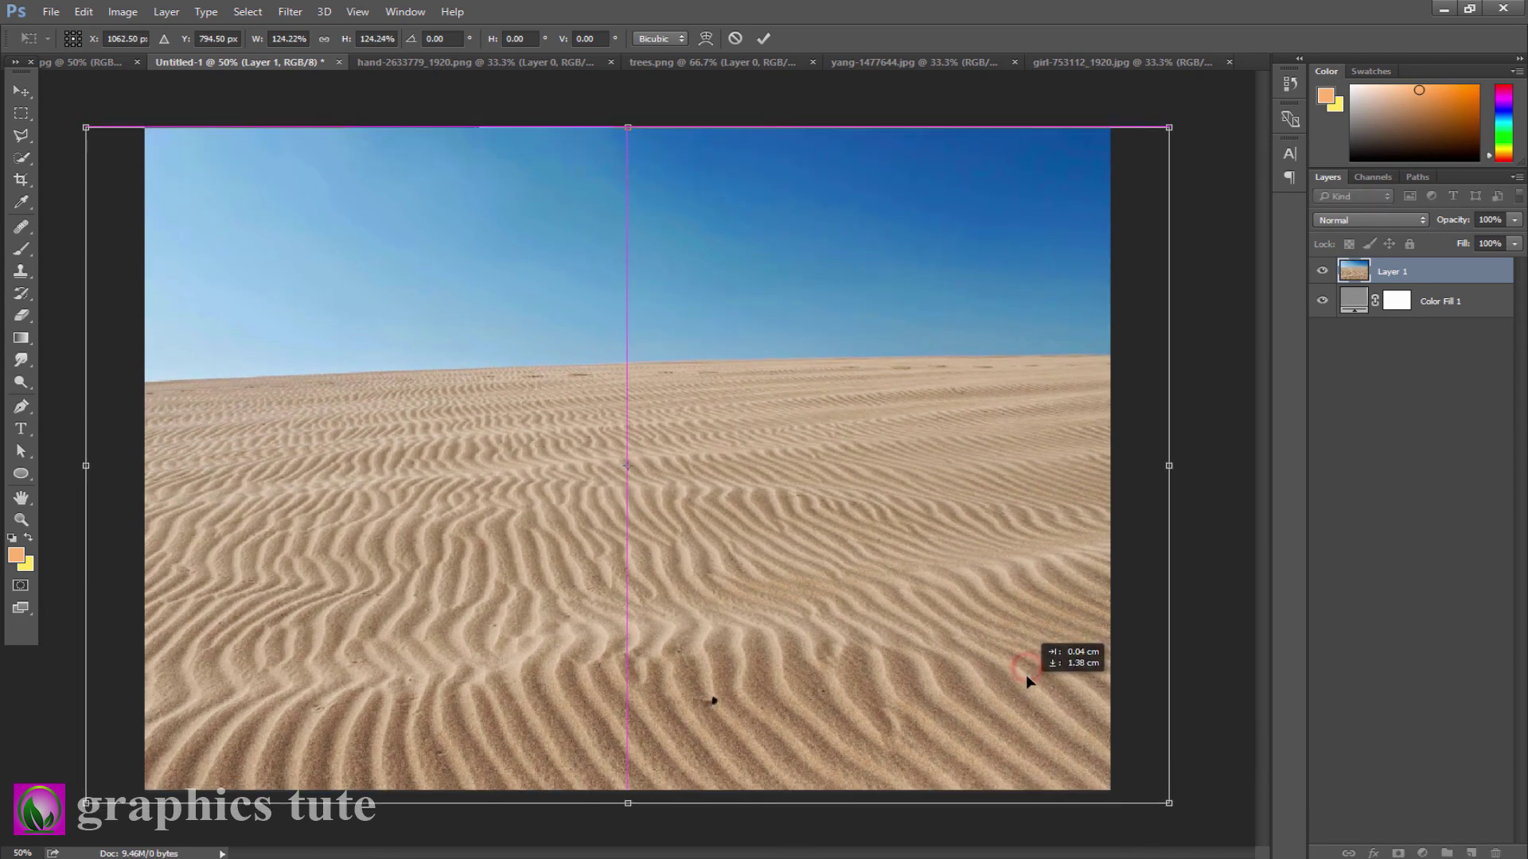
pyautogui.click(762, 38)
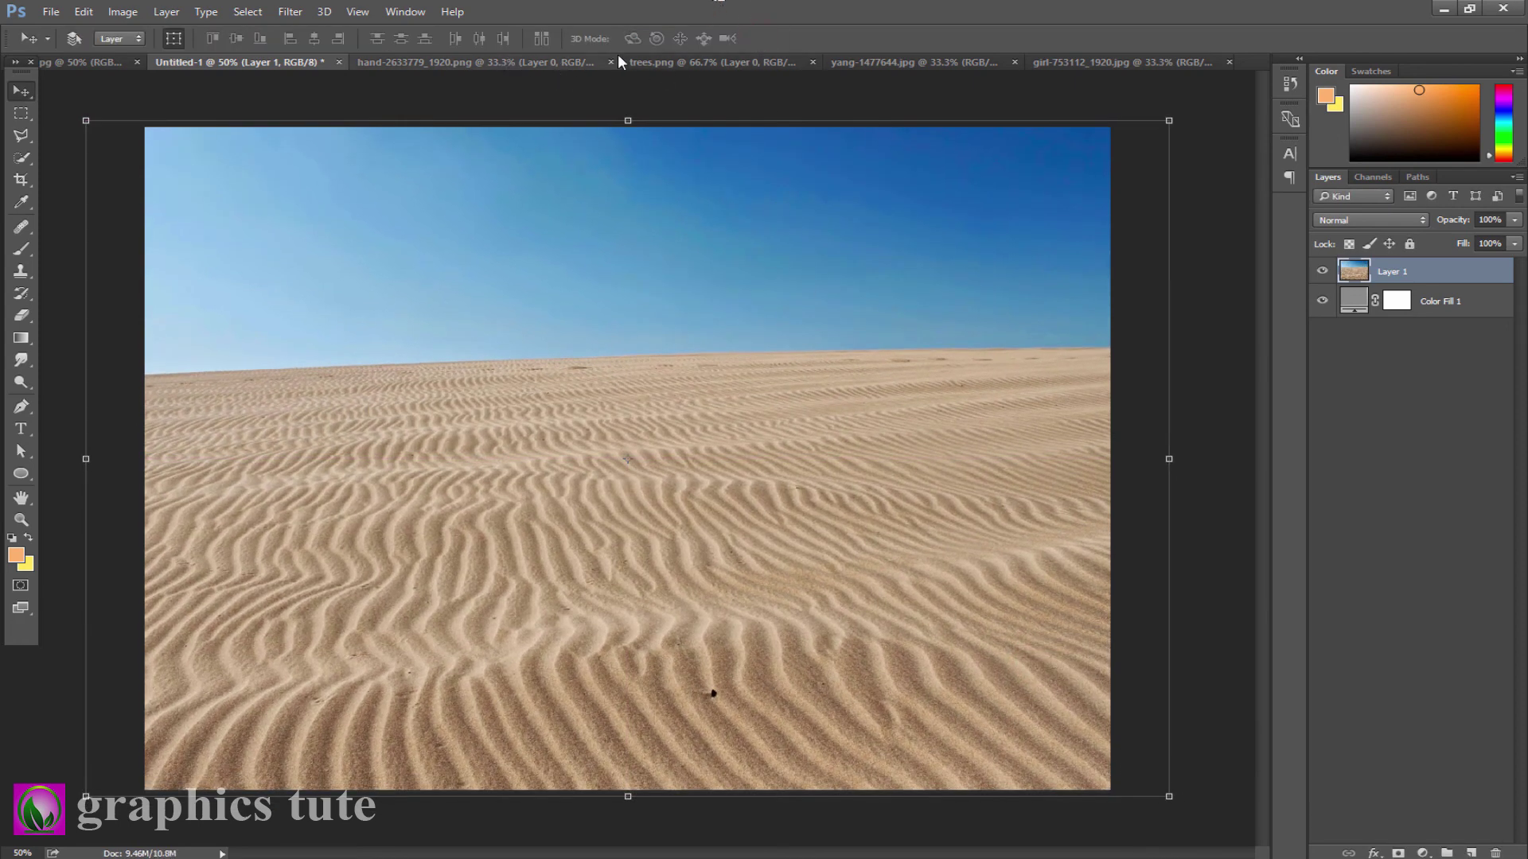
# Select the hand with Quick Selection in the hand image.
pyautogui.click(505, 65)
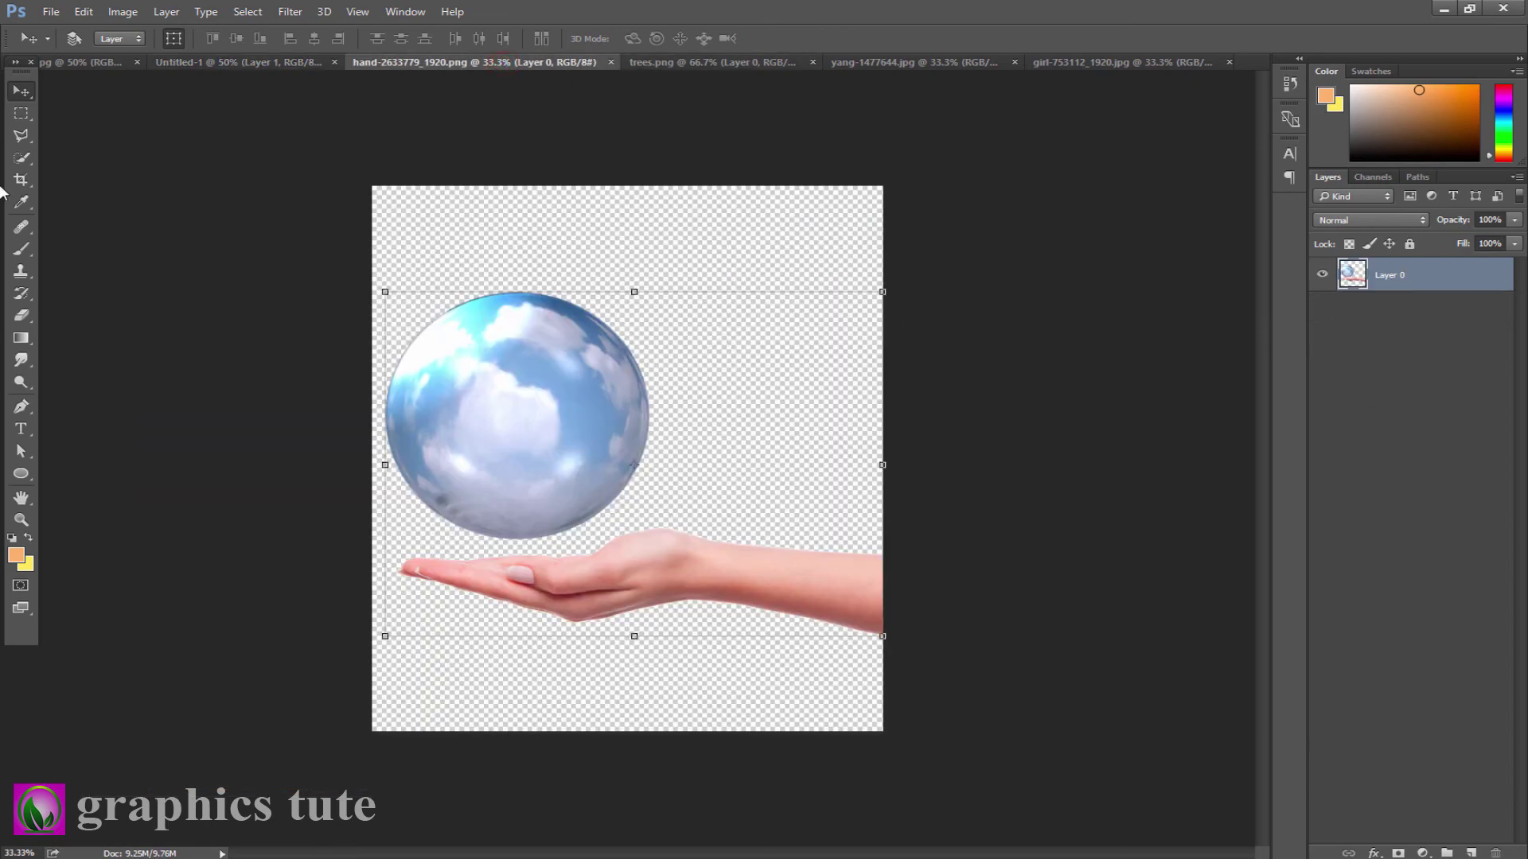
pyautogui.click(21, 158)
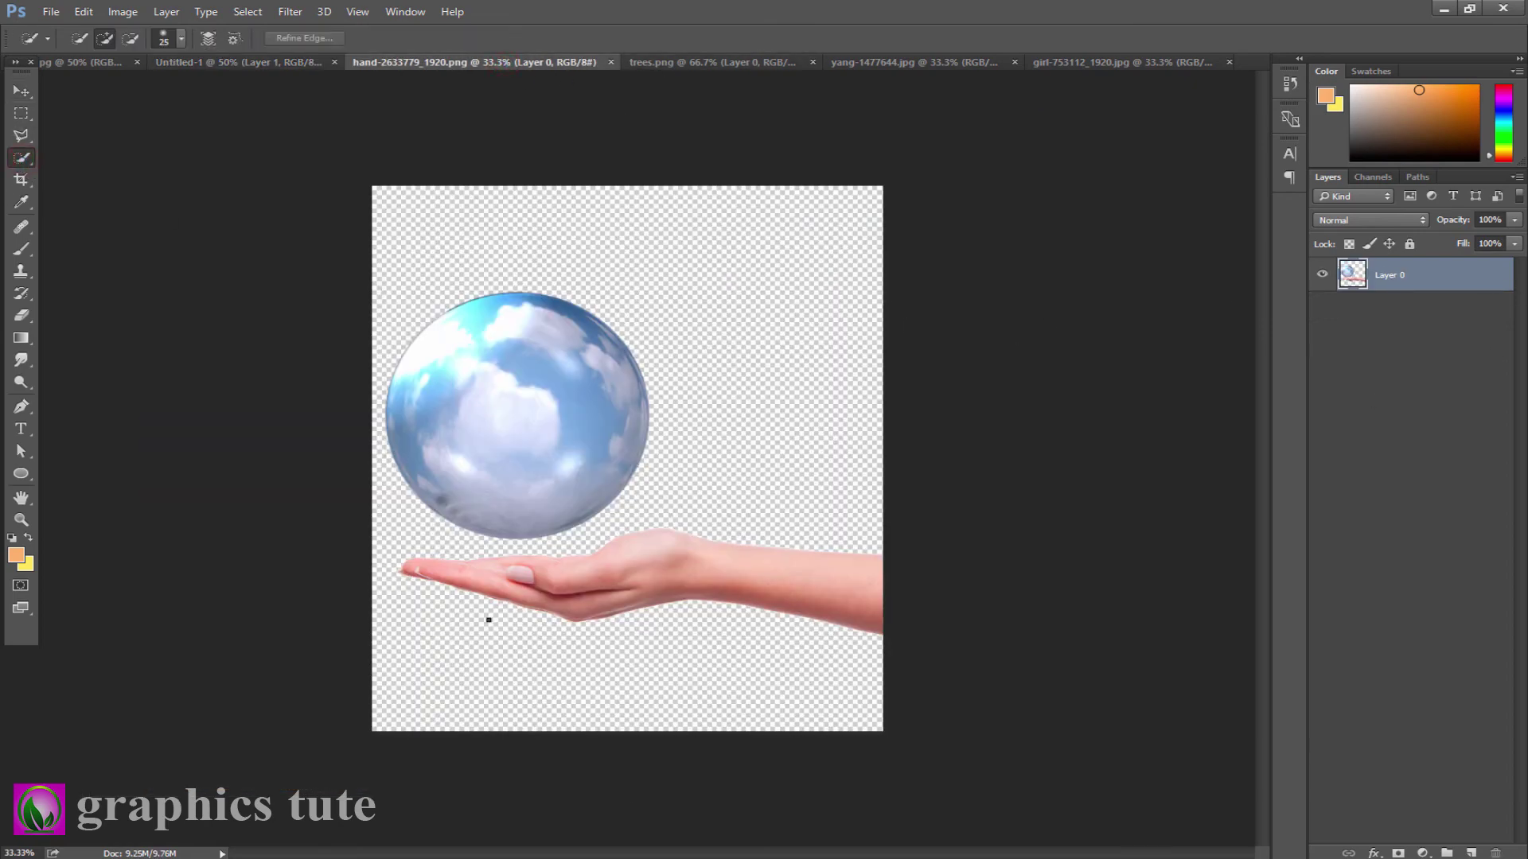
pyautogui.moveTo(433, 576); pyautogui.dragTo(875, 609)
# Mask away the cloud sphere, apply the mask, and drag the hand into Untitled-1.
pyautogui.click(1397, 852)
pyautogui.rightClick(1394, 279)
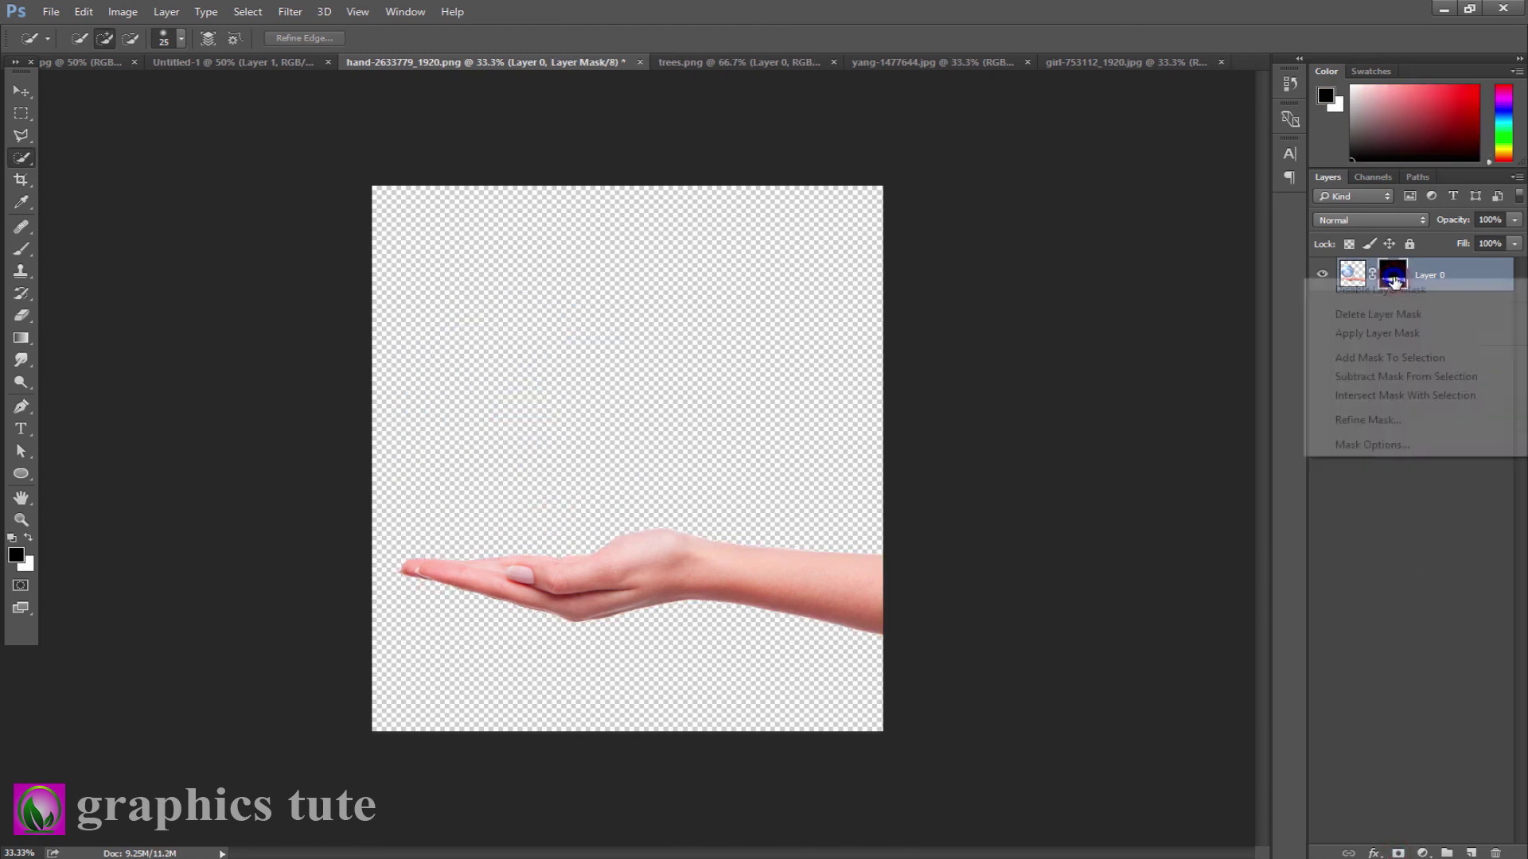
pyautogui.click(1381, 331)
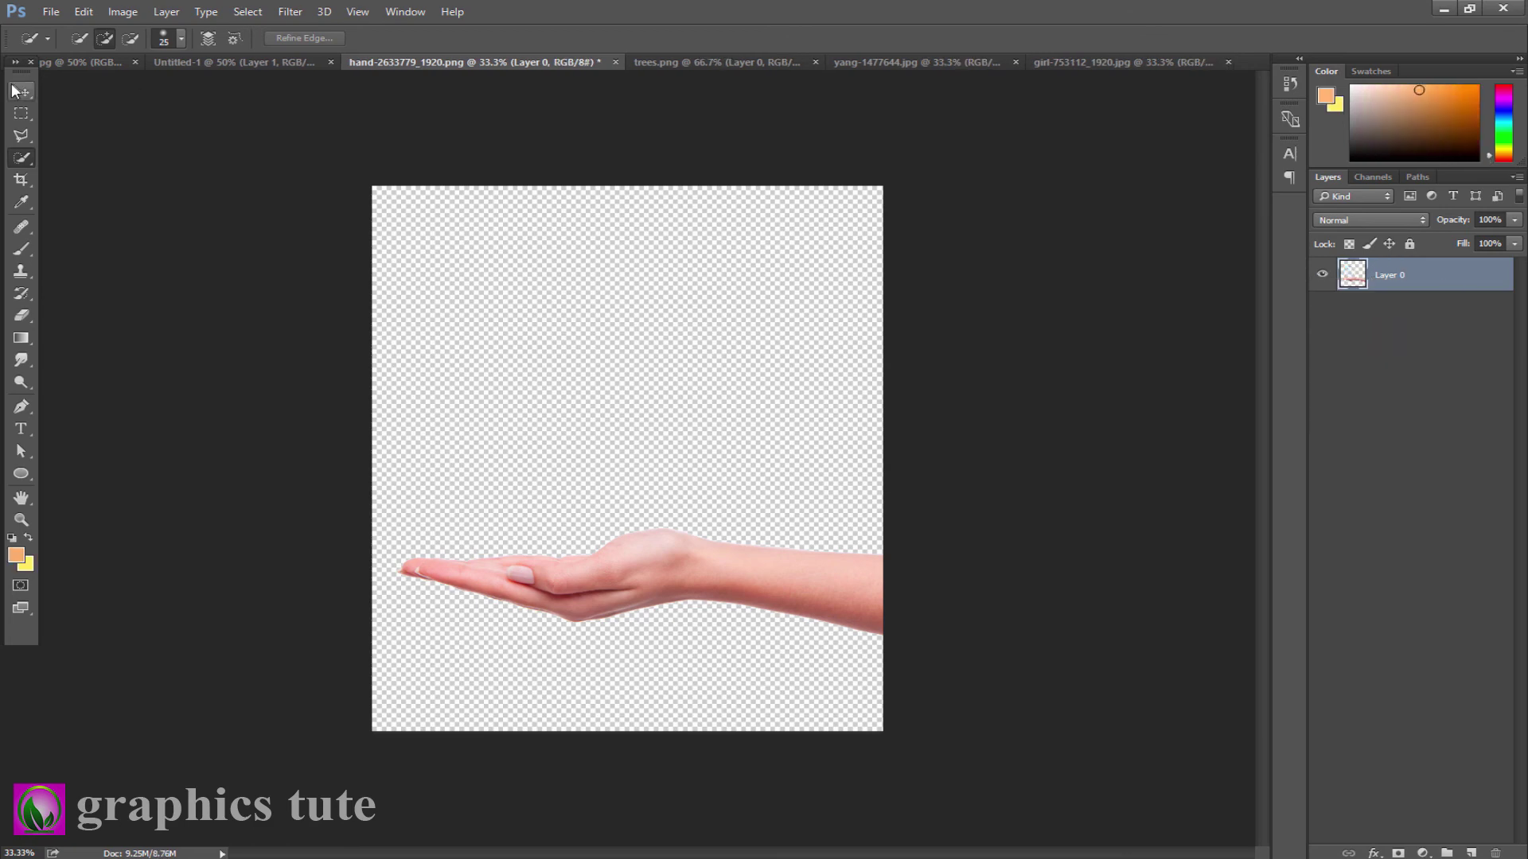
pyautogui.click(16, 89)
pyautogui.moveTo(623, 557)
pyautogui.mouseDown()
pyautogui.moveTo(559, 525)
pyautogui.moveTo(952, 549)
pyautogui.mouseUp()
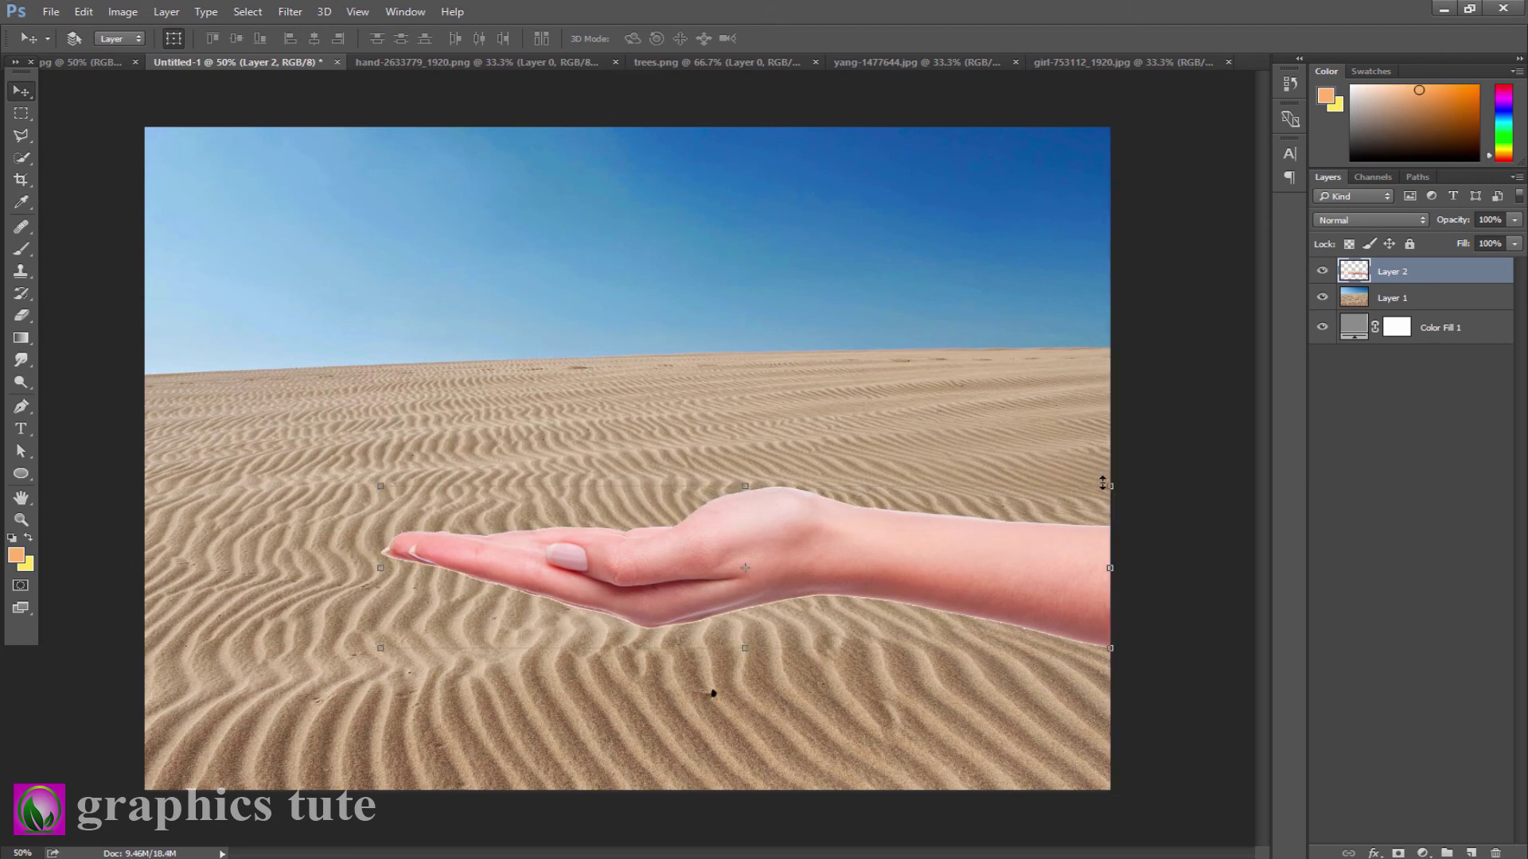
# Scale the hand to about 111%, nudge it right, and commit the transform.
pyautogui.moveTo(1114, 483); pyautogui.dragTo(1151, 477)
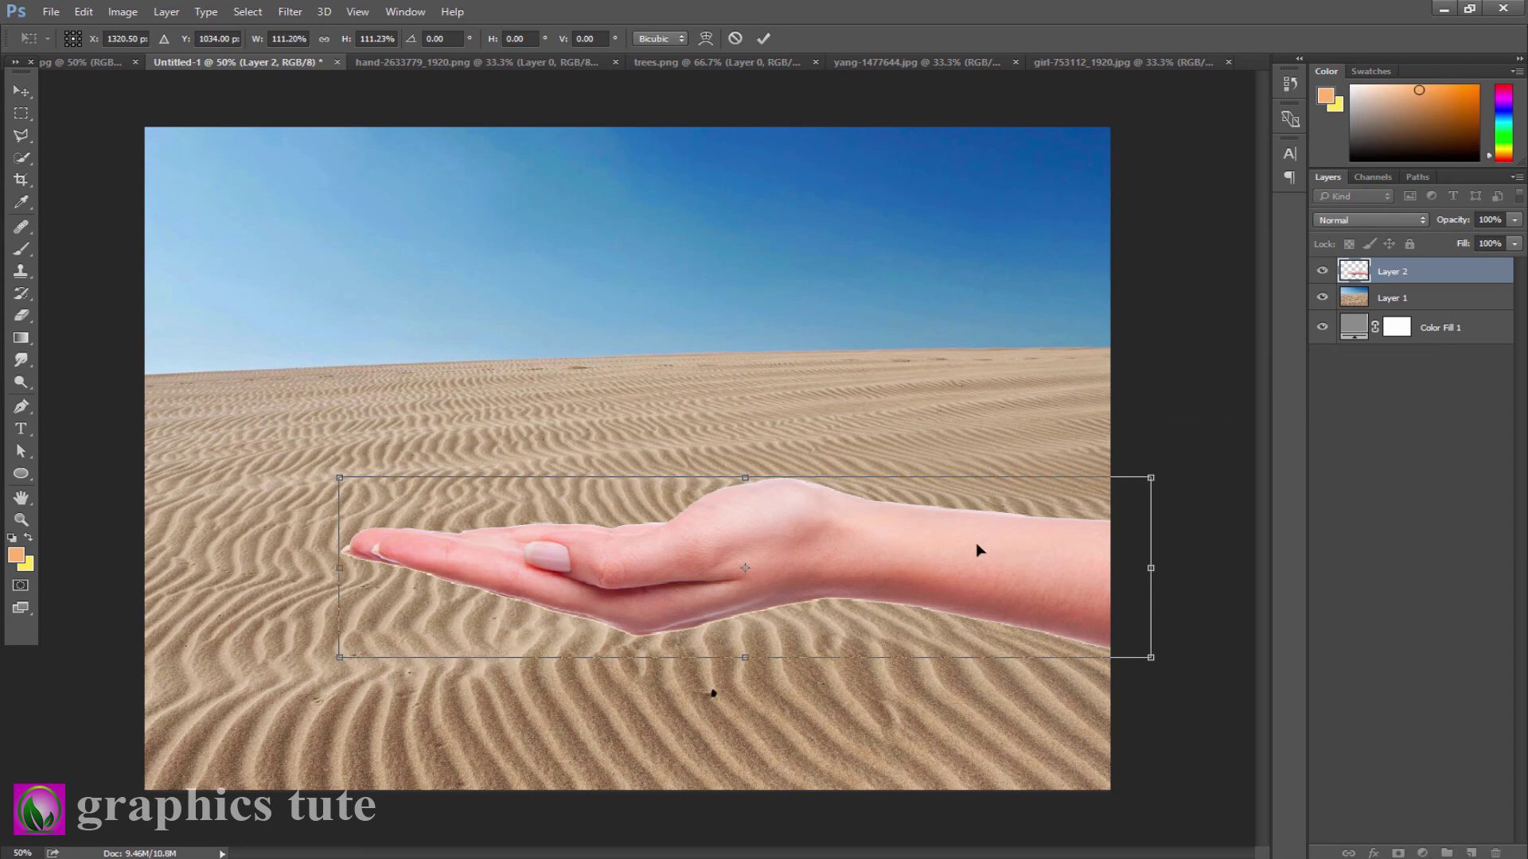
pyautogui.moveTo(966, 548); pyautogui.dragTo(979, 538)
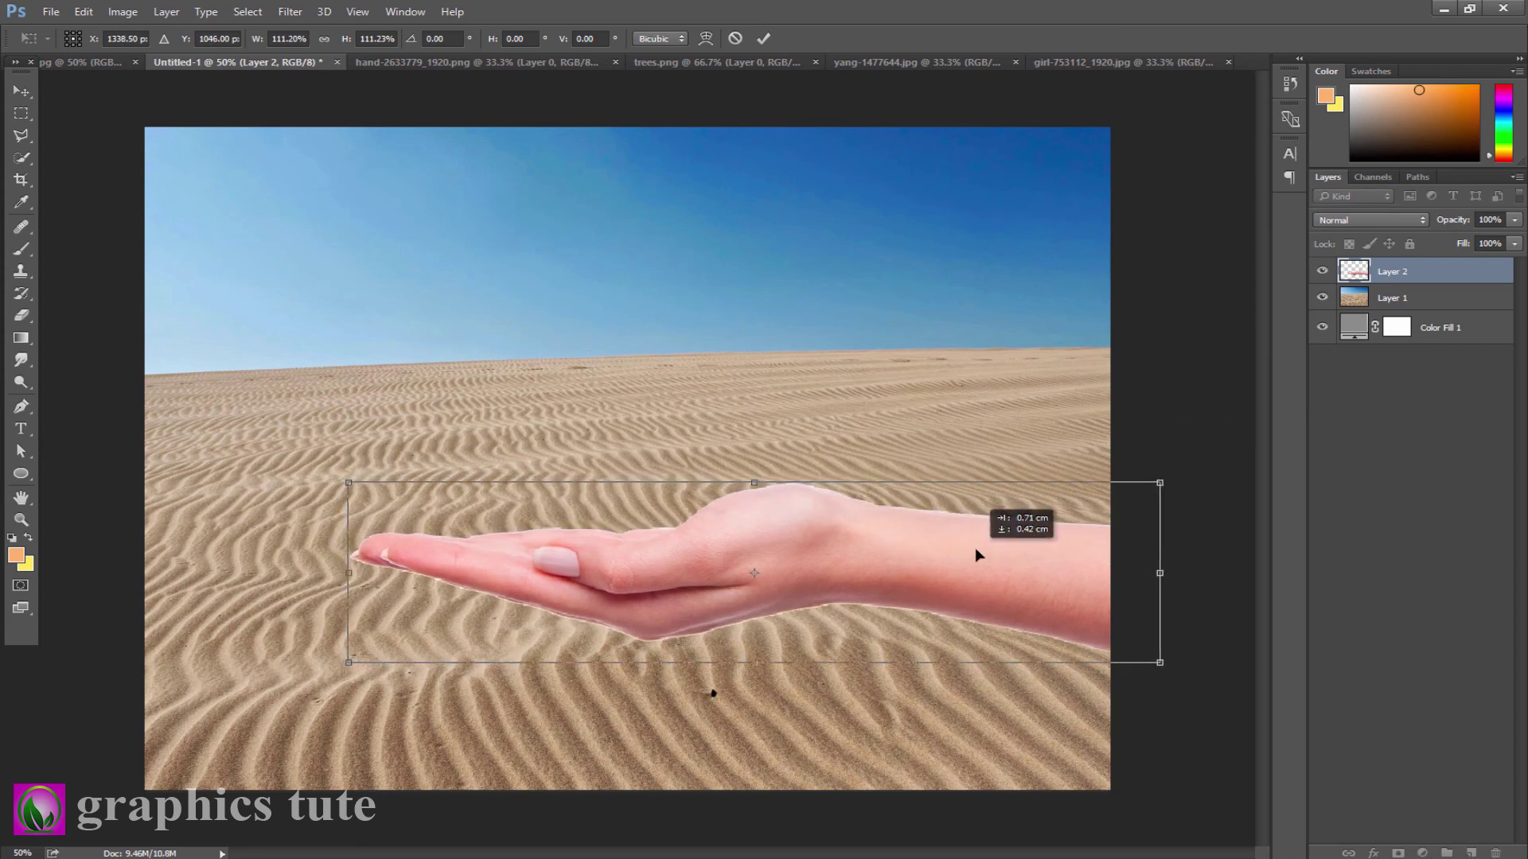
pyautogui.click(763, 40)
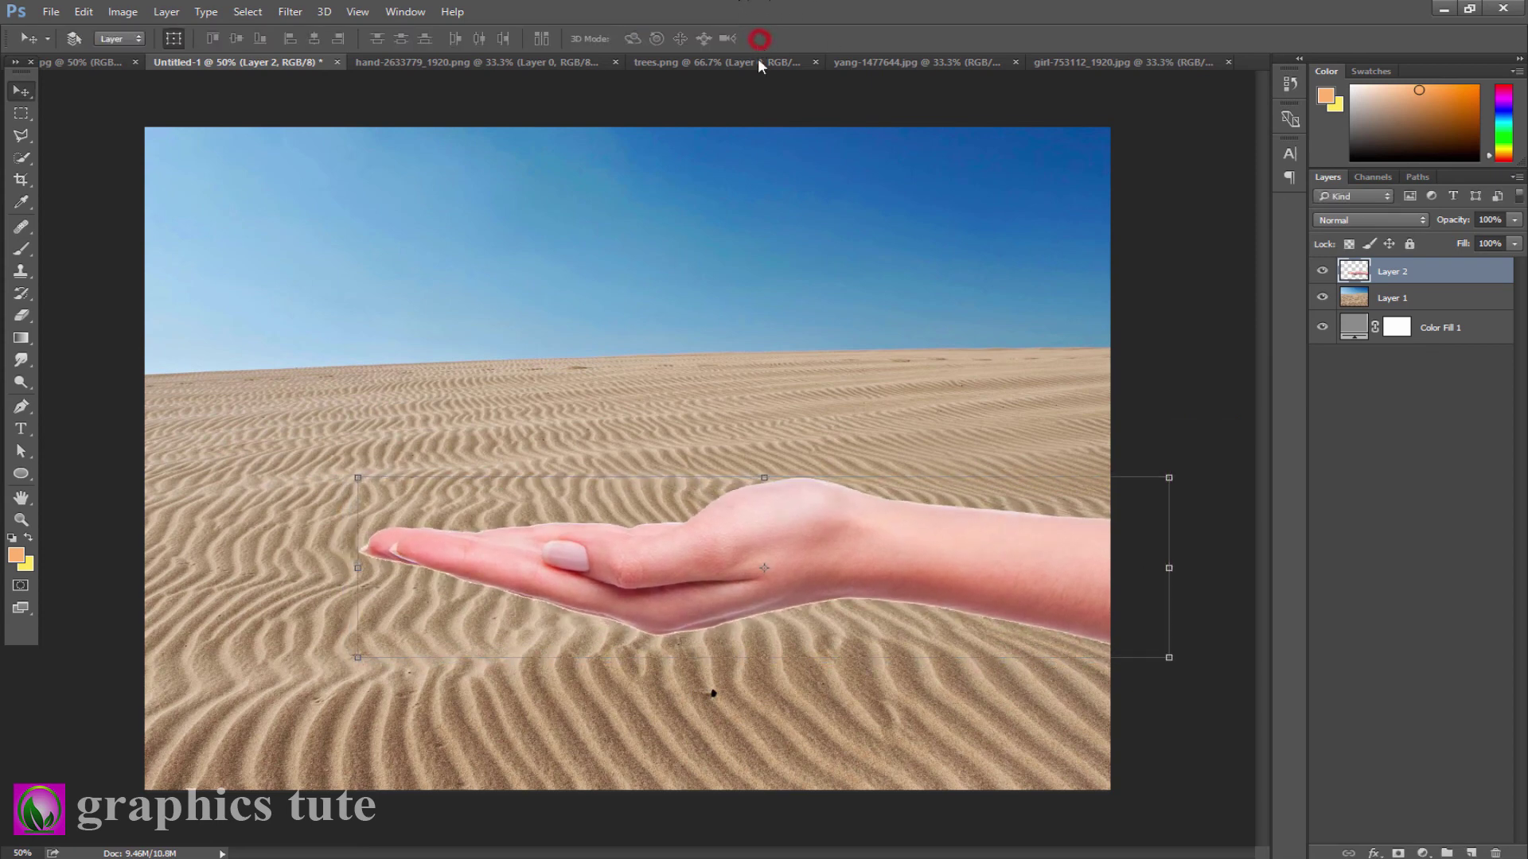
# Add a Brightness/Contrast clipped to the desert with Brightness -150 and Contrast 10.
pyautogui.click(1427, 300)
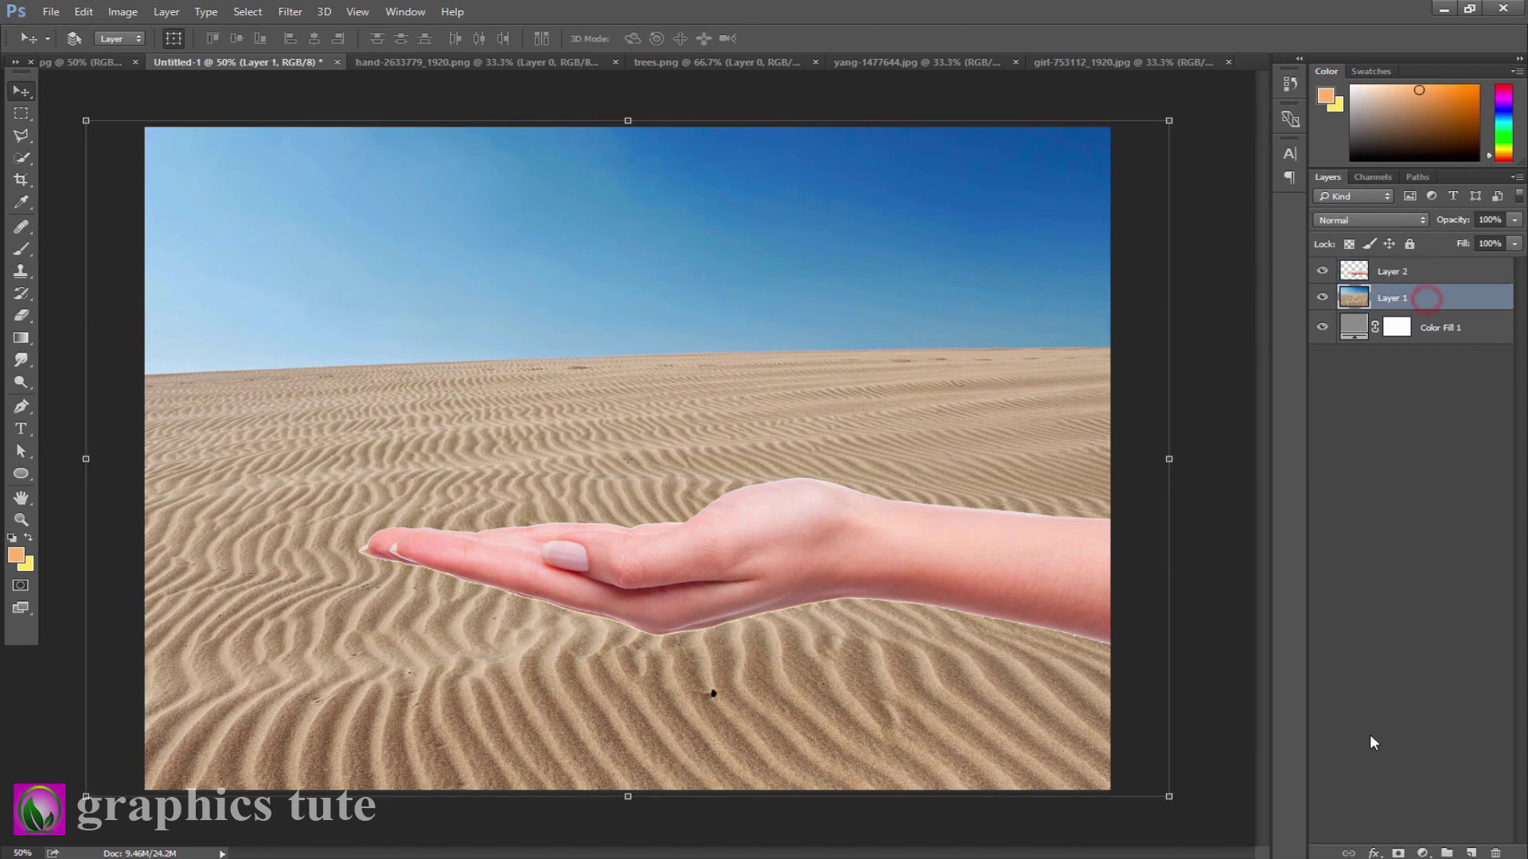
pyautogui.click(1424, 851)
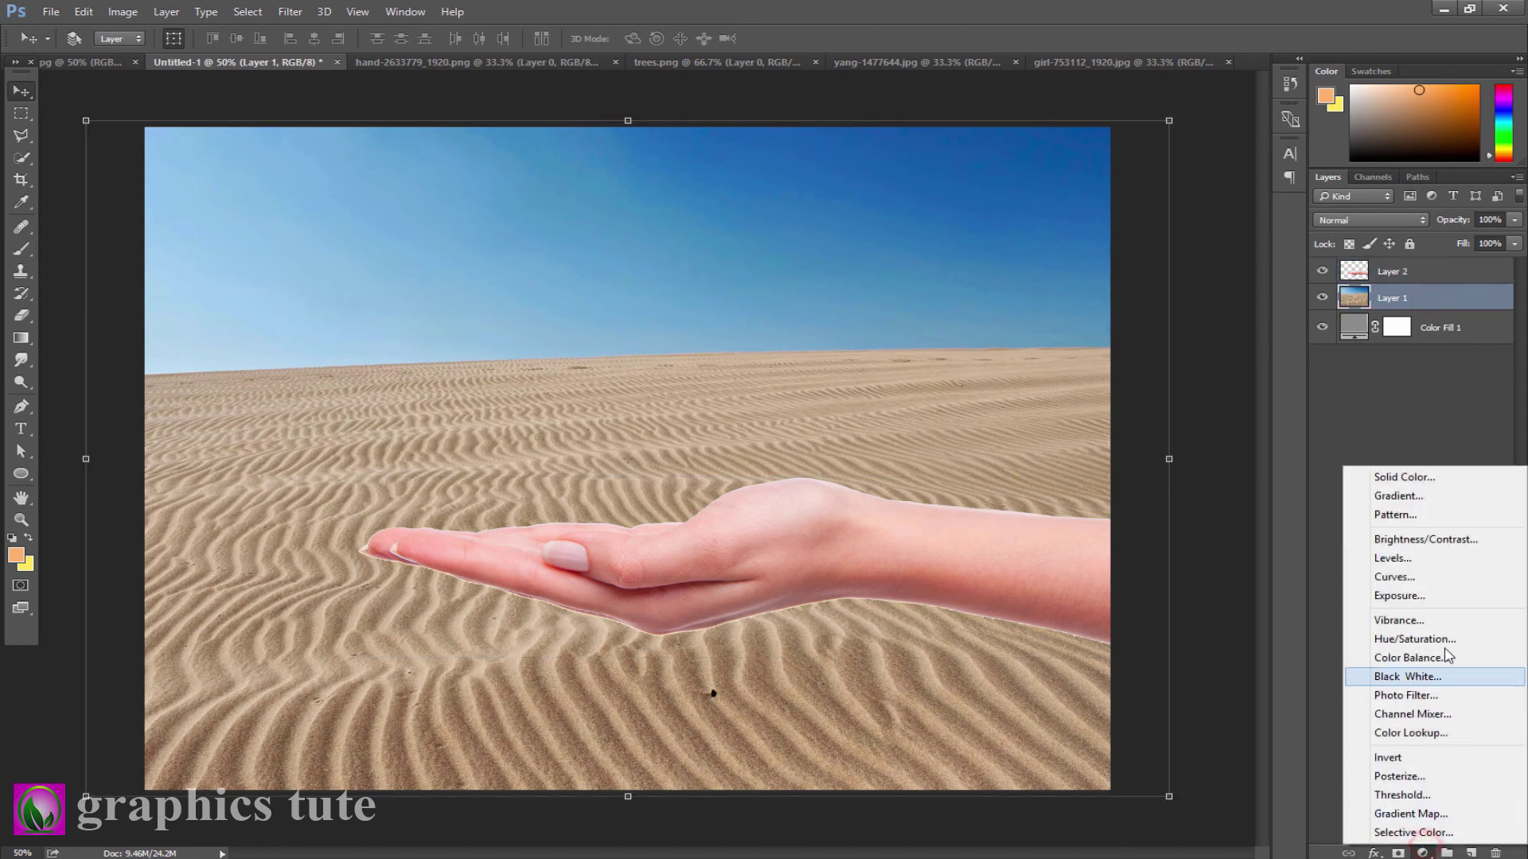
pyautogui.click(1401, 539)
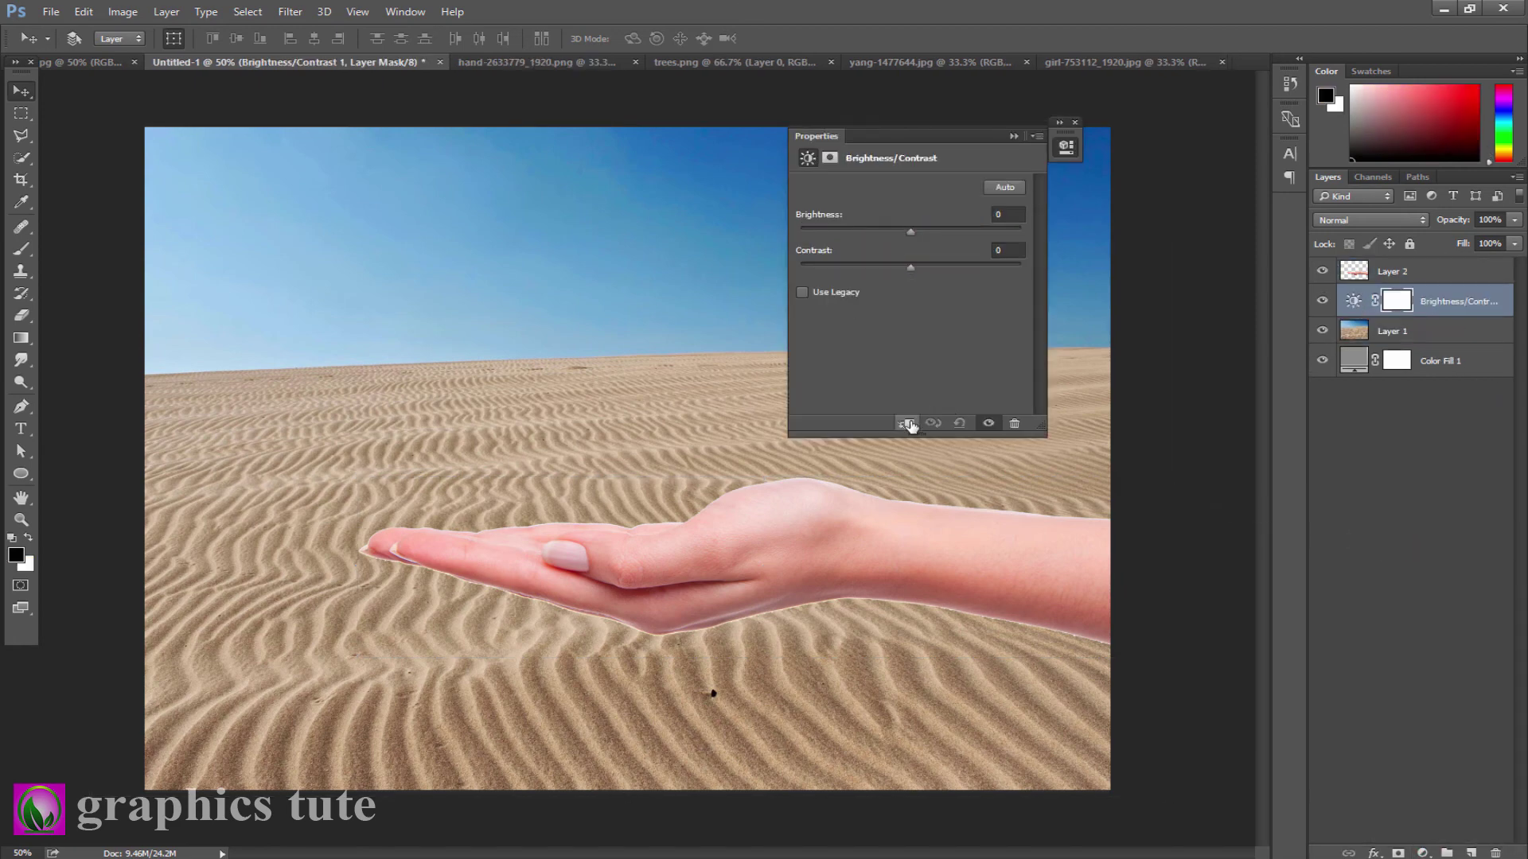
pyautogui.click(910, 423)
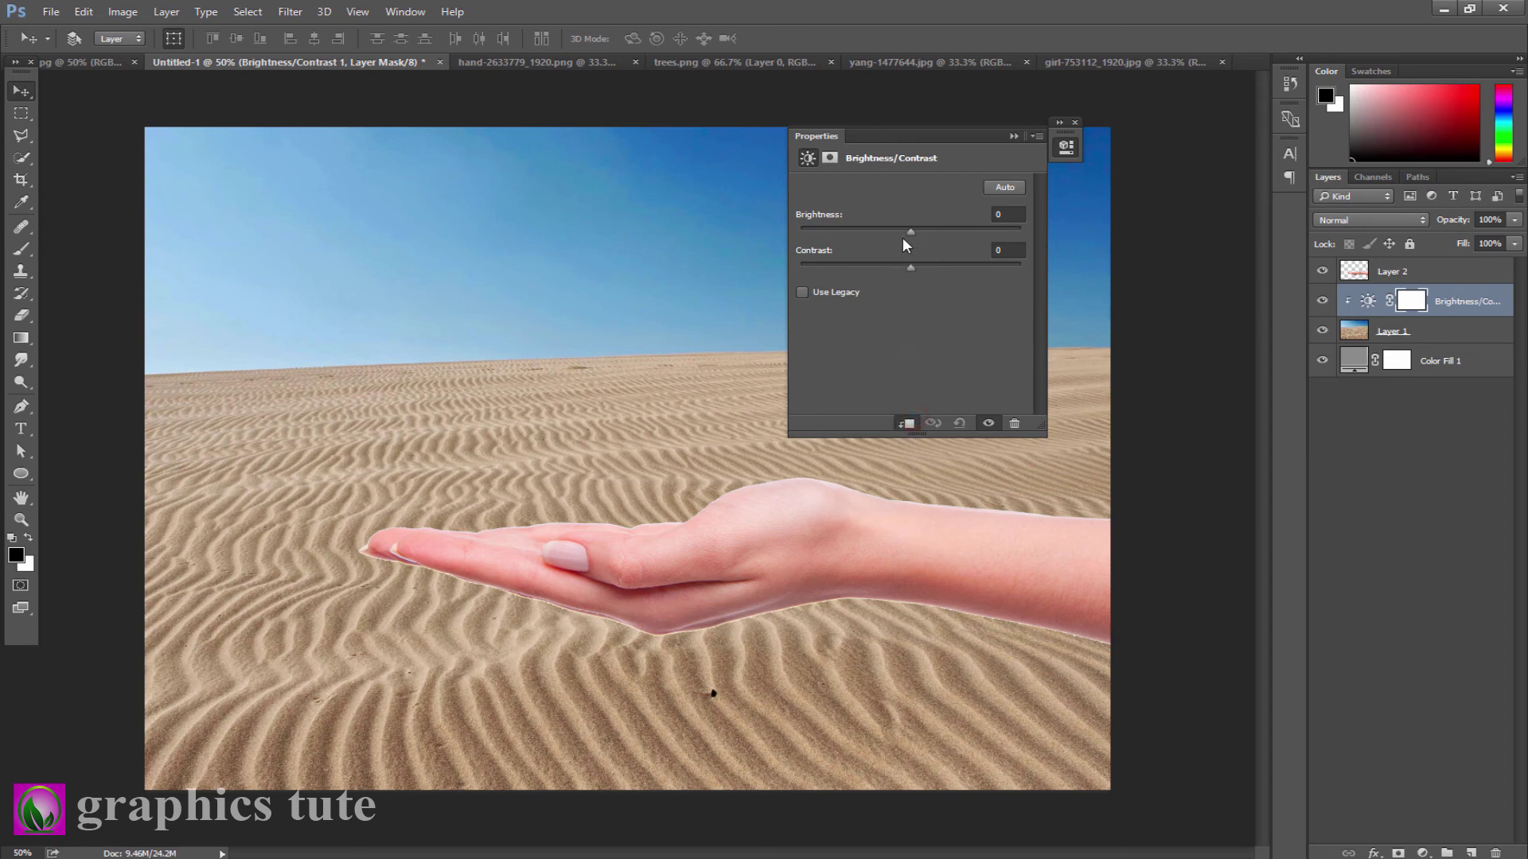
pyautogui.moveTo(910, 229); pyautogui.dragTo(841, 230)
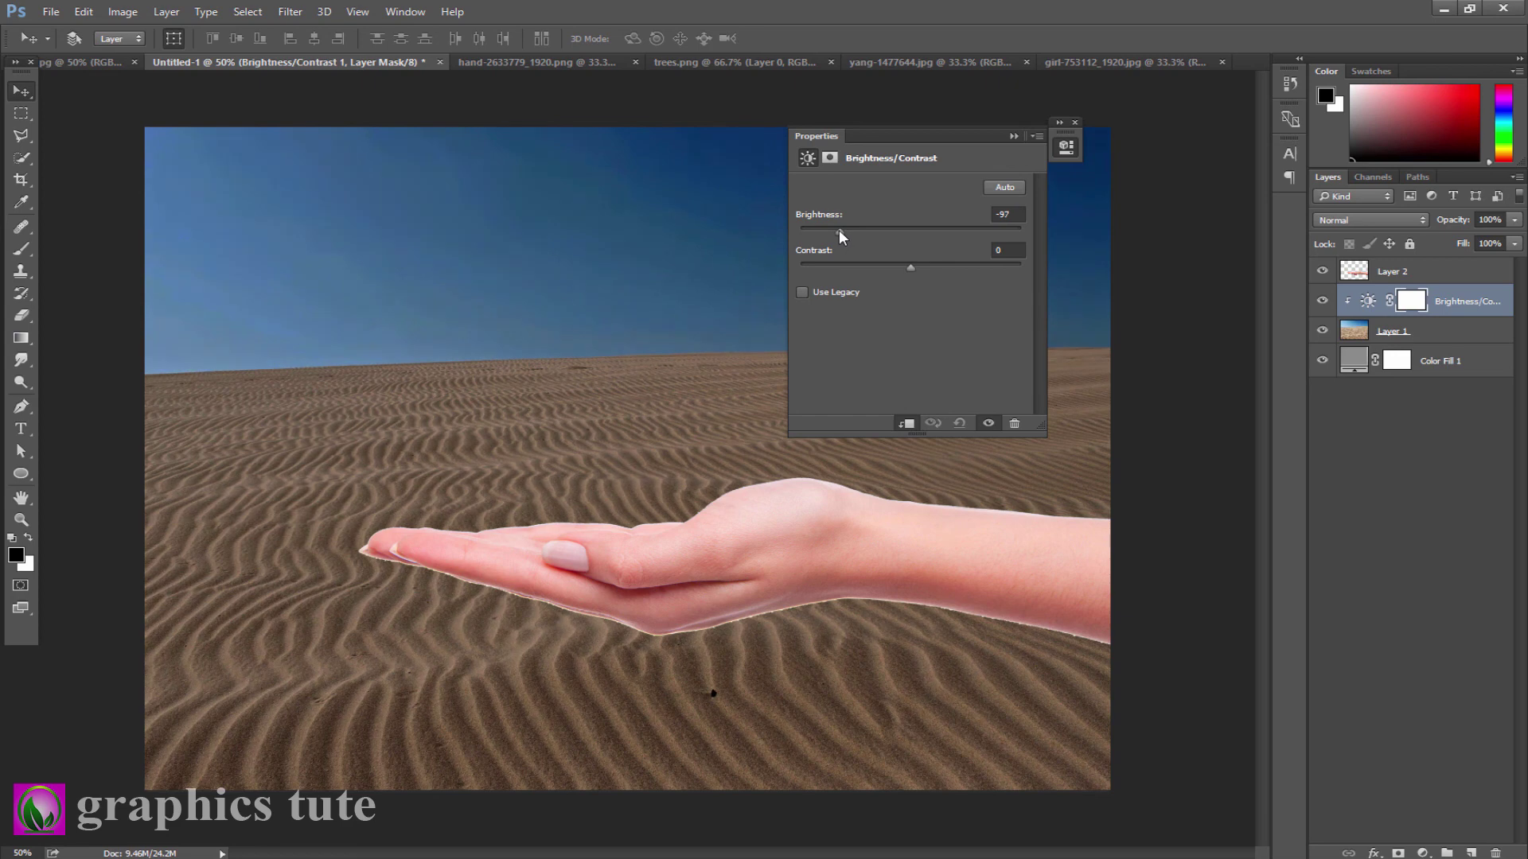
pyautogui.moveTo(838, 229); pyautogui.dragTo(796, 231)
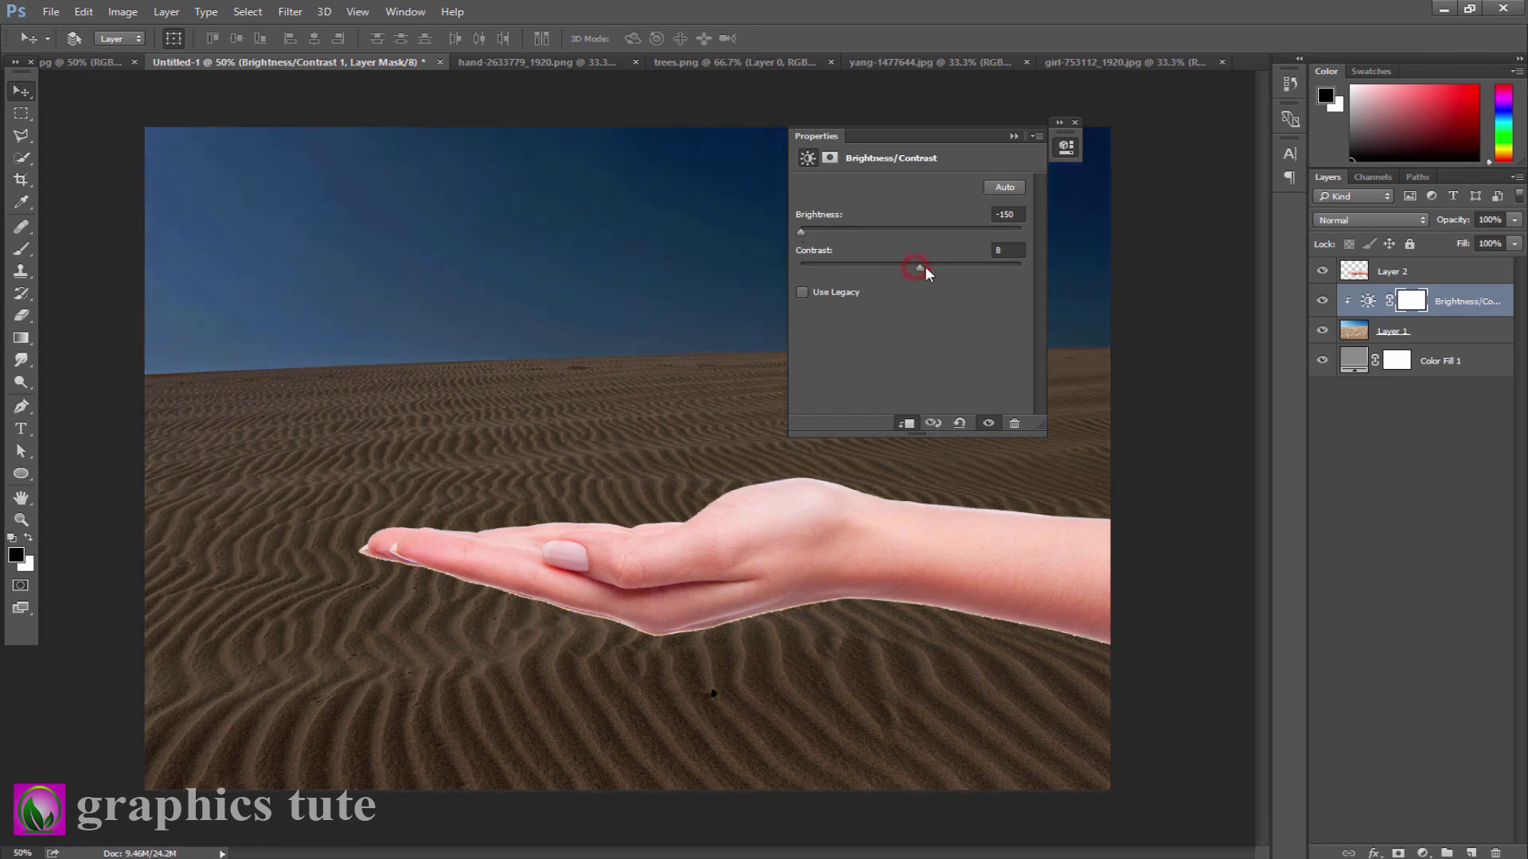
pyautogui.click(1012, 137)
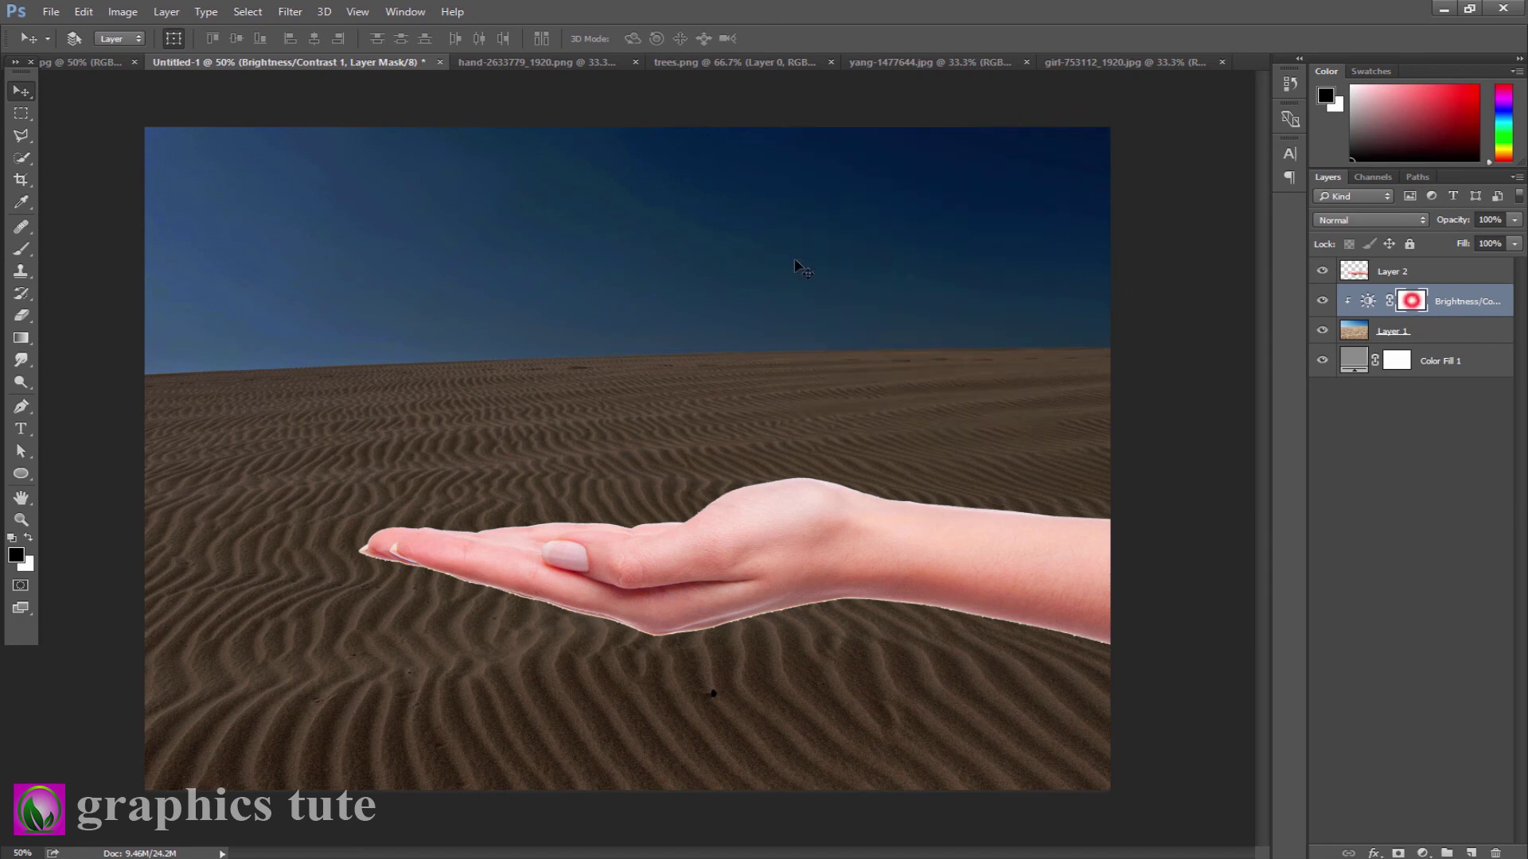
# Paint the adjustment mask centre with a large soft black brush to leave a glow behind the hand.
pyautogui.press('b')
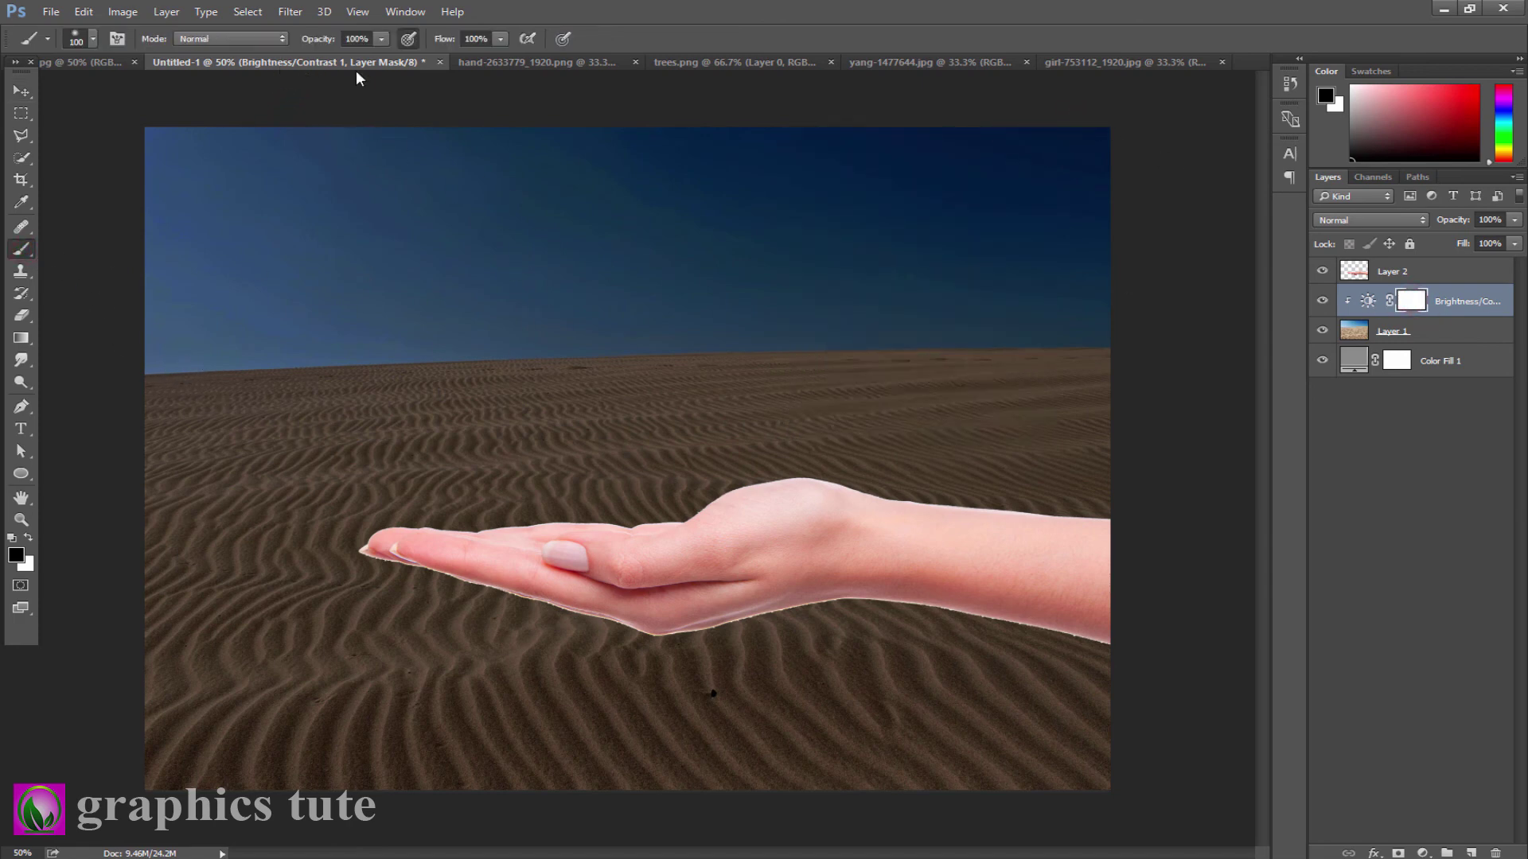
pyautogui.press(']')
pyautogui.press(']')
pyautogui.press(']')
pyautogui.press(']')
pyautogui.press(']')
pyautogui.press(']')
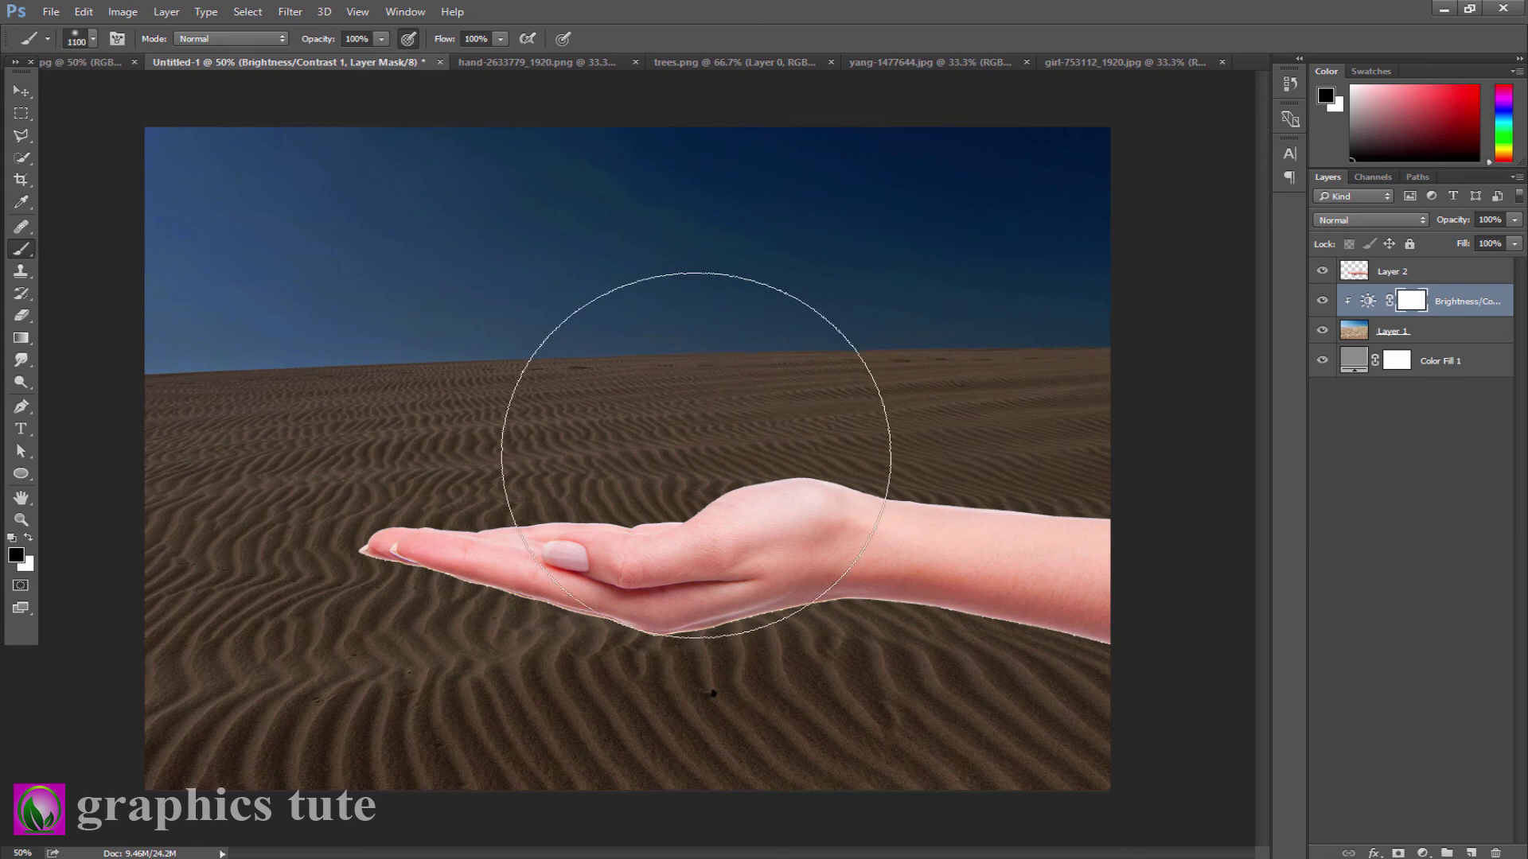
pyautogui.click(549, 449)
pyautogui.press(']')
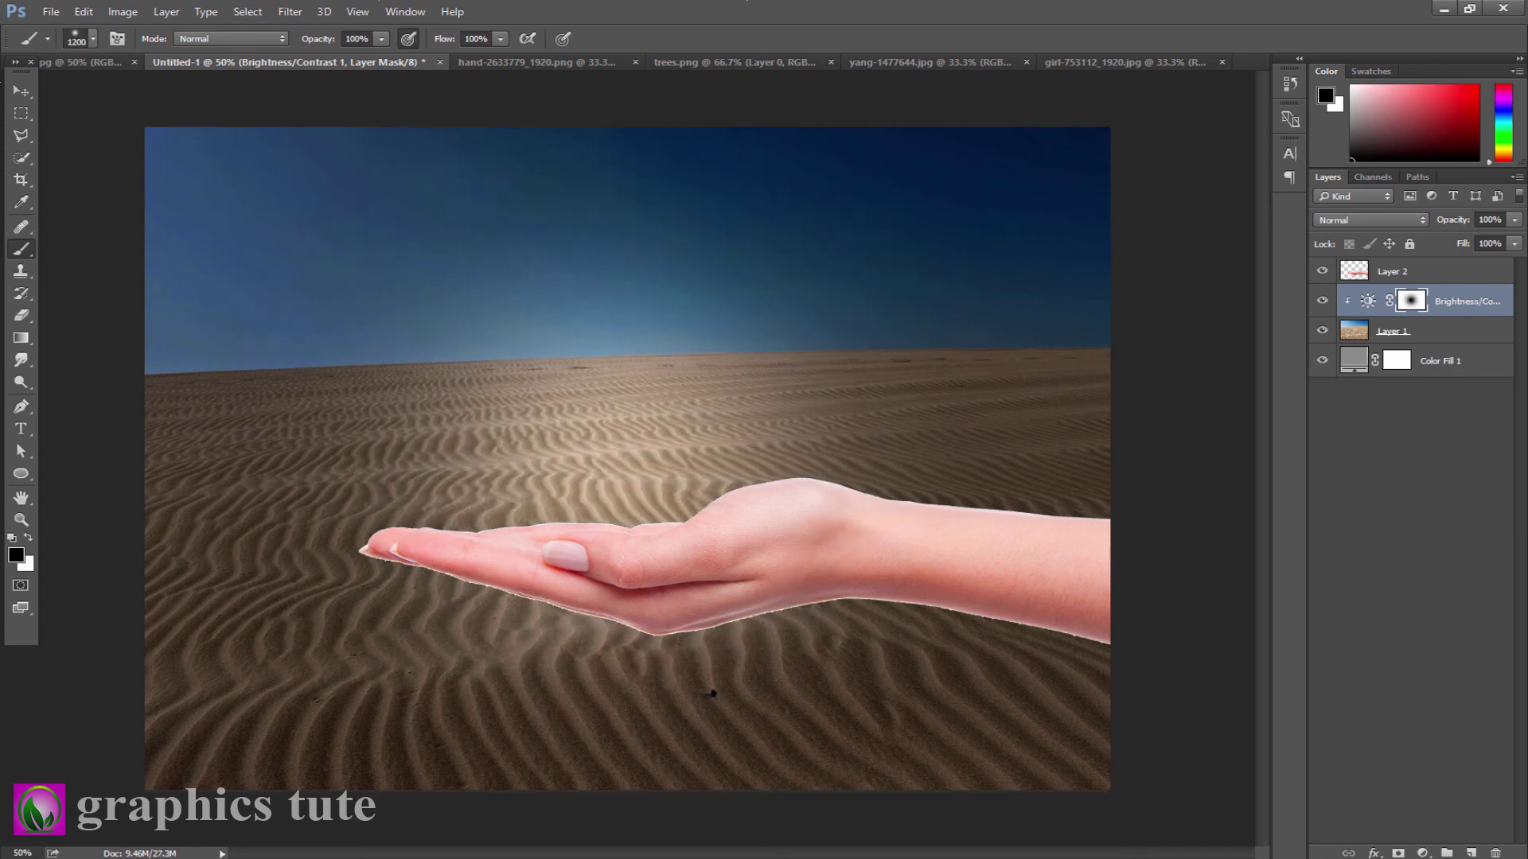
pyautogui.click(19, 94)
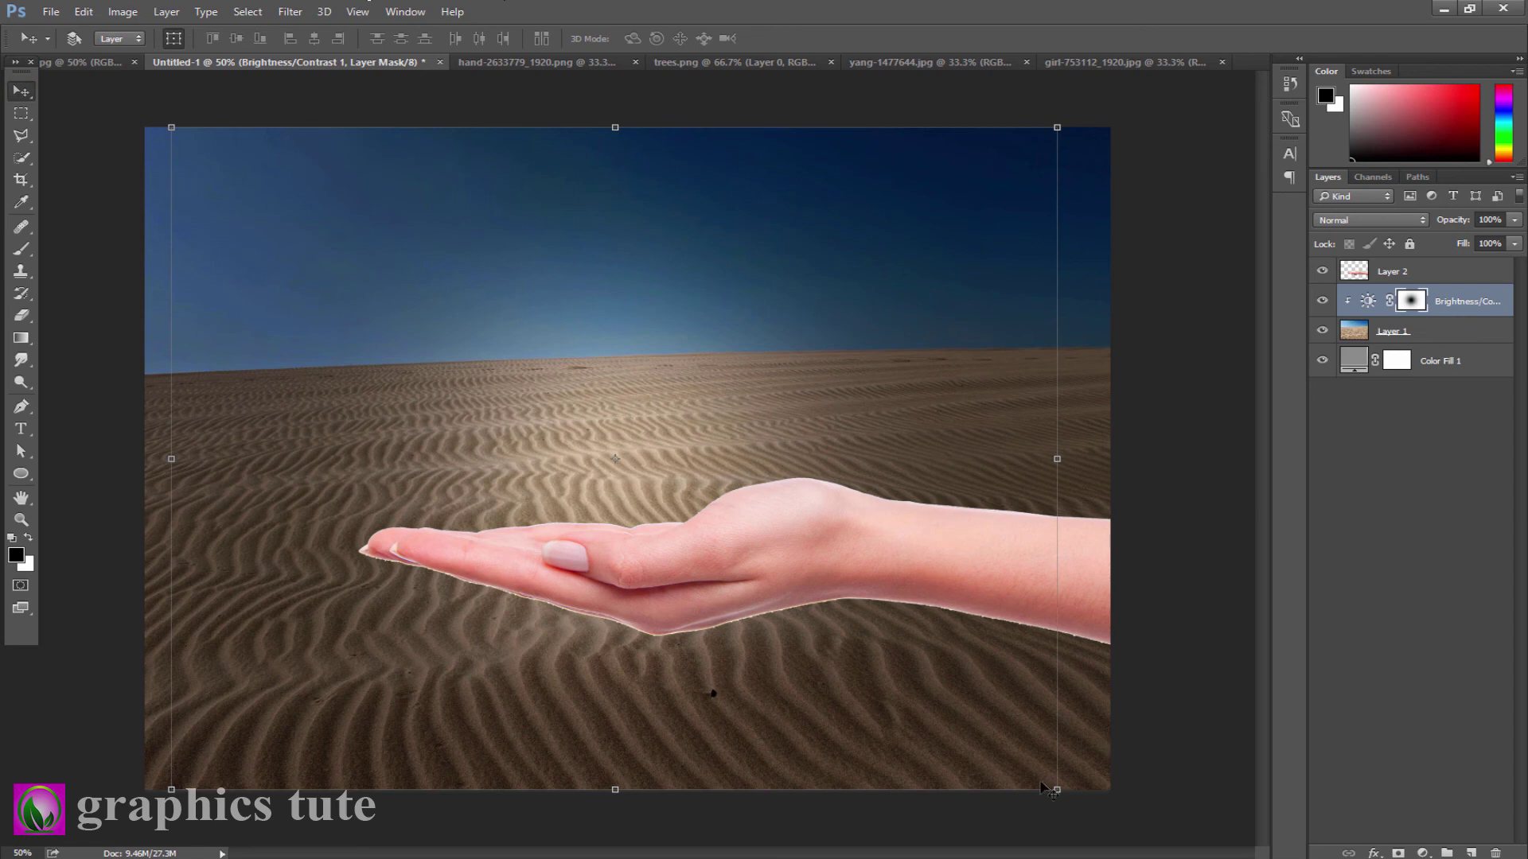
# Stretch the Brightness/Contrast 1 mask wider to both sides, commit it, and begin lowering its opacity.
pyautogui.moveTo(1053, 790); pyautogui.dragTo(1209, 805)
pyautogui.moveTo(804, 433); pyautogui.dragTo(826, 434)
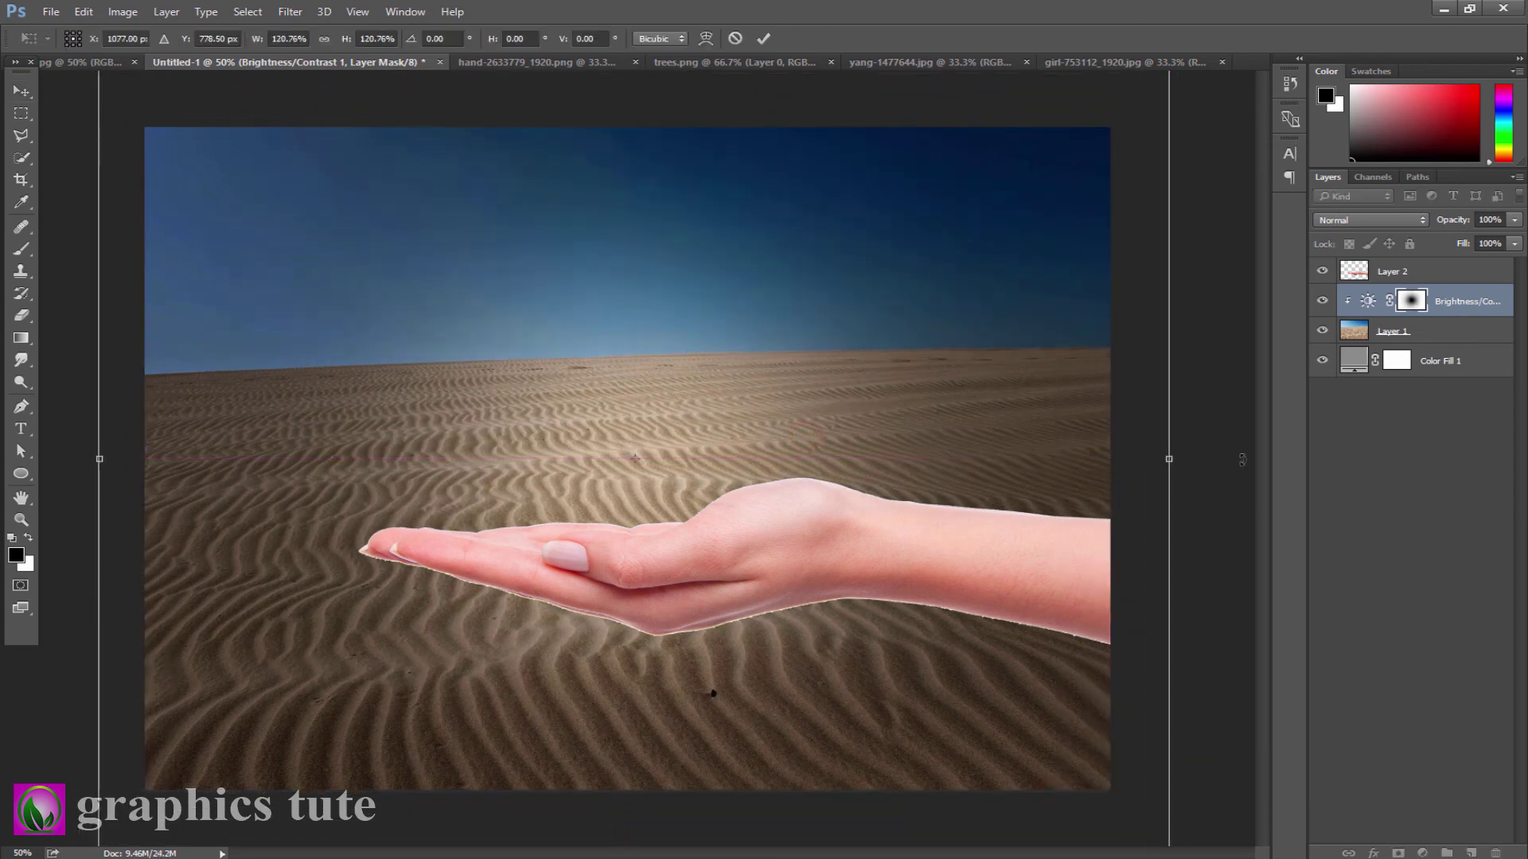
pyautogui.moveTo(1172, 459); pyautogui.dragTo(1228, 460)
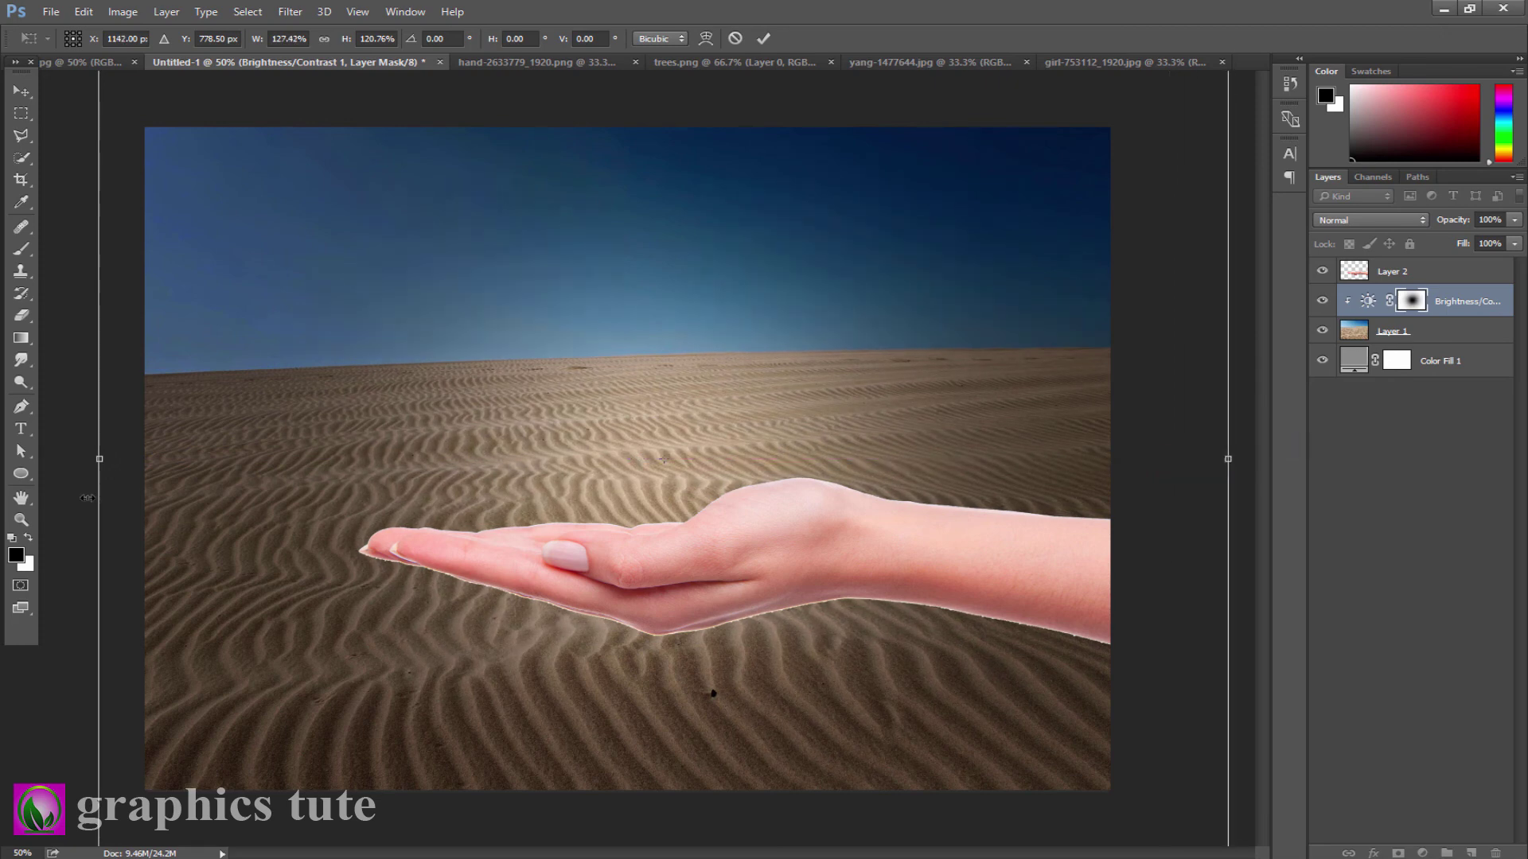
pyautogui.moveTo(100, 459); pyautogui.dragTo(30, 459)
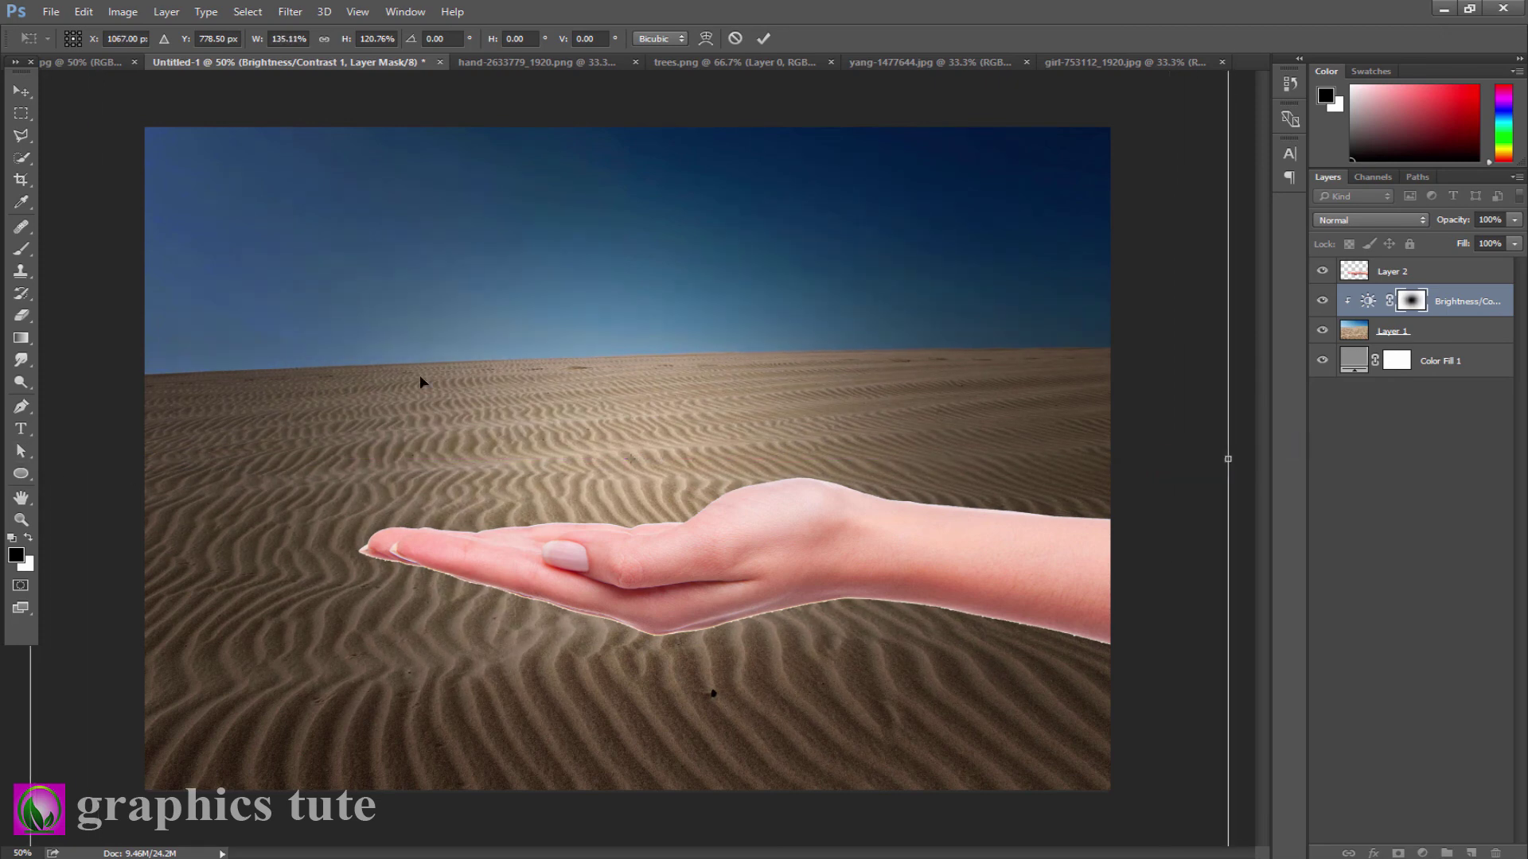
pyautogui.click(770, 39)
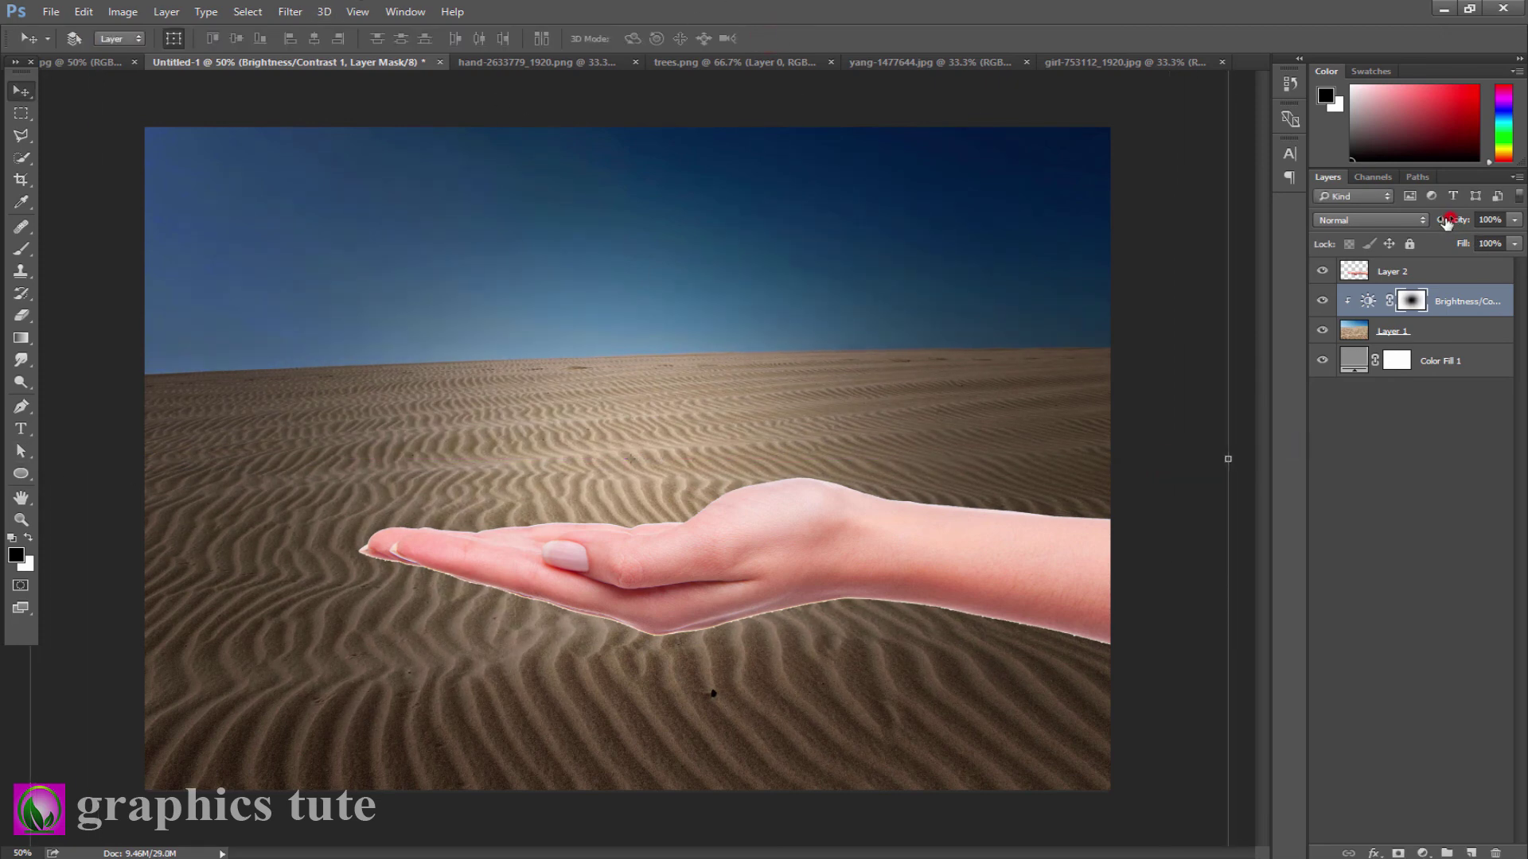
pyautogui.moveTo(1447, 221); pyautogui.dragTo(1445, 224)
# Set that opacity to 95% and add a Color Balance clipped to the desert, nudging its midtones slightly.
pyautogui.click(1134, 243)
pyautogui.click(1424, 853)
pyautogui.click(1419, 669)
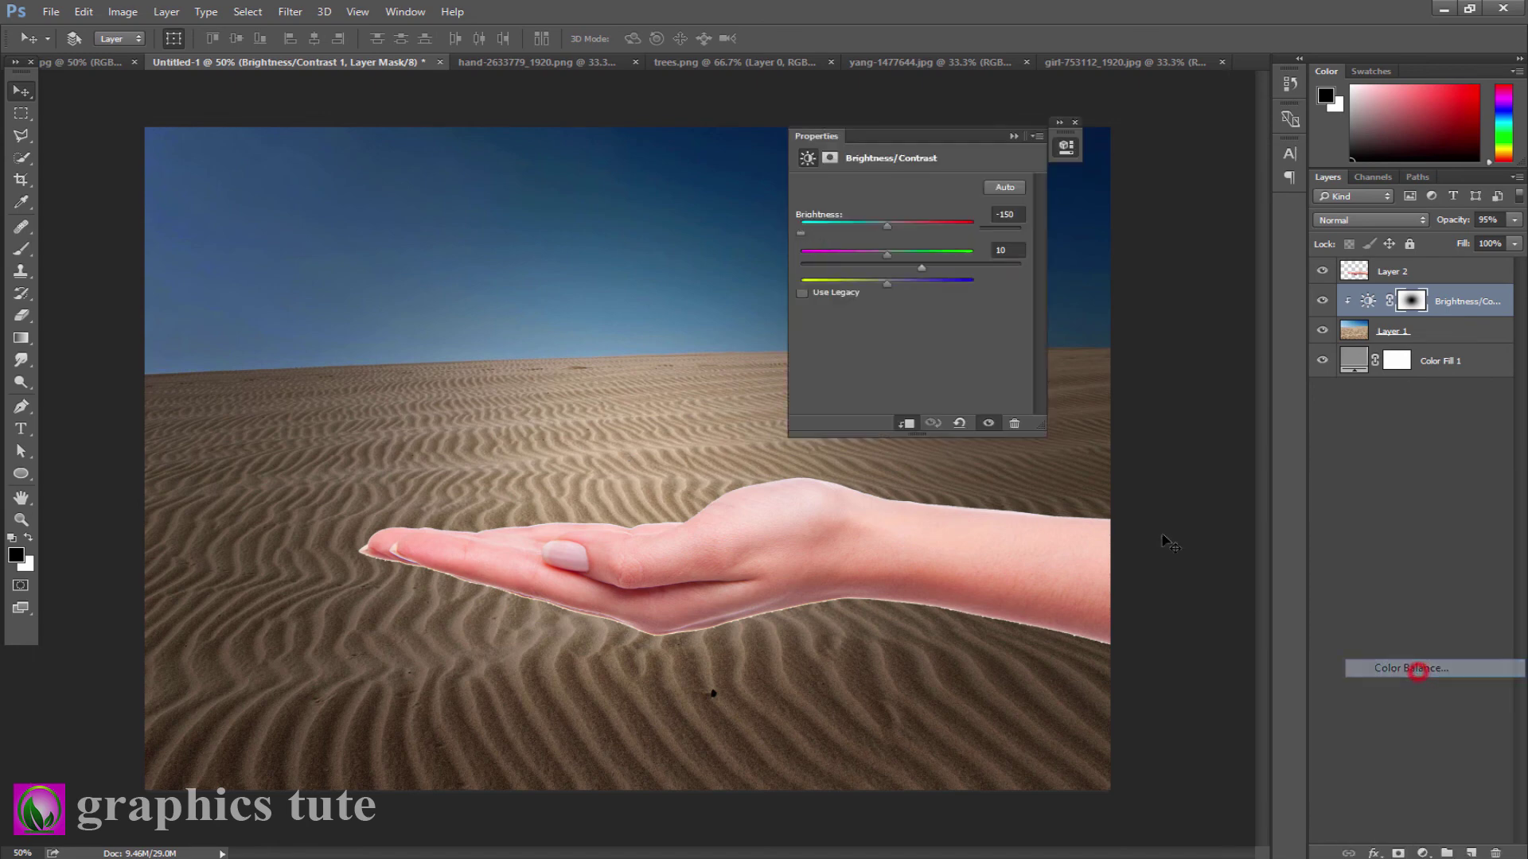
pyautogui.click(906, 423)
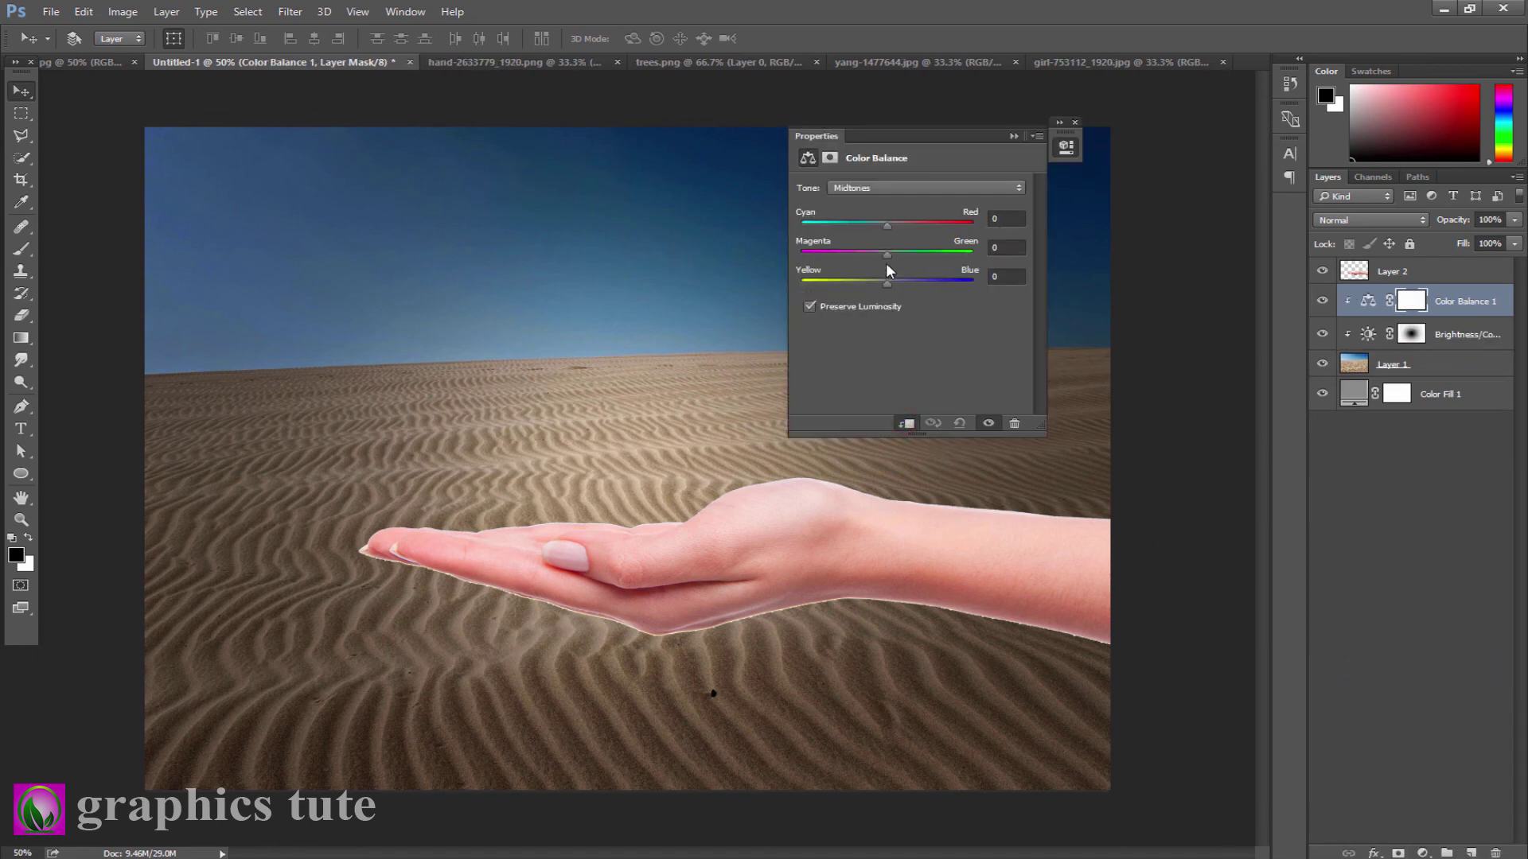
pyautogui.moveTo(874, 225)
pyautogui.mouseDown()
pyautogui.moveTo(884, 253)
pyautogui.moveTo(853, 280)
pyautogui.moveTo(874, 281)
pyautogui.mouseUp()
pyautogui.click(1076, 124)
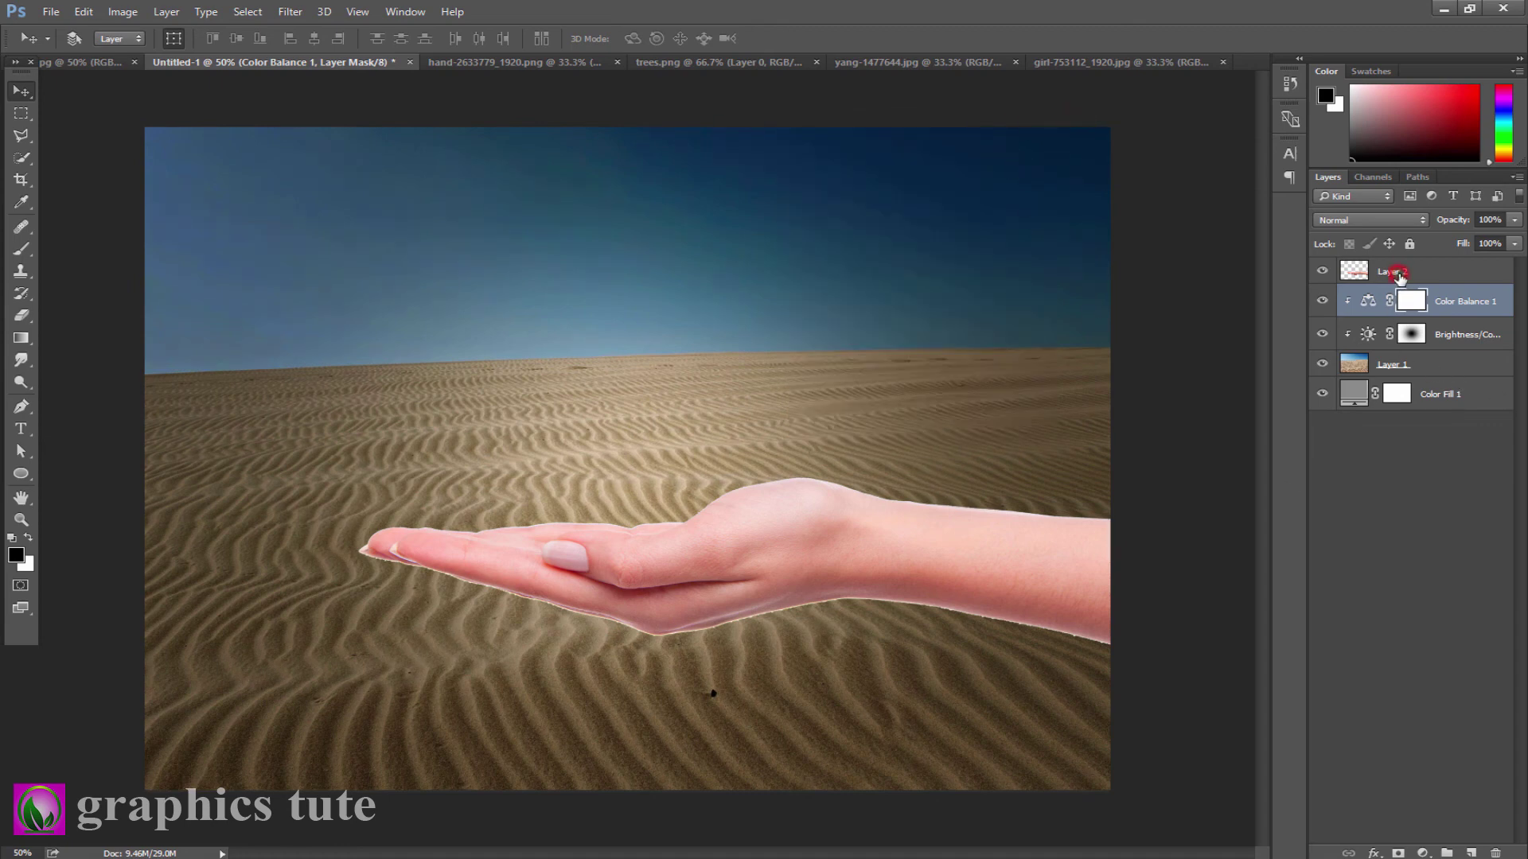
pyautogui.click(1399, 273)
# Add a Hue/Saturation clipped to the hand layer with Saturation about -11.
pyautogui.click(1425, 853)
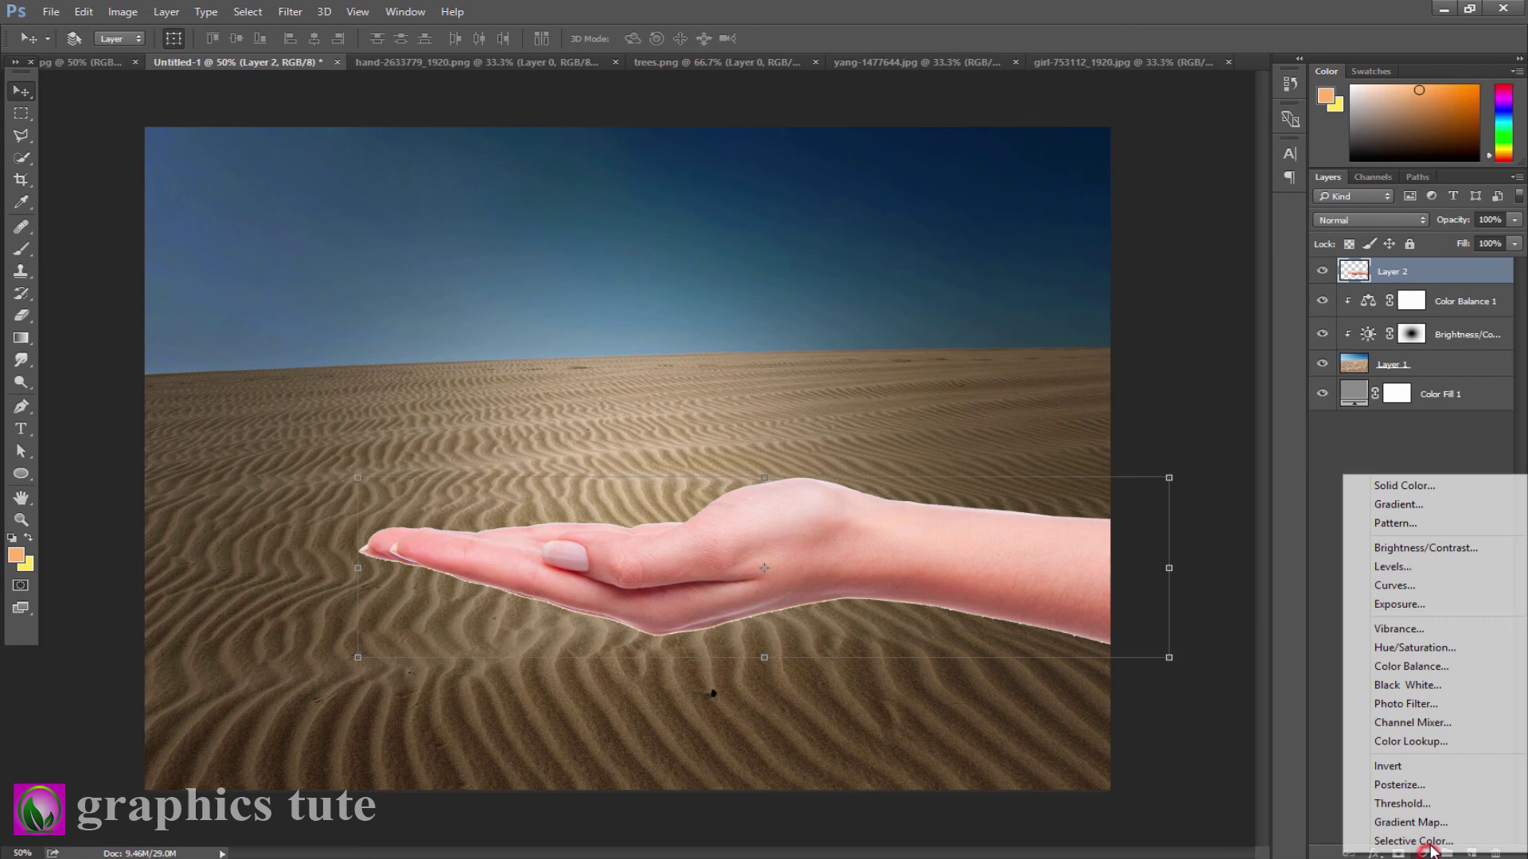
pyautogui.click(1400, 645)
pyautogui.click(904, 426)
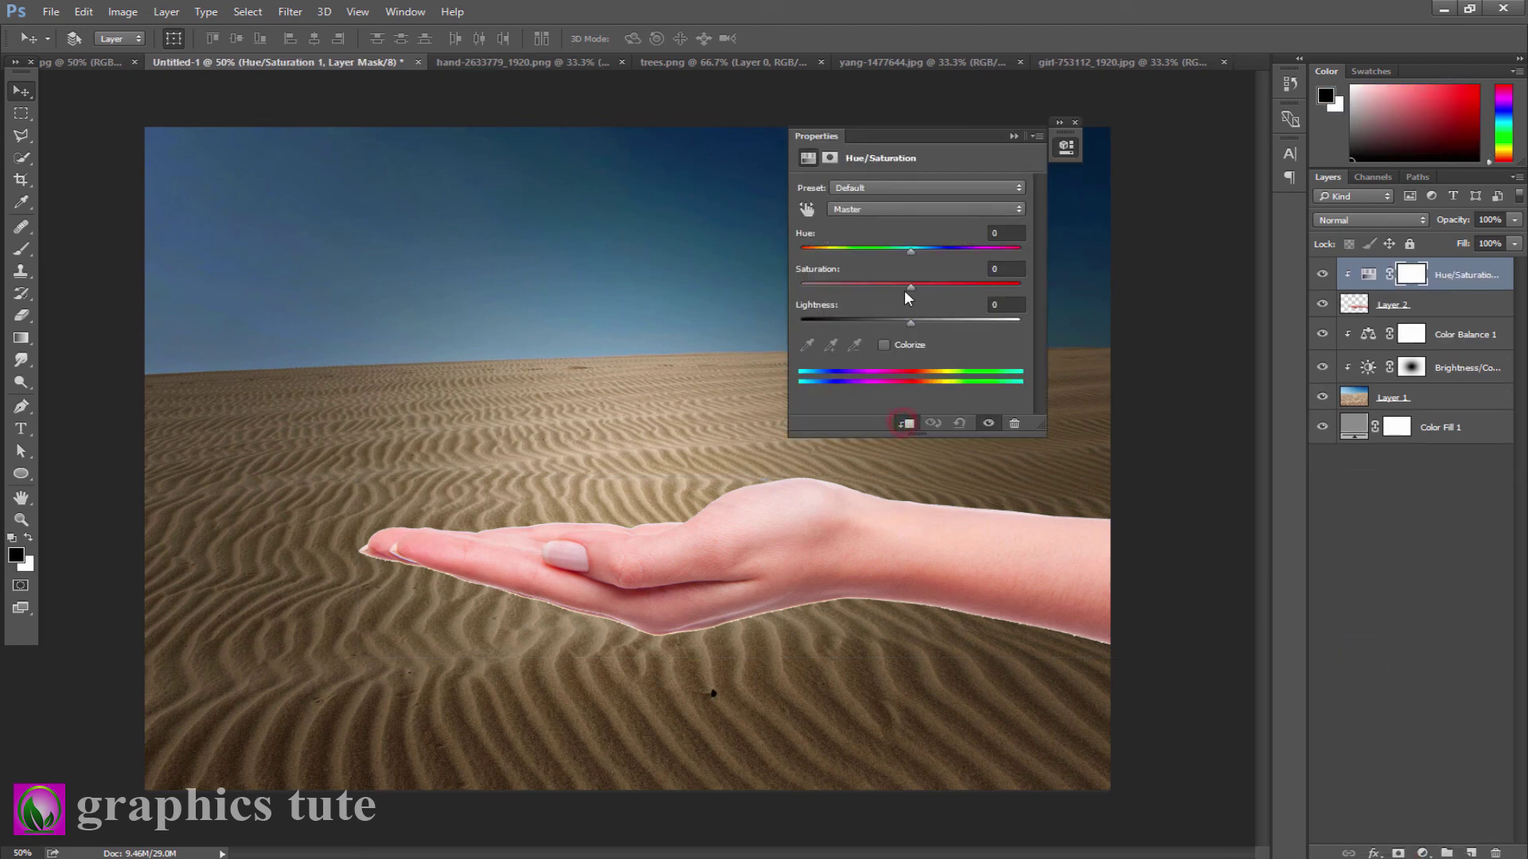
pyautogui.moveTo(903, 289); pyautogui.dragTo(892, 288)
pyautogui.click(1011, 137)
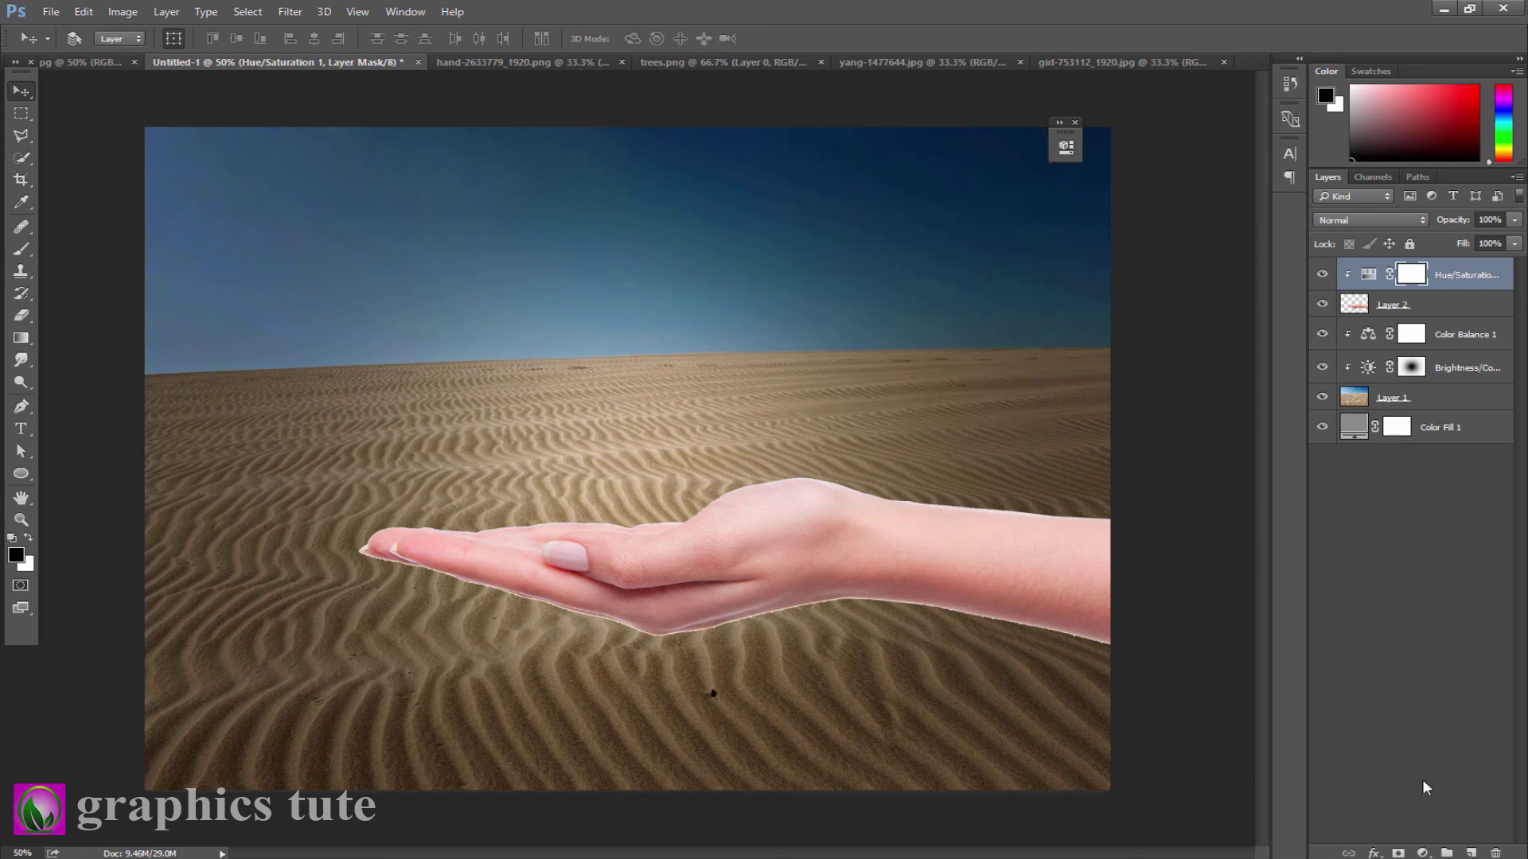
# Add a Brightness/Contrast adjustment clipped to the hand.
pyautogui.click(1424, 853)
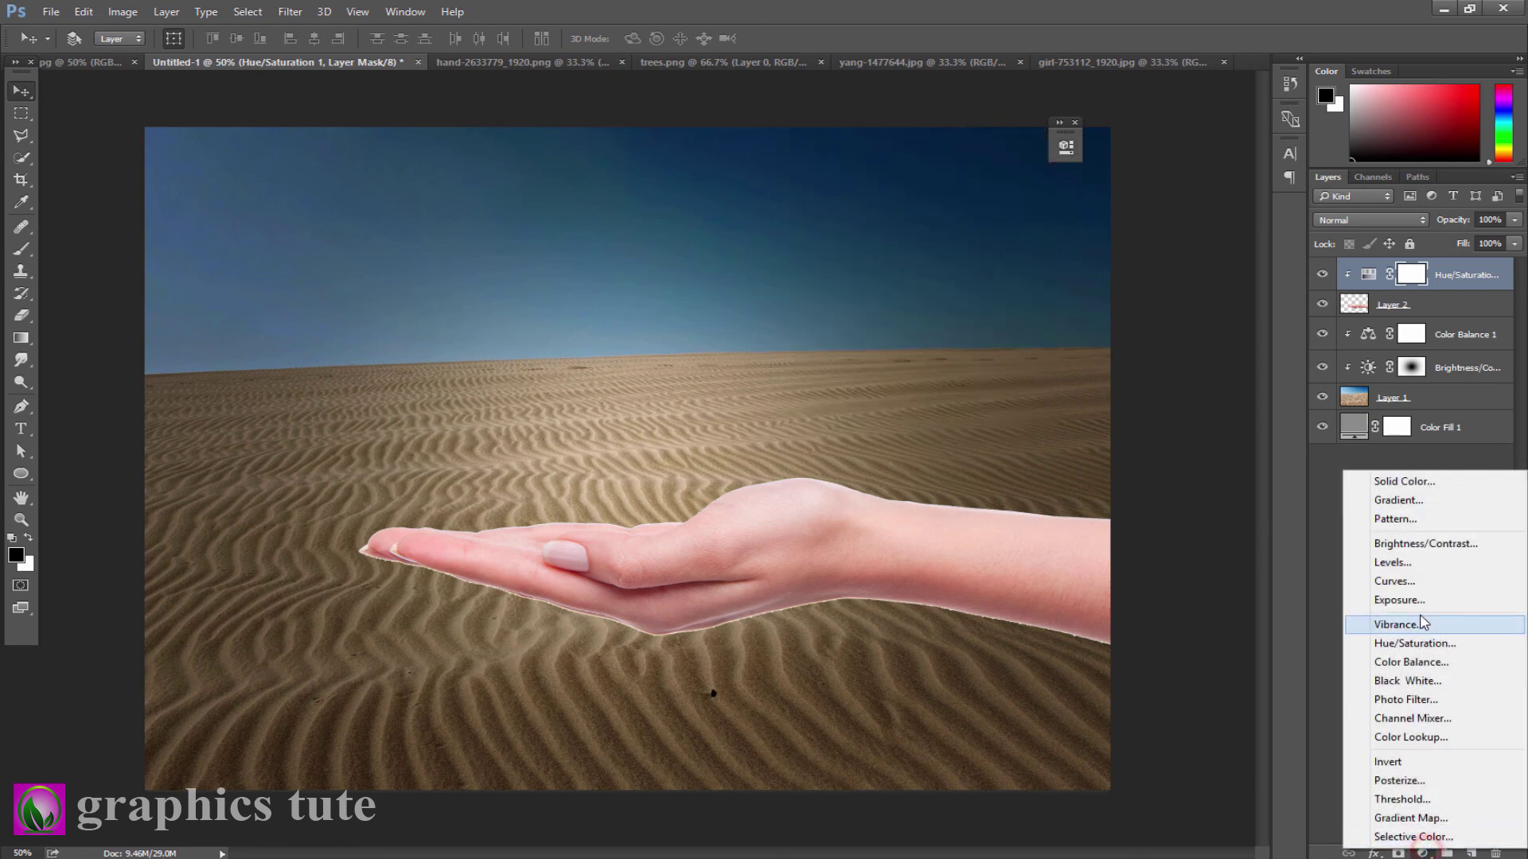
pyautogui.click(1400, 549)
pyautogui.click(909, 424)
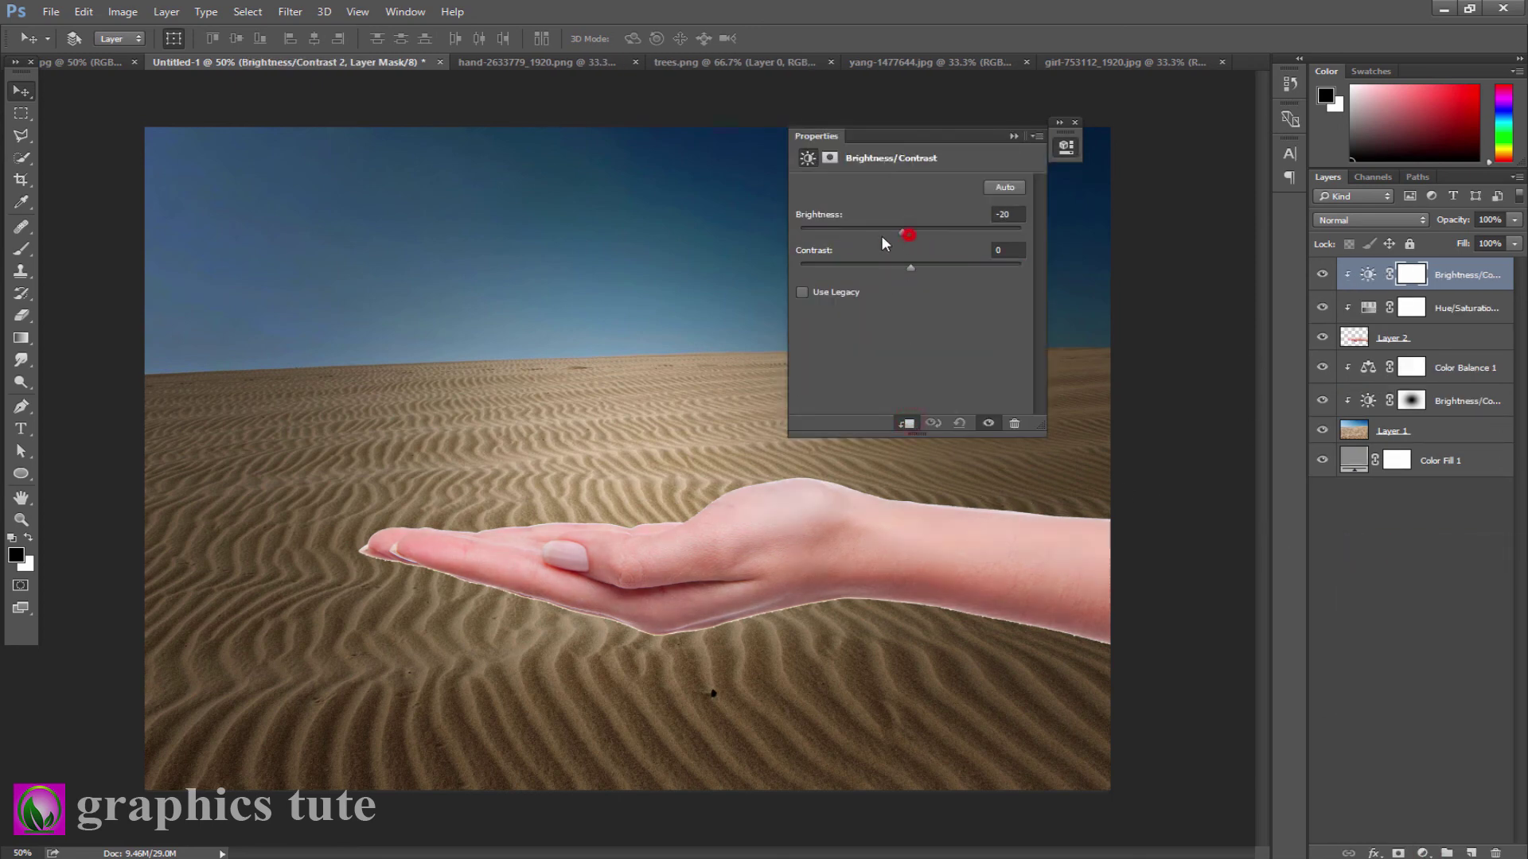
# Darken the hand to Brightness -67 and paint back part of it with a 27% opacity brush.
pyautogui.moveTo(910, 232); pyautogui.dragTo(857, 233)
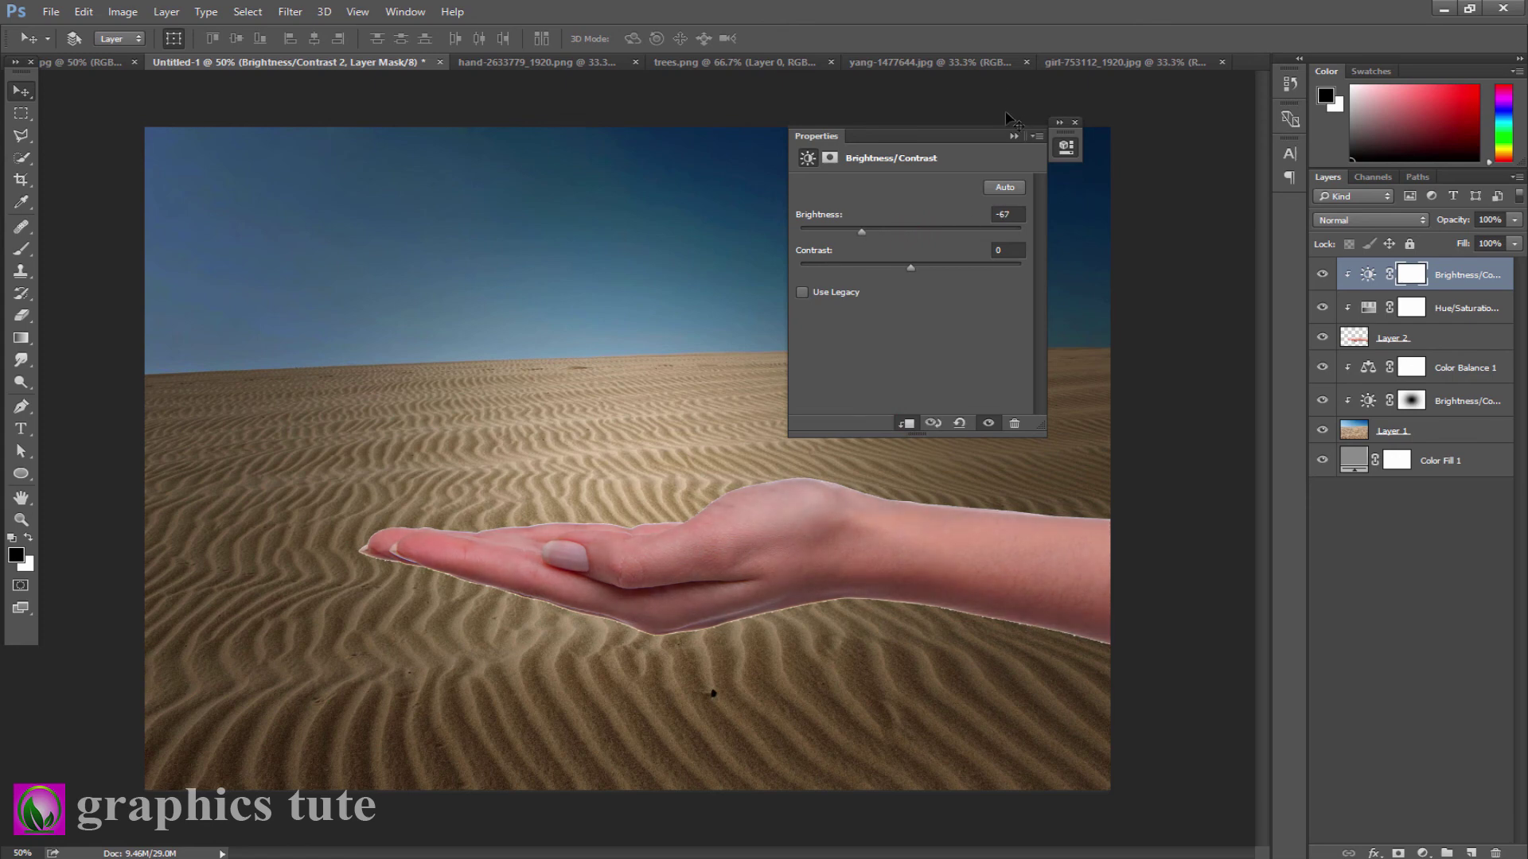
pyautogui.click(1012, 136)
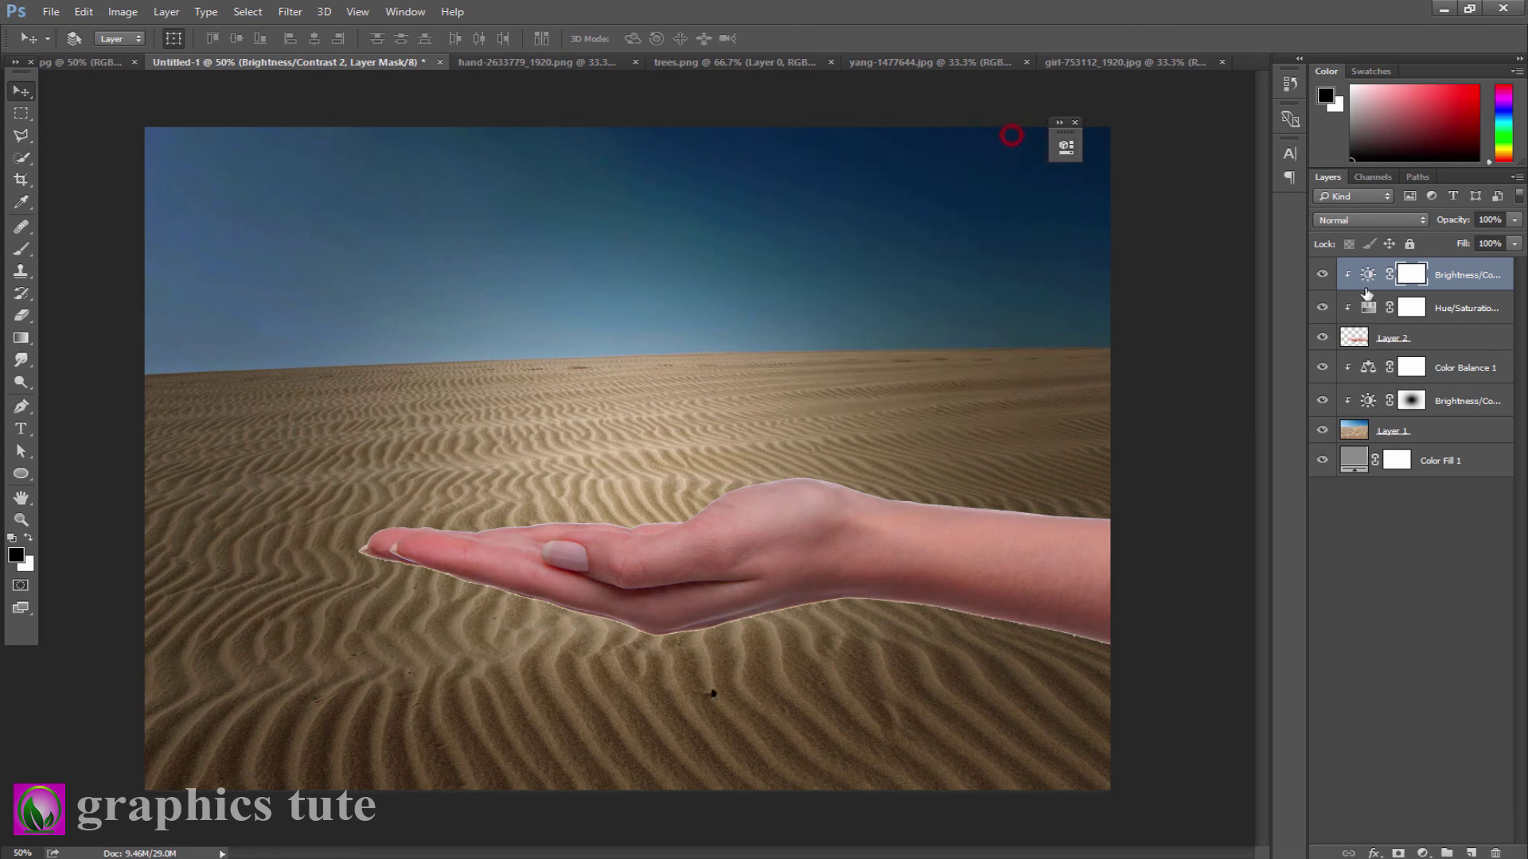
pyautogui.click(20, 248)
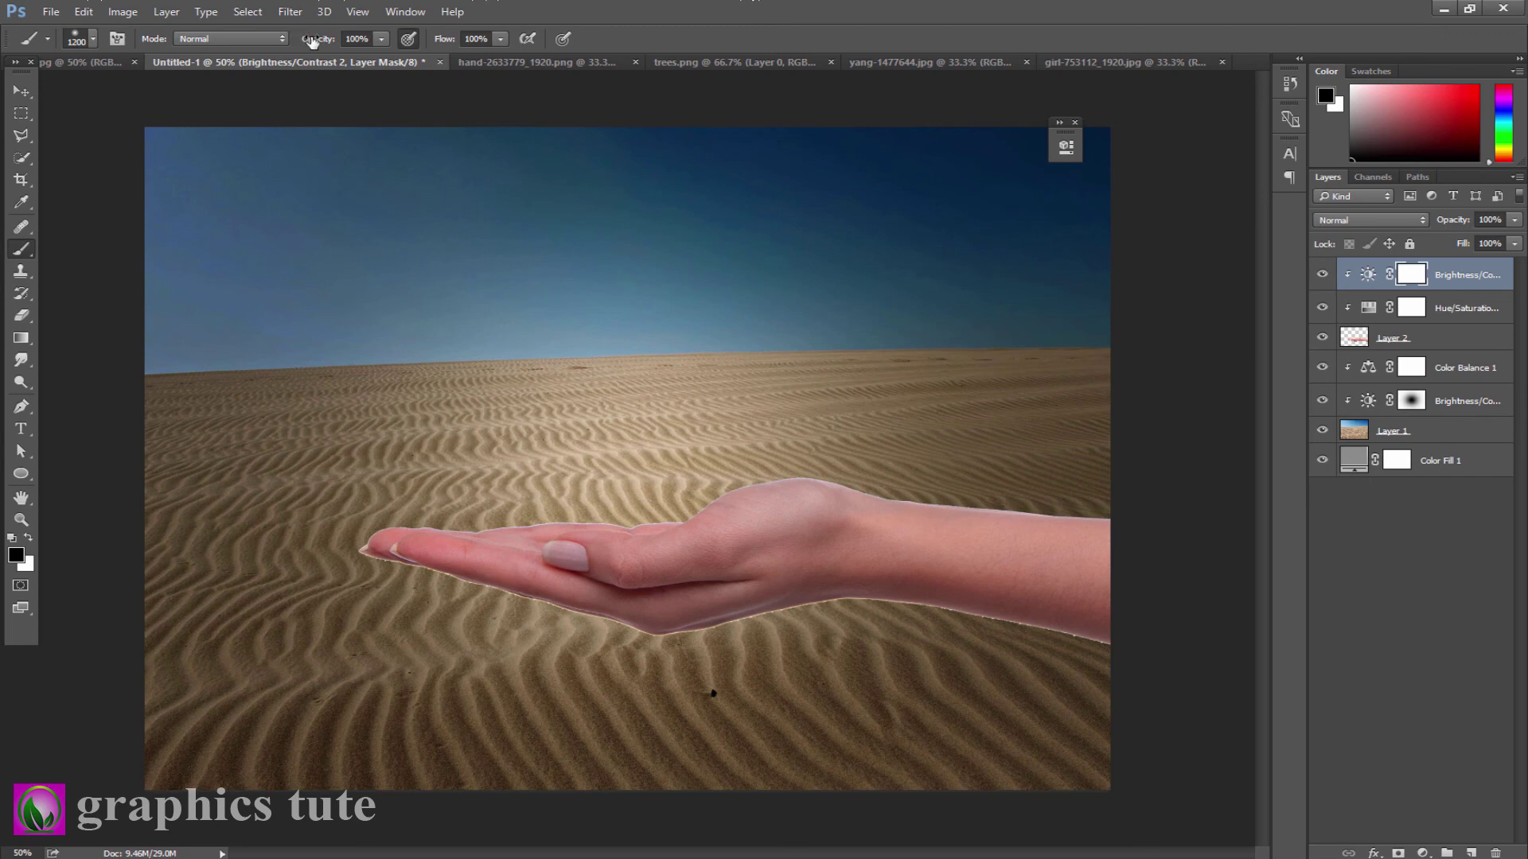
pyautogui.moveTo(312, 41); pyautogui.dragTo(249, 44)
pyautogui.press('[')
pyautogui.press('[')
pyautogui.press('[')
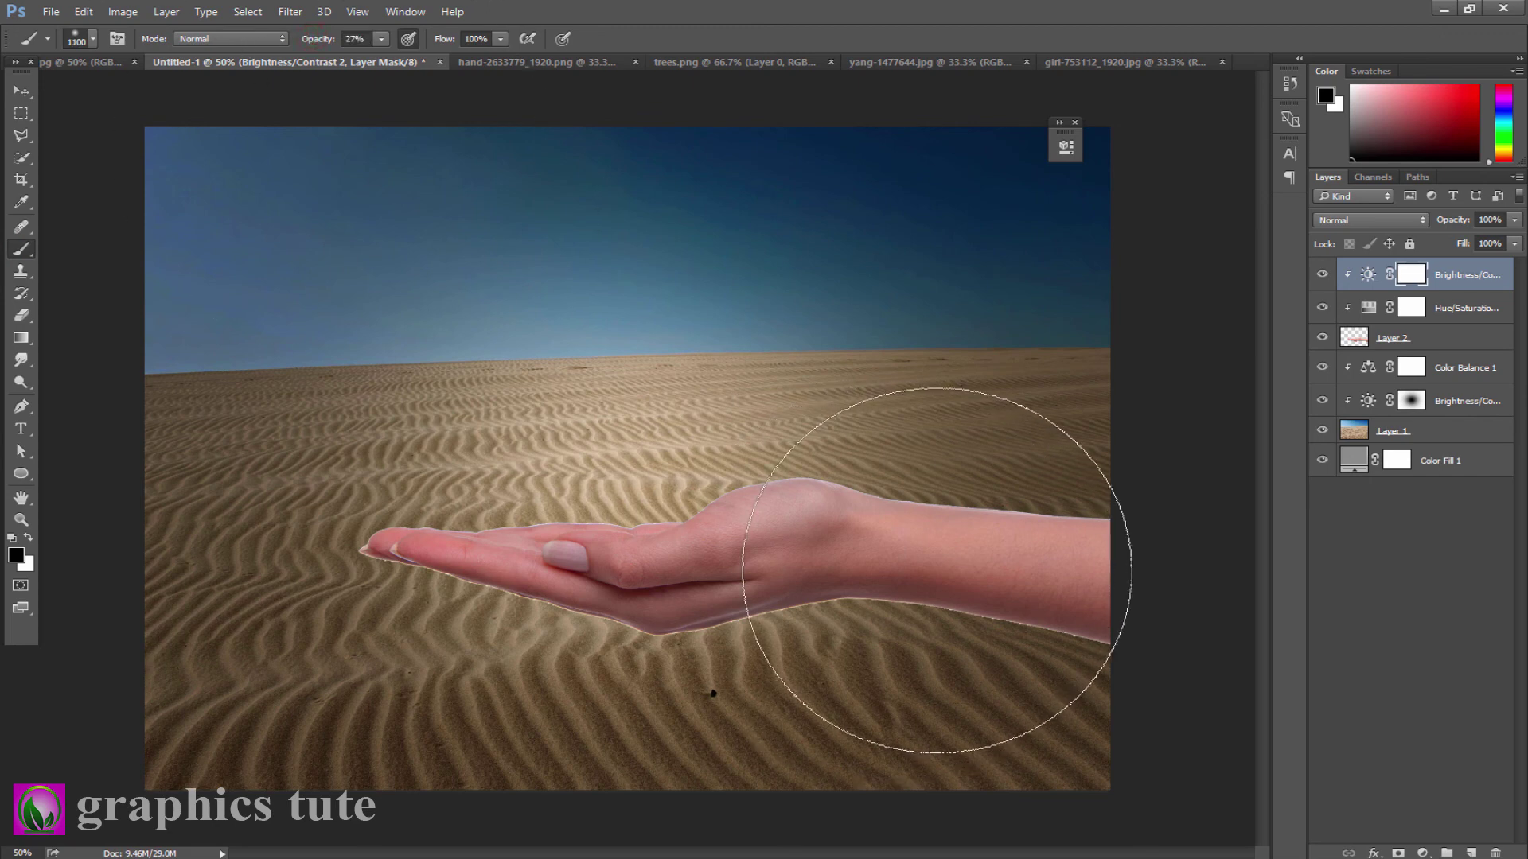
pyautogui.press('[')
pyautogui.press('[')
pyautogui.press('[')
pyautogui.press('[')
pyautogui.press('[')
pyautogui.press('[')
pyautogui.press('[')
pyautogui.press('[')
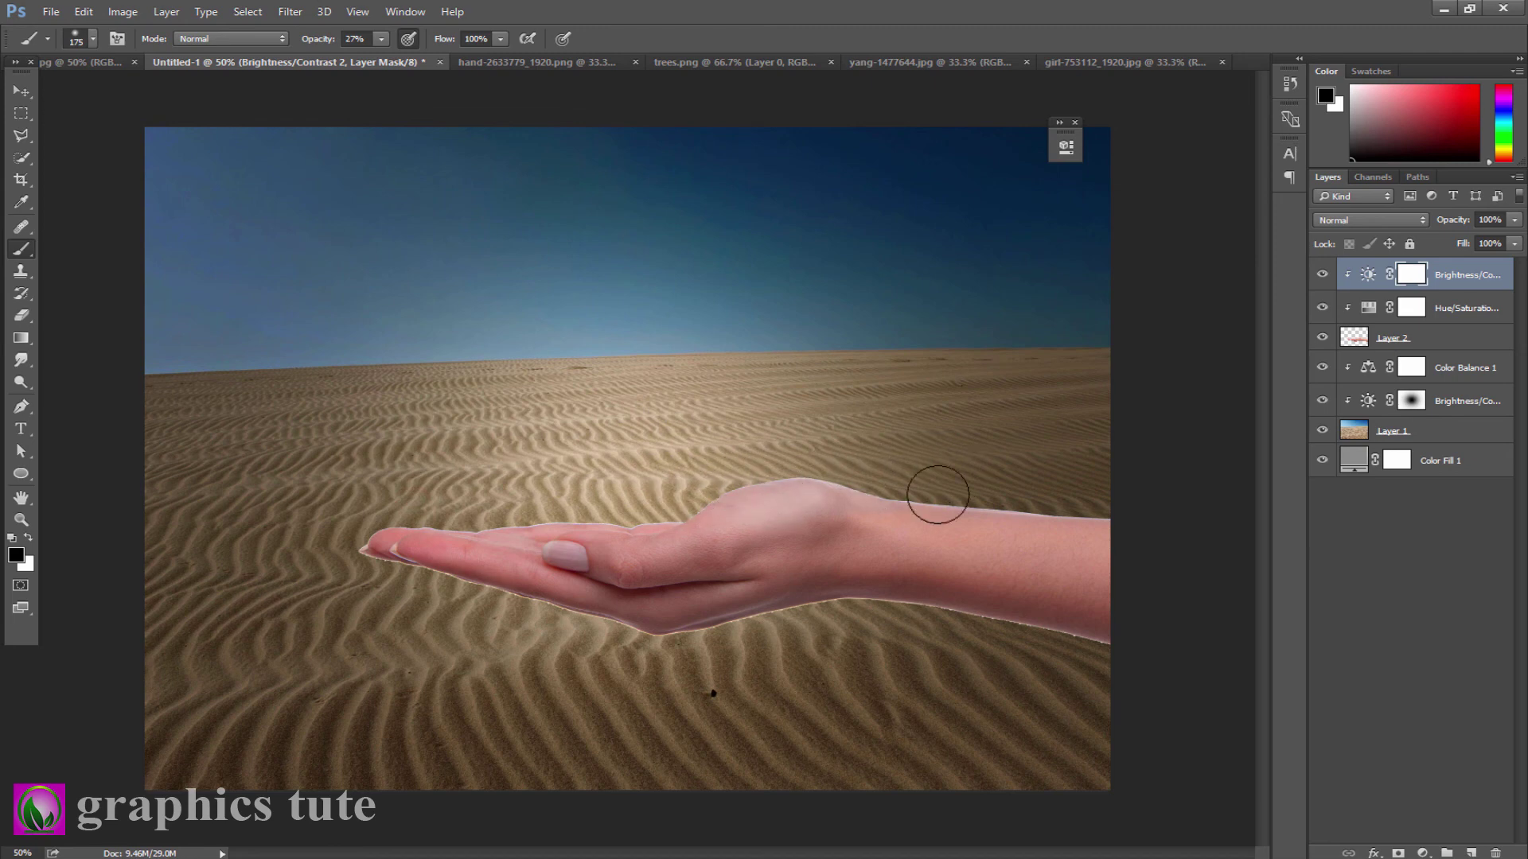
pyautogui.moveTo(704, 491)
pyautogui.mouseDown()
pyautogui.moveTo(443, 526)
pyautogui.moveTo(275, 492)
pyautogui.mouseUp()
pyautogui.click(1321, 275)
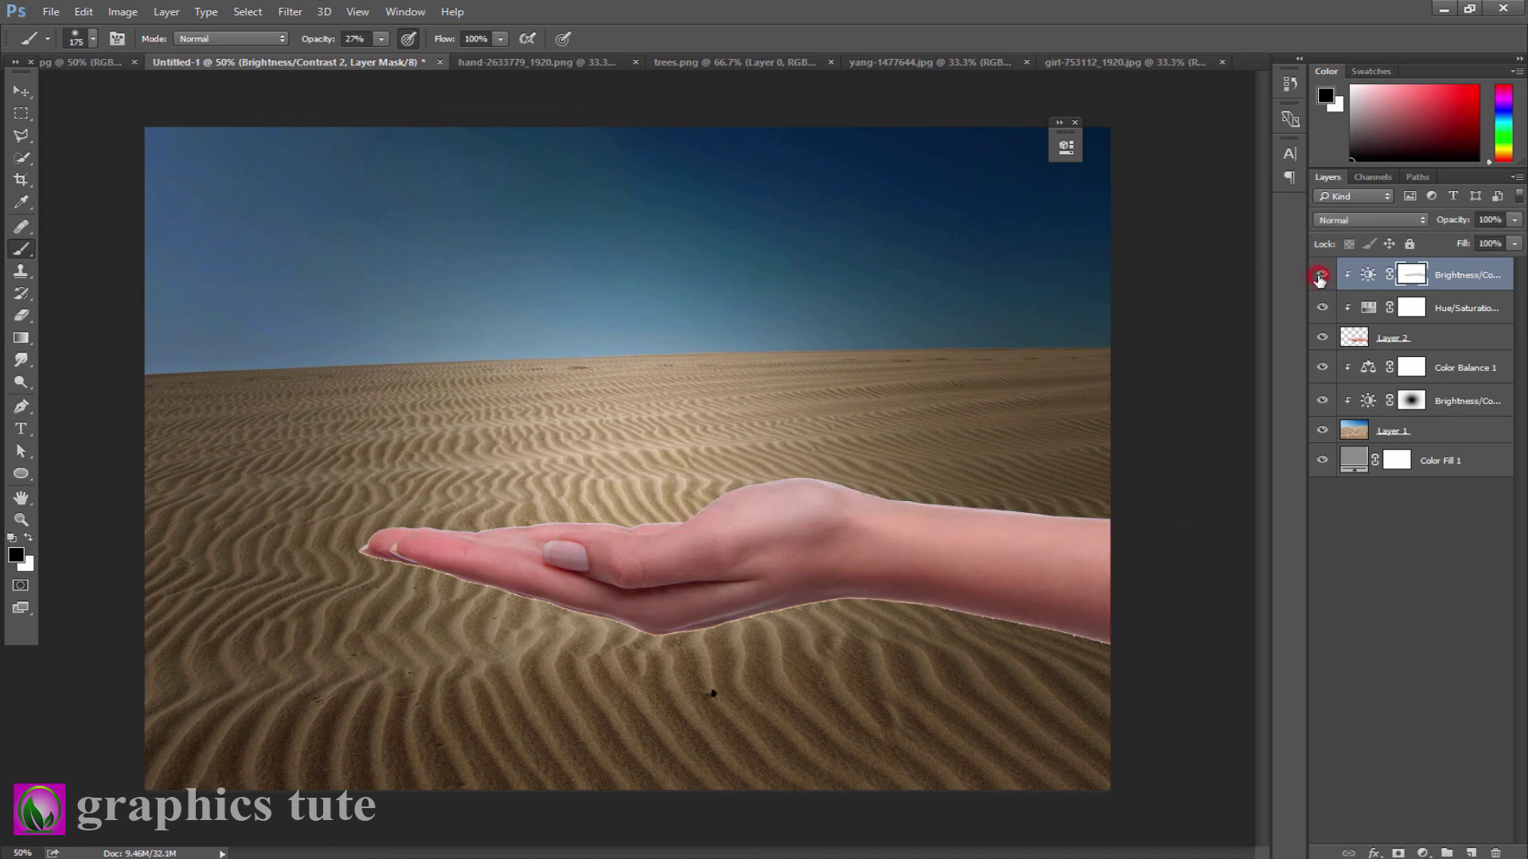
pyautogui.click(1322, 275)
# Tint the hand with a clipped Color Balance 2 (+11 red, +13 green, -11 yellow).
pyautogui.click(1424, 853)
pyautogui.click(1402, 670)
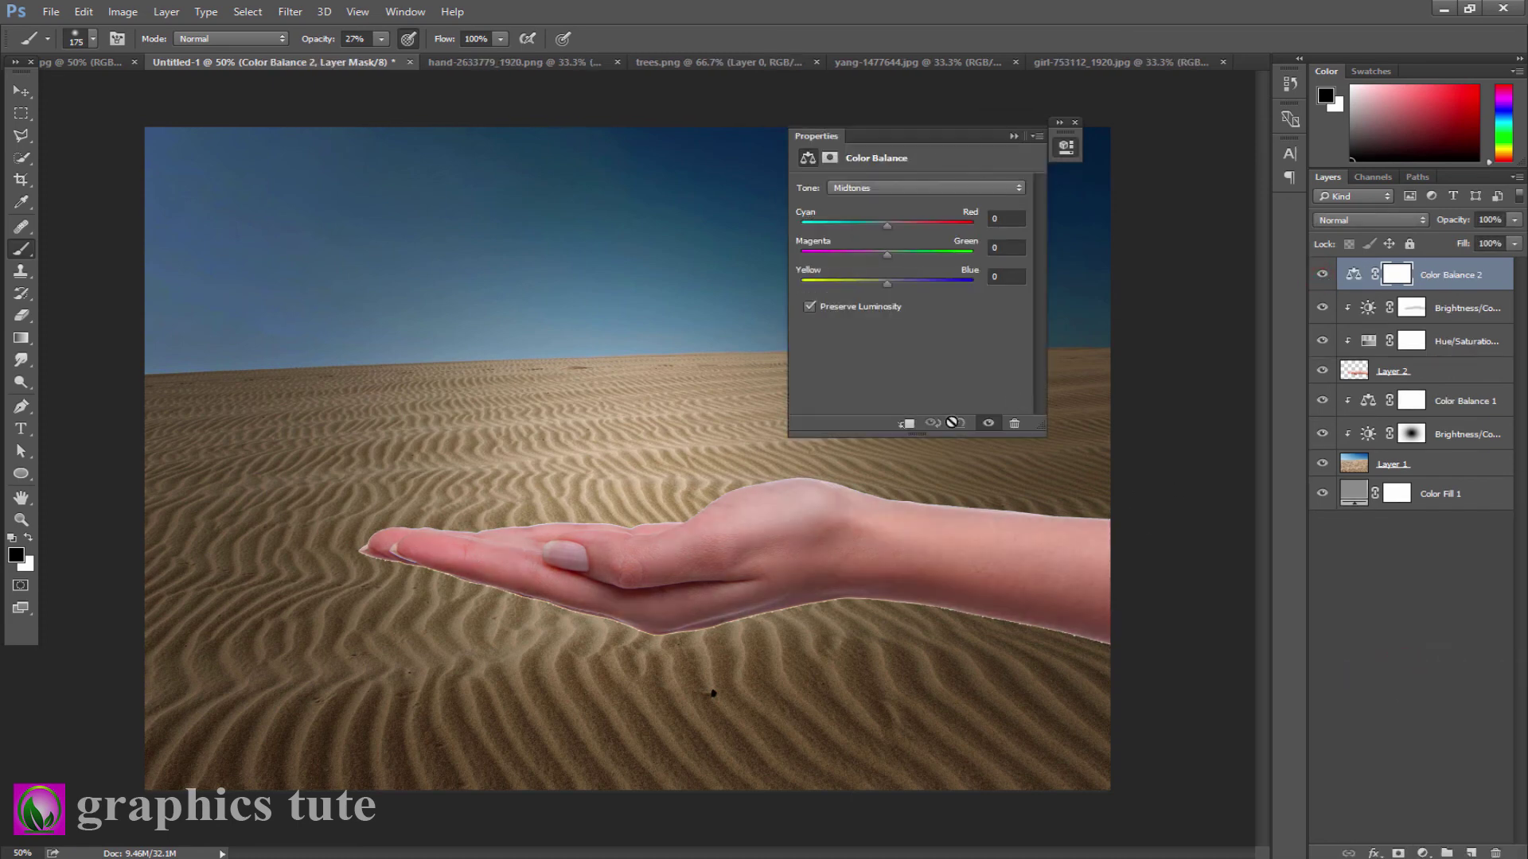
pyautogui.click(908, 424)
pyautogui.moveTo(887, 283); pyautogui.dragTo(895, 227)
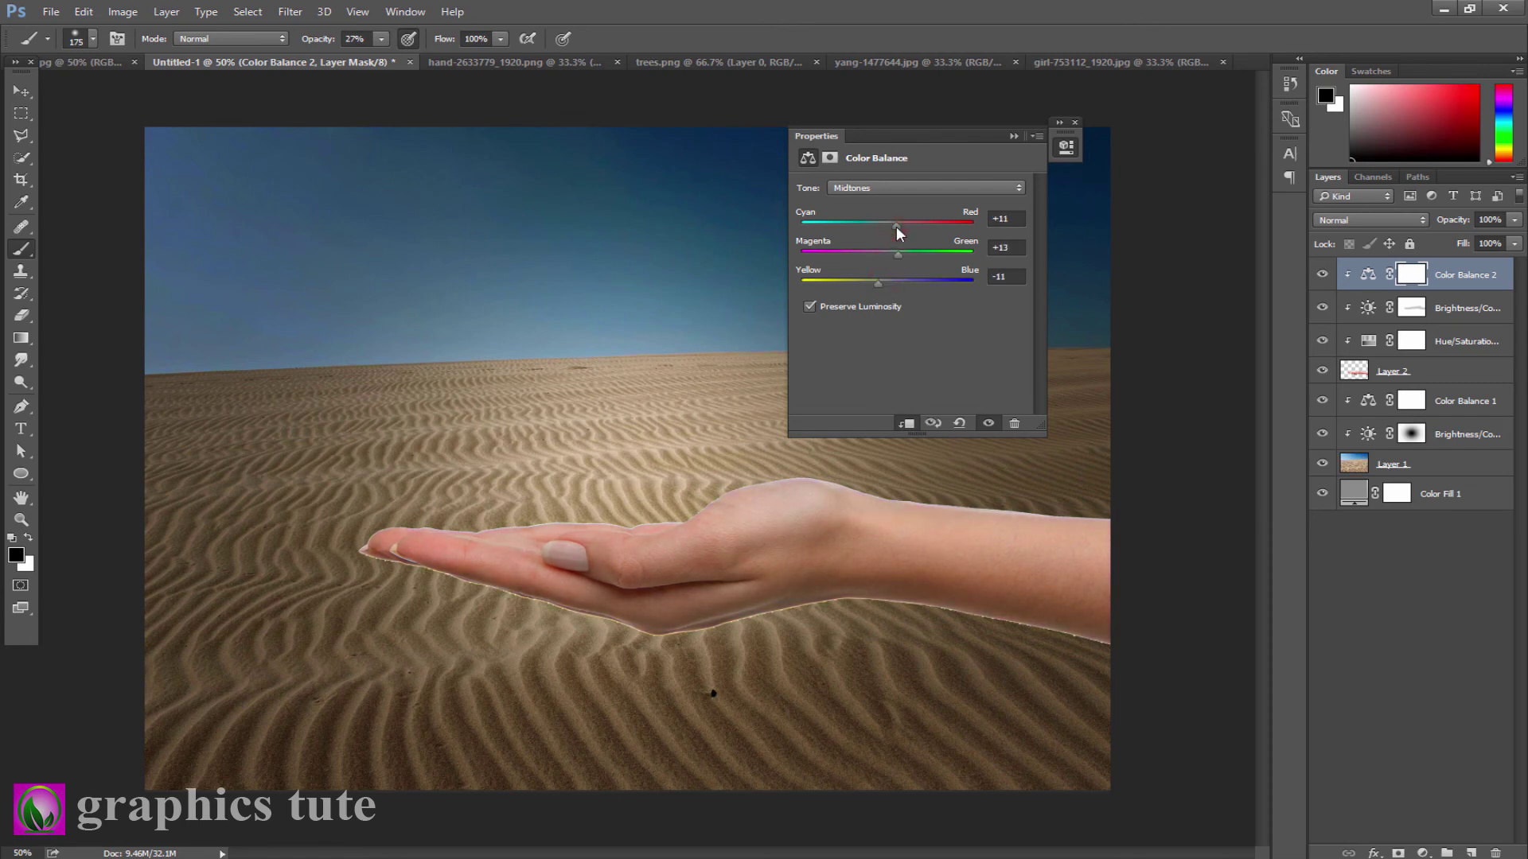
pyautogui.click(1013, 136)
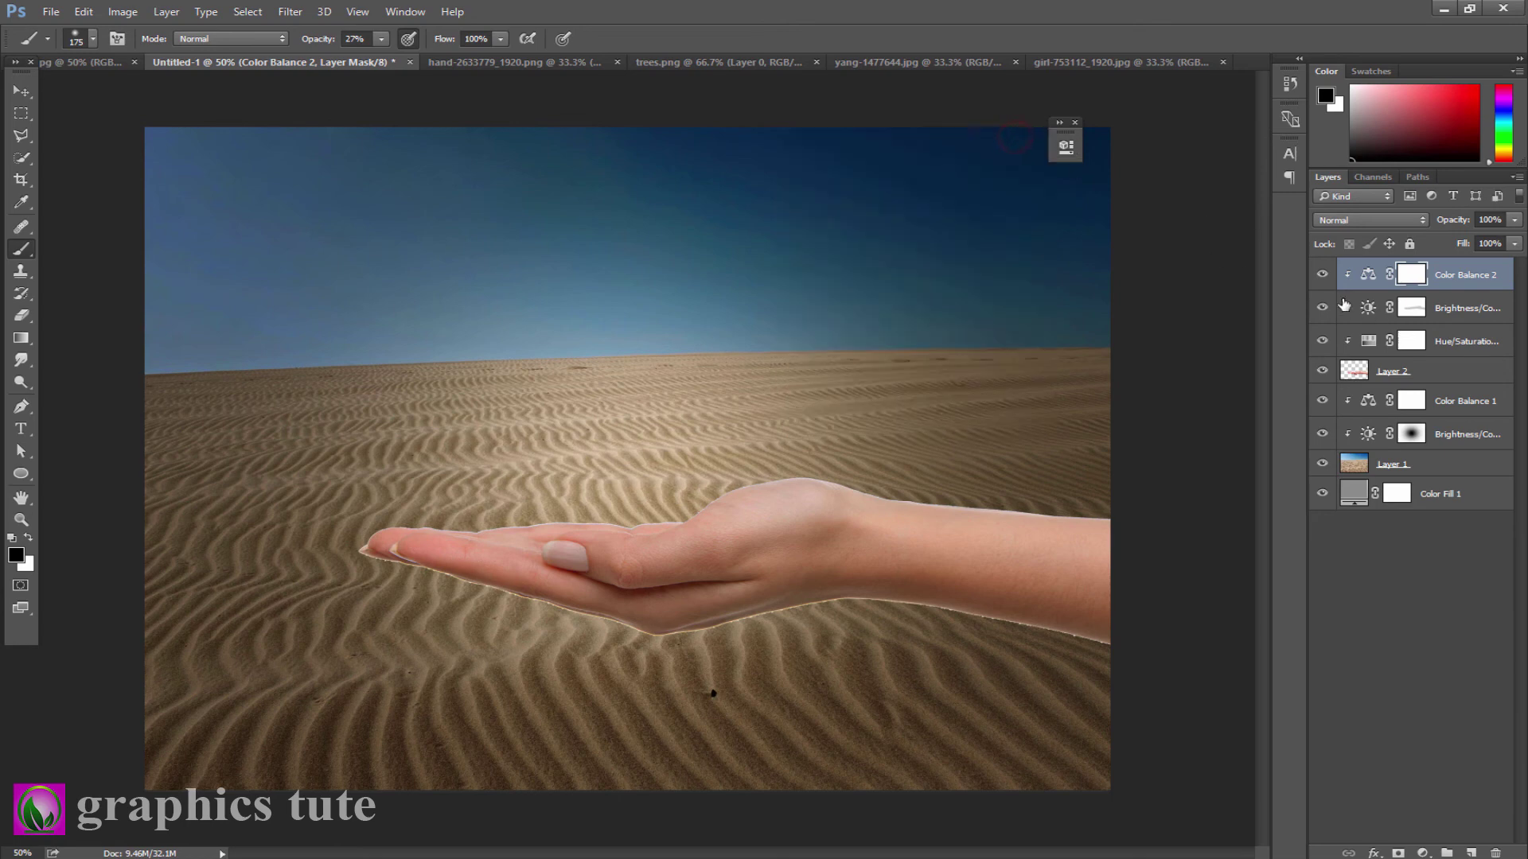
pyautogui.click(1323, 275)
pyautogui.click(20, 91)
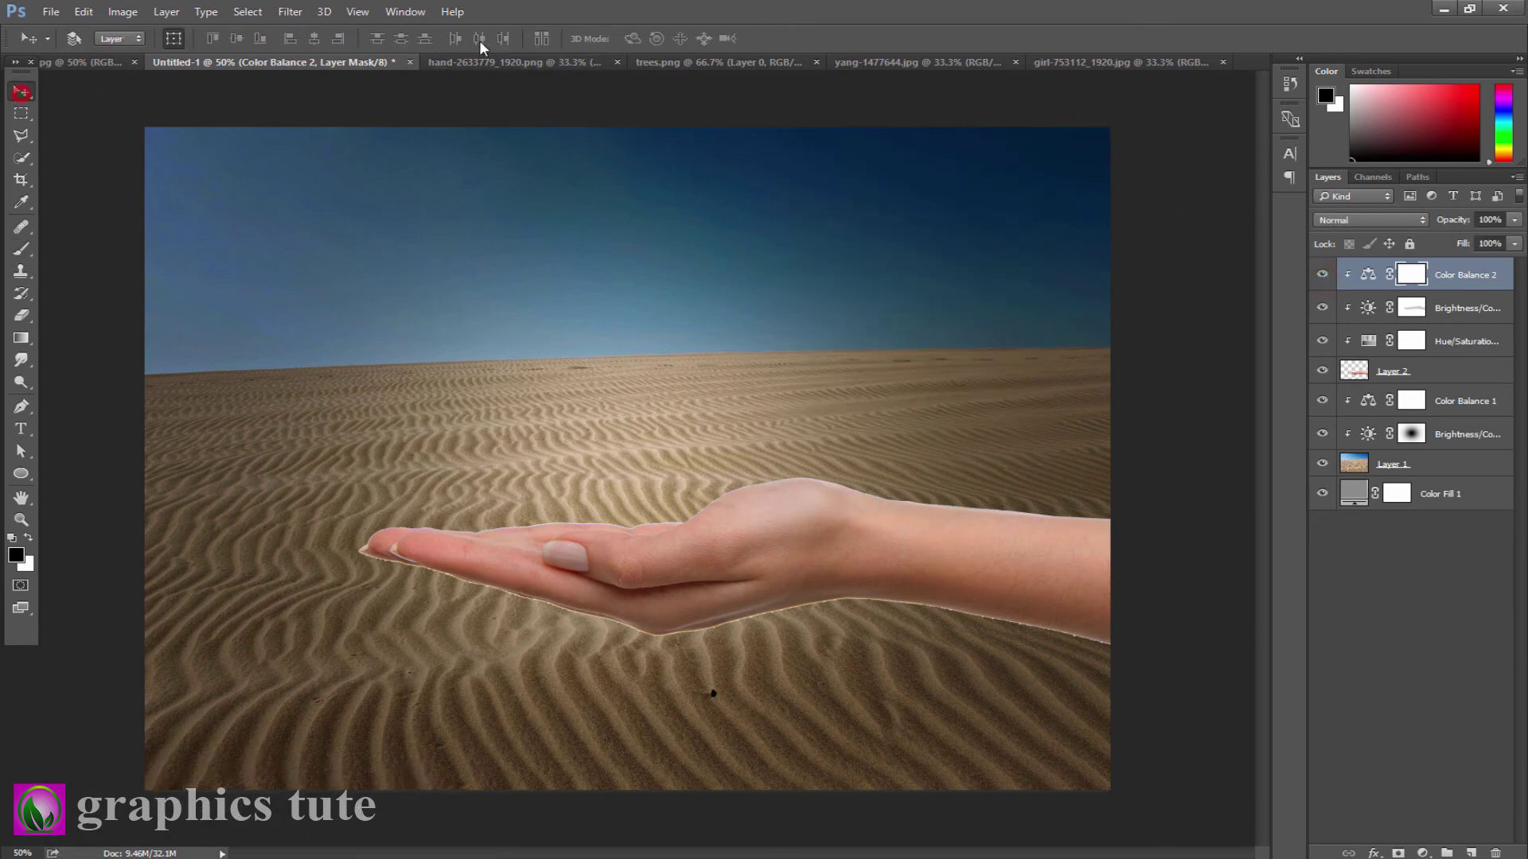
pyautogui.click(509, 62)
# Close the hand source without saving, then unlock and Quick-Select the green hill in the hill photo.
pyautogui.click(619, 61)
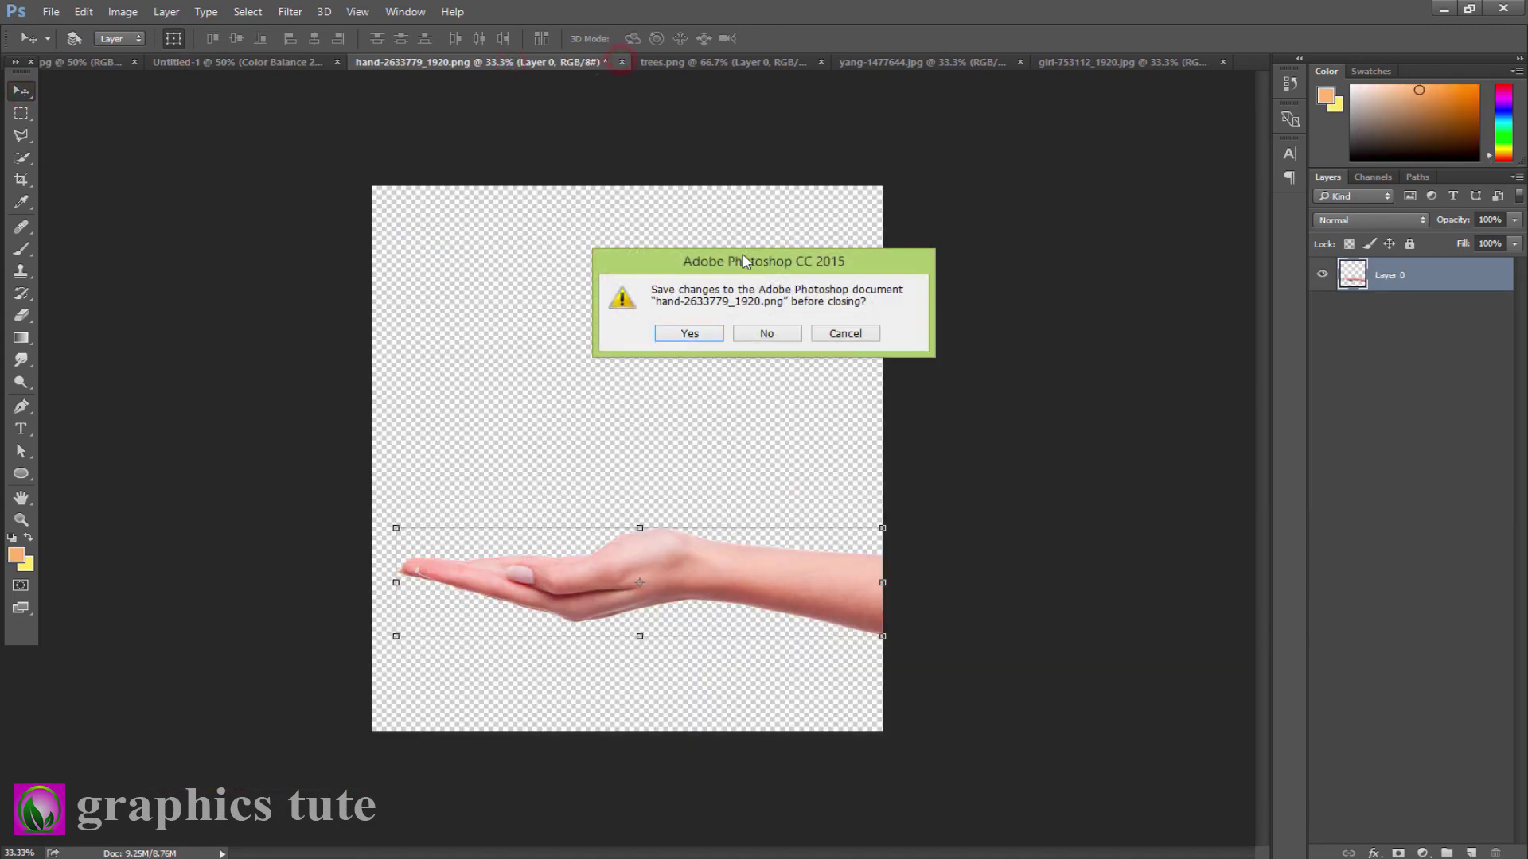
pyautogui.click(767, 334)
pyautogui.click(704, 62)
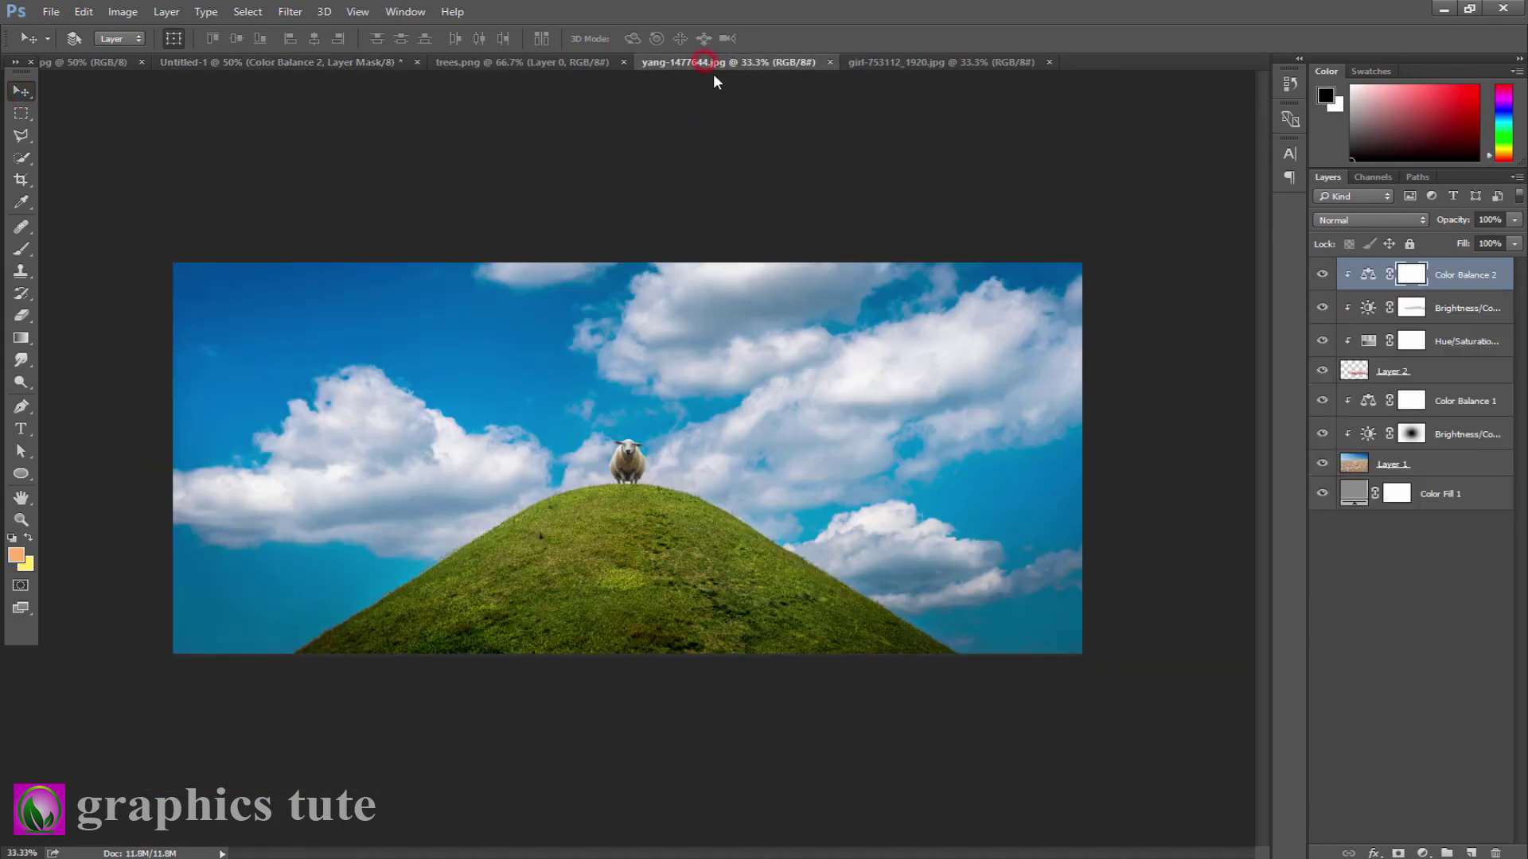
pyautogui.click(1493, 271)
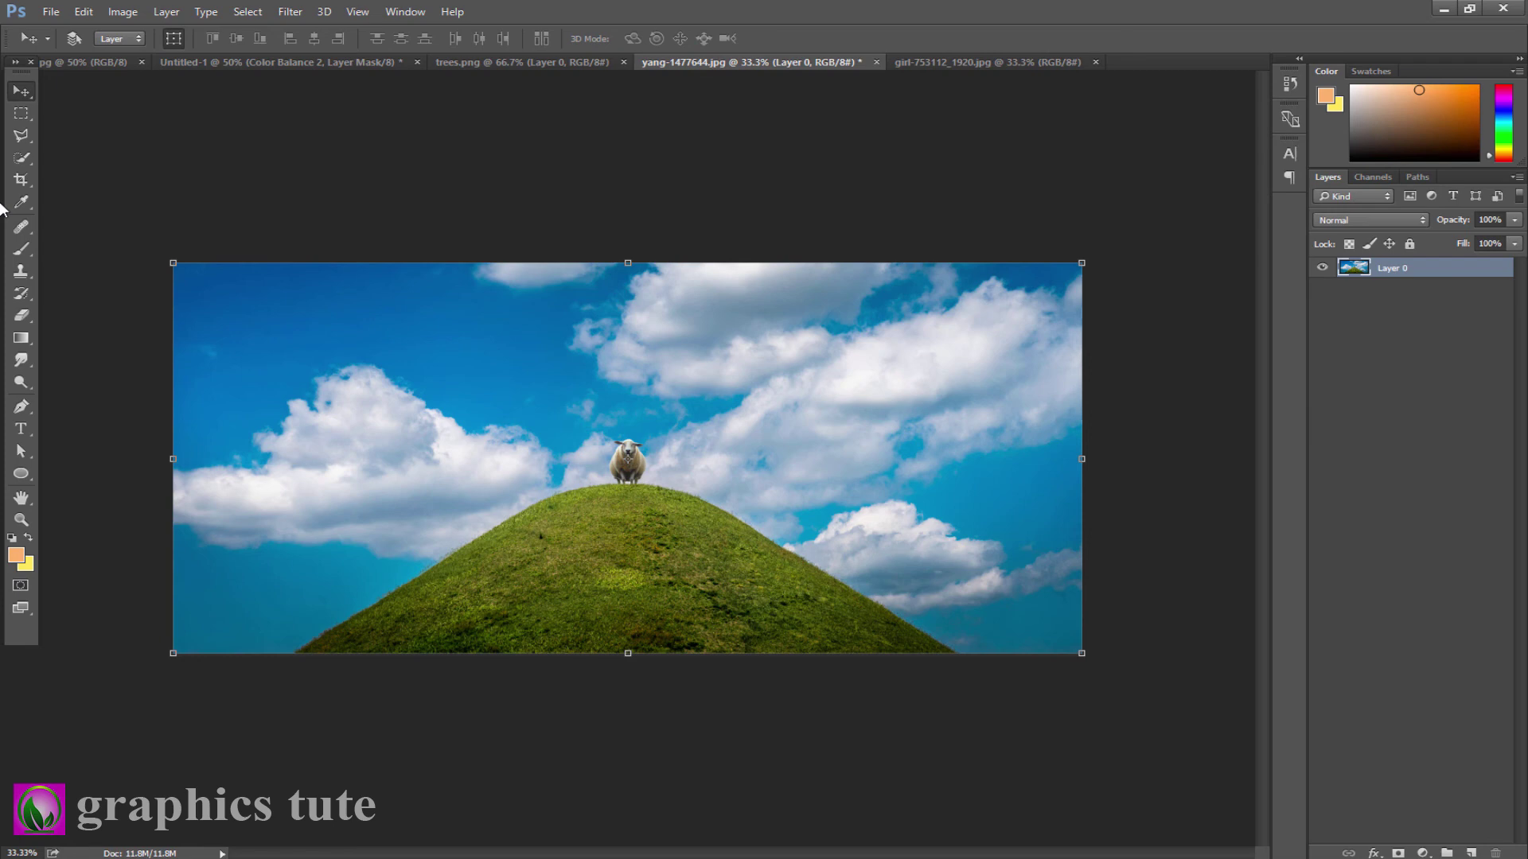
pyautogui.click(23, 157)
pyautogui.moveTo(387, 637); pyautogui.dragTo(943, 646)
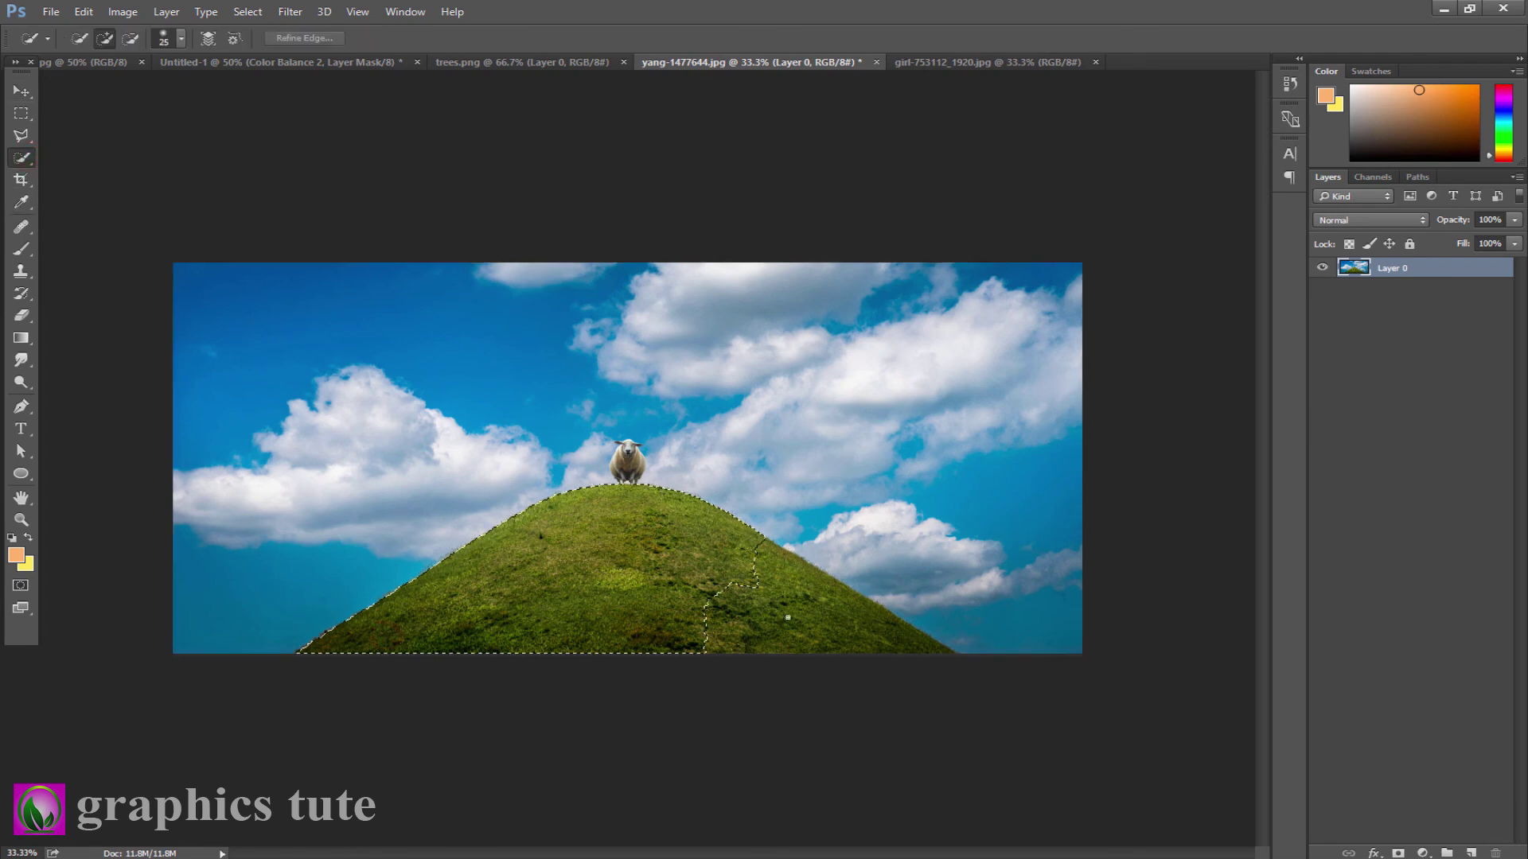
# Bring the hill into the composite, shrink it to about 50%, tilt it onto the palm, and fade it to 33%.
pyautogui.click(21, 91)
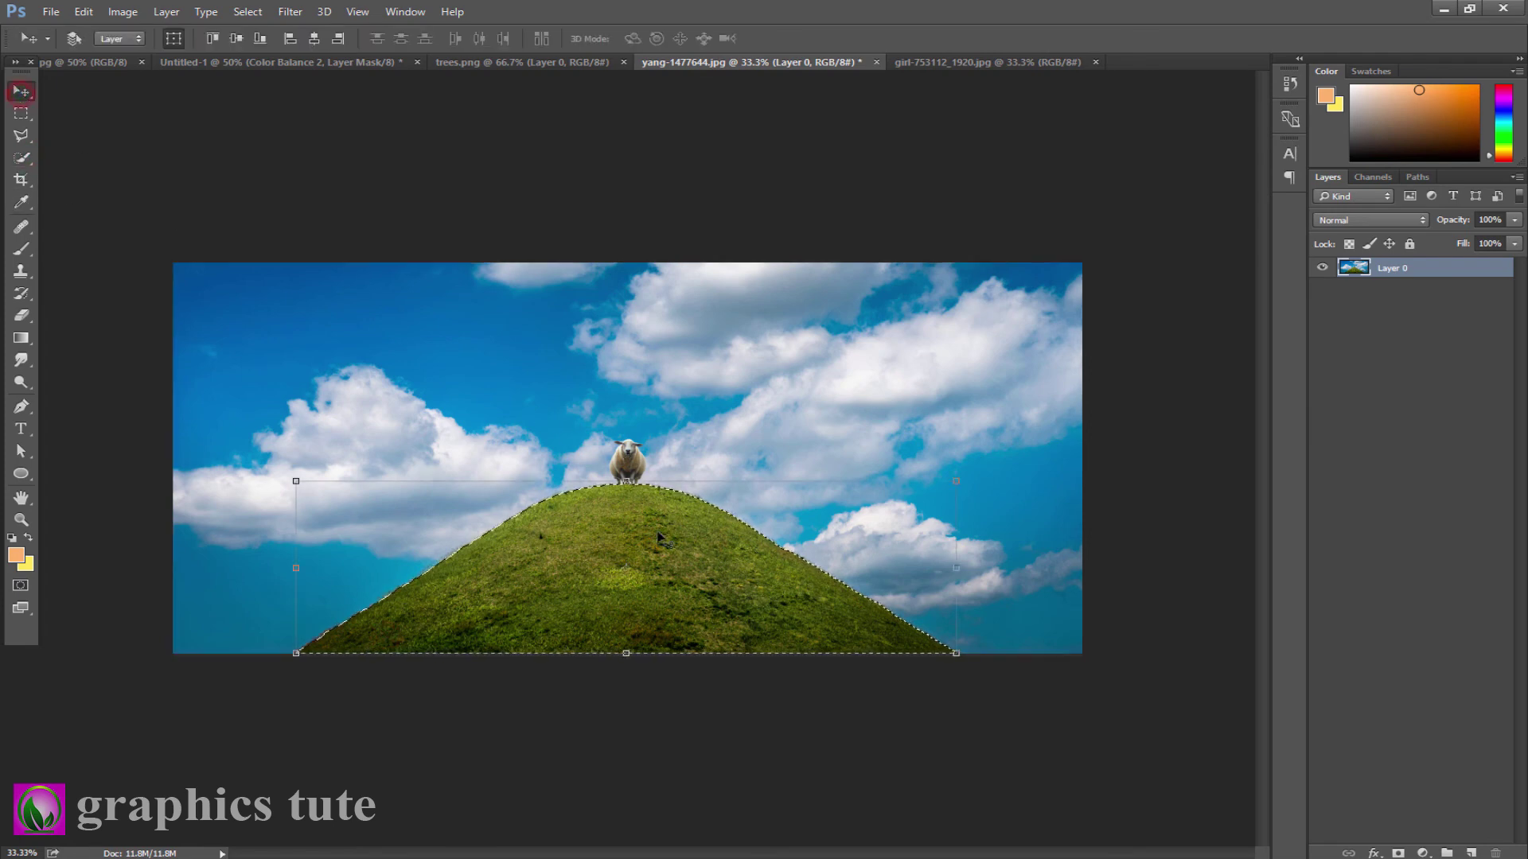
pyautogui.moveTo(670, 541)
pyautogui.mouseDown()
pyautogui.moveTo(262, 72)
pyautogui.moveTo(907, 492)
pyautogui.mouseUp()
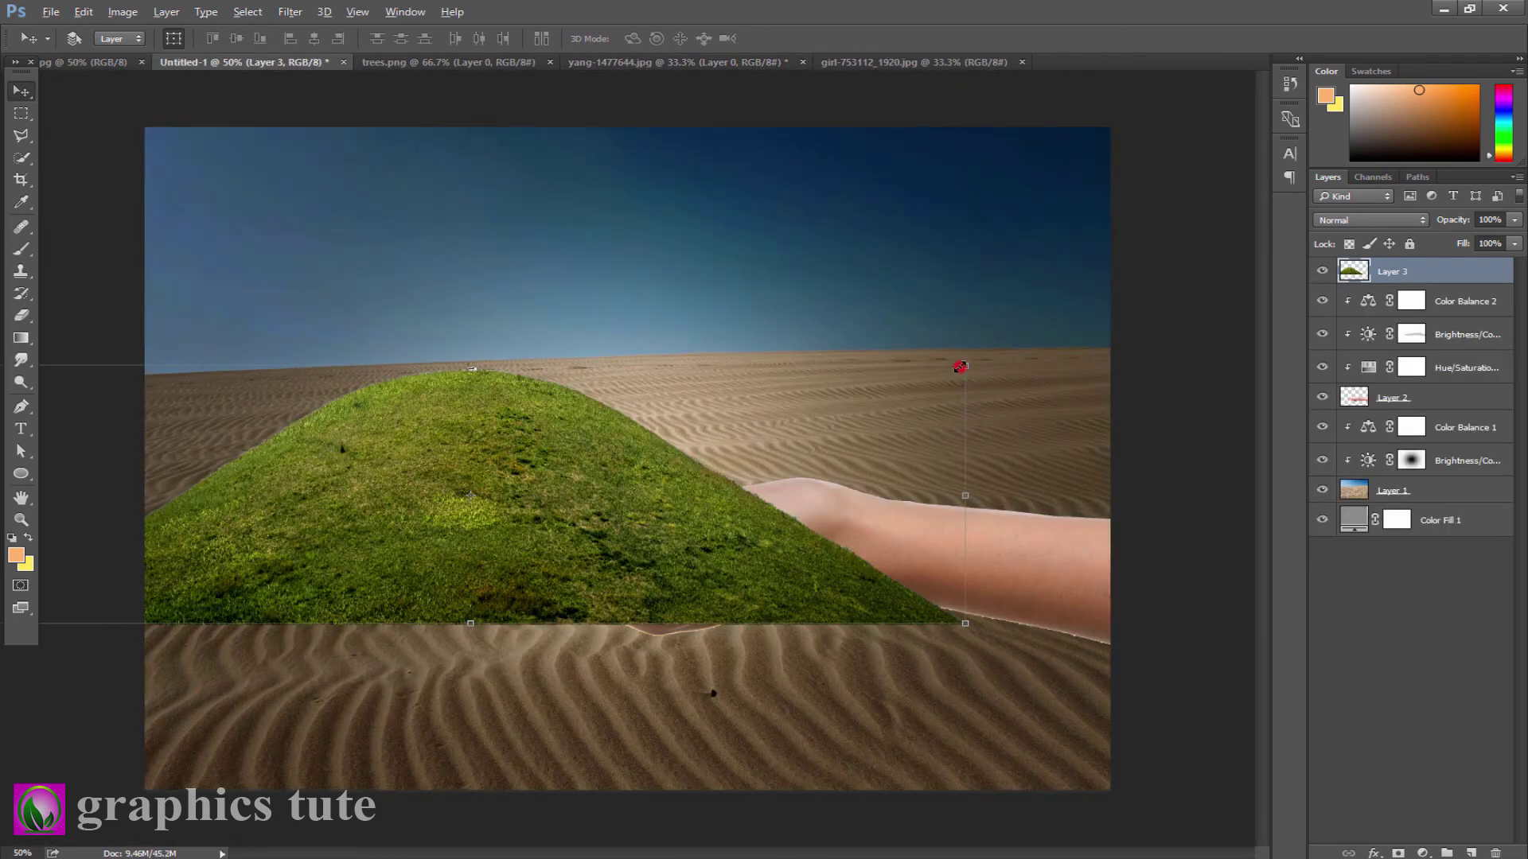
pyautogui.moveTo(961, 367); pyautogui.dragTo(756, 415)
pyautogui.moveTo(646, 538)
pyautogui.mouseDown()
pyautogui.moveTo(732, 432)
pyautogui.moveTo(739, 518)
pyautogui.mouseUp()
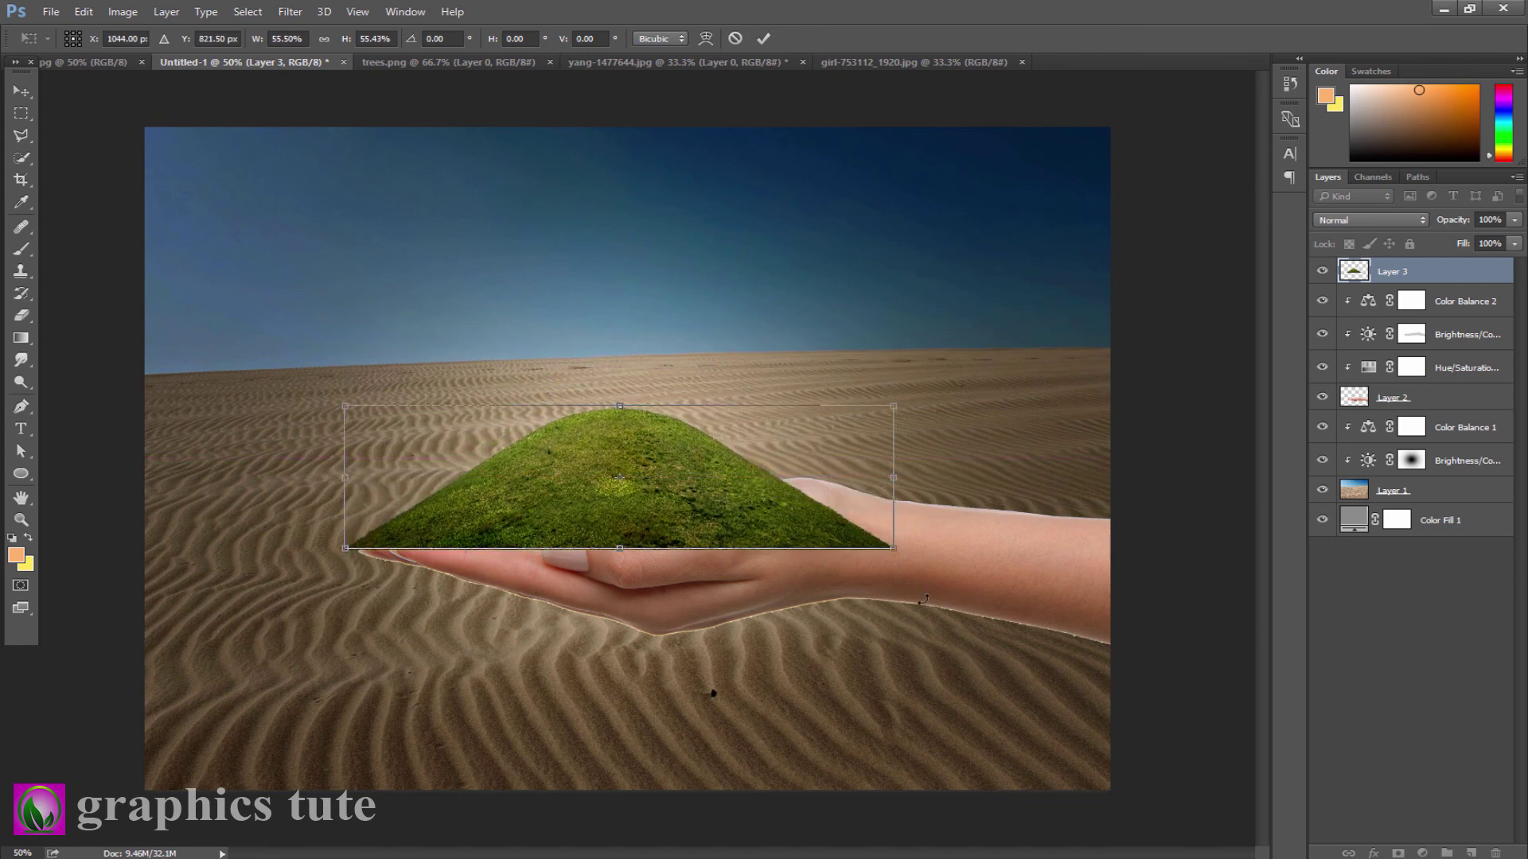
pyautogui.moveTo(925, 598); pyautogui.dragTo(935, 565)
pyautogui.moveTo(801, 504); pyautogui.dragTo(805, 485)
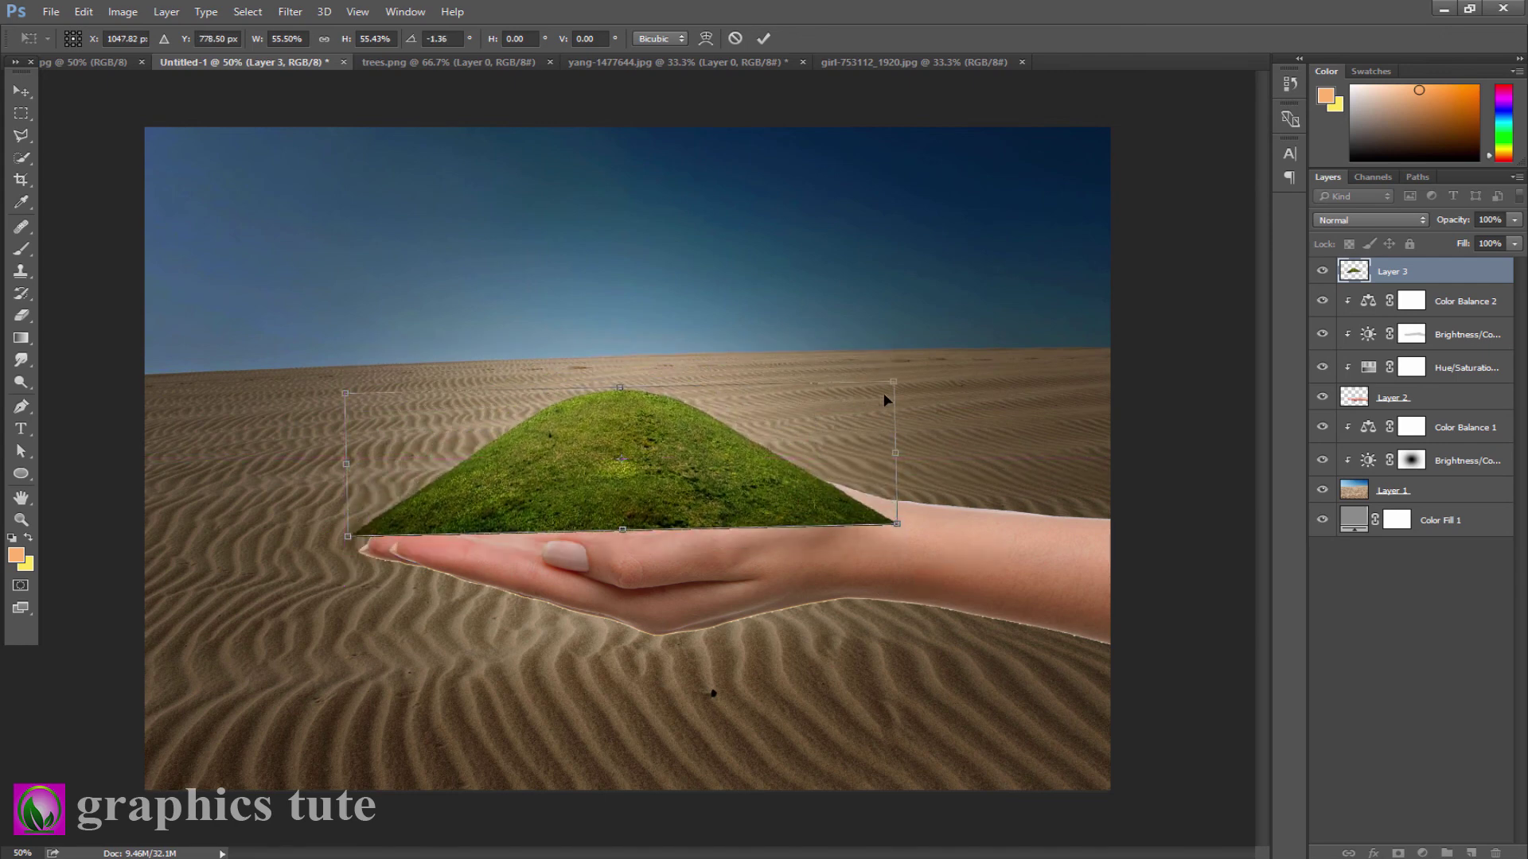
pyautogui.moveTo(892, 385); pyautogui.dragTo(865, 390)
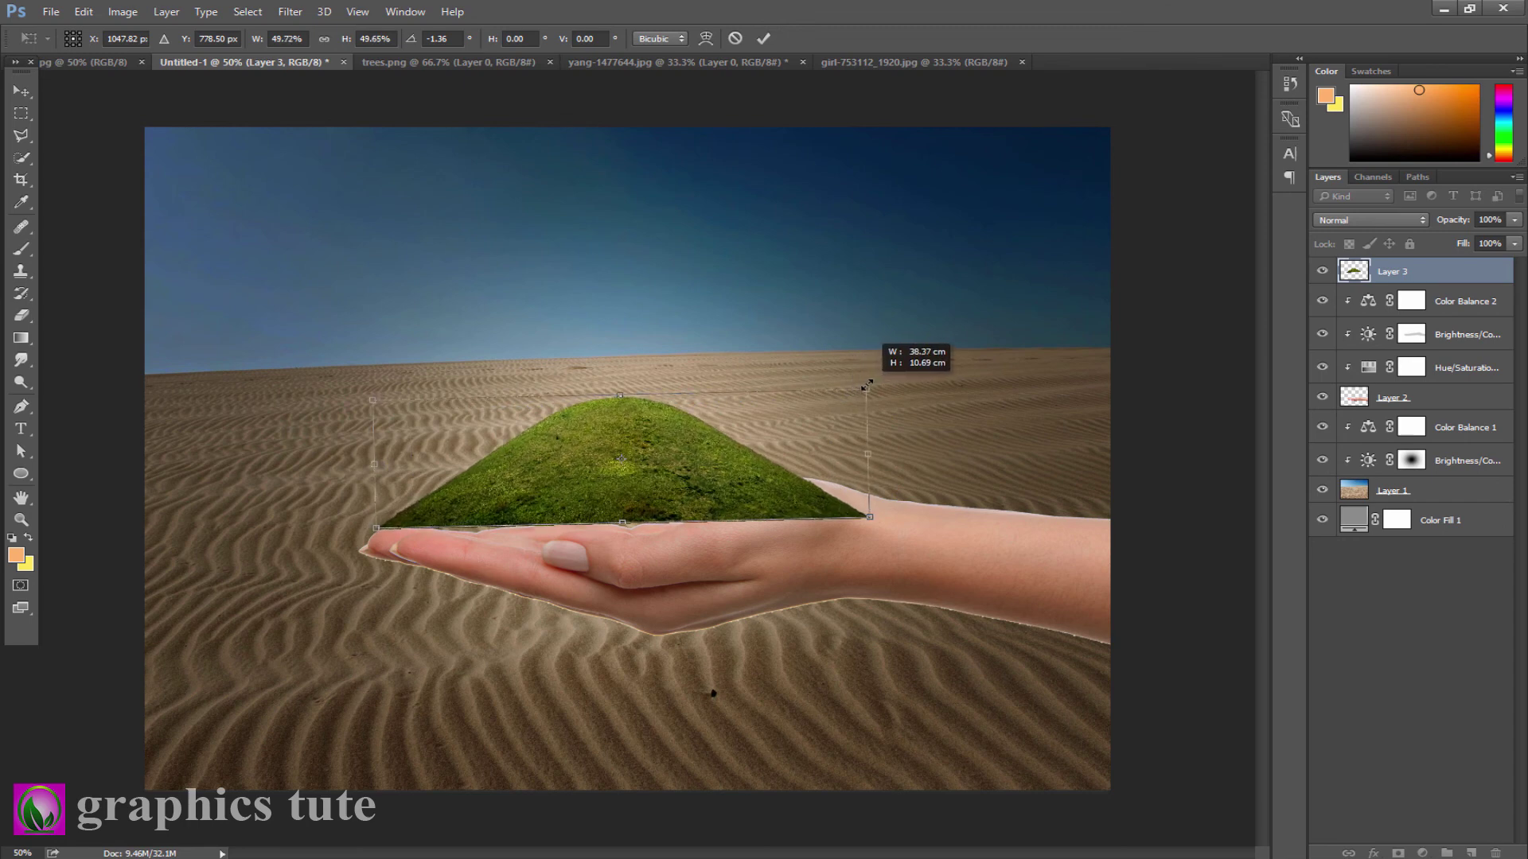
pyautogui.moveTo(740, 470); pyautogui.dragTo(745, 487)
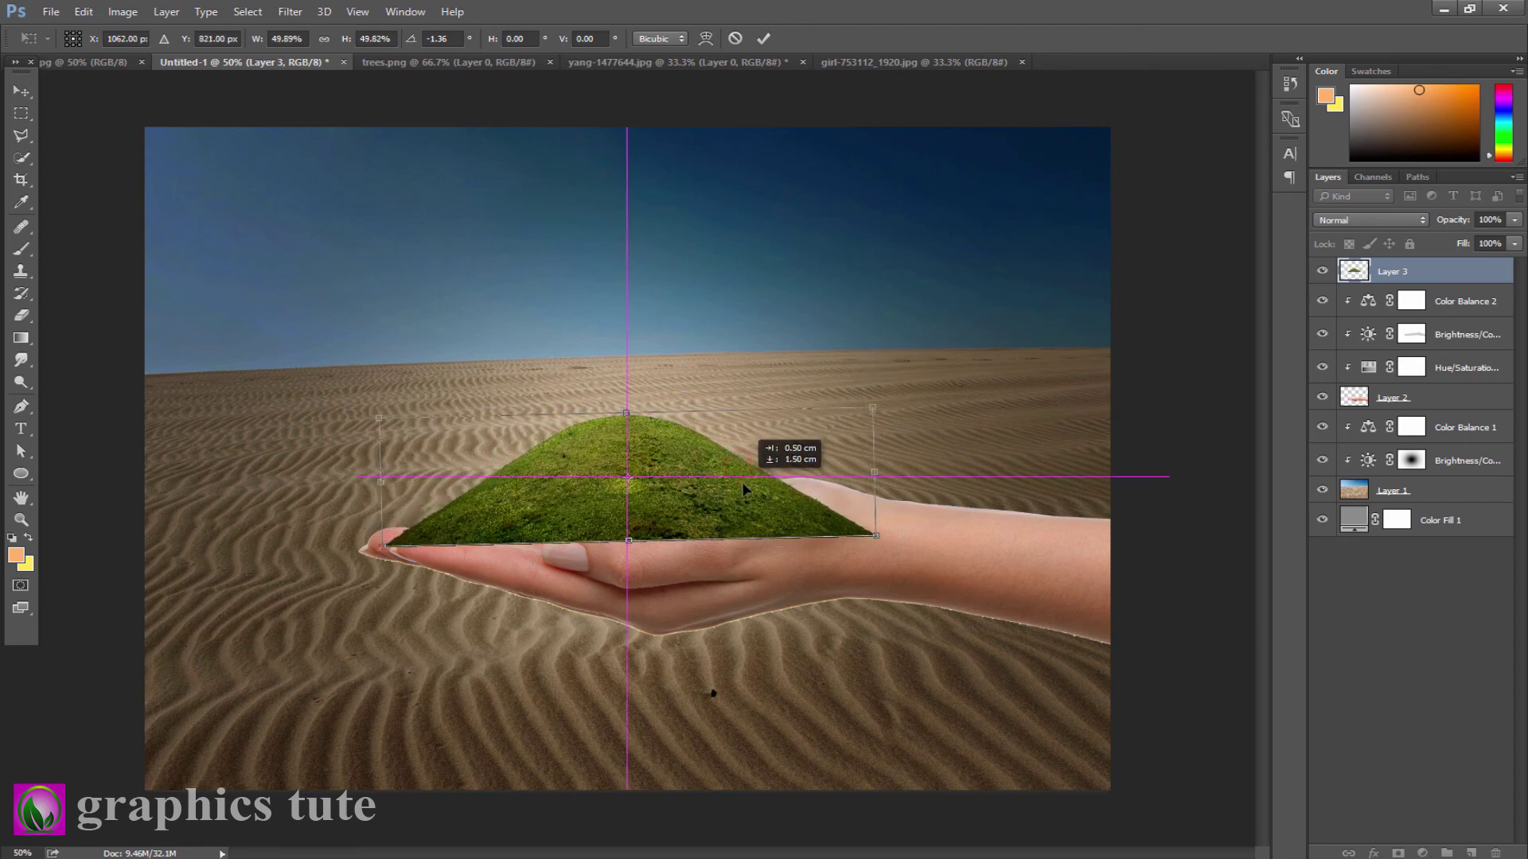
pyautogui.click(763, 39)
pyautogui.moveTo(1452, 220); pyautogui.dragTo(1404, 230)
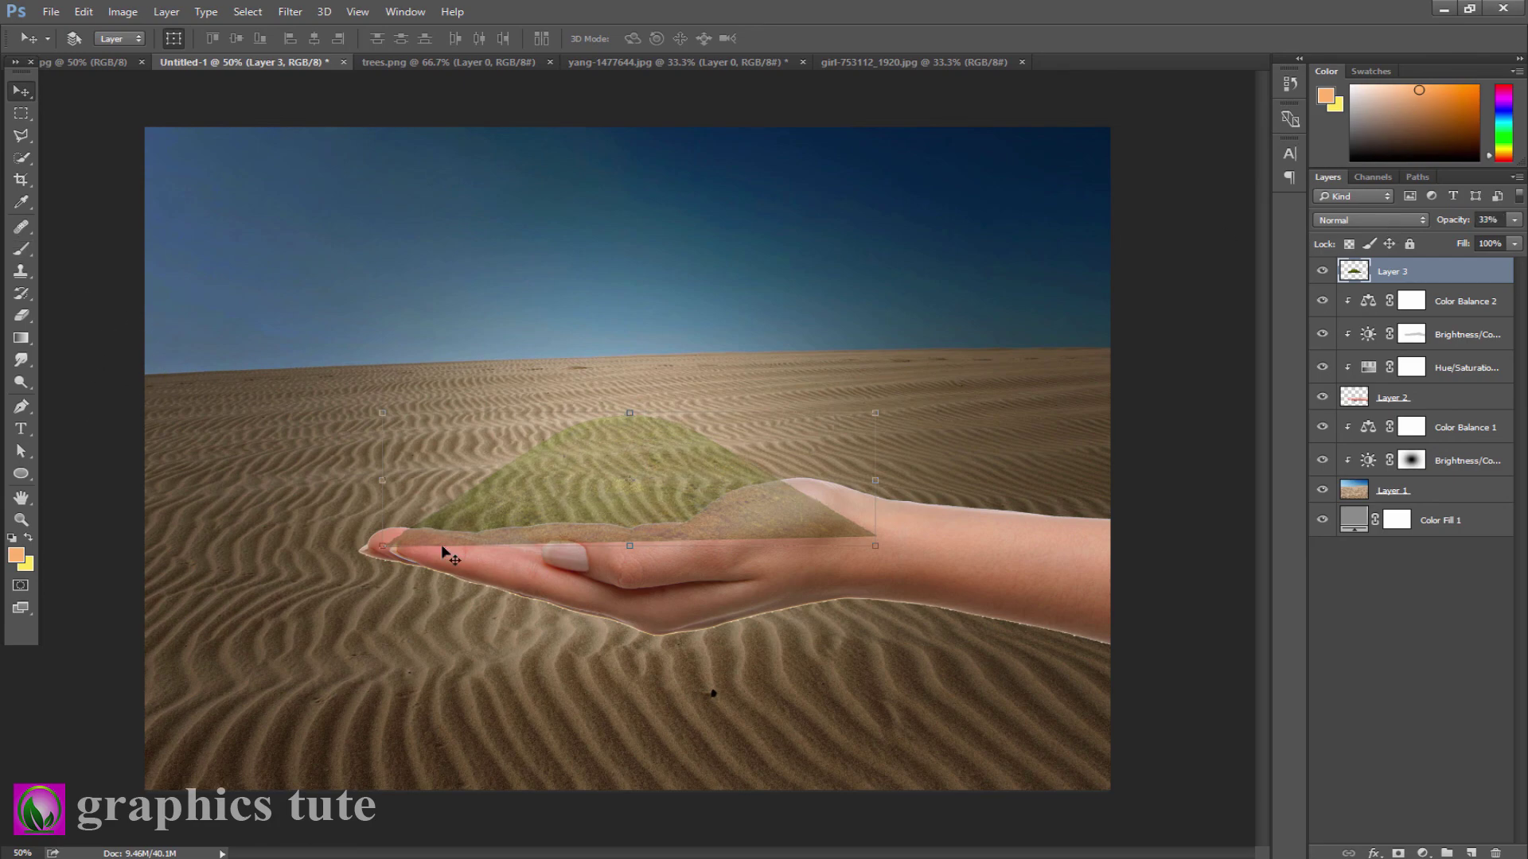
# Nudge the grass mound slightly down and zoom in on the hand.
pyautogui.moveTo(775, 514); pyautogui.dragTo(776, 518)
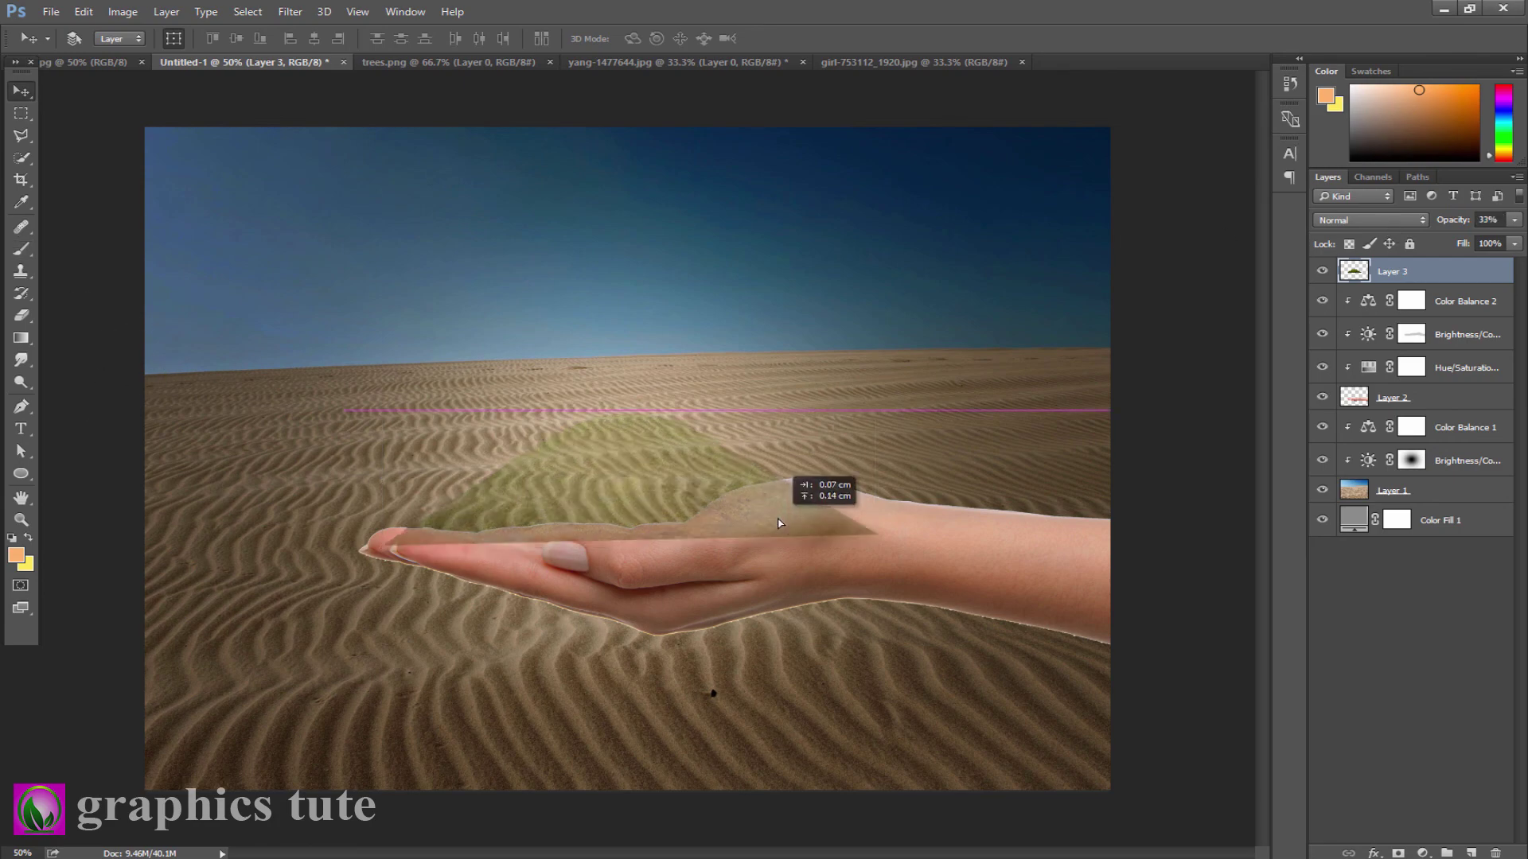
pyautogui.click(21, 519)
pyautogui.moveTo(537, 529); pyautogui.dragTo(568, 573)
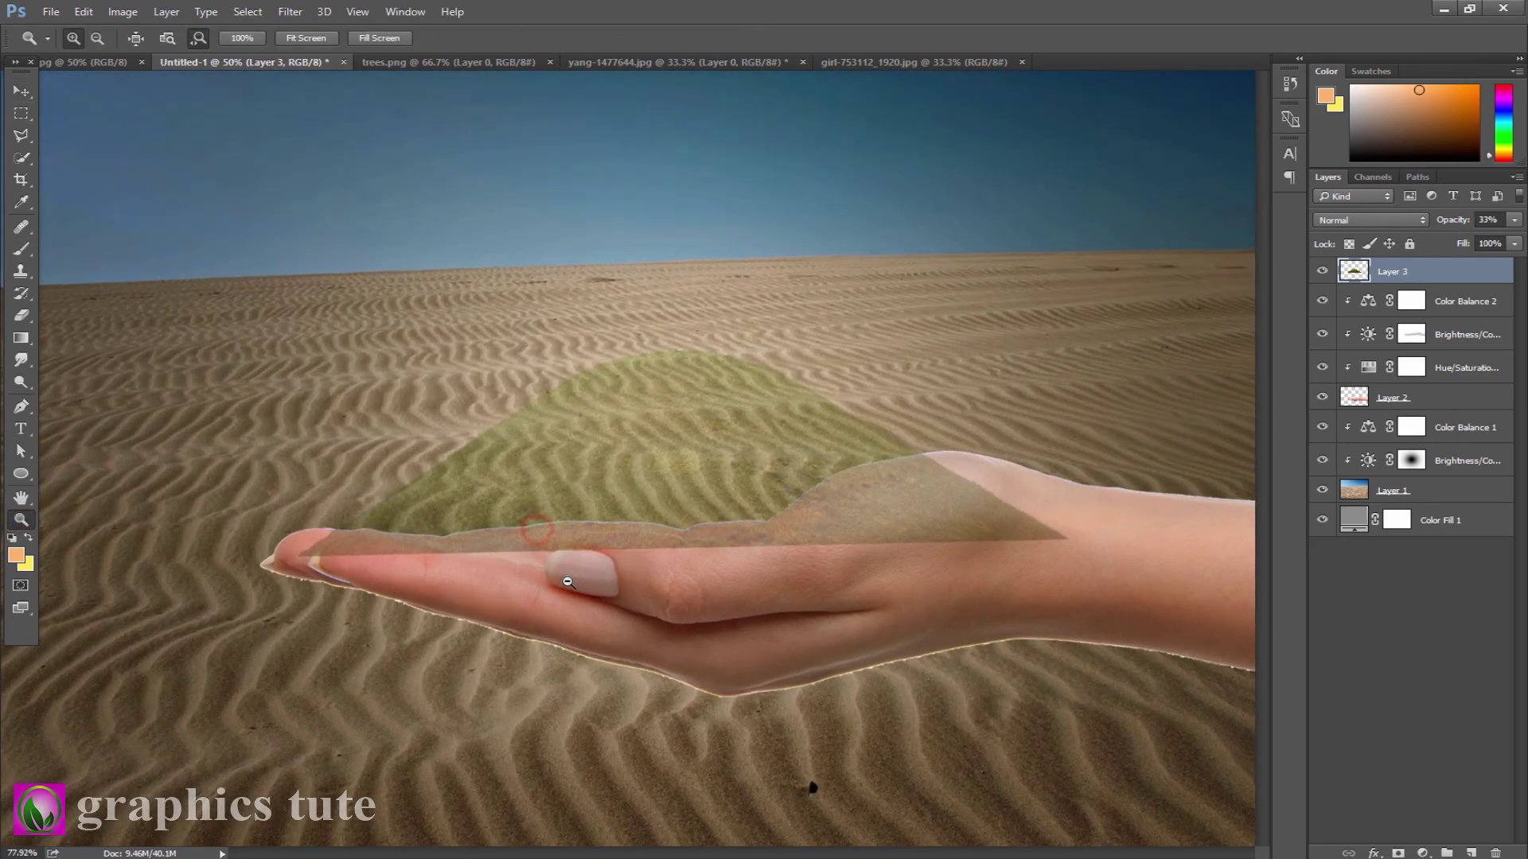
# Lasso the mound's peak and hide it with an inverted layer mask.
pyautogui.rightClick(20, 136)
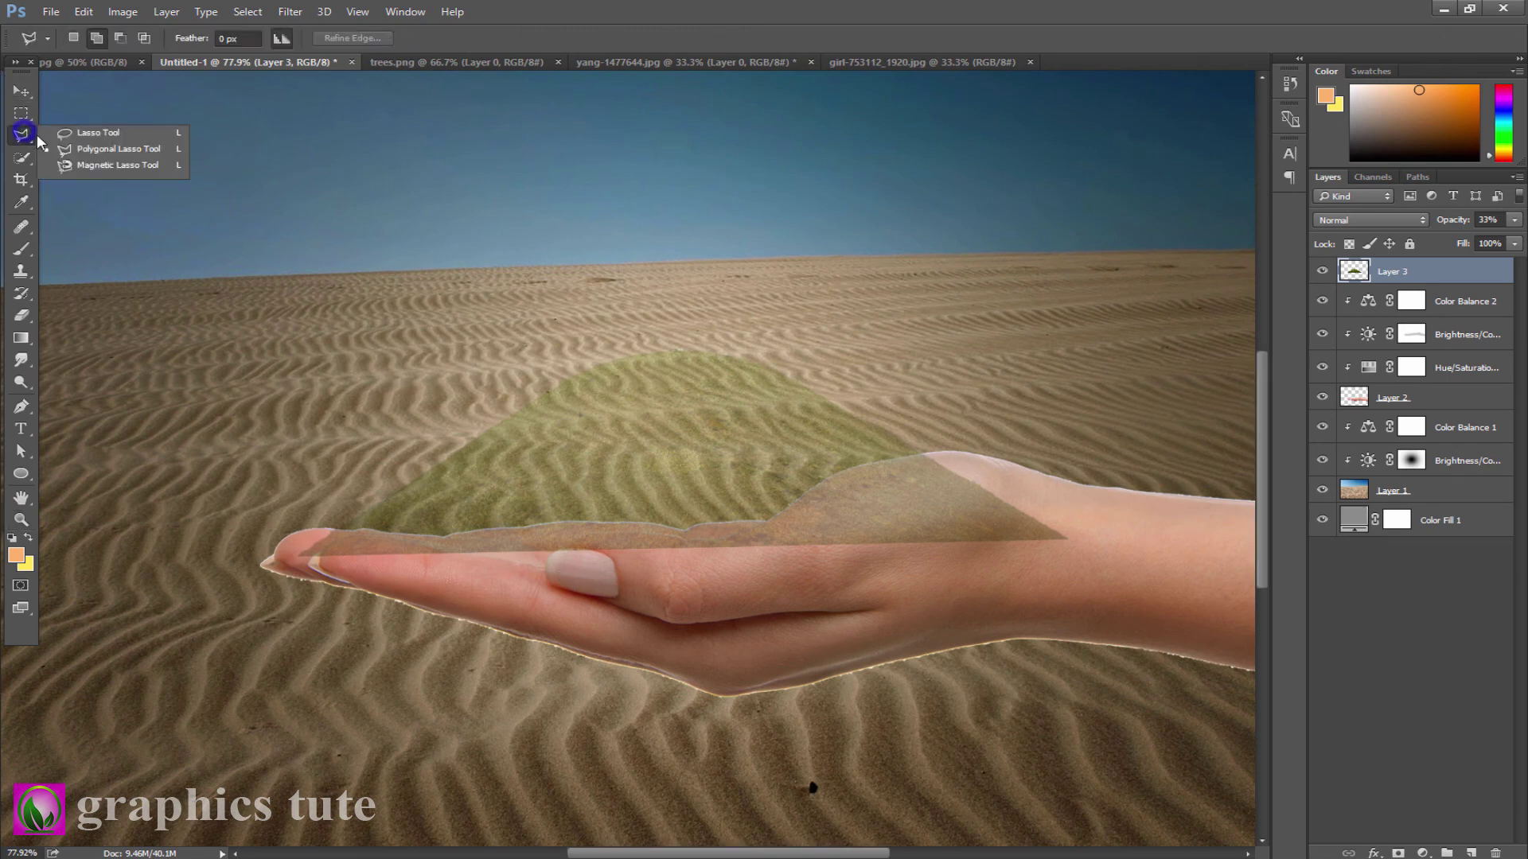
pyautogui.click(88, 128)
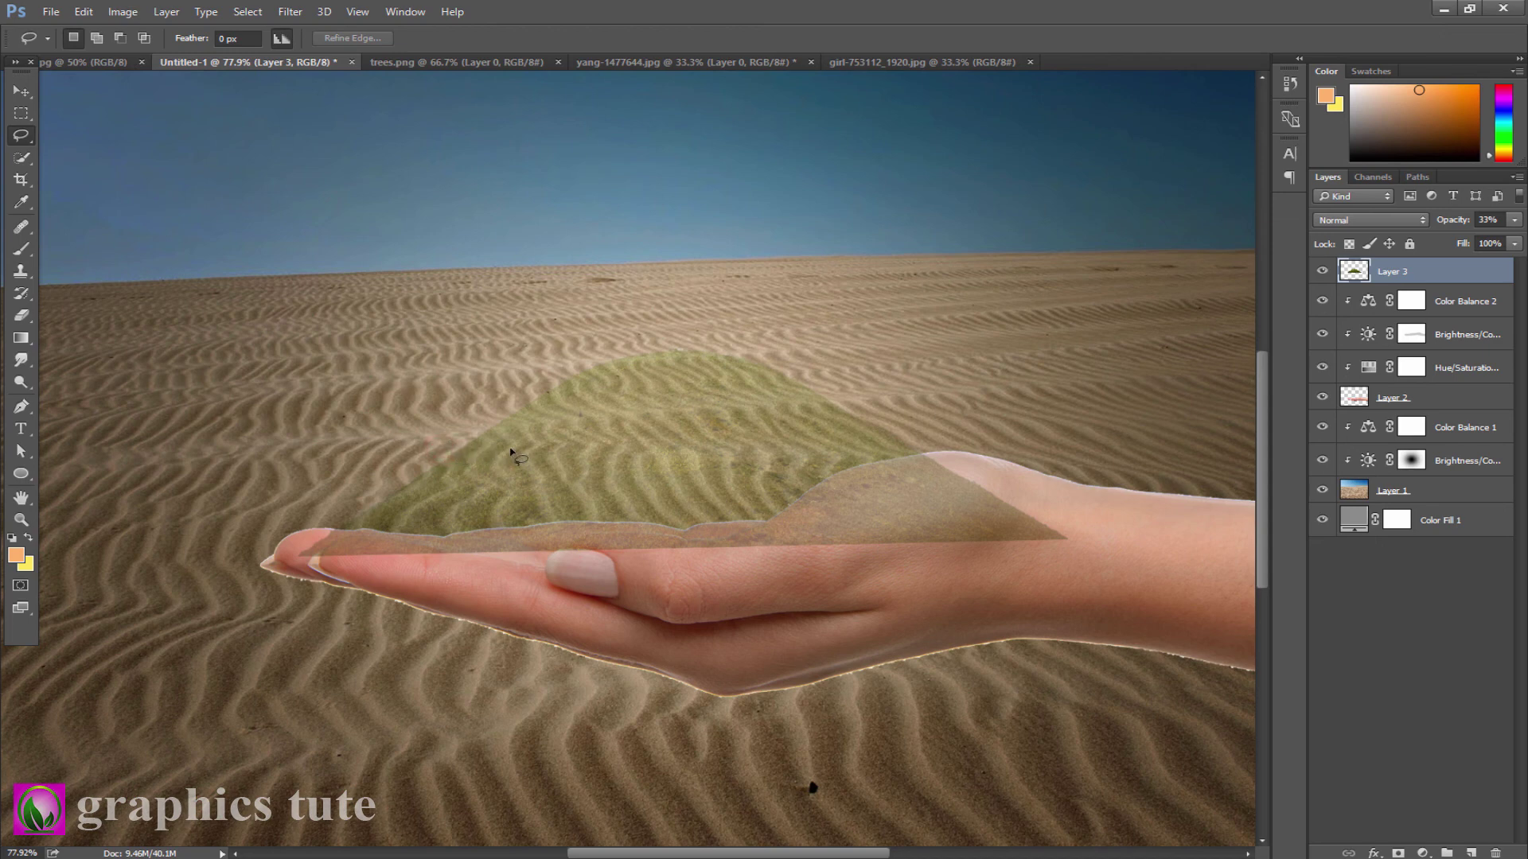
pyautogui.moveTo(609, 446); pyautogui.dragTo(702, 439)
pyautogui.moveTo(851, 436)
pyautogui.mouseDown()
pyautogui.moveTo(806, 320)
pyautogui.moveTo(422, 453)
pyautogui.mouseUp()
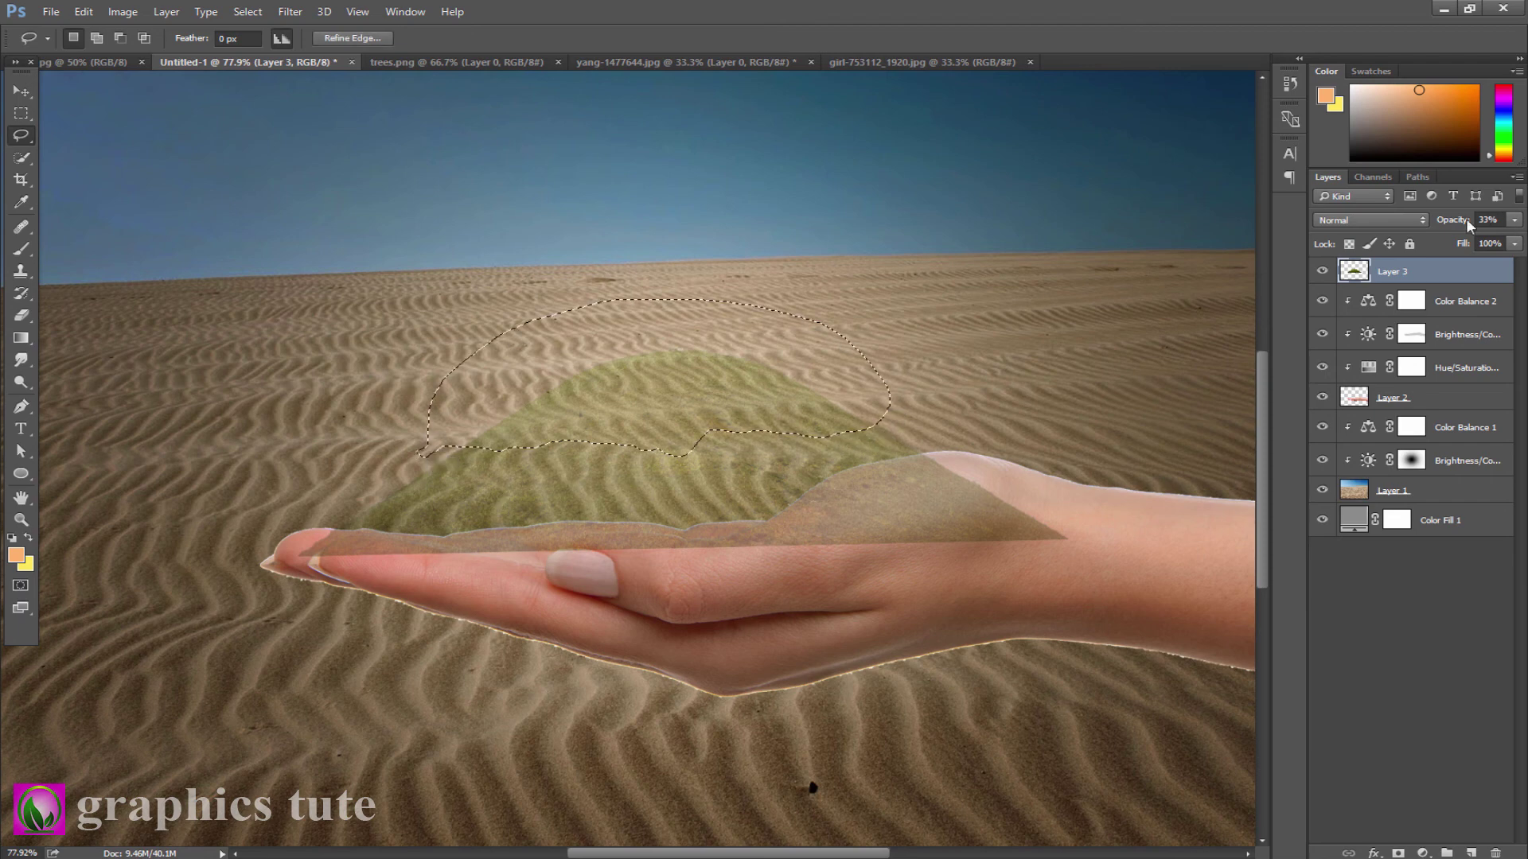
pyautogui.click(1398, 853)
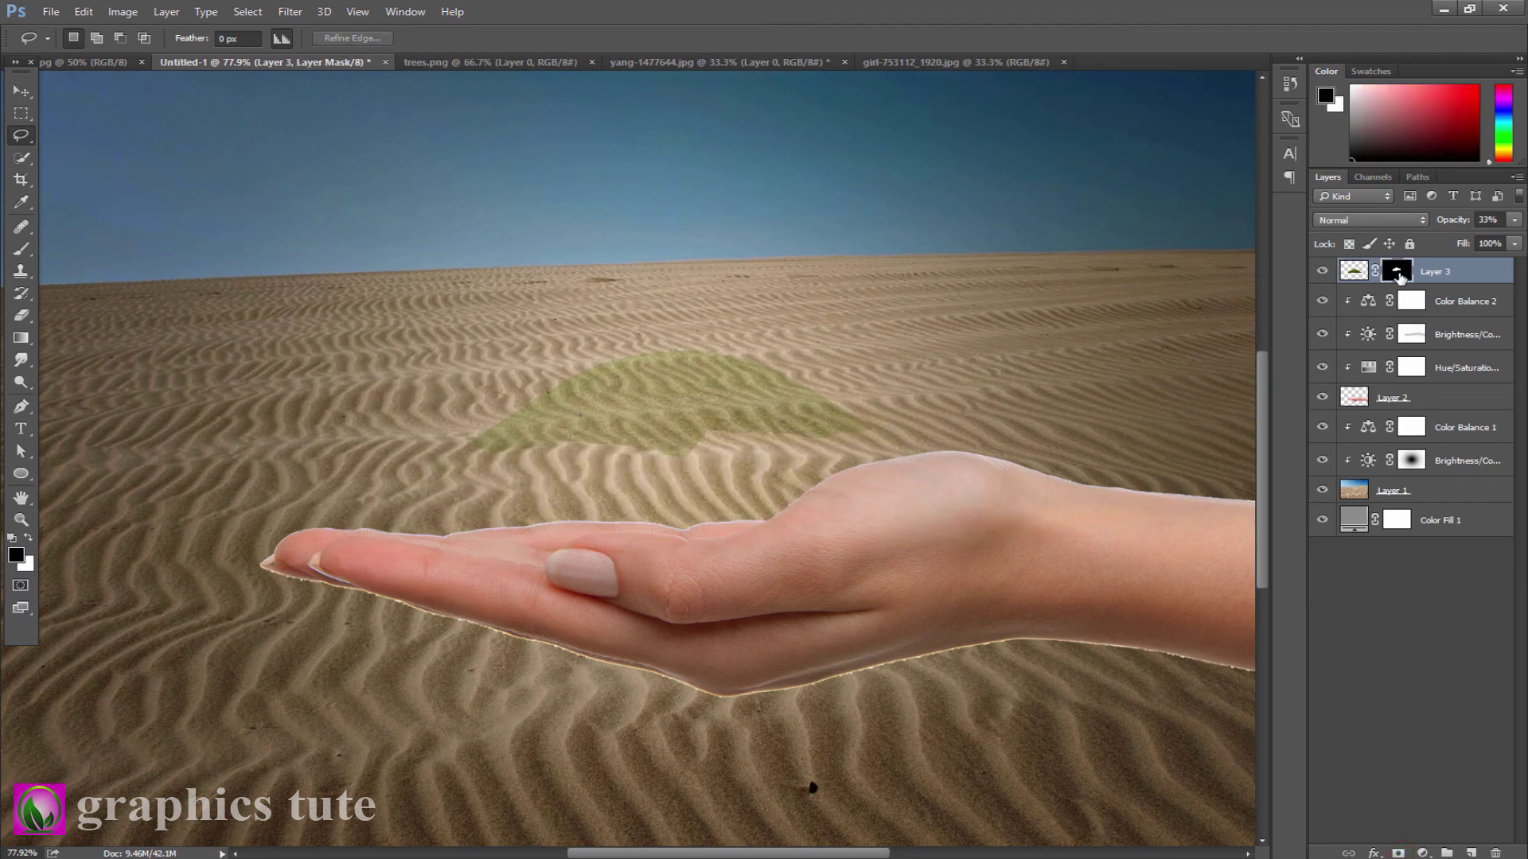
pyautogui.hotkey('ctrl', 'i')
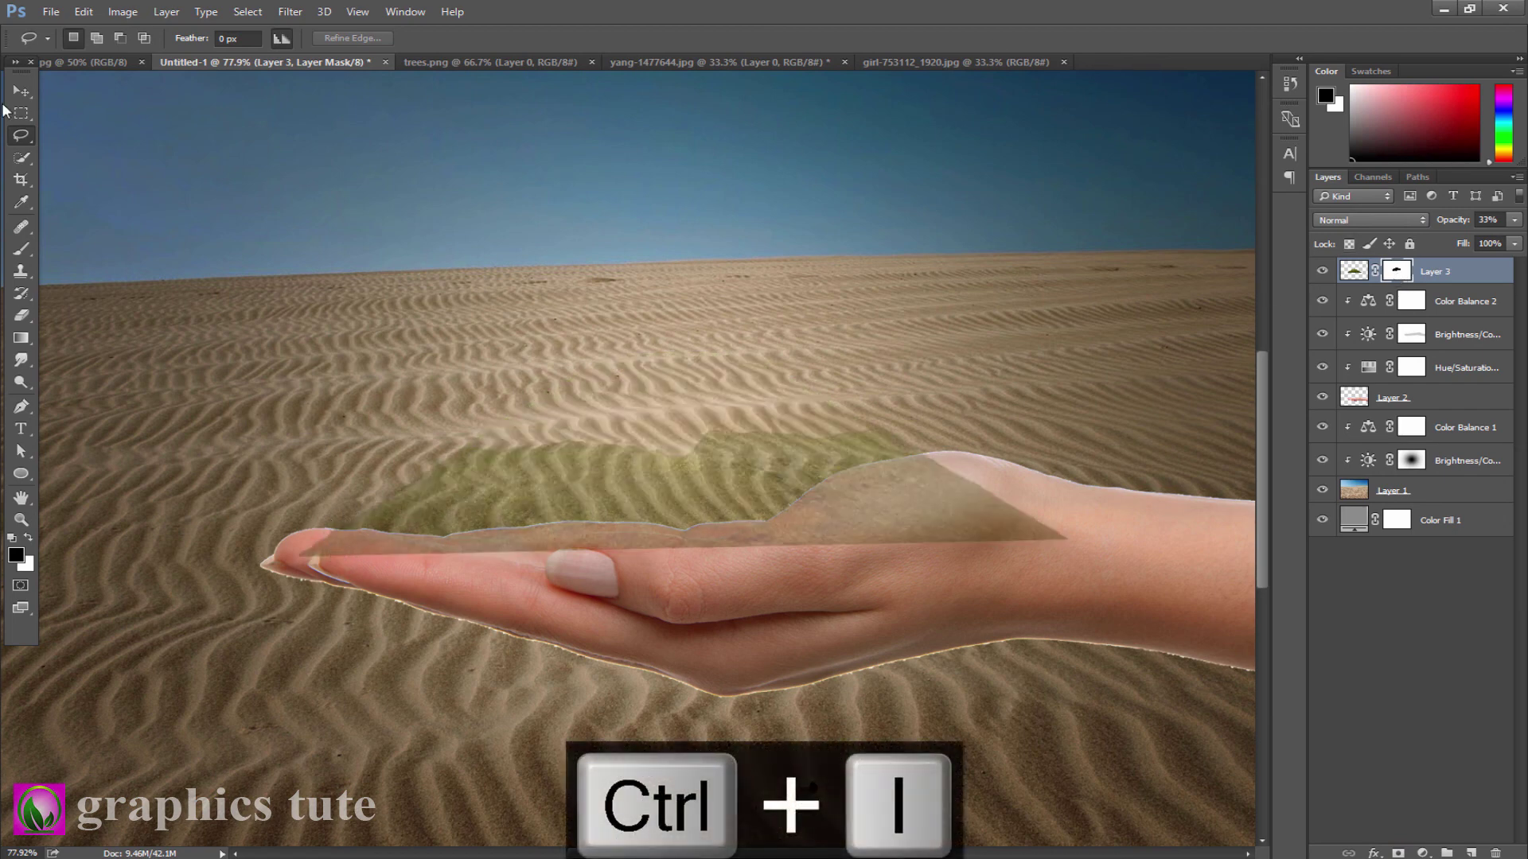
pyautogui.click(21, 406)
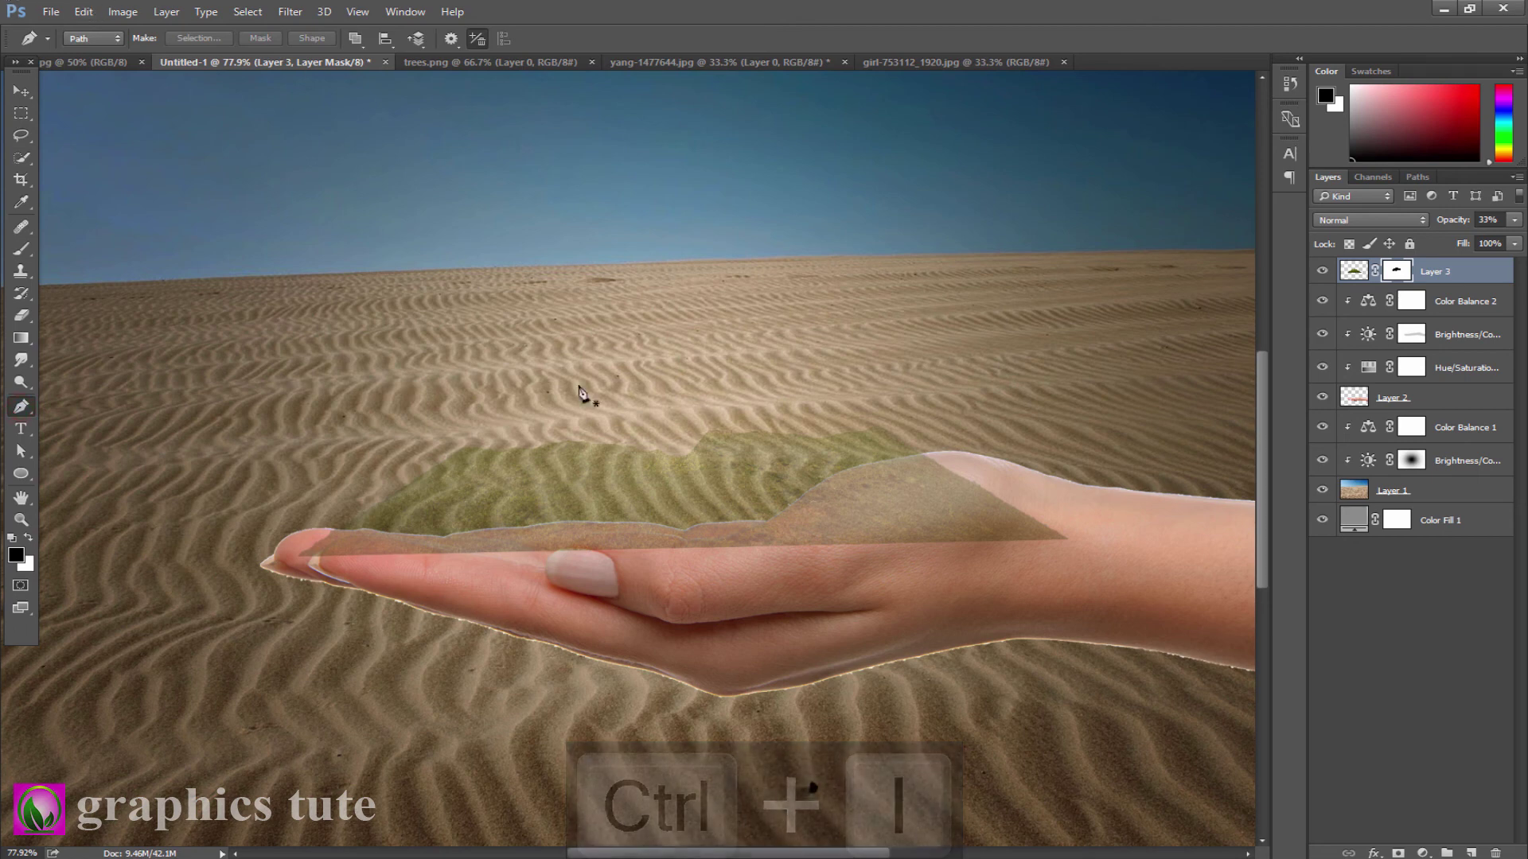
# Trace pen anchors from the fingertip along the top edge of the hand.
pyautogui.click(294, 531)
pyautogui.moveTo(360, 532); pyautogui.dragTo(390, 547)
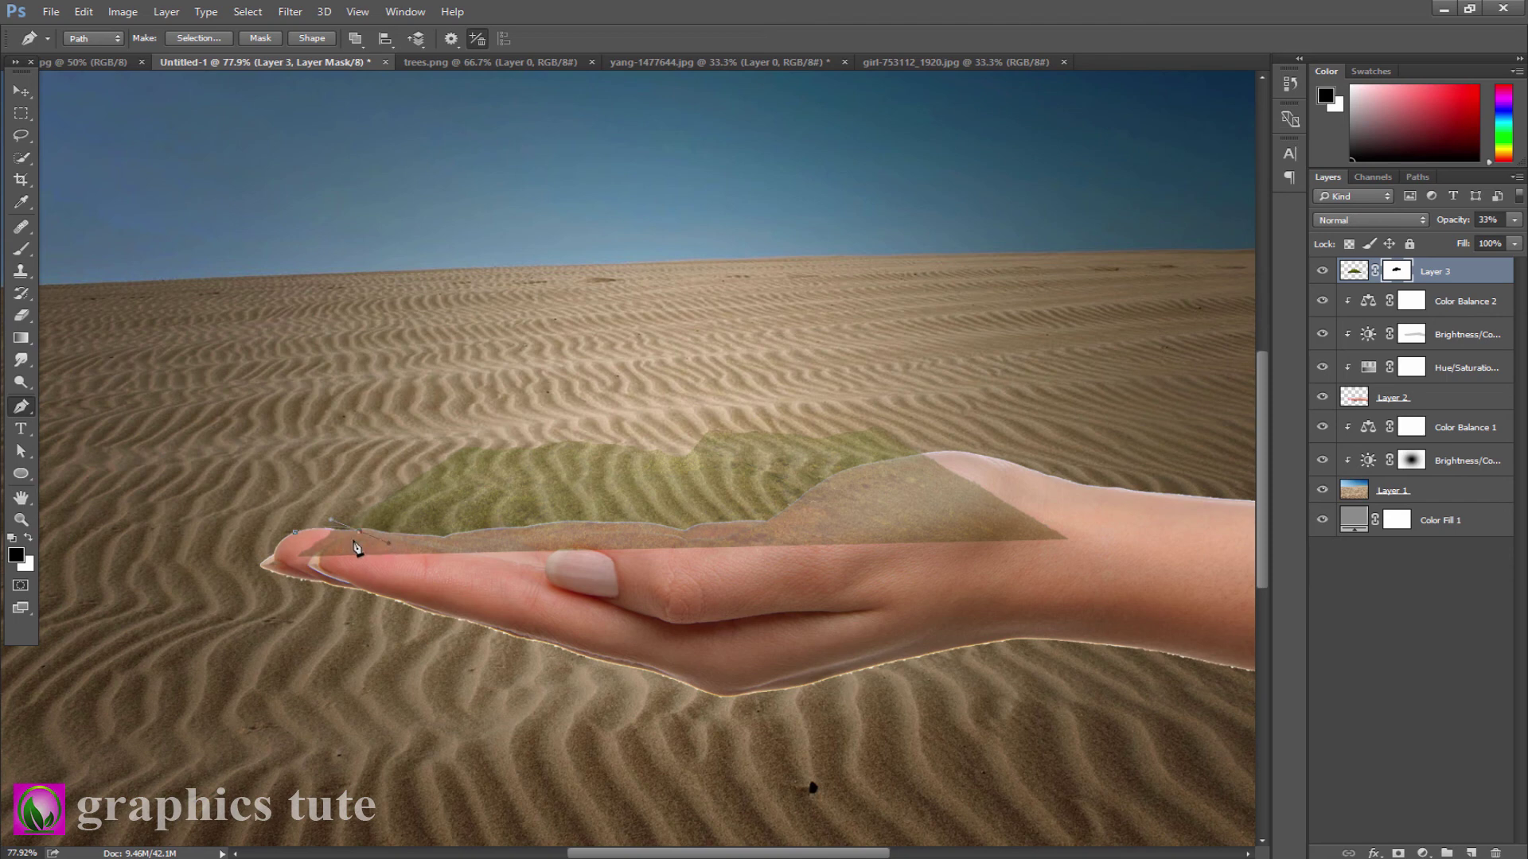
pyautogui.keyDown('alt'); pyautogui.click(359, 531); pyautogui.keyUp('alt')
pyautogui.click(441, 539)
pyautogui.keyDown('alt'); pyautogui.click(442, 539); pyautogui.keyUp('alt')
pyautogui.moveTo(513, 529); pyautogui.dragTo(526, 526)
pyautogui.keyDown('alt'); pyautogui.click(513, 529); pyautogui.keyUp('alt')
pyautogui.click(679, 535)
pyautogui.keyDown('alt'); pyautogui.click(679, 532); pyautogui.keyUp('alt')
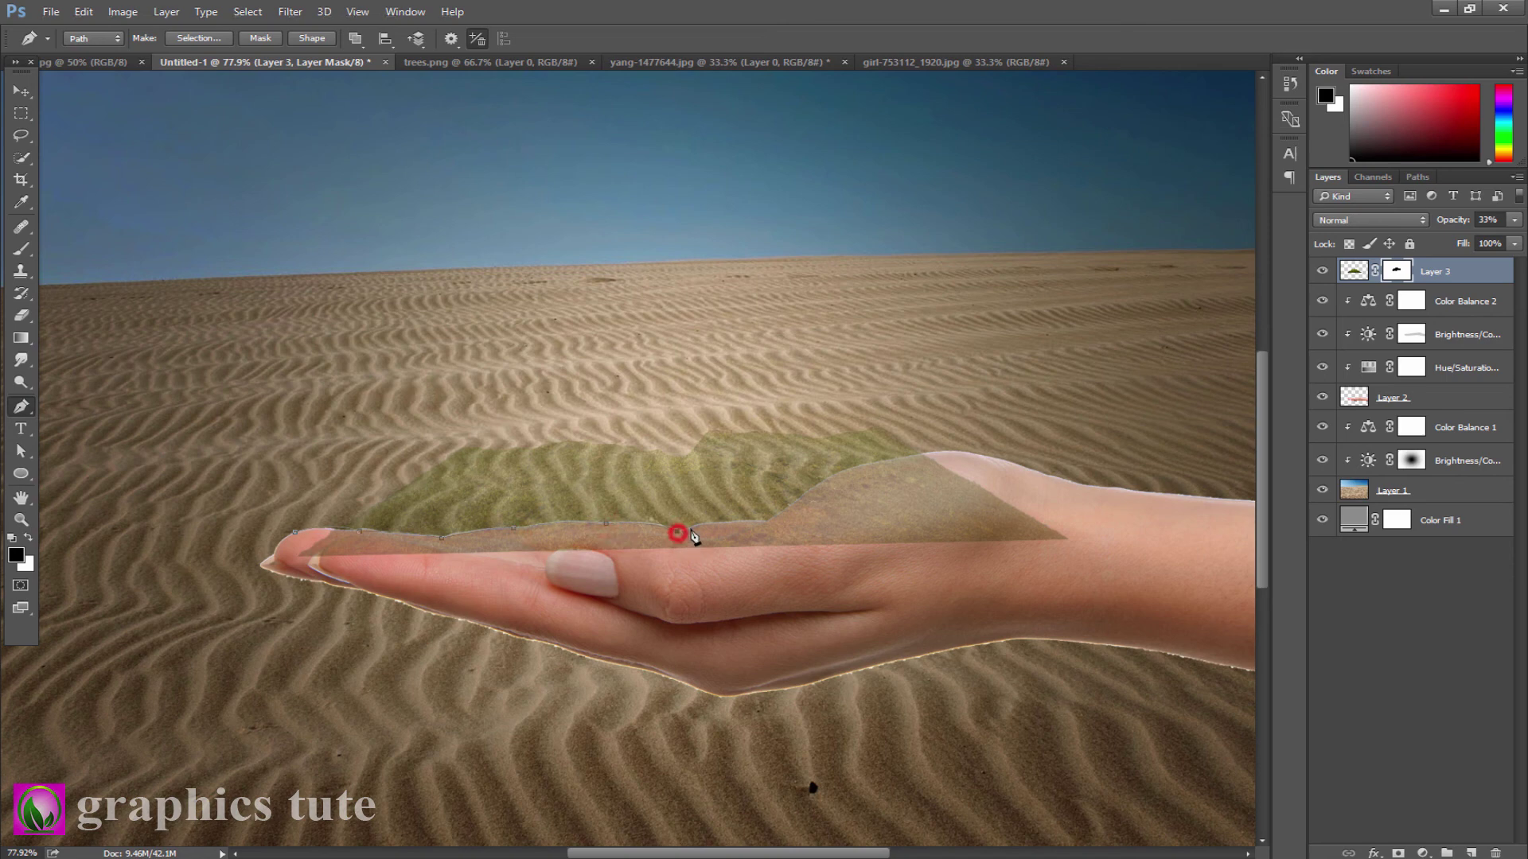
pyautogui.click(764, 523)
pyautogui.keyDown('alt'); pyautogui.click(766, 524); pyautogui.keyUp('alt')
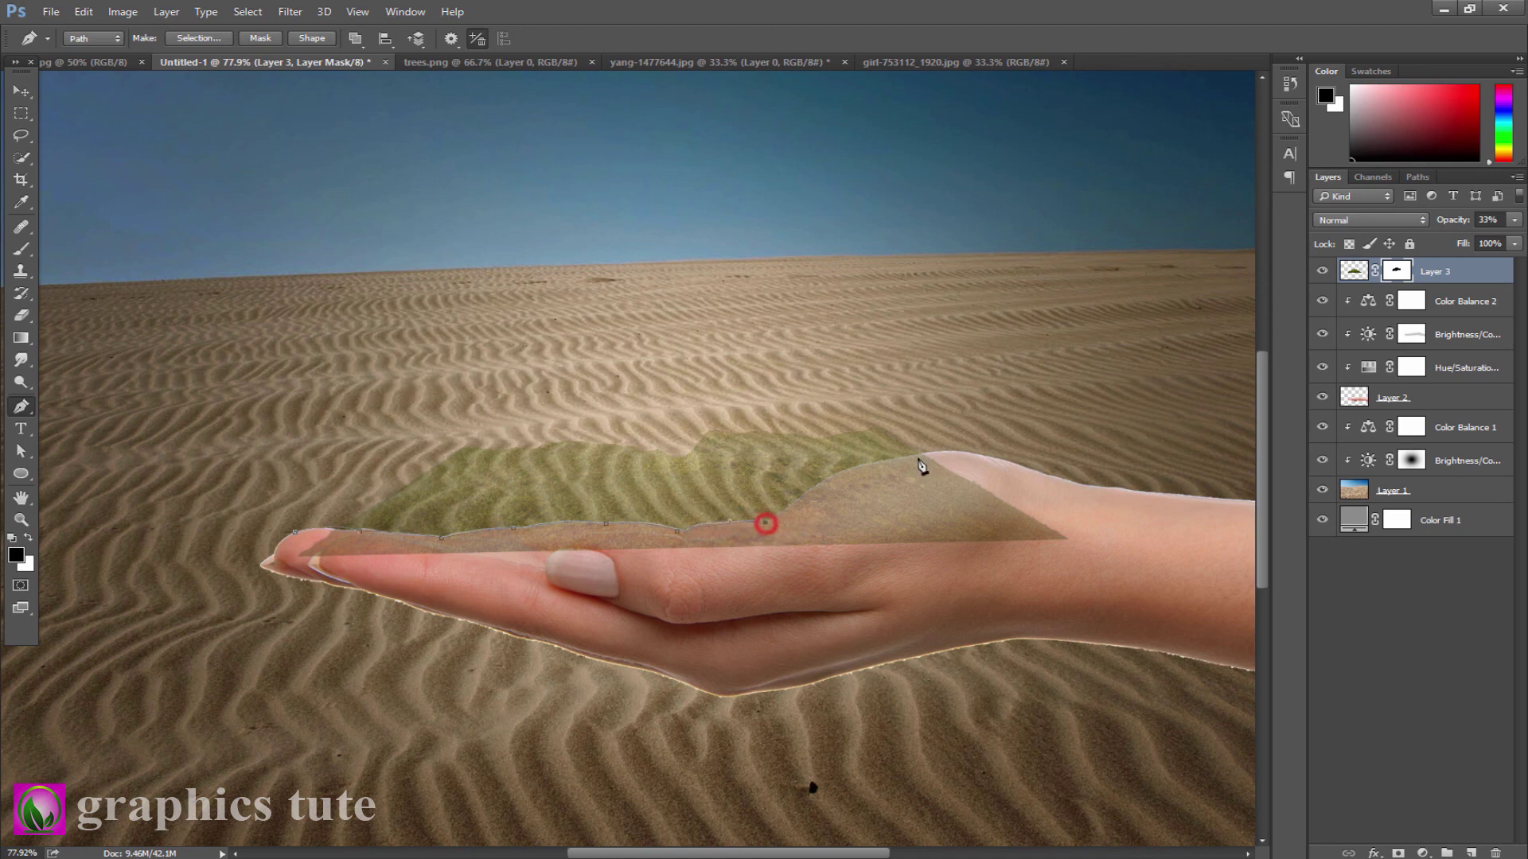
pyautogui.keyDown('alt'); pyautogui.click(849, 470); pyautogui.keyUp('alt')
pyautogui.click(933, 455)
# Carry the path down the wrist and along the underside, closing it at the fingertip.
pyautogui.keyDown('alt'); pyautogui.click(933, 455); pyautogui.keyUp('alt')
pyautogui.click(1043, 478)
pyautogui.click(1076, 514)
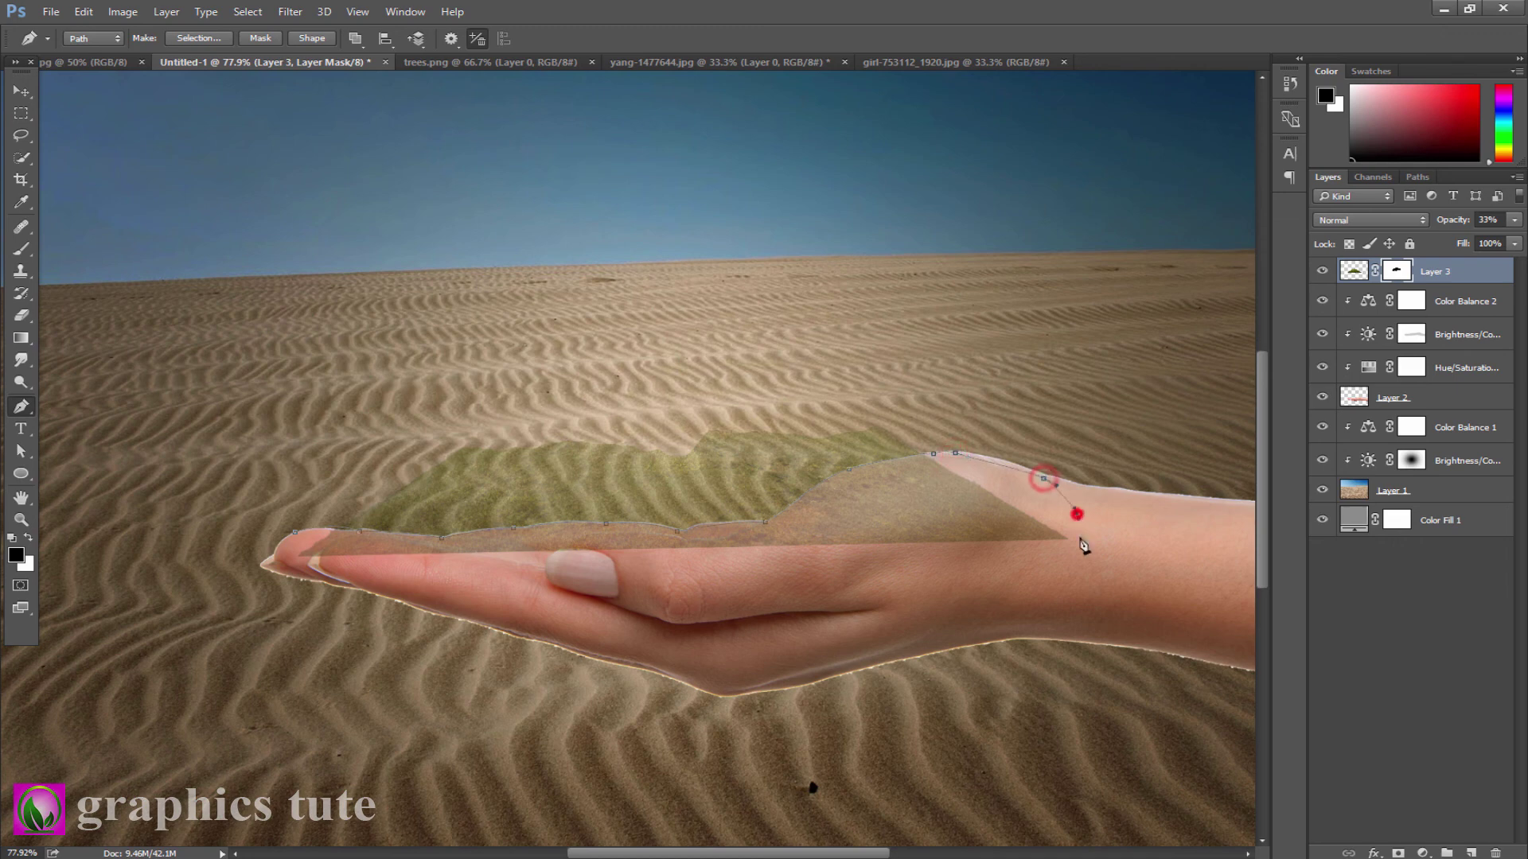
pyautogui.click(1081, 557)
pyautogui.click(934, 590)
pyautogui.click(429, 611)
pyautogui.click(324, 592)
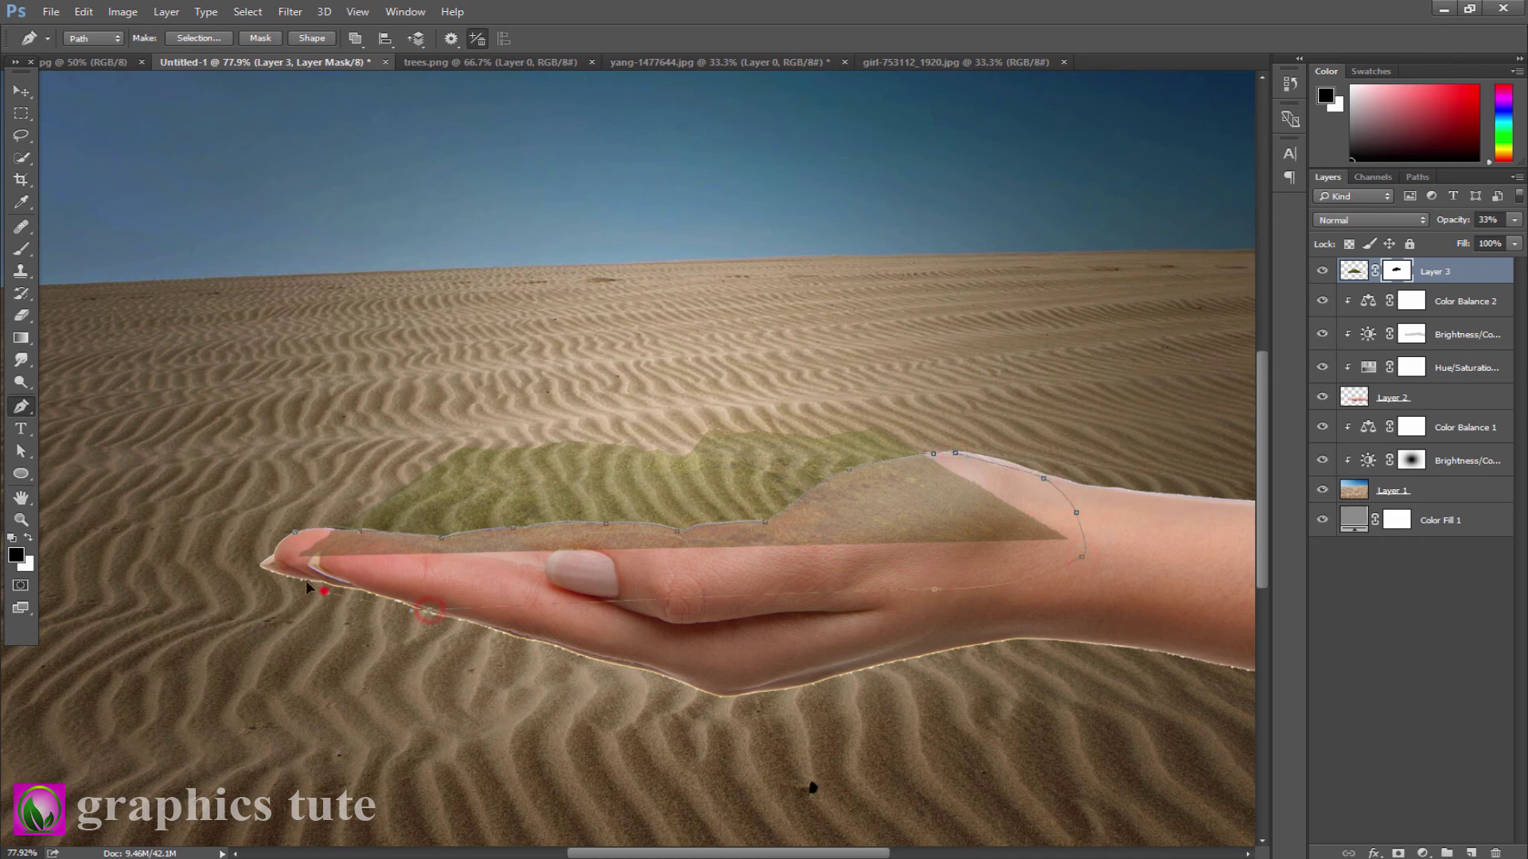
pyautogui.click(289, 557)
pyautogui.click(295, 532)
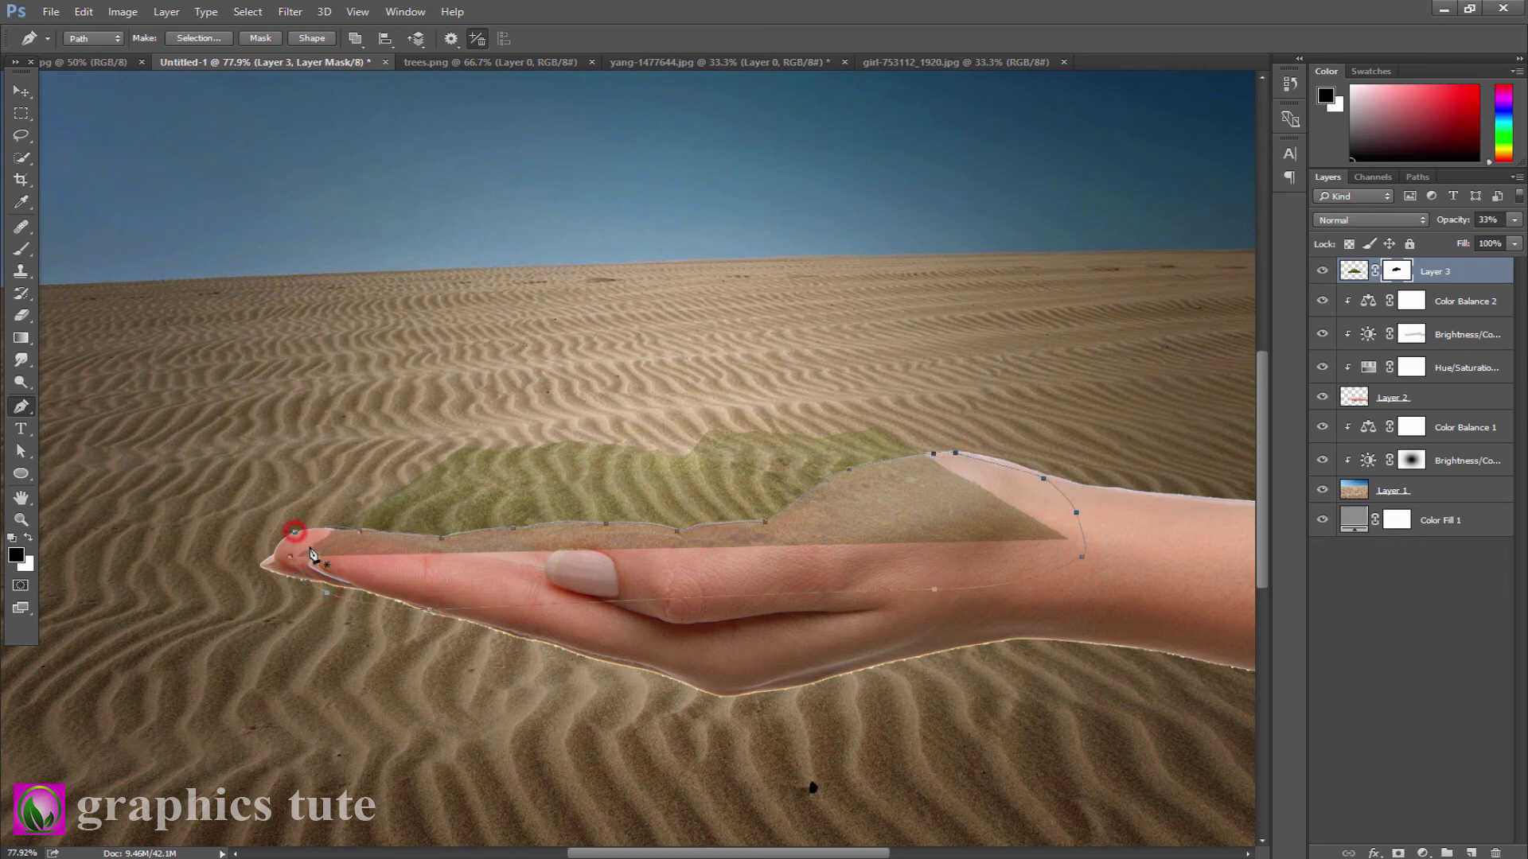
pyautogui.click(507, 548)
pyautogui.rightClick(507, 548)
# Turn the hand path into a selection and fill the grass mask black there.
pyautogui.click(586, 188)
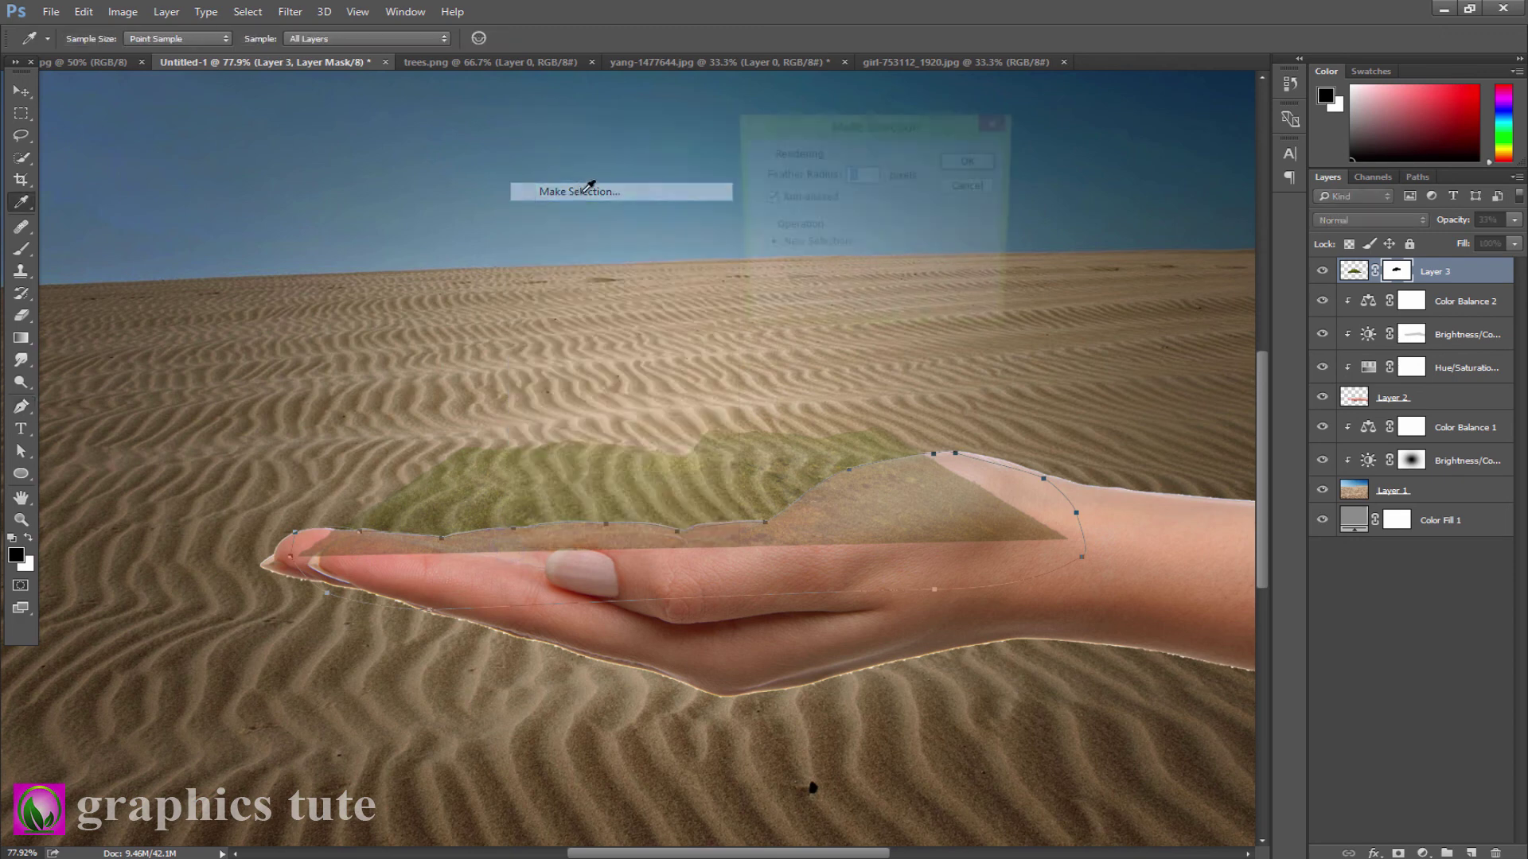
pyautogui.click(985, 162)
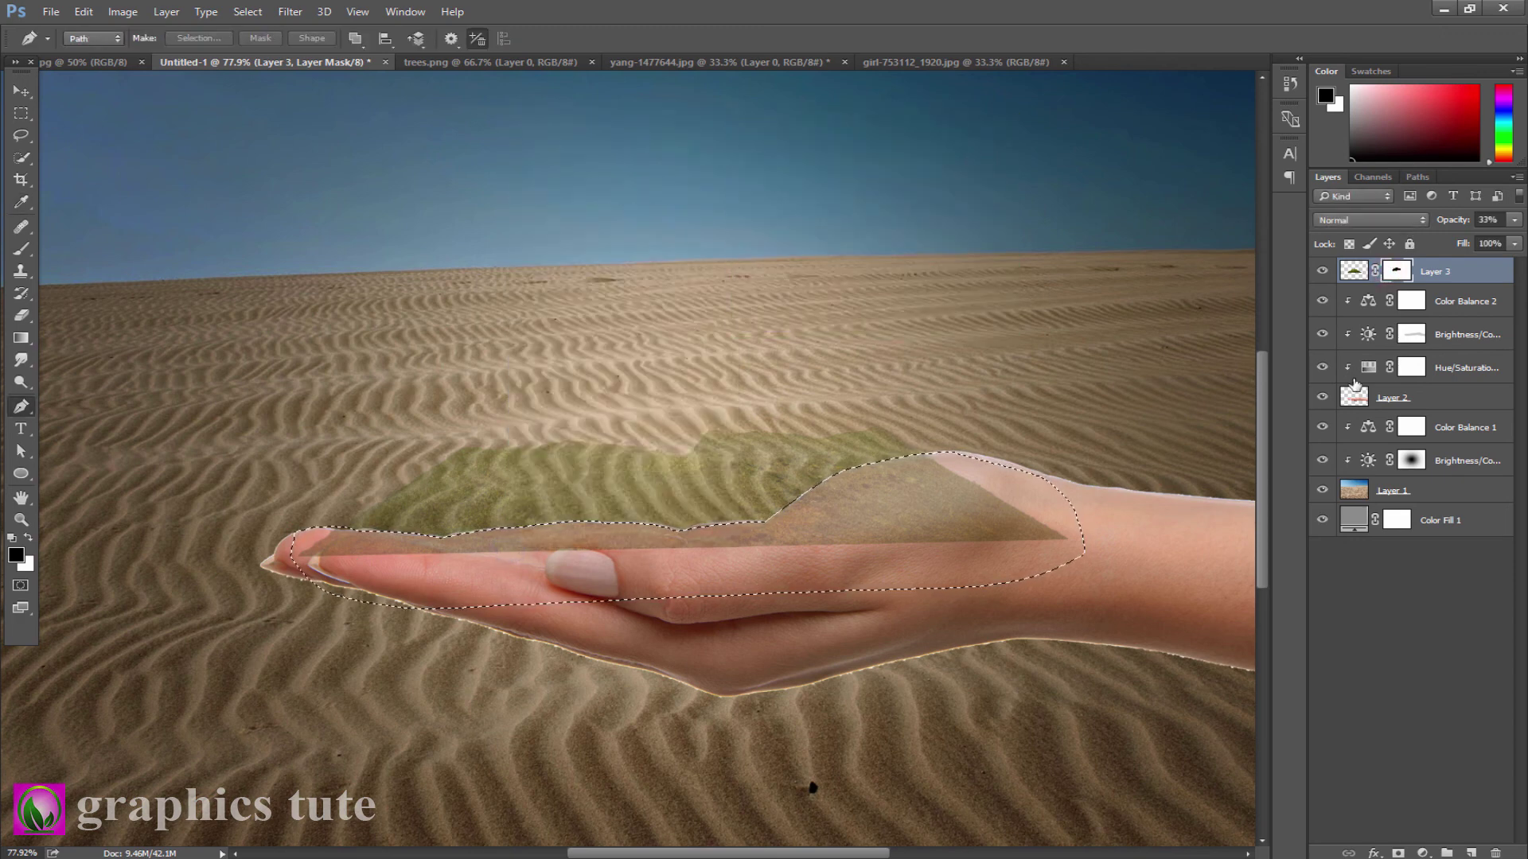
pyautogui.hotkey('alt', 'BackSpace')
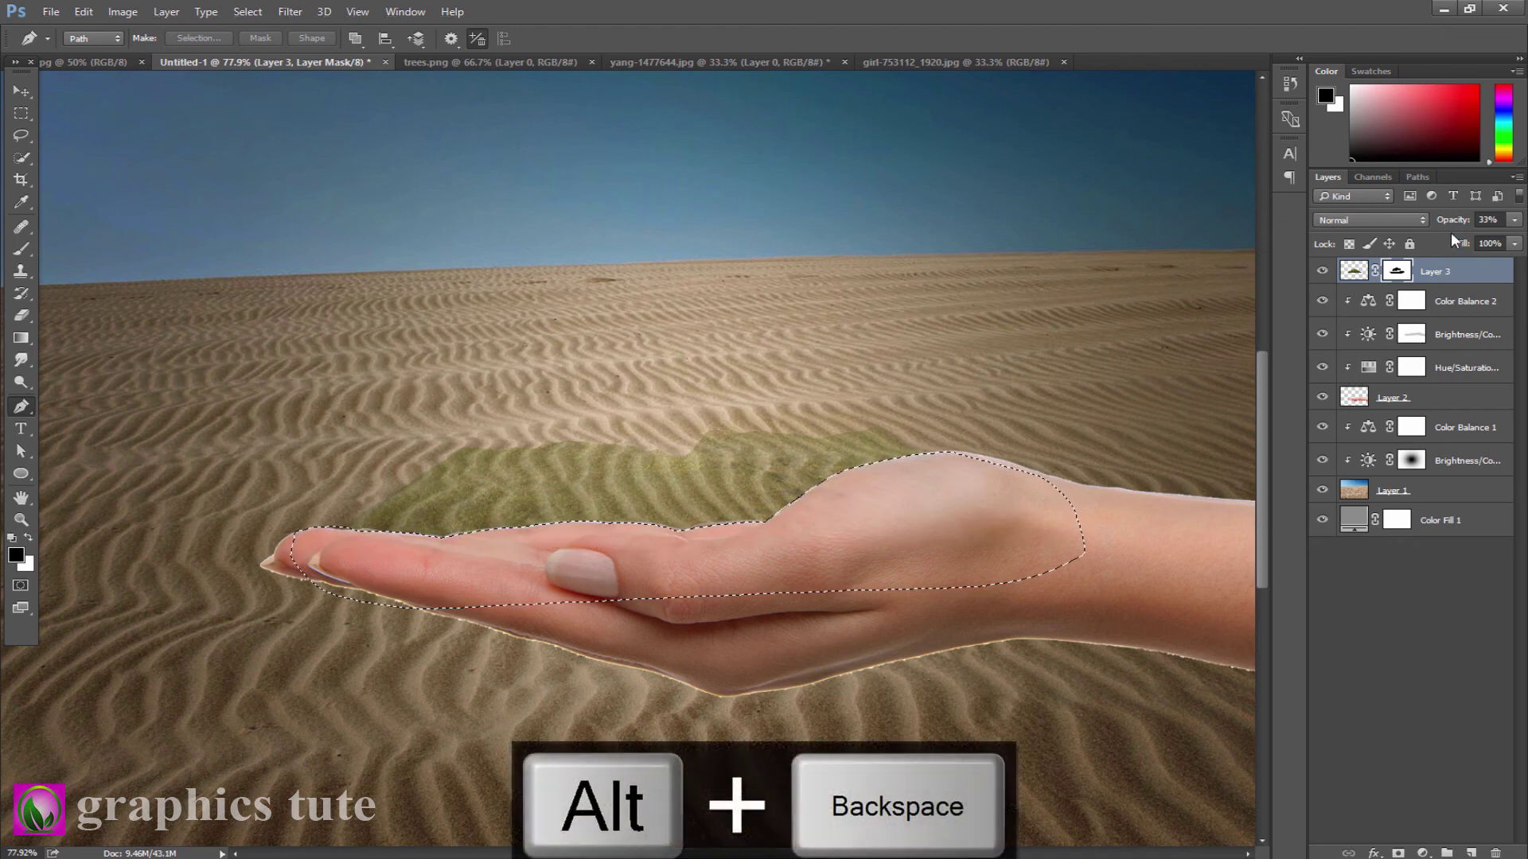
# Set the grass layer to 100% opacity, deselect, and zoom out to the whole composite.
pyautogui.moveTo(1453, 220); pyautogui.dragTo(1506, 219)
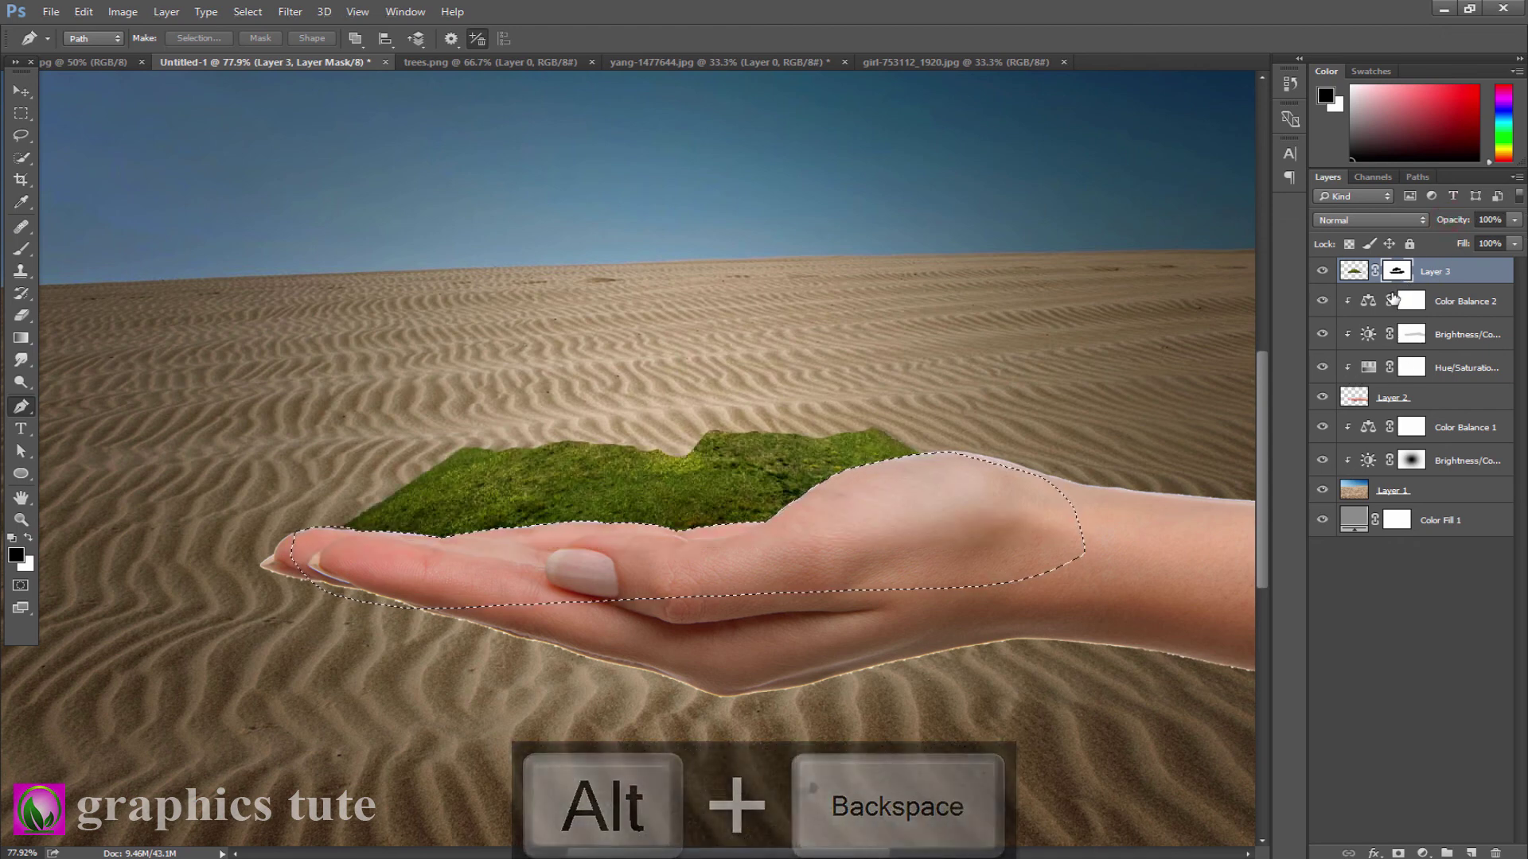
pyautogui.hotkey('ctrl', 'd')
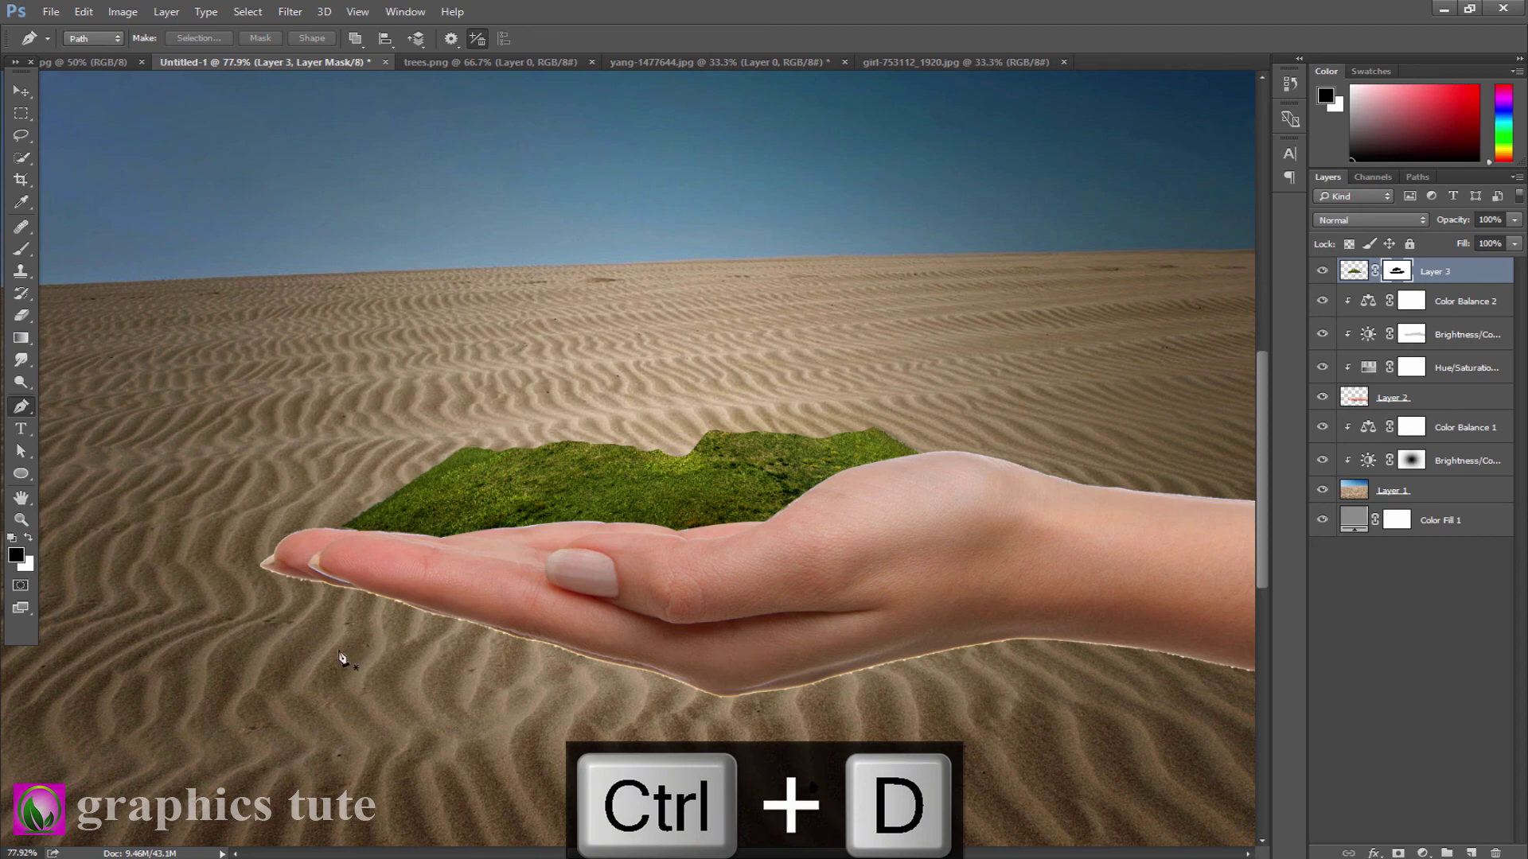
pyautogui.click(22, 519)
pyautogui.moveTo(572, 592)
pyautogui.mouseDown()
pyautogui.moveTo(510, 593)
pyautogui.moveTo(649, 635)
pyautogui.mouseUp()
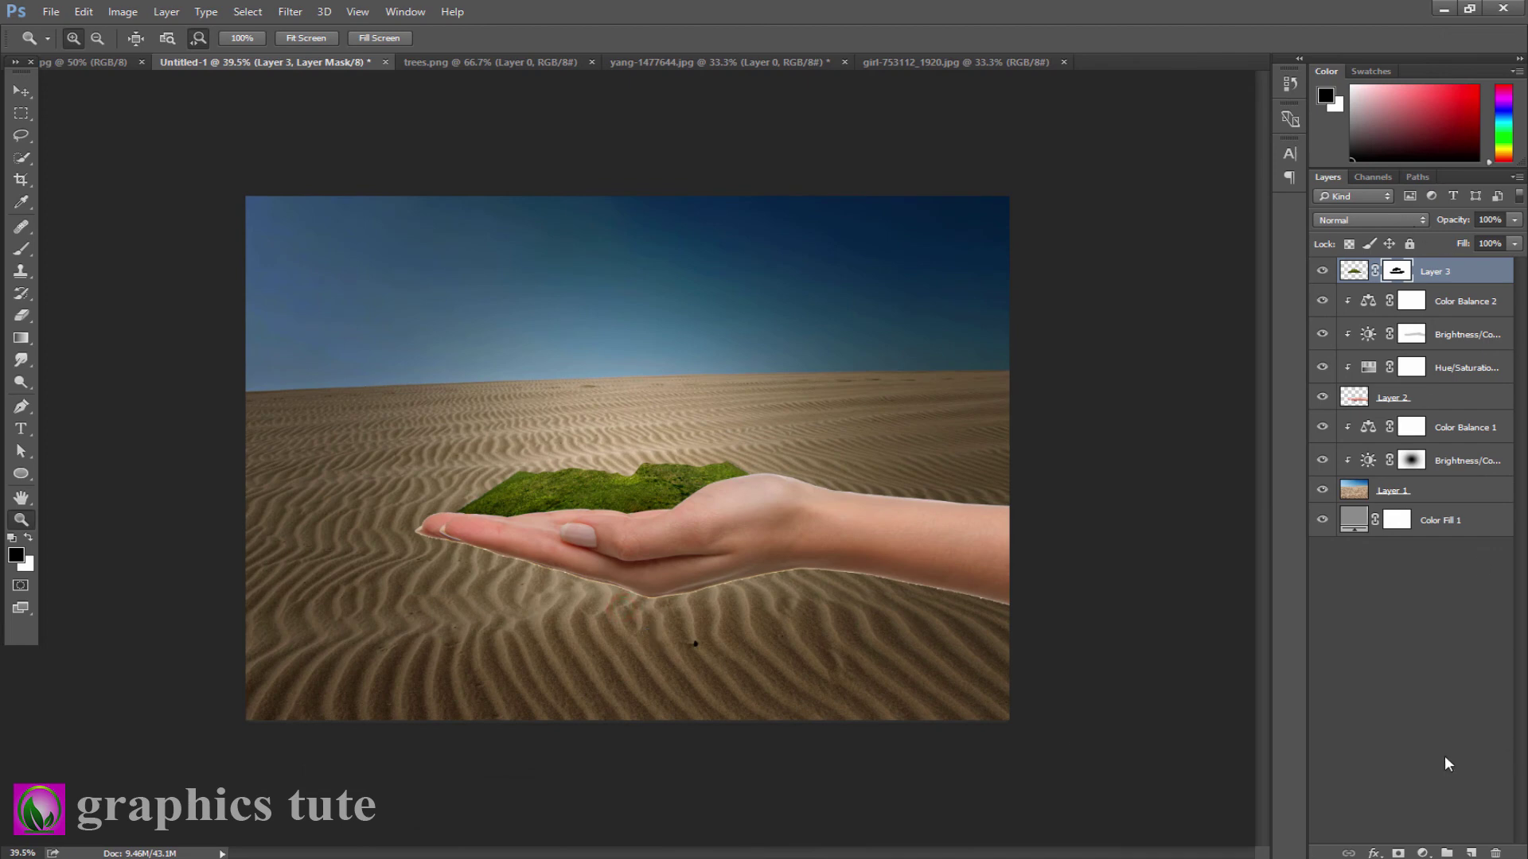
pyautogui.click(1423, 853)
# Add Hue/Saturation and Brightness/Contrast (-31) adjustments clipped to the grass layer.
pyautogui.click(1384, 649)
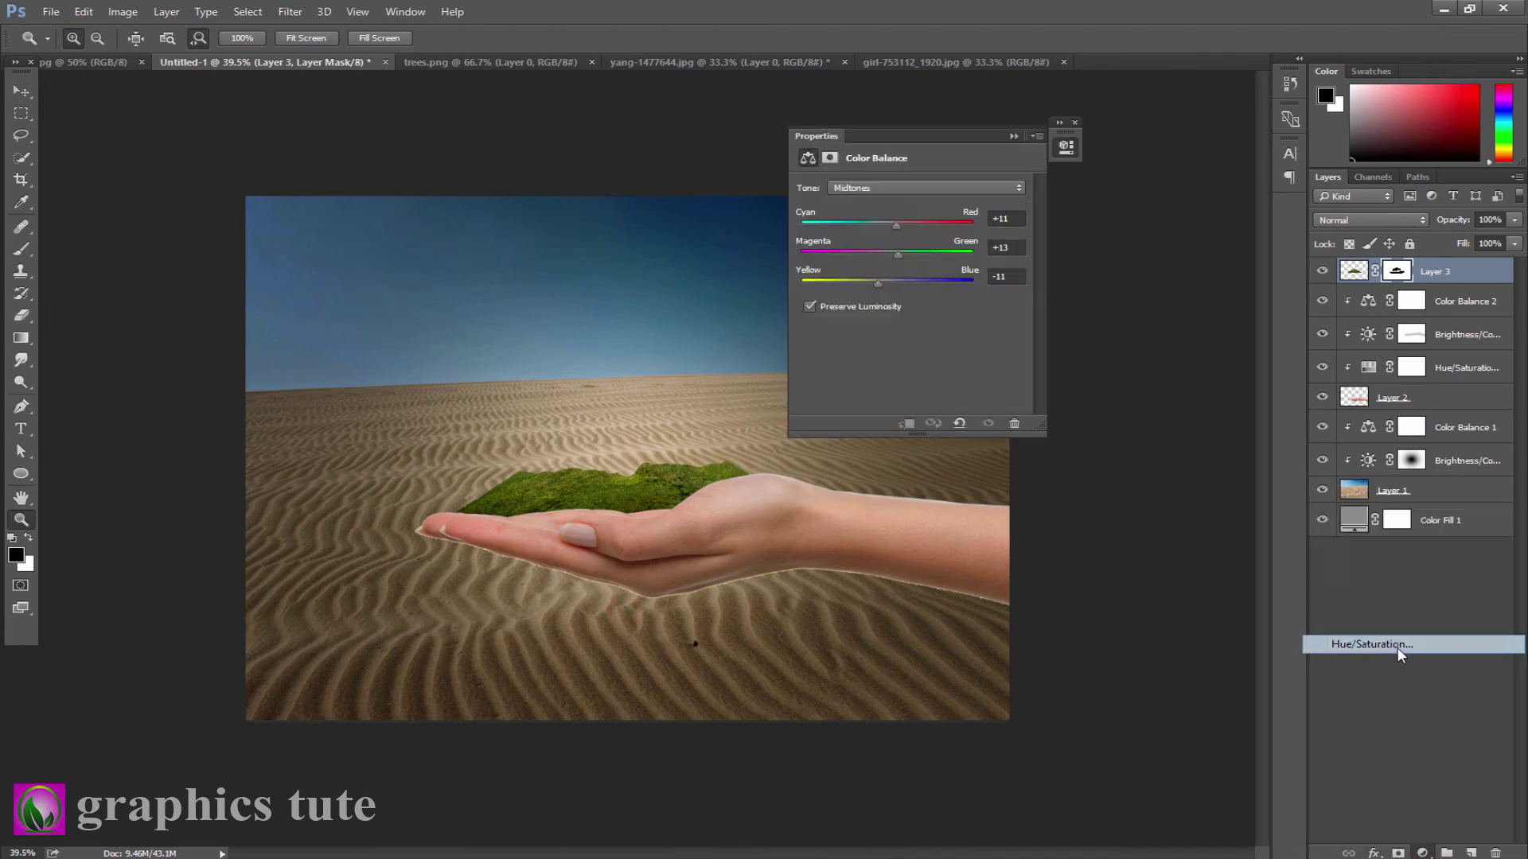
pyautogui.click(909, 424)
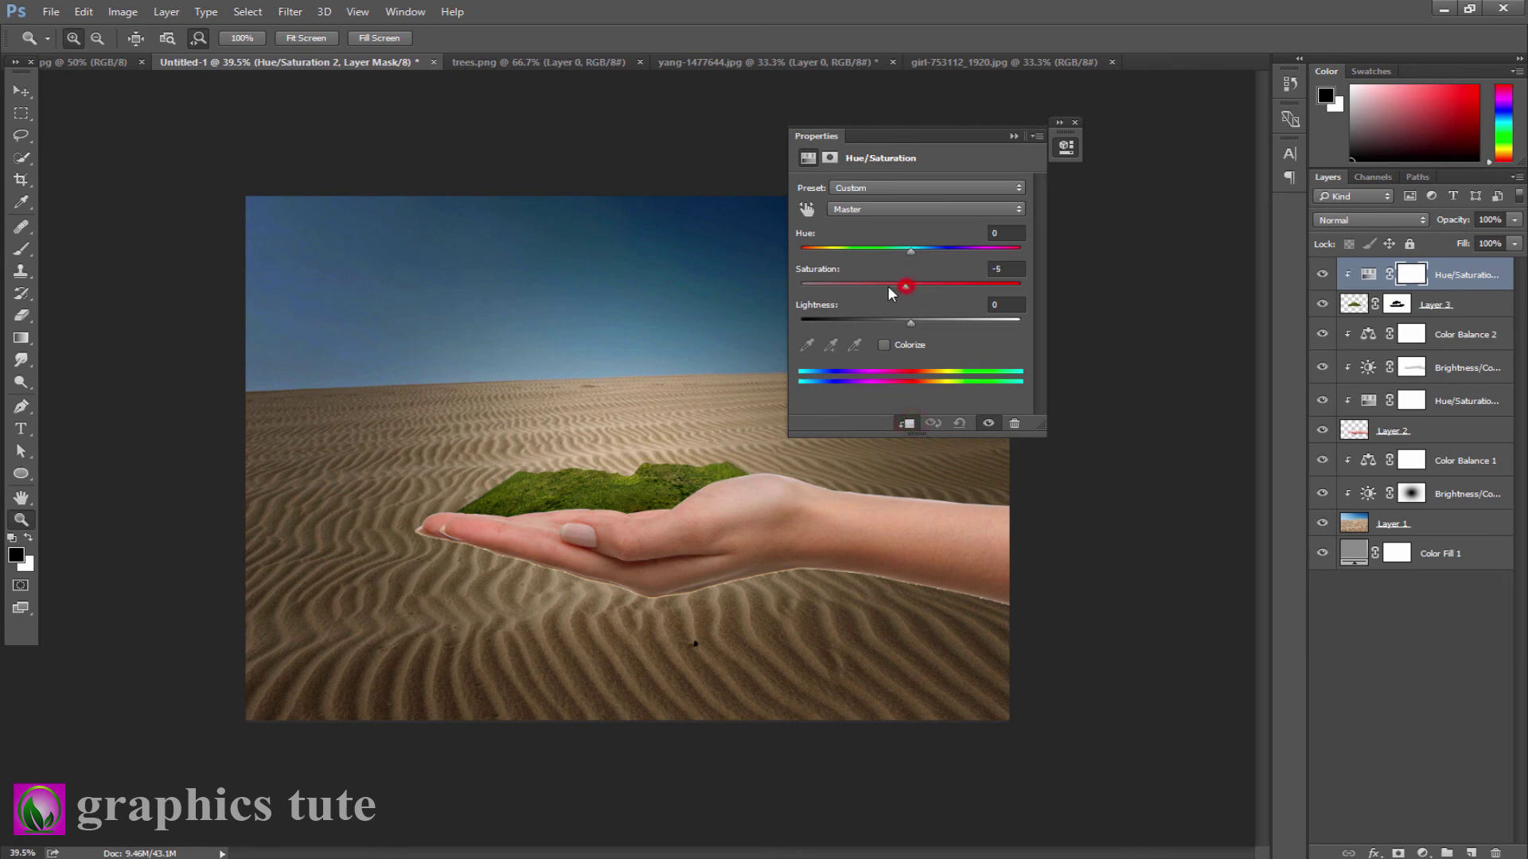
pyautogui.click(1014, 136)
pyautogui.click(1421, 854)
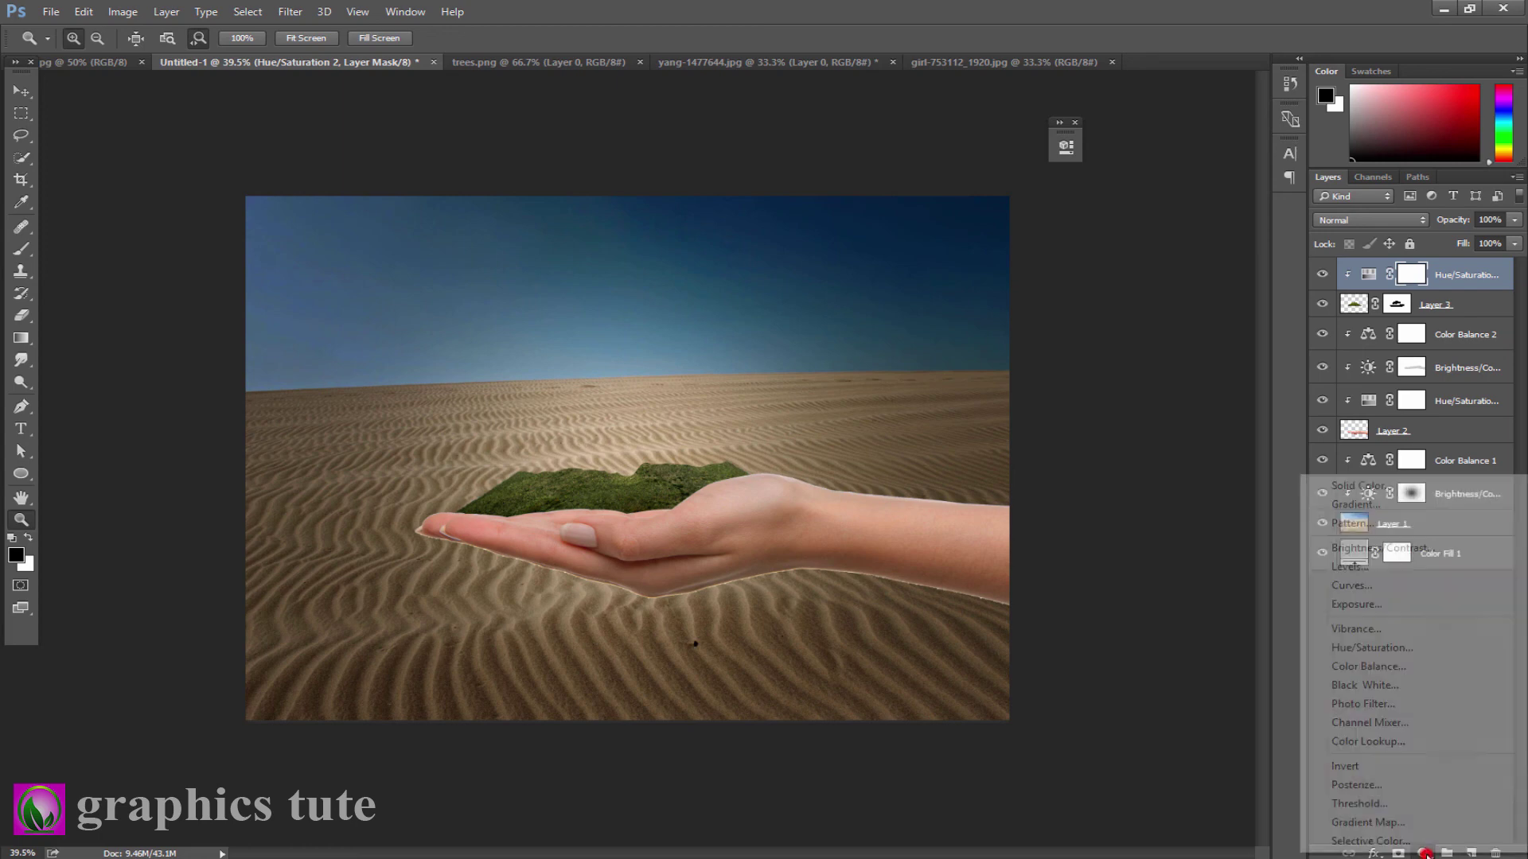
pyautogui.click(1370, 549)
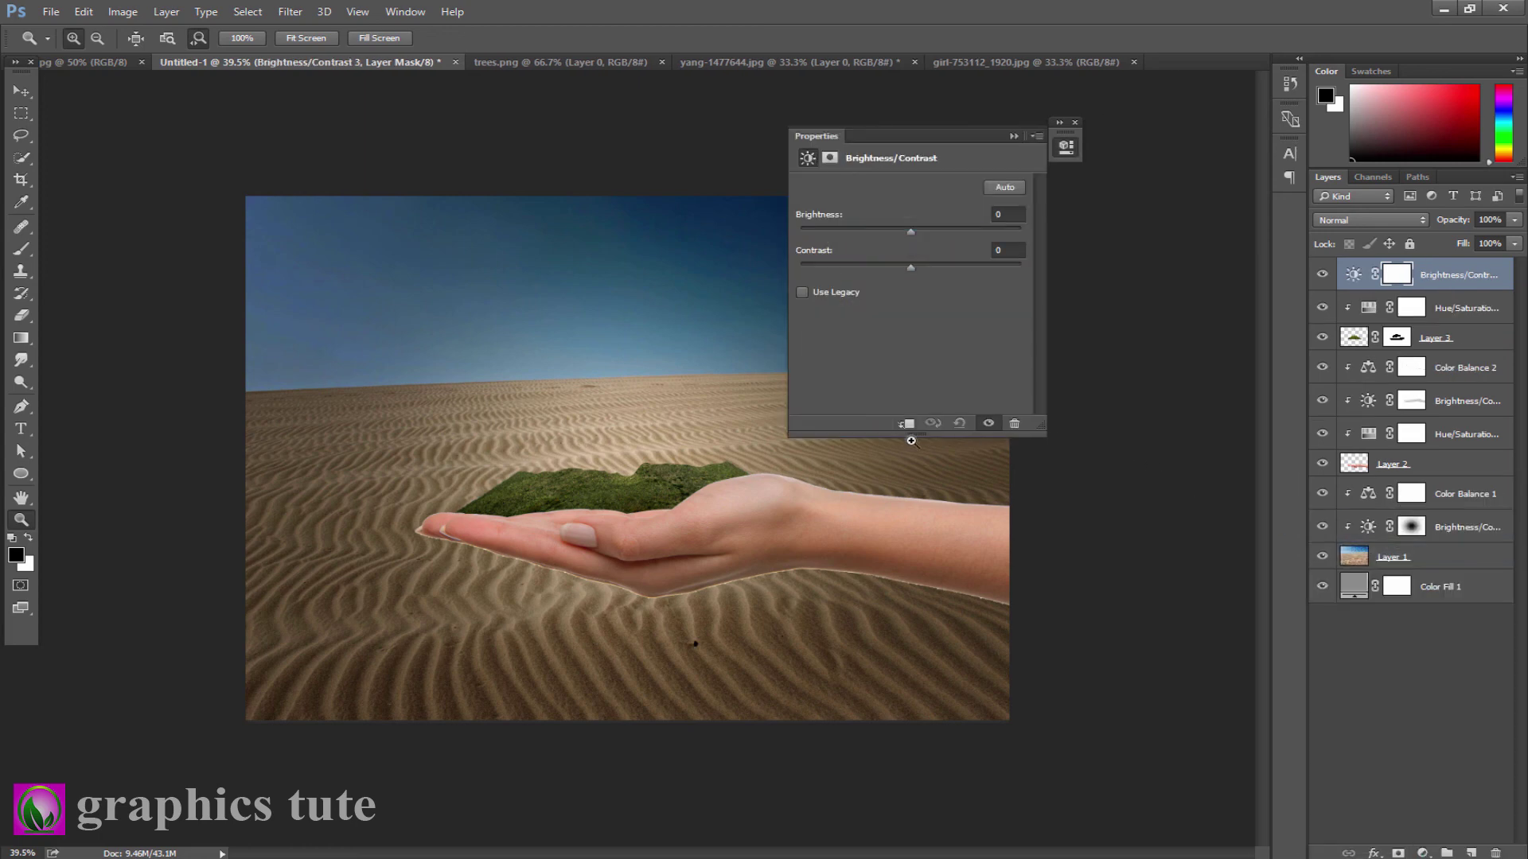
pyautogui.click(907, 424)
pyautogui.moveTo(906, 233)
pyautogui.mouseDown()
pyautogui.moveTo(888, 231)
pyautogui.moveTo(913, 268)
pyautogui.moveTo(898, 264)
pyautogui.mouseUp()
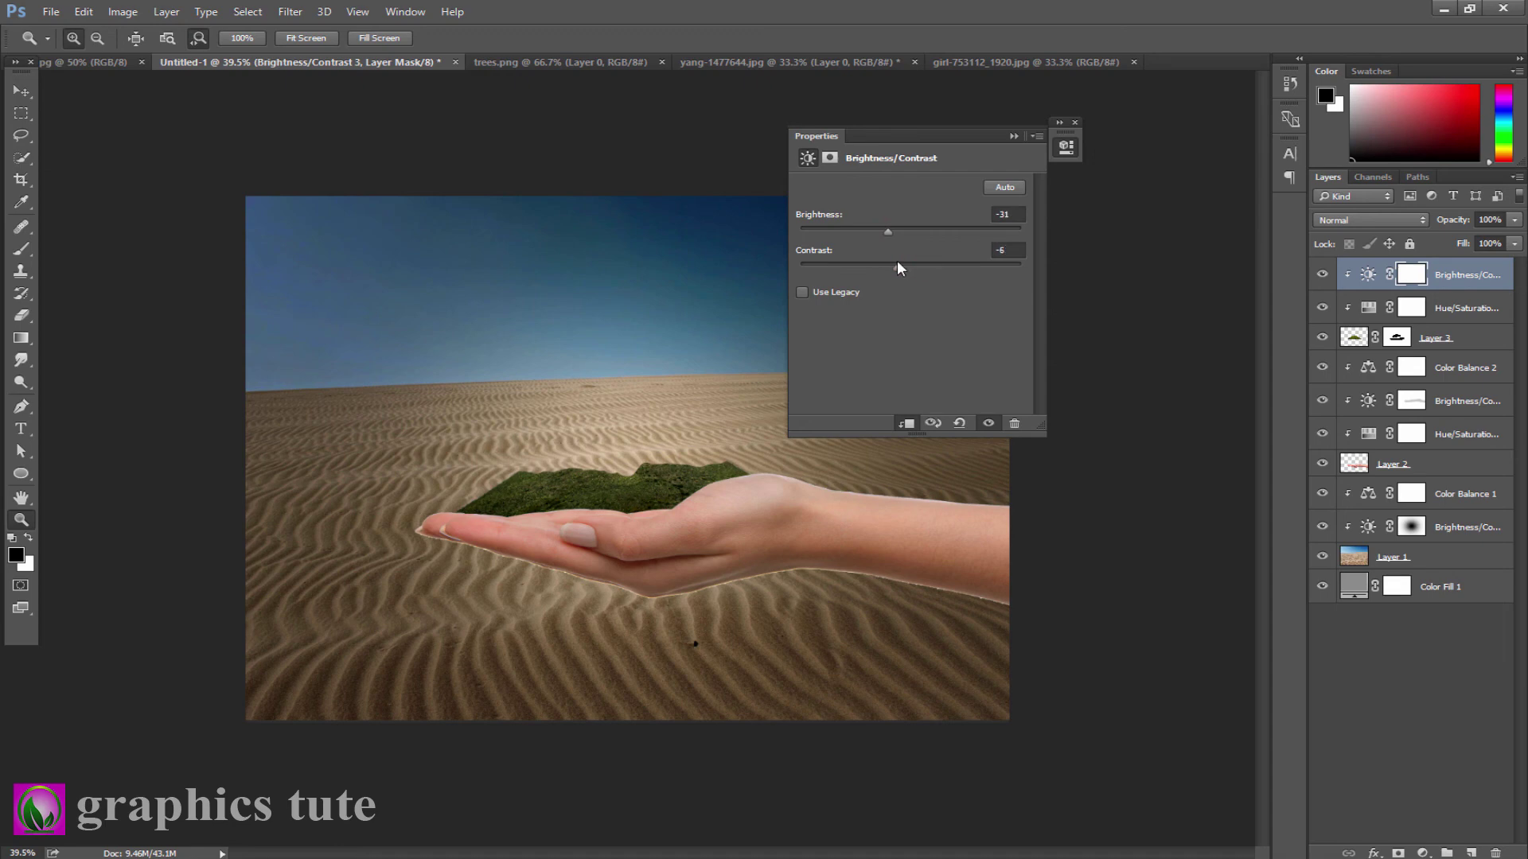
pyautogui.click(1013, 137)
# Brush the Brightness/Contrast mask at 39% opacity along the grass island's edge.
pyautogui.press('b')
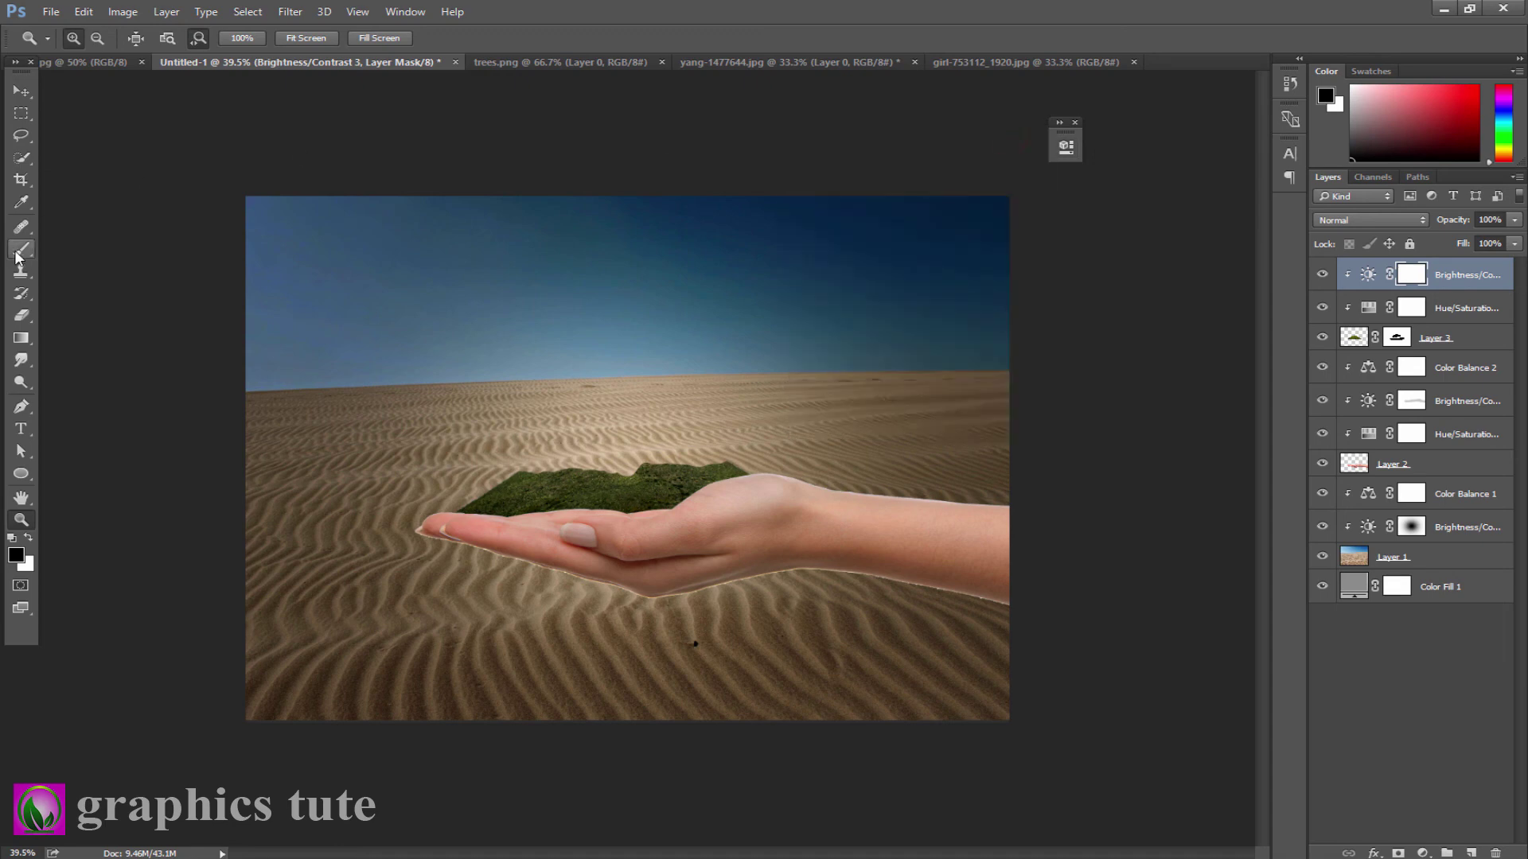
pyautogui.moveTo(517, 471)
pyautogui.mouseDown()
pyautogui.moveTo(658, 436)
pyautogui.moveTo(704, 456)
pyautogui.mouseUp()
pyautogui.moveTo(318, 38); pyautogui.dragTo(334, 38)
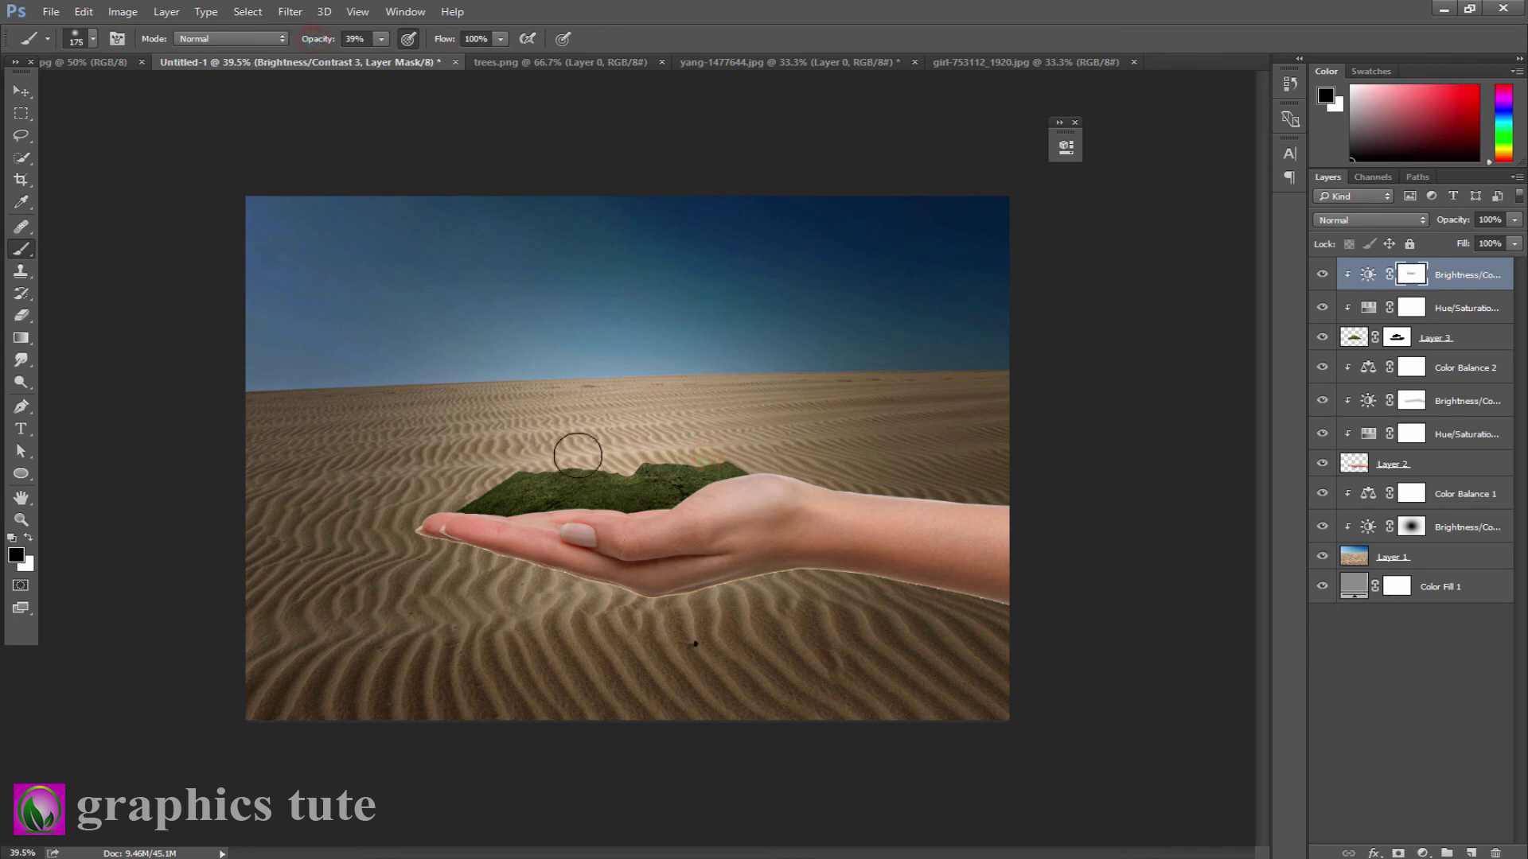
pyautogui.moveTo(529, 464)
pyautogui.mouseDown()
pyautogui.moveTo(489, 470)
pyautogui.moveTo(679, 456)
pyautogui.moveTo(663, 478)
pyautogui.moveTo(692, 477)
pyautogui.moveTo(684, 461)
pyautogui.mouseUp()
pyautogui.moveTo(456, 514); pyautogui.dragTo(504, 512)
pyautogui.moveTo(704, 451); pyautogui.dragTo(597, 454)
# Drag the tree from trees.png into the Untitled-1 composite.
pyautogui.click(557, 62)
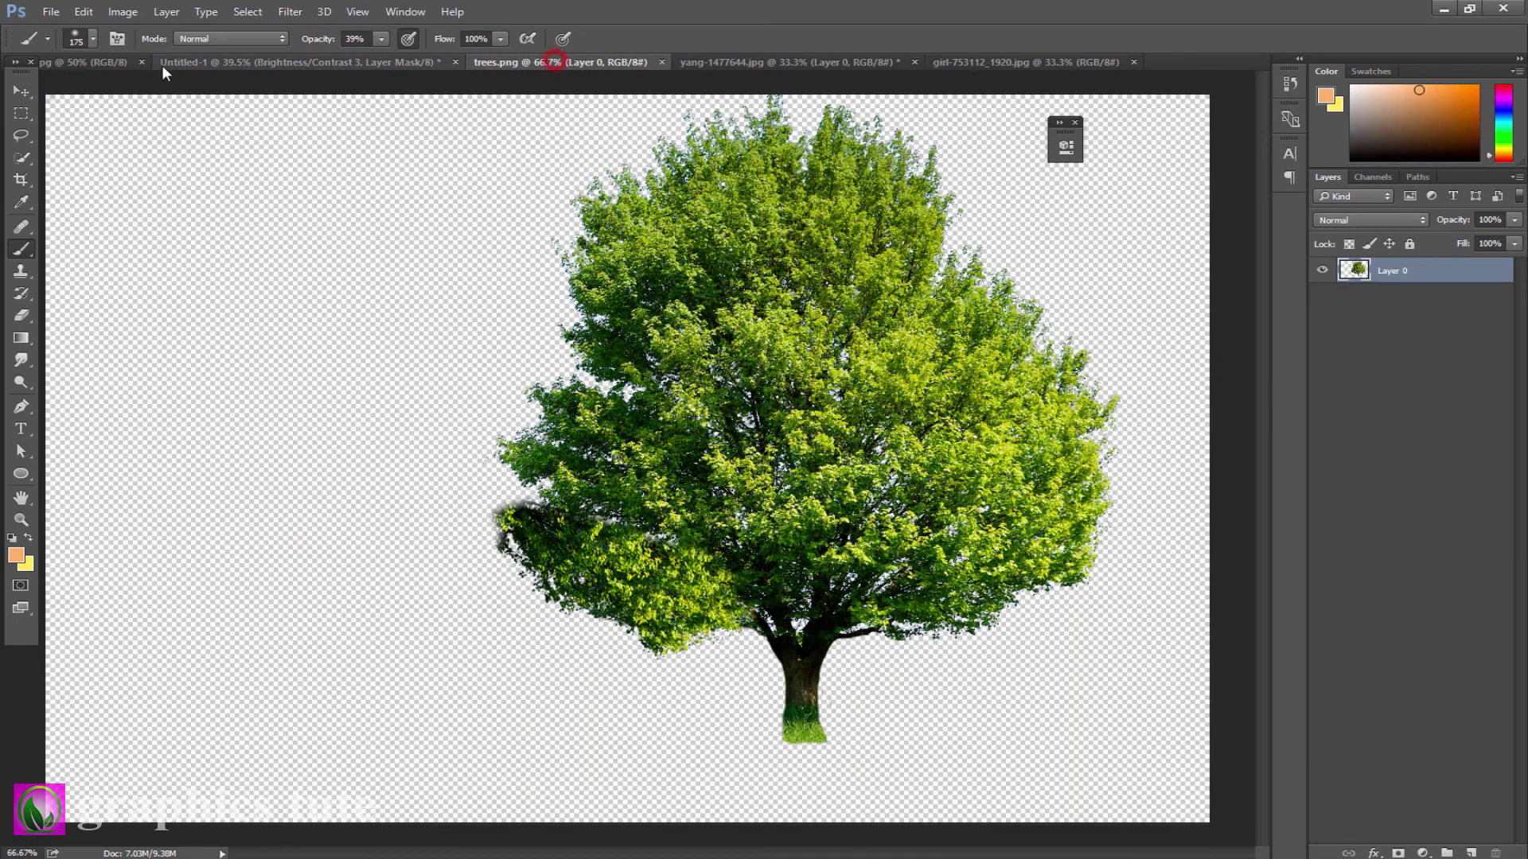
pyautogui.click(21, 91)
pyautogui.moveTo(836, 404); pyautogui.dragTo(452, 280)
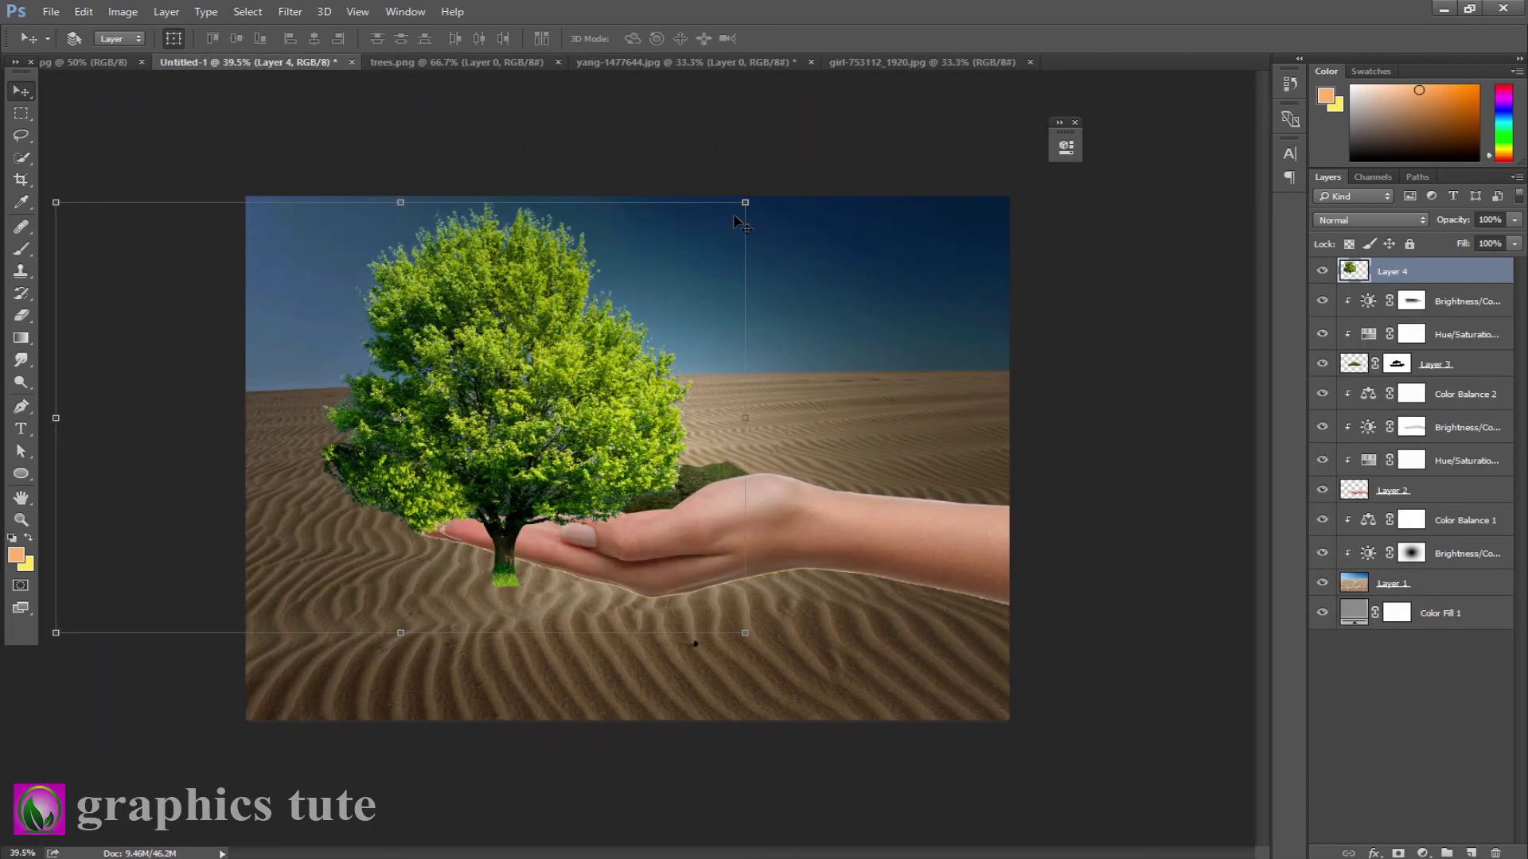
# Scale the tree to about 42% with its trunk standing on the grass island.
pyautogui.moveTo(751, 202); pyautogui.dragTo(562, 315)
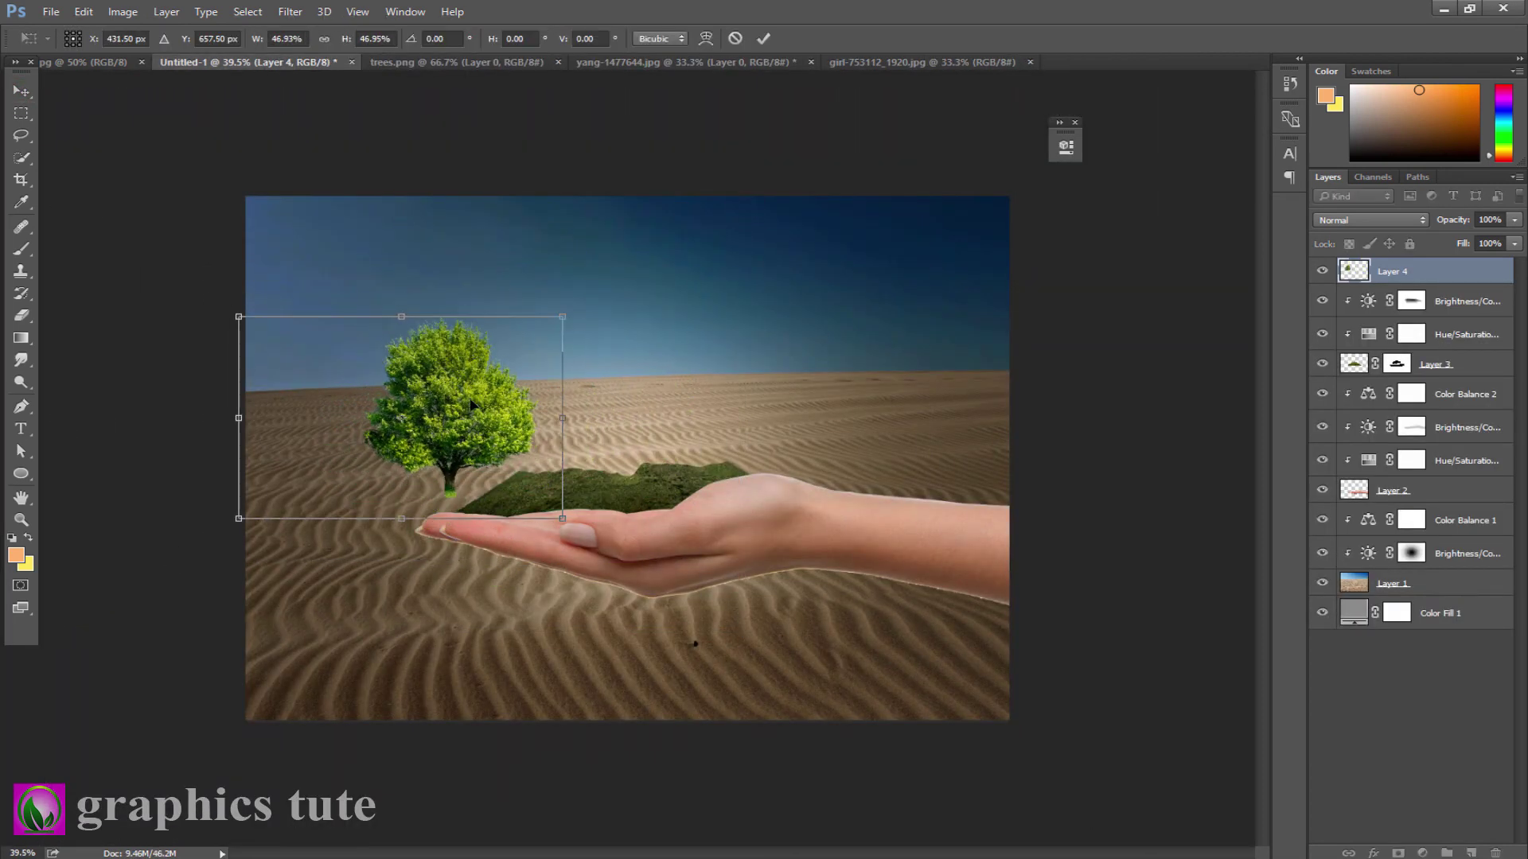
pyautogui.moveTo(490, 460)
pyautogui.mouseDown()
pyautogui.moveTo(649, 382)
pyautogui.moveTo(668, 456)
pyautogui.mouseUp()
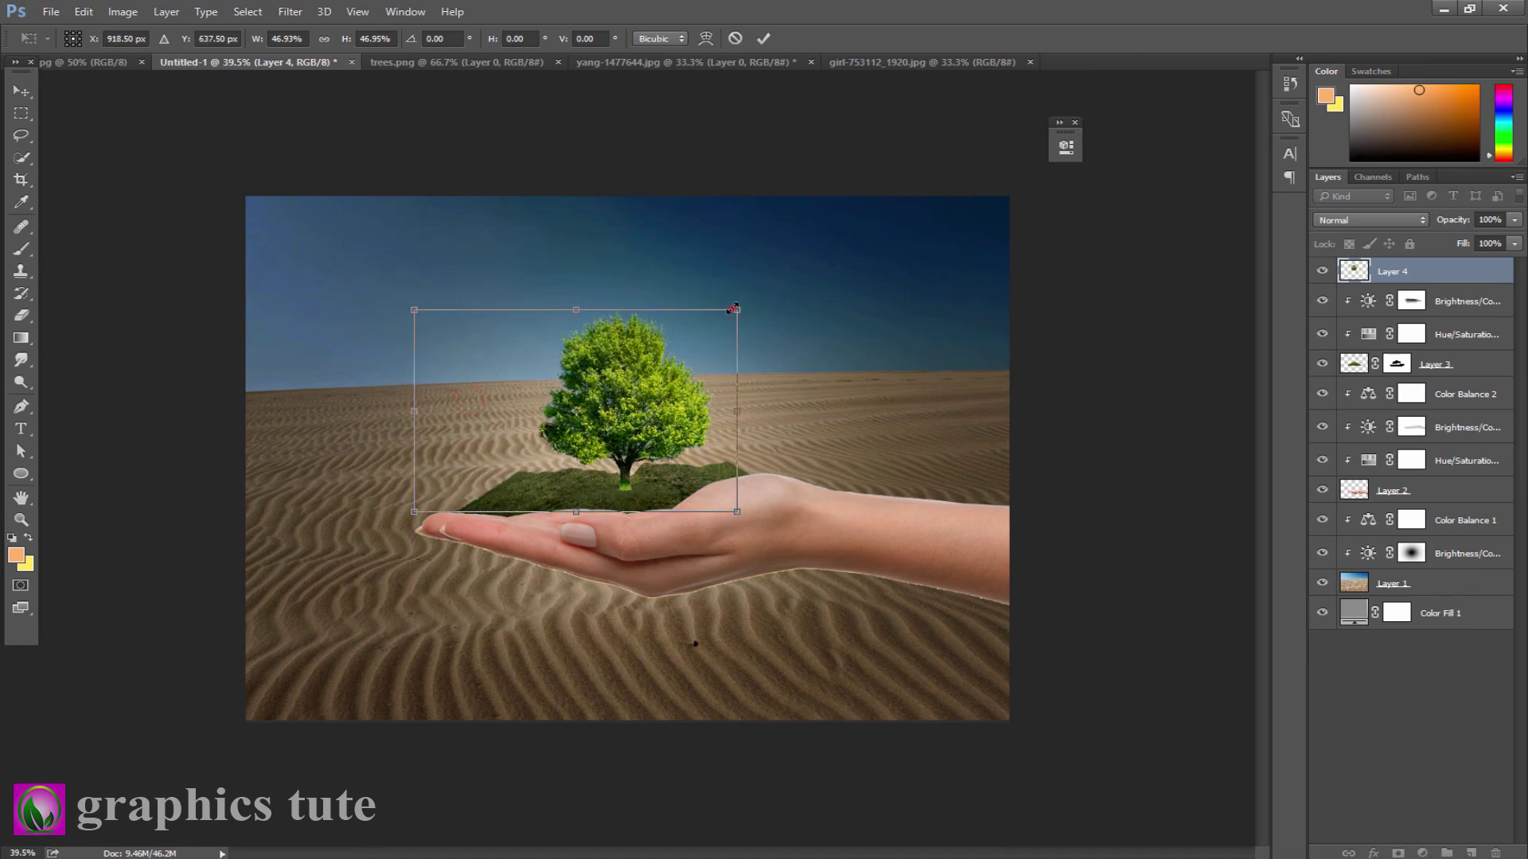
pyautogui.moveTo(734, 308); pyautogui.dragTo(704, 330)
pyautogui.moveTo(602, 399); pyautogui.dragTo(603, 388)
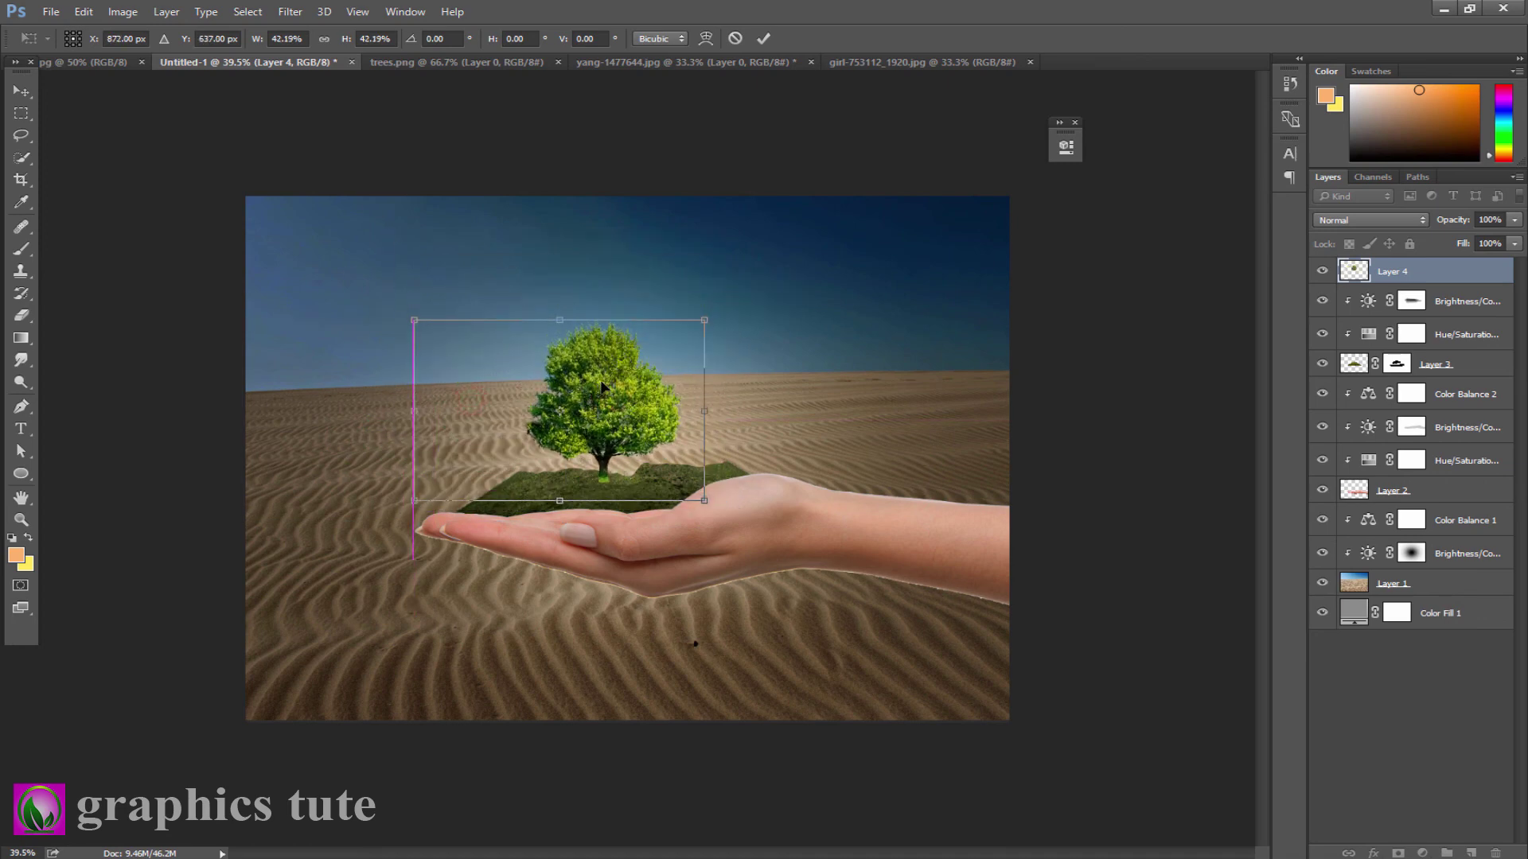
pyautogui.click(763, 38)
pyautogui.press('z')
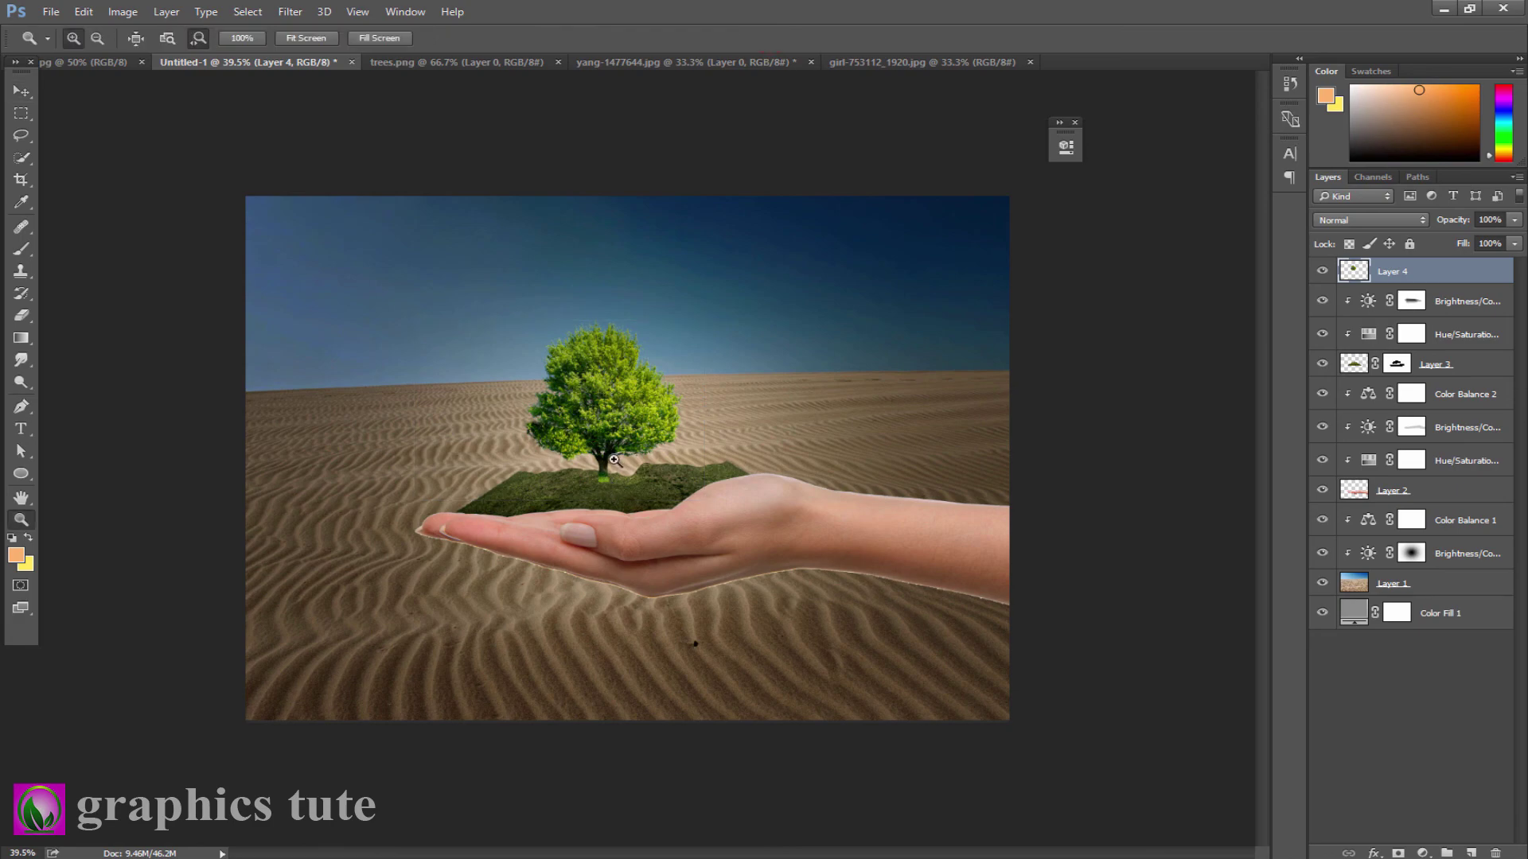
pyautogui.click(624, 470)
pyautogui.moveTo(663, 512); pyautogui.dragTo(665, 514)
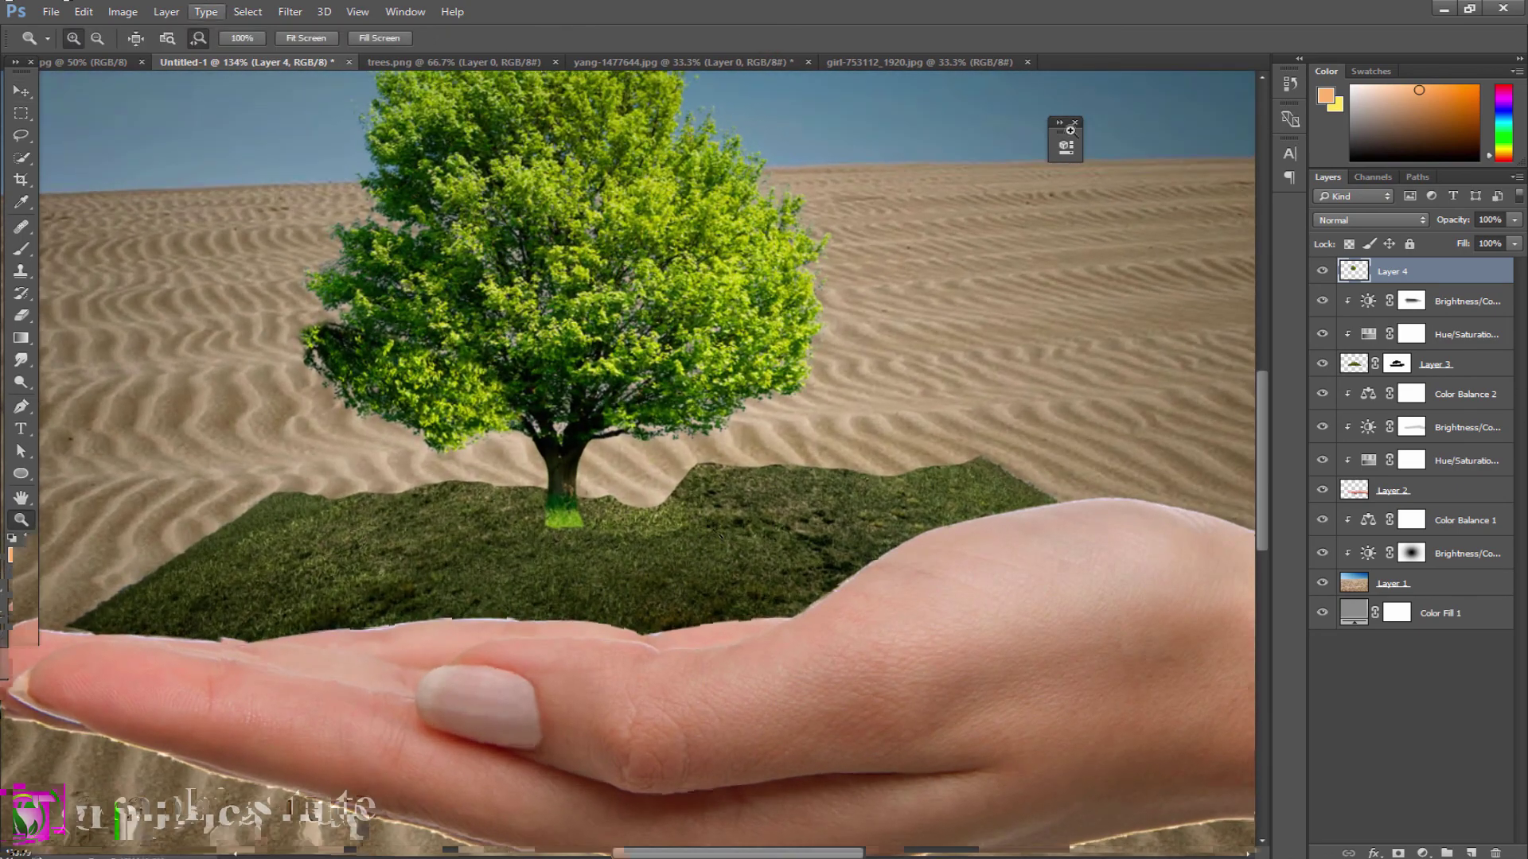
# Mask the tree layer and paint out the bright green patch at the trunk base.
pyautogui.click(1398, 851)
pyautogui.press('b')
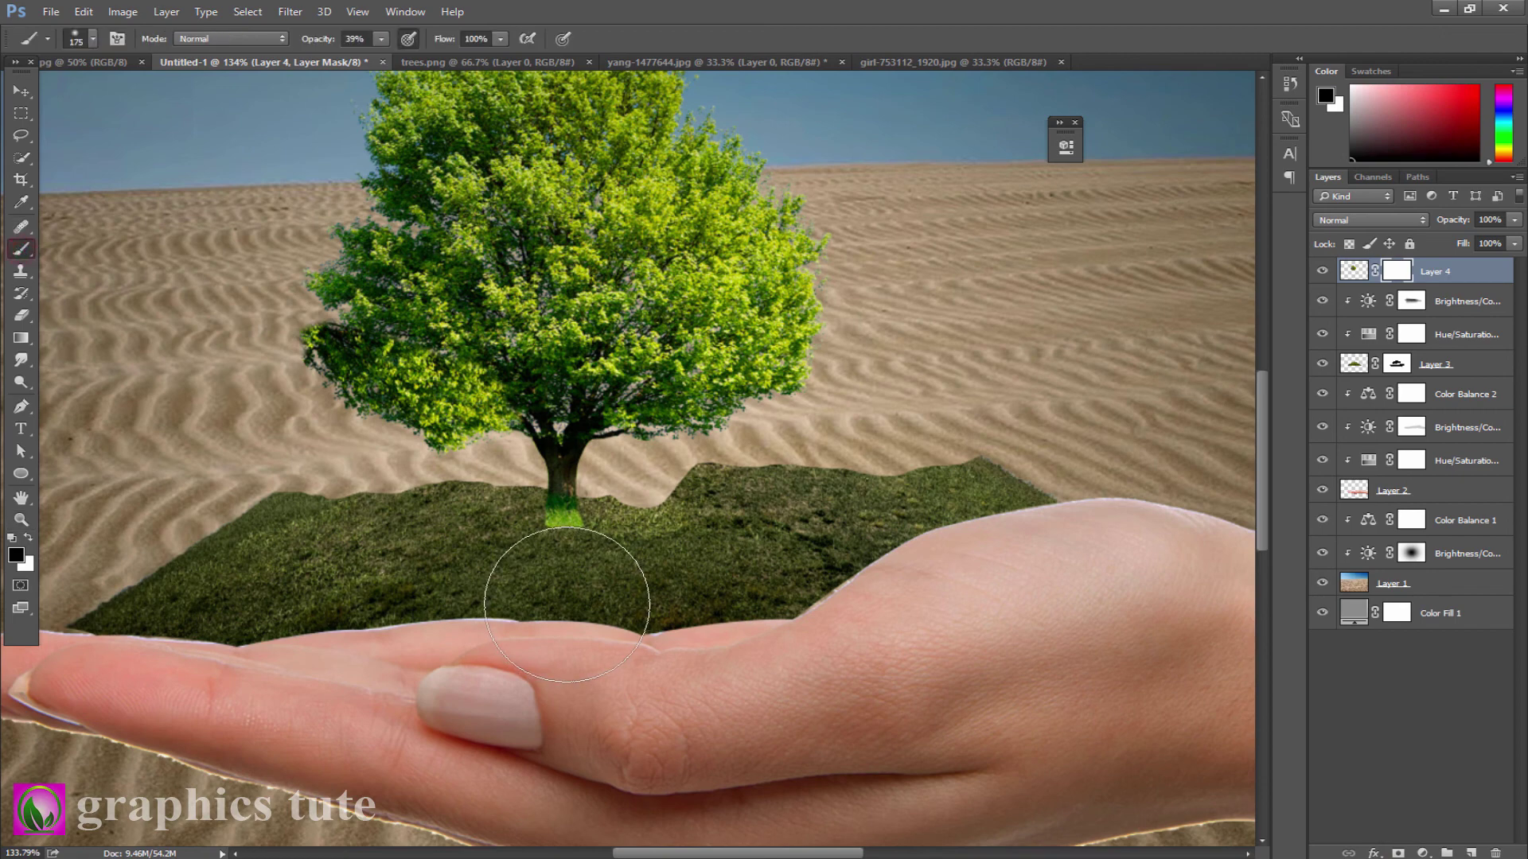
pyautogui.press('[')
pyautogui.press('[')
pyautogui.press('[')
pyautogui.press('[')
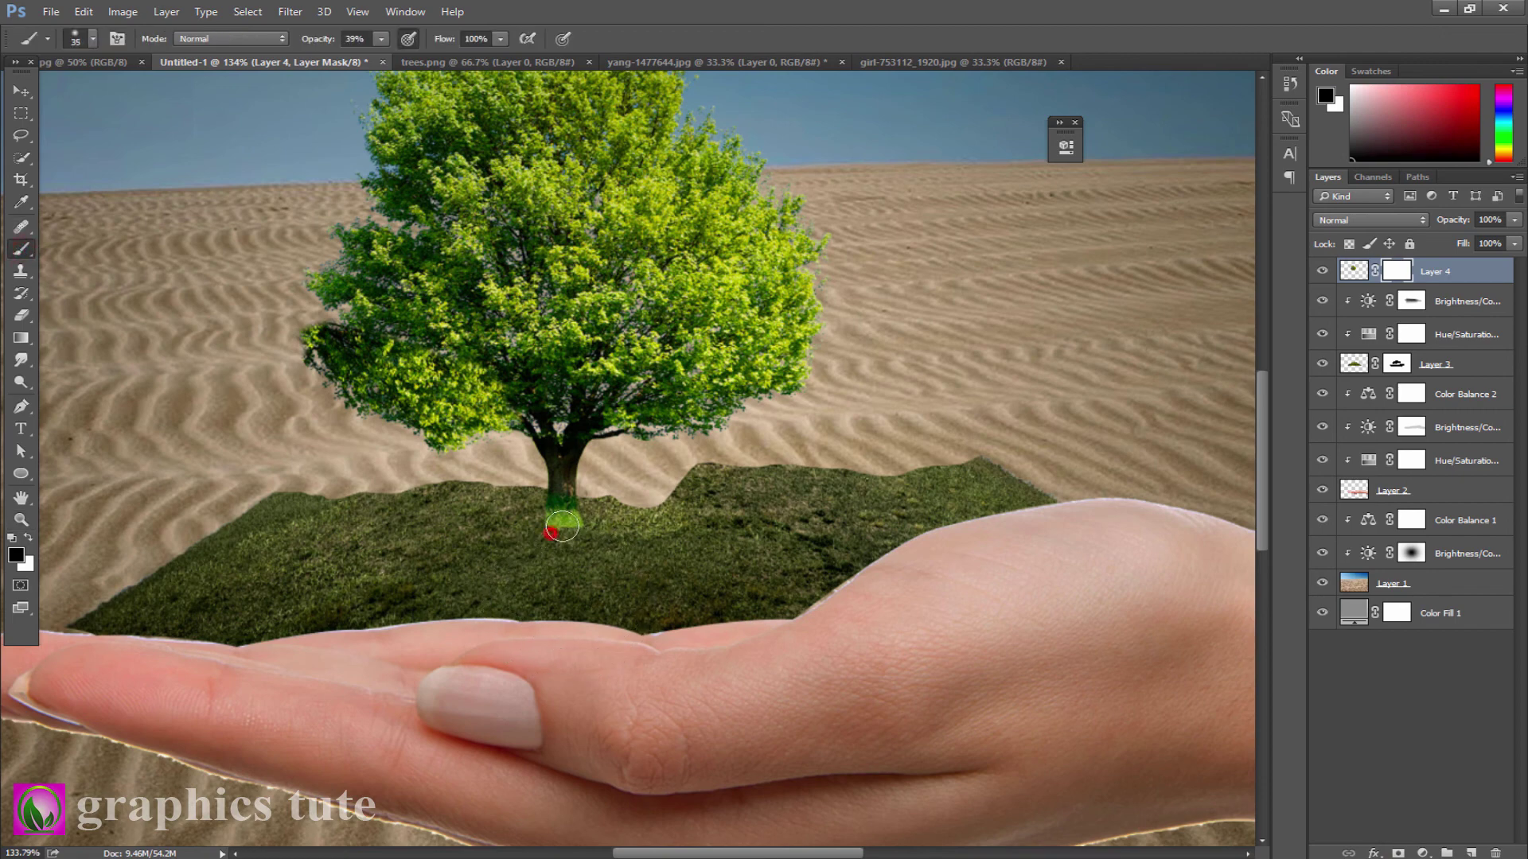
pyautogui.moveTo(558, 525); pyautogui.dragTo(550, 528)
pyautogui.moveTo(570, 535); pyautogui.dragTo(565, 531)
# Refine Layer 3's mask at full opacity along the grass edge so sand shows.
pyautogui.click(1398, 365)
pyautogui.moveTo(325, 37); pyautogui.dragTo(793, 4)
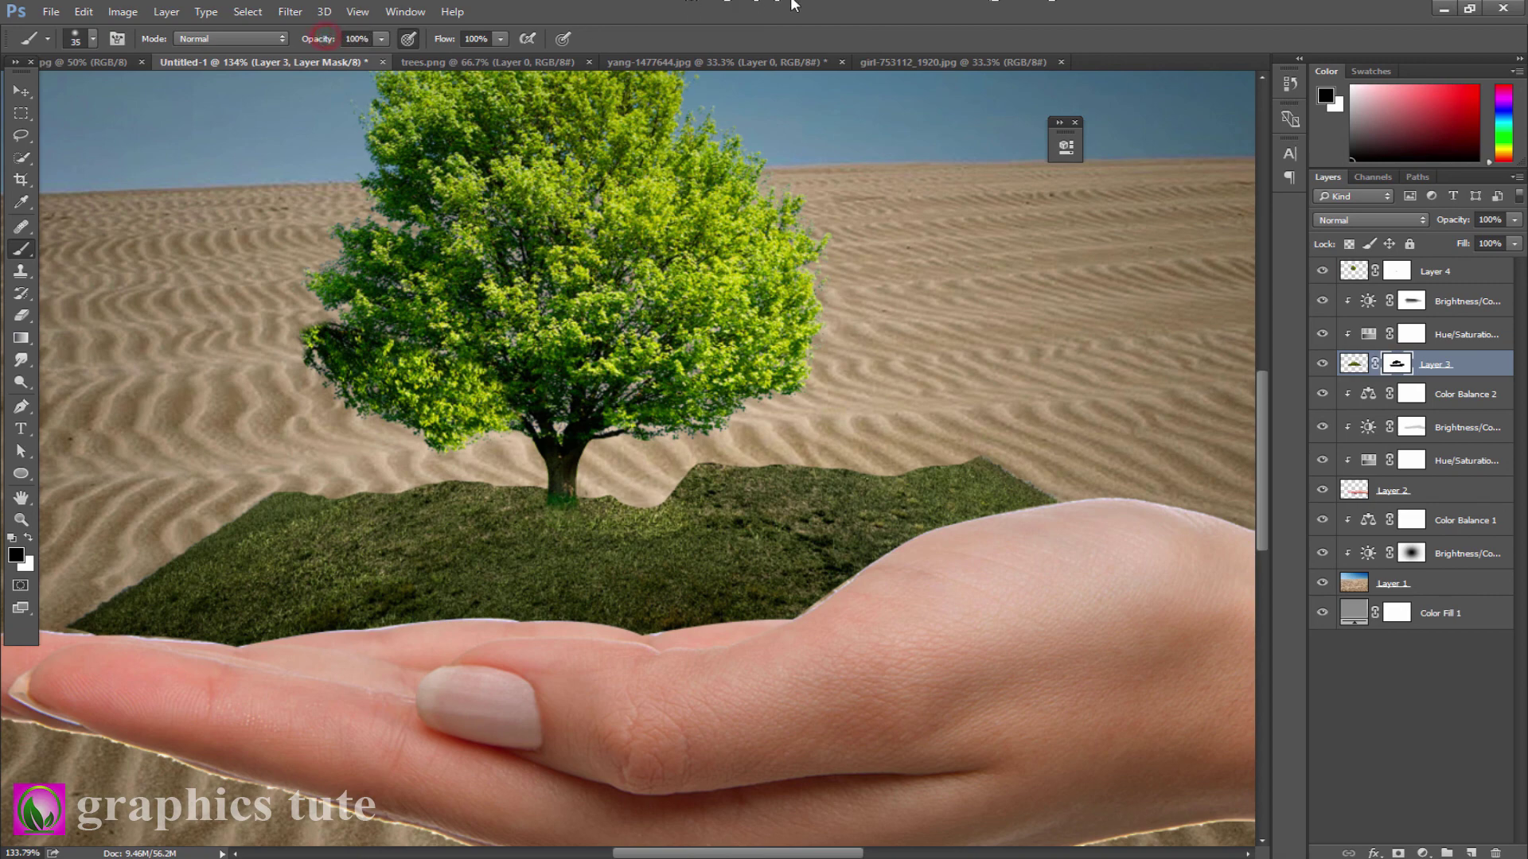
pyautogui.press('[')
pyautogui.press('[')
pyautogui.press('[')
pyautogui.moveTo(699, 465); pyautogui.dragTo(714, 465)
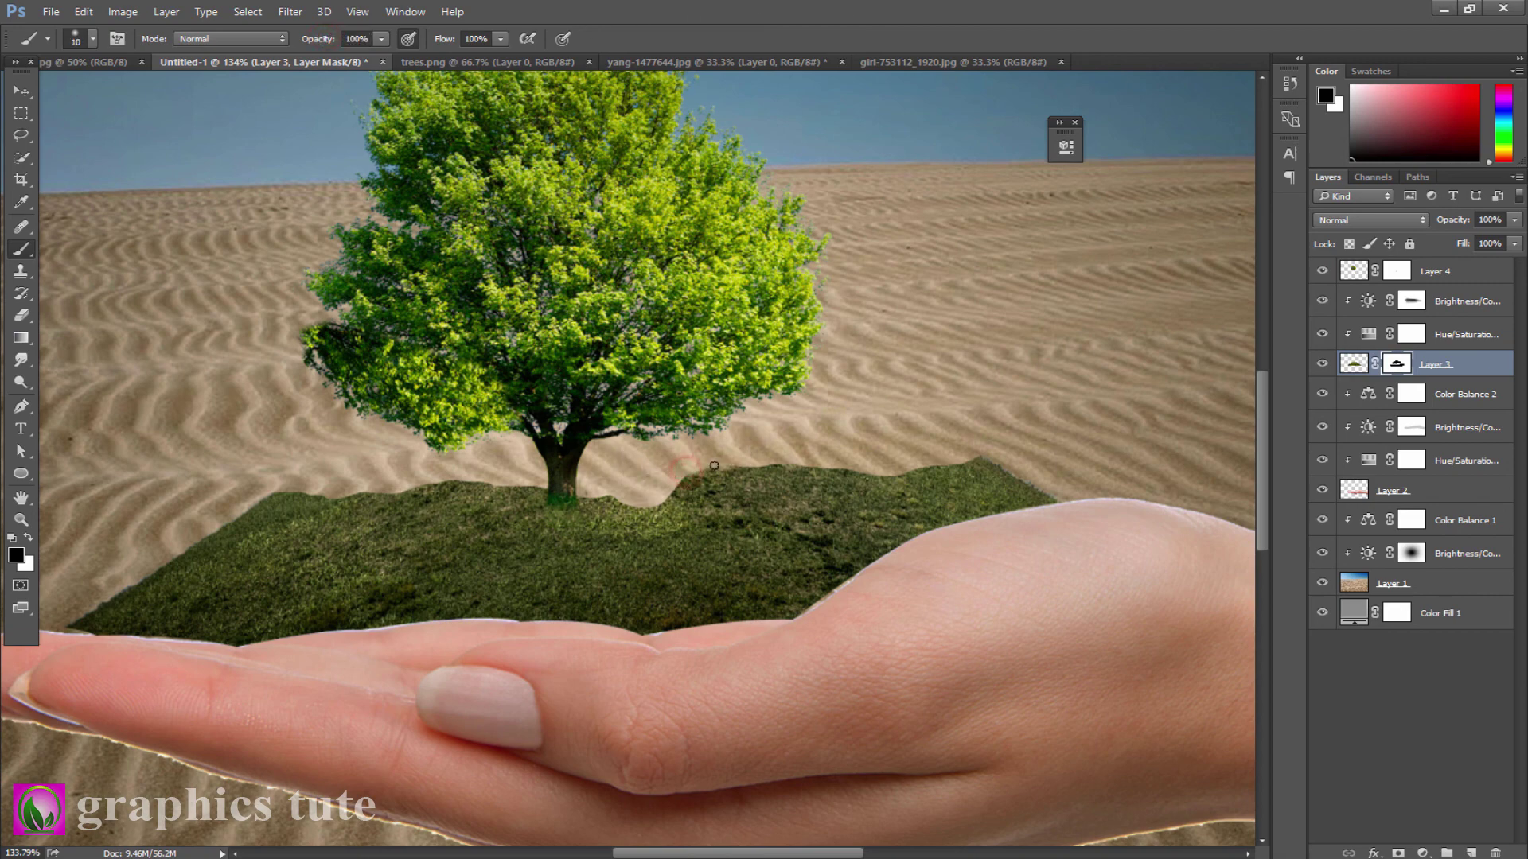
pyautogui.click(936, 456)
pyautogui.moveTo(268, 488)
pyautogui.mouseDown()
pyautogui.moveTo(256, 485)
pyautogui.moveTo(287, 496)
pyautogui.mouseUp()
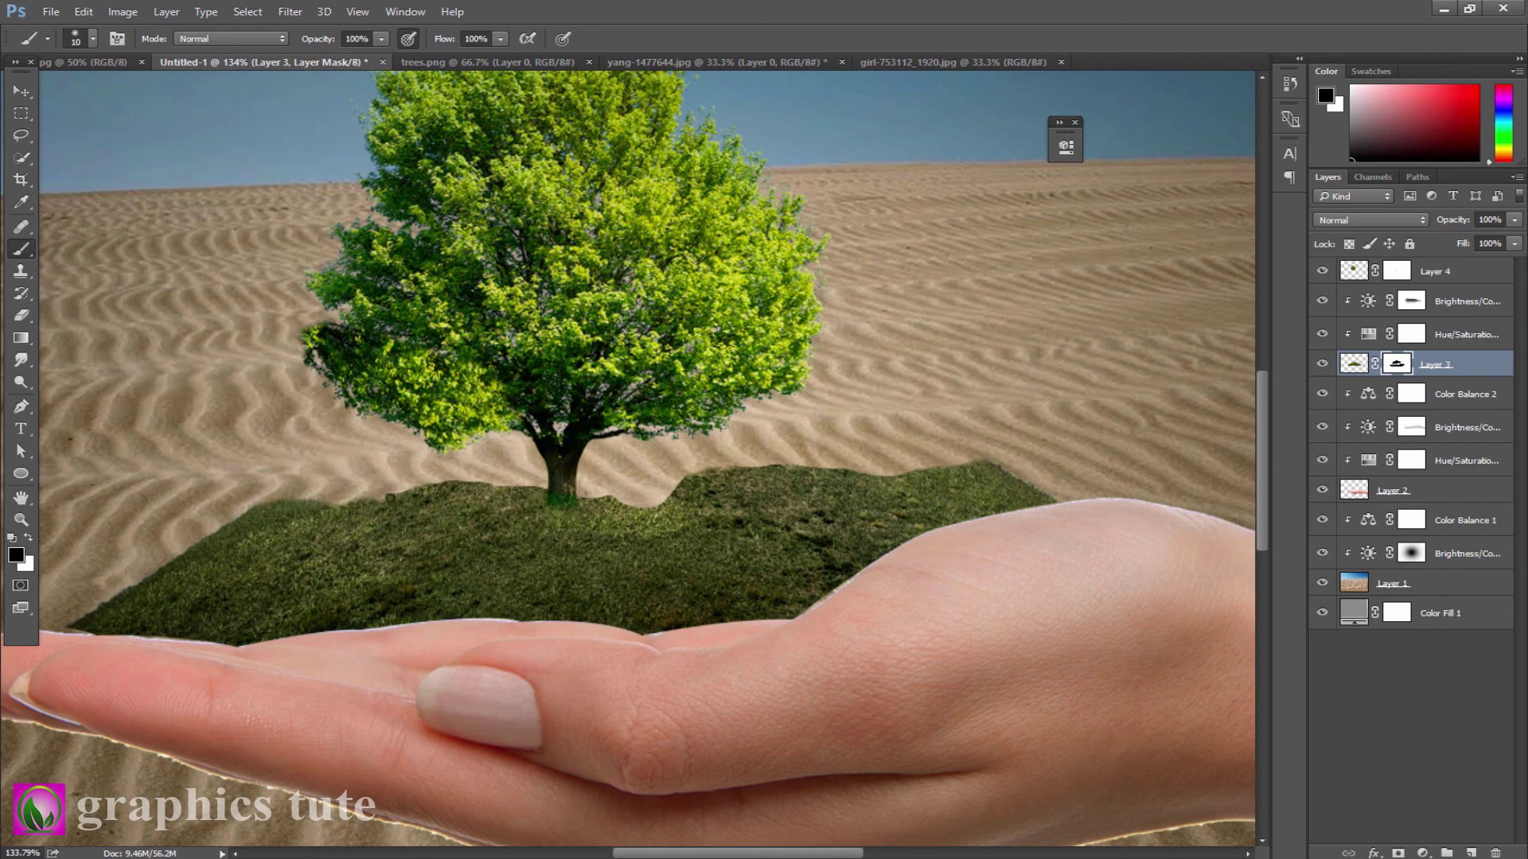
pyautogui.moveTo(390, 498)
pyautogui.mouseDown()
pyautogui.moveTo(522, 488)
pyautogui.moveTo(458, 483)
pyautogui.mouseUp()
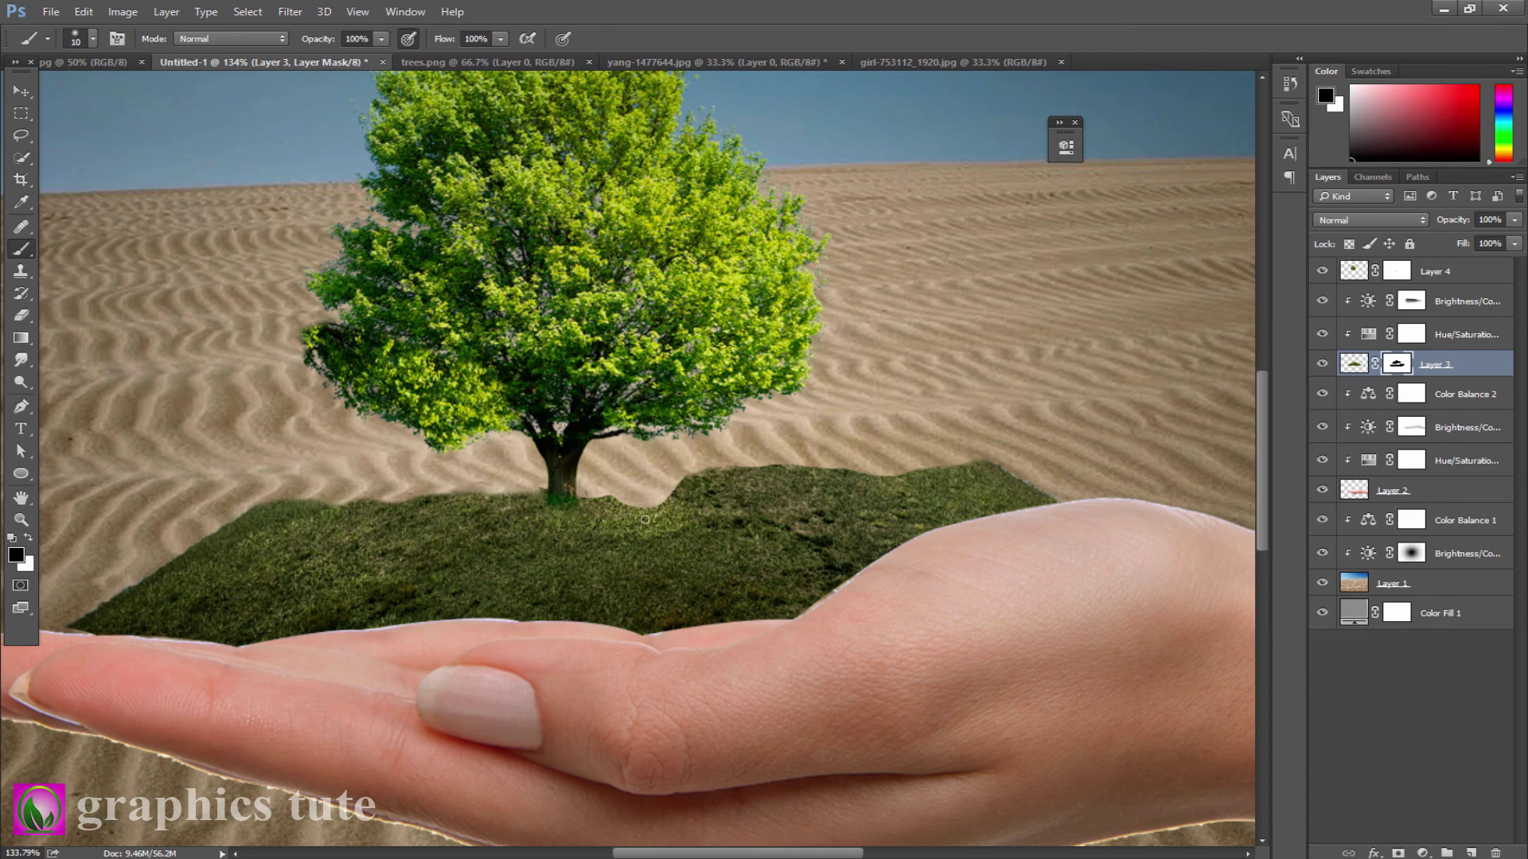
# Touch up both the tree and grass masks at the trunk base, then zoom out.
pyautogui.click(1405, 273)
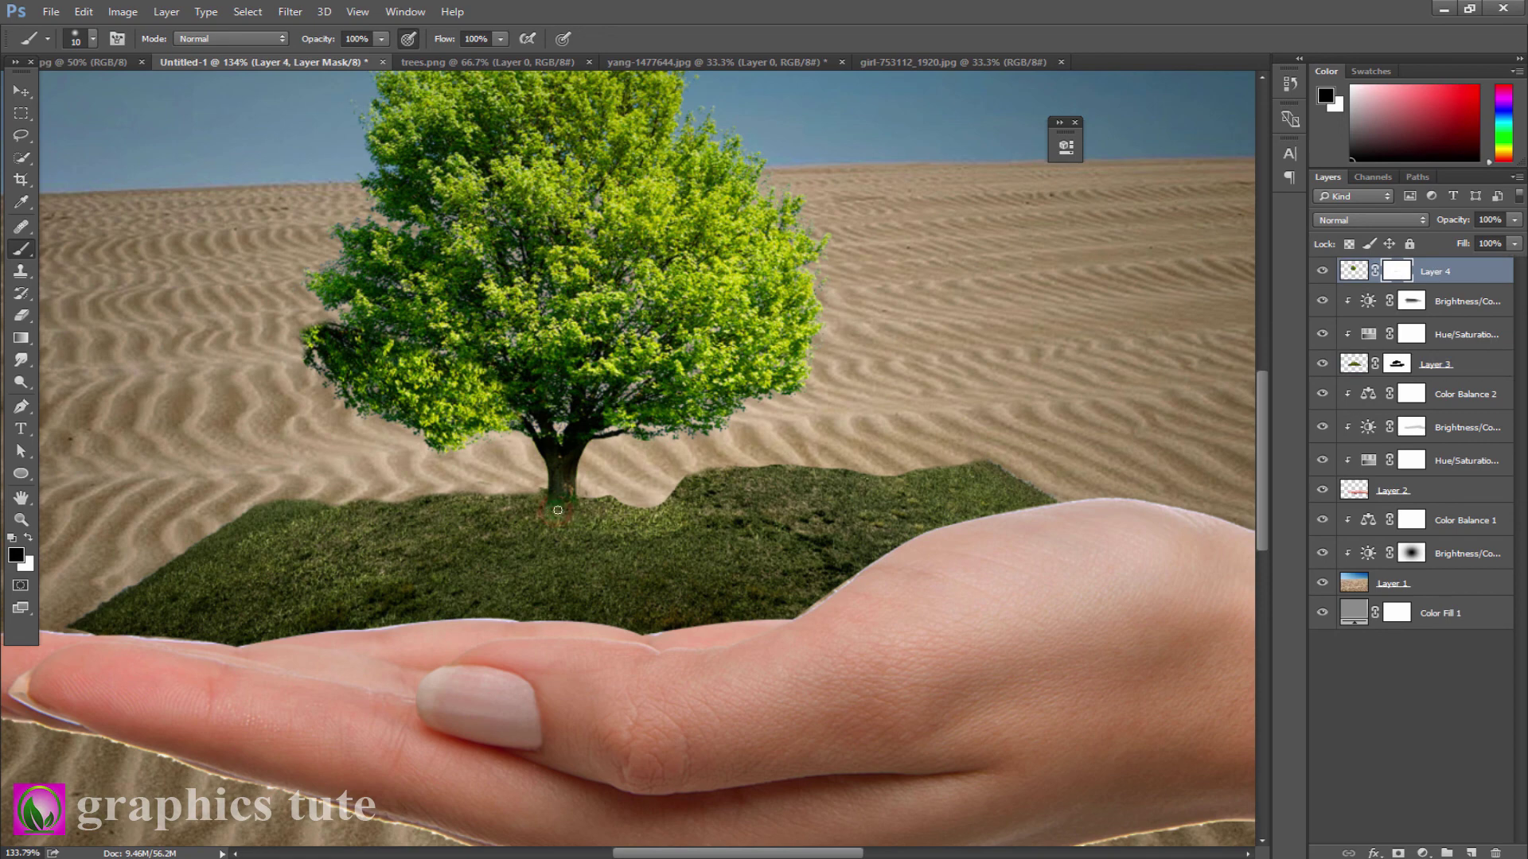
pyautogui.moveTo(542, 485); pyautogui.dragTo(520, 495)
pyautogui.click(1398, 366)
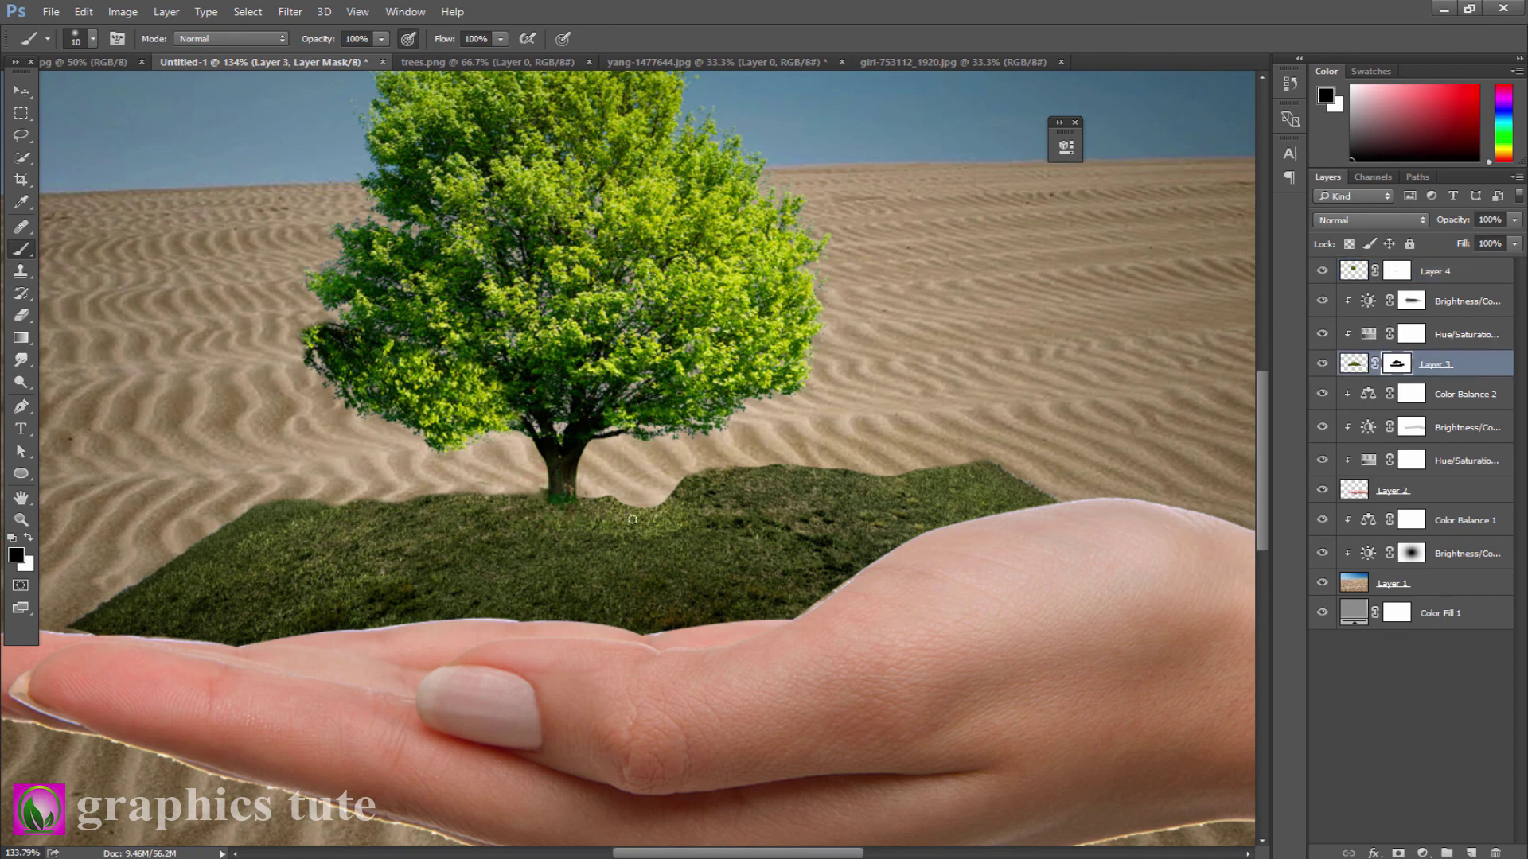
pyautogui.moveTo(543, 486); pyautogui.dragTo(538, 481)
pyautogui.click(21, 520)
pyautogui.keyDown('alt'); pyautogui.click(620, 511); pyautogui.keyUp('alt')
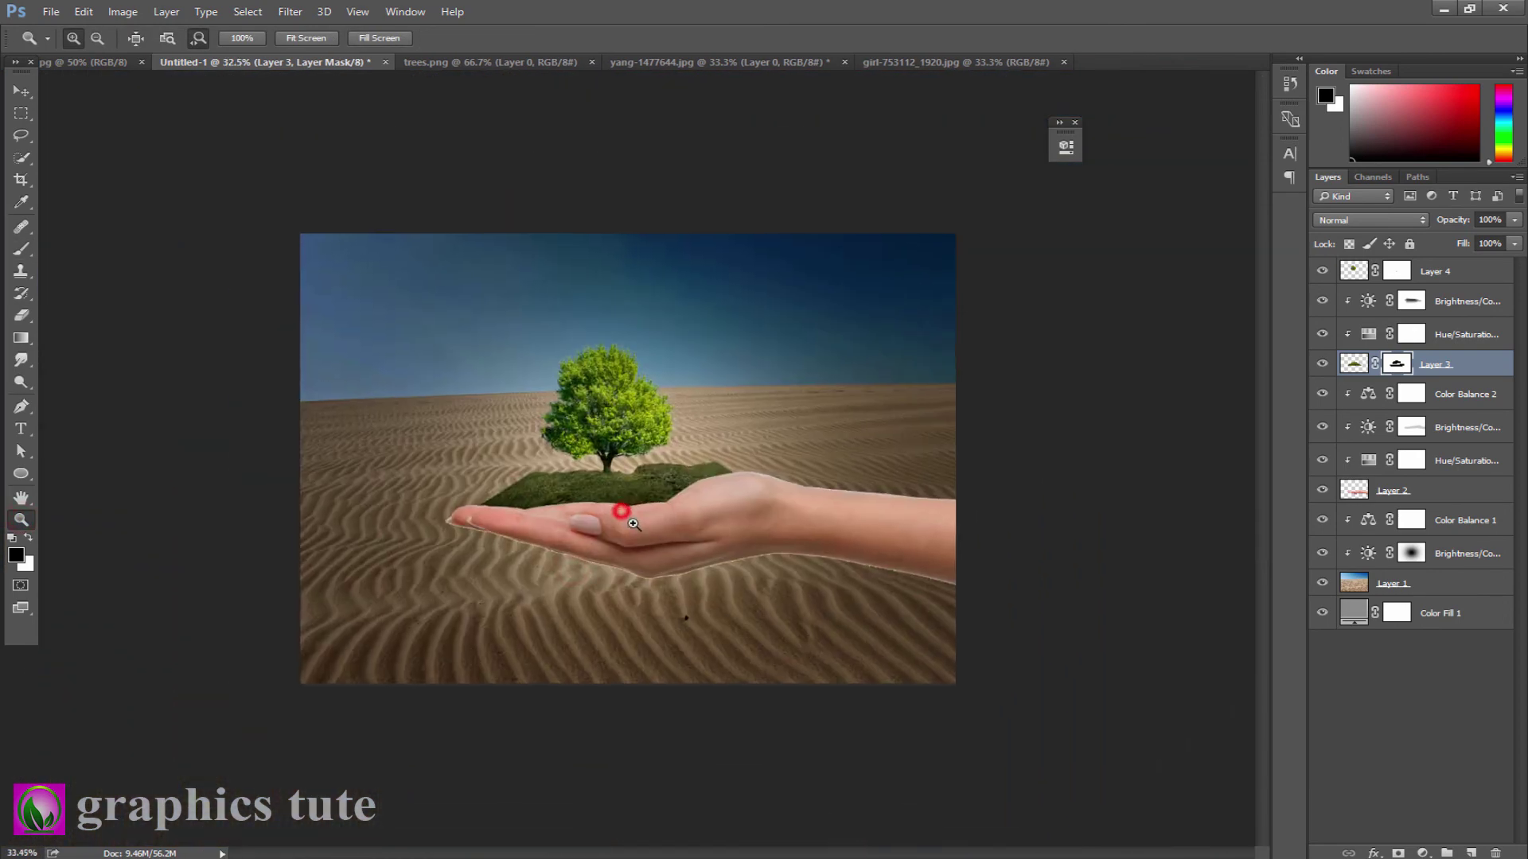
# Add a Brightness/Contrast adjustment at -58 clipped to the tree layer (Layer 4).
pyautogui.moveTo(633, 523); pyautogui.dragTo(654, 534)
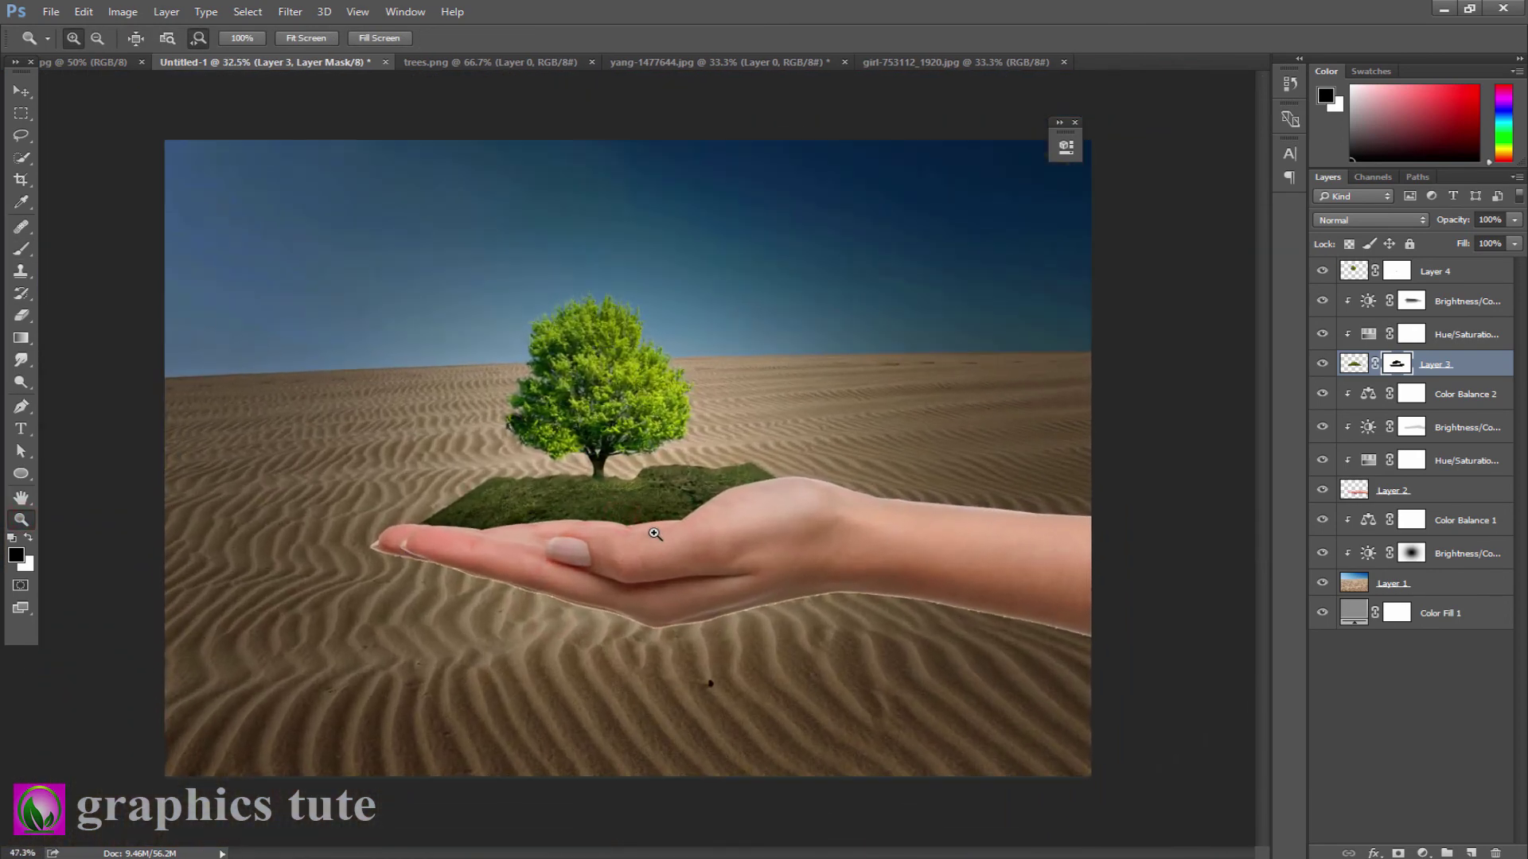
pyautogui.click(1436, 272)
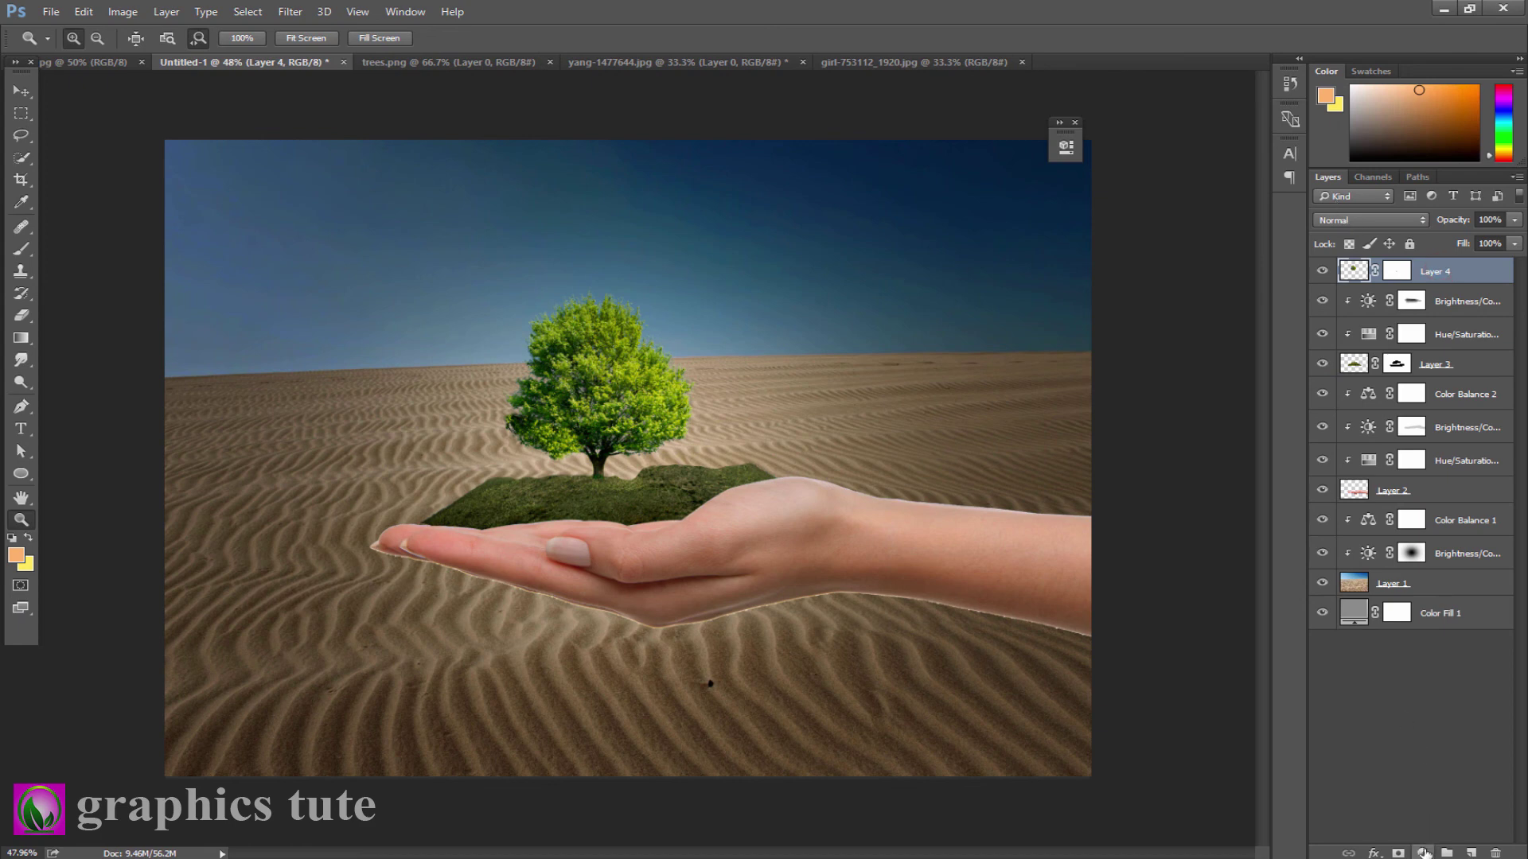
pyautogui.click(1423, 853)
pyautogui.click(1383, 544)
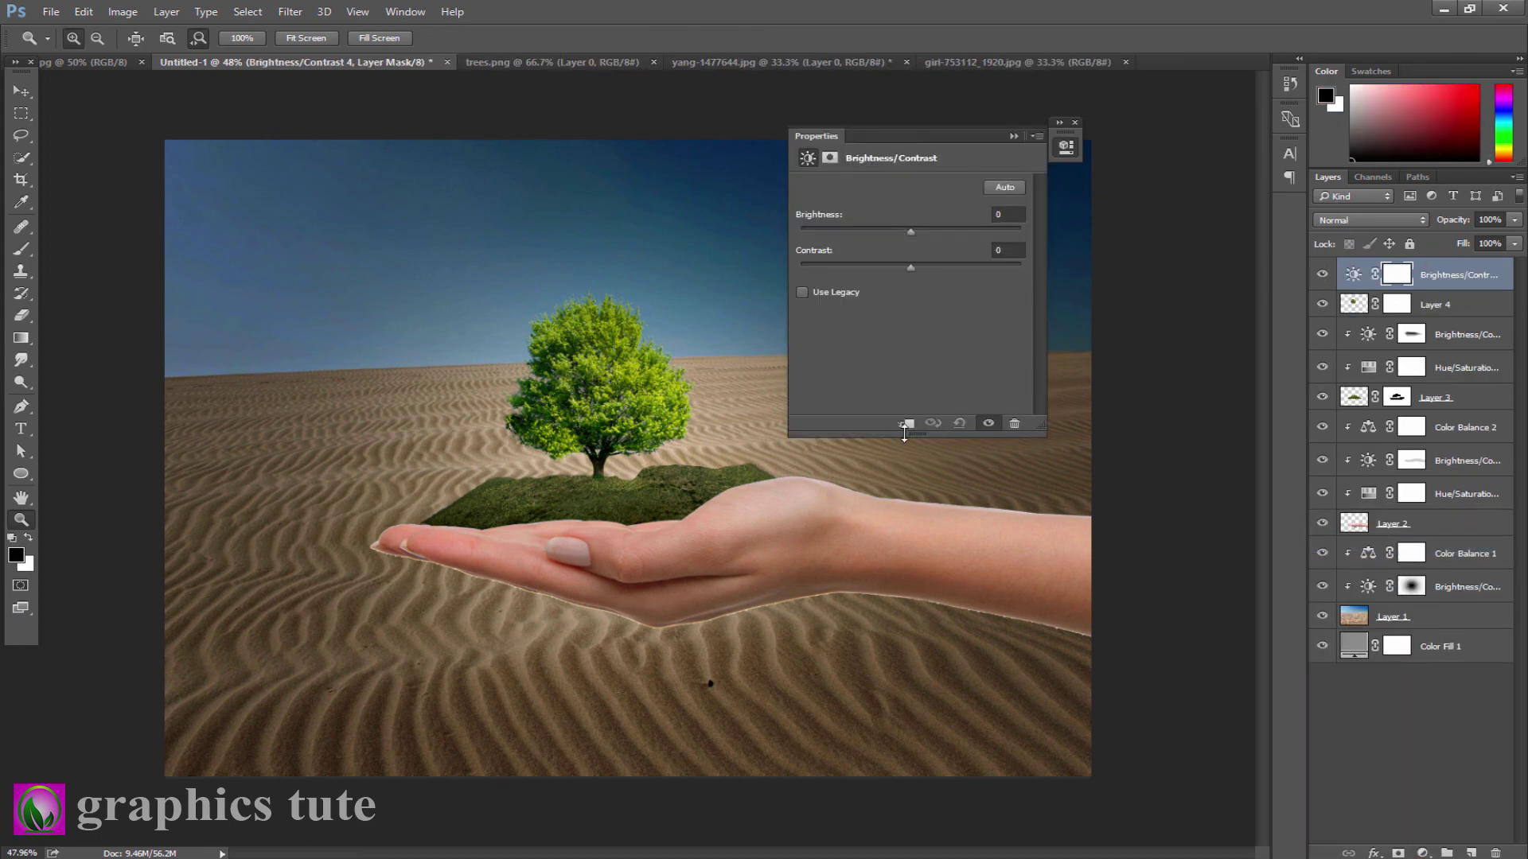
pyautogui.click(906, 423)
pyautogui.moveTo(911, 232); pyautogui.dragTo(868, 232)
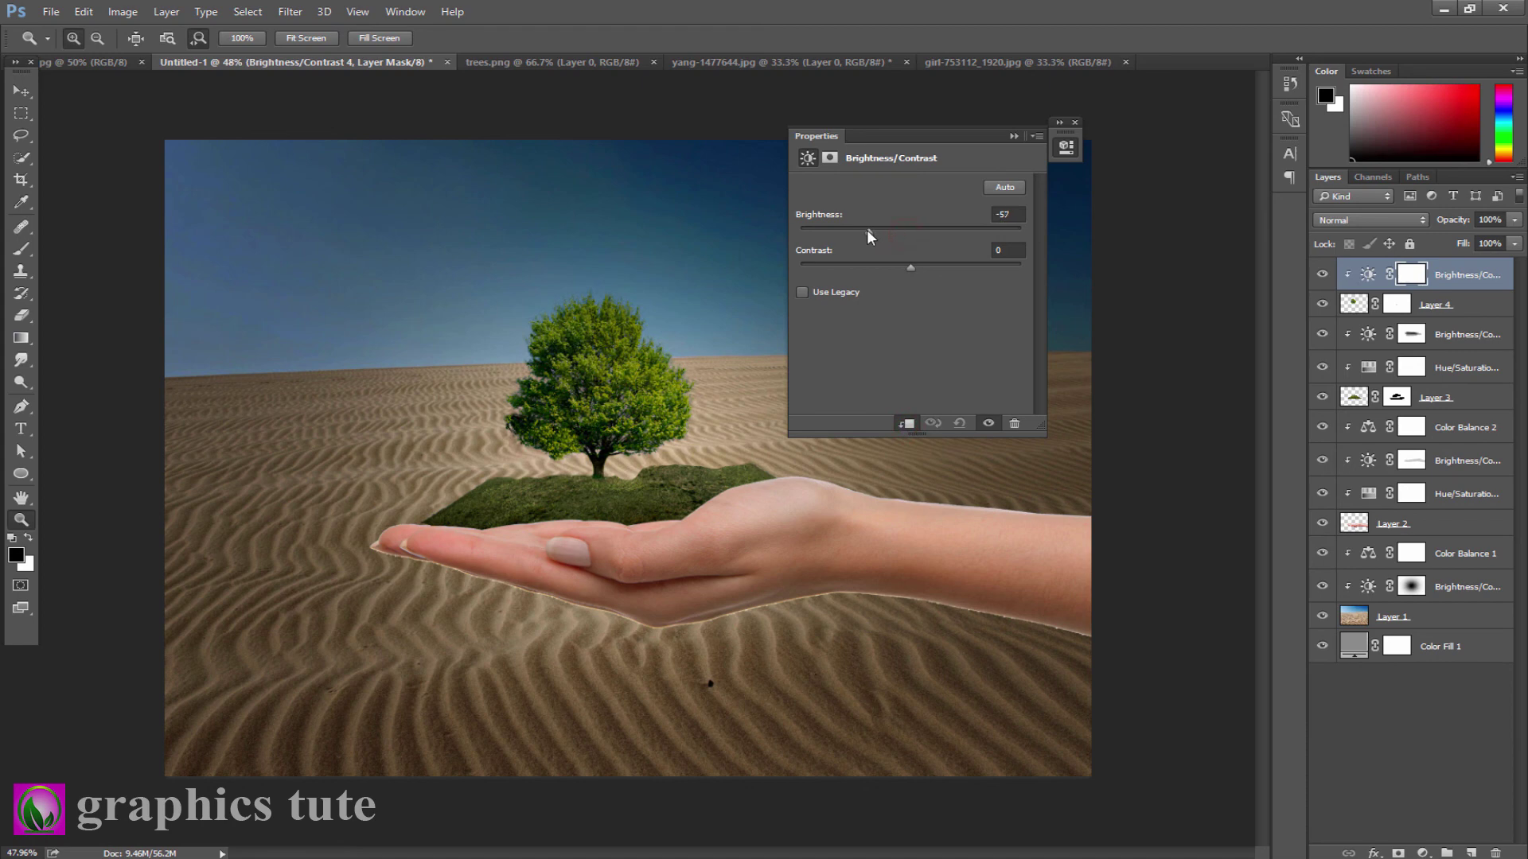
pyautogui.click(1014, 136)
# Paint the adjustment mask with a large low-opacity brush to relight the upper crown.
pyautogui.click(23, 250)
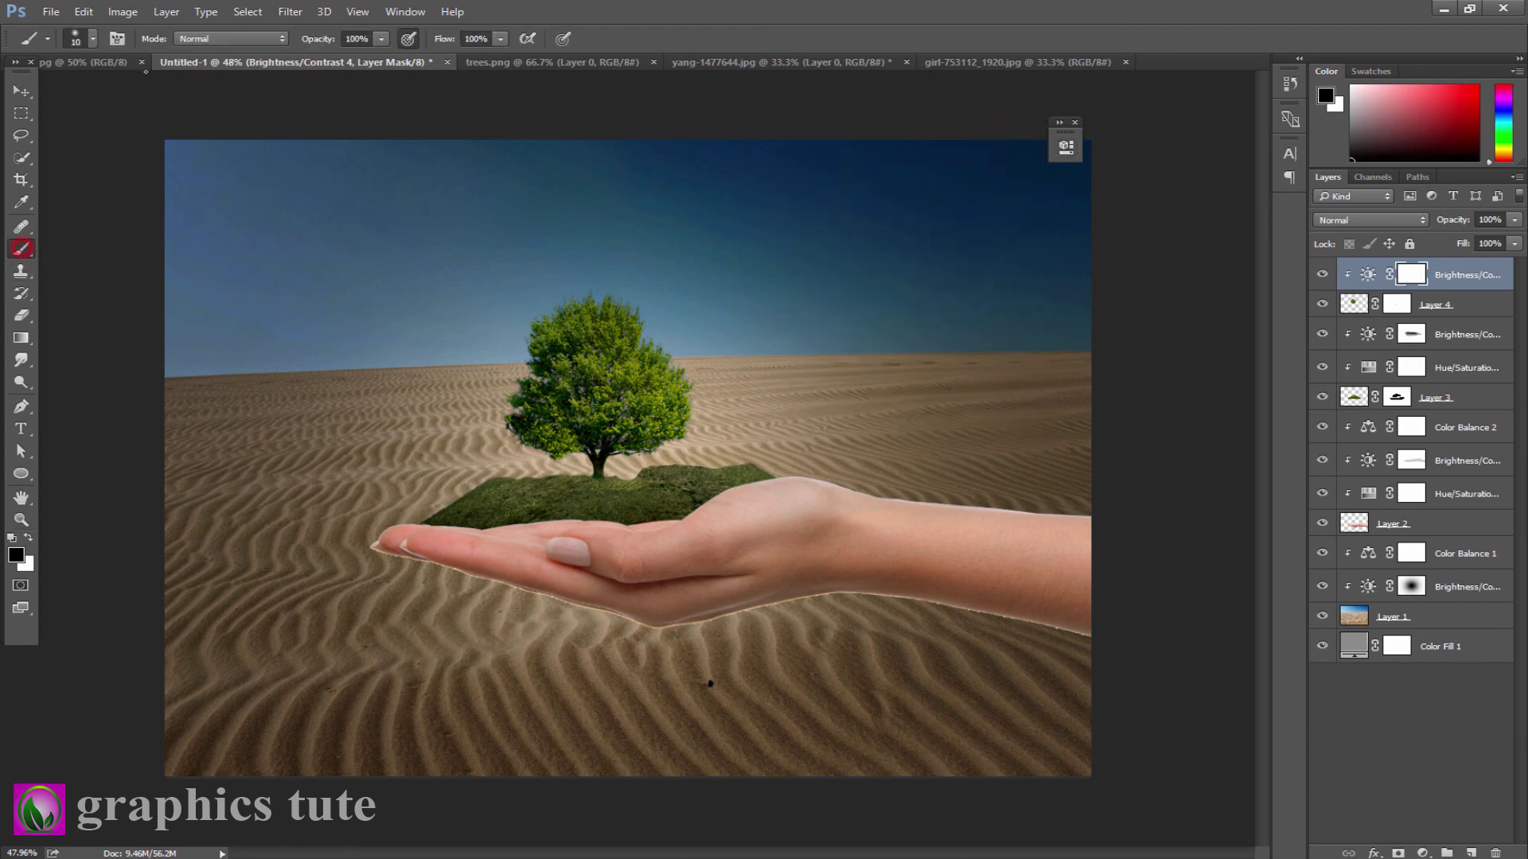
pyautogui.moveTo(312, 39); pyautogui.dragTo(239, 51)
pyautogui.press(']')
pyautogui.press(']')
pyautogui.press(']')
pyautogui.press(']')
pyautogui.press(']')
pyautogui.press(']')
pyautogui.press(']')
pyautogui.press(']')
pyautogui.press(']')
pyautogui.press(']')
pyautogui.press(']')
pyautogui.press(']')
pyautogui.moveTo(676, 400); pyautogui.dragTo(668, 402)
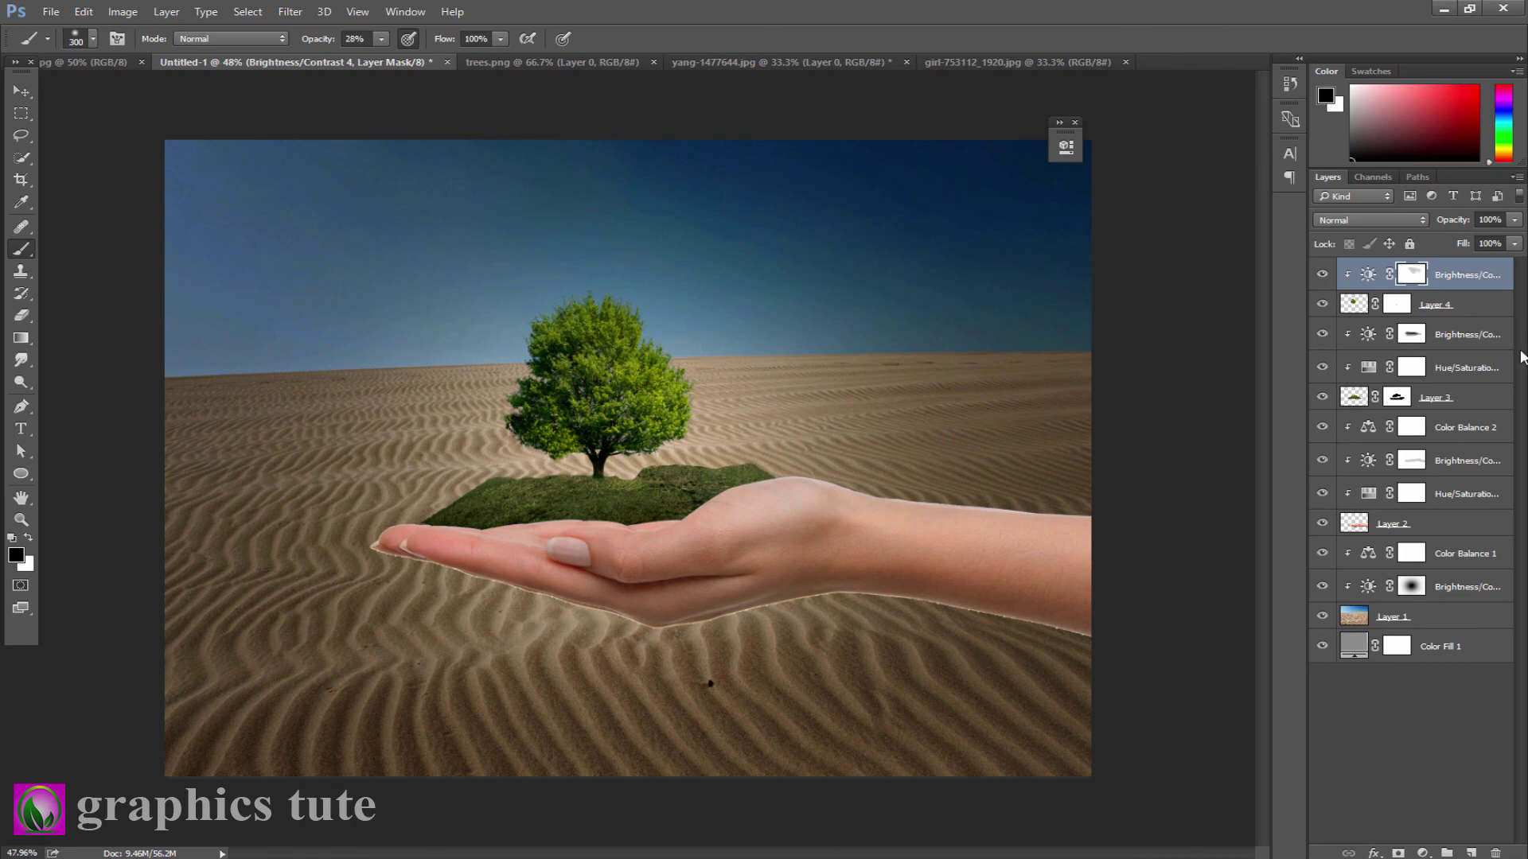
pyautogui.click(1309, 281)
# Close the tree and hill-with-sheep images without saving, then bring up the umbrella girl image.
pyautogui.click(21, 91)
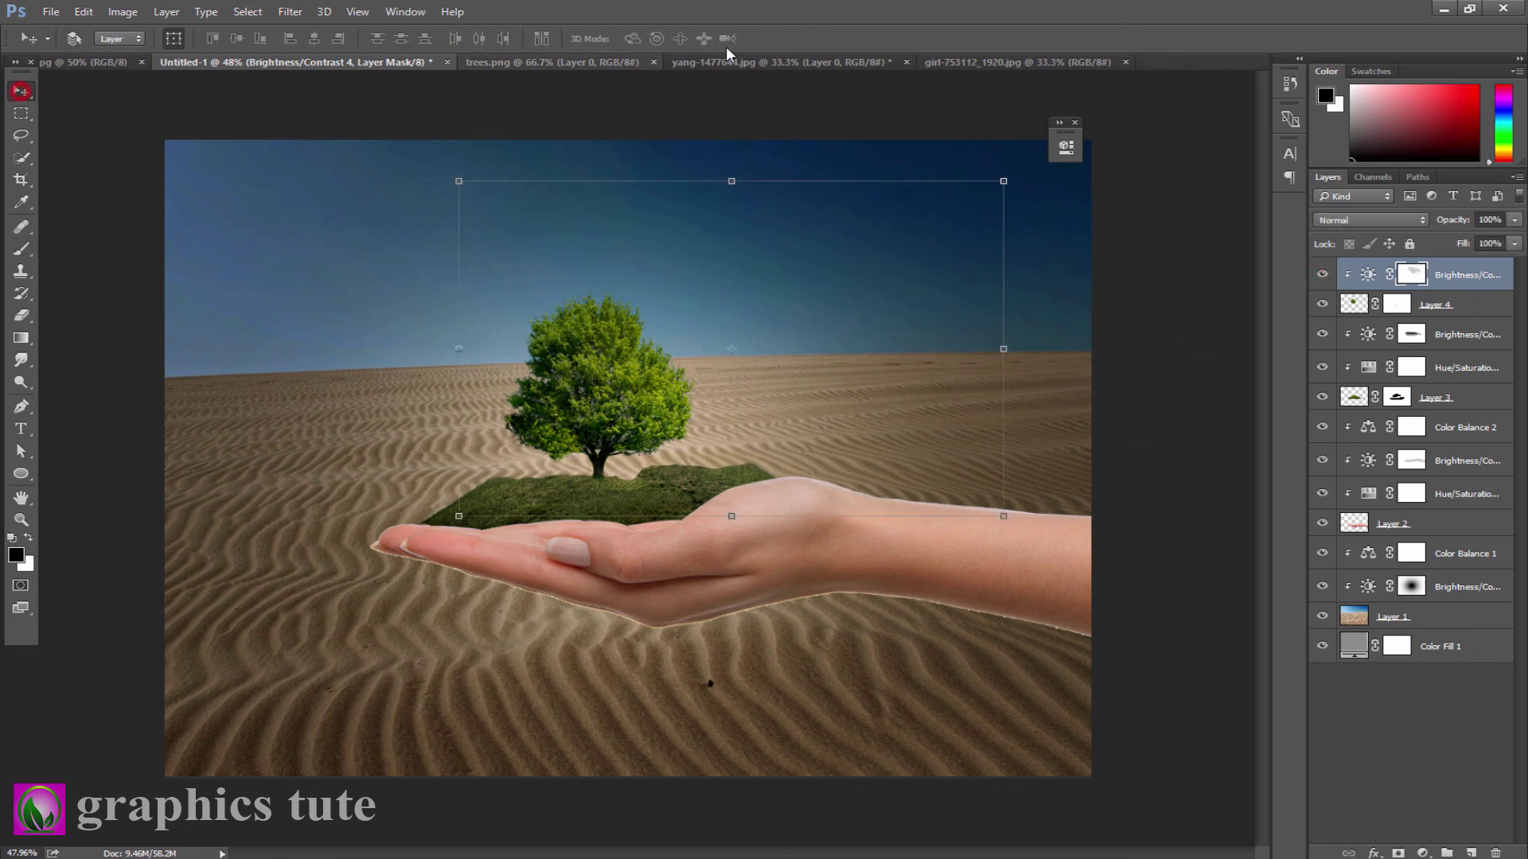
pyautogui.click(600, 67)
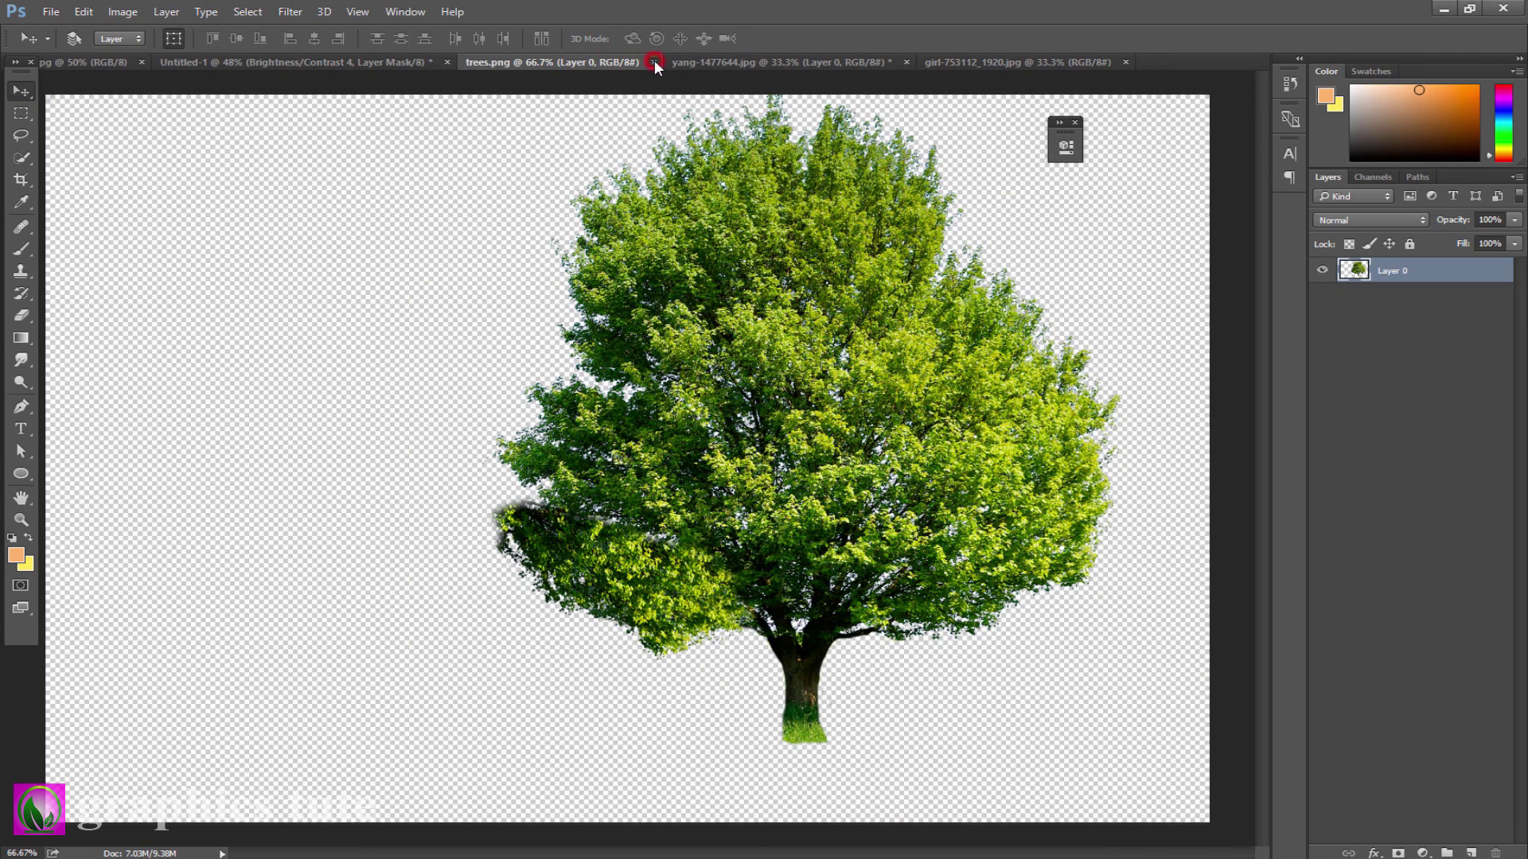
pyautogui.click(653, 62)
pyautogui.click(637, 64)
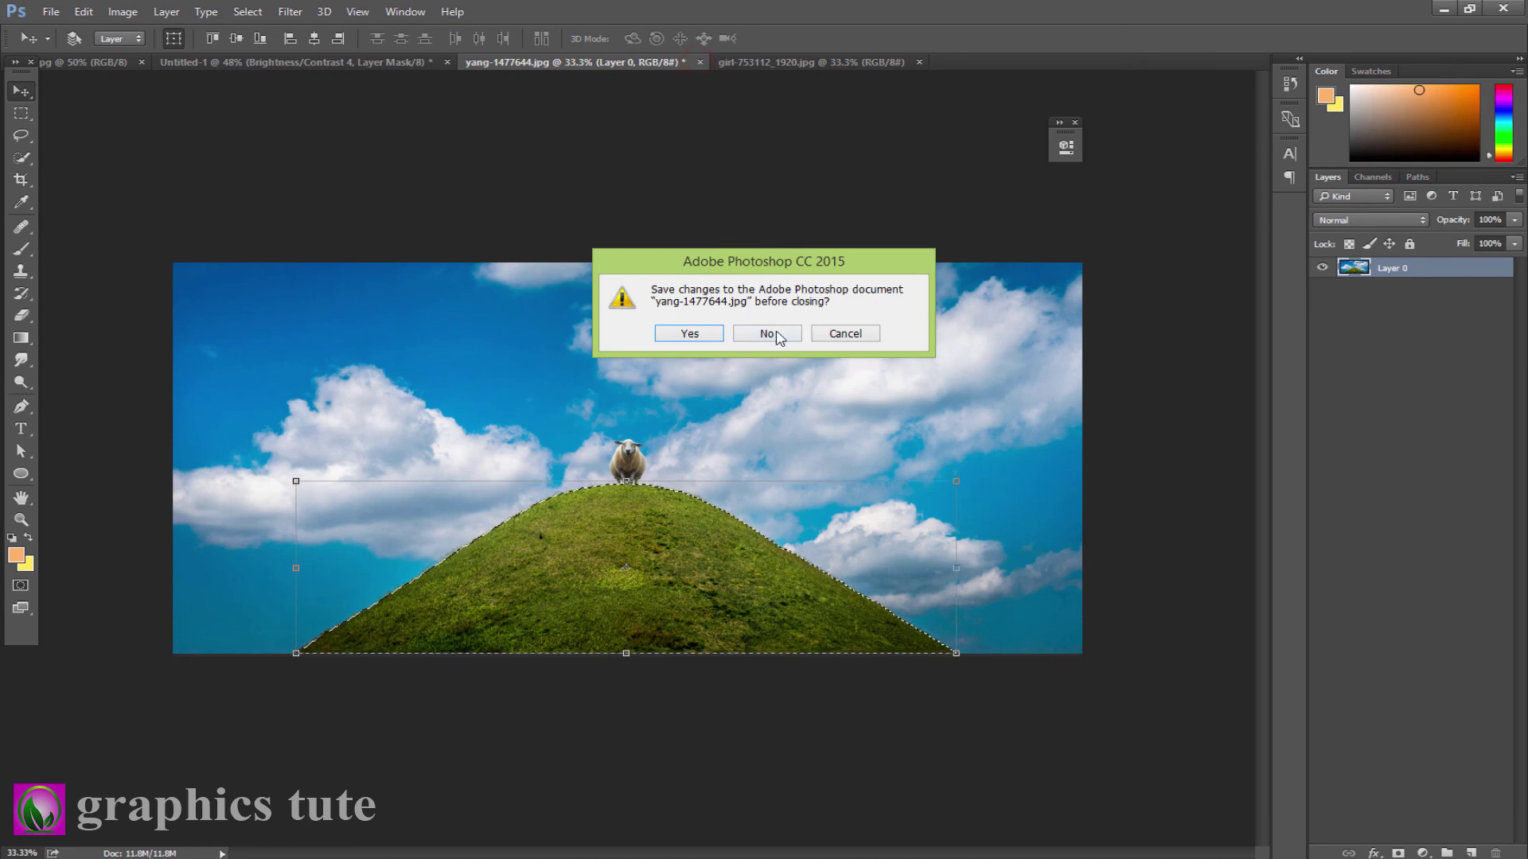
pyautogui.click(770, 333)
pyautogui.click(551, 62)
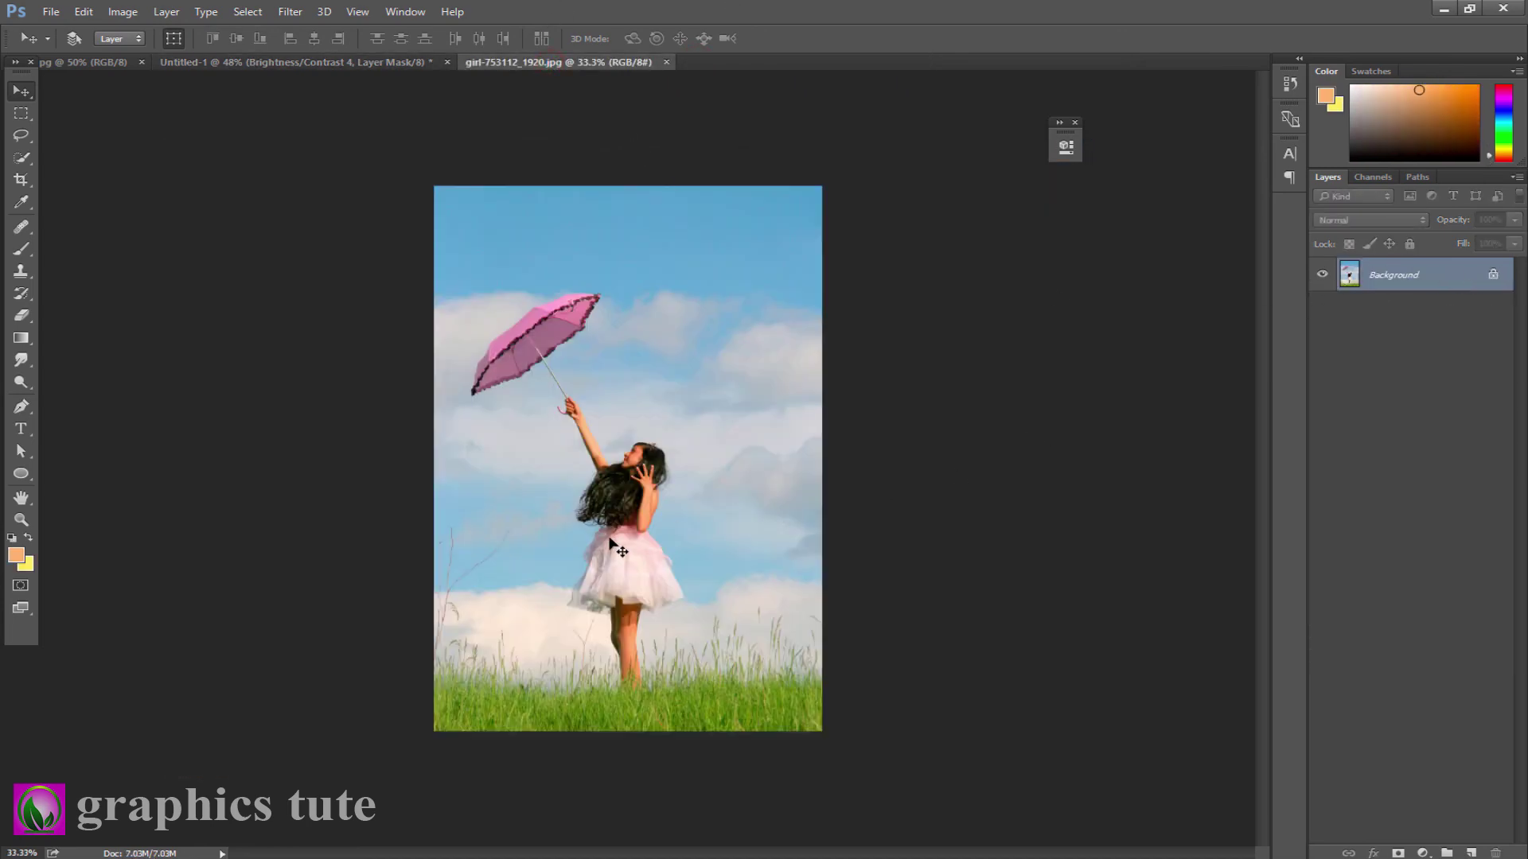
# Zoom in and start a pen path along the umbrella's upper edge to its tip.
pyautogui.press('z')
pyautogui.moveTo(617, 549); pyautogui.dragTo(689, 565)
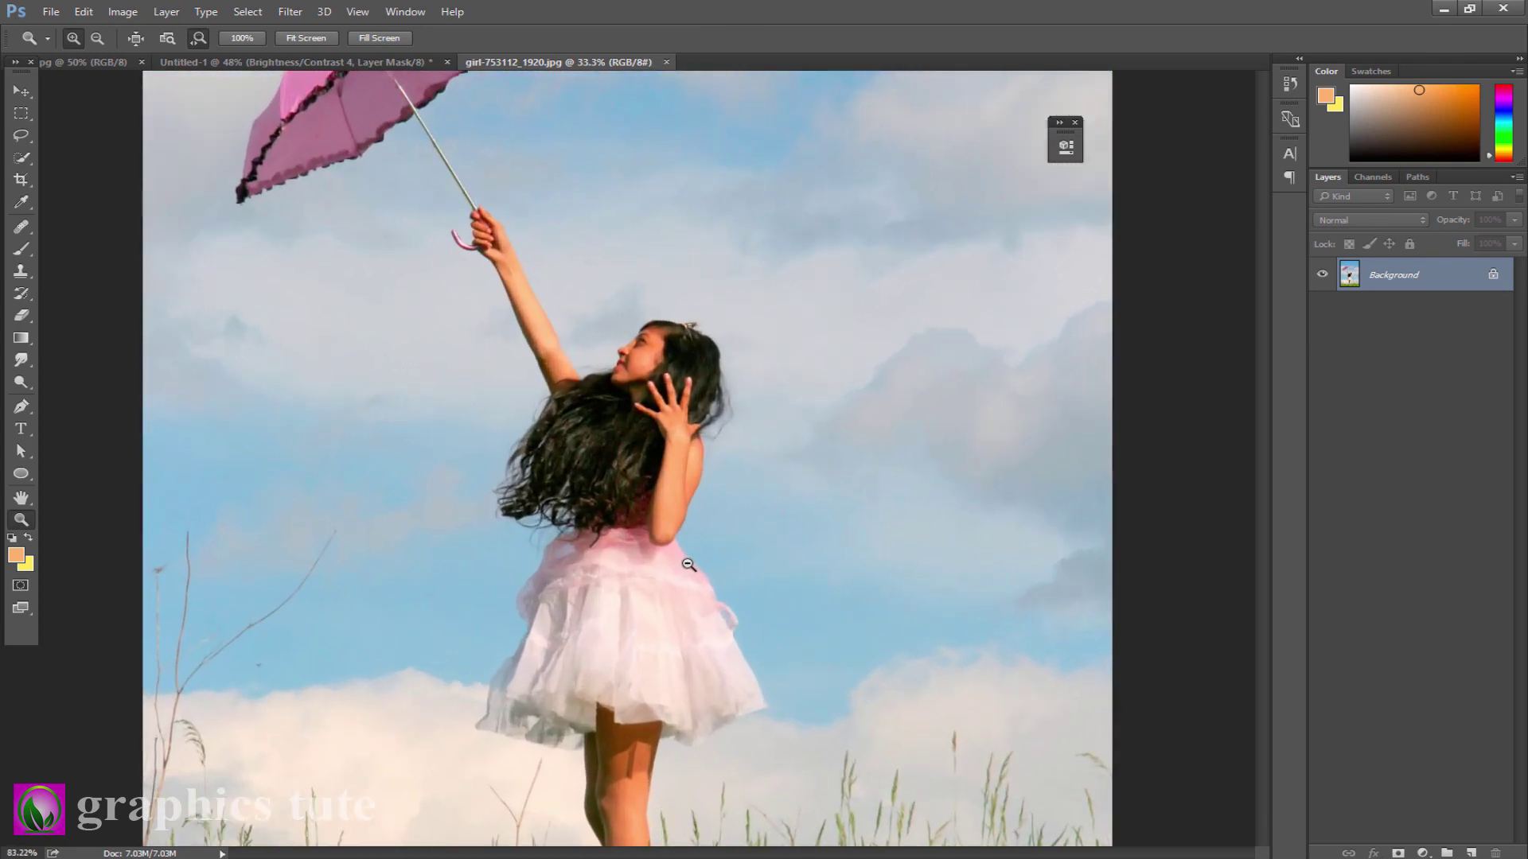
pyautogui.moveTo(599, 615); pyautogui.dragTo(608, 620)
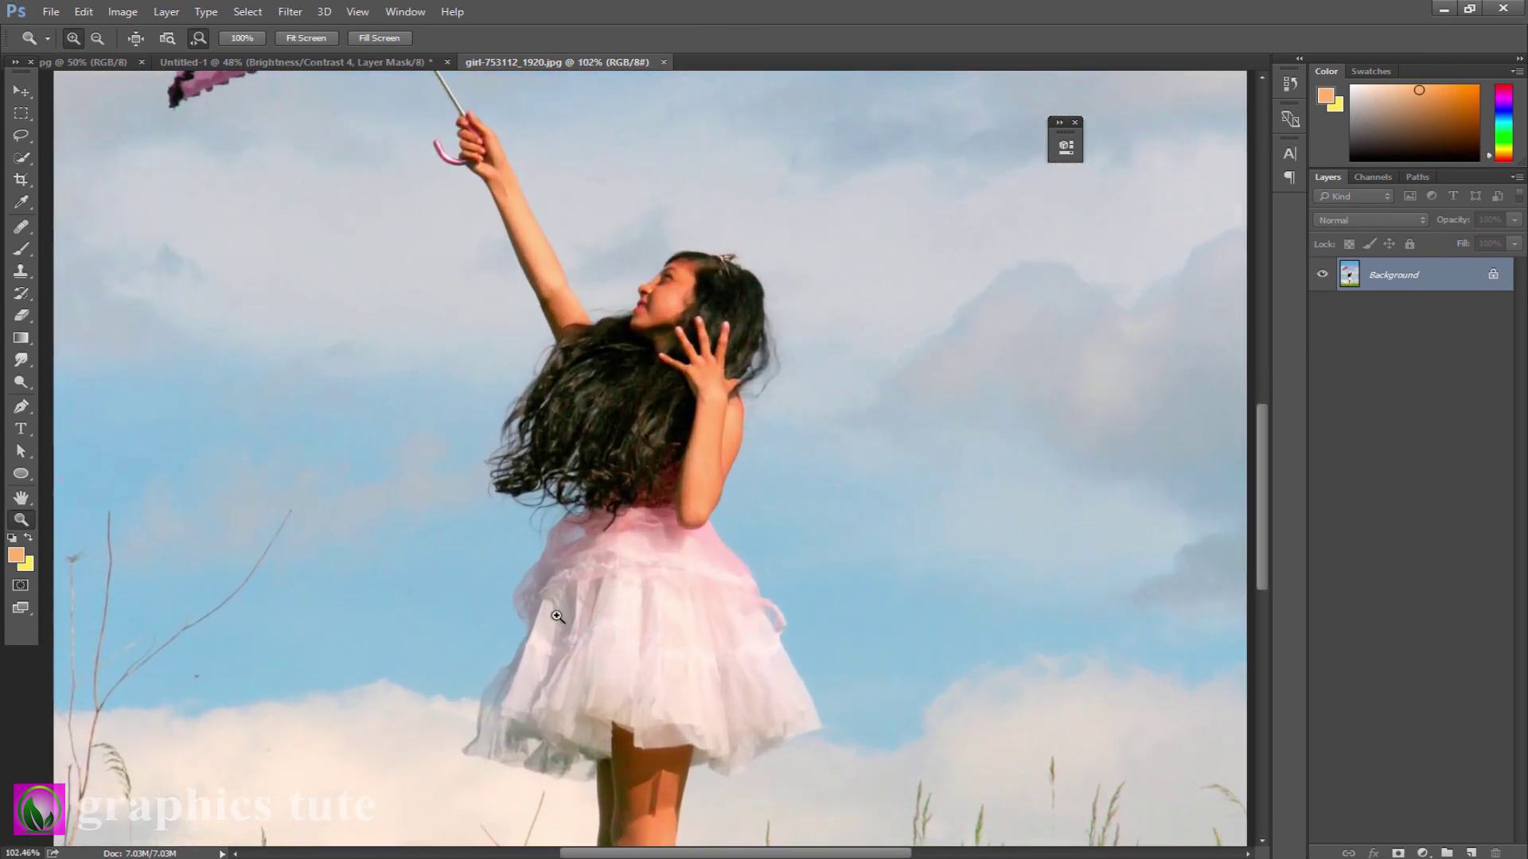
pyautogui.moveTo(549, 248); pyautogui.dragTo(522, 549)
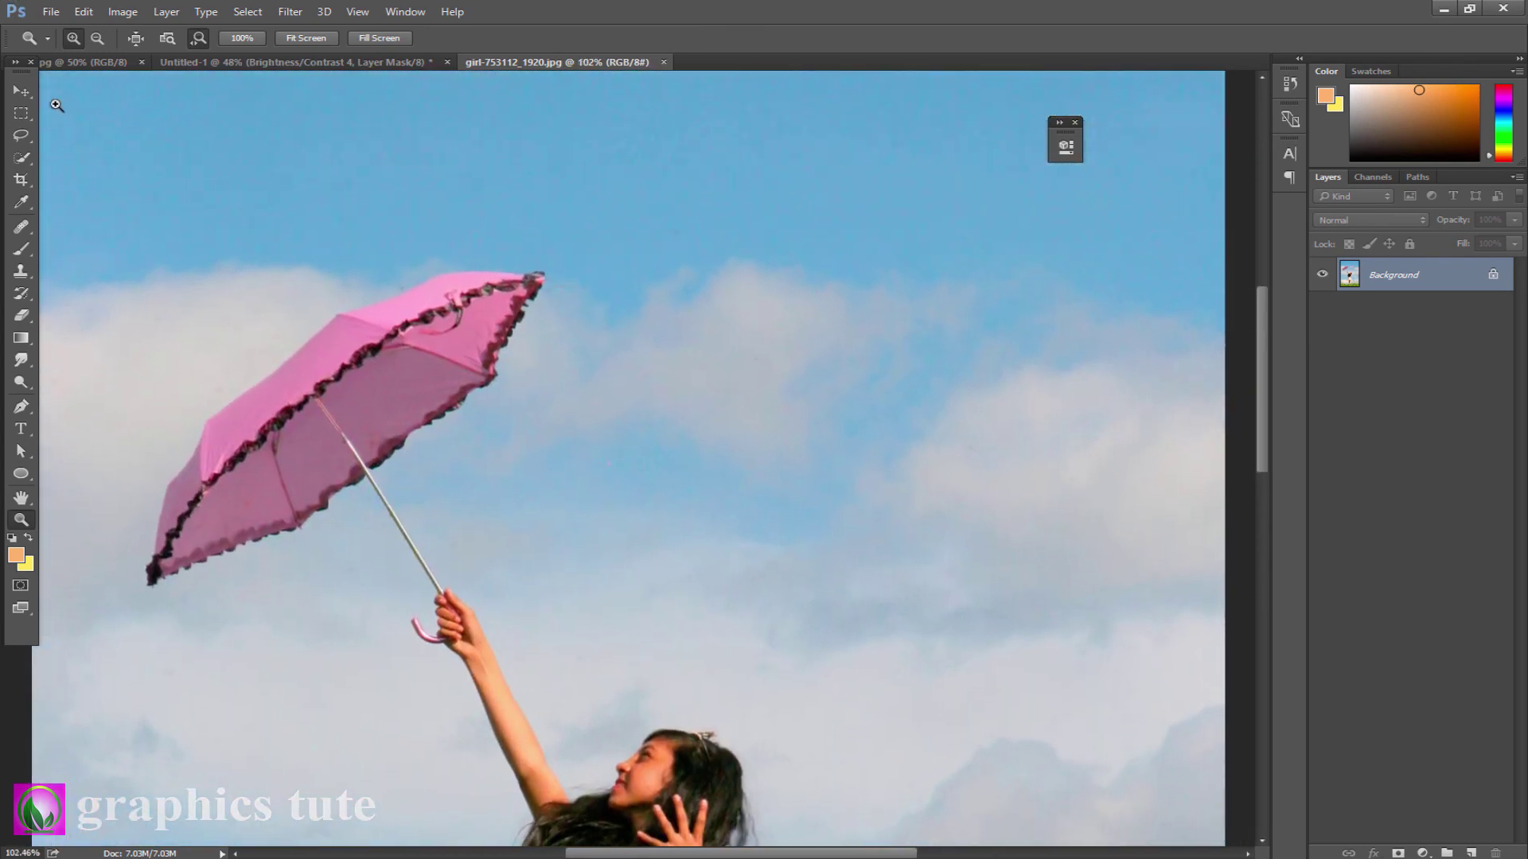
pyautogui.click(22, 410)
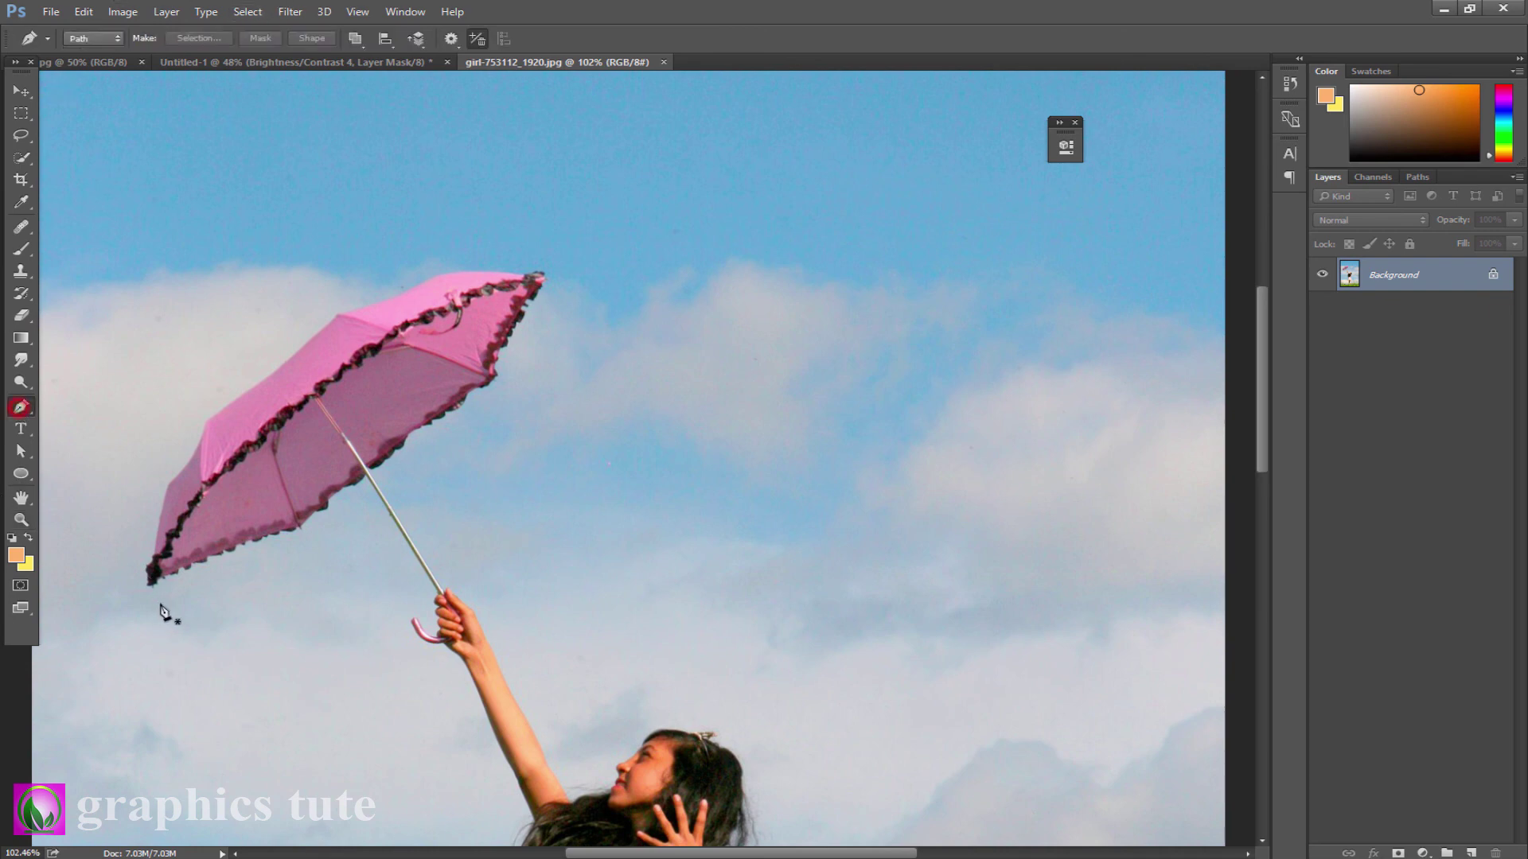
pyautogui.click(149, 569)
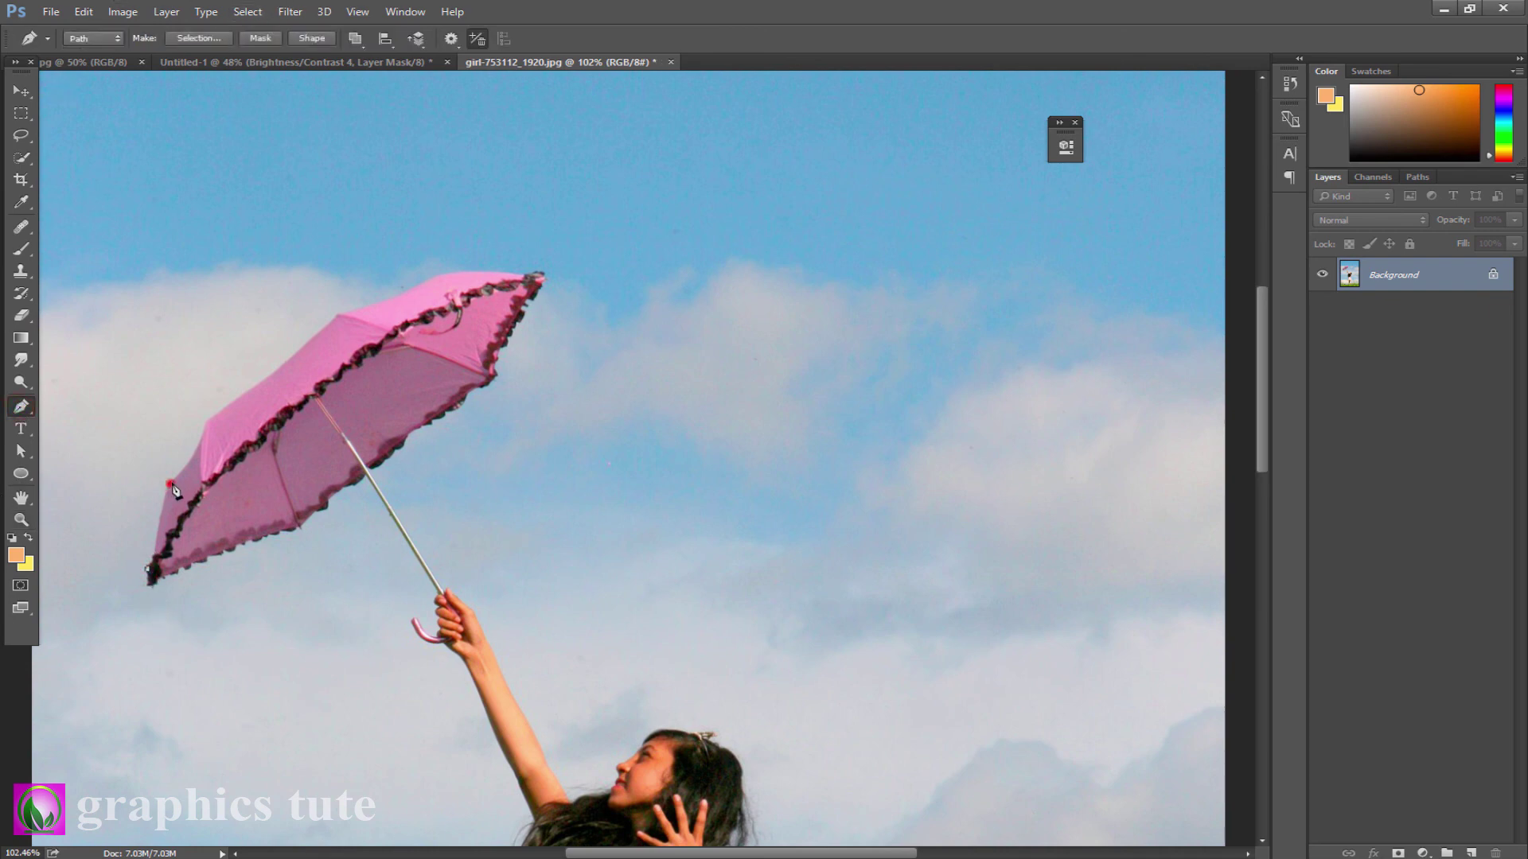
pyautogui.moveTo(170, 483); pyautogui.dragTo(184, 475)
pyautogui.click(204, 431)
pyautogui.click(275, 374)
pyautogui.click(341, 314)
pyautogui.click(409, 288)
pyautogui.click(539, 278)
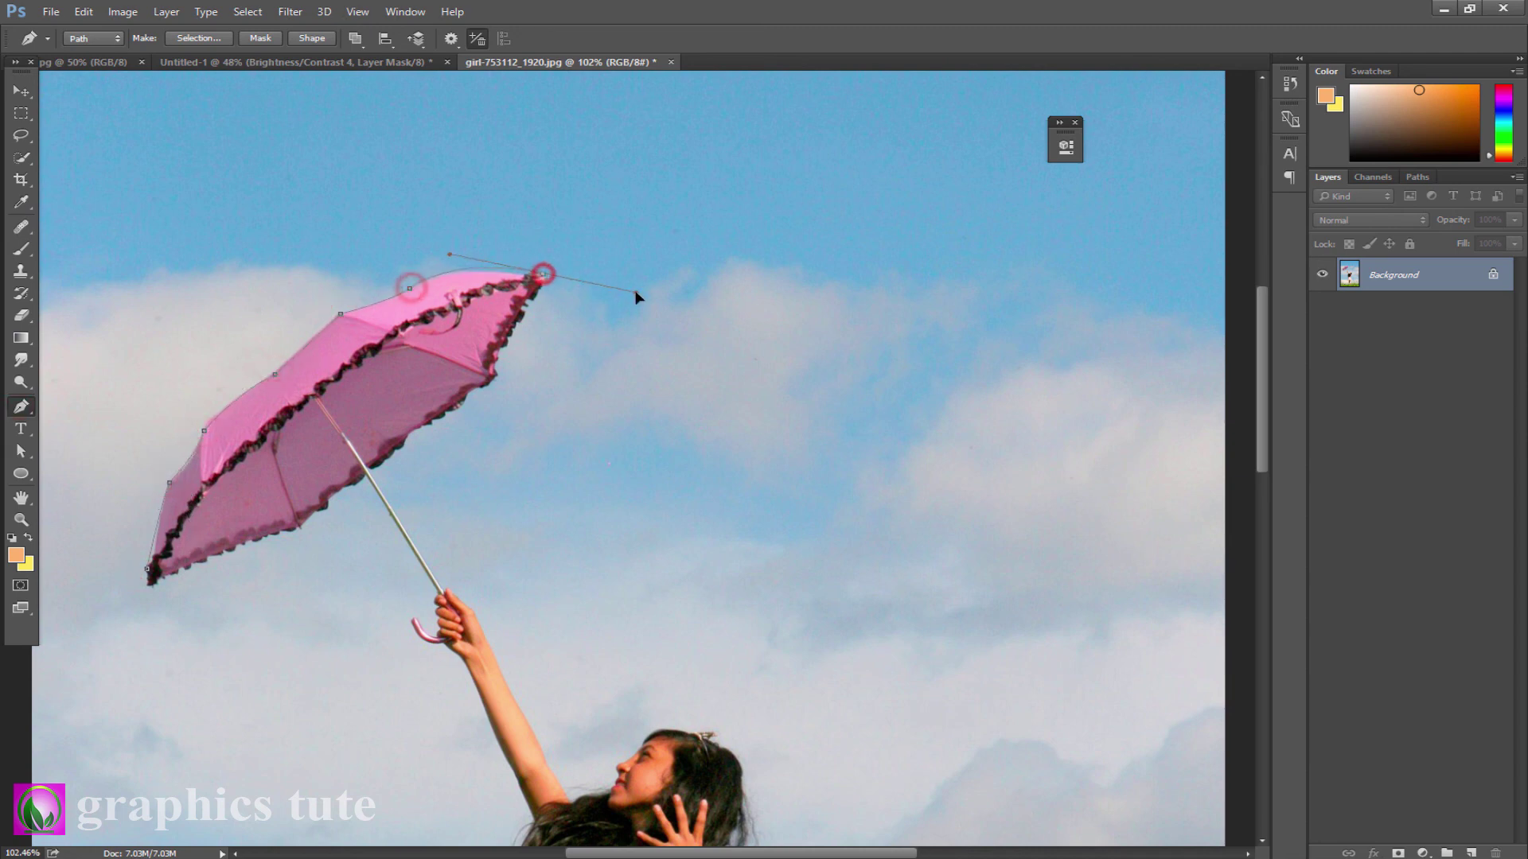
# Trace the umbrella's ruffled lower edge, then down toward the raised hand and forearm.
pyautogui.click(526, 313)
pyautogui.click(507, 342)
pyautogui.click(489, 378)
pyautogui.click(454, 406)
pyautogui.click(393, 451)
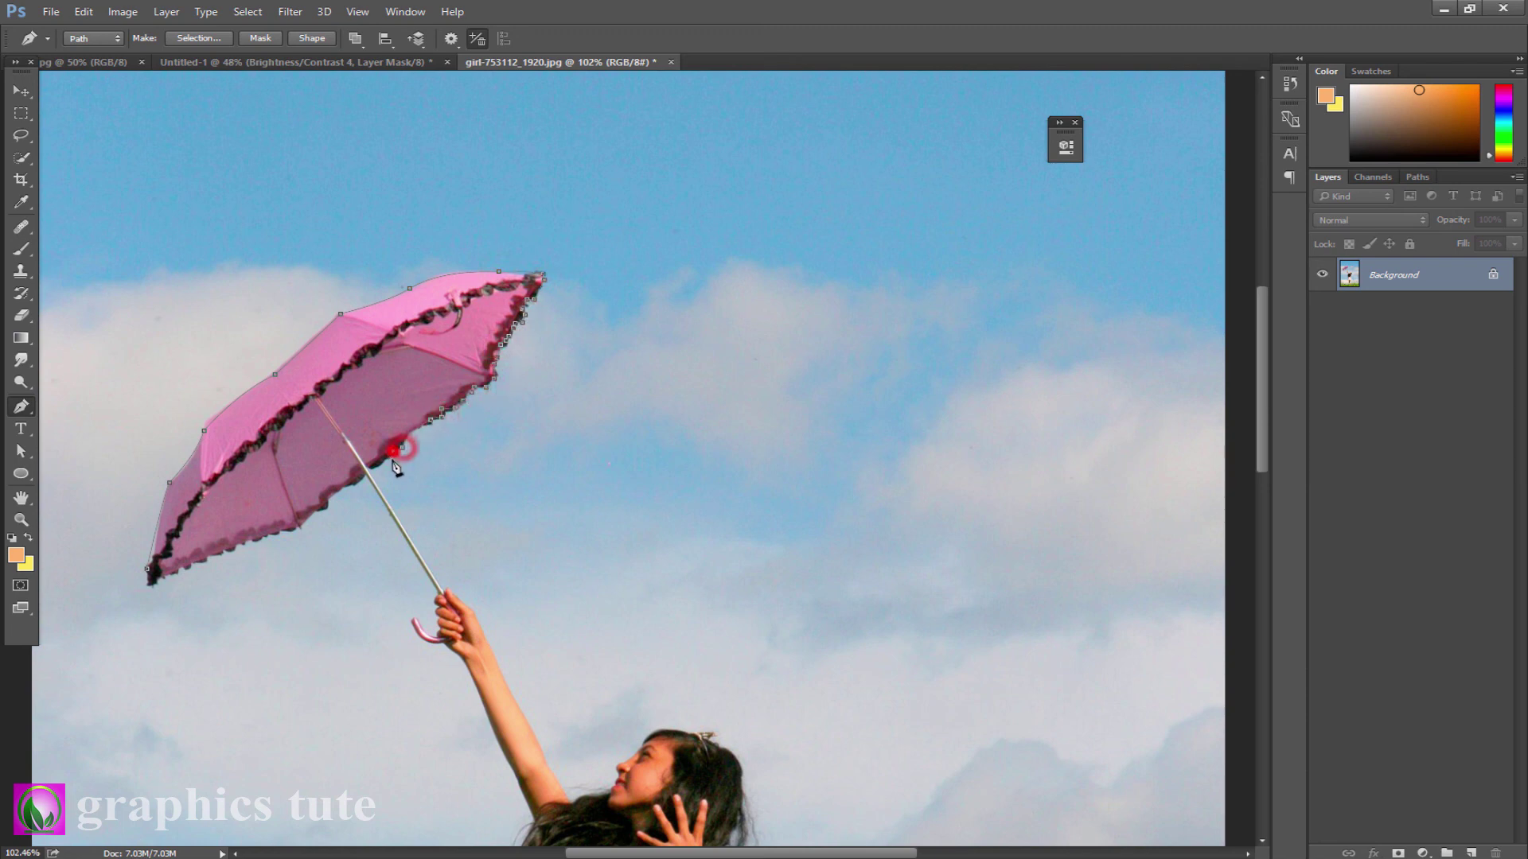
pyautogui.click(444, 590)
pyautogui.hotkey('ctrl', 'z')
pyautogui.click(473, 610)
pyautogui.click(495, 659)
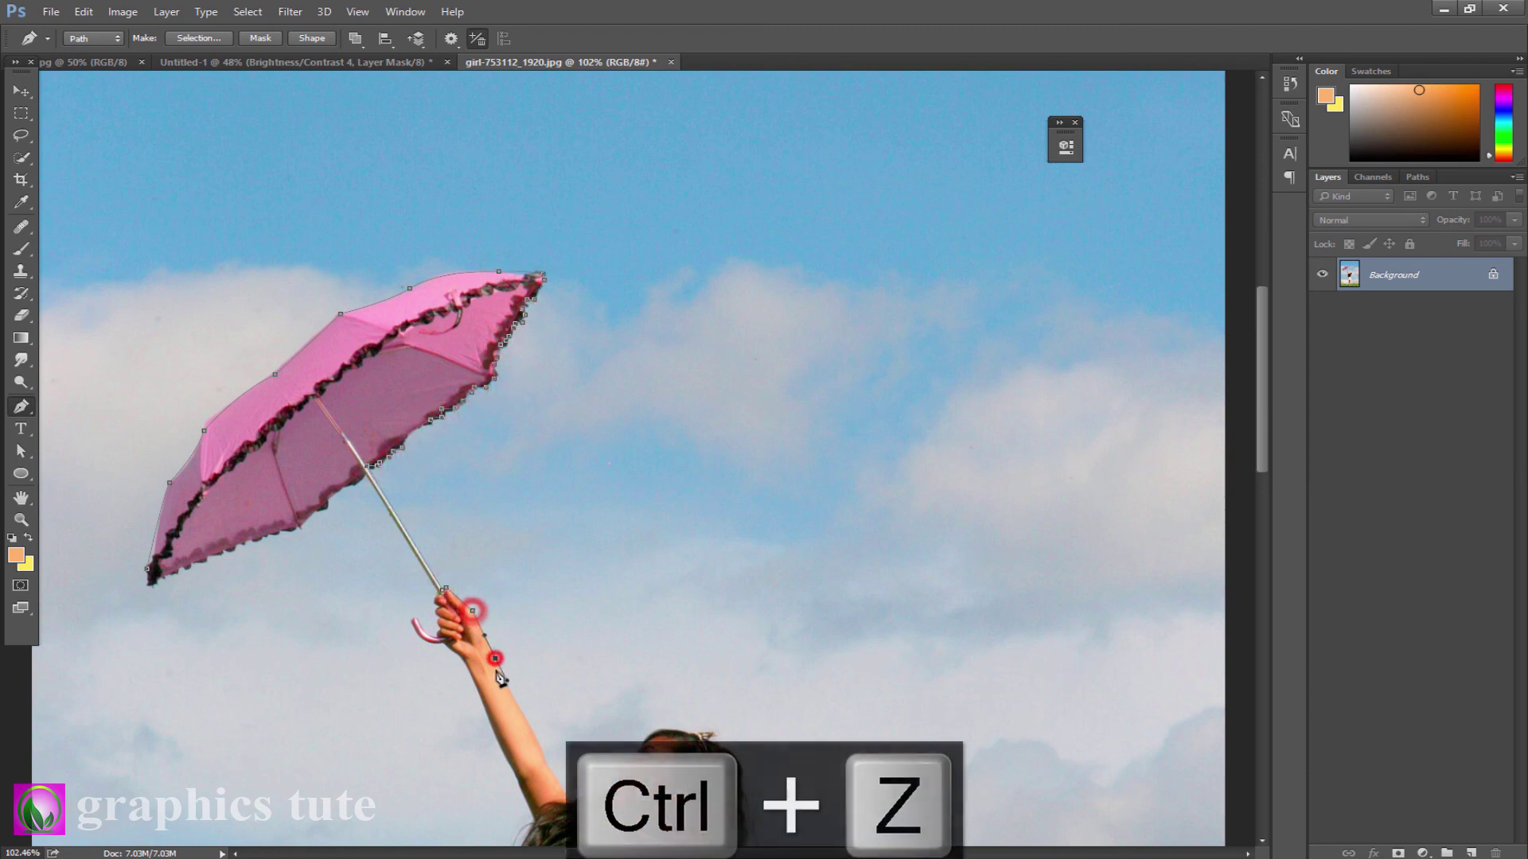
pyautogui.click(535, 739)
pyautogui.click(547, 766)
pyautogui.click(561, 796)
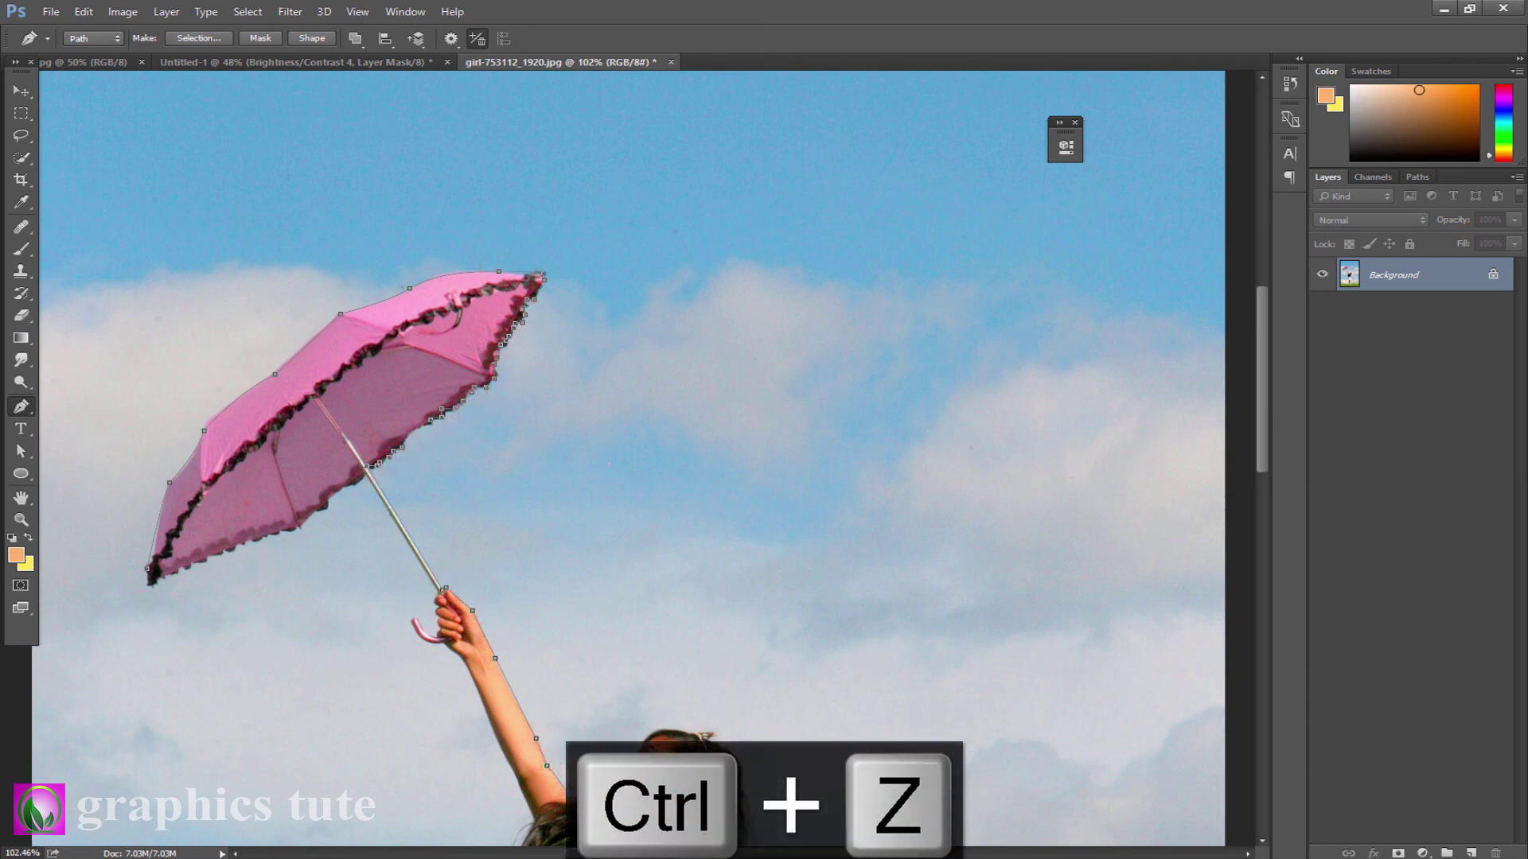
# Continue the path down the arm, along the dress edge and the skirt hem.
pyautogui.scroll(-5, 678, 736)
pyautogui.scroll(2, 608, 400)
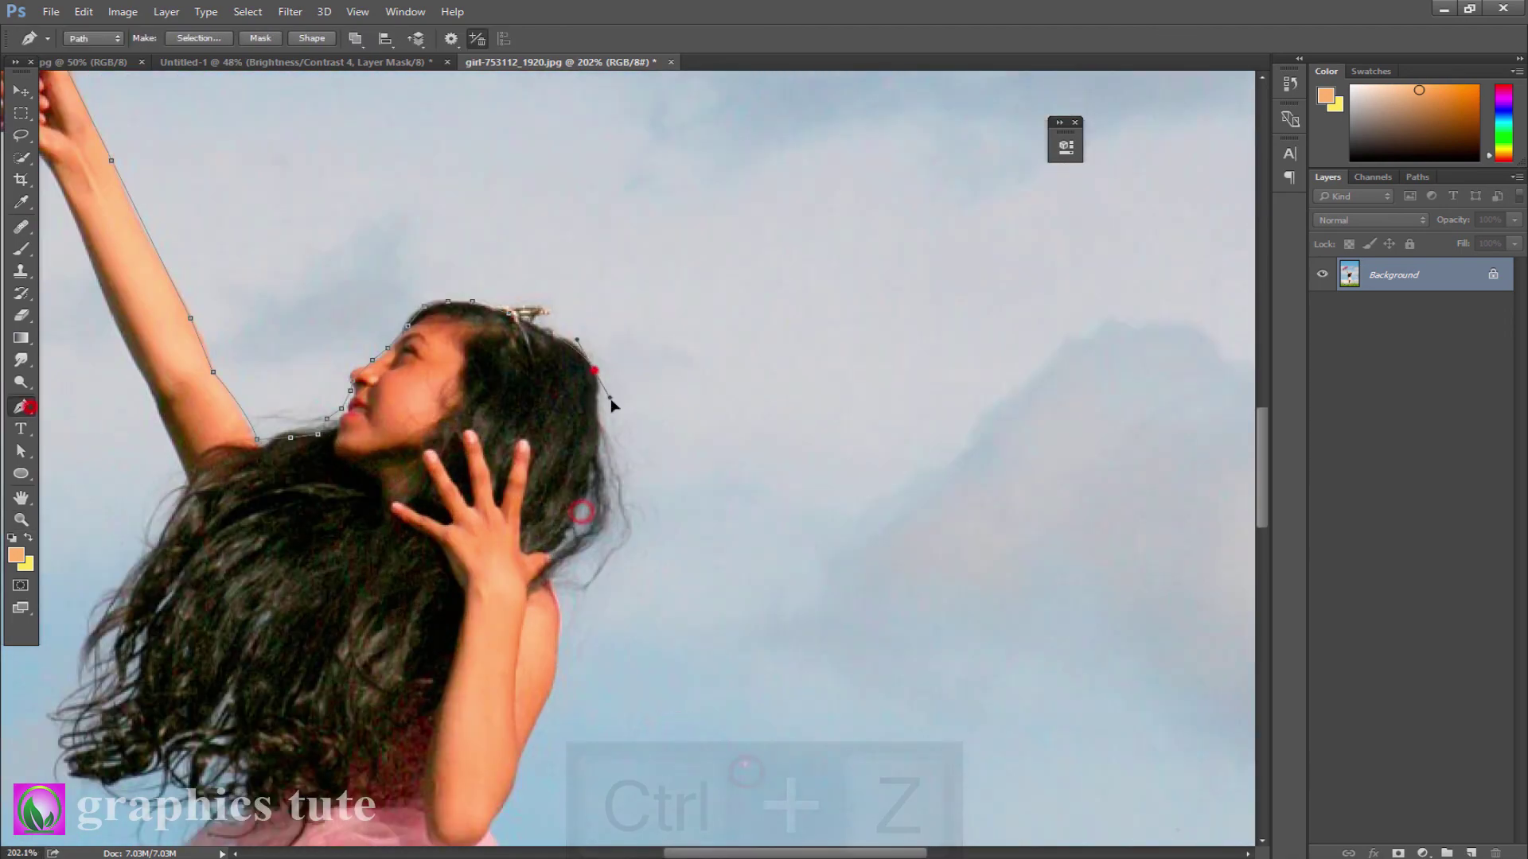
pyautogui.moveTo(599, 538); pyautogui.dragTo(643, 404)
pyautogui.click(647, 560)
pyautogui.moveTo(658, 509); pyautogui.dragTo(771, 382)
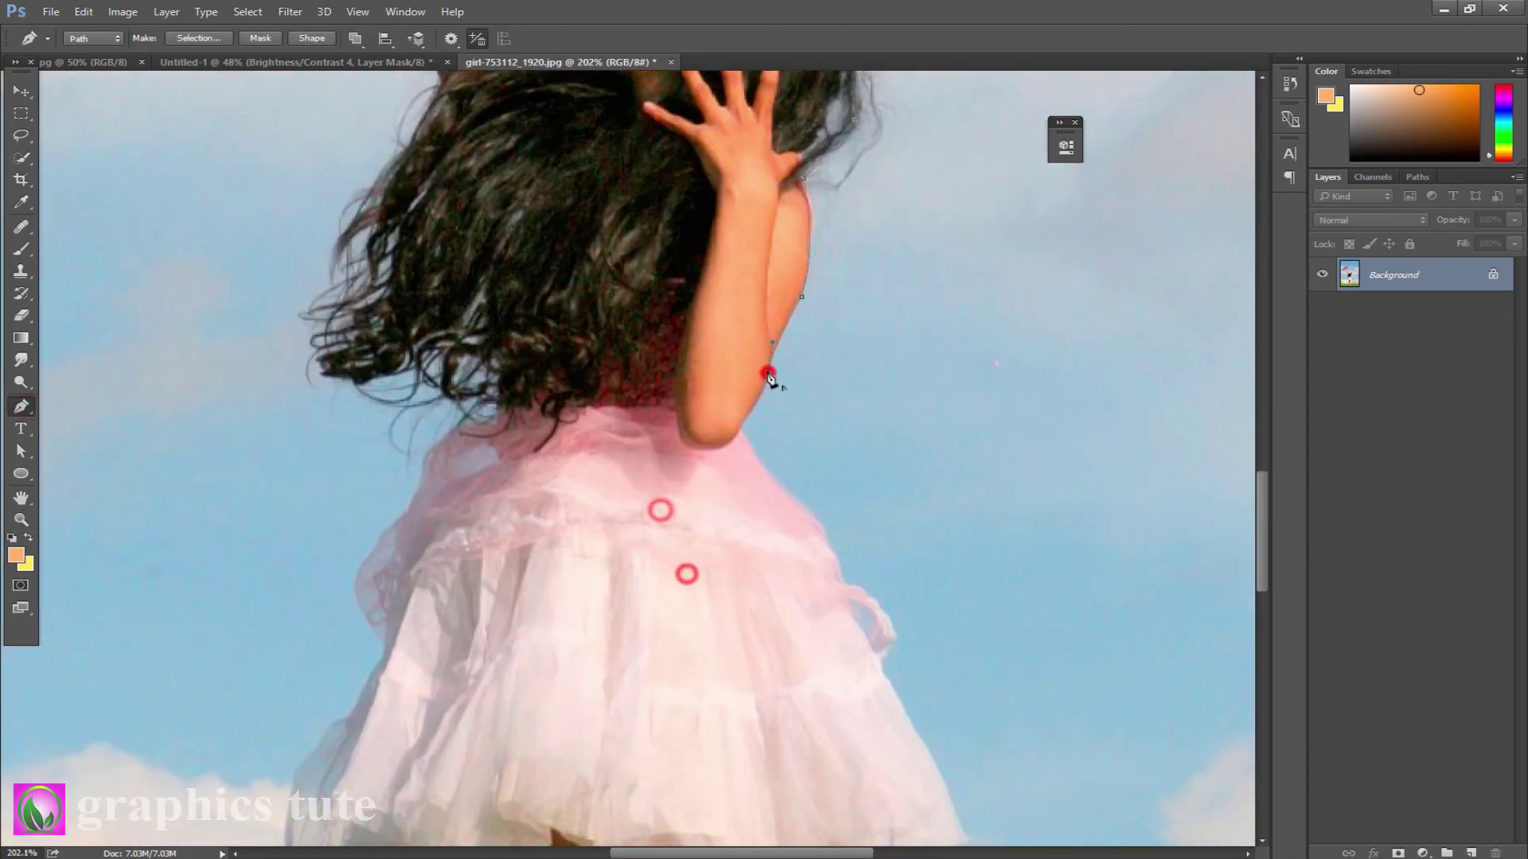
pyautogui.click(762, 416)
pyautogui.moveTo(870, 523); pyautogui.dragTo(700, 295)
pyautogui.moveTo(705, 377); pyautogui.dragTo(710, 383)
pyautogui.click(789, 523)
pyautogui.moveTo(791, 541); pyautogui.dragTo(784, 267)
pyautogui.click(813, 330)
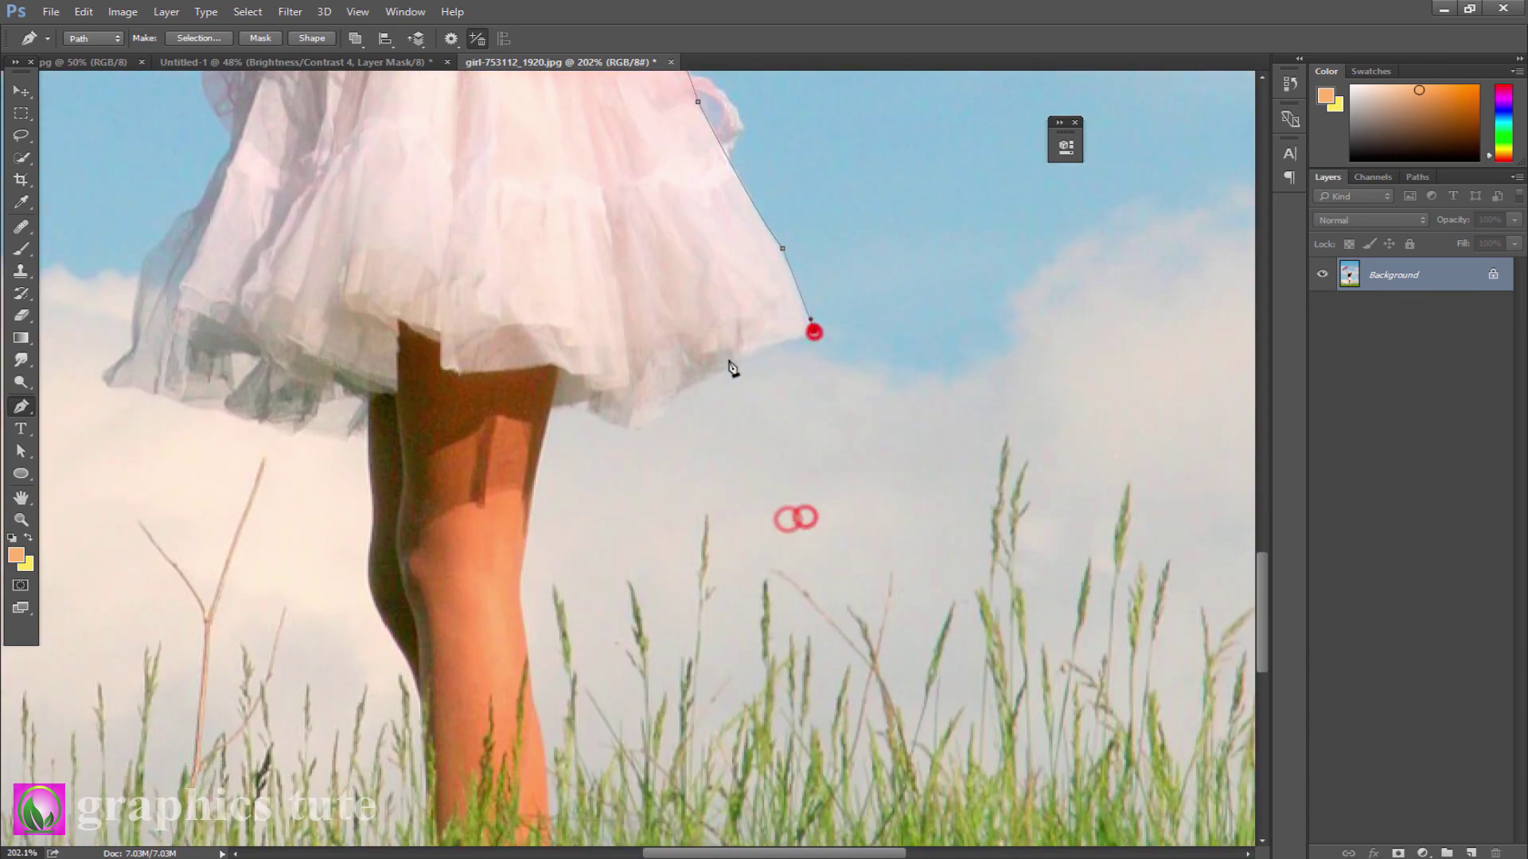
pyautogui.click(729, 359)
pyautogui.click(677, 396)
# Trace down the right leg and along the grass at the girl's feet.
pyautogui.moveTo(610, 421)
pyautogui.mouseDown()
pyautogui.moveTo(589, 406)
pyautogui.moveTo(692, 258)
pyautogui.mouseUp()
pyautogui.click(552, 404)
pyautogui.click(618, 359)
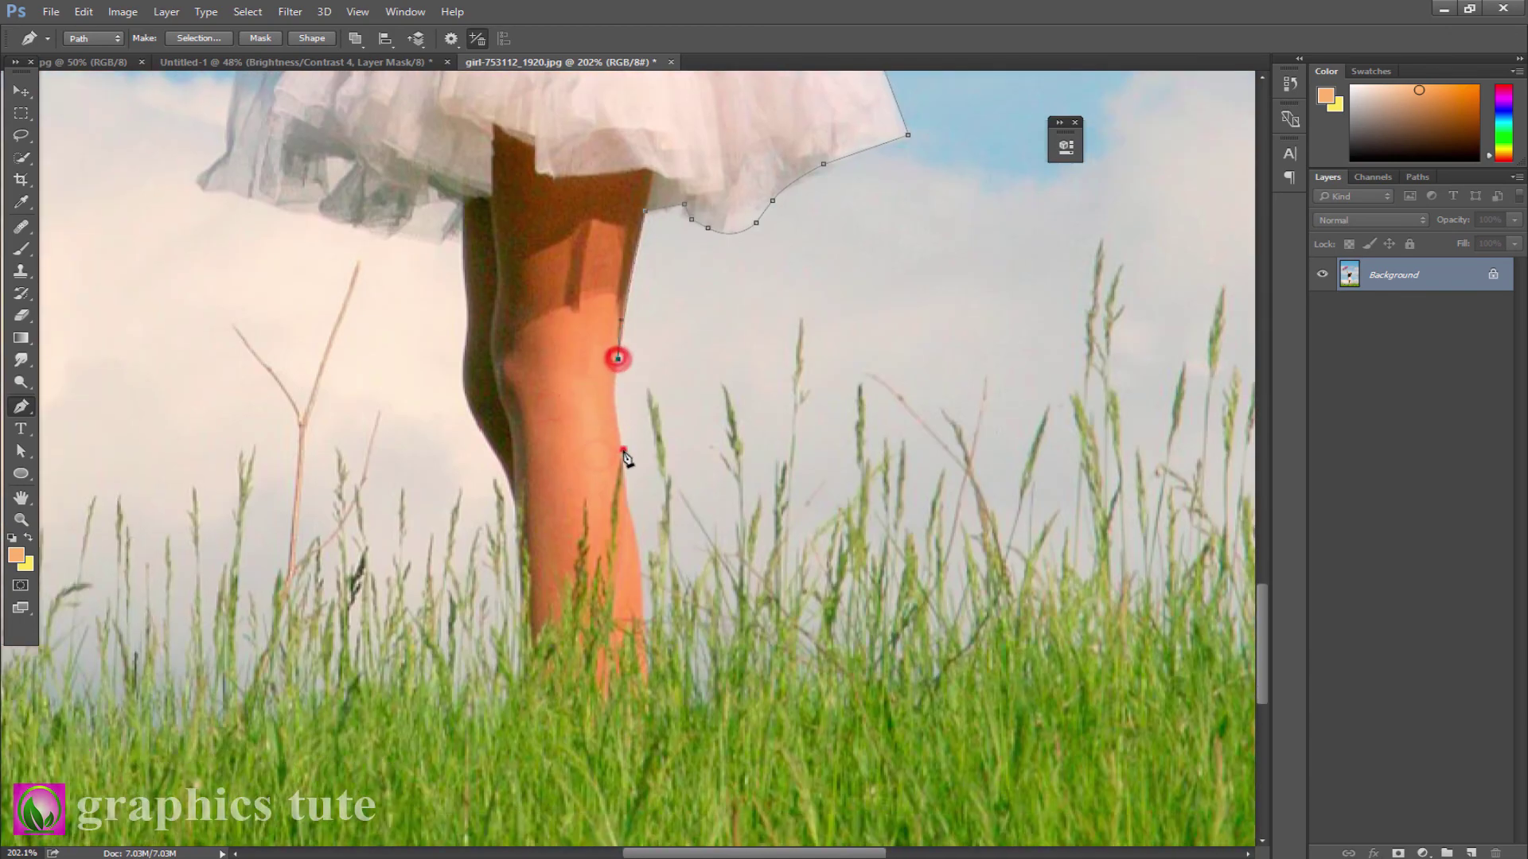
pyautogui.click(623, 449)
pyautogui.click(635, 540)
pyautogui.moveTo(654, 665); pyautogui.dragTo(663, 707)
pyautogui.click(659, 724)
pyautogui.click(535, 723)
pyautogui.click(526, 649)
# Trace up the left leg, along the left skirt hem and up the skirt's left edge.
pyautogui.click(515, 510)
pyautogui.click(489, 444)
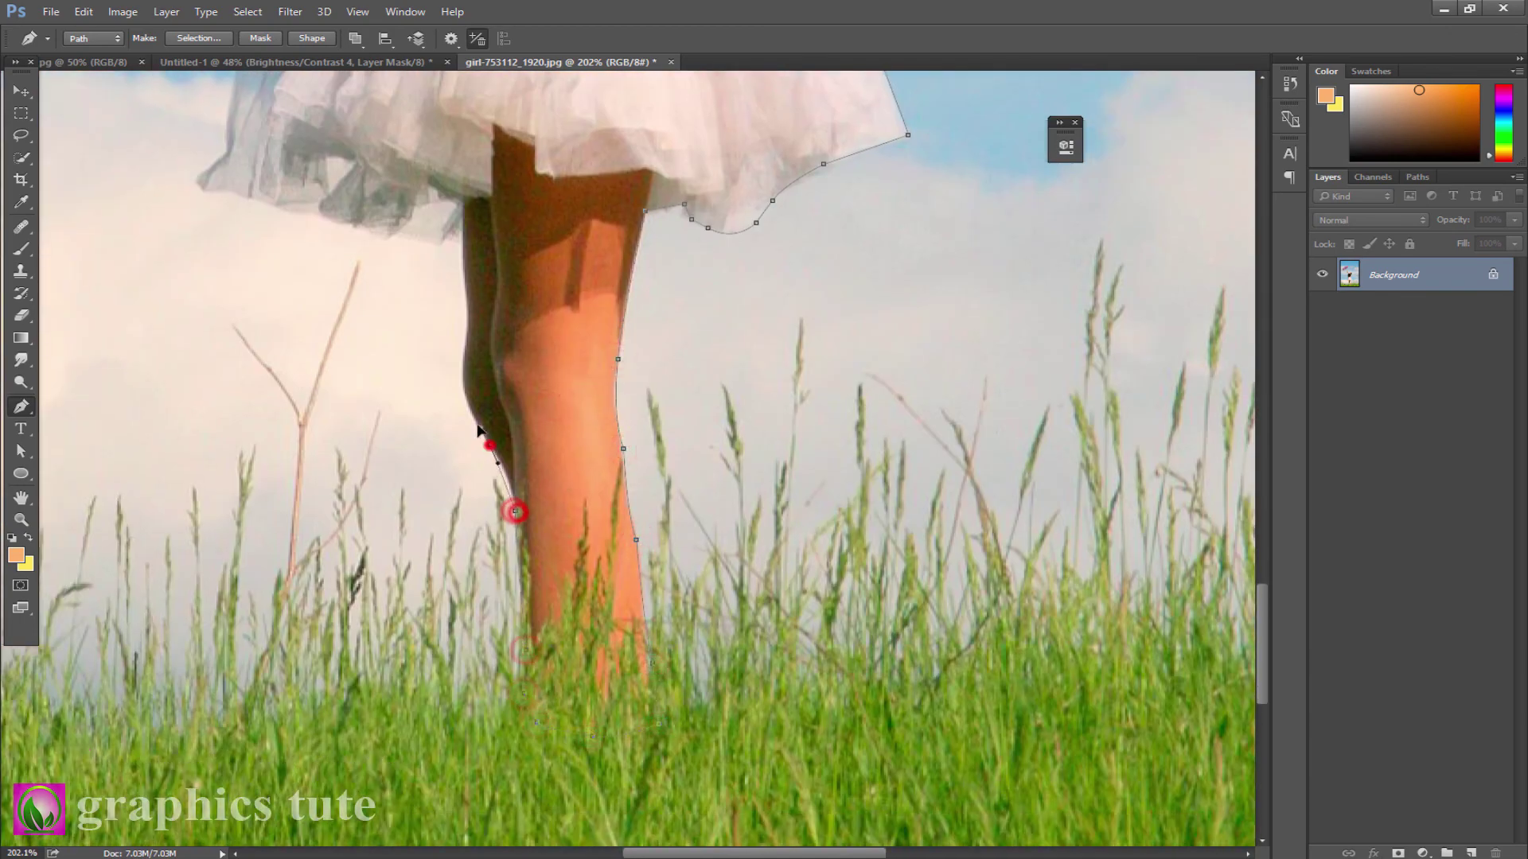
pyautogui.click(464, 321)
pyautogui.click(460, 246)
pyautogui.click(397, 234)
pyautogui.click(287, 211)
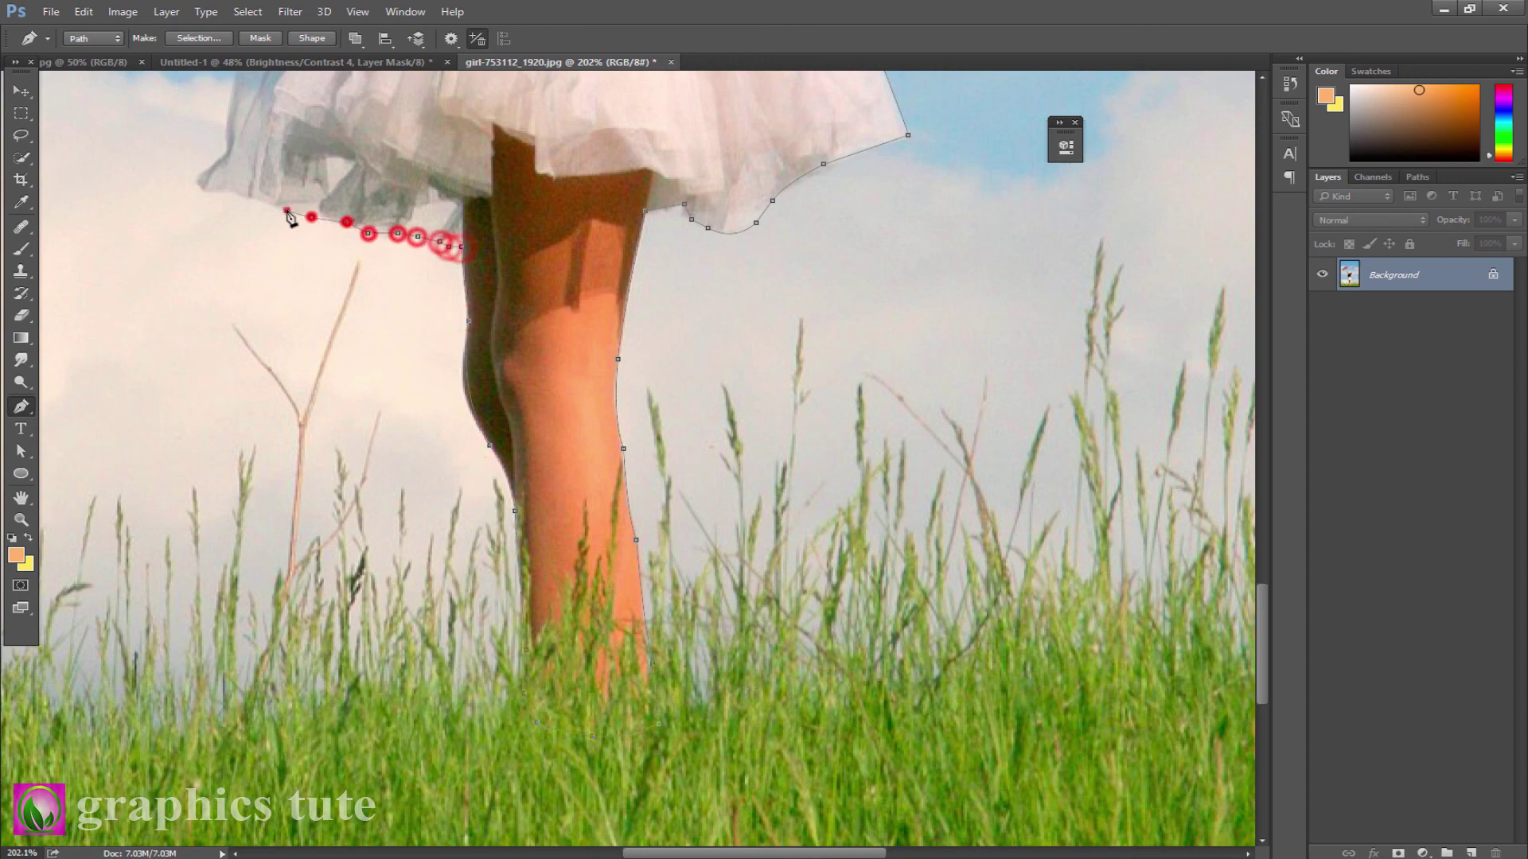
pyautogui.click(563, 681)
pyautogui.click(540, 638)
pyautogui.moveTo(578, 516); pyautogui.dragTo(622, 500)
pyautogui.click(606, 498)
pyautogui.click(639, 430)
pyautogui.click(618, 350)
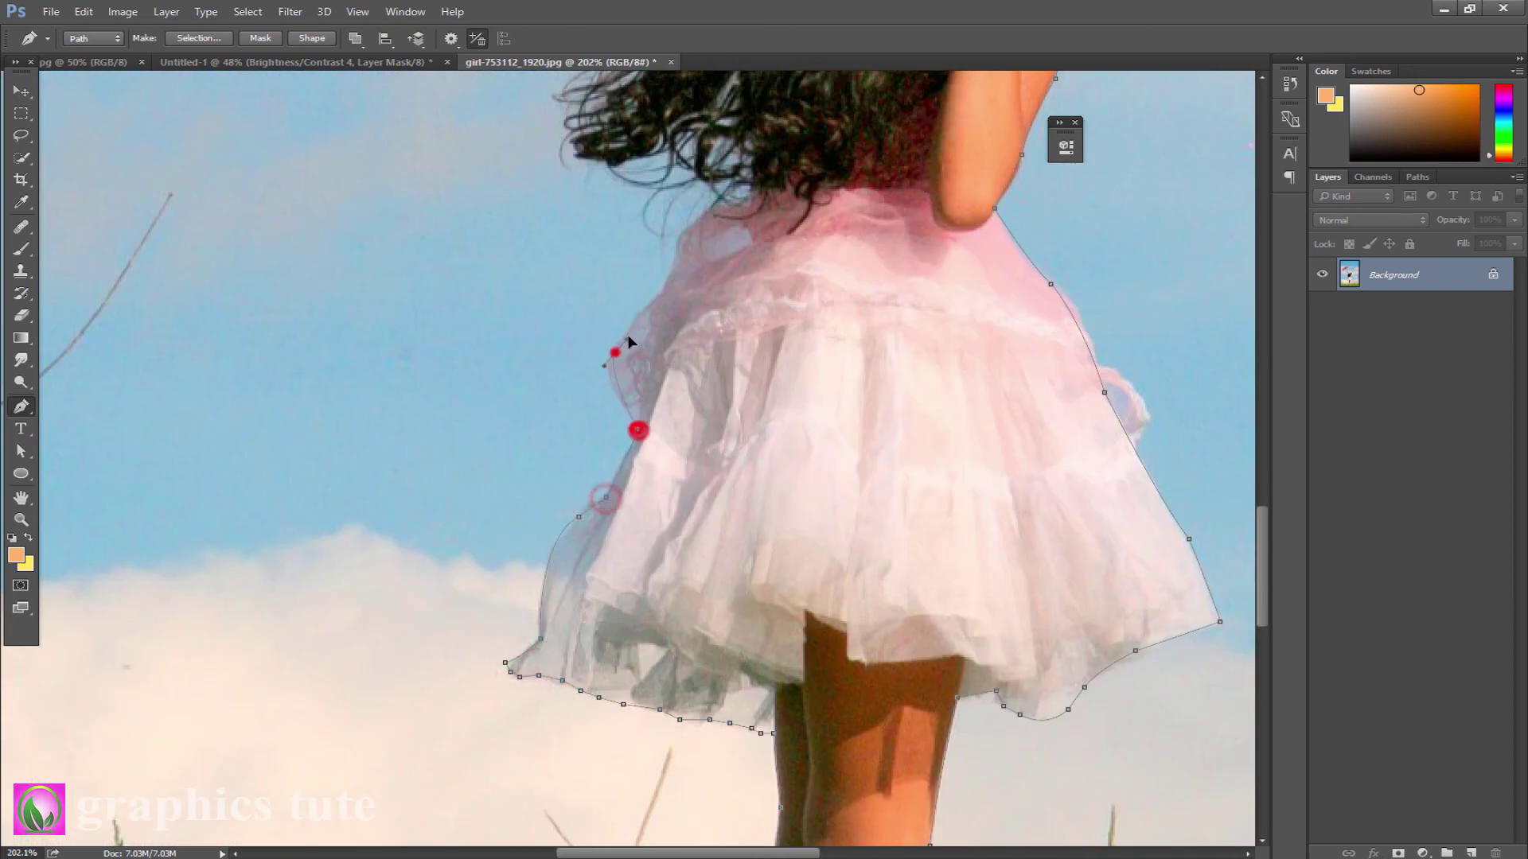
# Trace around the hair and up the raised arm's left edge.
pyautogui.moveTo(731, 352); pyautogui.dragTo(708, 677)
pyautogui.click(640, 610)
pyautogui.click(657, 559)
pyautogui.click(698, 521)
pyautogui.click(629, 509)
pyautogui.click(549, 438)
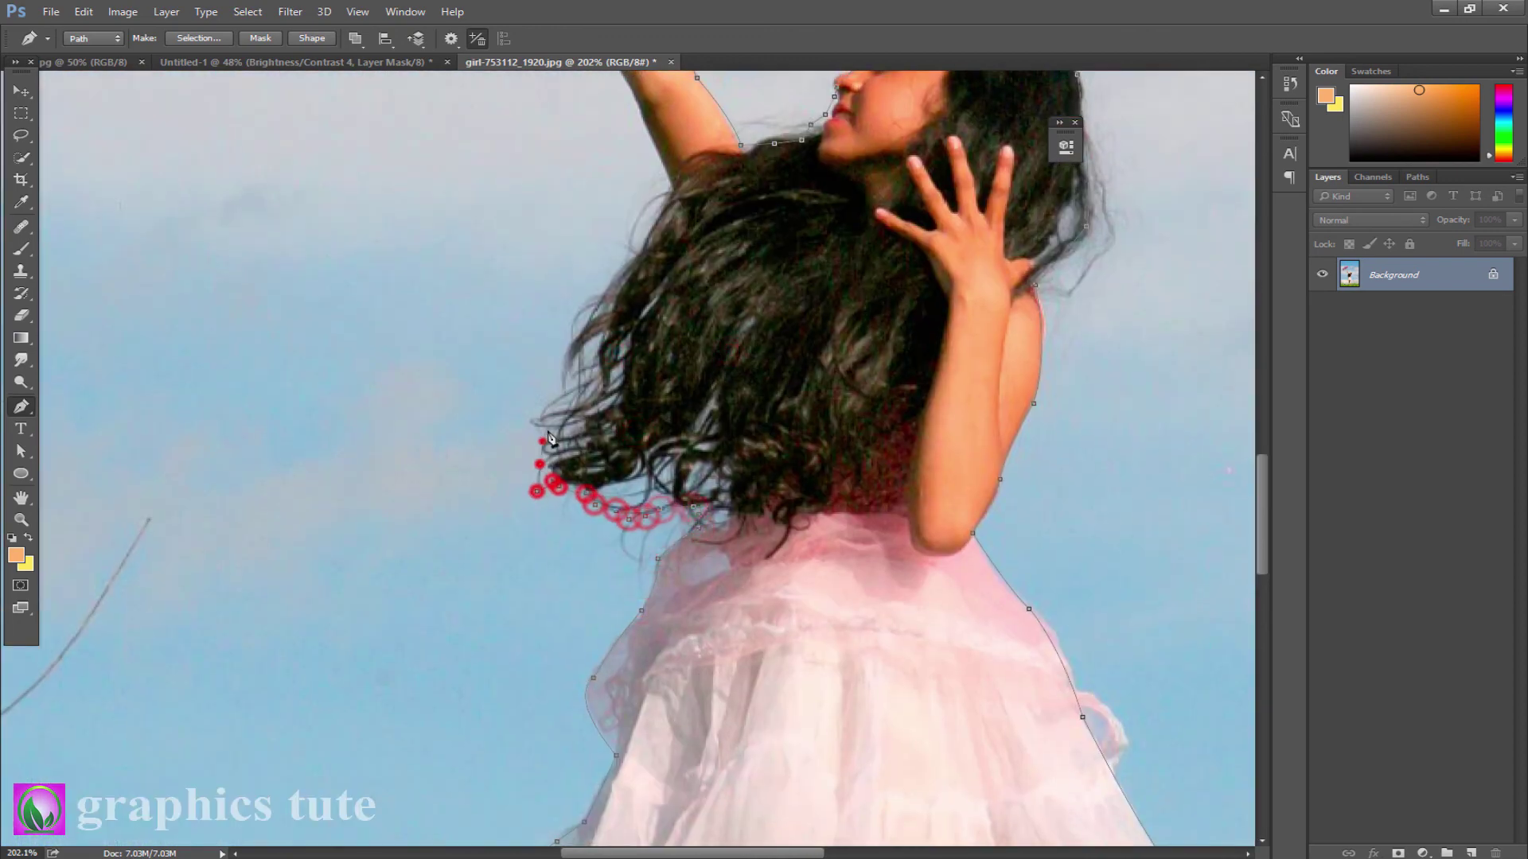
pyautogui.click(573, 366)
pyautogui.click(611, 284)
pyautogui.moveTo(678, 206); pyautogui.dragTo(729, 650)
pyautogui.click(659, 504)
pyautogui.click(644, 463)
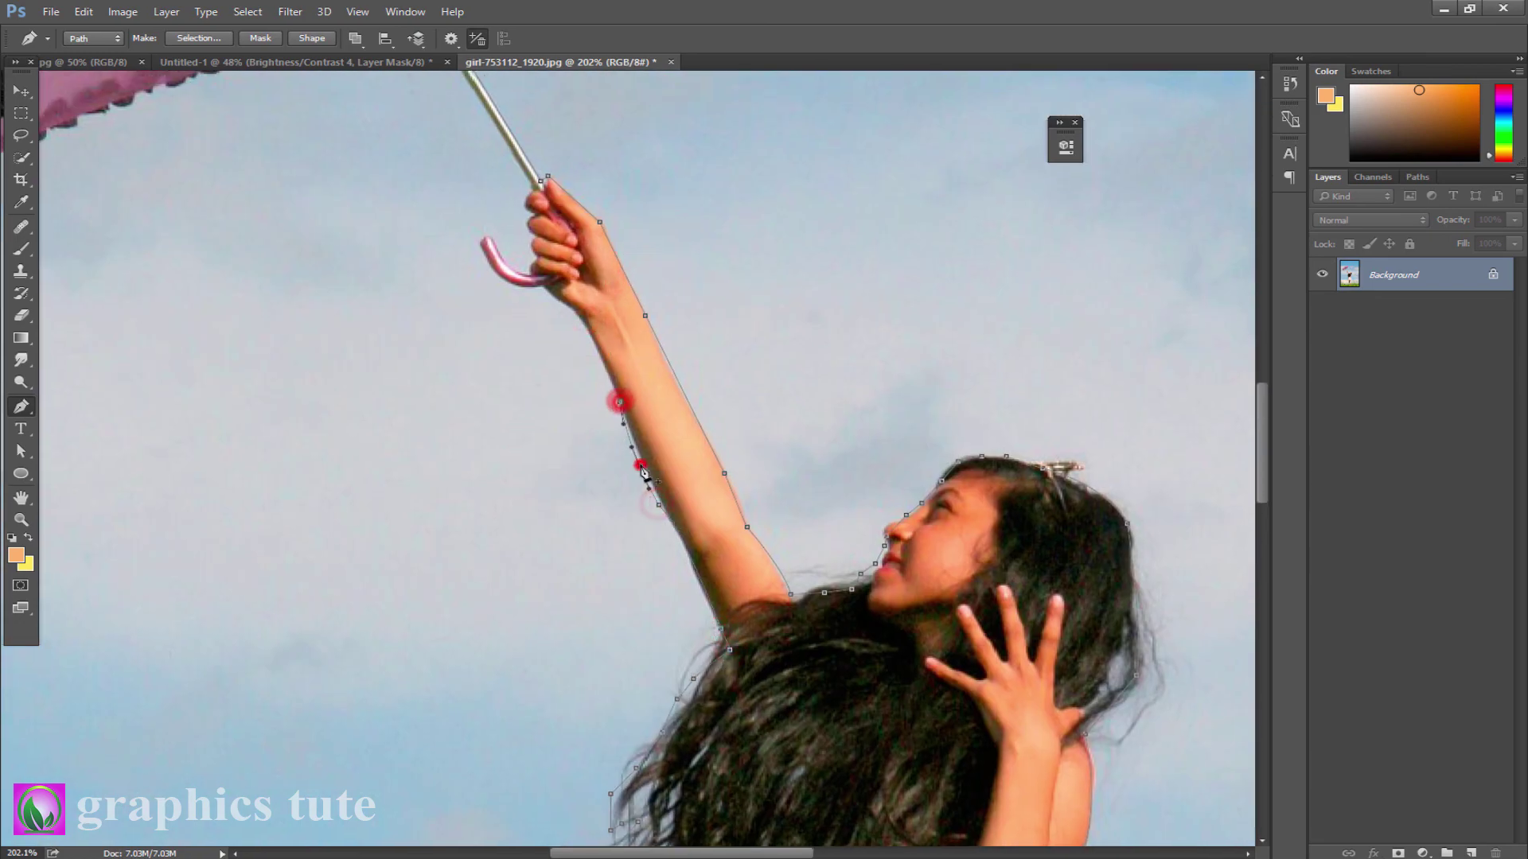
pyautogui.click(619, 402)
pyautogui.click(588, 328)
# Wrap the path around the curved handle and along the umbrella's lower ruffled edge.
pyautogui.moveTo(543, 294); pyautogui.dragTo(629, 588)
pyautogui.click(603, 573)
pyautogui.click(563, 537)
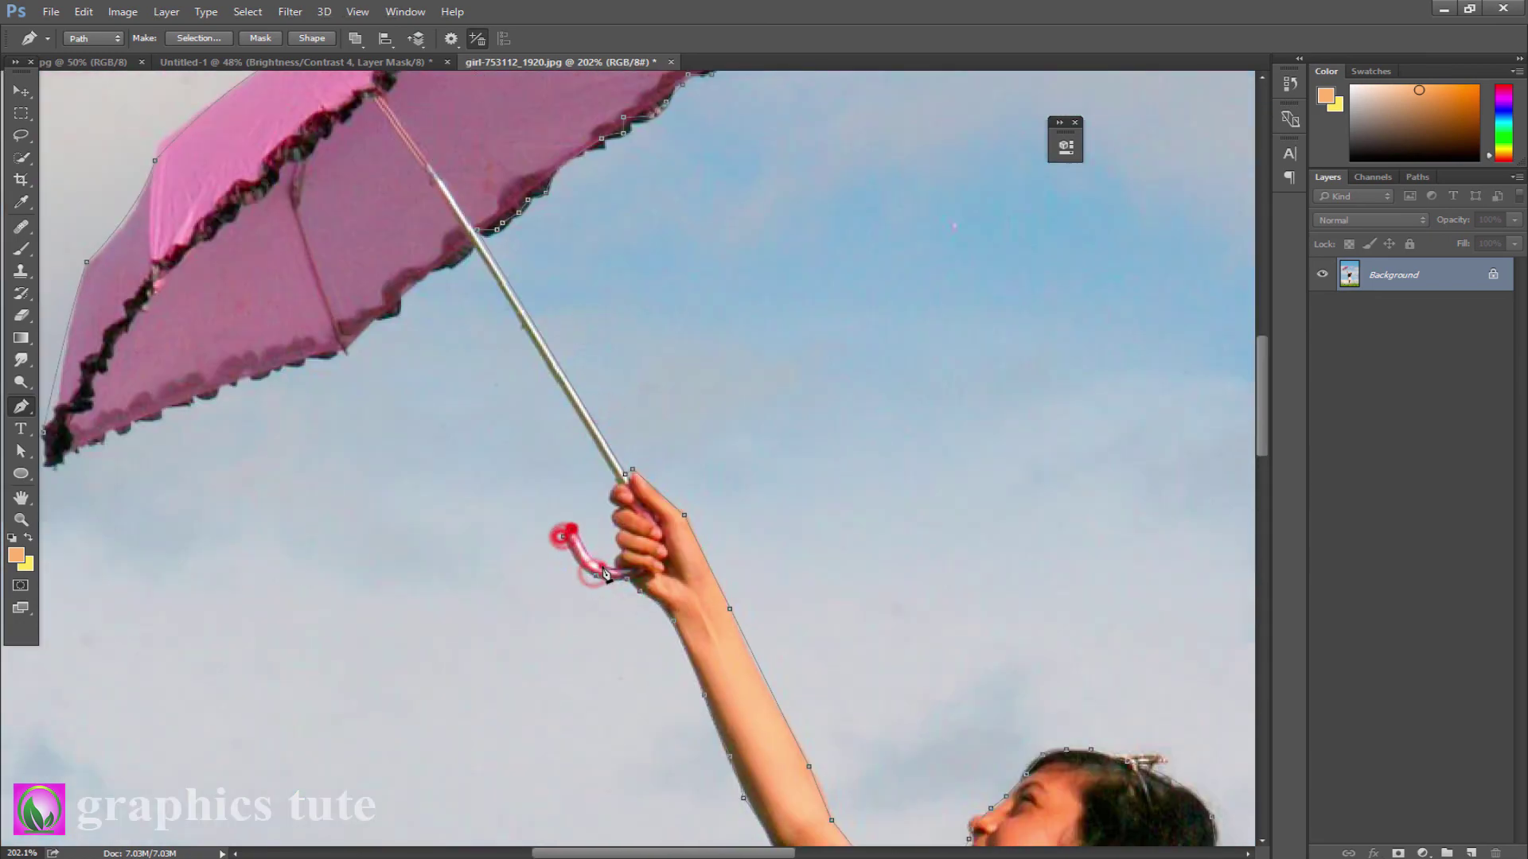
pyautogui.click(601, 565)
pyautogui.click(621, 531)
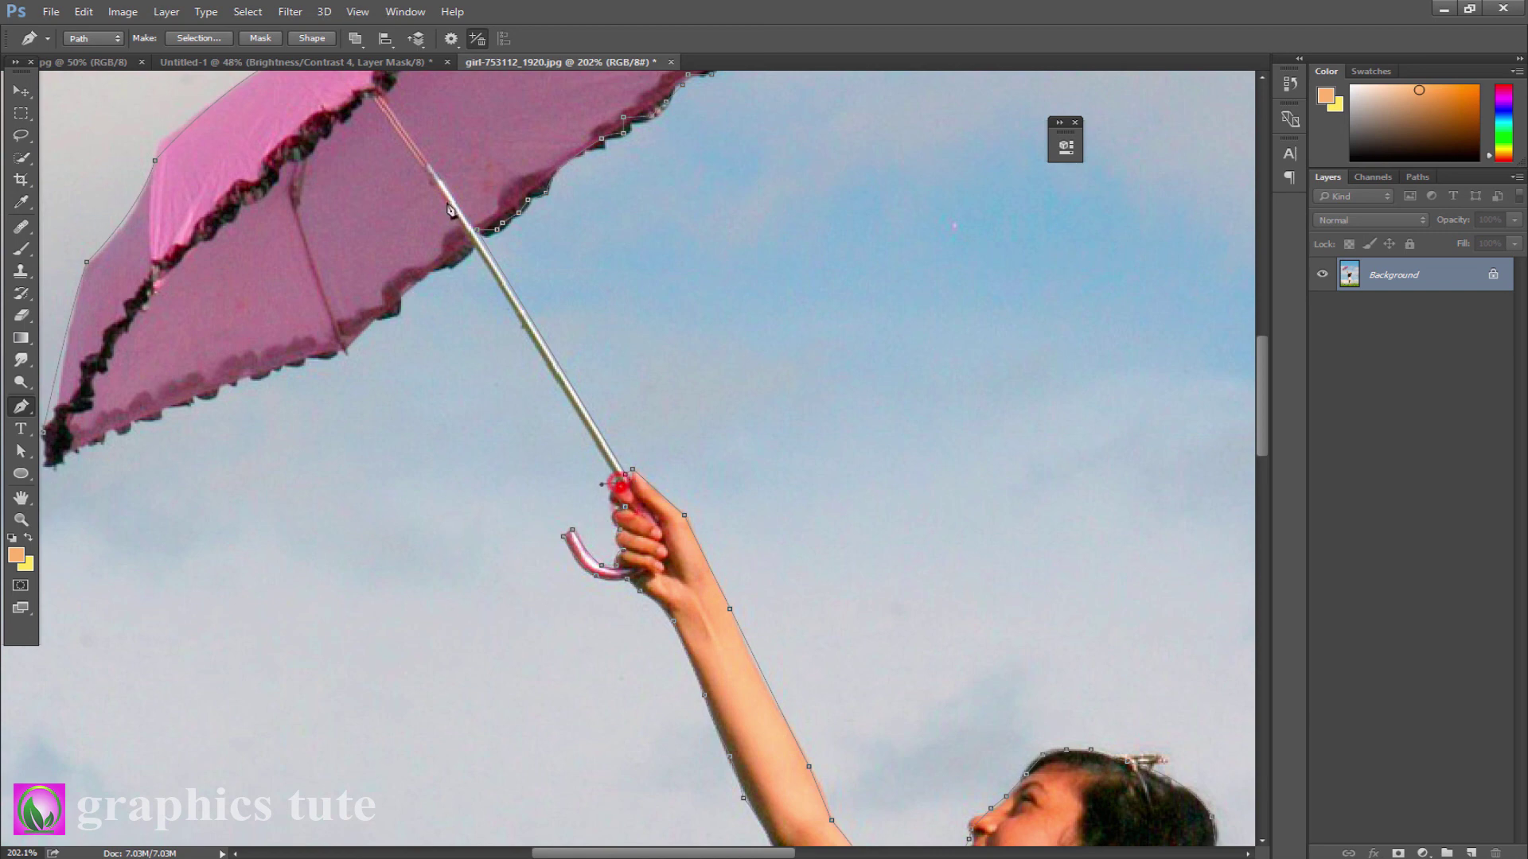
pyautogui.click(459, 264)
pyautogui.click(423, 276)
pyautogui.click(402, 291)
pyautogui.click(399, 315)
pyautogui.click(372, 318)
pyautogui.click(348, 347)
# Trace the umbrella's lower-left edge and close the path at its starting point.
pyautogui.moveTo(348, 356); pyautogui.dragTo(740, 527)
pyautogui.click(668, 547)
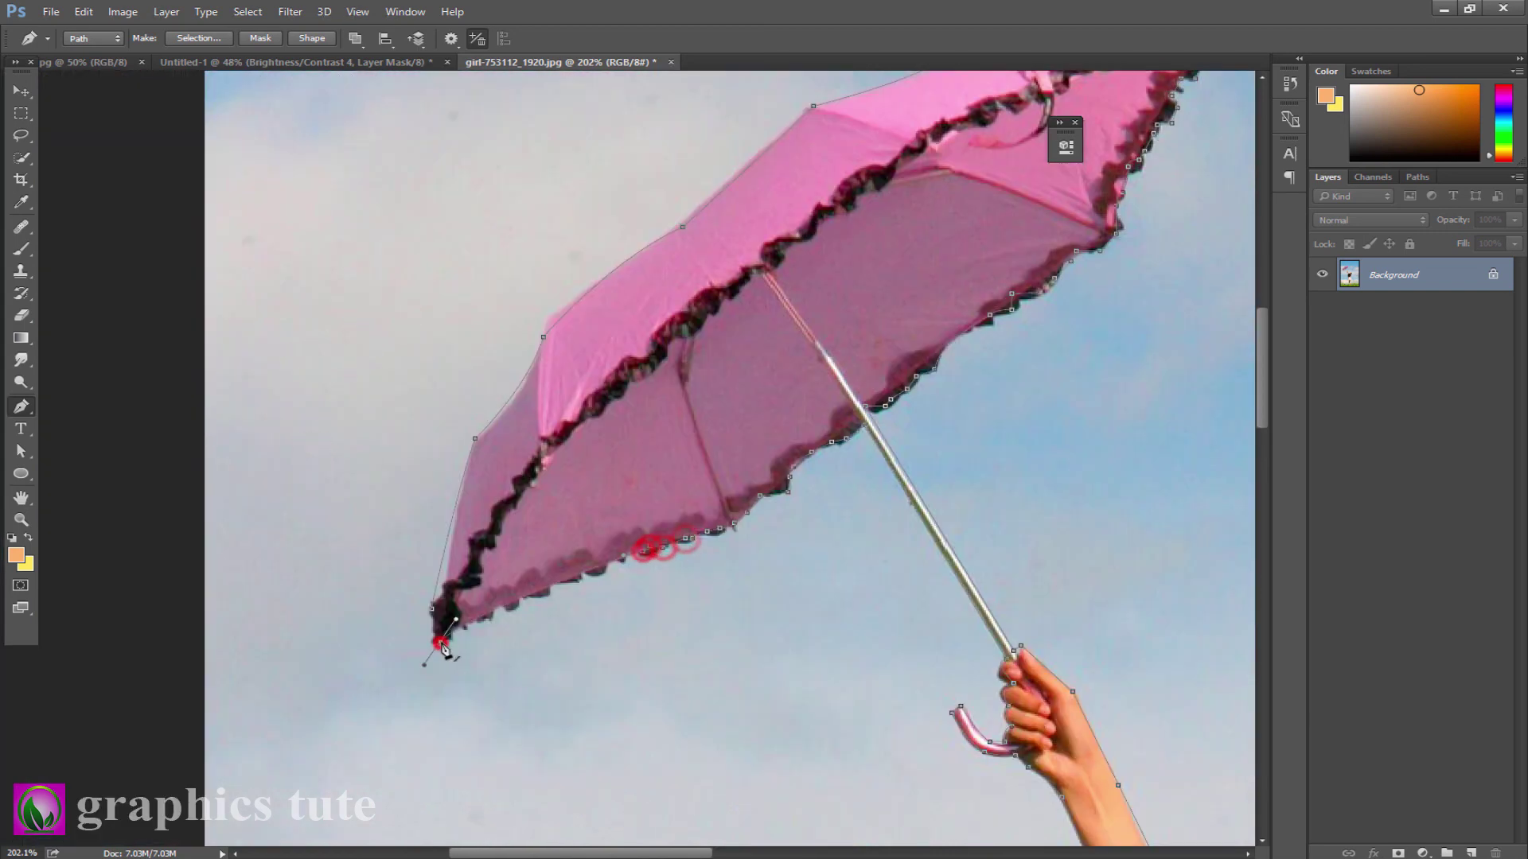
pyautogui.click(440, 641)
pyautogui.click(444, 555)
pyautogui.rightClick(542, 334)
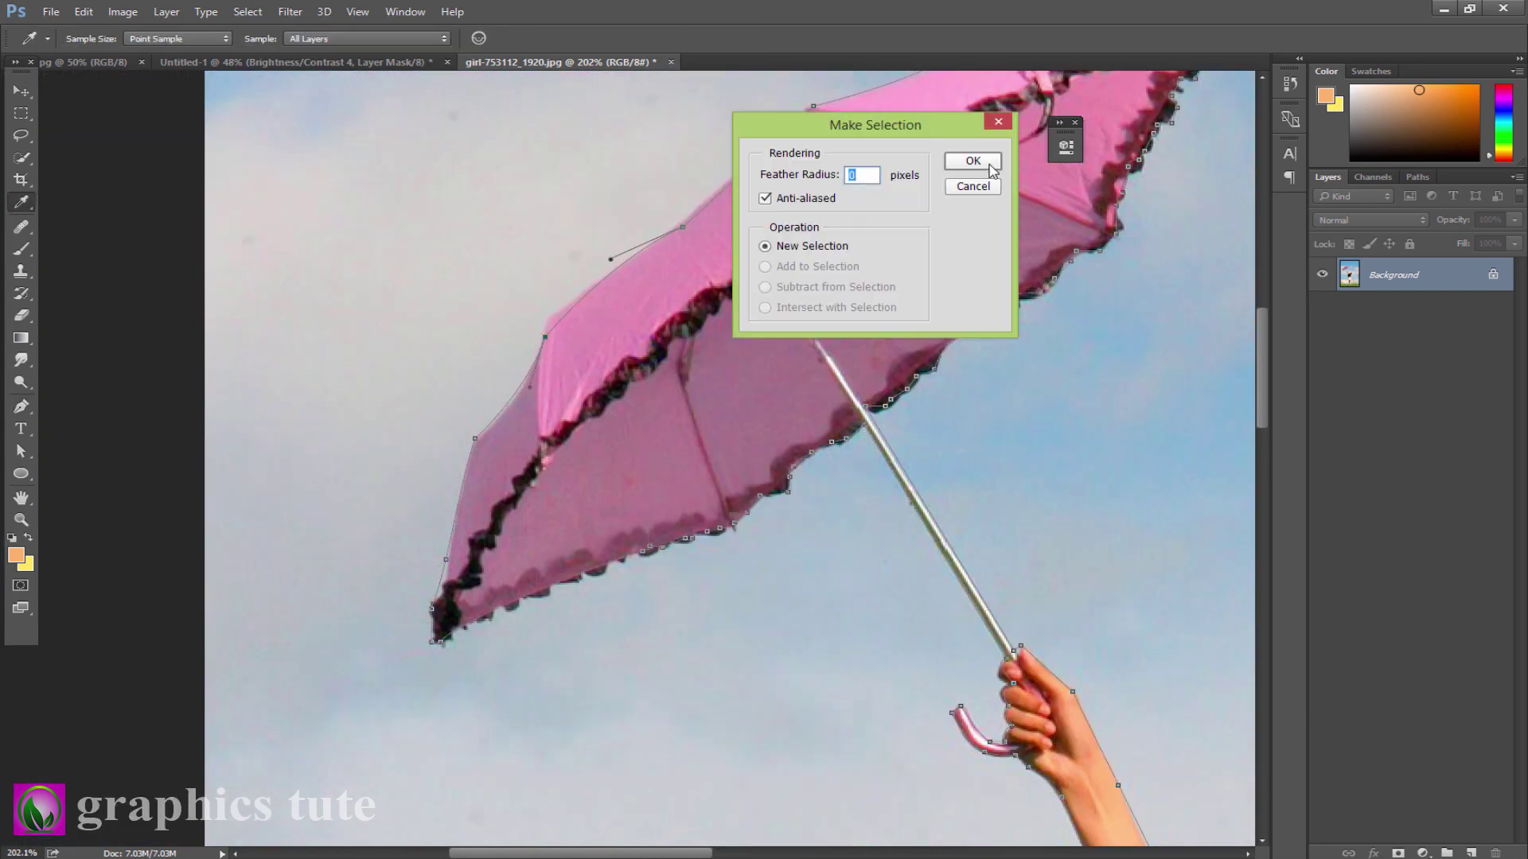
# Convert the path to a selection without feathering and add a layer mask from it.
pyautogui.click(987, 156)
pyautogui.click(1492, 275)
pyautogui.press('z')
pyautogui.hotkey('ctrl', '-')
pyautogui.click(1398, 853)
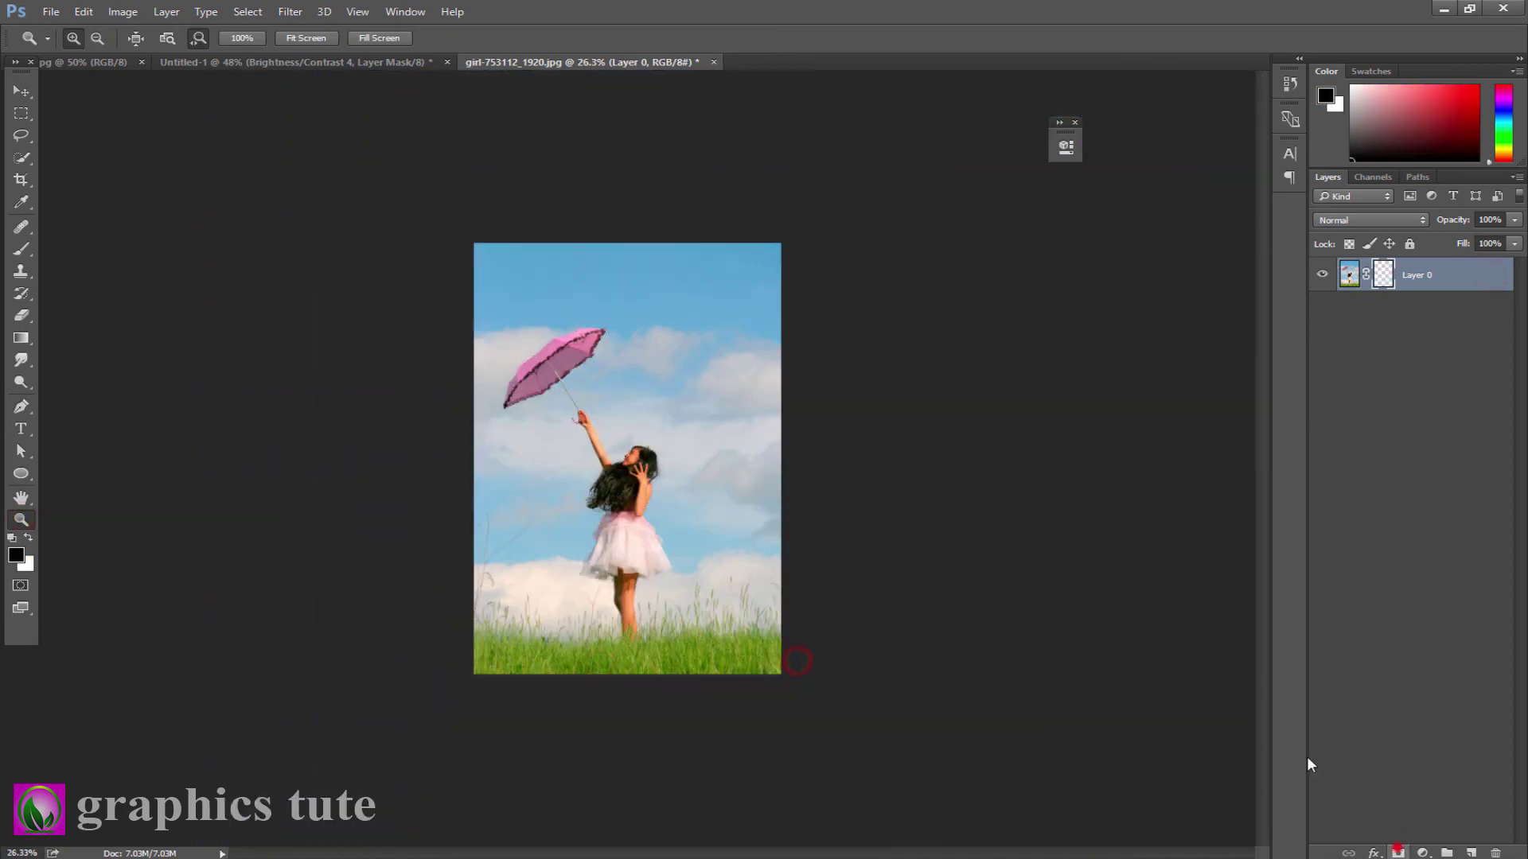
pyautogui.hotkey('ctrl', '0')
# Refine the mask edges and output the result as a new layer with layer mask.
pyautogui.rightClick(1384, 277)
pyautogui.click(1401, 424)
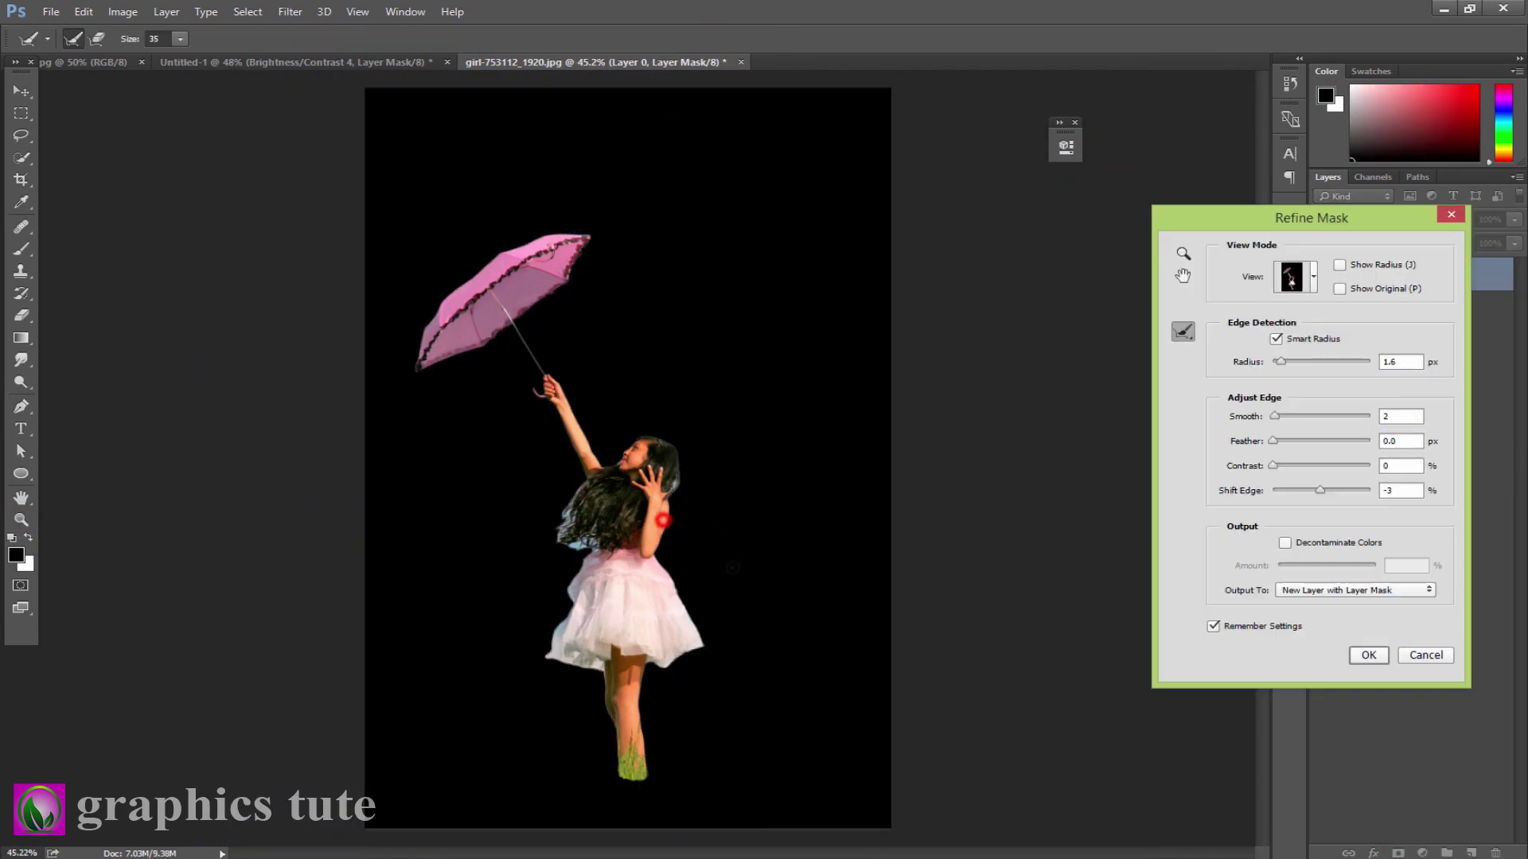
pyautogui.hotkey('ctrl', 'z')
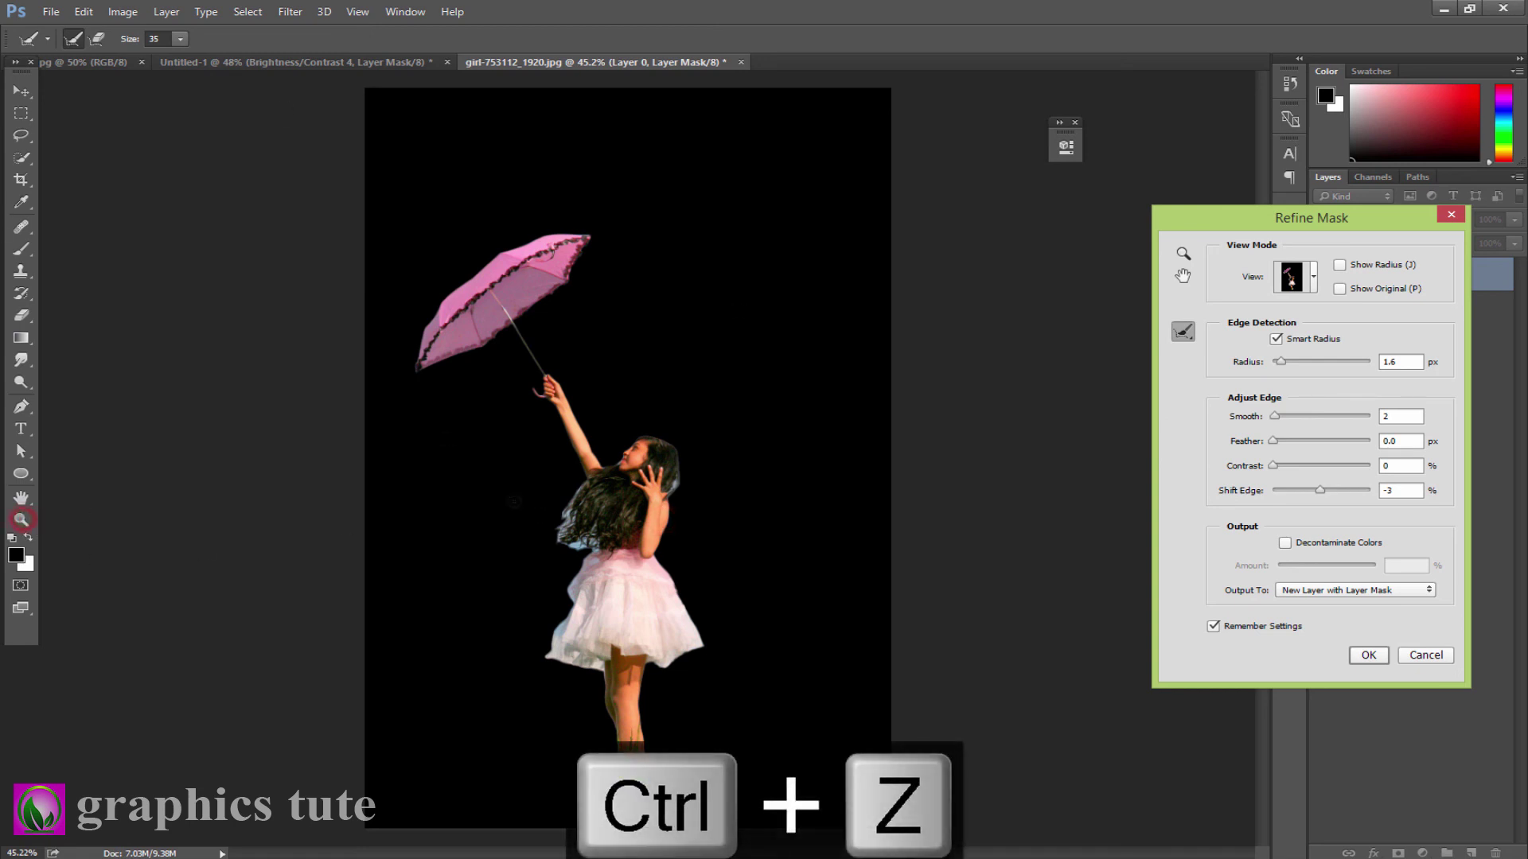
pyautogui.hotkey('ctrl', 'z')
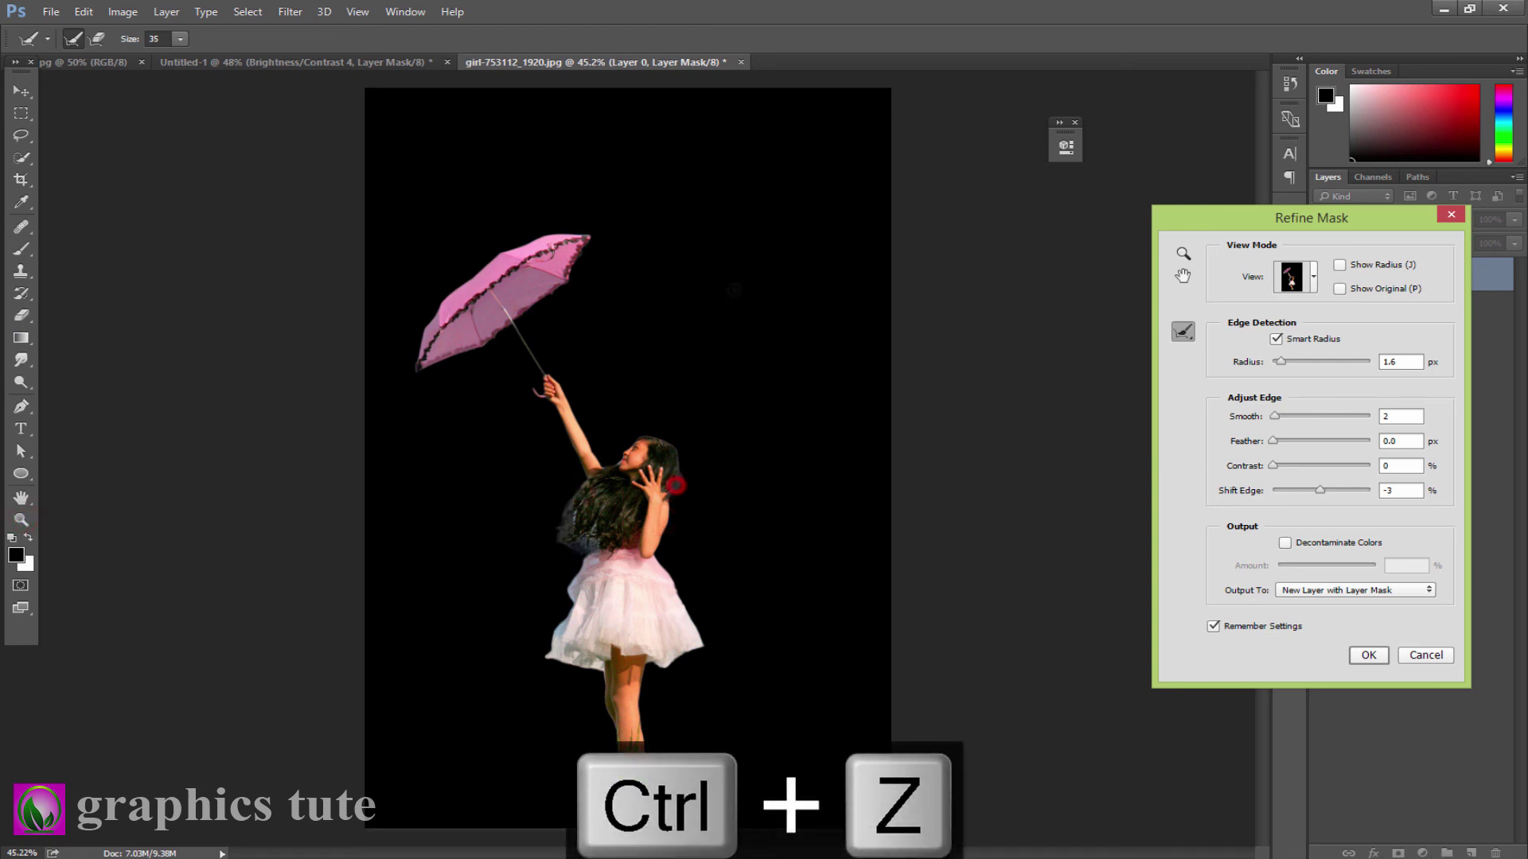
pyautogui.click(1368, 657)
# Drag the cut-out girl layer into the Untitled-1 composite.
pyautogui.press('v')
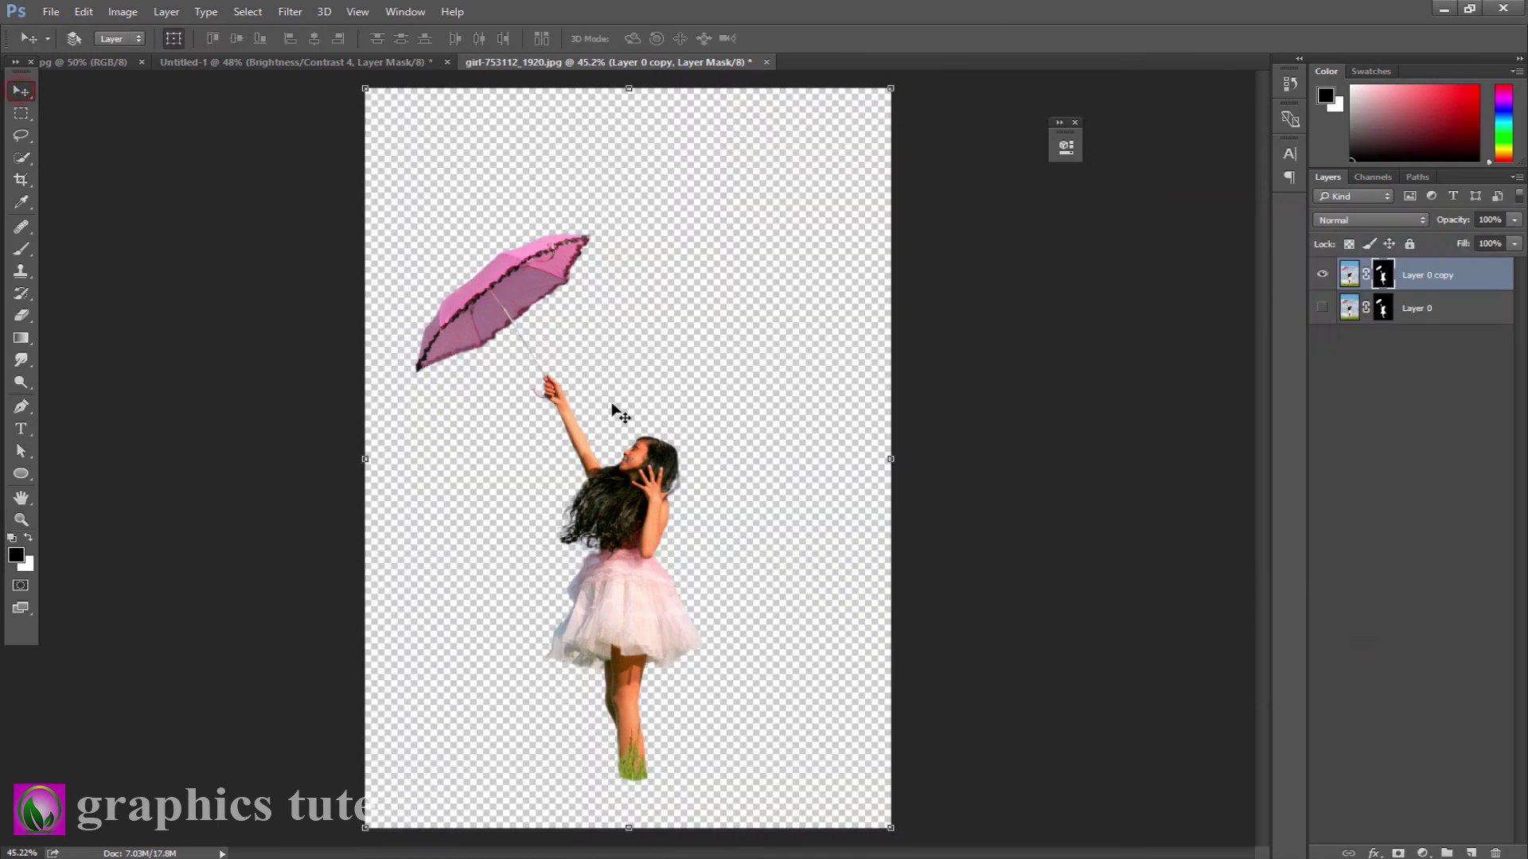
pyautogui.moveTo(633, 495); pyautogui.dragTo(180, 69)
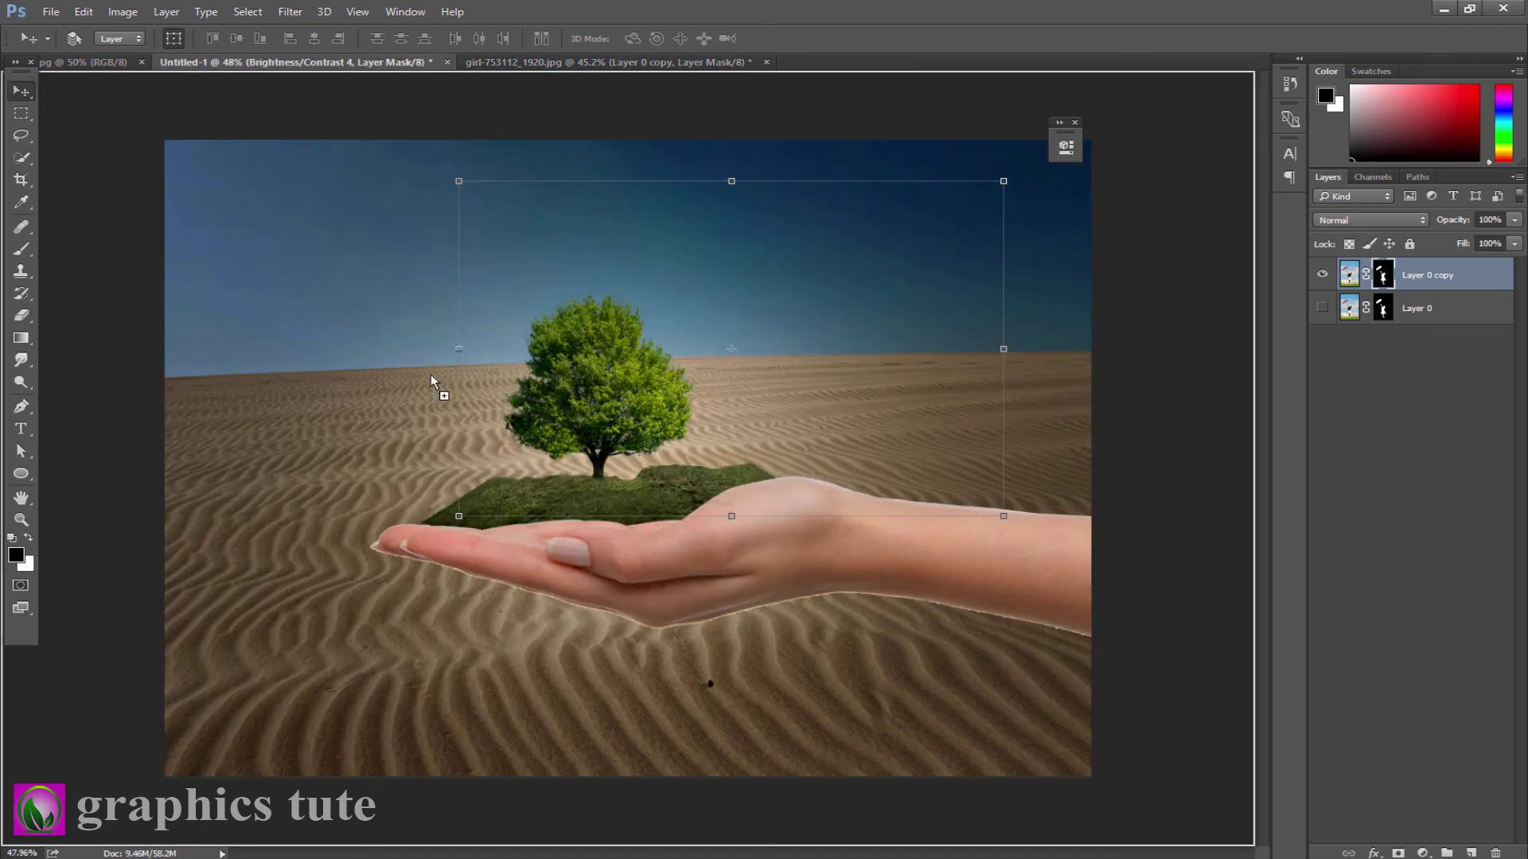
pyautogui.moveTo(190, 73); pyautogui.dragTo(682, 454)
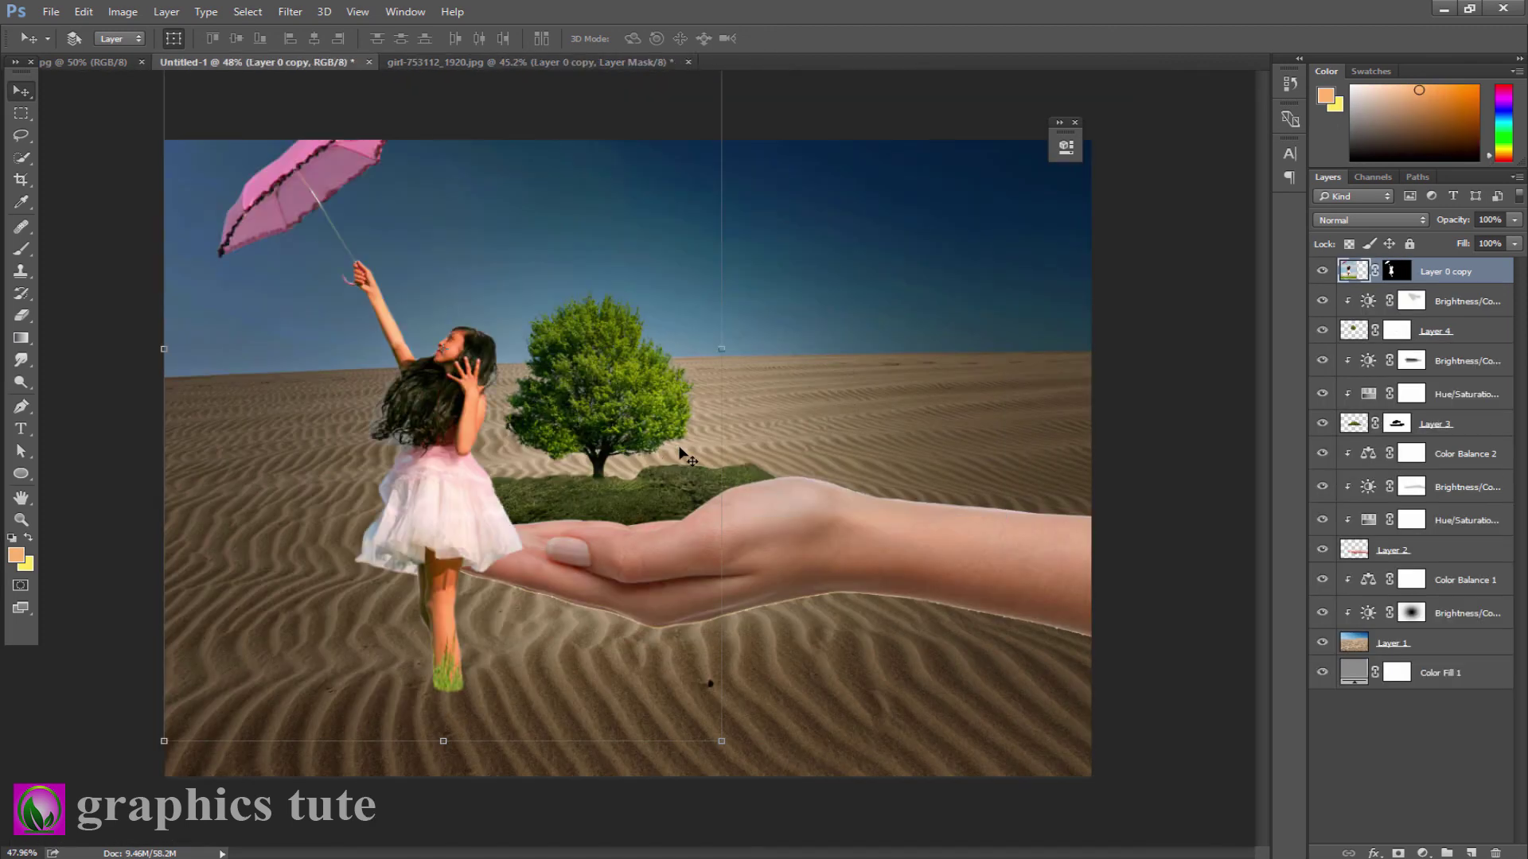
# Scale the girl to about 24% and stand her on the grass island beside the tree.
pyautogui.moveTo(726, 743); pyautogui.dragTo(552, 557)
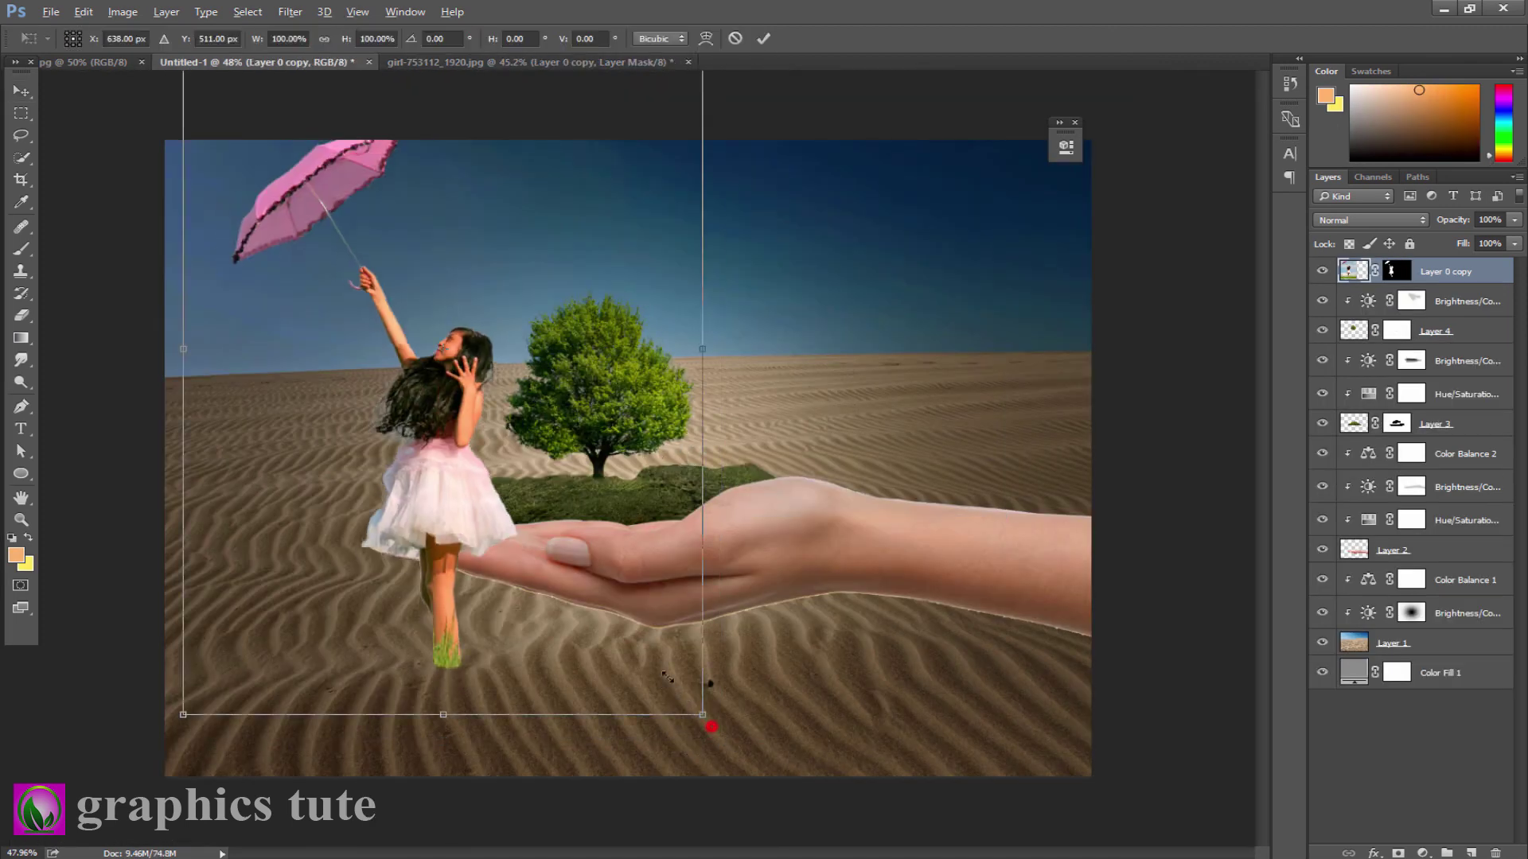
pyautogui.moveTo(562, 444)
pyautogui.mouseDown()
pyautogui.moveTo(663, 431)
pyautogui.moveTo(839, 446)
pyautogui.mouseUp()
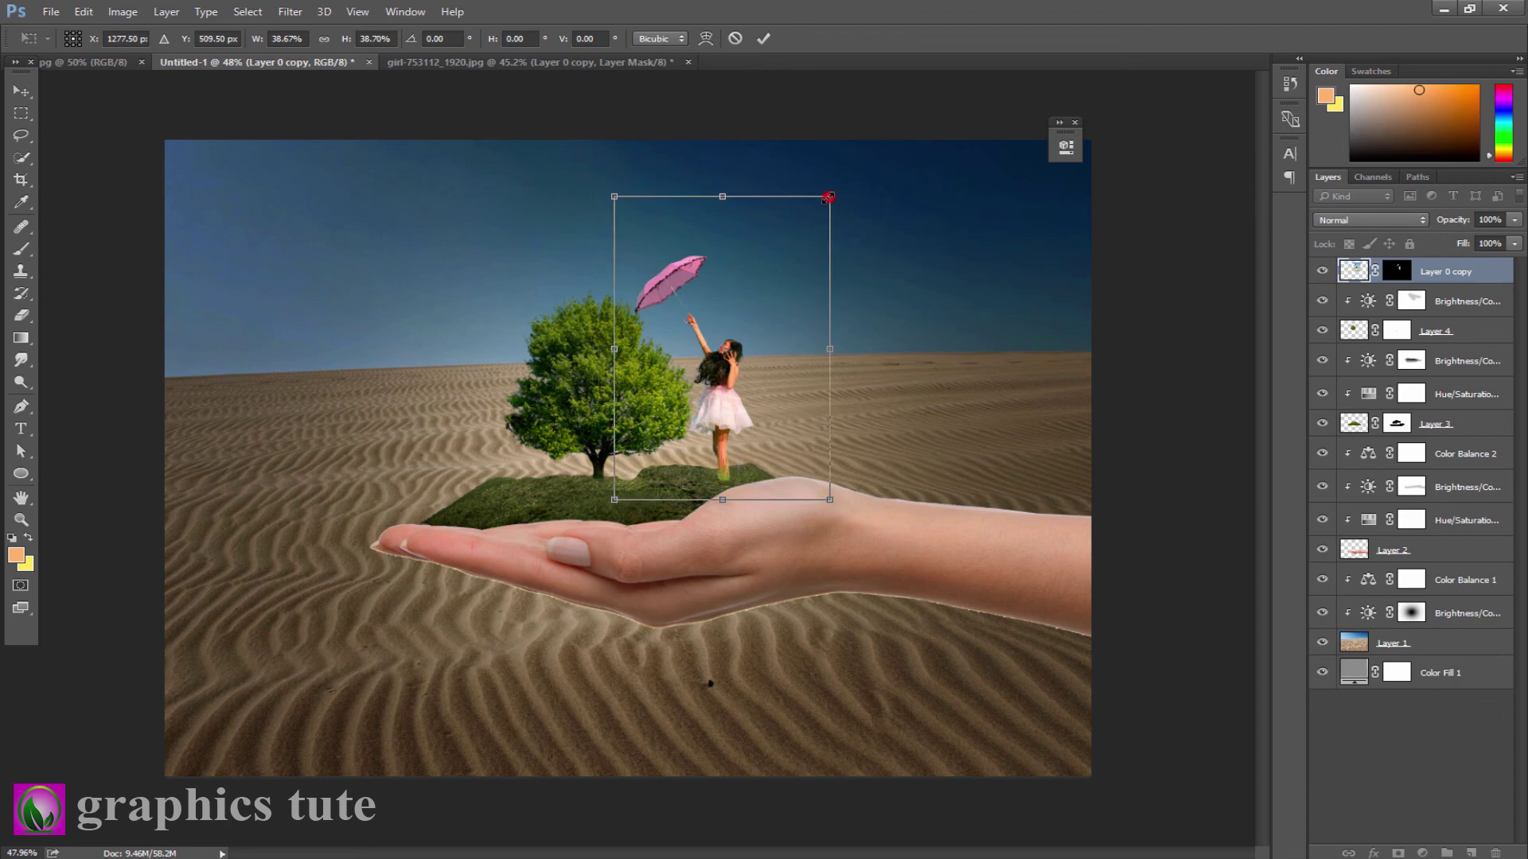
pyautogui.moveTo(827, 198); pyautogui.dragTo(810, 217)
pyautogui.moveTo(724, 423); pyautogui.dragTo(723, 450)
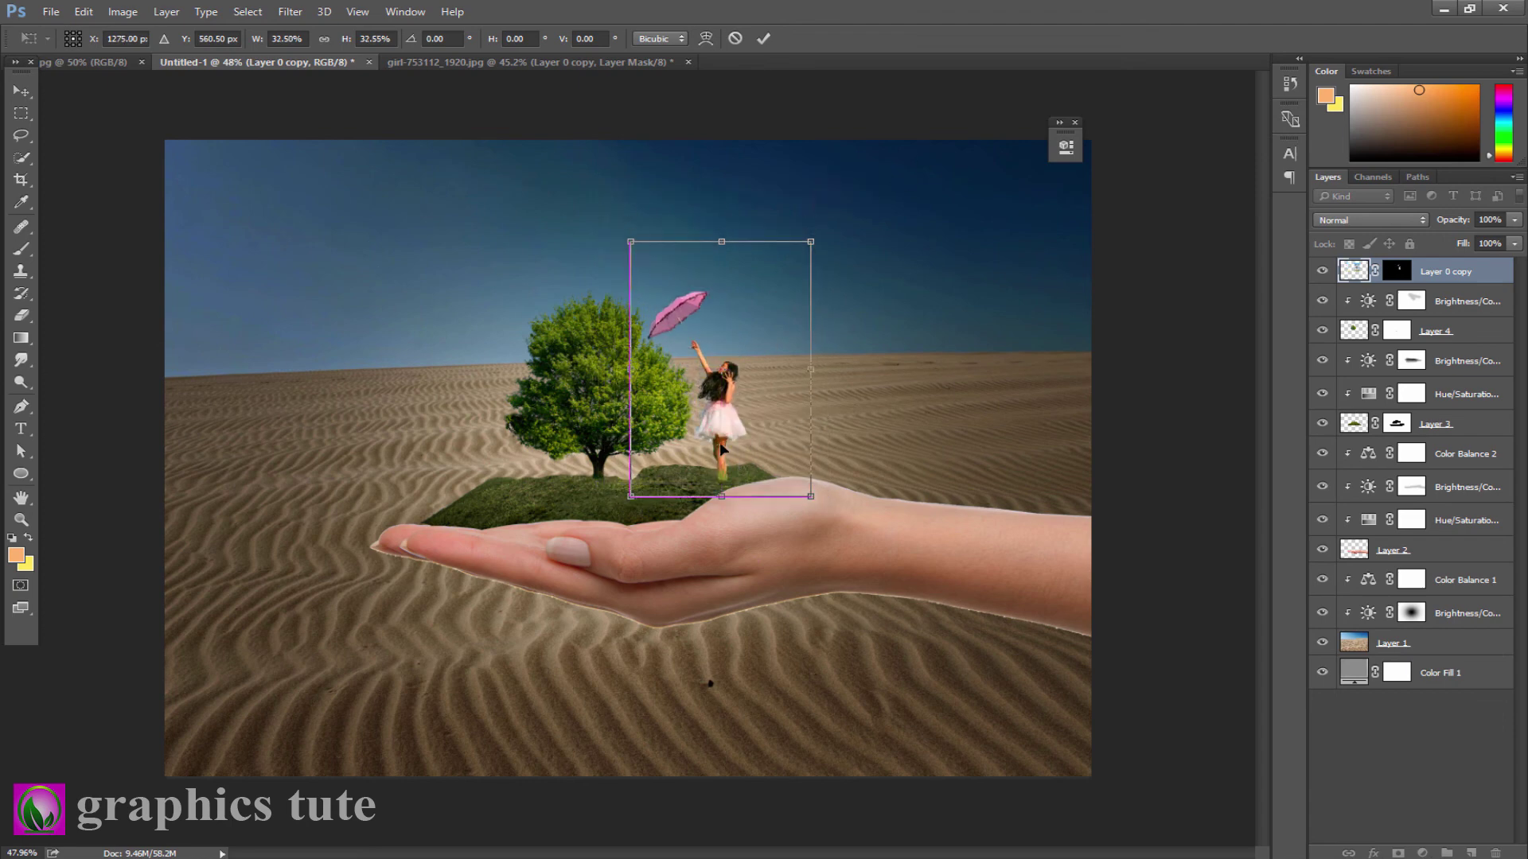
pyautogui.moveTo(810, 242); pyautogui.dragTo(788, 274)
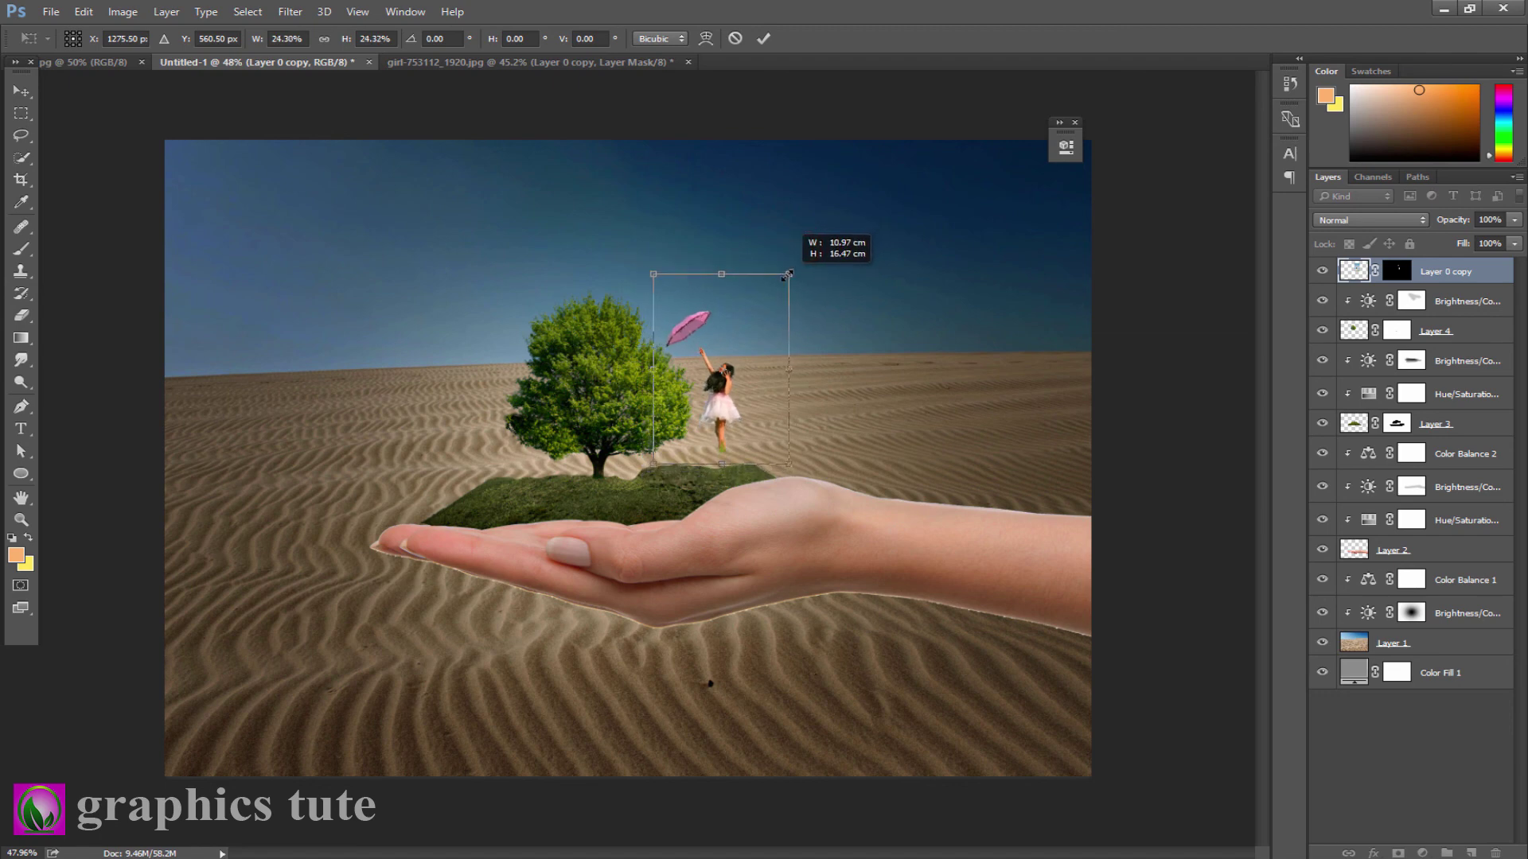
pyautogui.moveTo(726, 408); pyautogui.dragTo(727, 439)
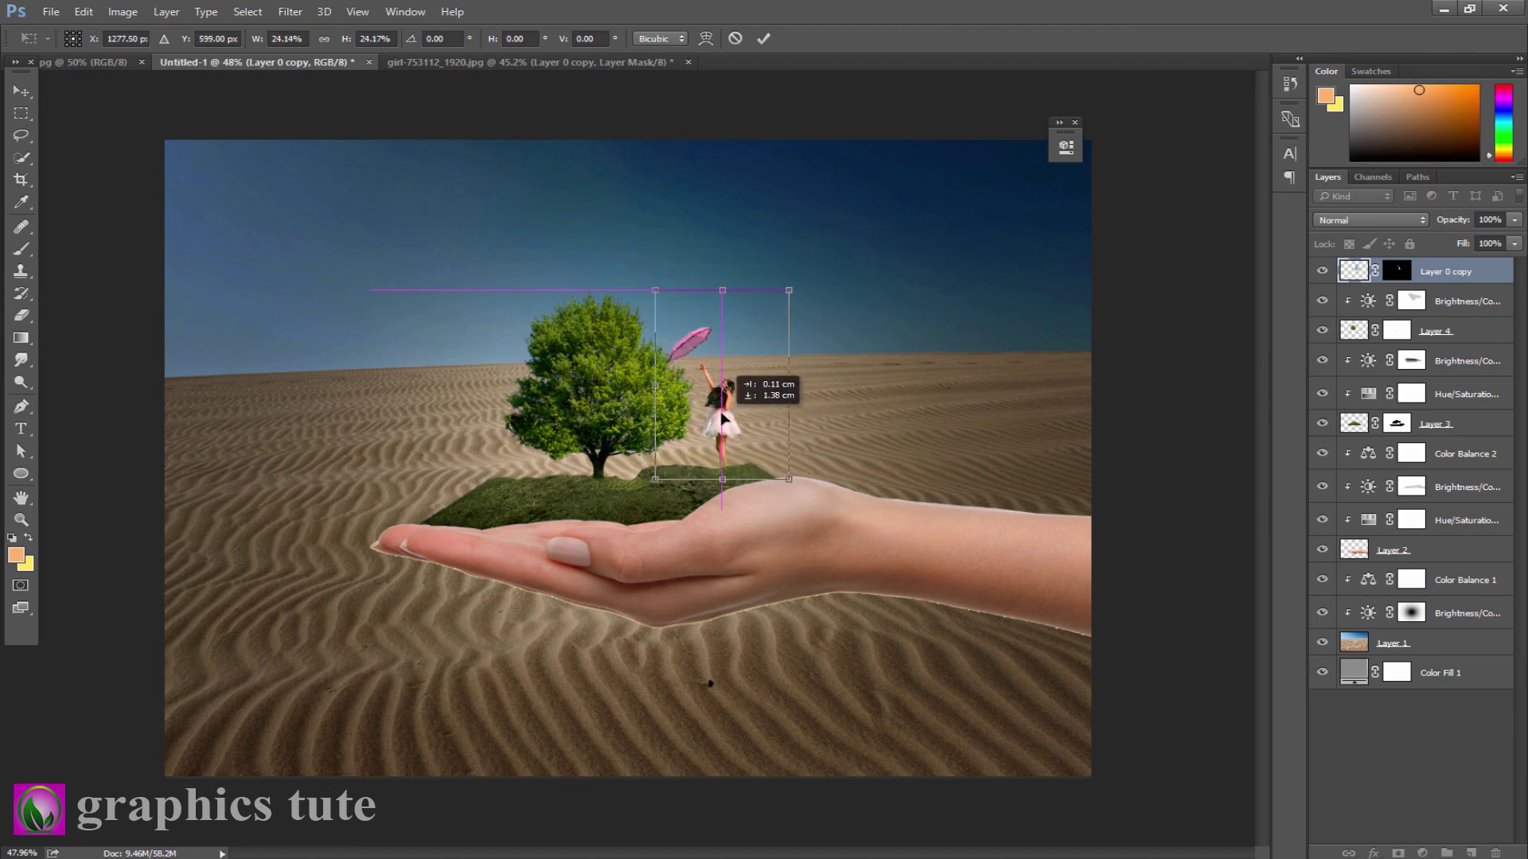
pyautogui.click(764, 39)
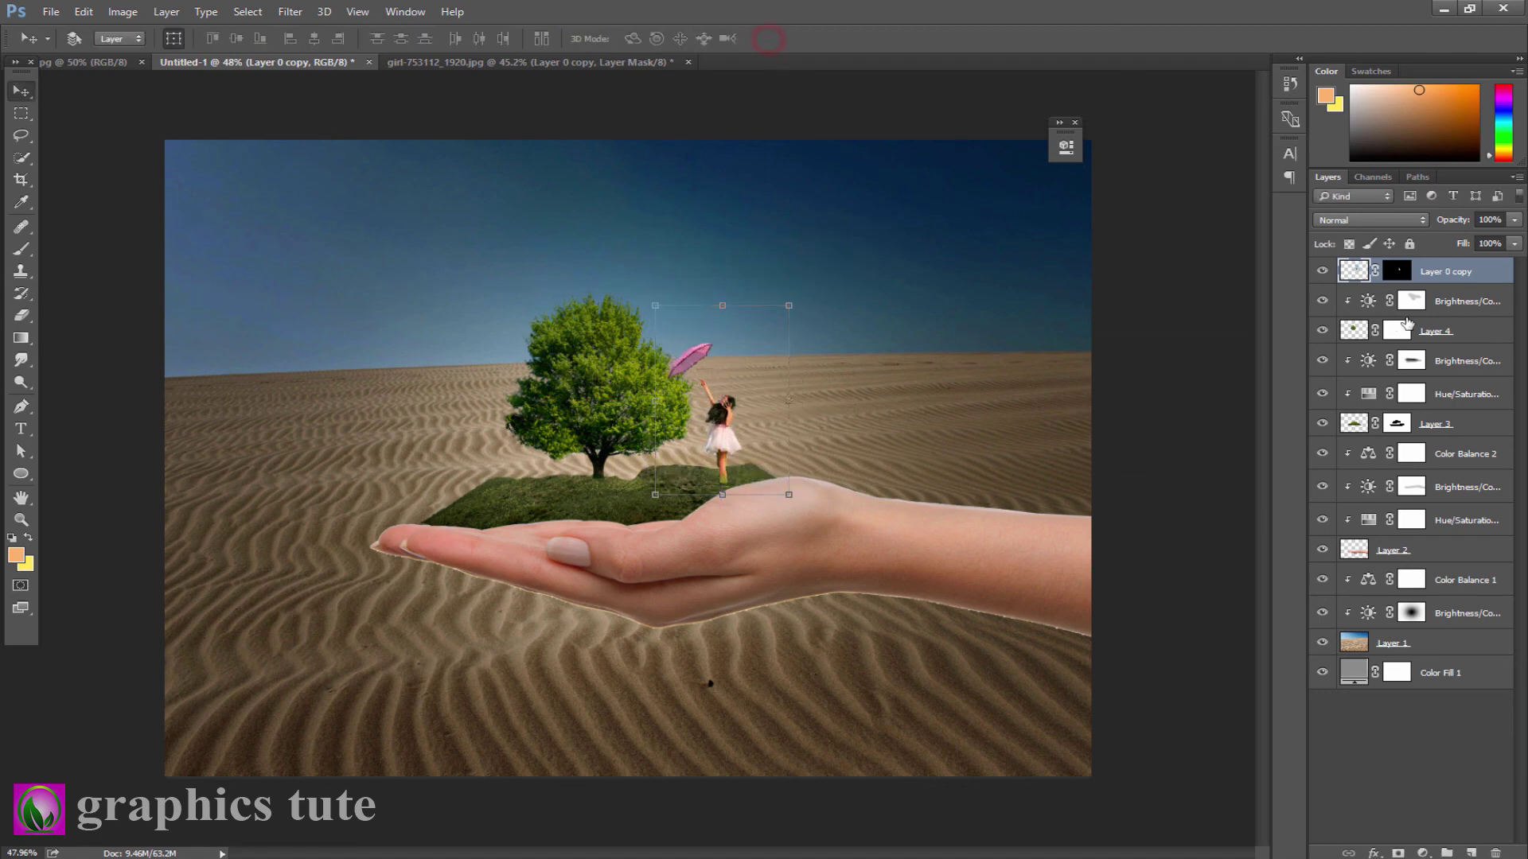
# Move the tree layer further left on the island.
pyautogui.click(1378, 329)
pyautogui.moveTo(597, 434); pyautogui.dragTo(561, 433)
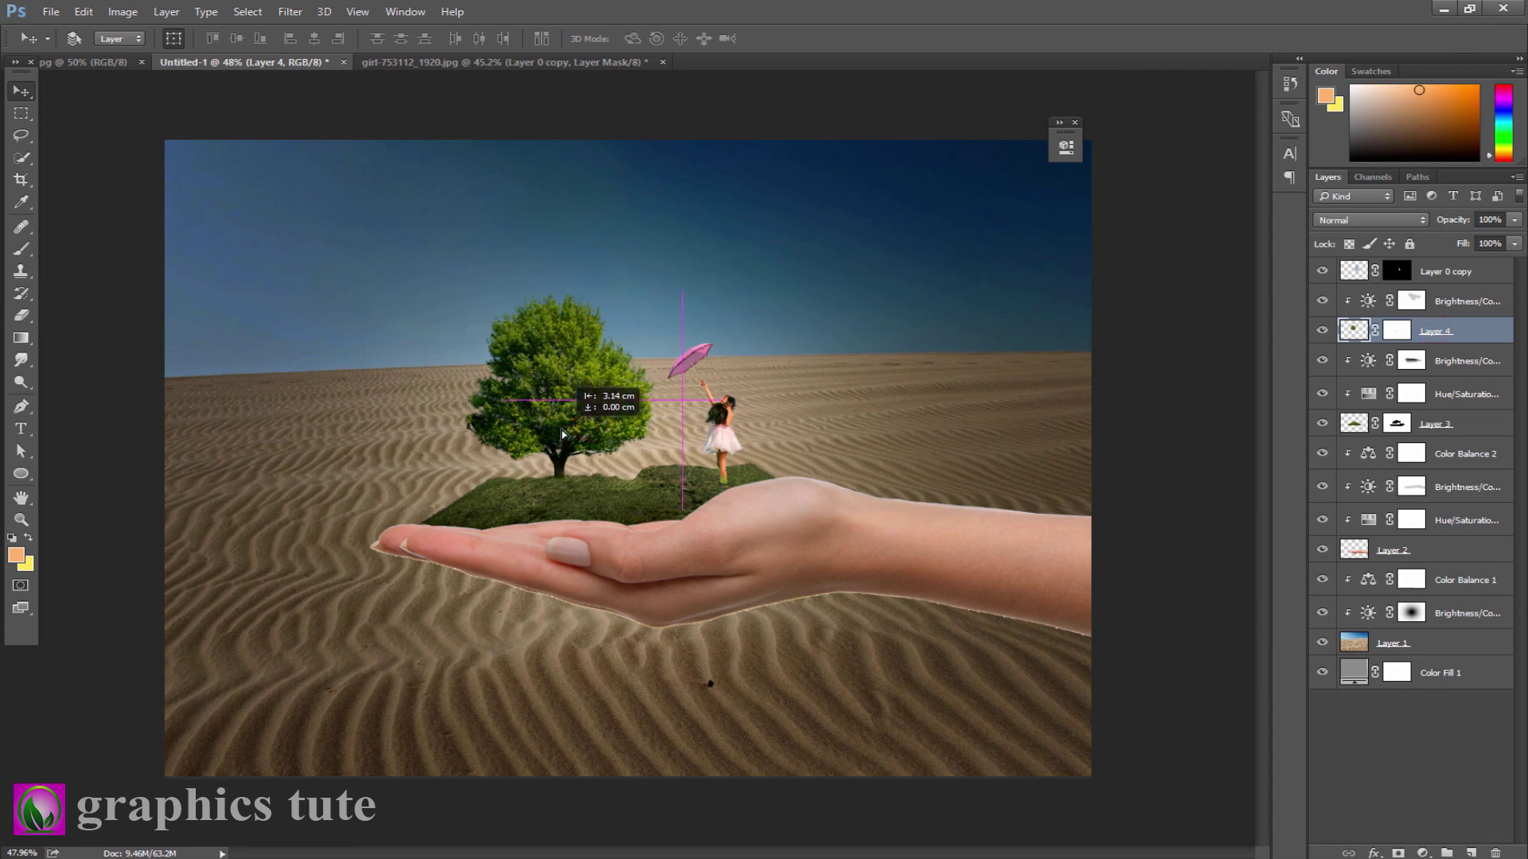
pyautogui.moveTo(560, 434); pyautogui.dragTo(560, 434)
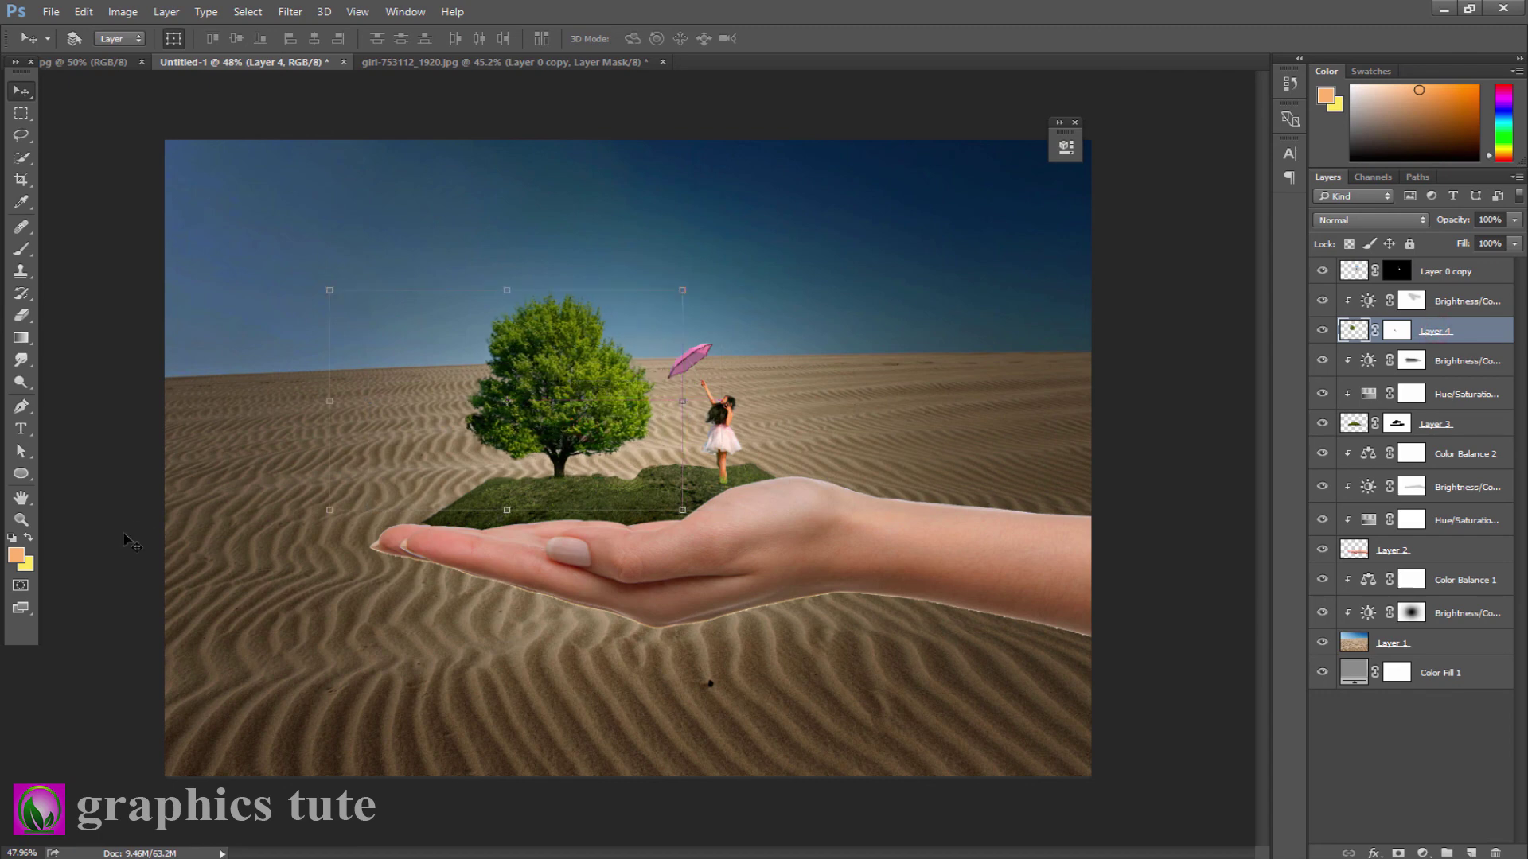
pyautogui.click(22, 520)
pyautogui.moveTo(827, 413)
pyautogui.mouseDown()
pyautogui.moveTo(908, 527)
pyautogui.moveTo(1361, 314)
pyautogui.mouseUp()
pyautogui.hotkey('ctrl', '0')
# Nudge the umbrella girl slightly left, then pick the Brush and add an empty layer.
pyautogui.click(1394, 273)
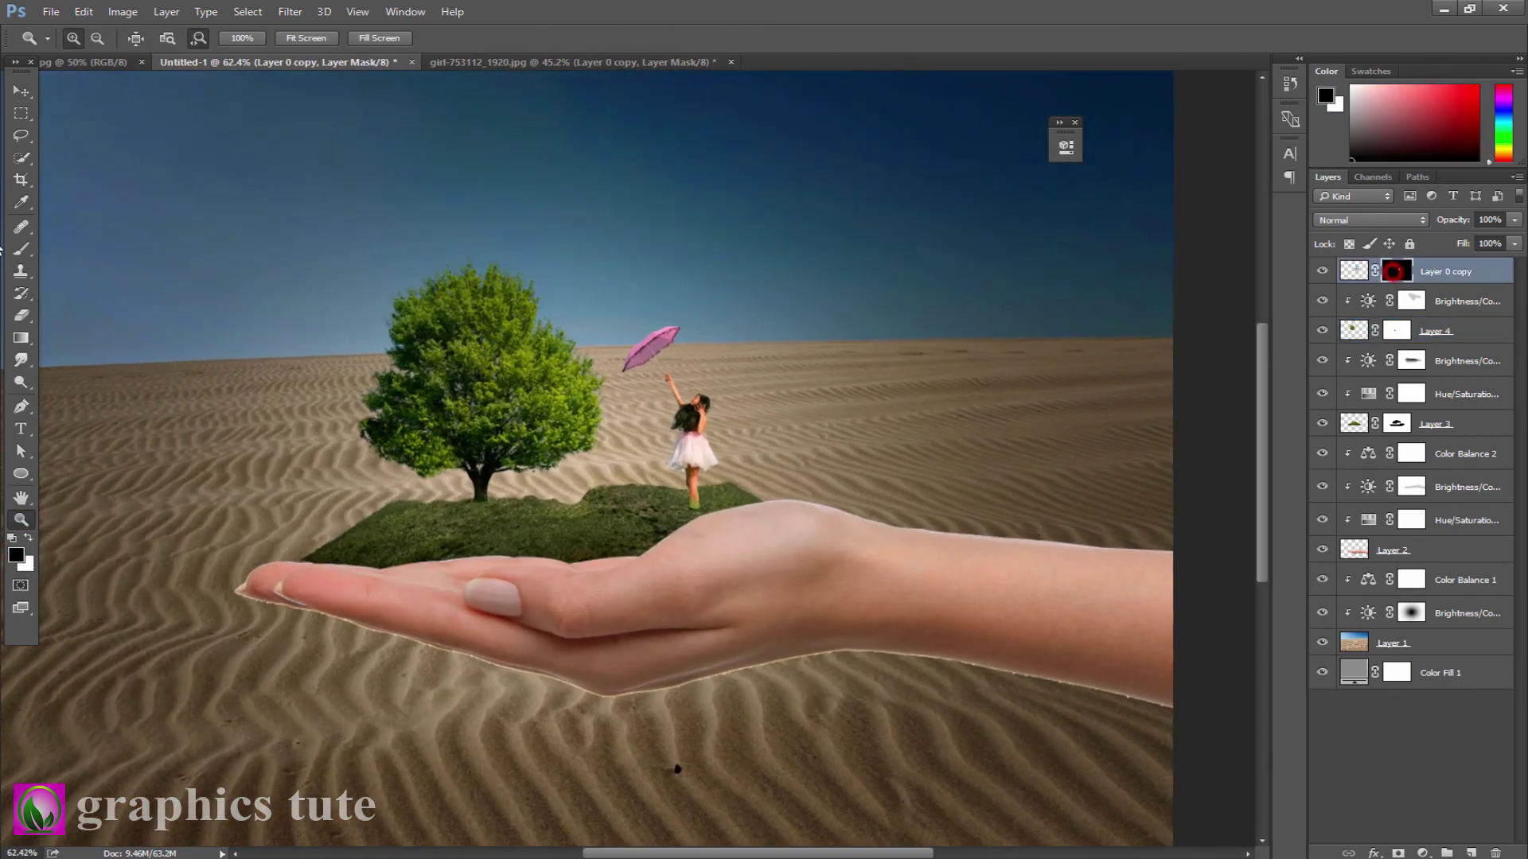
pyautogui.click(21, 90)
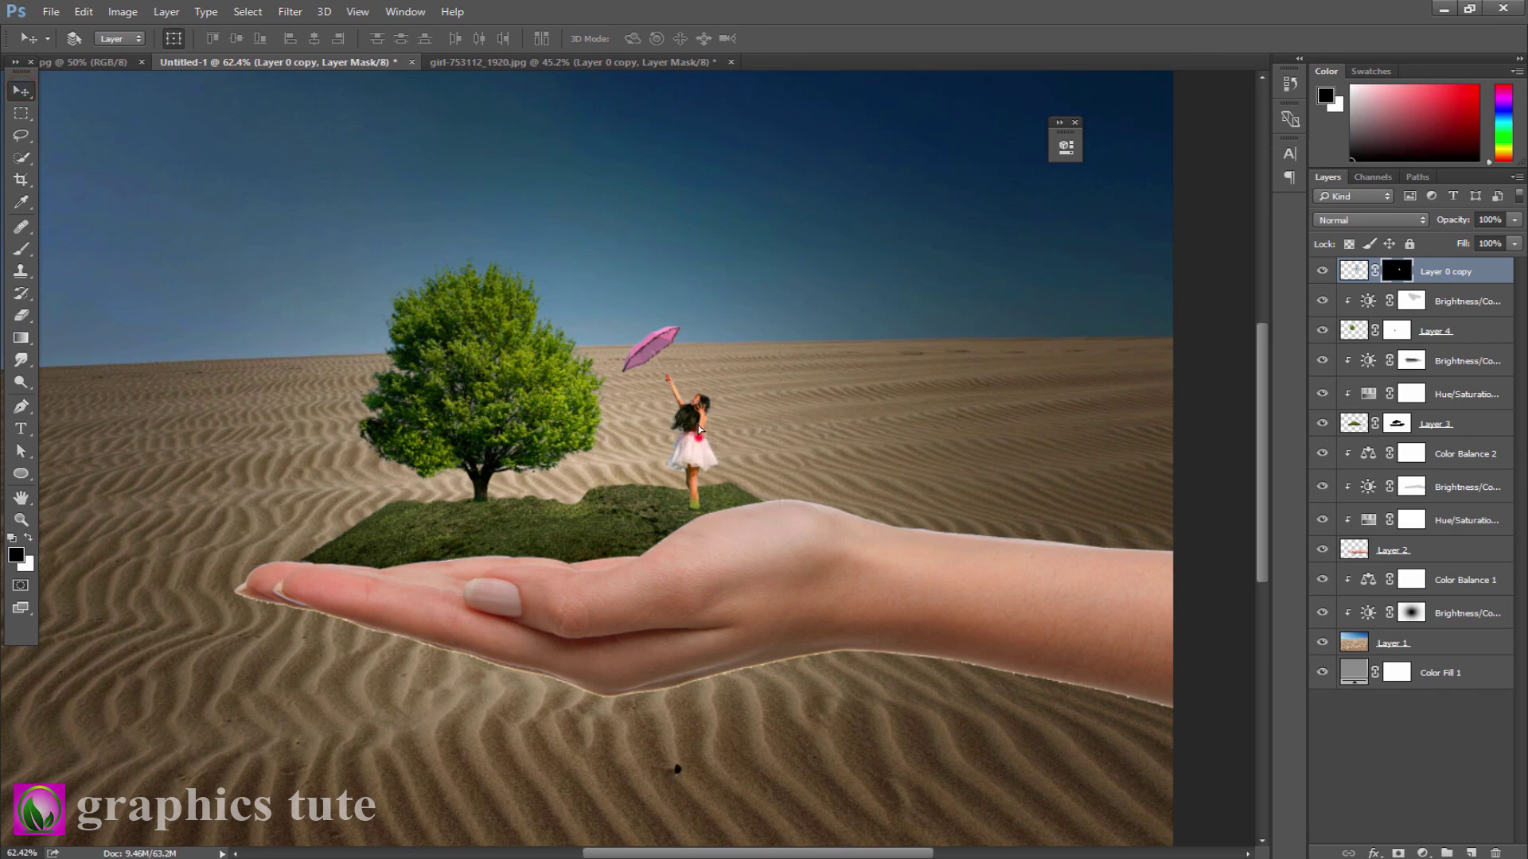
pyautogui.moveTo(699, 429); pyautogui.dragTo(686, 430)
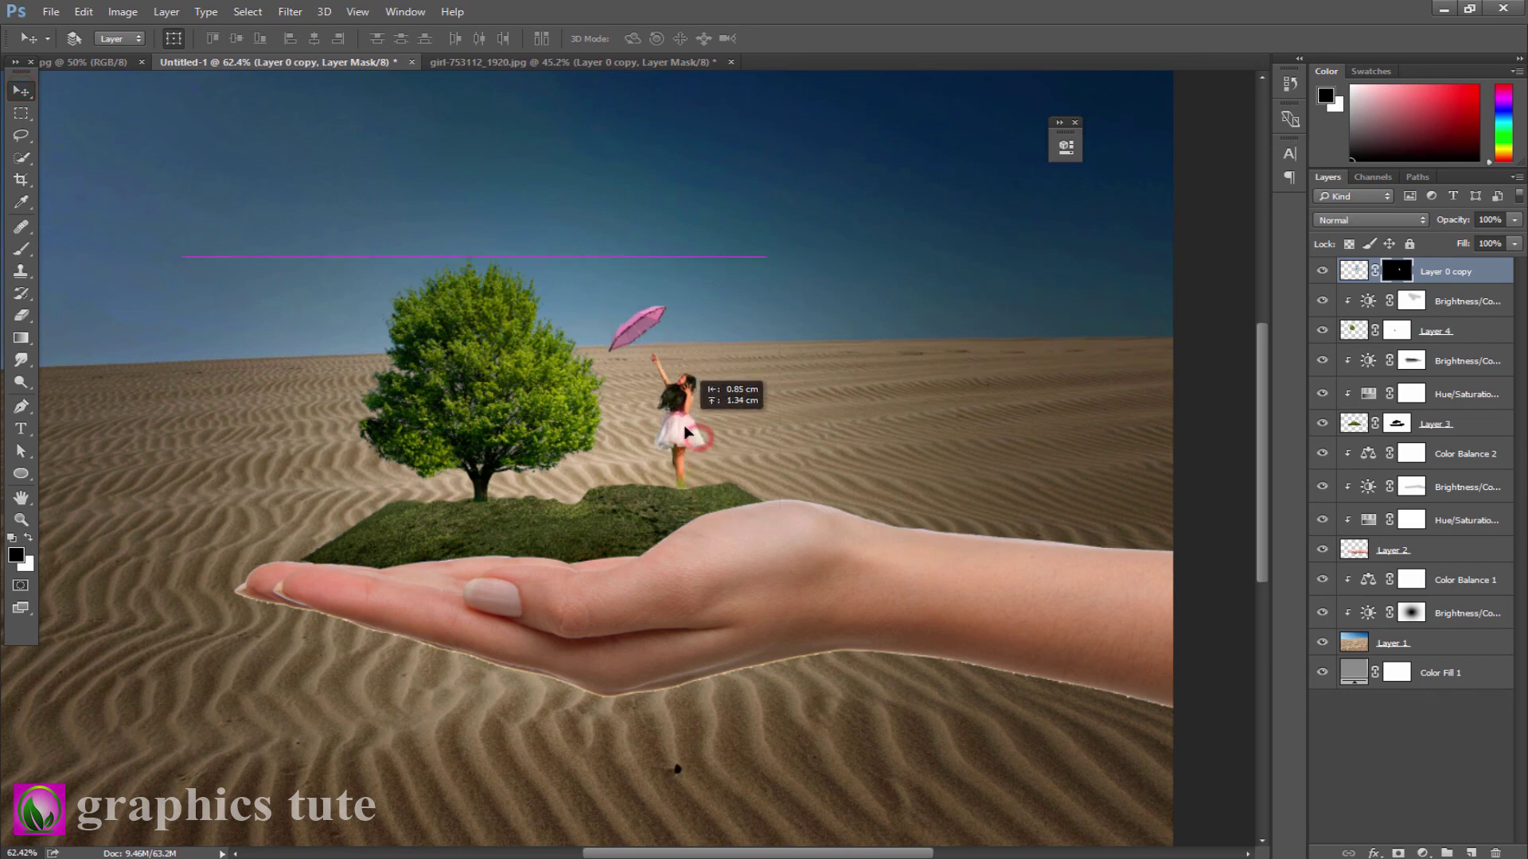
pyautogui.click(21, 249)
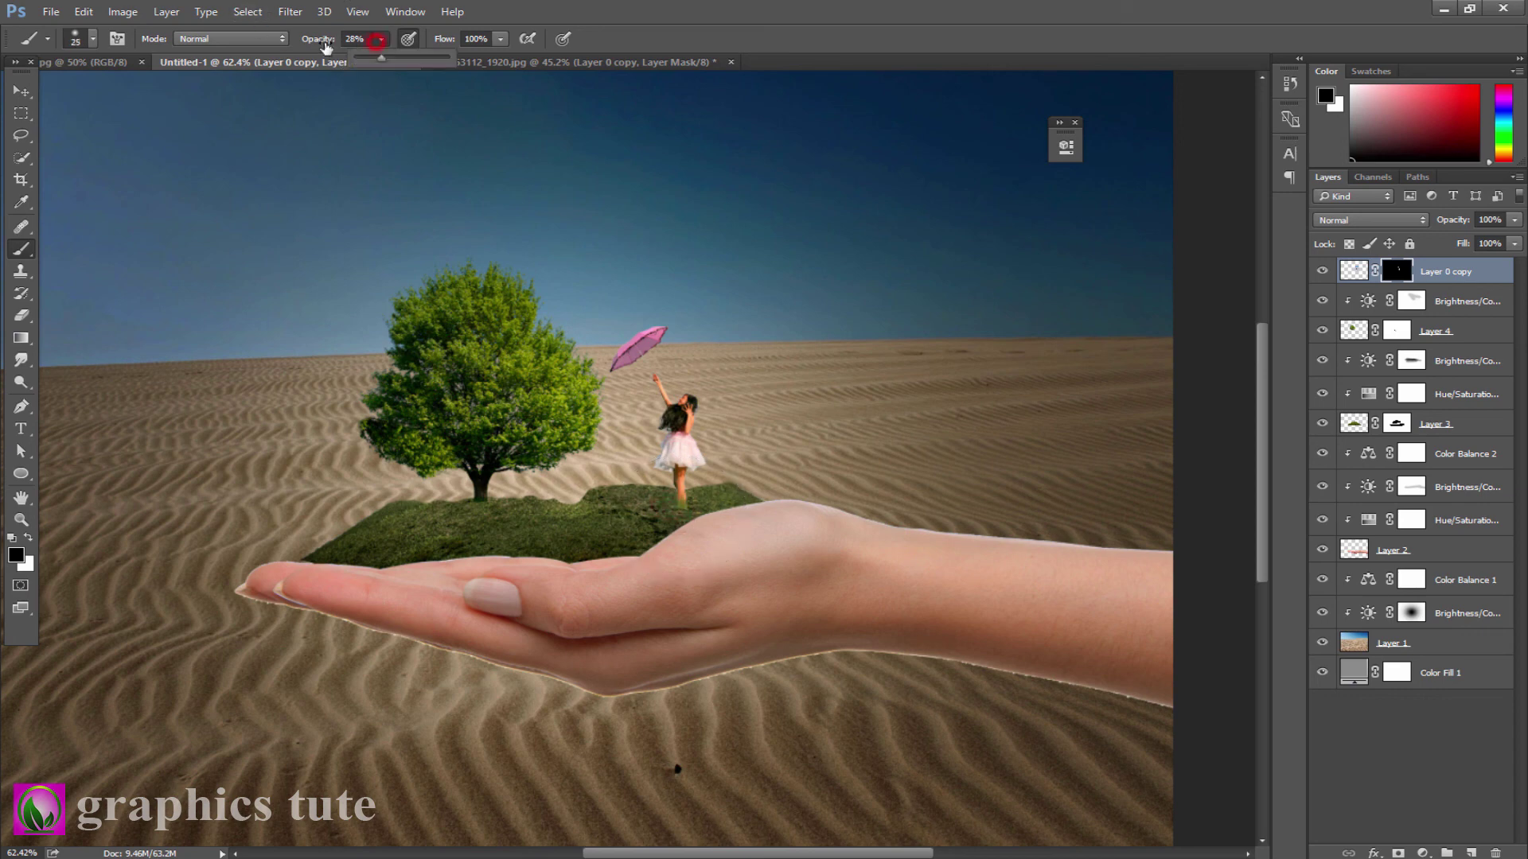
pyautogui.moveTo(335, 45); pyautogui.dragTo(331, 44)
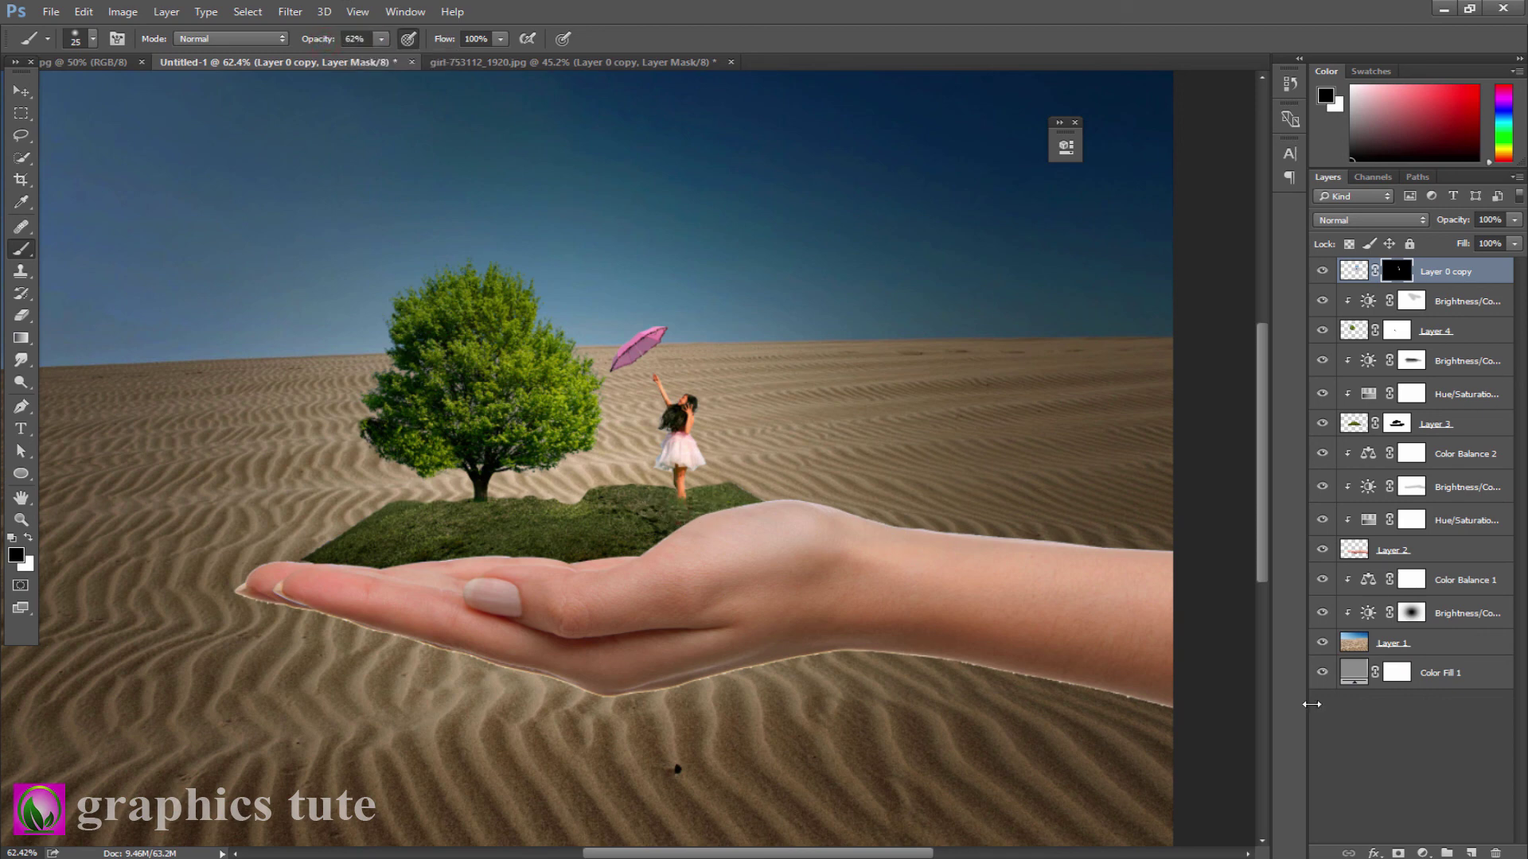
pyautogui.click(1471, 853)
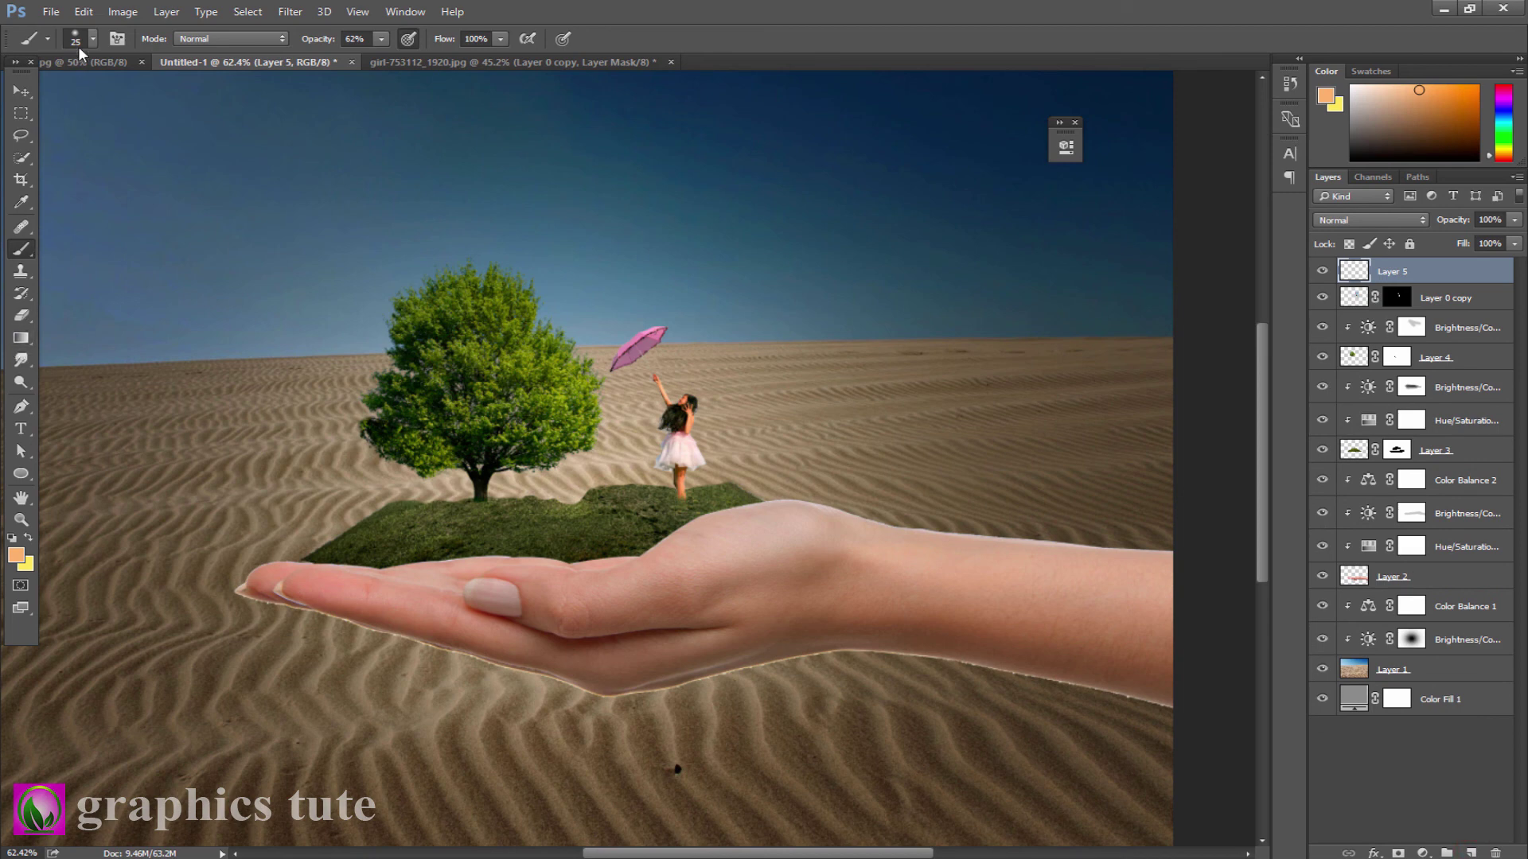
# Set the brush to full opacity with white as the foreground colour.
pyautogui.moveTo(344, 46); pyautogui.dragTo(378, 46)
pyautogui.click(11, 537)
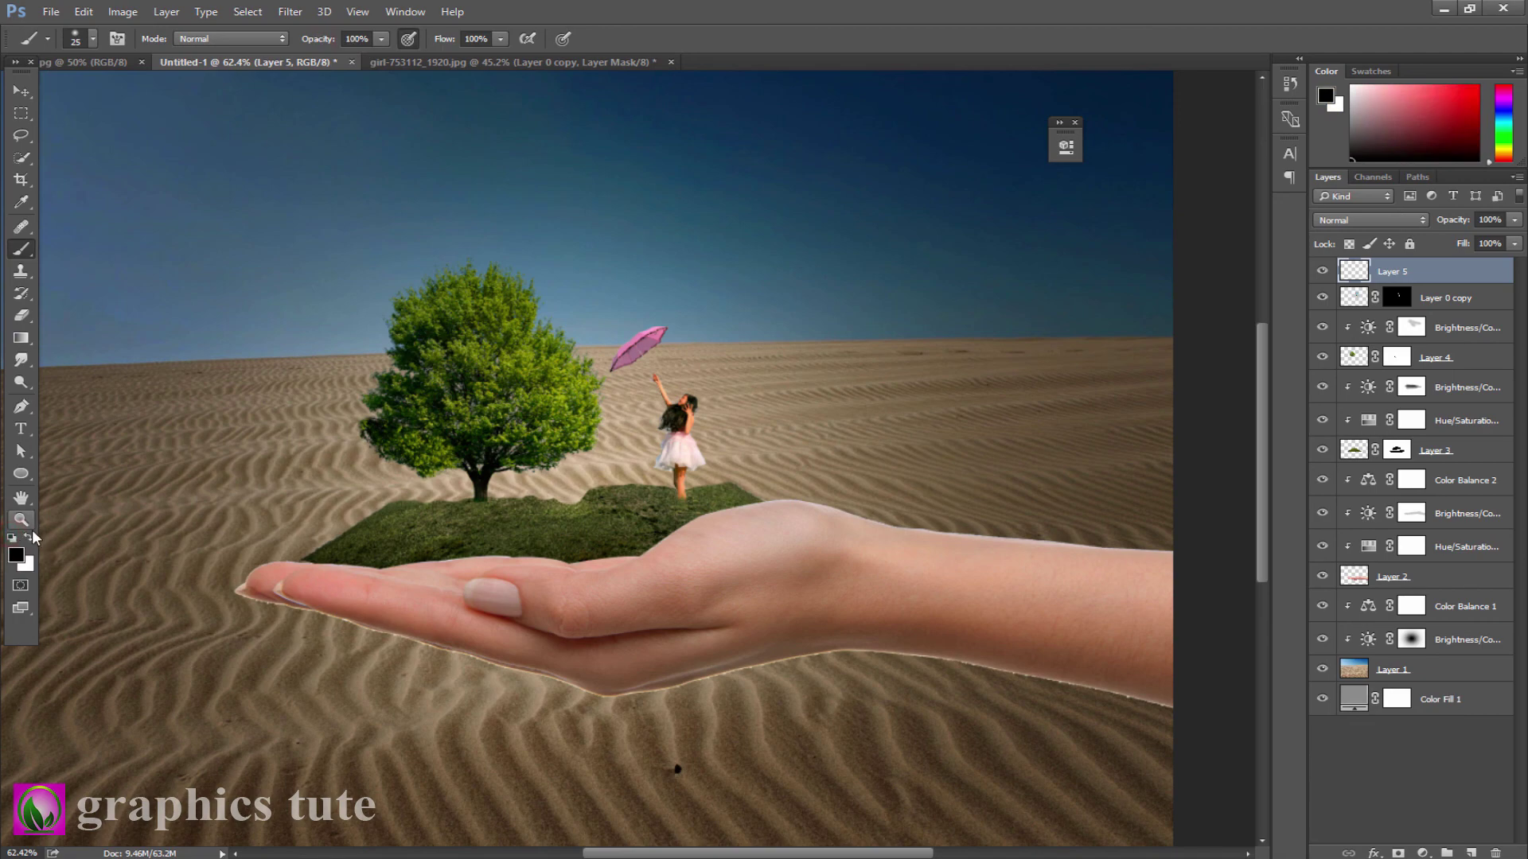
pyautogui.click(27, 535)
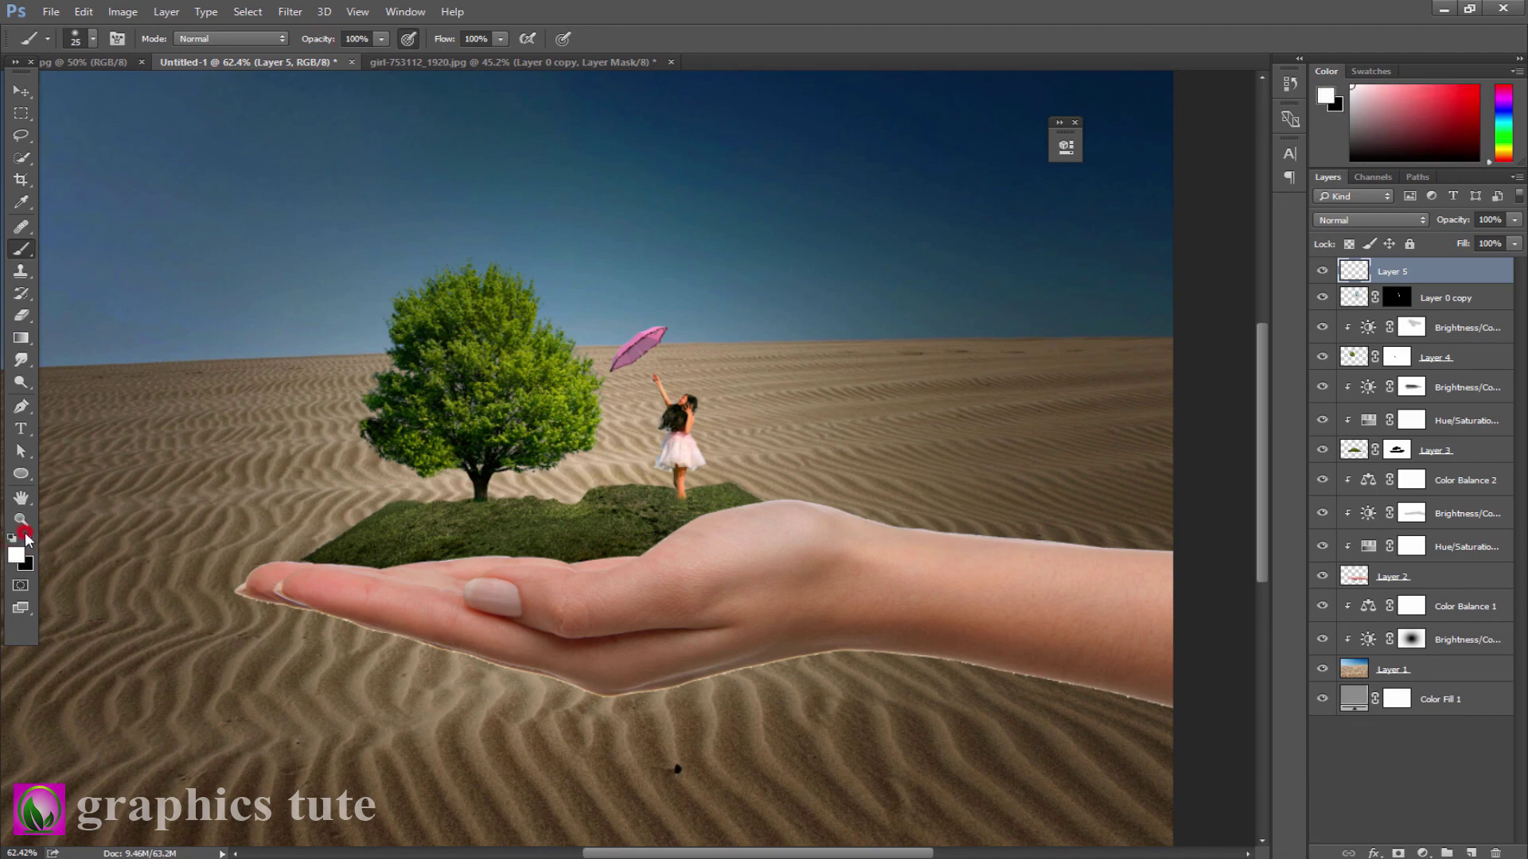
# Choose a large 415-pixel cloud-shaped brush tip and zoom out to the whole image.
pyautogui.click(92, 39)
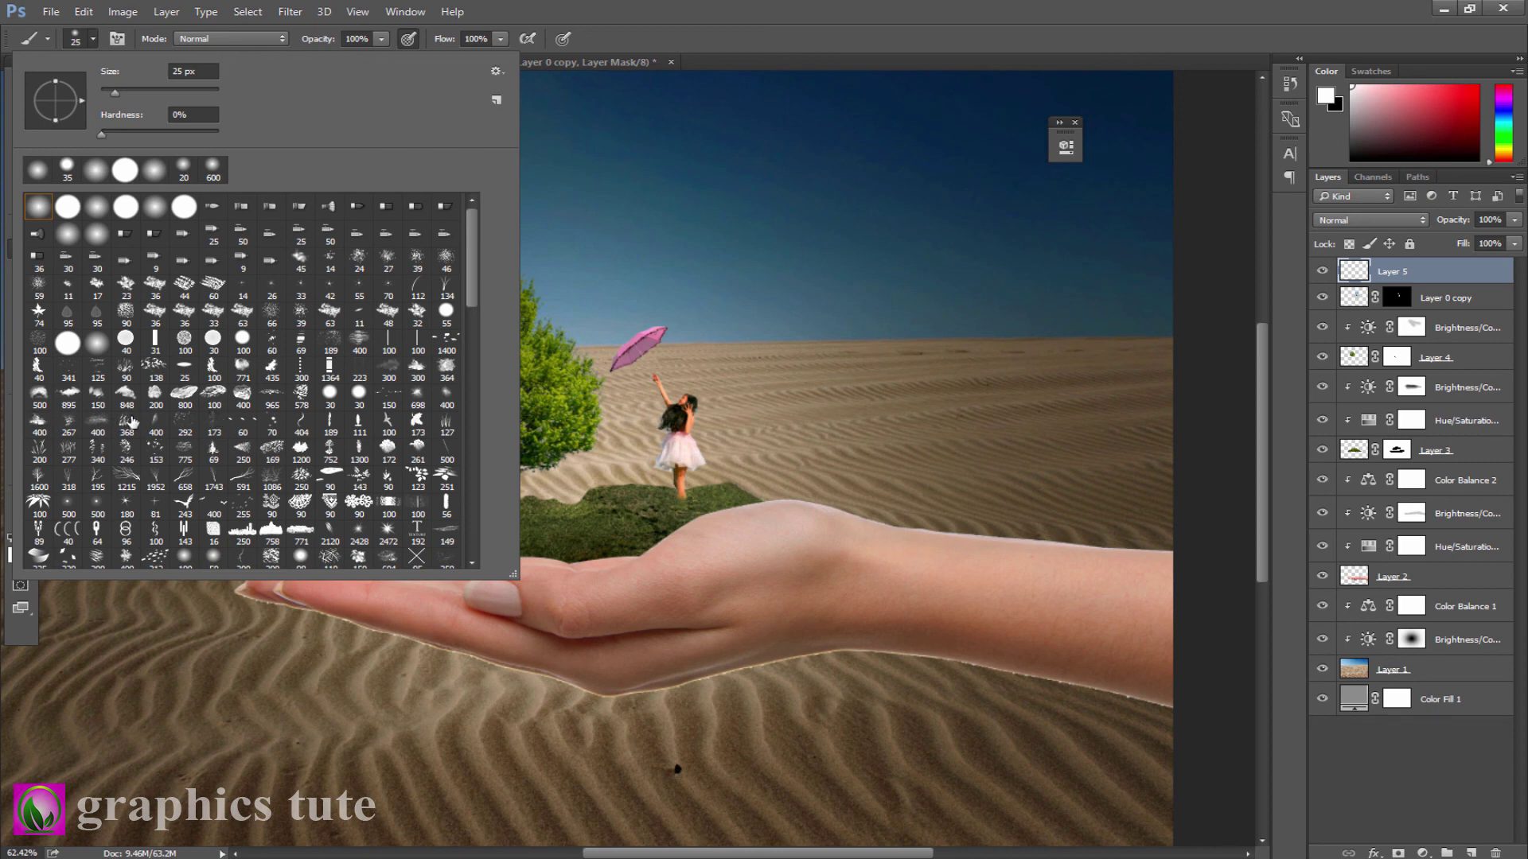
pyautogui.scroll(-2, 132, 422)
pyautogui.scroll(-2, 135, 419)
pyautogui.scroll(-2, 139, 416)
pyautogui.scroll(-2, 144, 412)
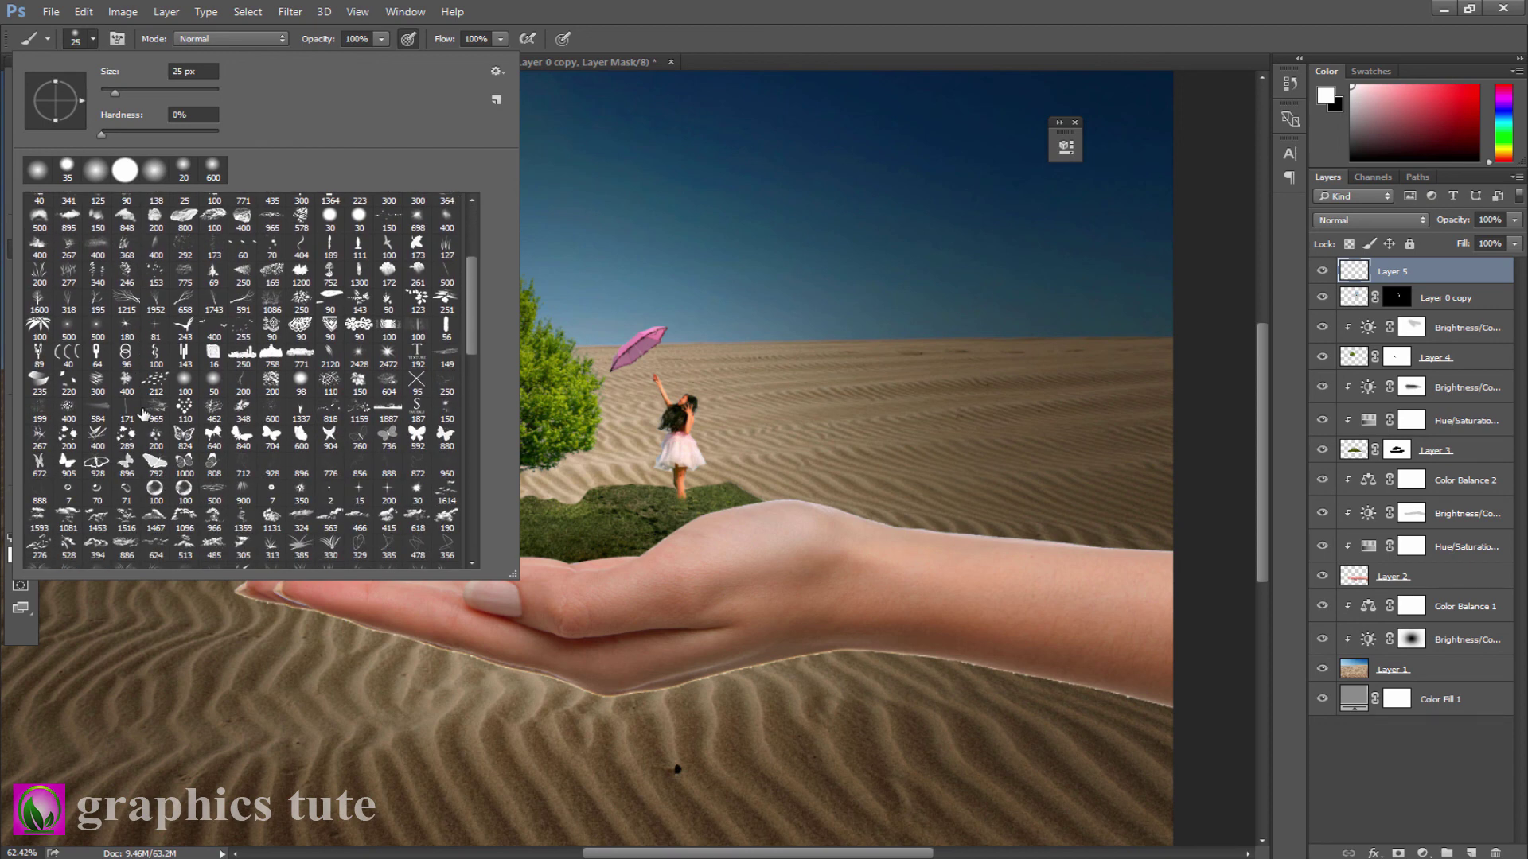
pyautogui.scroll(-2, 143, 412)
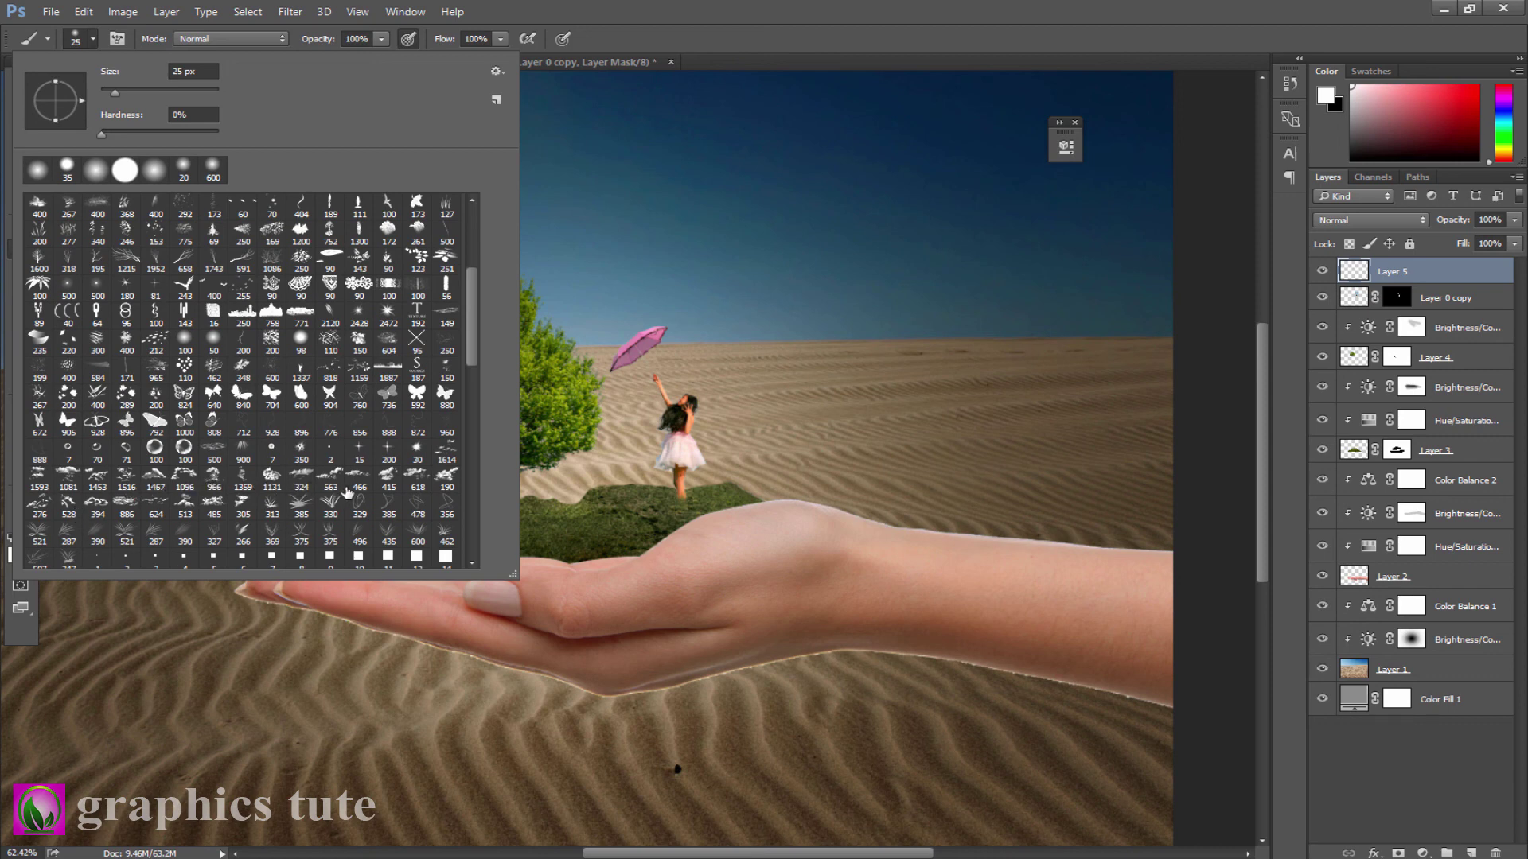
pyautogui.click(389, 478)
pyautogui.click(786, 50)
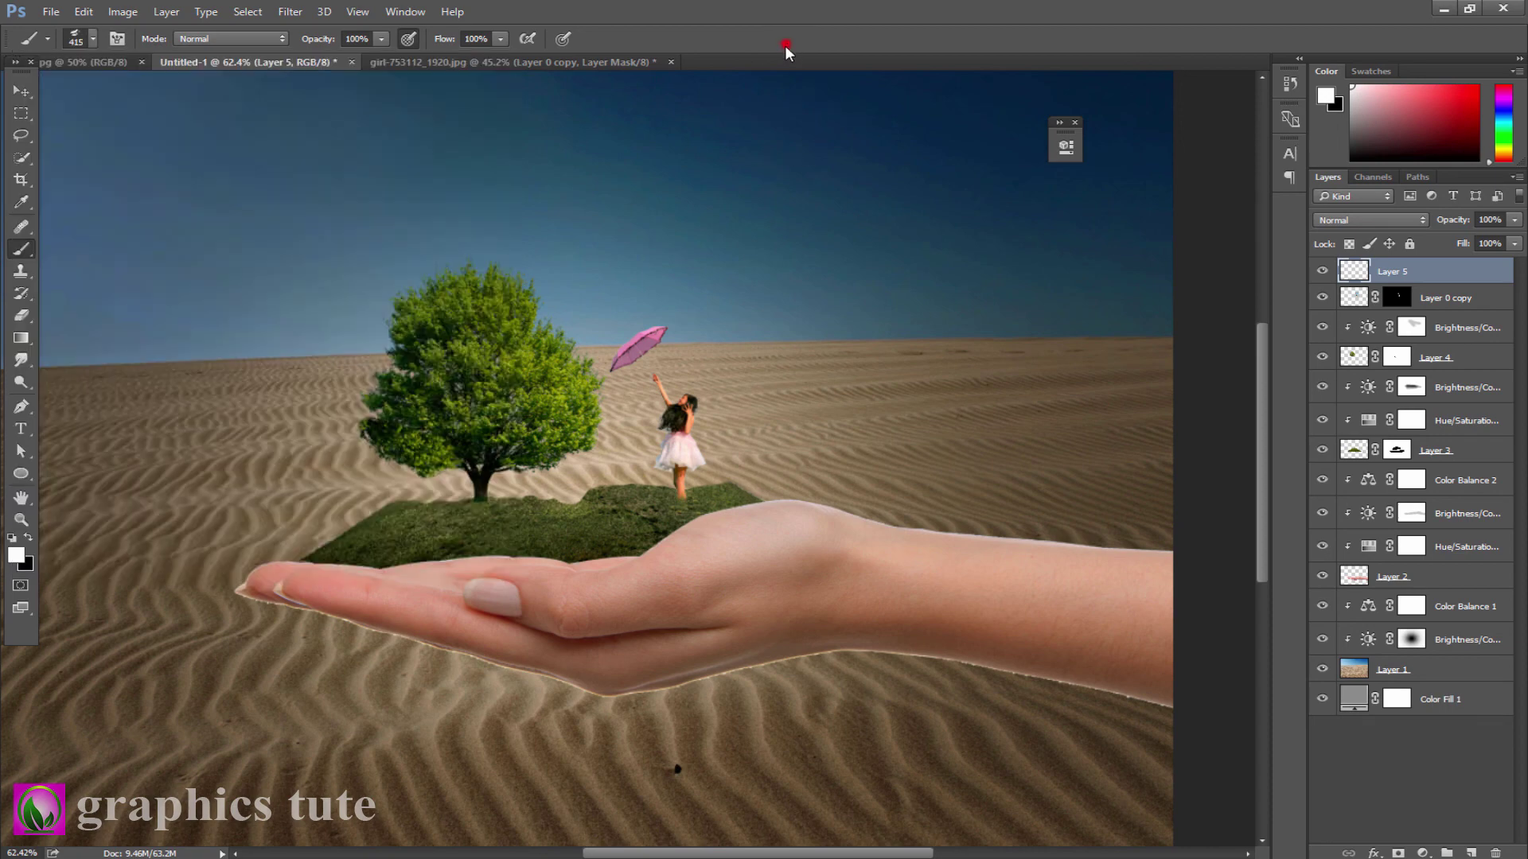
pyautogui.click(21, 518)
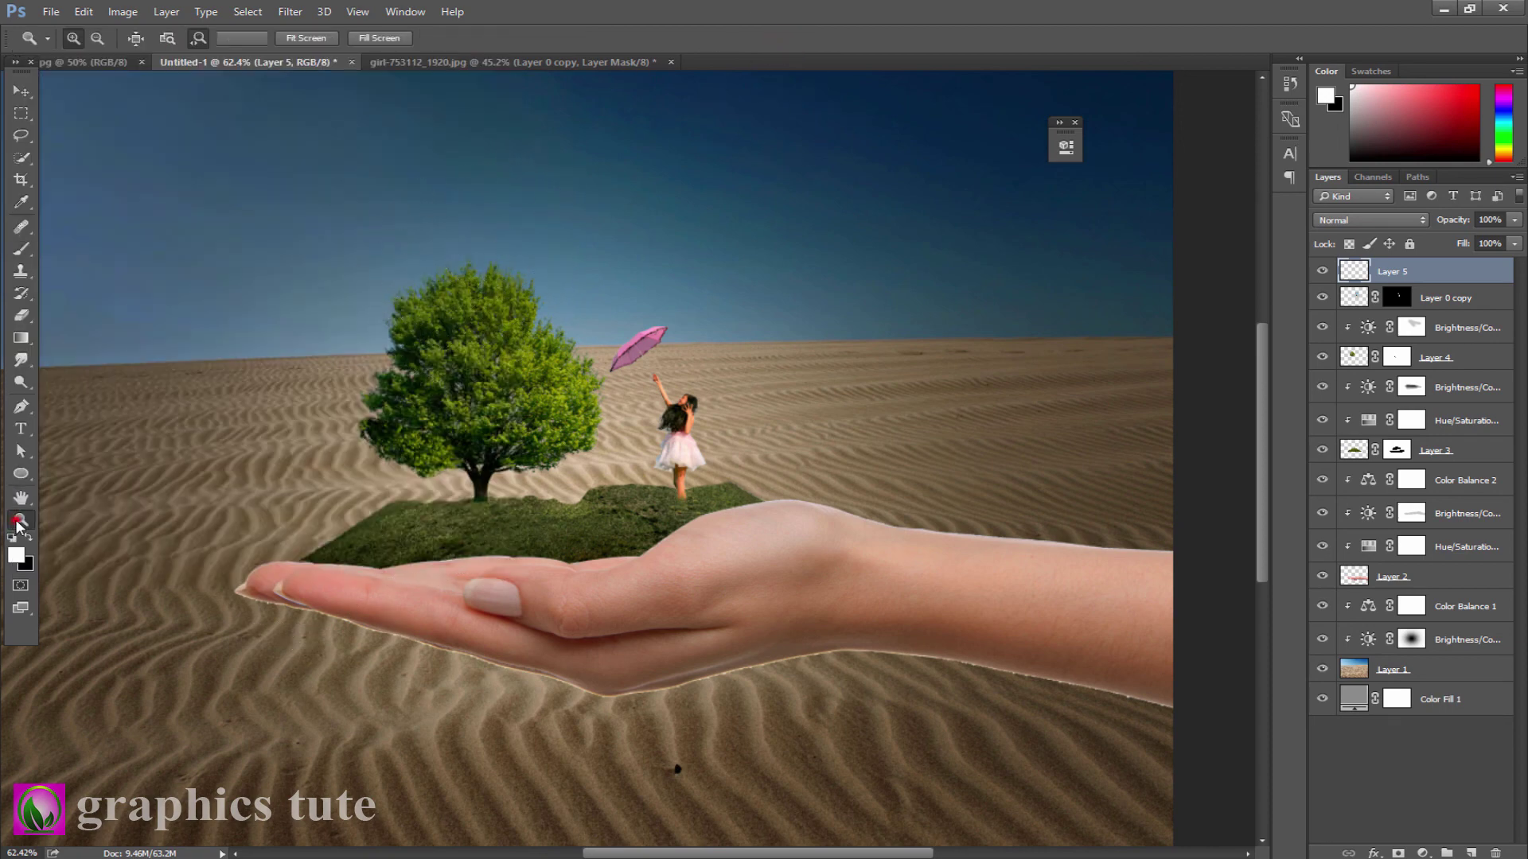
pyautogui.keyDown('alt'); pyautogui.click(647, 737); pyautogui.keyUp('alt')
pyautogui.moveTo(463, 483); pyautogui.dragTo(482, 526)
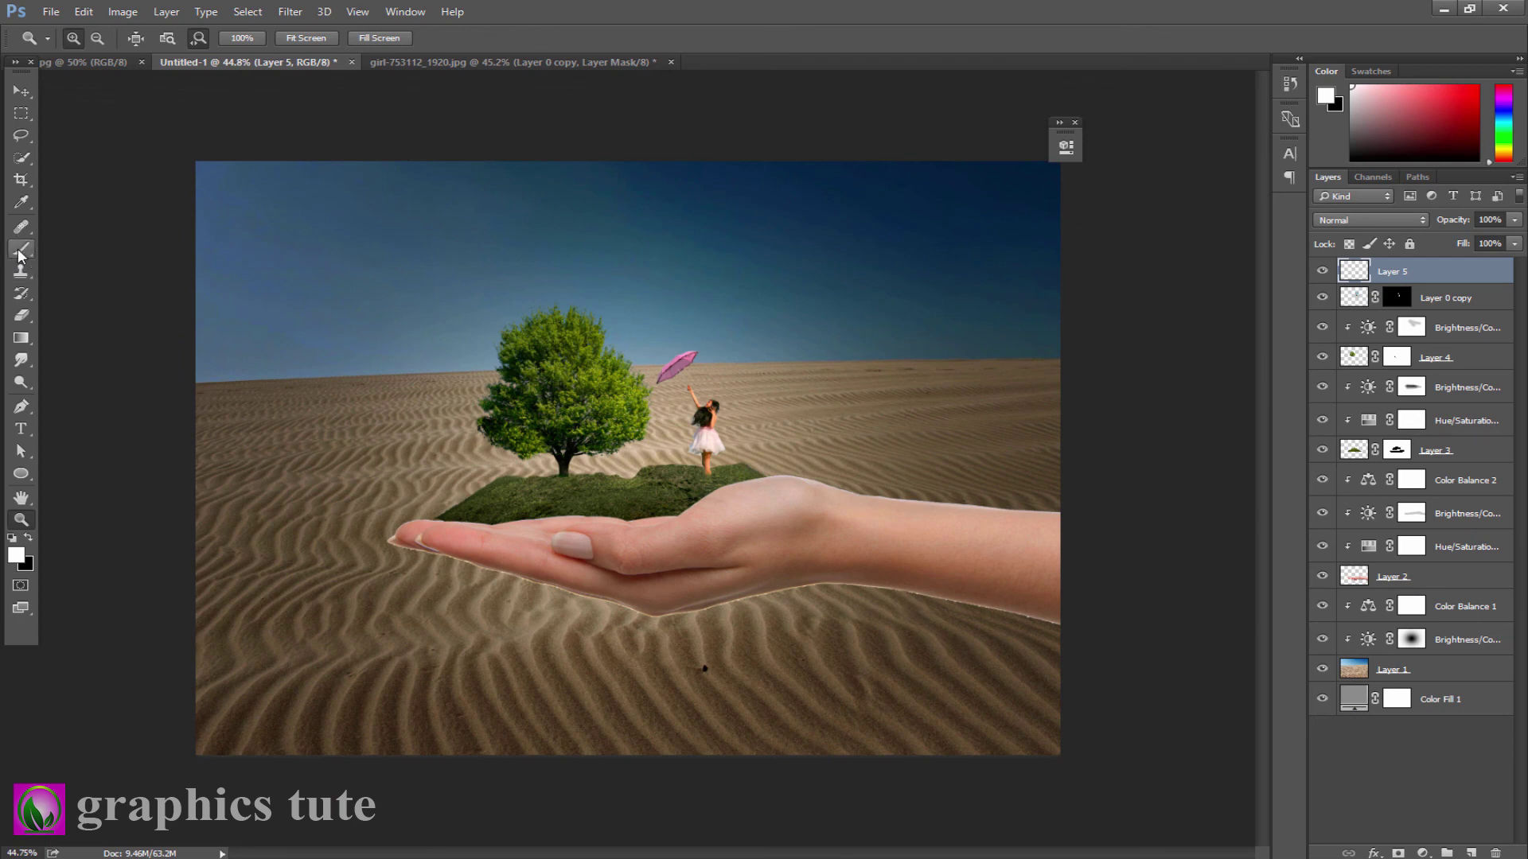
# Stamp white clouds in the sky, enlarging the cloud brush for a bigger one above the tree.
pyautogui.click(18, 250)
pyautogui.click(413, 237)
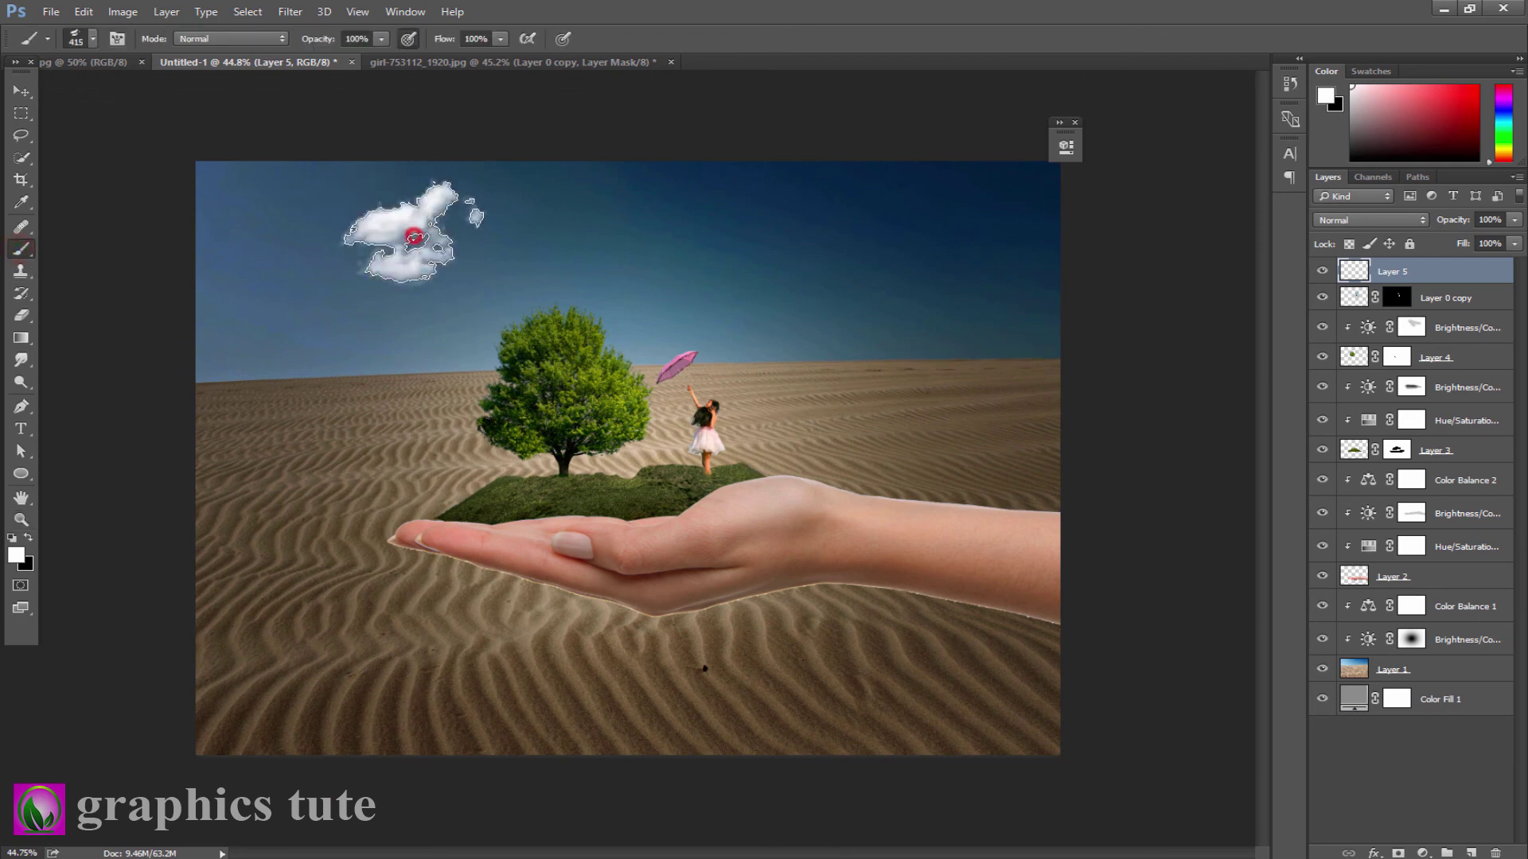
pyautogui.press(']')
pyautogui.press(']')
pyautogui.press(']')
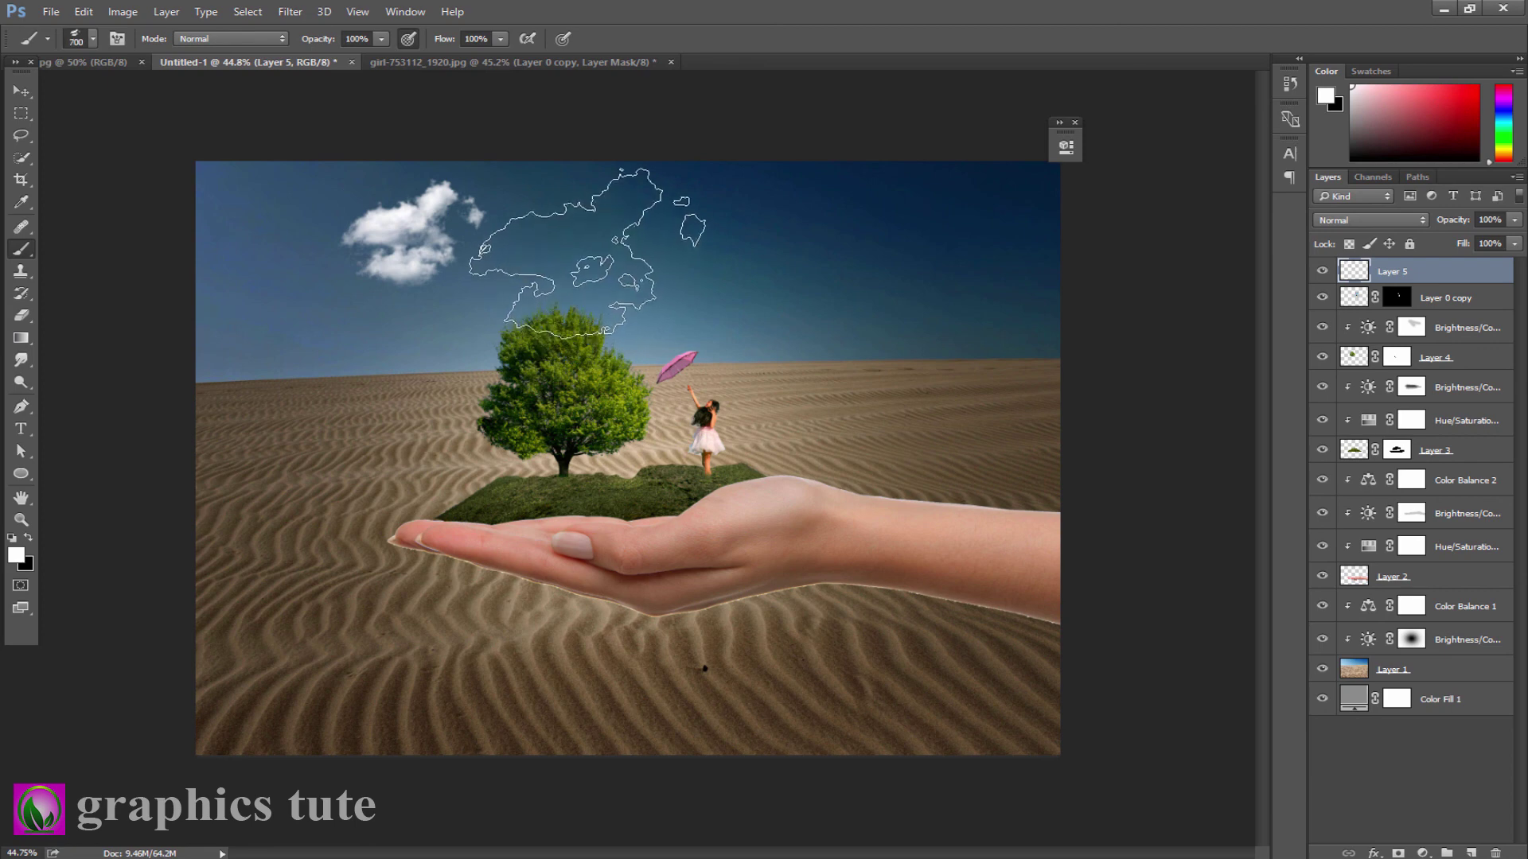
pyautogui.click(675, 242)
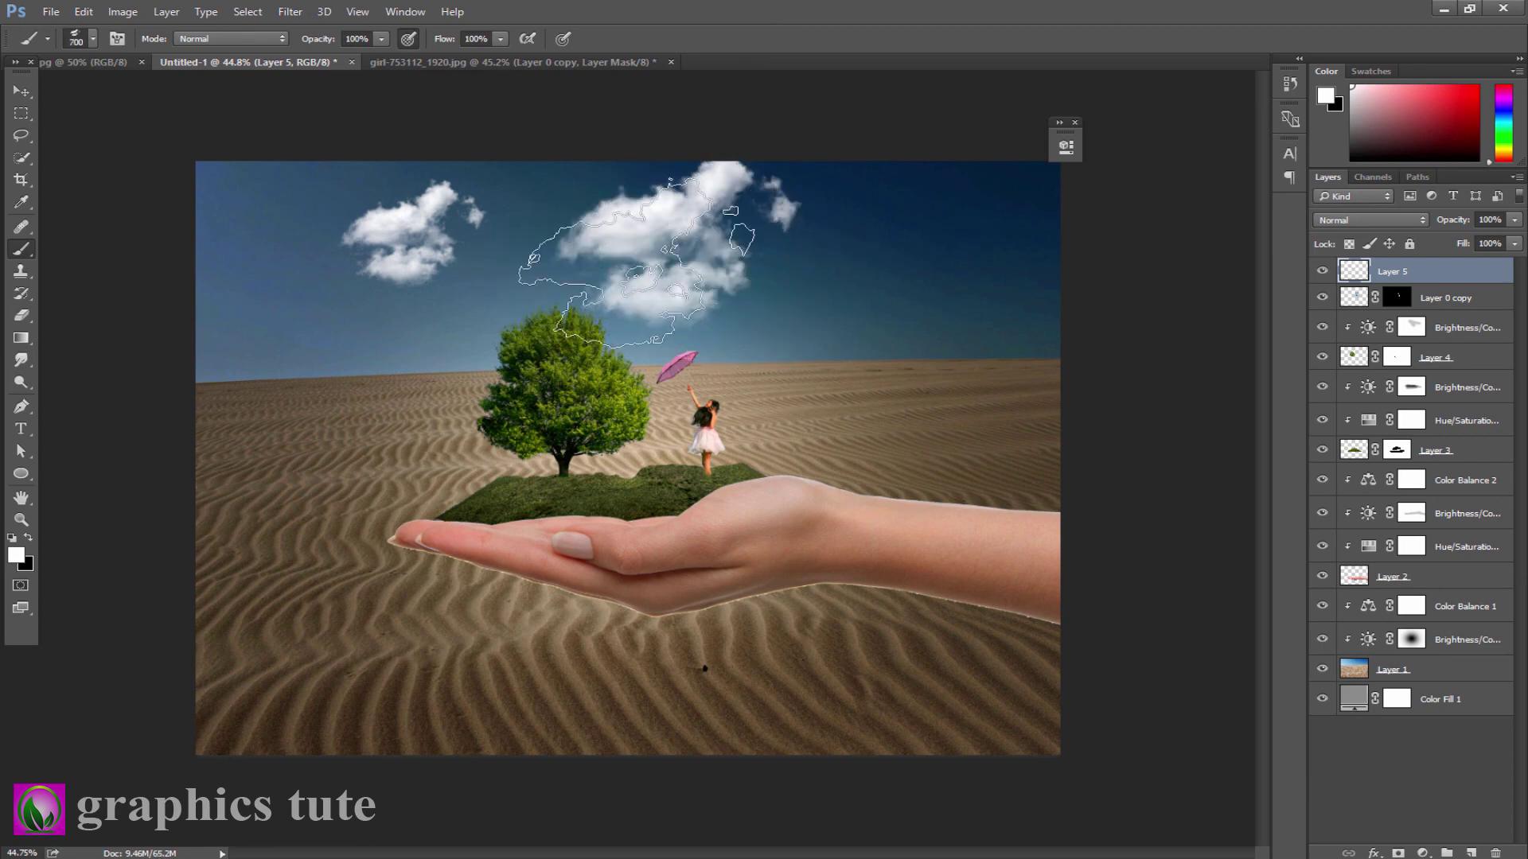
pyautogui.click(512, 246)
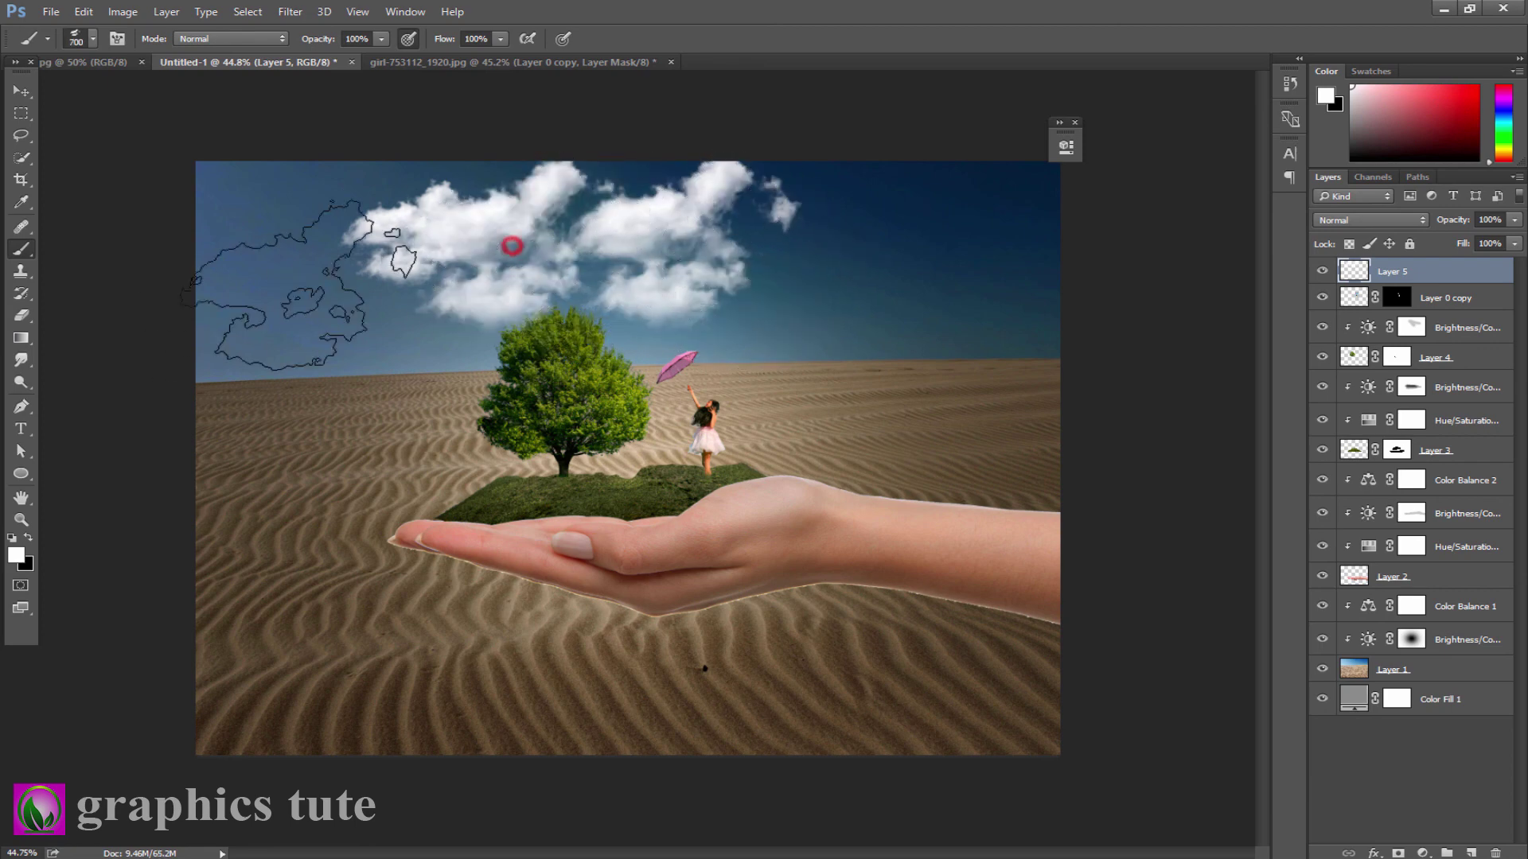
# Shrink the clouds slightly and move them up toward the top edge.
pyautogui.click(20, 90)
pyautogui.moveTo(822, 153); pyautogui.dragTo(781, 169)
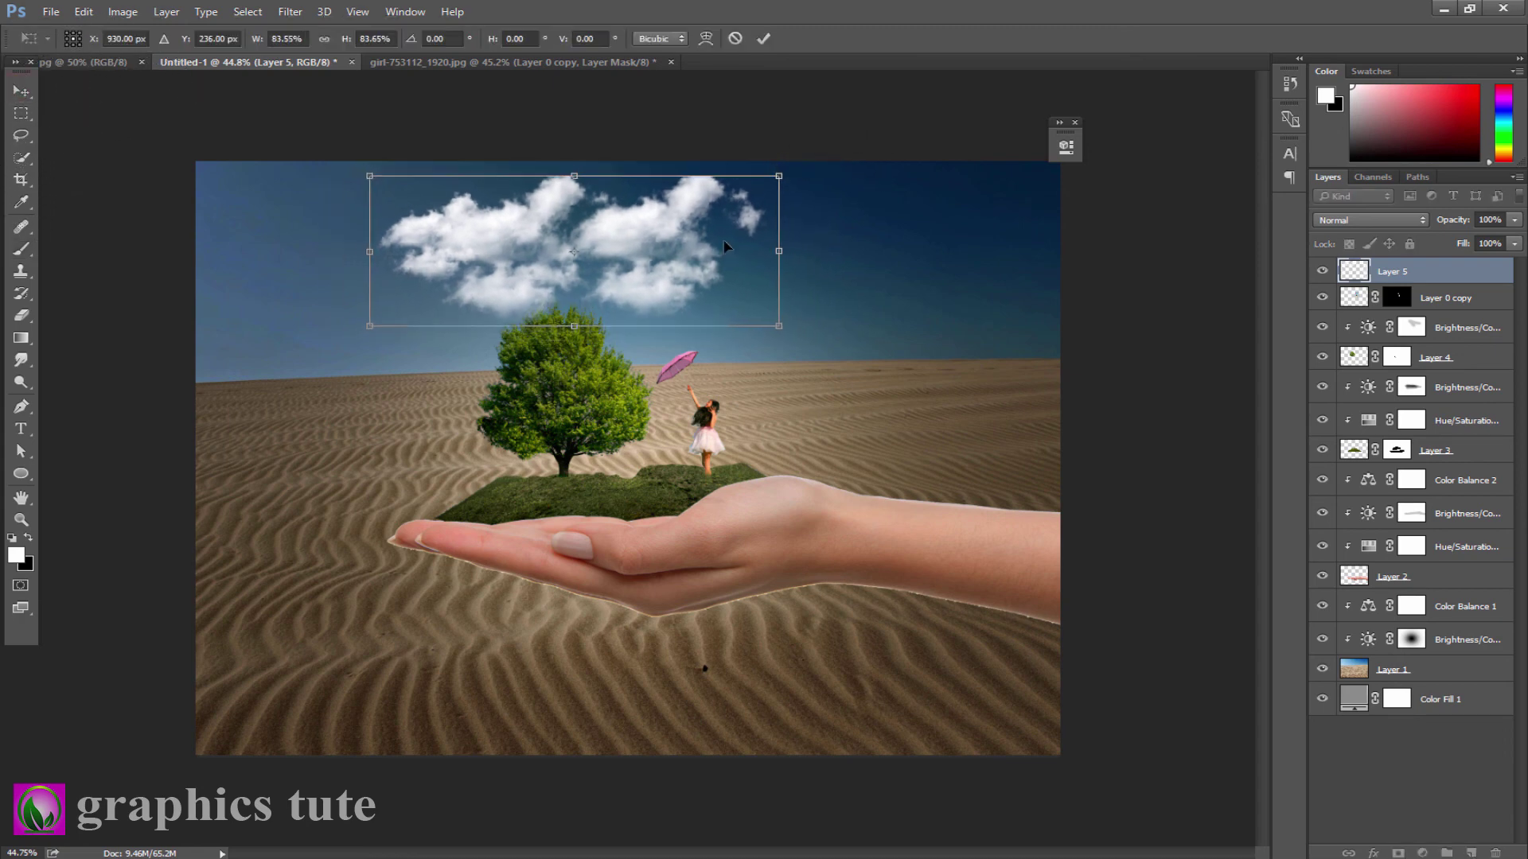
pyautogui.moveTo(717, 261); pyautogui.dragTo(708, 251)
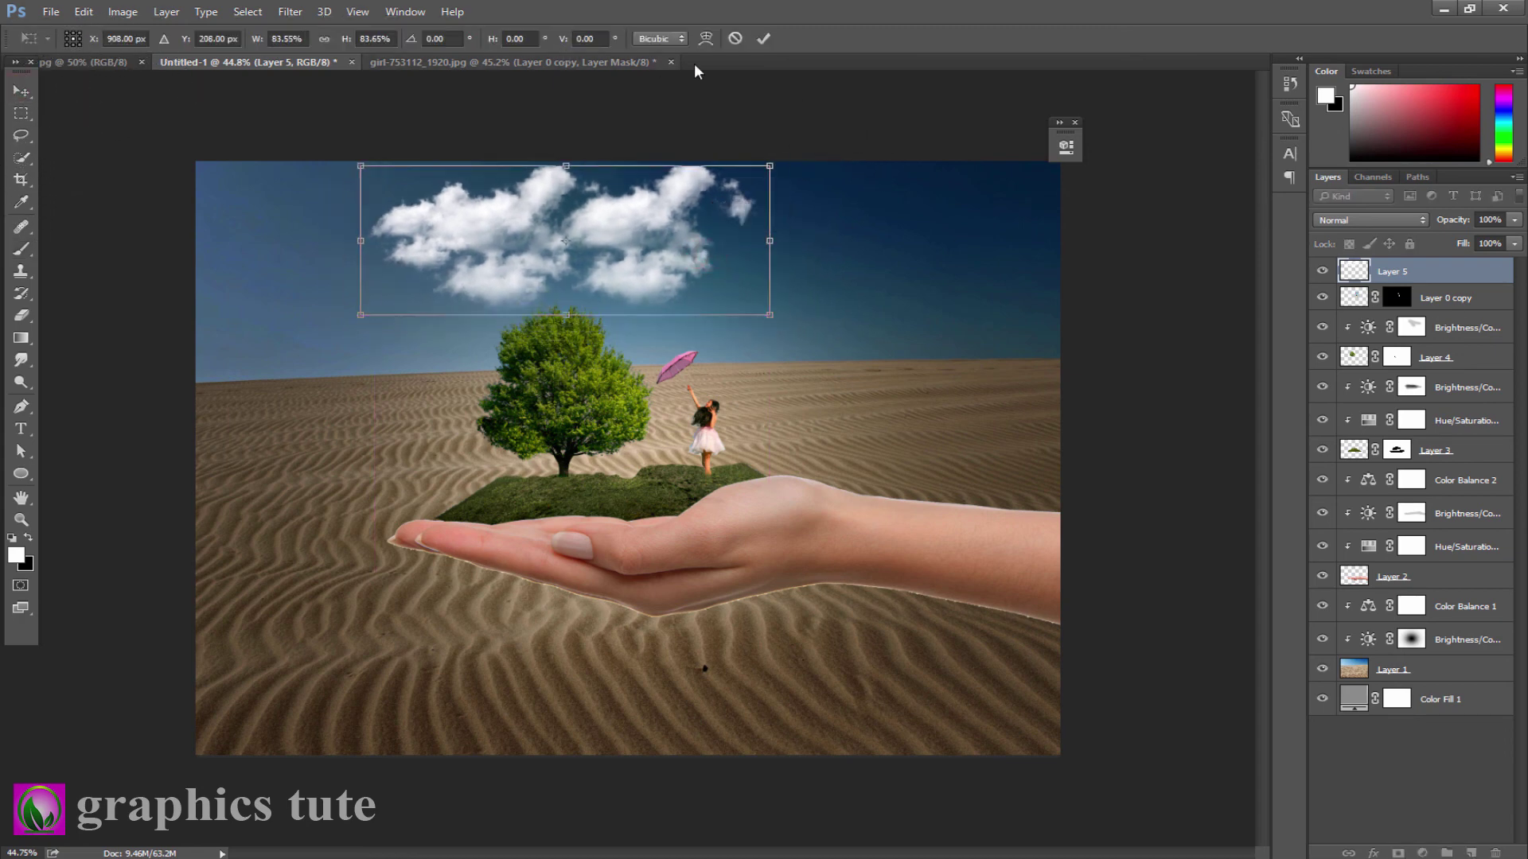
pyautogui.click(763, 38)
# Select the layers from Layer 0 copy down to Layer 1, undoing a stray move and deselecting.
pyautogui.click(1421, 306)
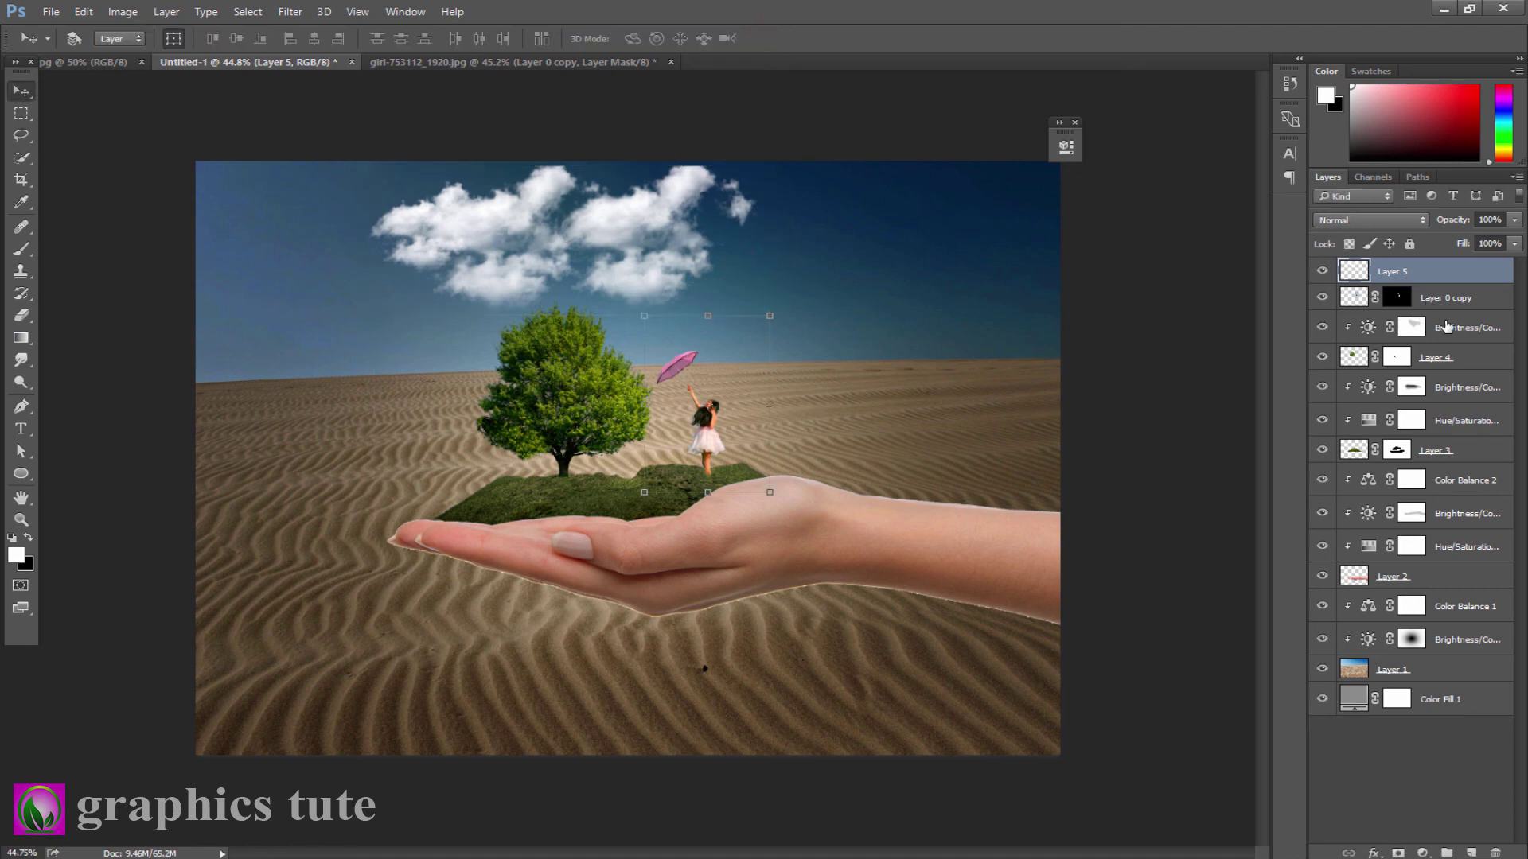
pyautogui.keyDown('shift'); pyautogui.click(1442, 683); pyautogui.keyUp('shift')
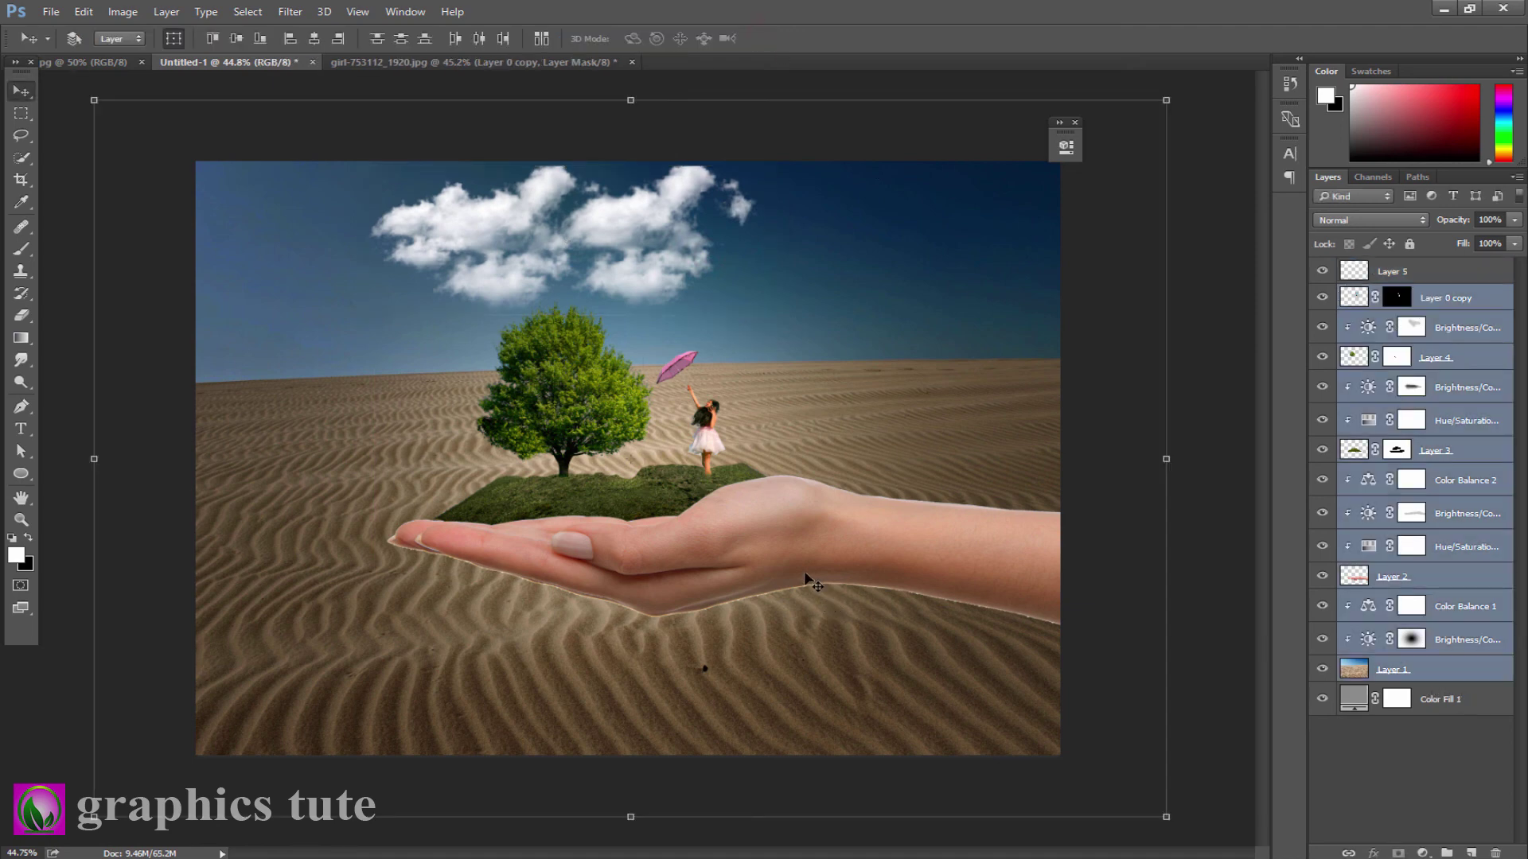
pyautogui.moveTo(793, 555); pyautogui.dragTo(783, 573)
pyautogui.hotkey('ctrl', 'z')
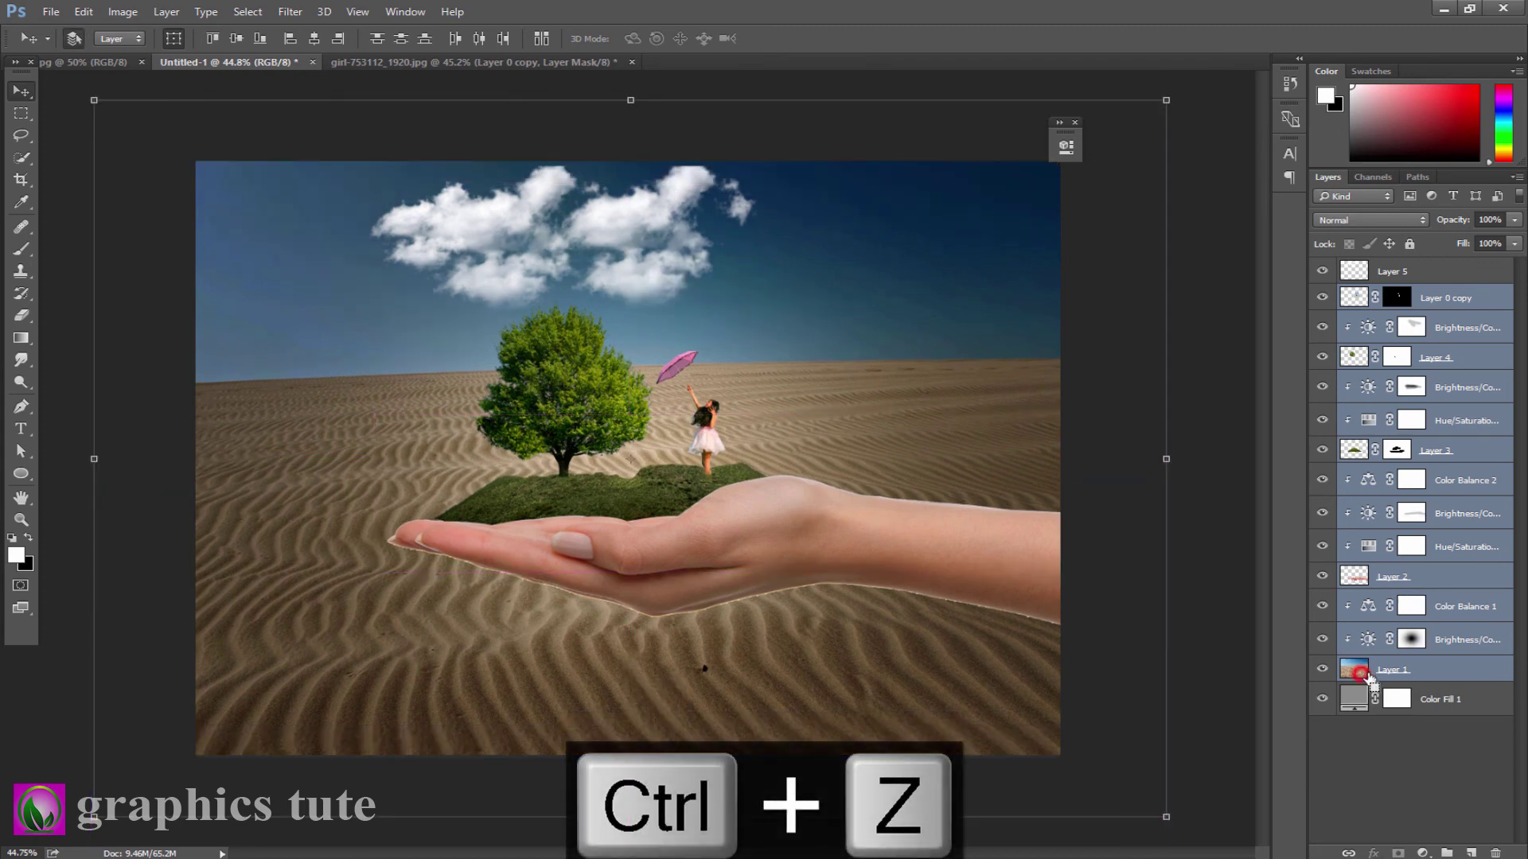
pyautogui.hotkey('ctrl', 'd')
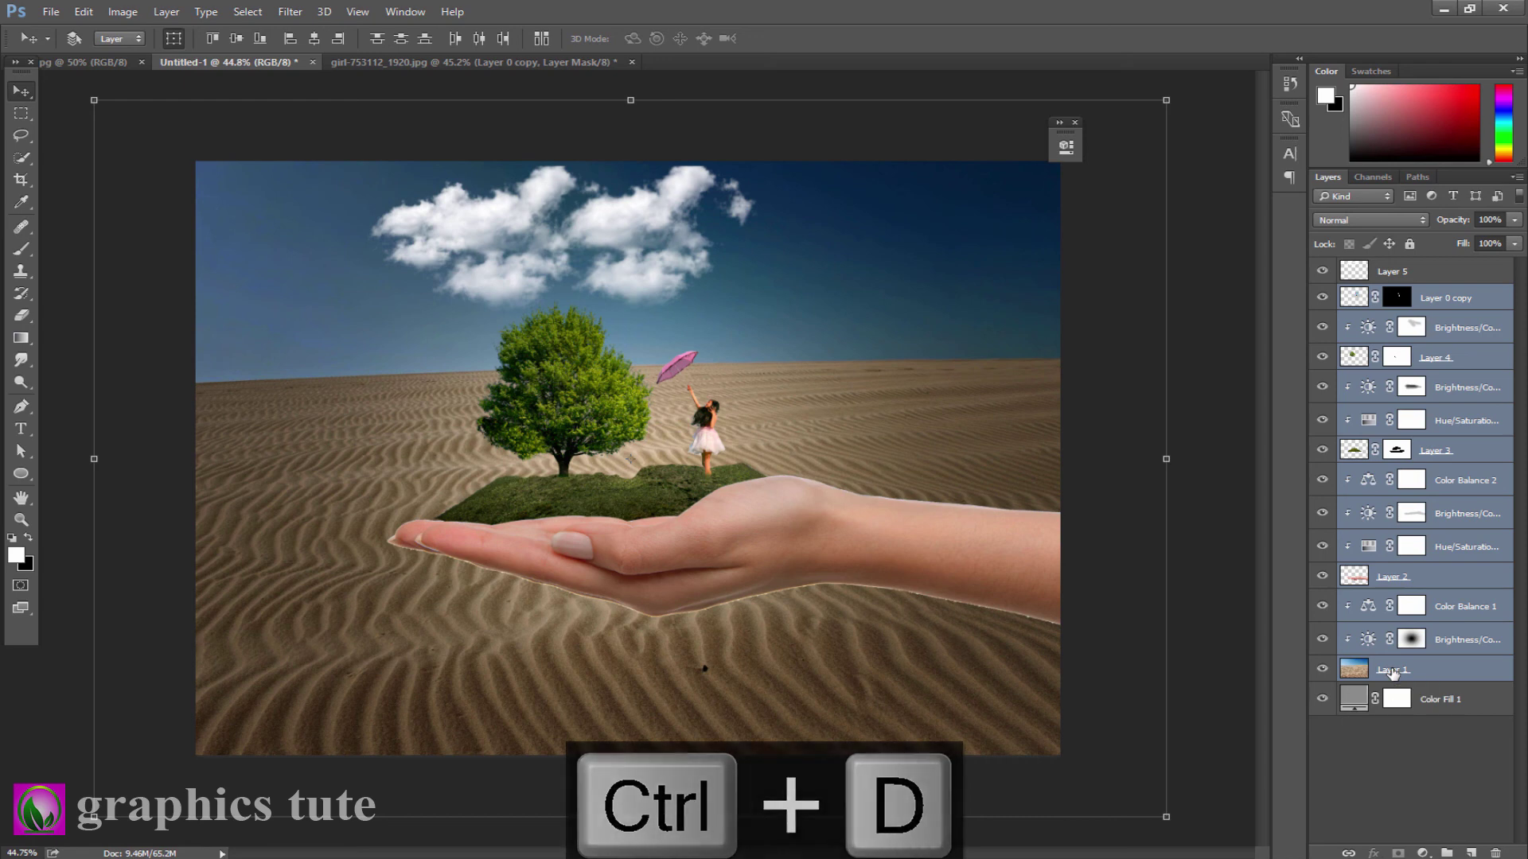
# Drop the desert, adjustment layers and Color Balance 1, then lower hand, island, tree and girl about 3.7 cm.
pyautogui.click(1392, 670)
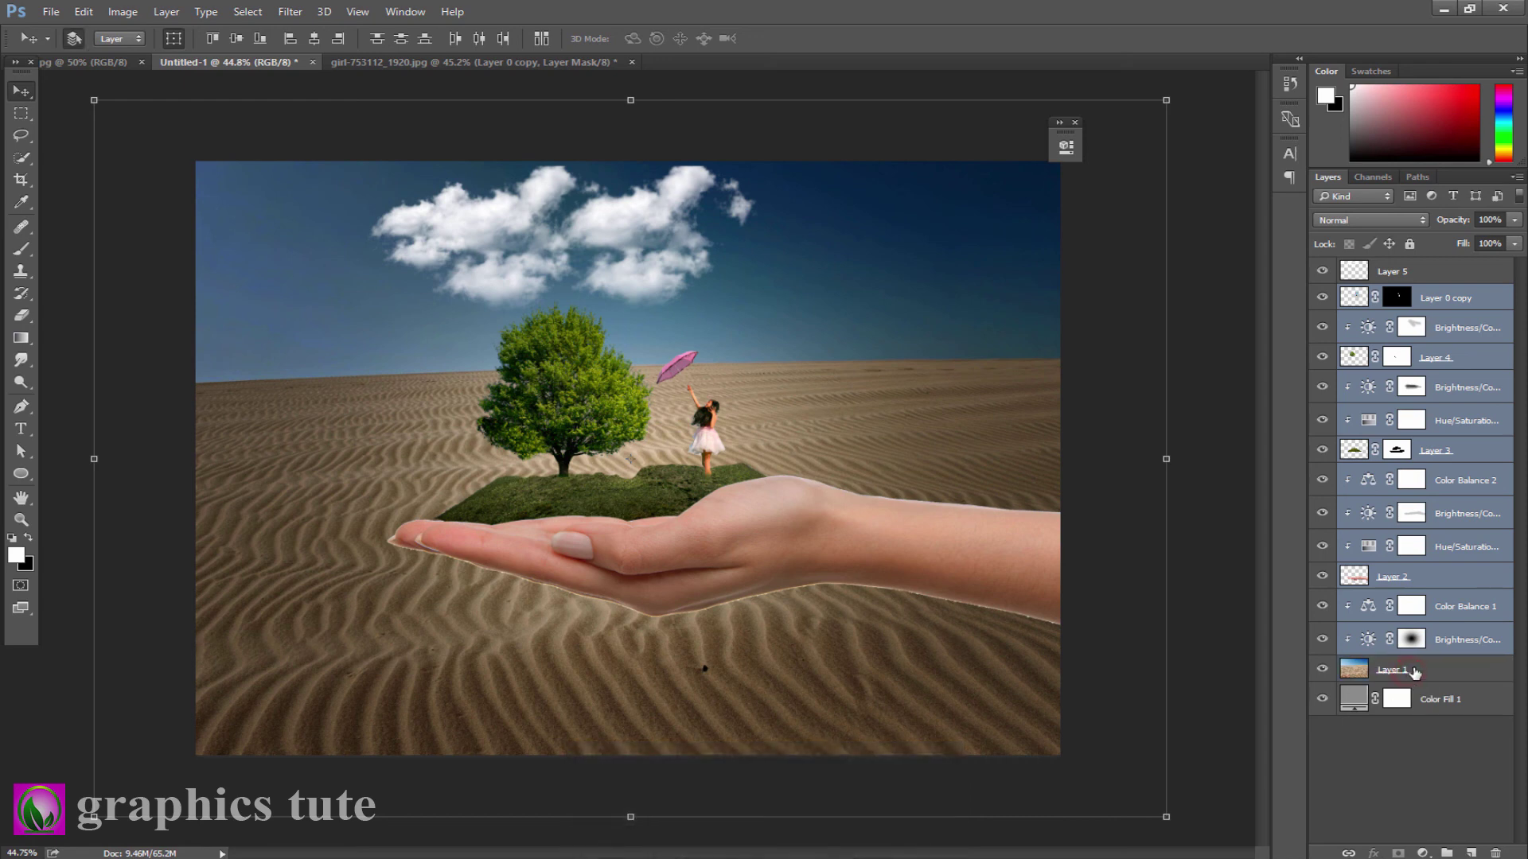
pyautogui.keyDown('ctrl'); pyautogui.click(1470, 645); pyautogui.keyUp('ctrl')
pyautogui.keyDown('ctrl'); pyautogui.click(1472, 608); pyautogui.keyUp('ctrl')
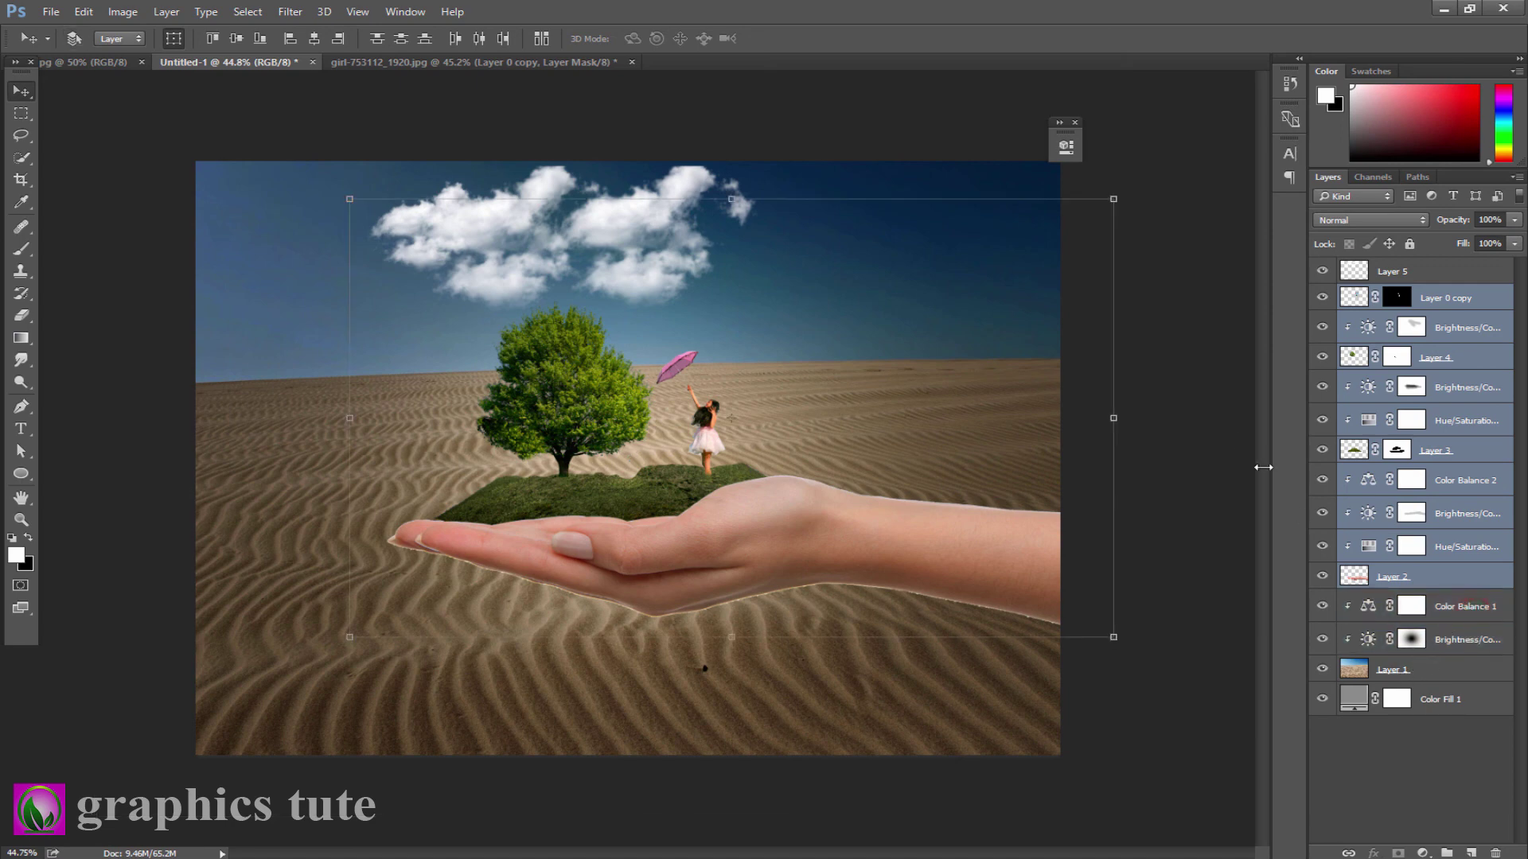
pyautogui.moveTo(737, 532); pyautogui.dragTo(734, 575)
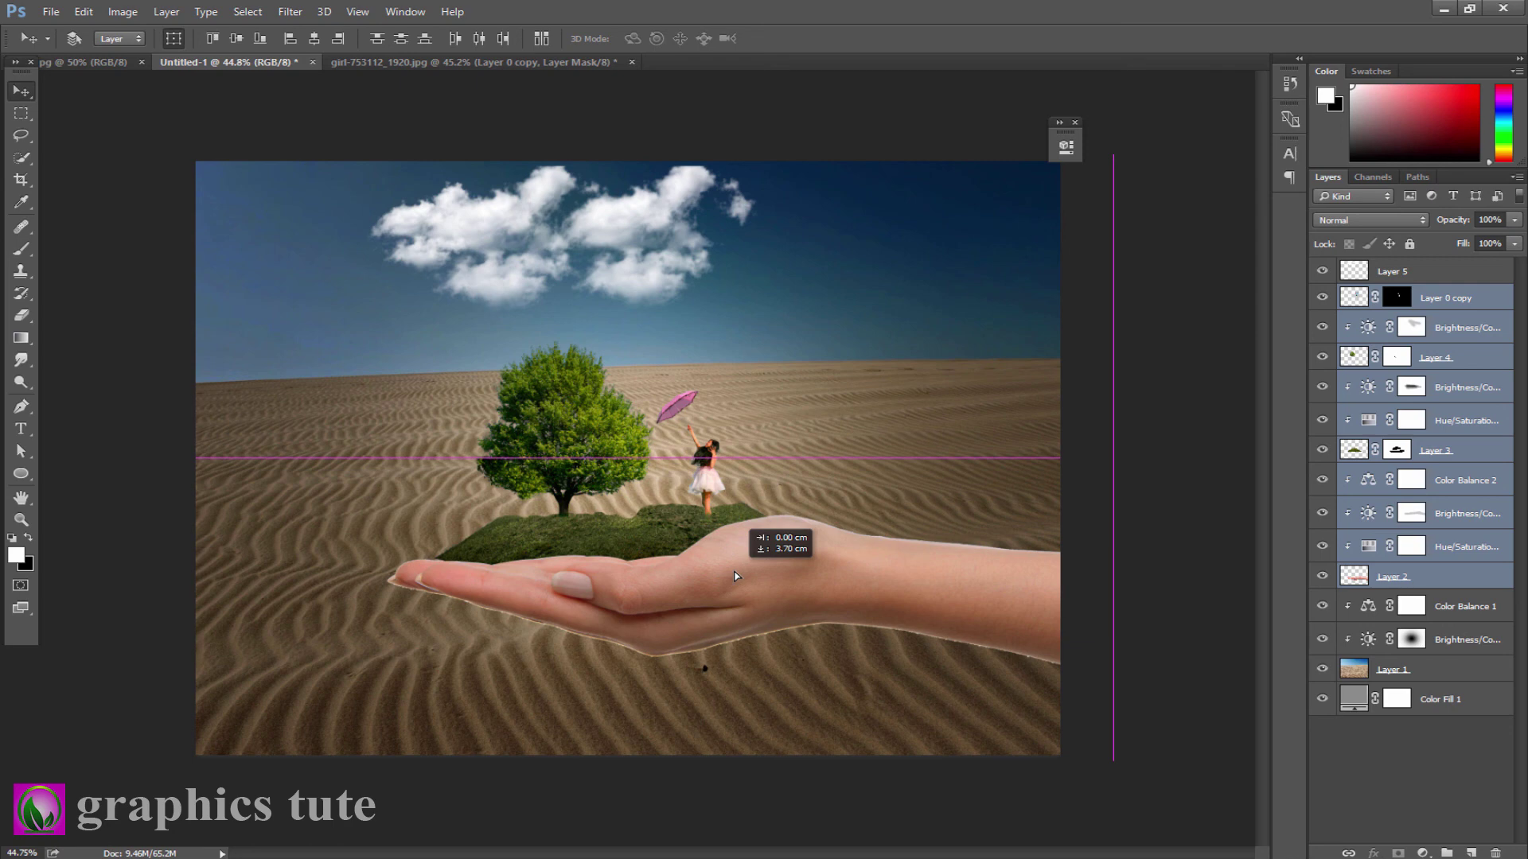
pyautogui.moveTo(735, 576); pyautogui.dragTo(734, 575)
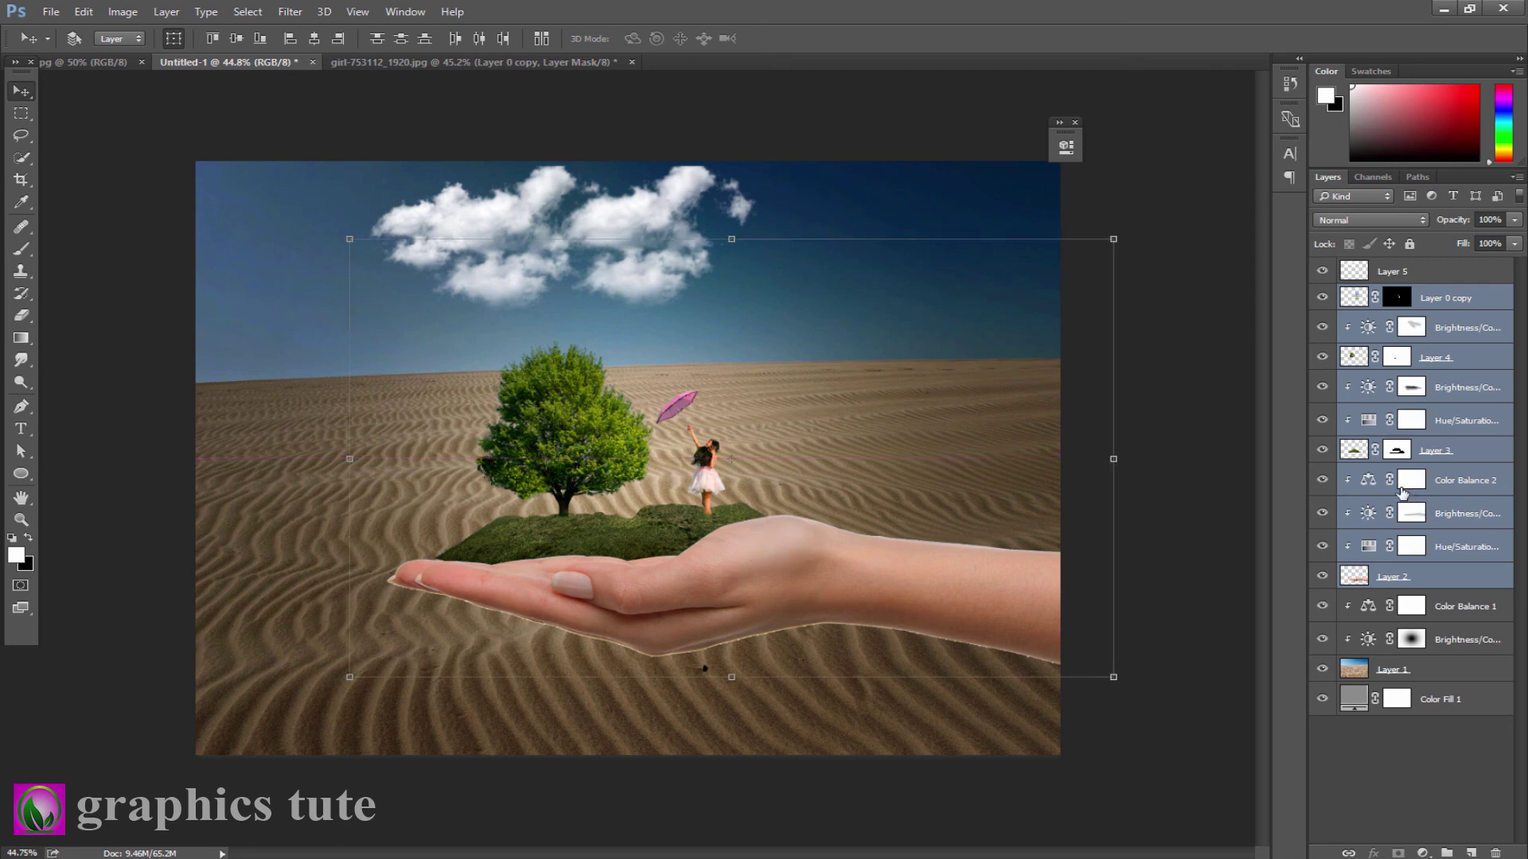
# Nudge the Layer 5 clouds slightly lower.
pyautogui.click(1424, 273)
pyautogui.click(620, 279)
pyautogui.moveTo(620, 278); pyautogui.dragTo(621, 283)
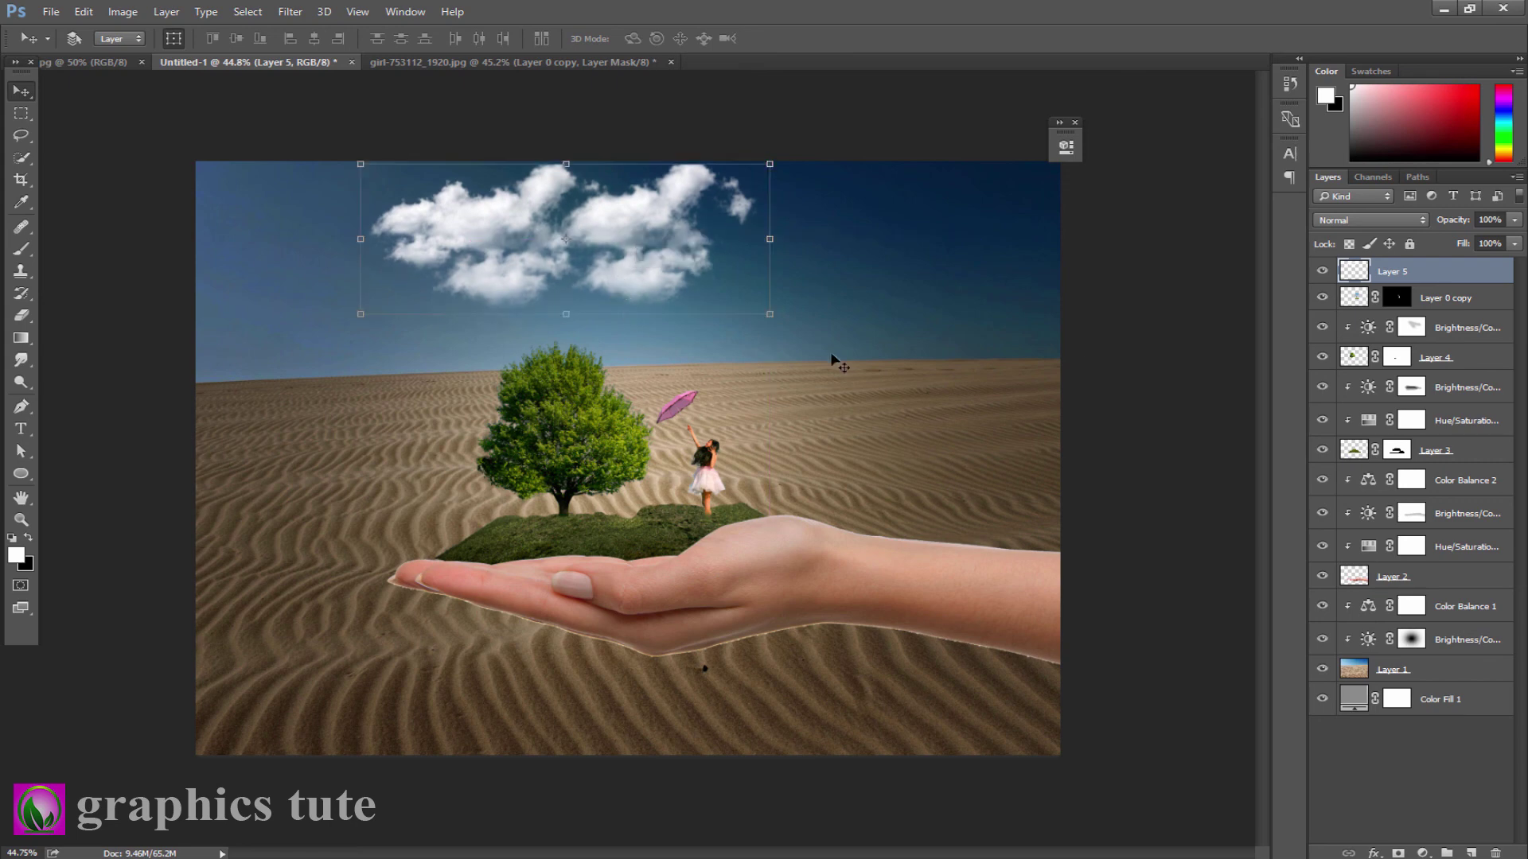
# Add Layer 6 and stamp rain streaks over the sky and sand with a rain brush.
pyautogui.click(1473, 852)
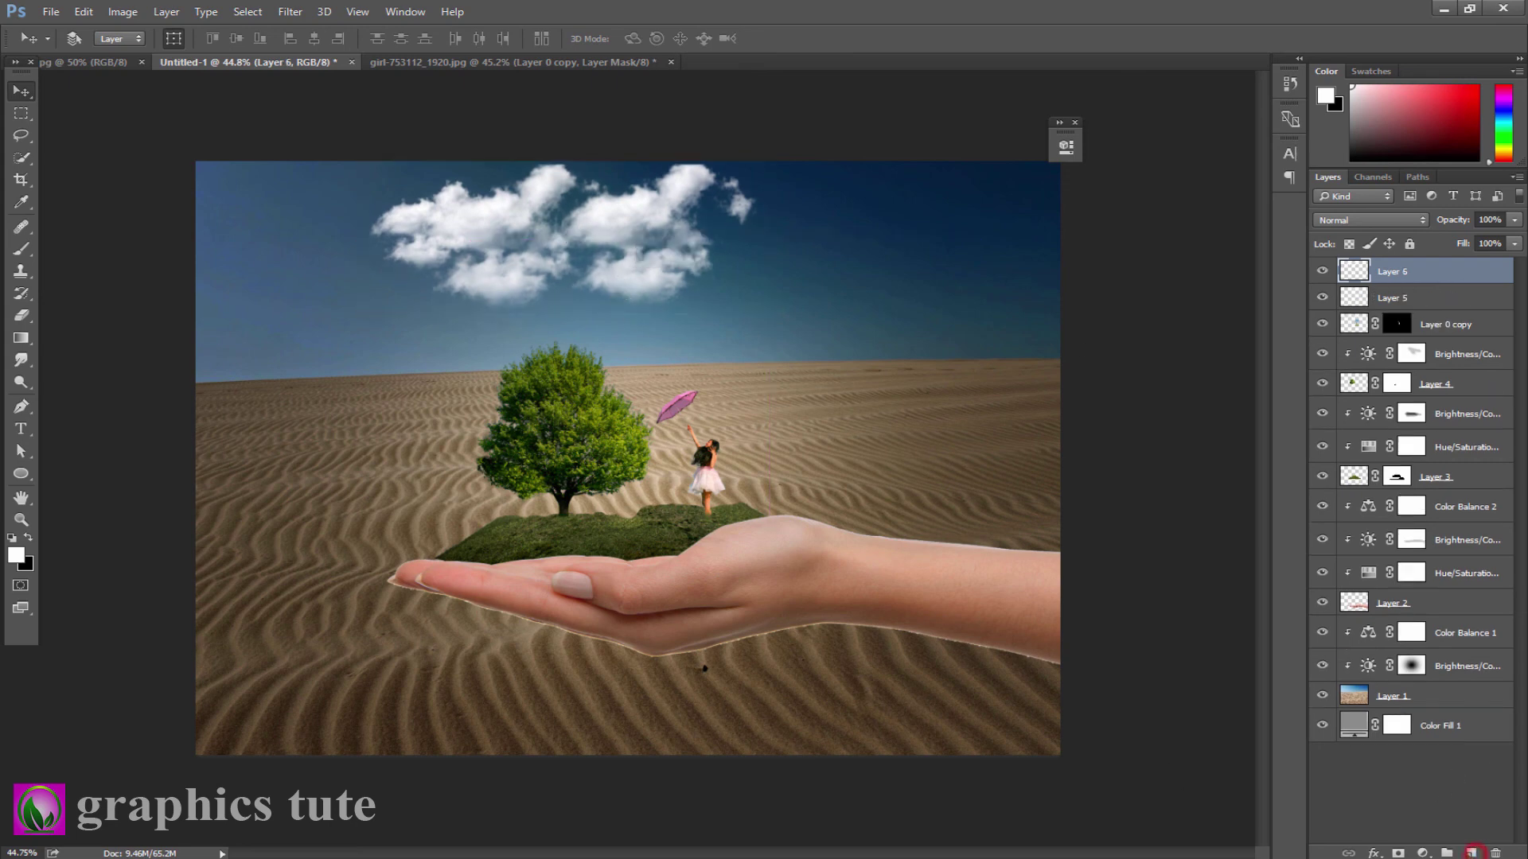
pyautogui.click(22, 250)
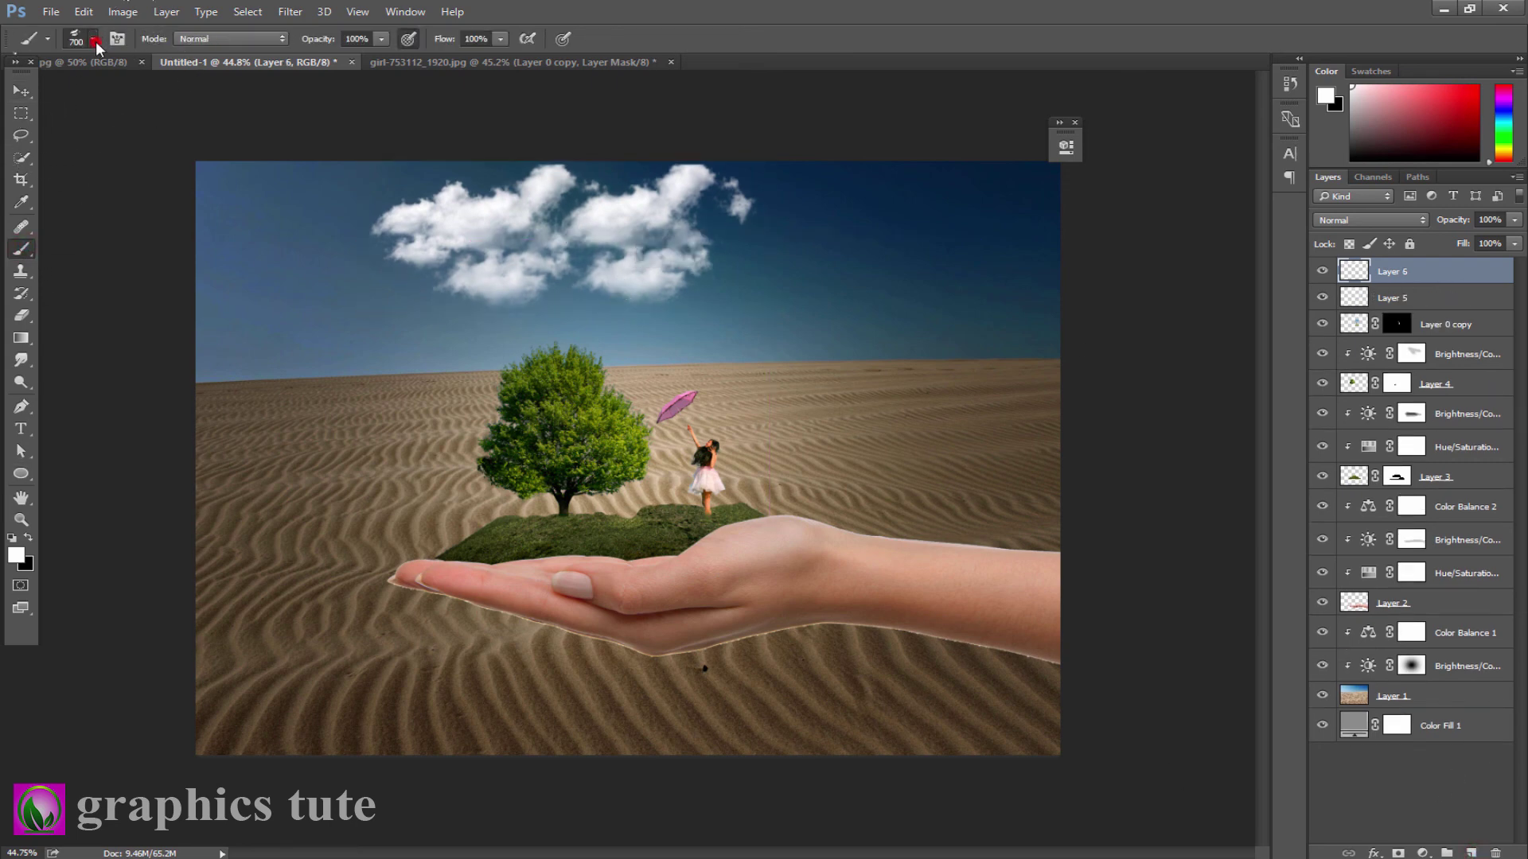
pyautogui.click(94, 39)
pyautogui.scroll(-1, 340, 451)
pyautogui.scroll(-2, 398, 451)
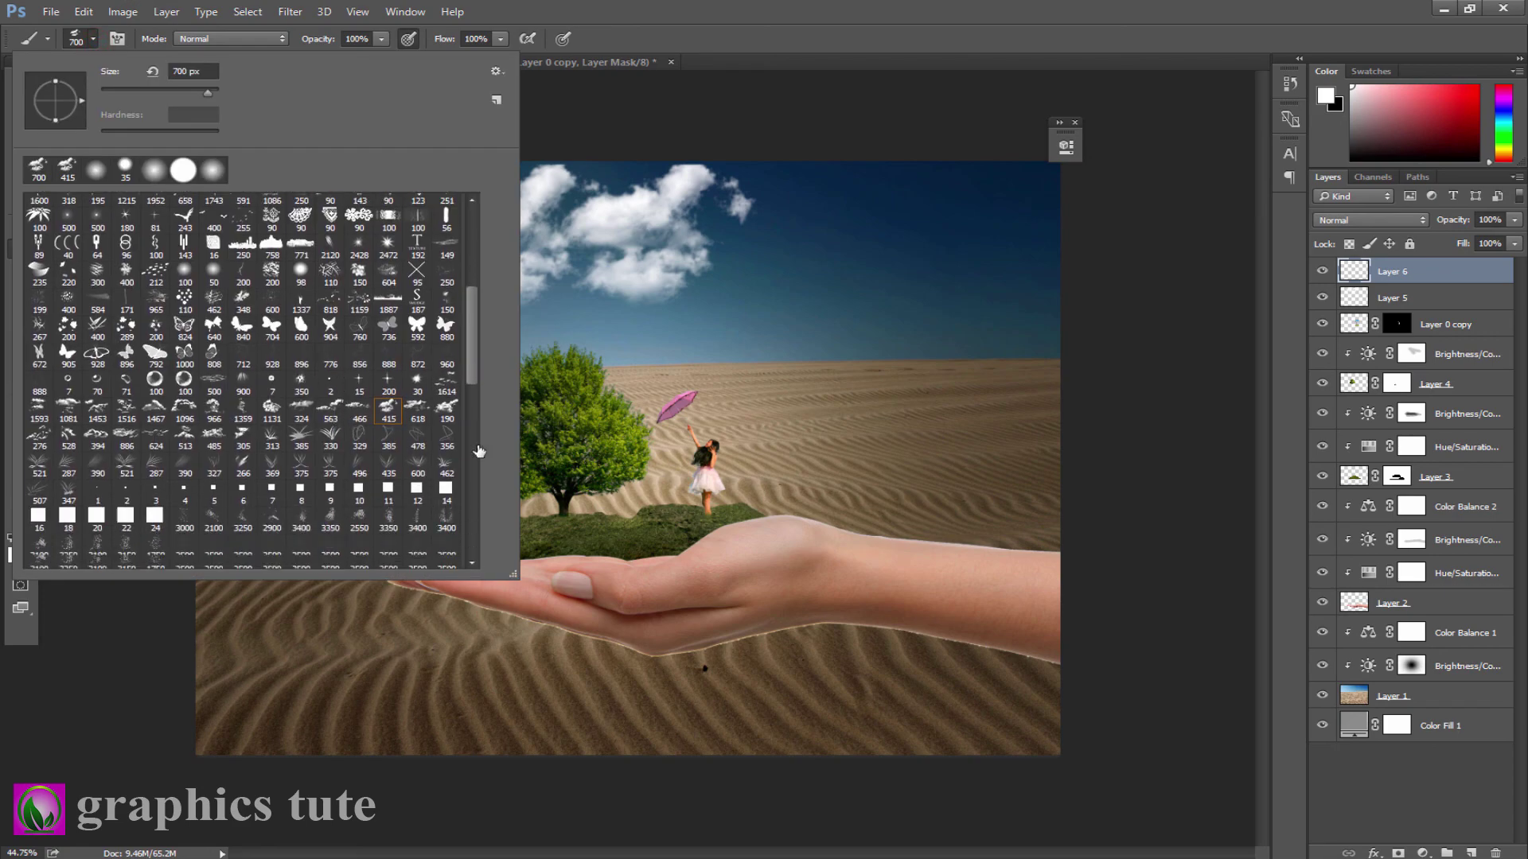
pyautogui.moveTo(471, 369); pyautogui.dragTo(477, 557)
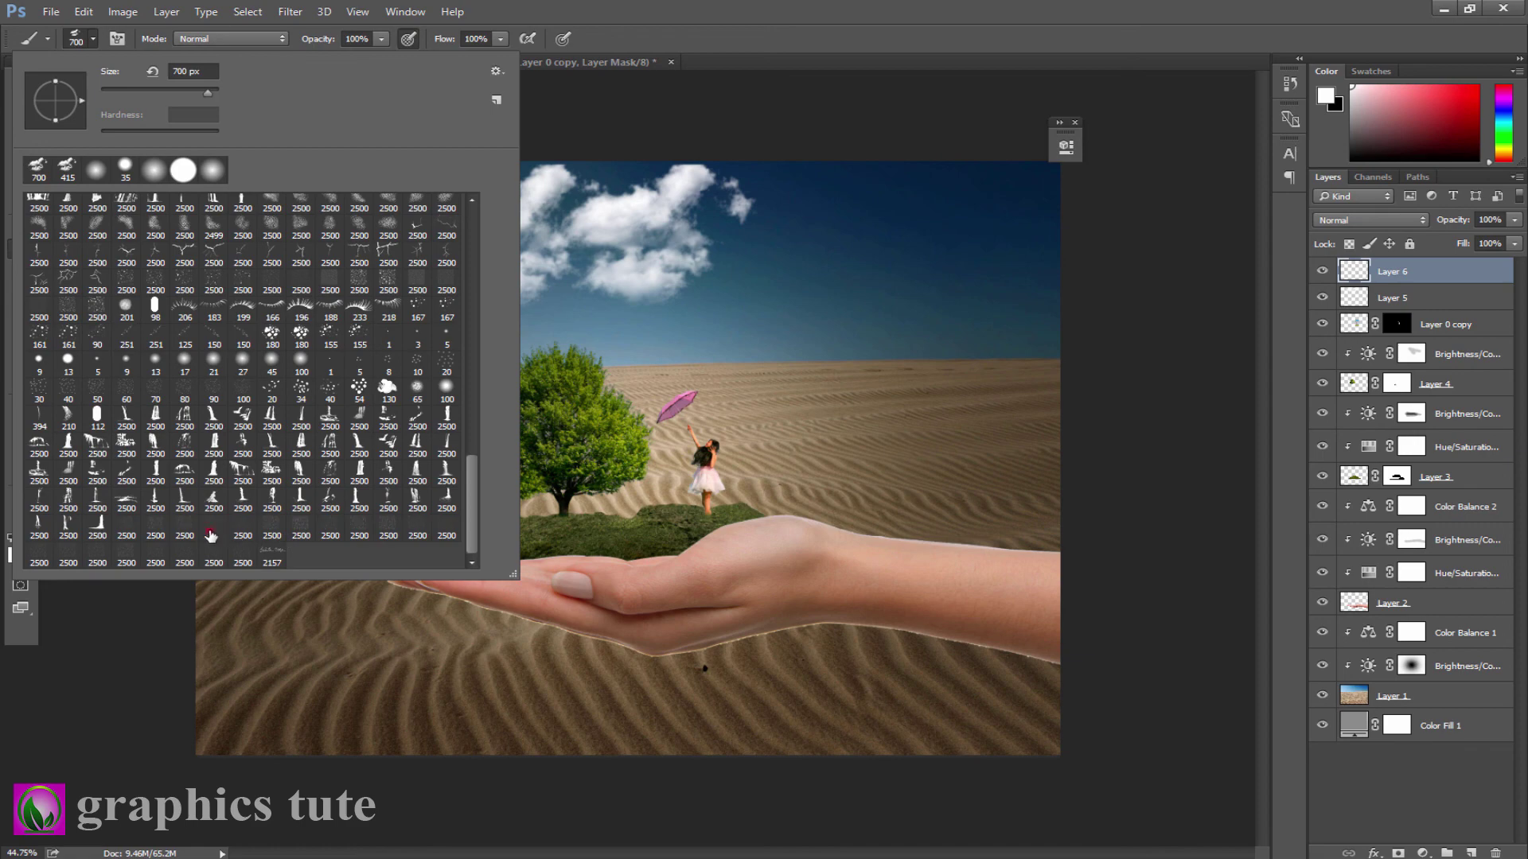
pyautogui.click(211, 533)
pyautogui.click(642, 31)
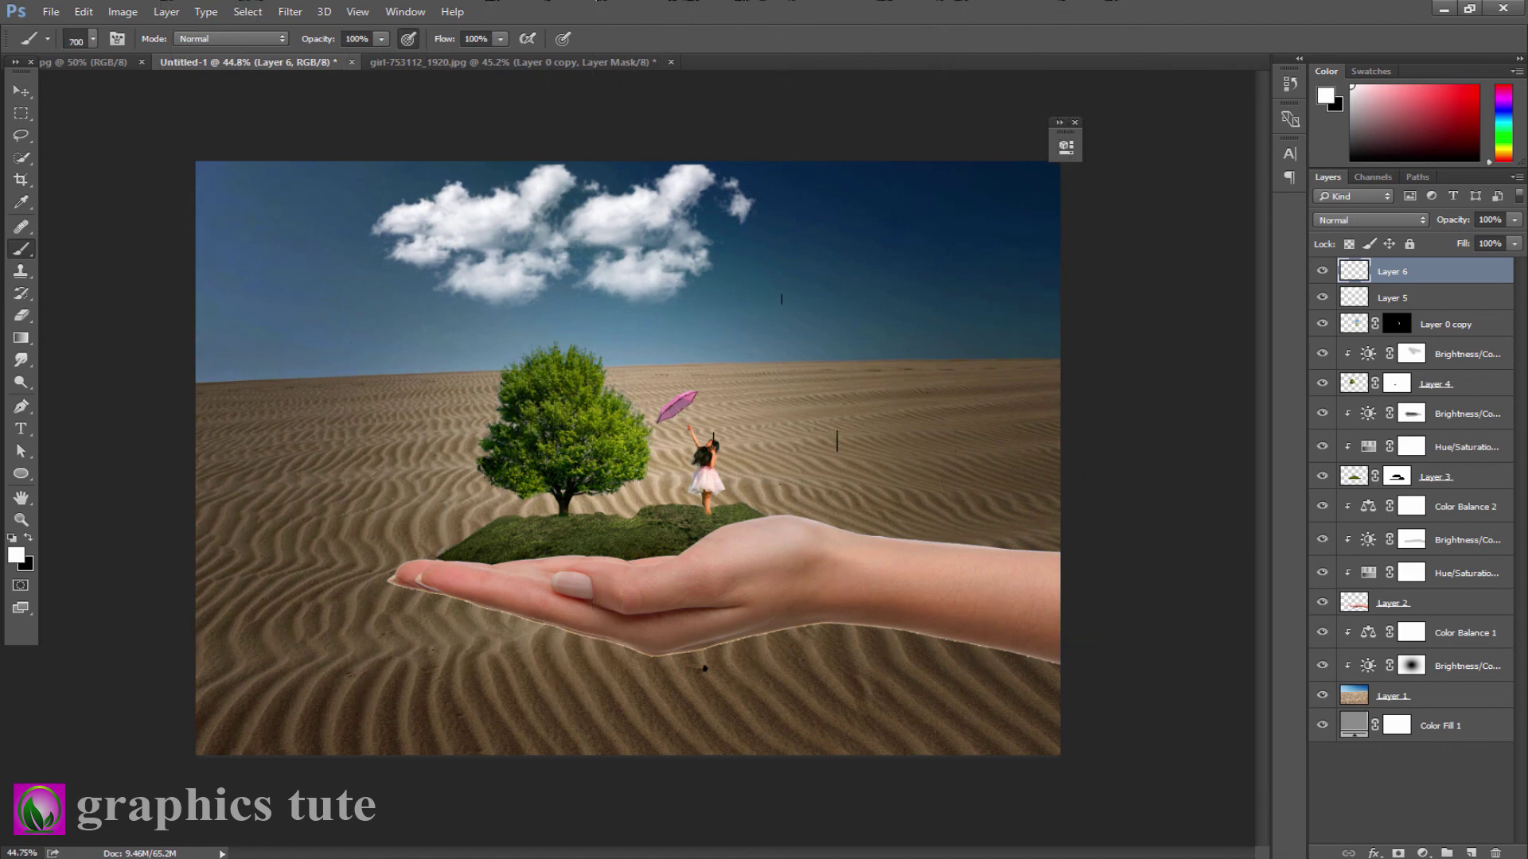
pyautogui.click(750, 342)
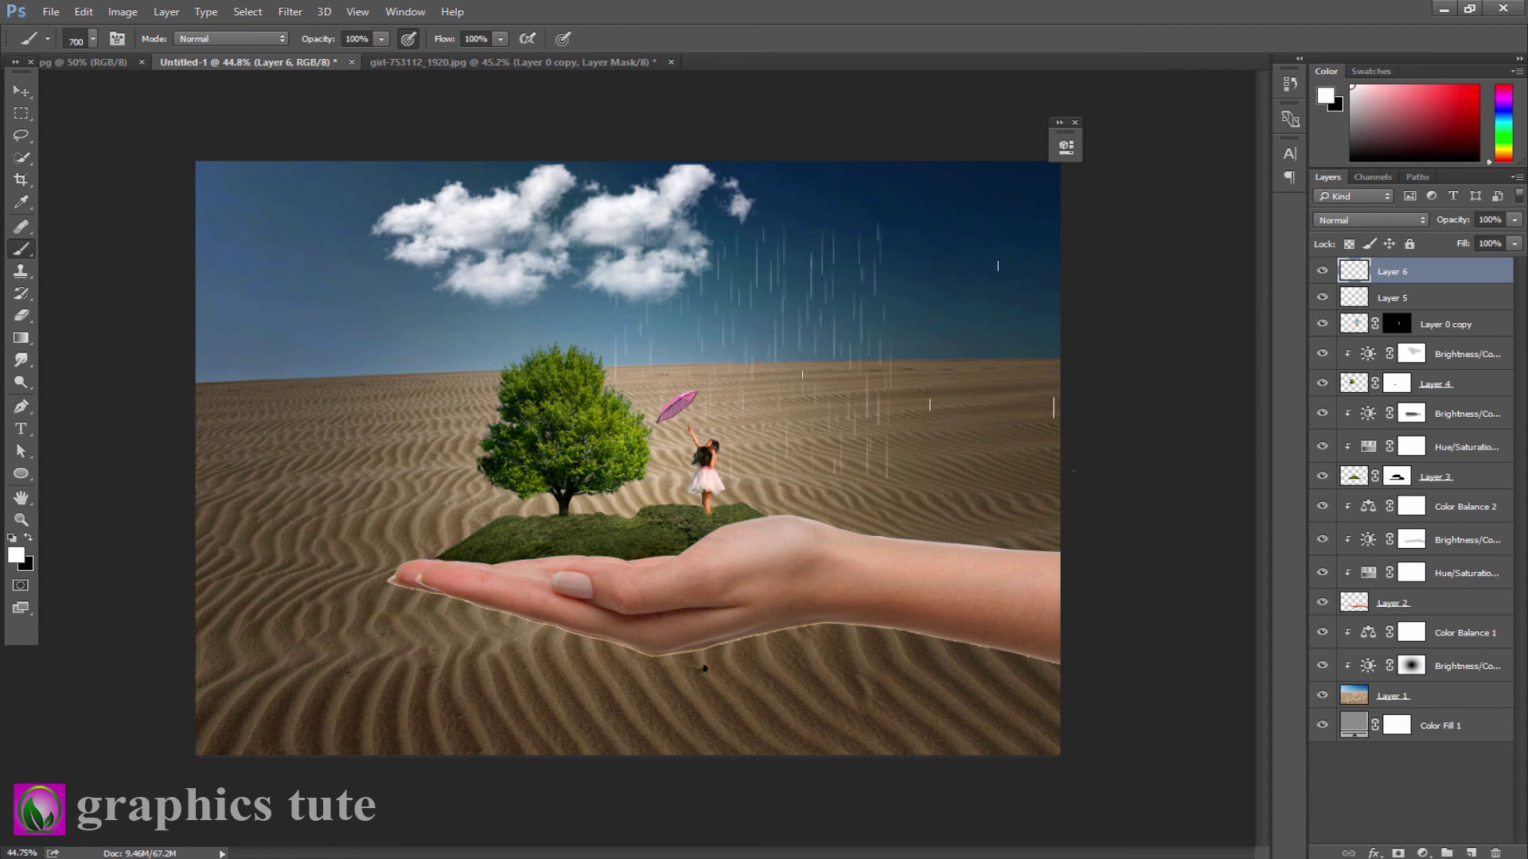
# Duplicate the rain layer, merge both copies, and move the denser rain left under the clouds.
pyautogui.press('ctrl')
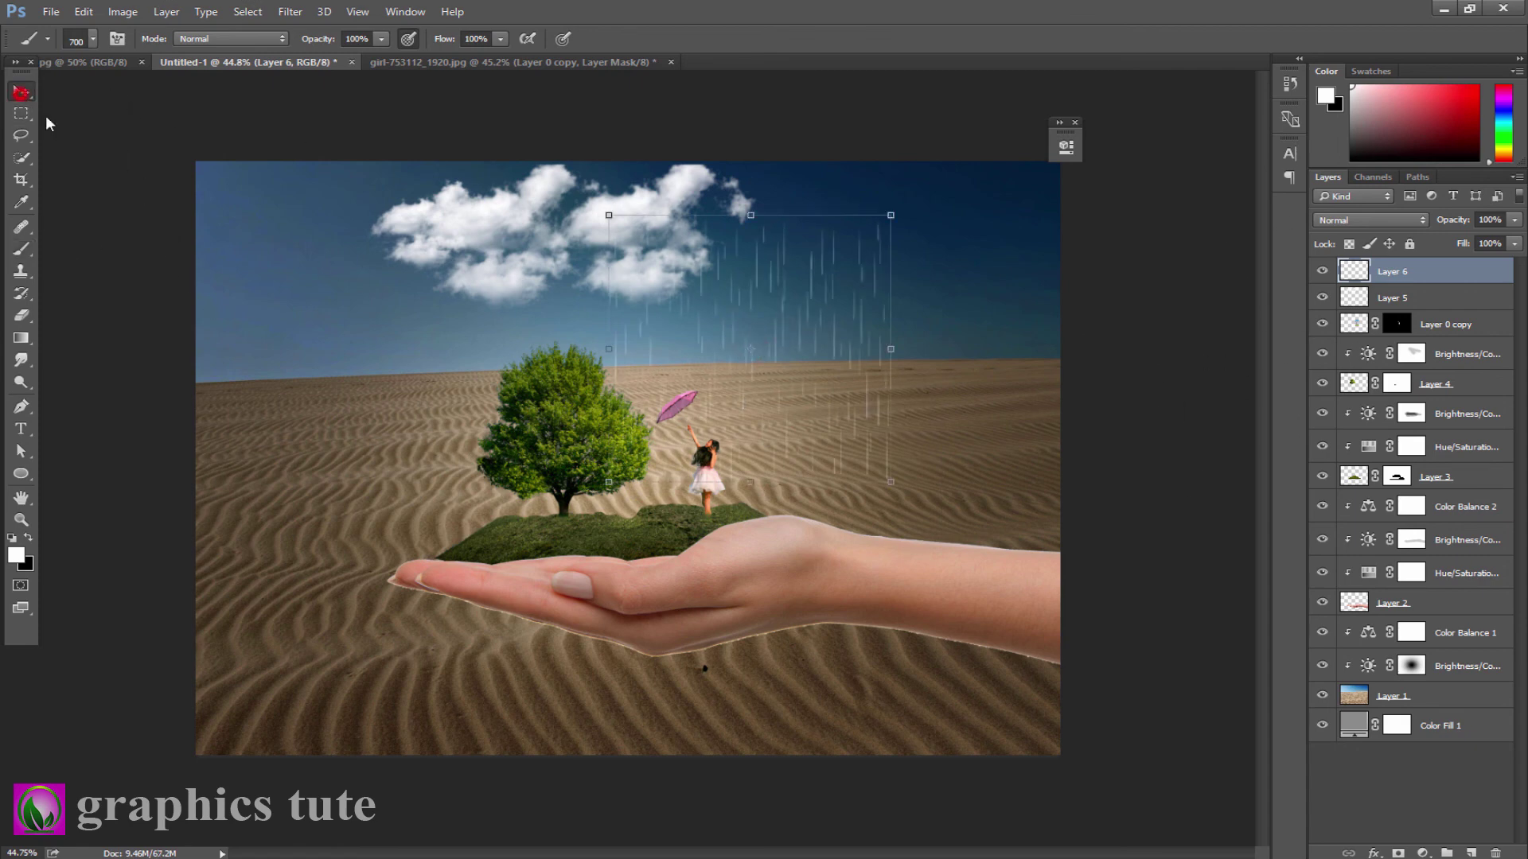
pyautogui.hotkey('ctrl', 'j')
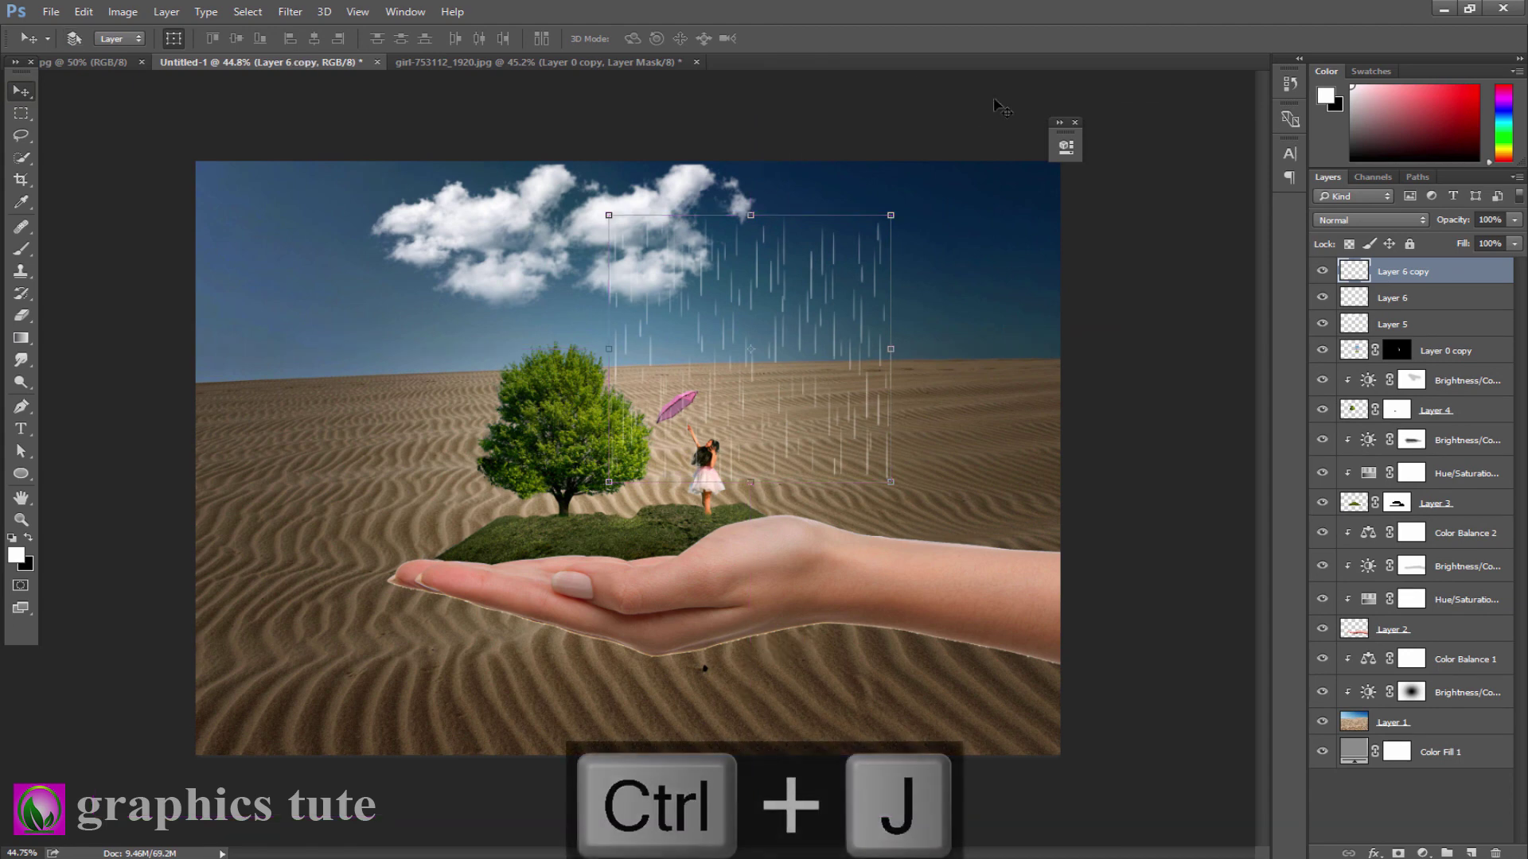
pyautogui.keyDown('shift'); pyautogui.click(1385, 299); pyautogui.keyUp('shift')
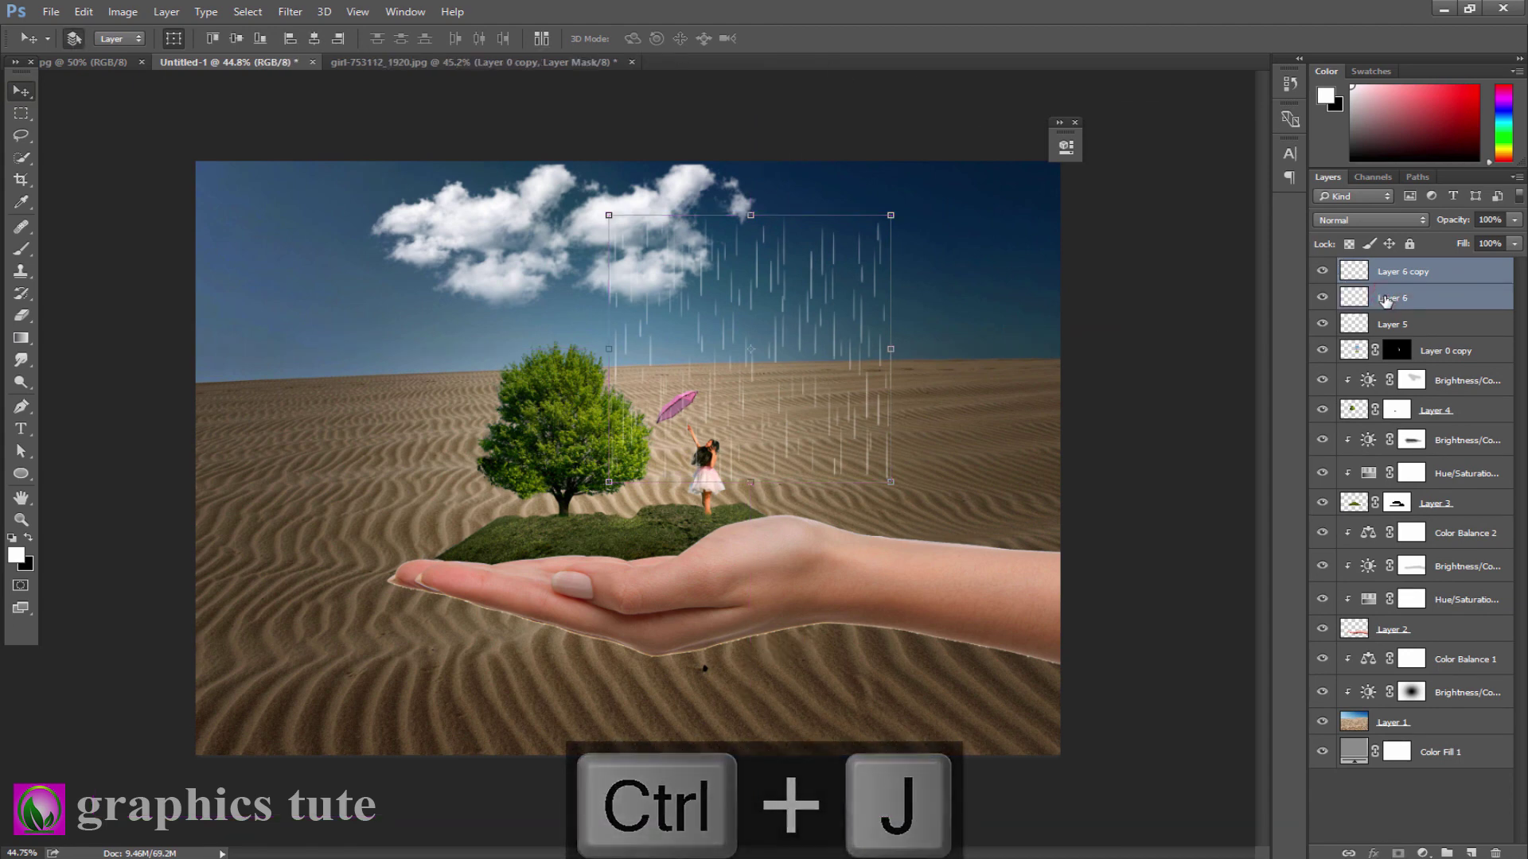
pyautogui.hotkey('ctrl', 'e')
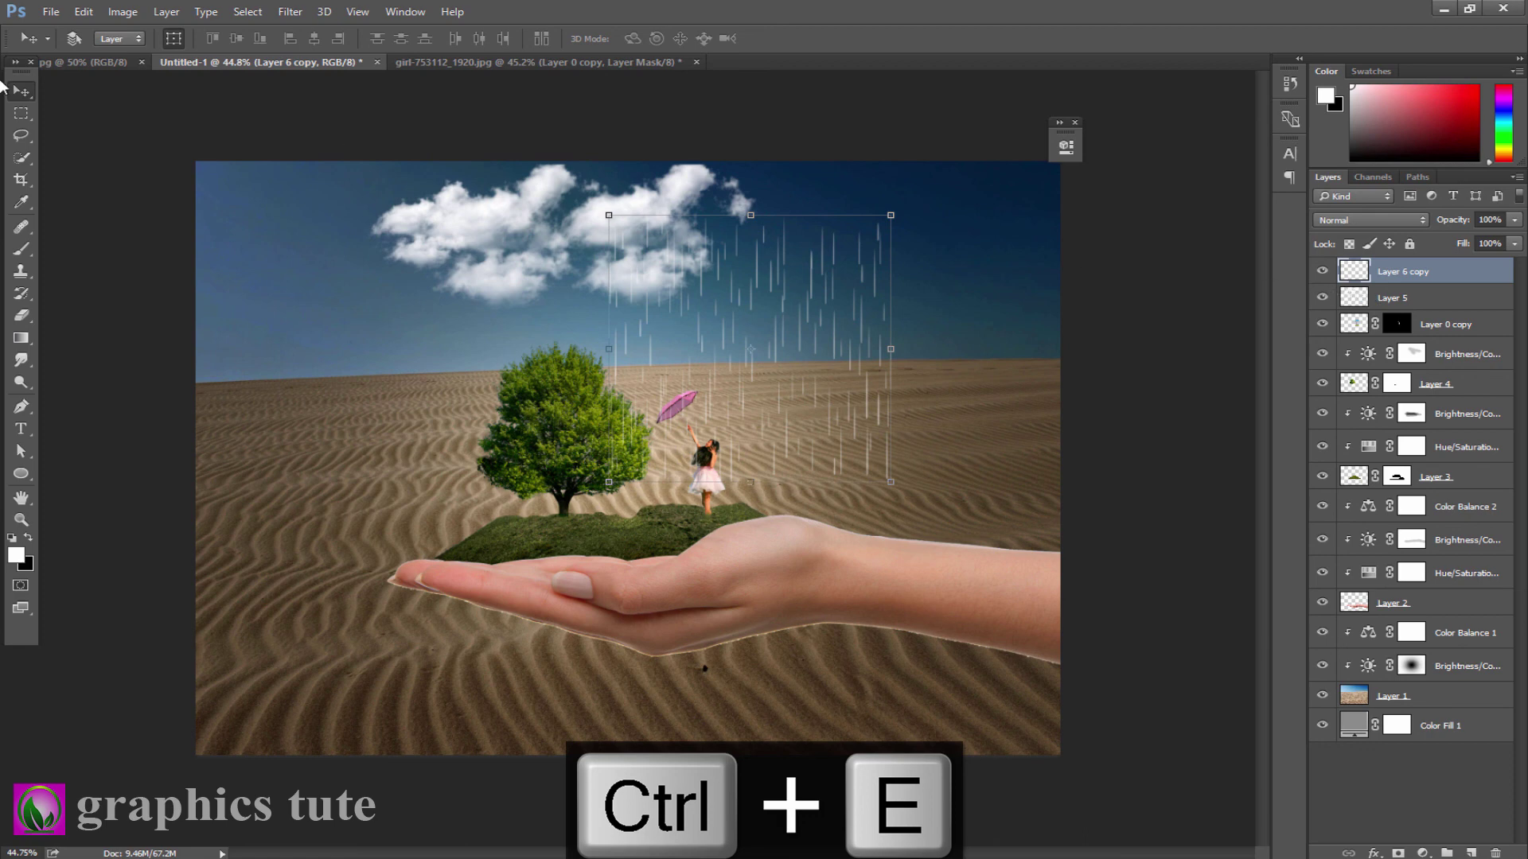
pyautogui.moveTo(824, 351); pyautogui.dragTo(646, 352)
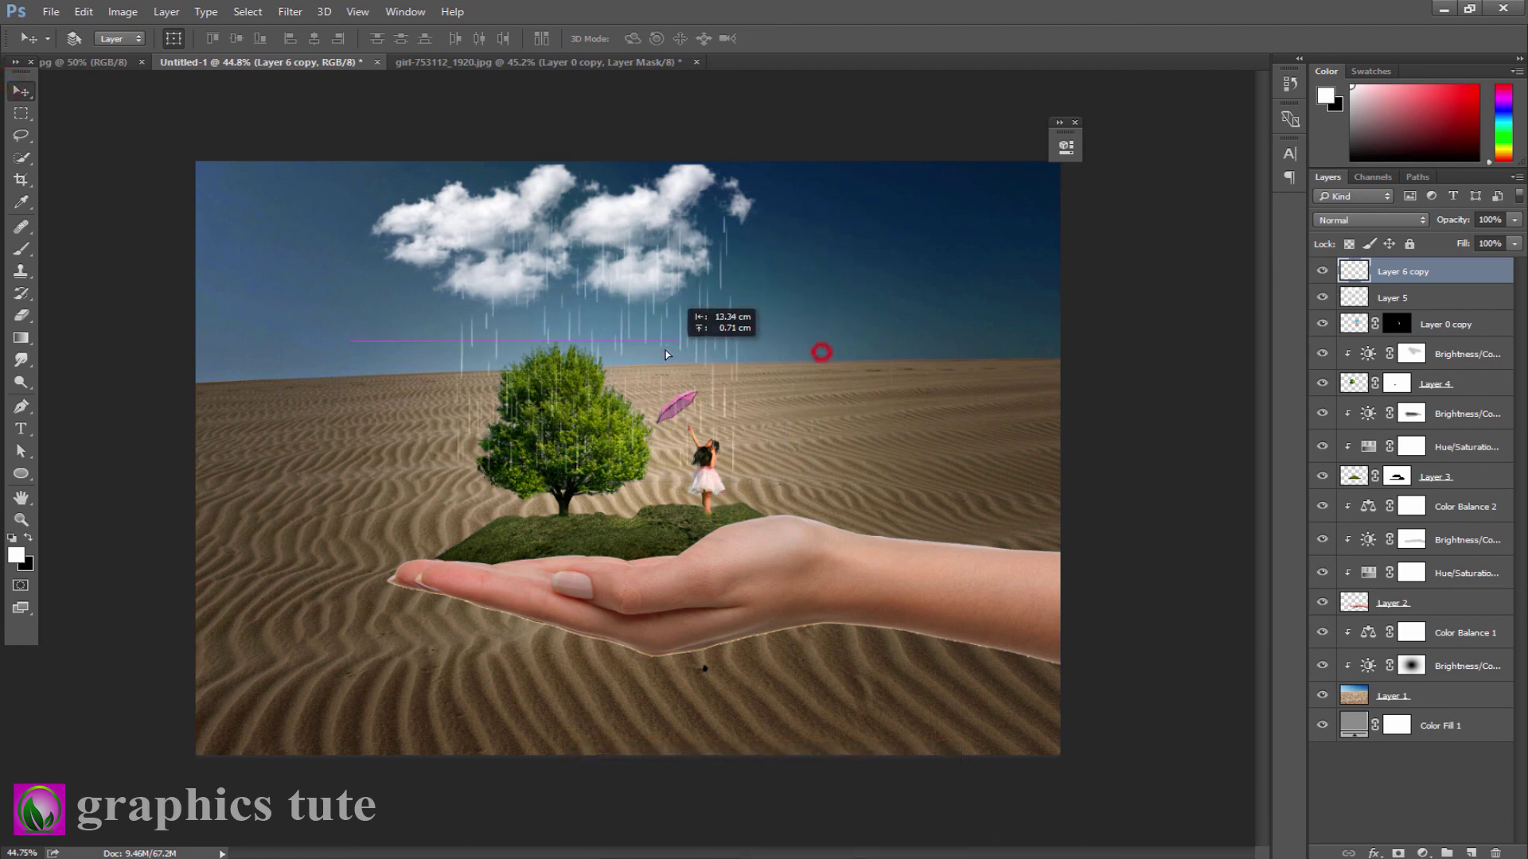
# Scale the rain down to about 91% and settle it over the tree.
pyautogui.hotkey('ctrl', 't')
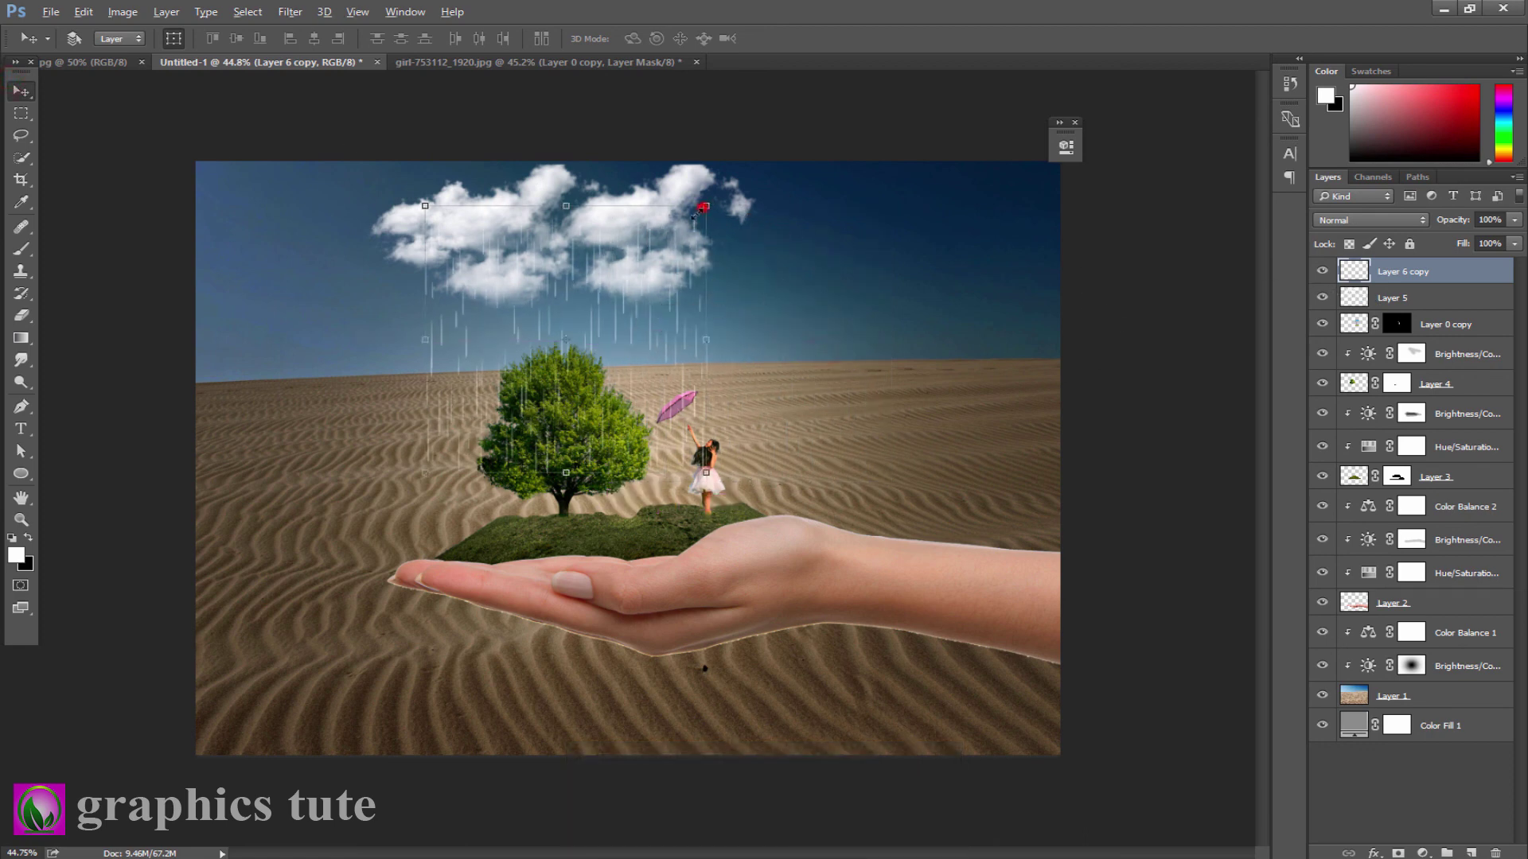
pyautogui.moveTo(704, 208); pyautogui.dragTo(681, 226)
pyautogui.moveTo(673, 288); pyautogui.dragTo(677, 285)
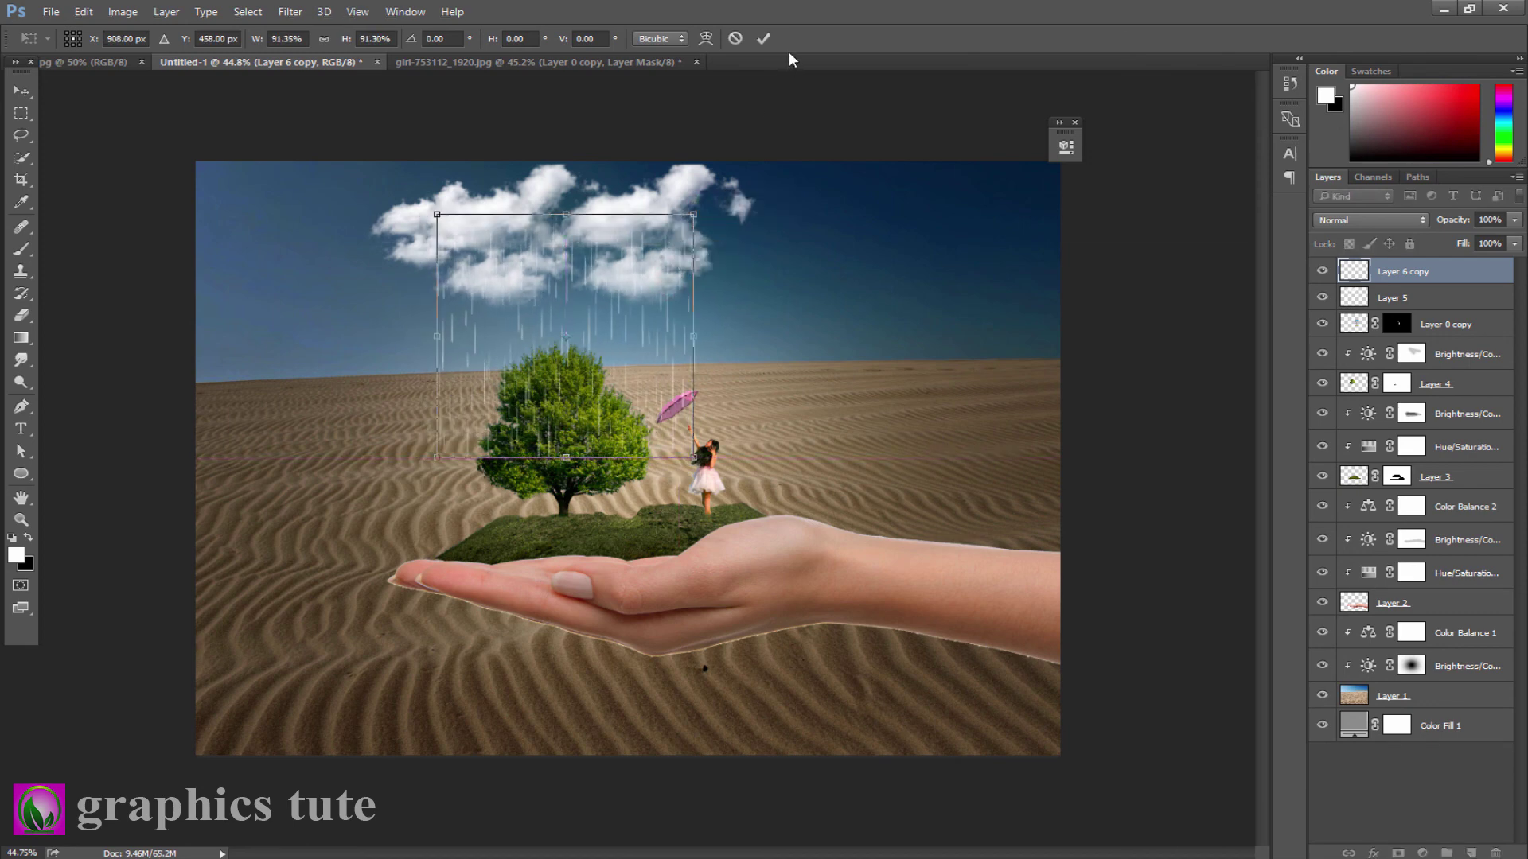
pyautogui.click(763, 38)
pyautogui.click(21, 315)
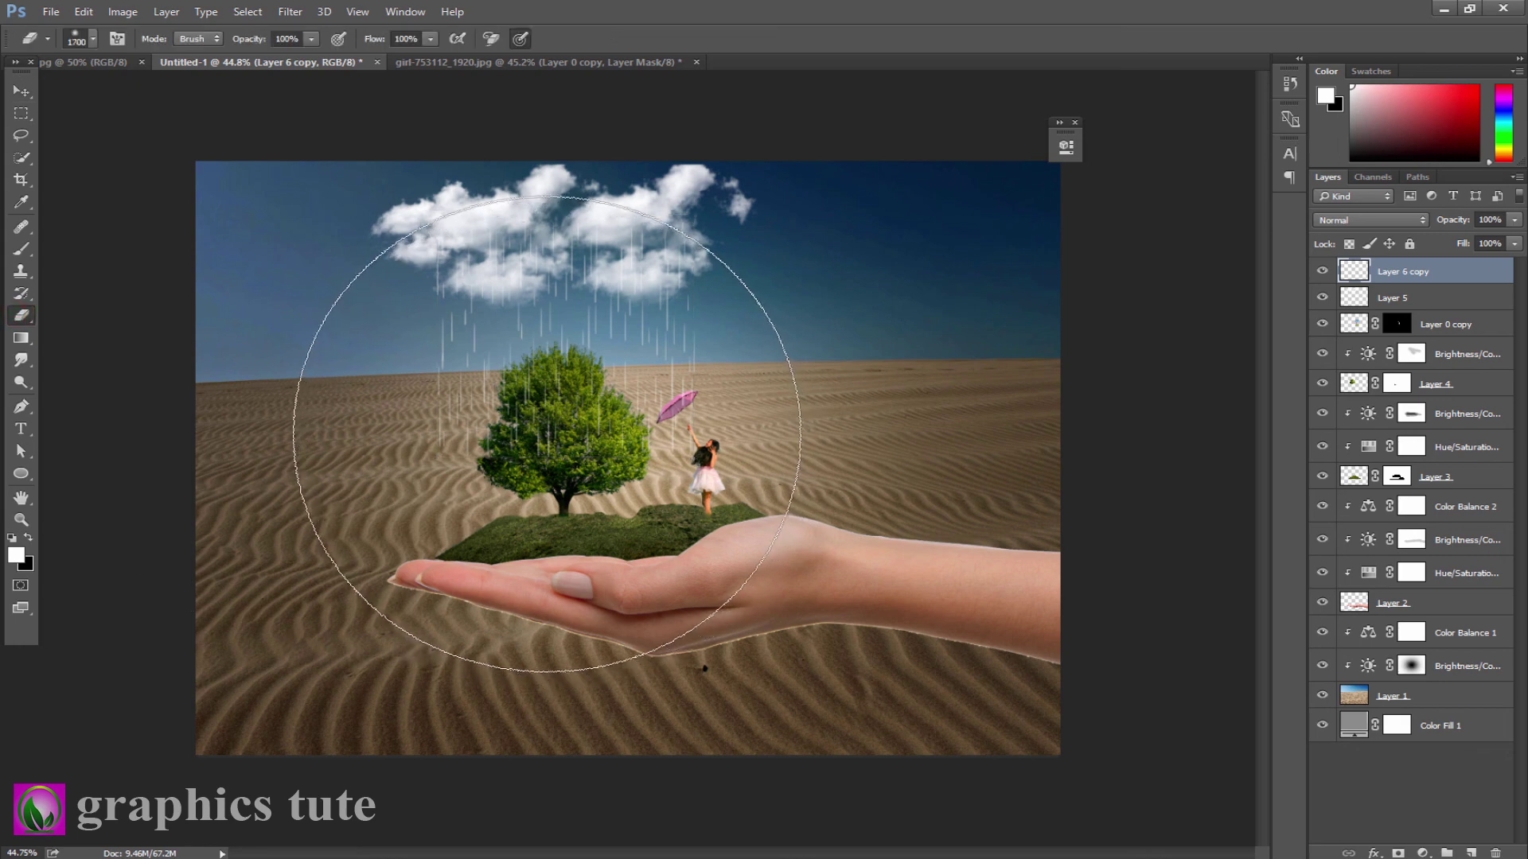
# Erase the rain streaks across the tree's crown on Layer 6 copy, then reopen the brush tips.
pyautogui.press(']')
pyautogui.press(']')
pyautogui.press(']')
pyautogui.press(']')
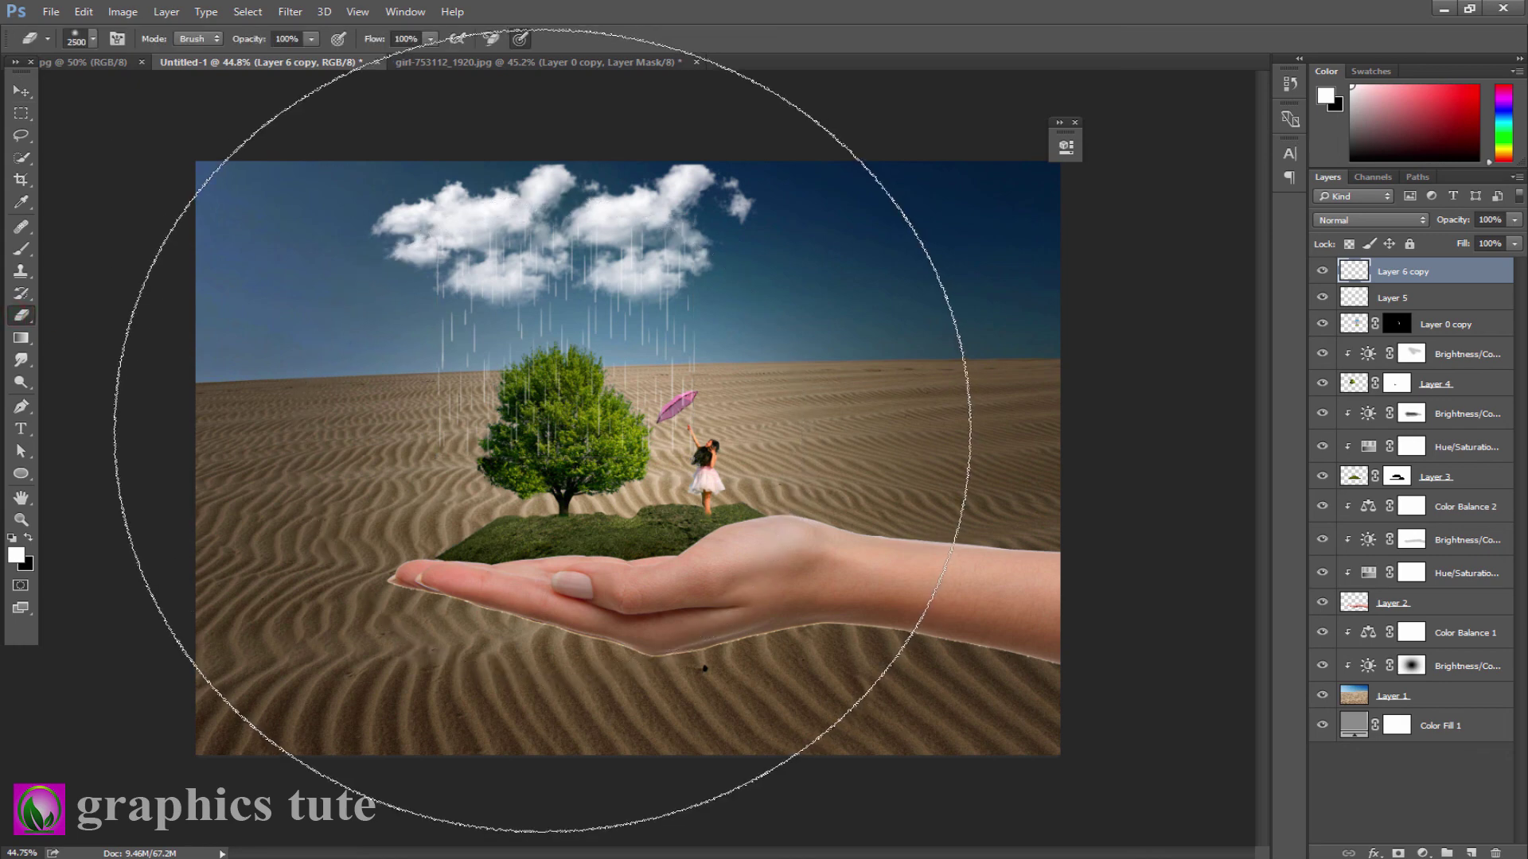
pyautogui.press('[')
pyautogui.press('[')
pyautogui.press('[')
pyautogui.press('[')
pyautogui.press('[')
pyautogui.press('[')
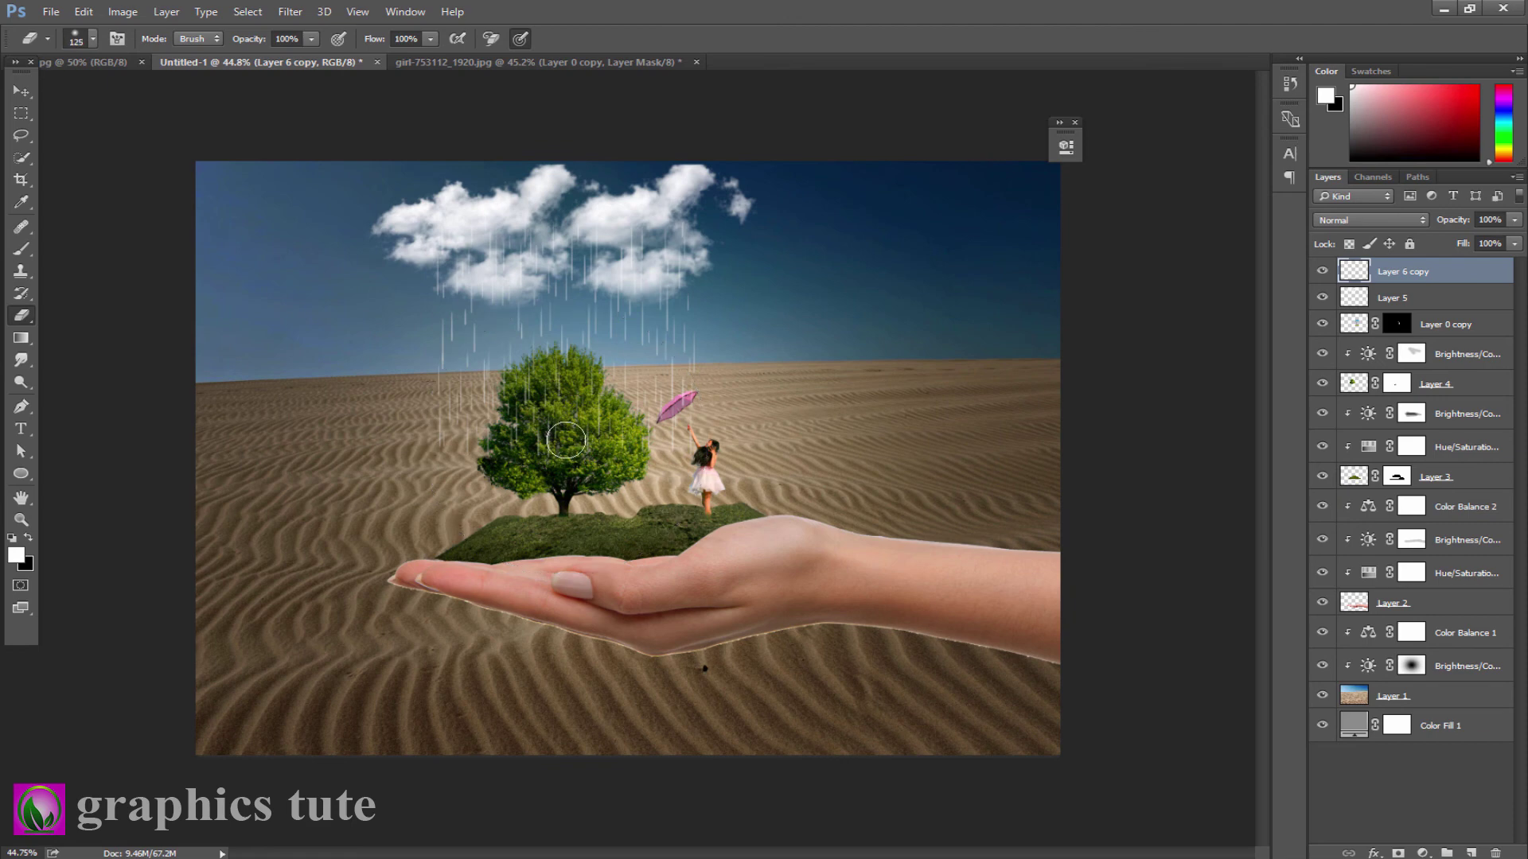
pyautogui.moveTo(565, 440)
pyautogui.mouseDown()
pyautogui.moveTo(610, 435)
pyautogui.moveTo(518, 422)
pyautogui.mouseUp()
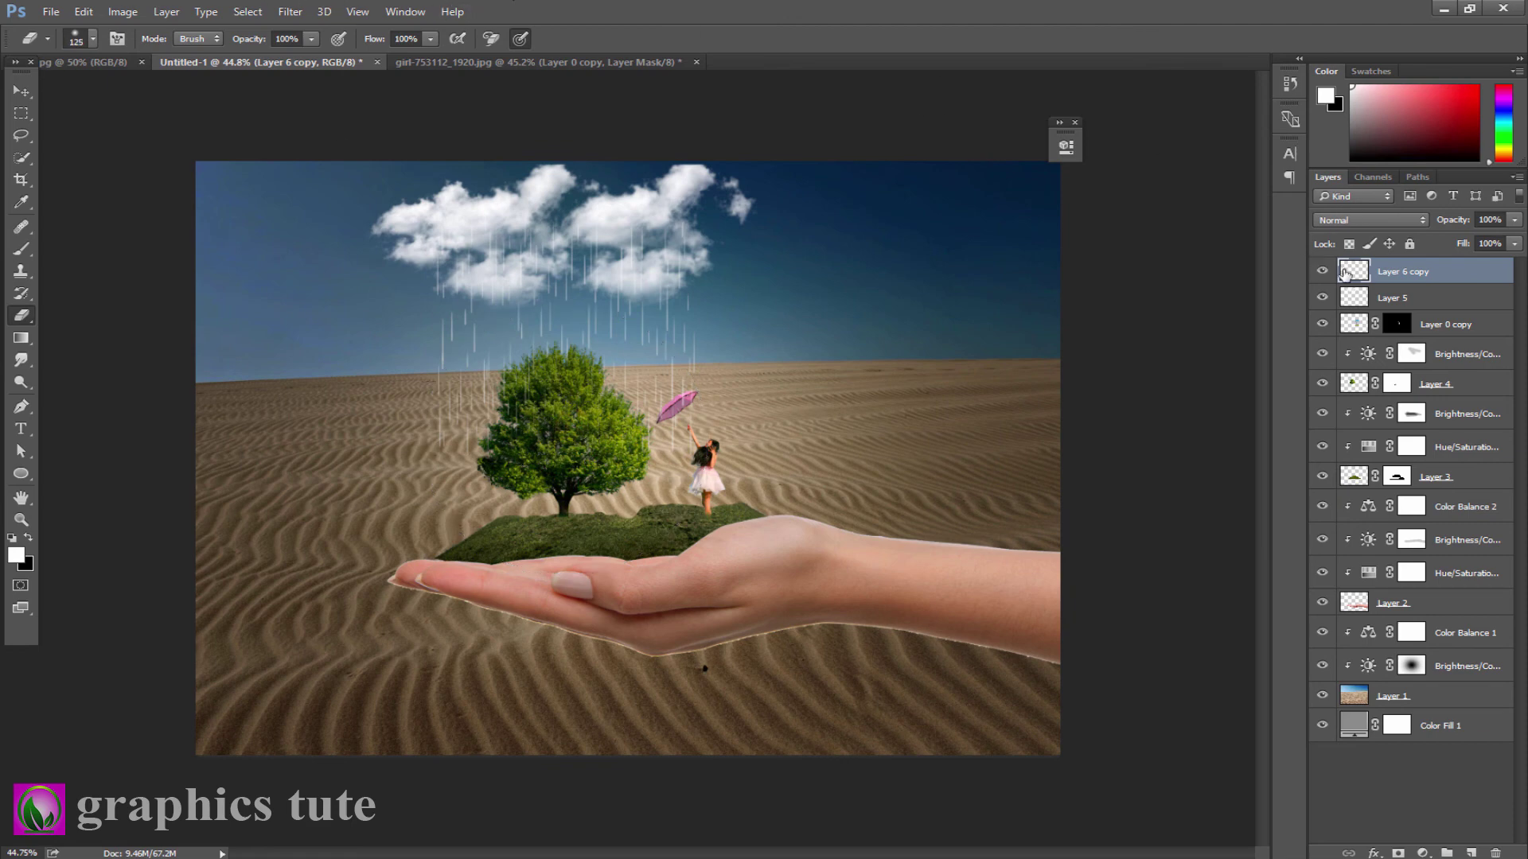
pyautogui.click(21, 247)
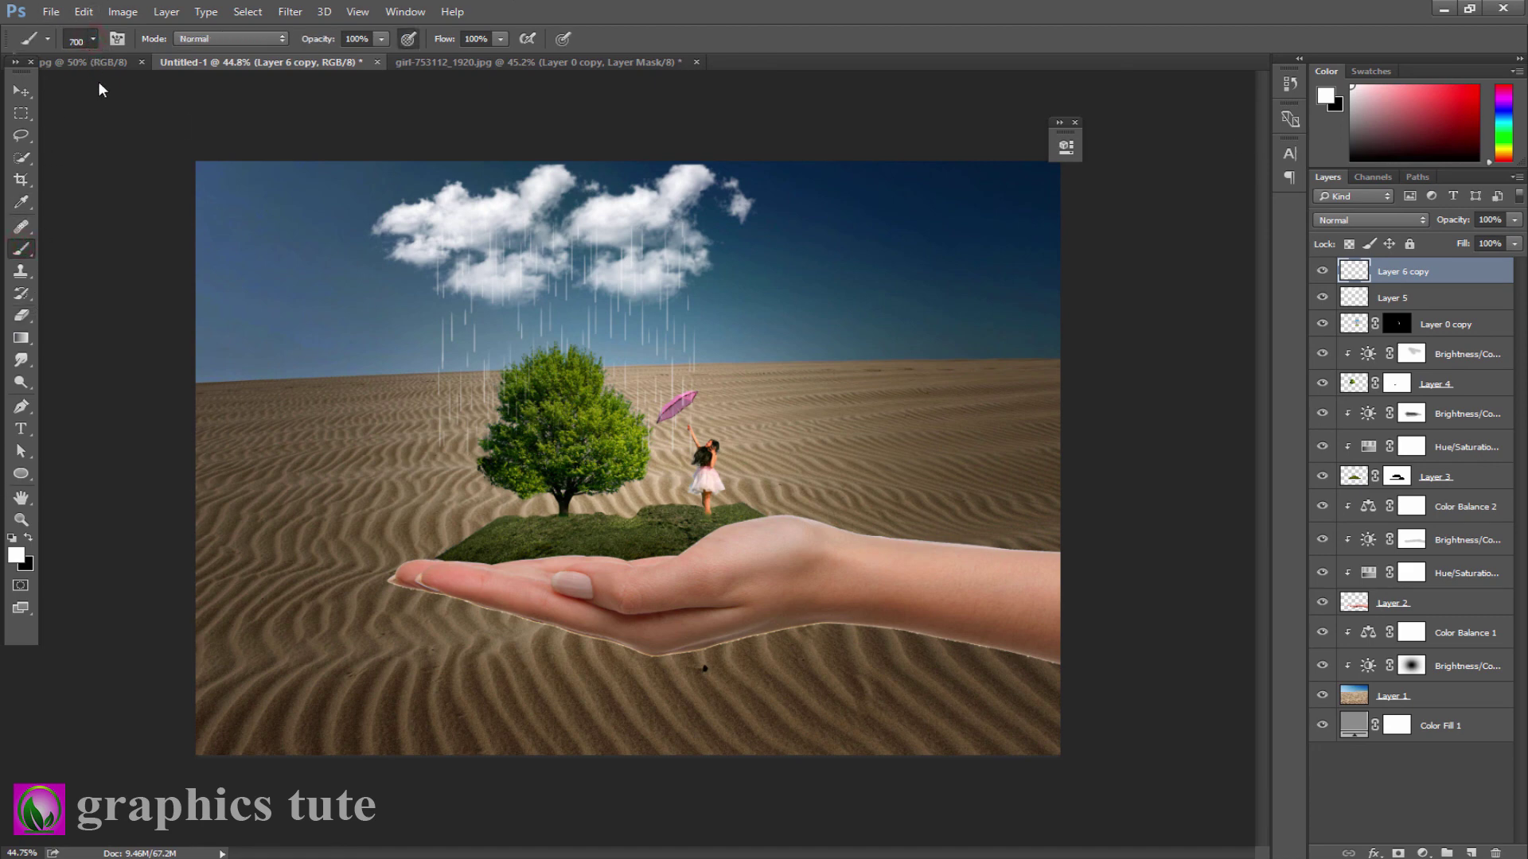
pyautogui.rightClick(102, 94)
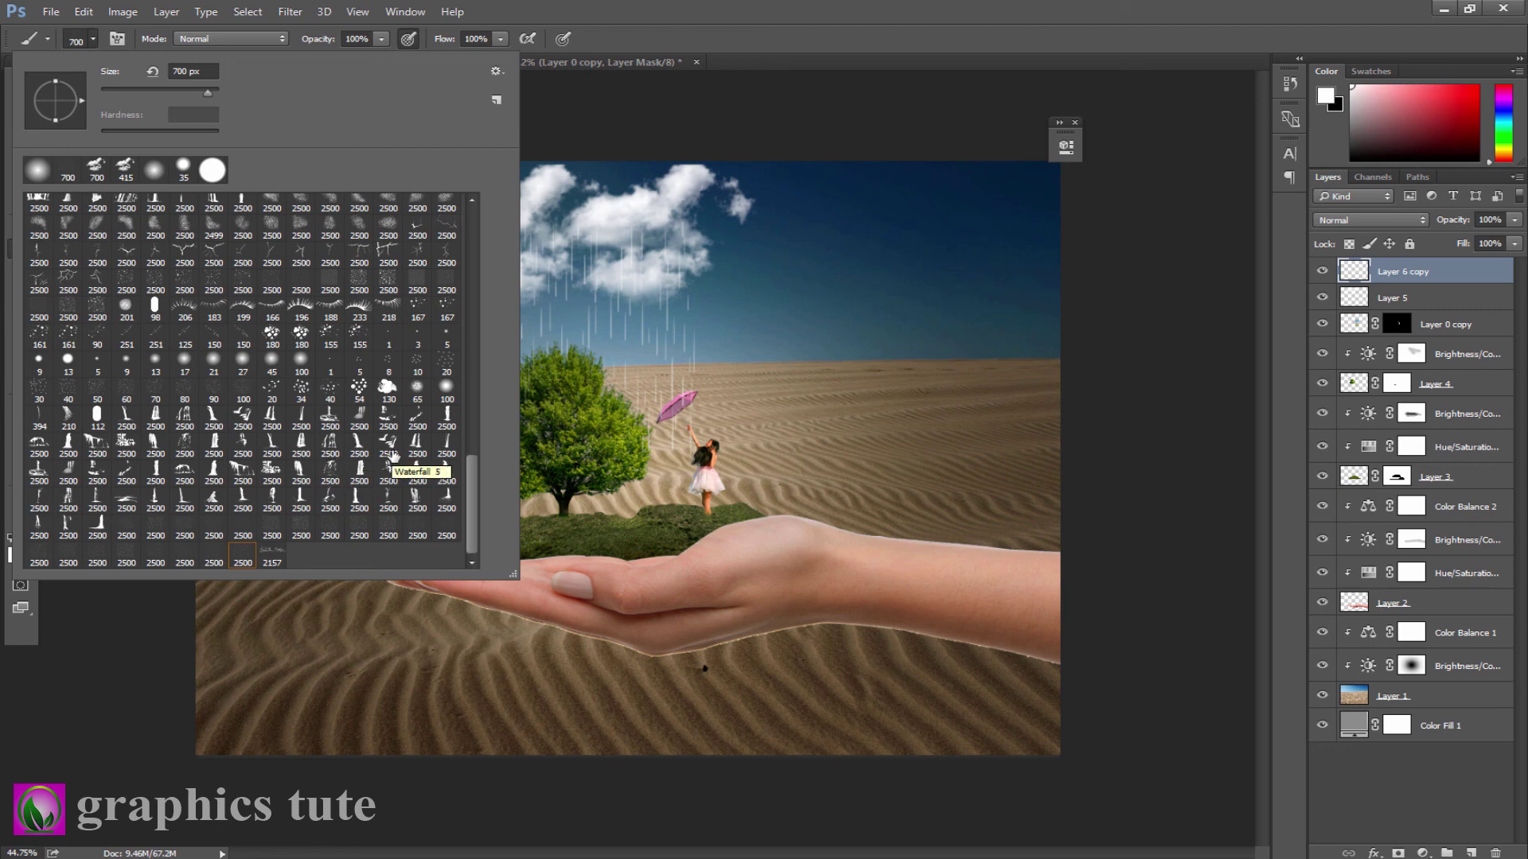
# Stamp a waterfall brush, sized to about 600 px, onto the hand and nudge it lower.
pyautogui.click(417, 500)
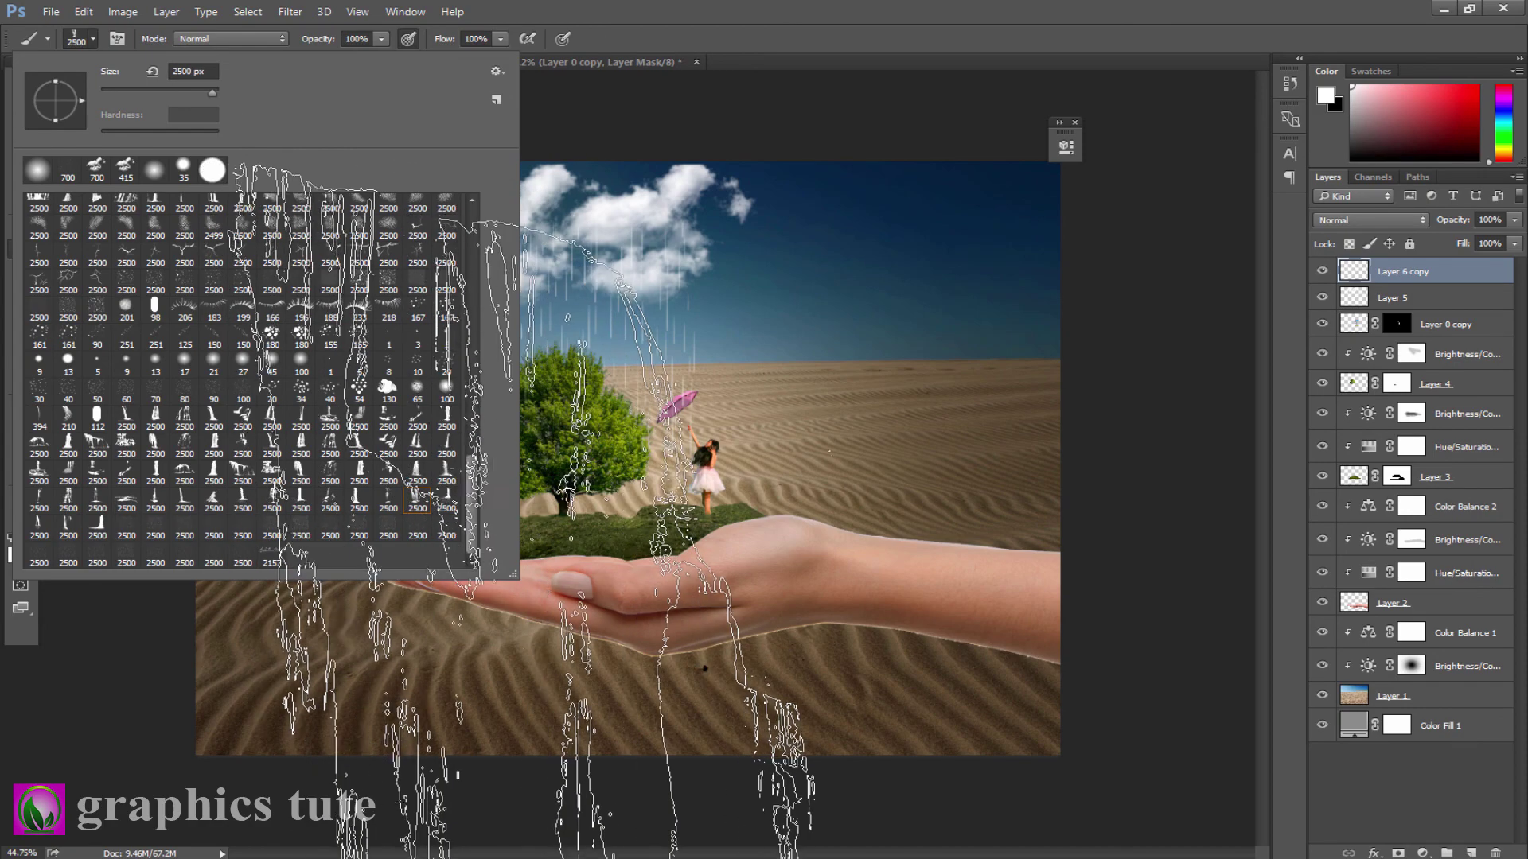
pyautogui.press('Return')
pyautogui.press('[')
pyautogui.press('[')
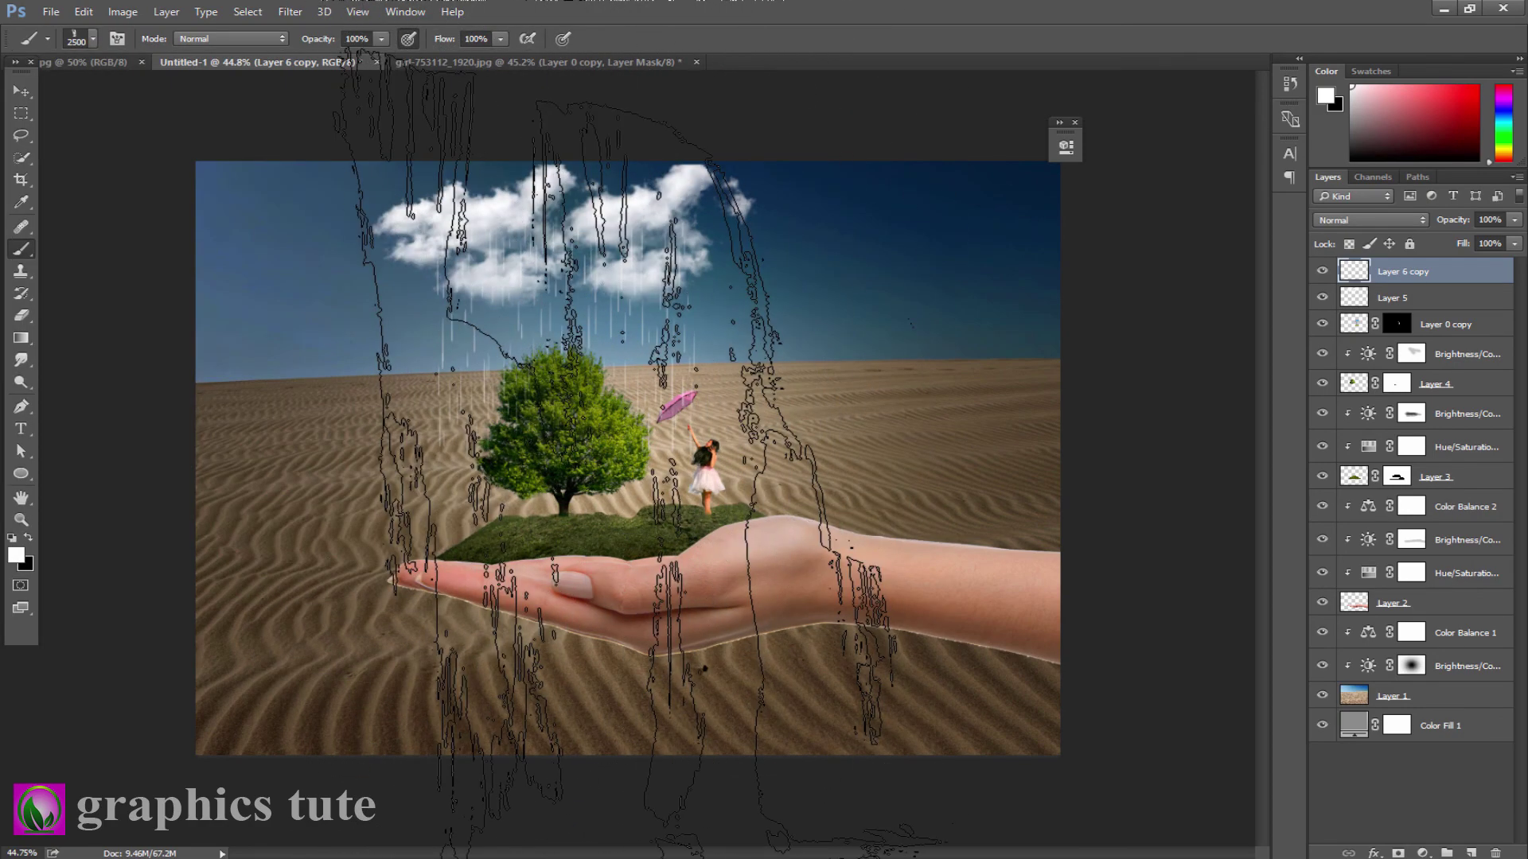
pyautogui.press('[')
pyautogui.press('[')
pyautogui.press('[')
pyautogui.press('[')
pyautogui.press('[')
pyautogui.press('[')
pyautogui.press('[')
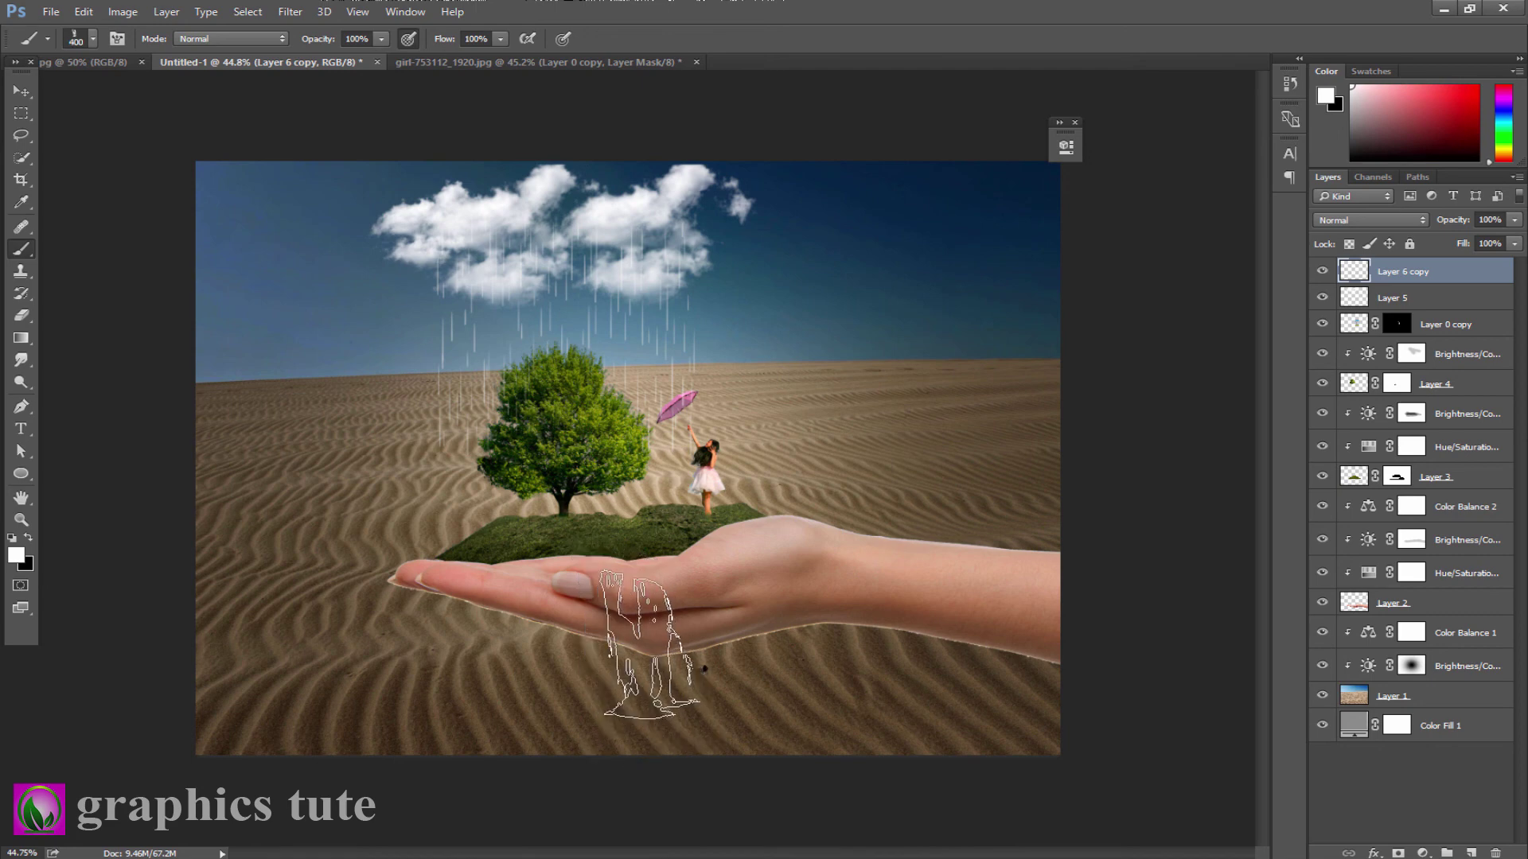
pyautogui.press(']')
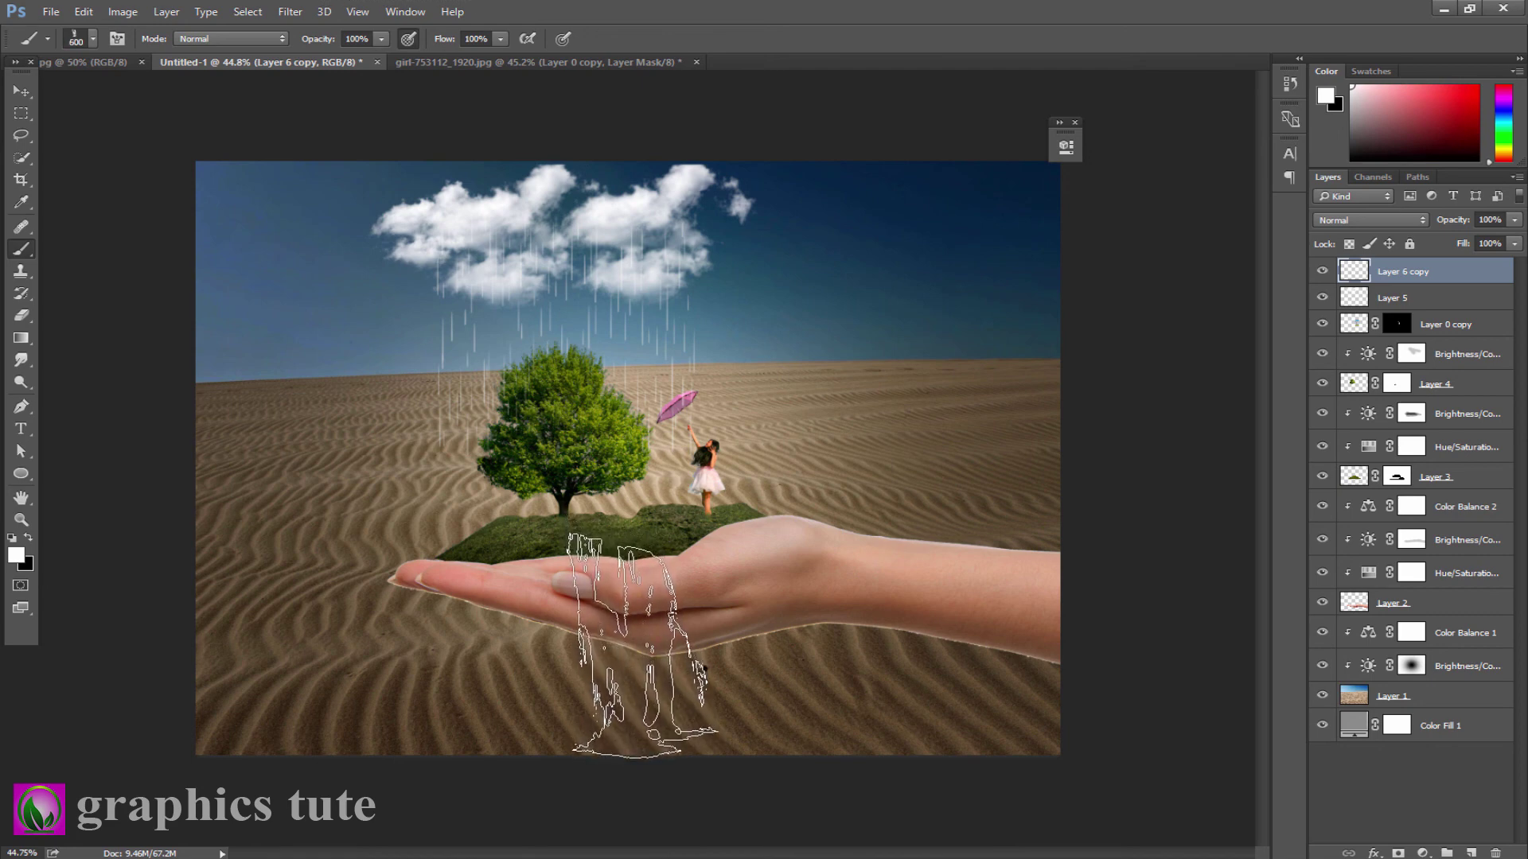
pyautogui.click(657, 650)
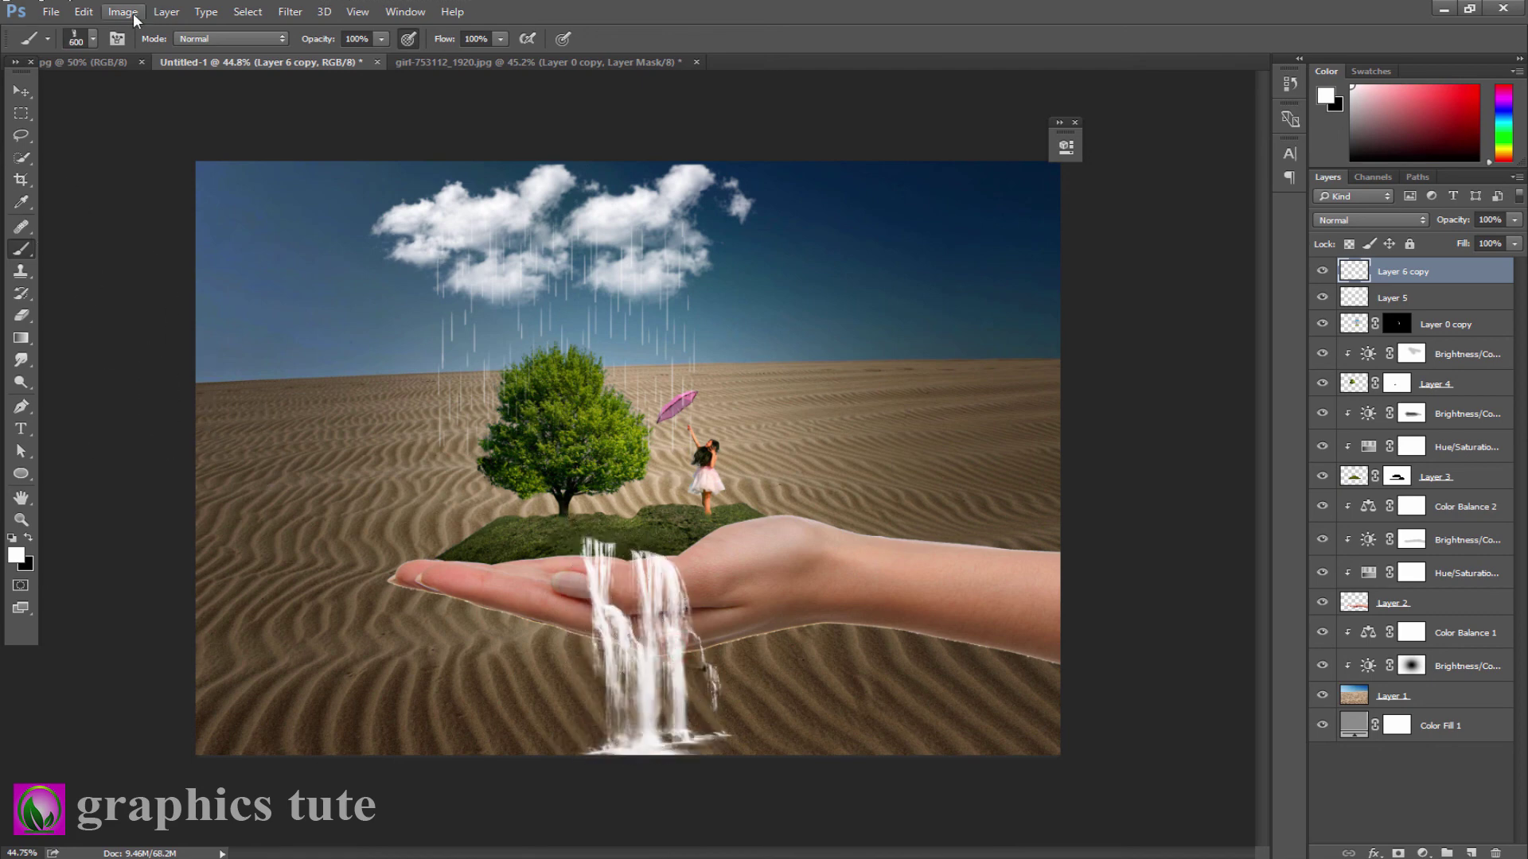
pyautogui.click(34, 100)
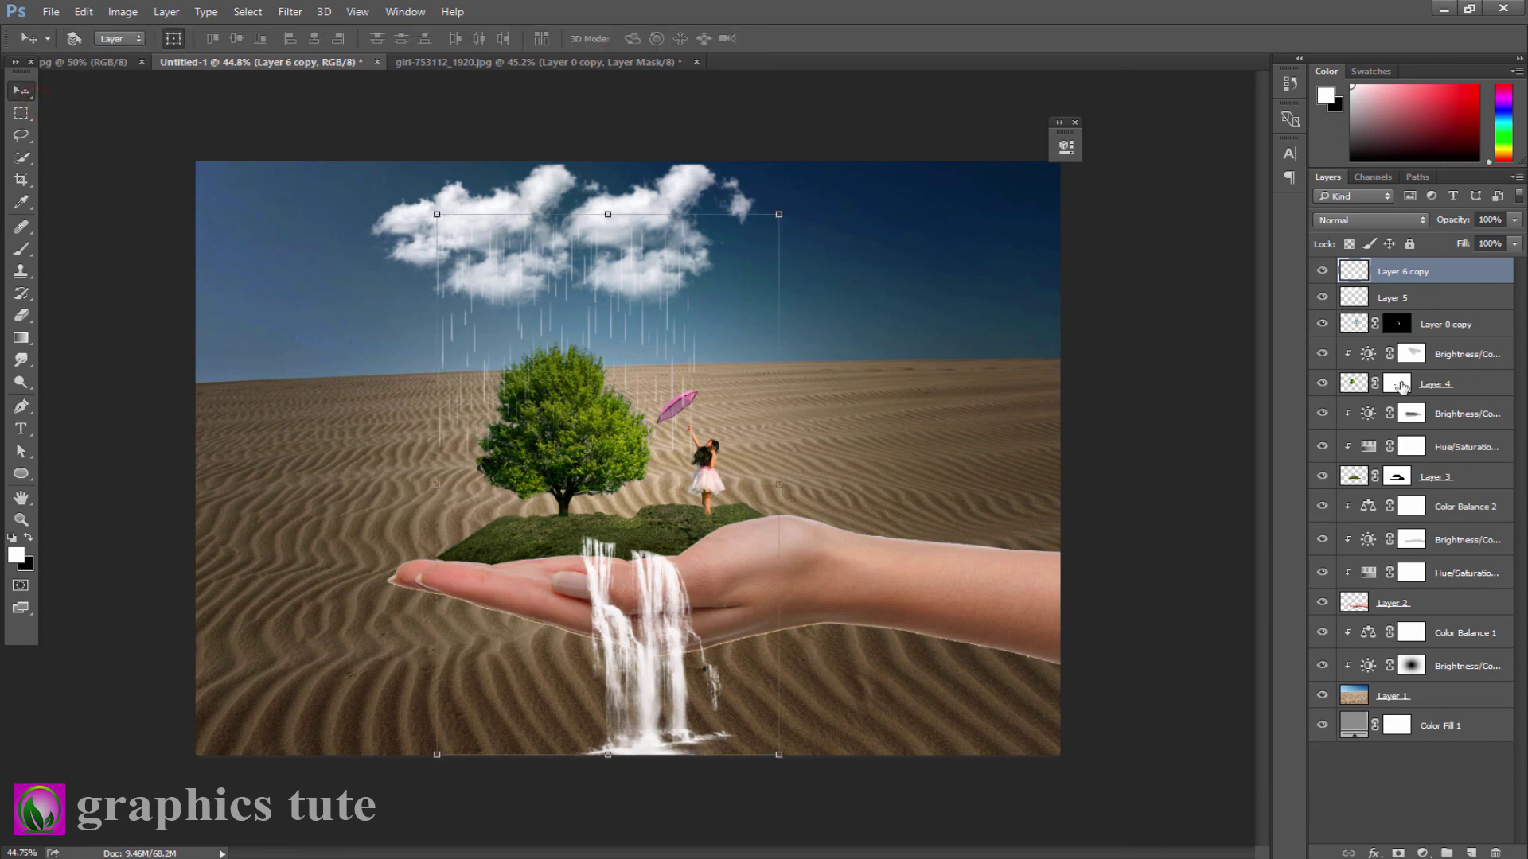
pyautogui.moveTo(692, 687); pyautogui.dragTo(694, 702)
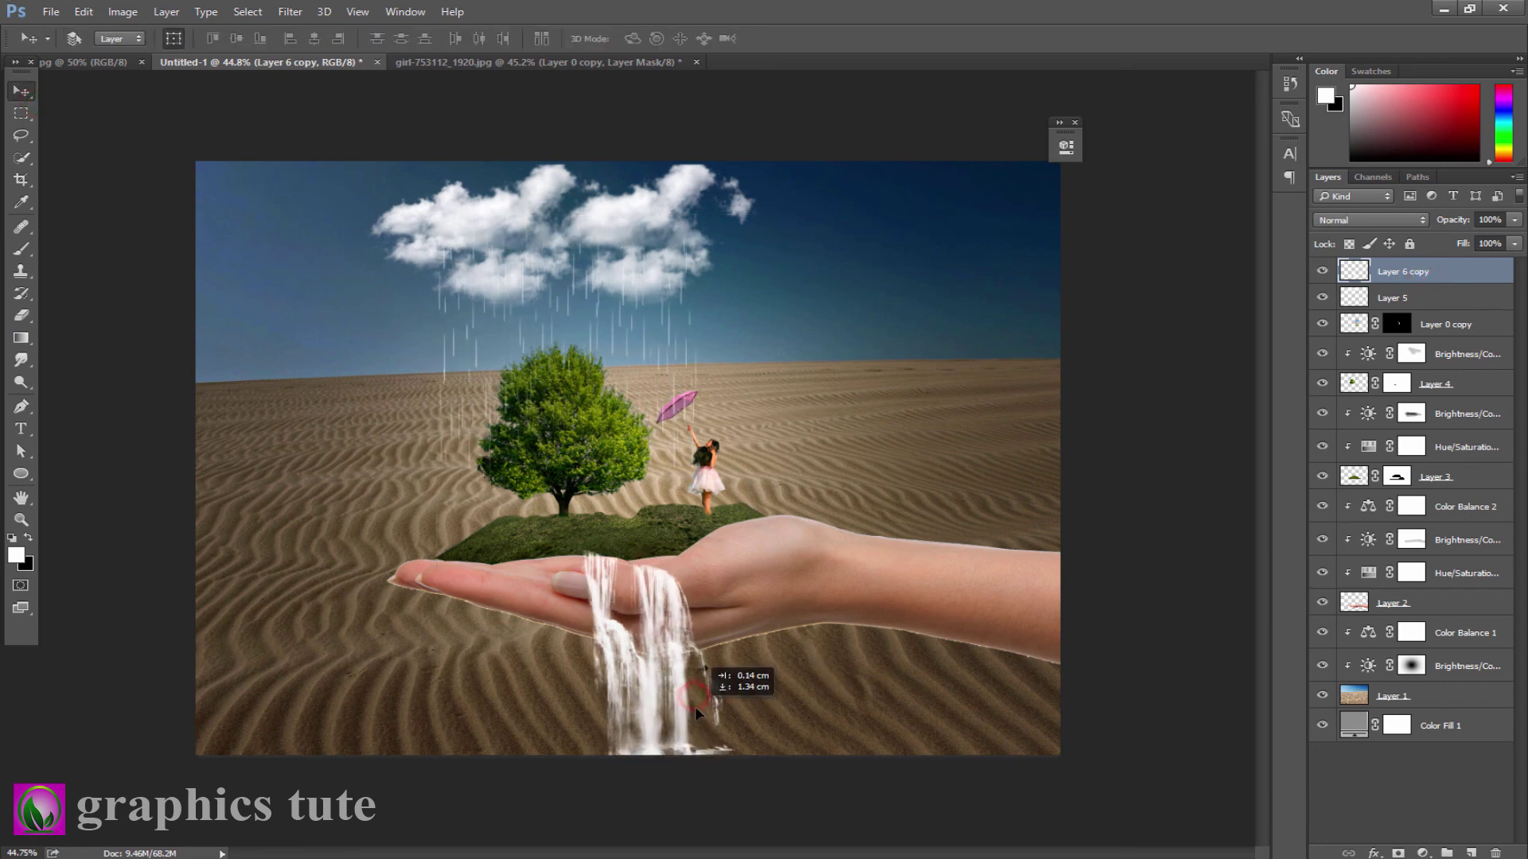
# Undo that placement, restamp the waterfall on the hand, and shift it slightly right and down.
pyautogui.hotkey('ctrl', 'z')
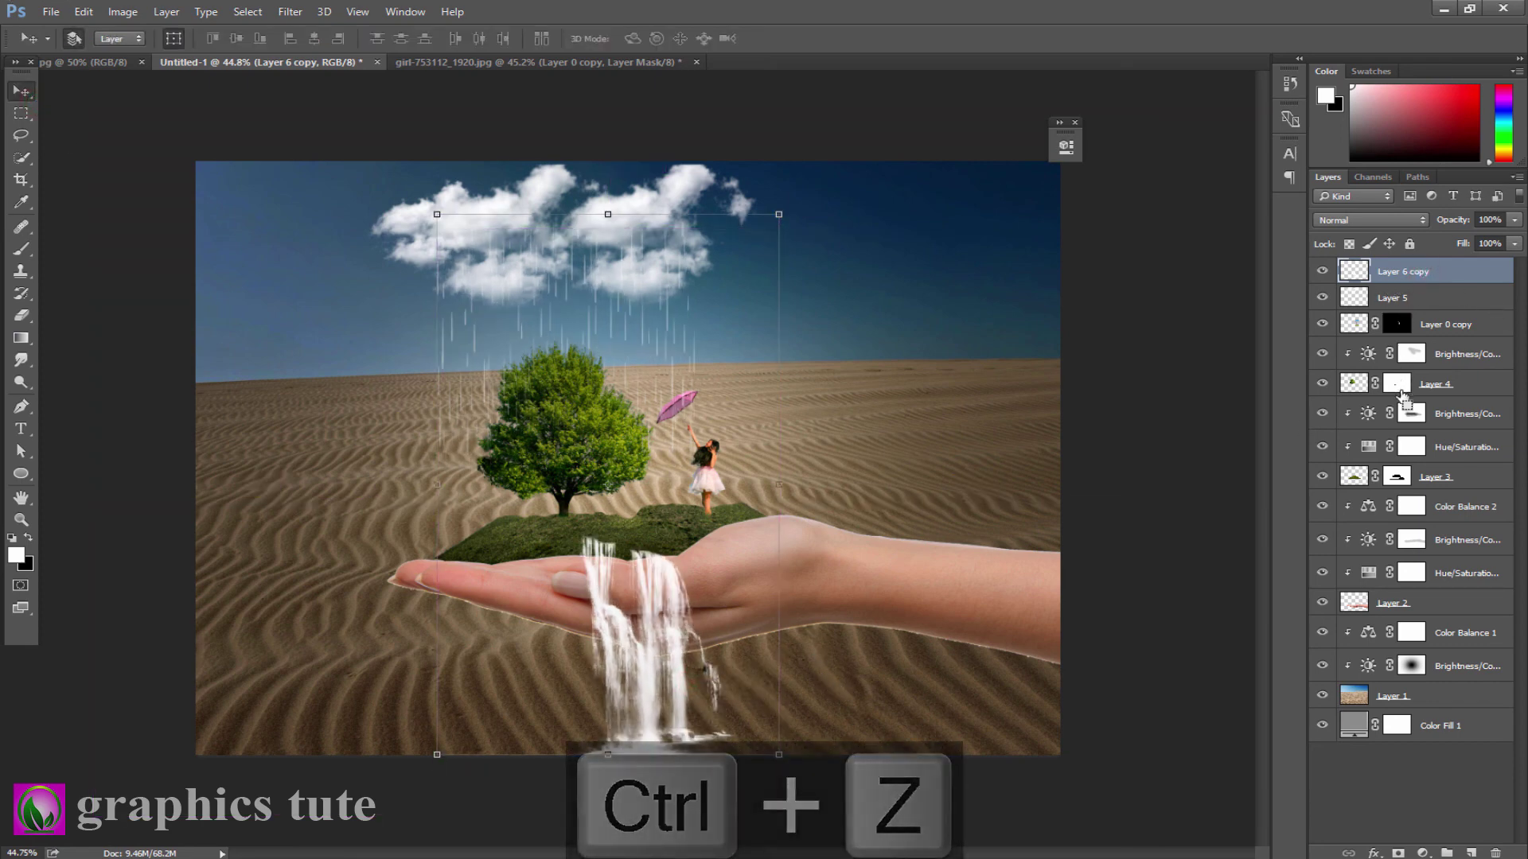
pyautogui.hotkey('ctrl', 'alt', 'z')
pyautogui.hotkey('ctrl', 'alt', 'z')
pyautogui.hotkey('ctrl', 'alt', 'z')
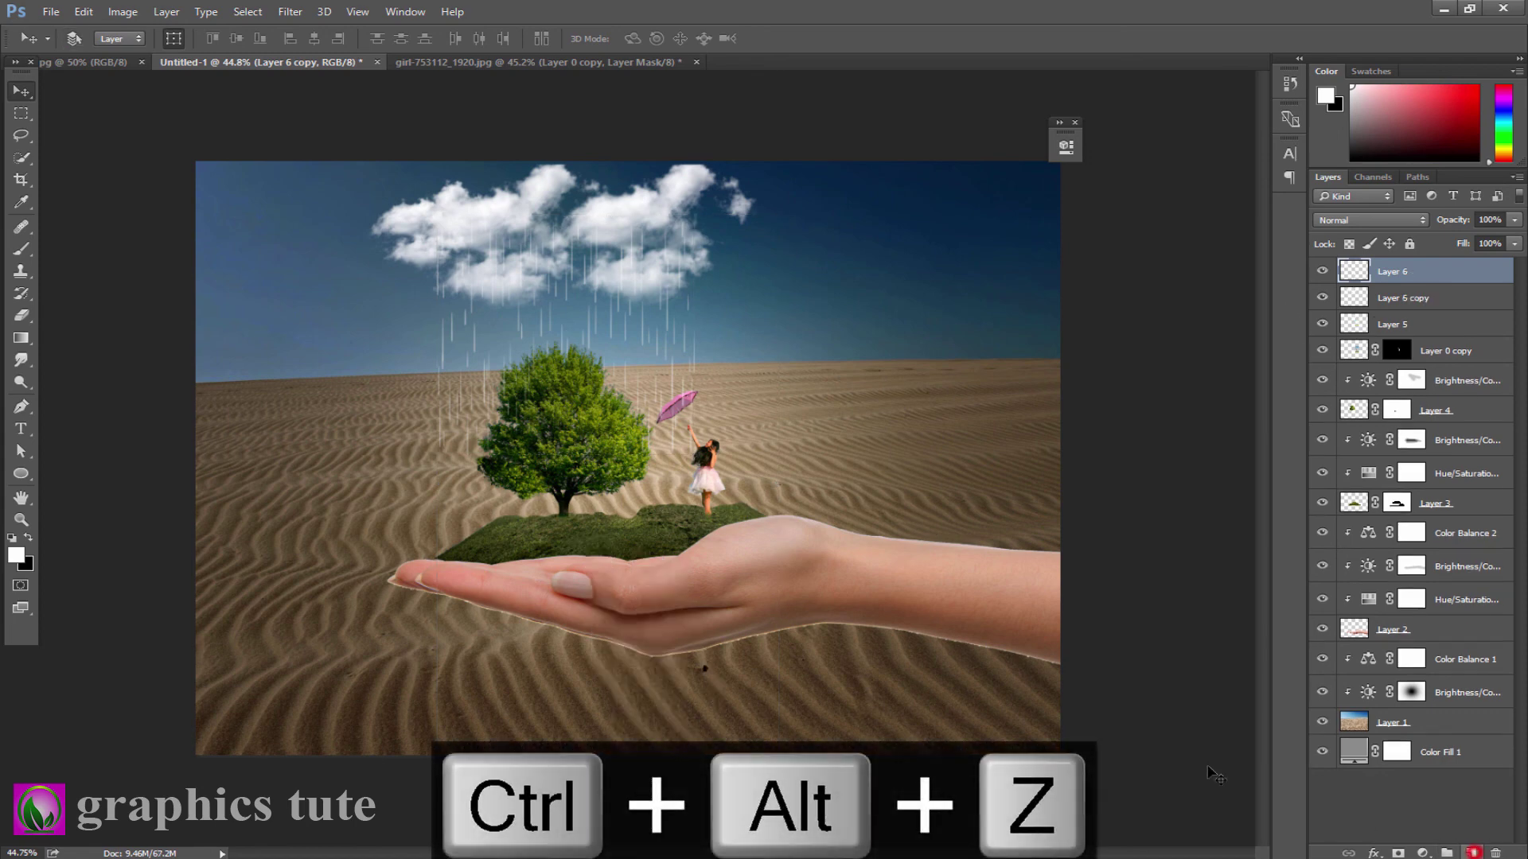
pyautogui.click(21, 249)
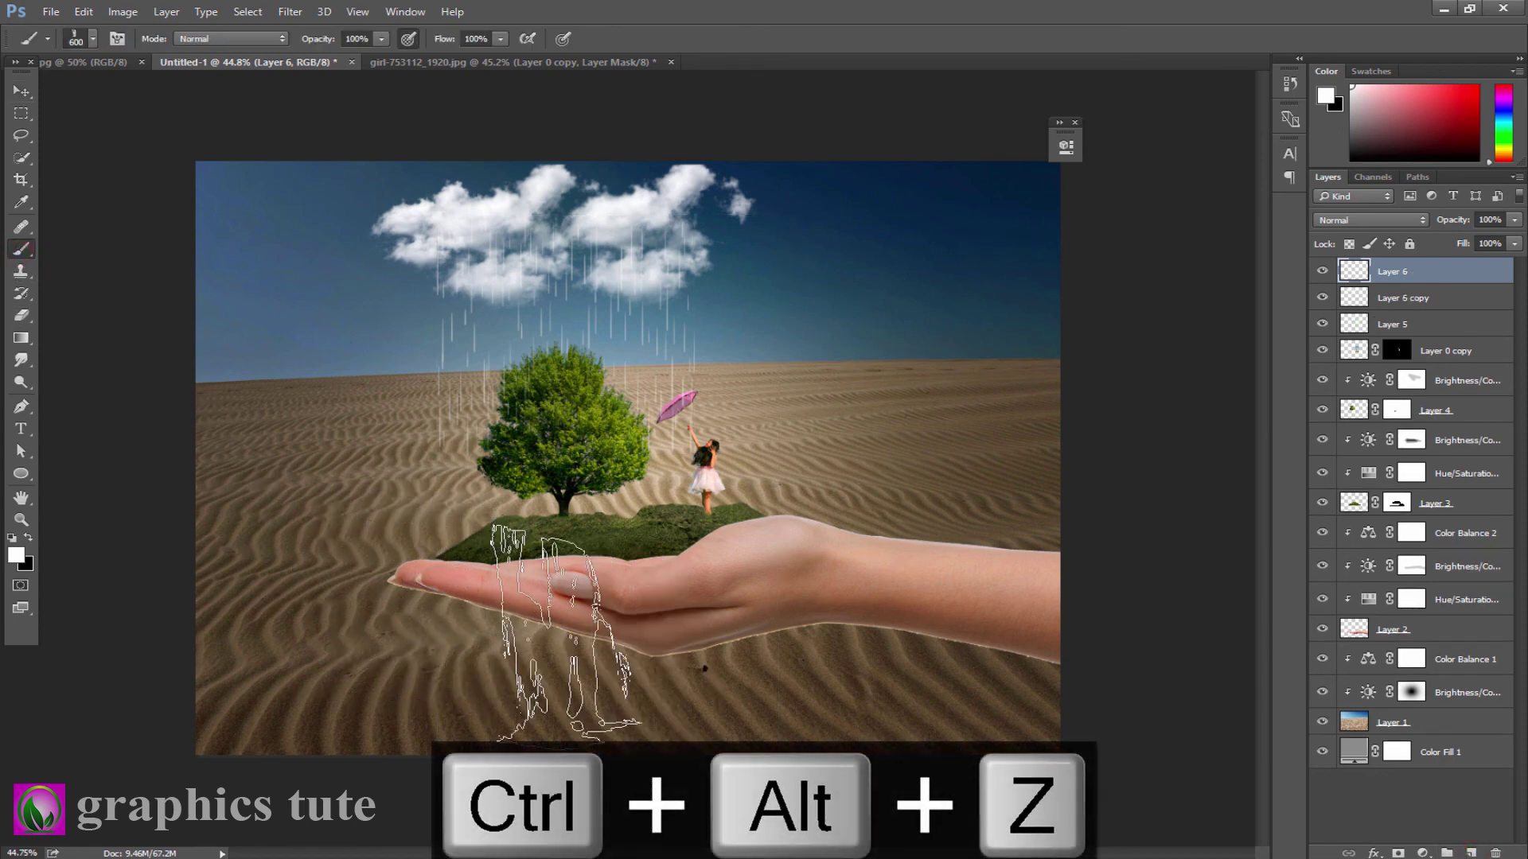
pyautogui.click(636, 636)
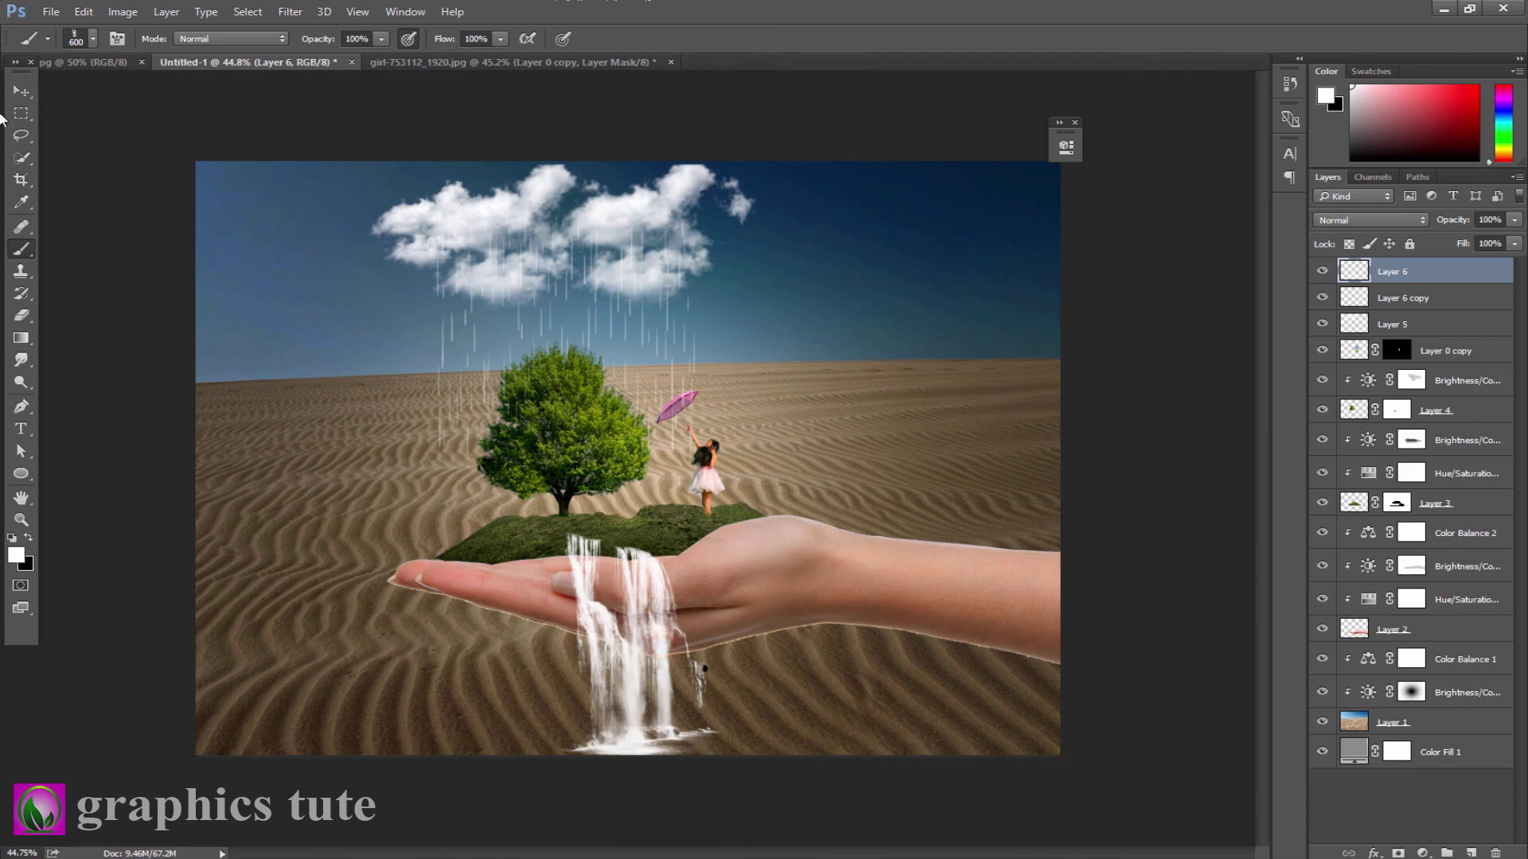
pyautogui.click(21, 94)
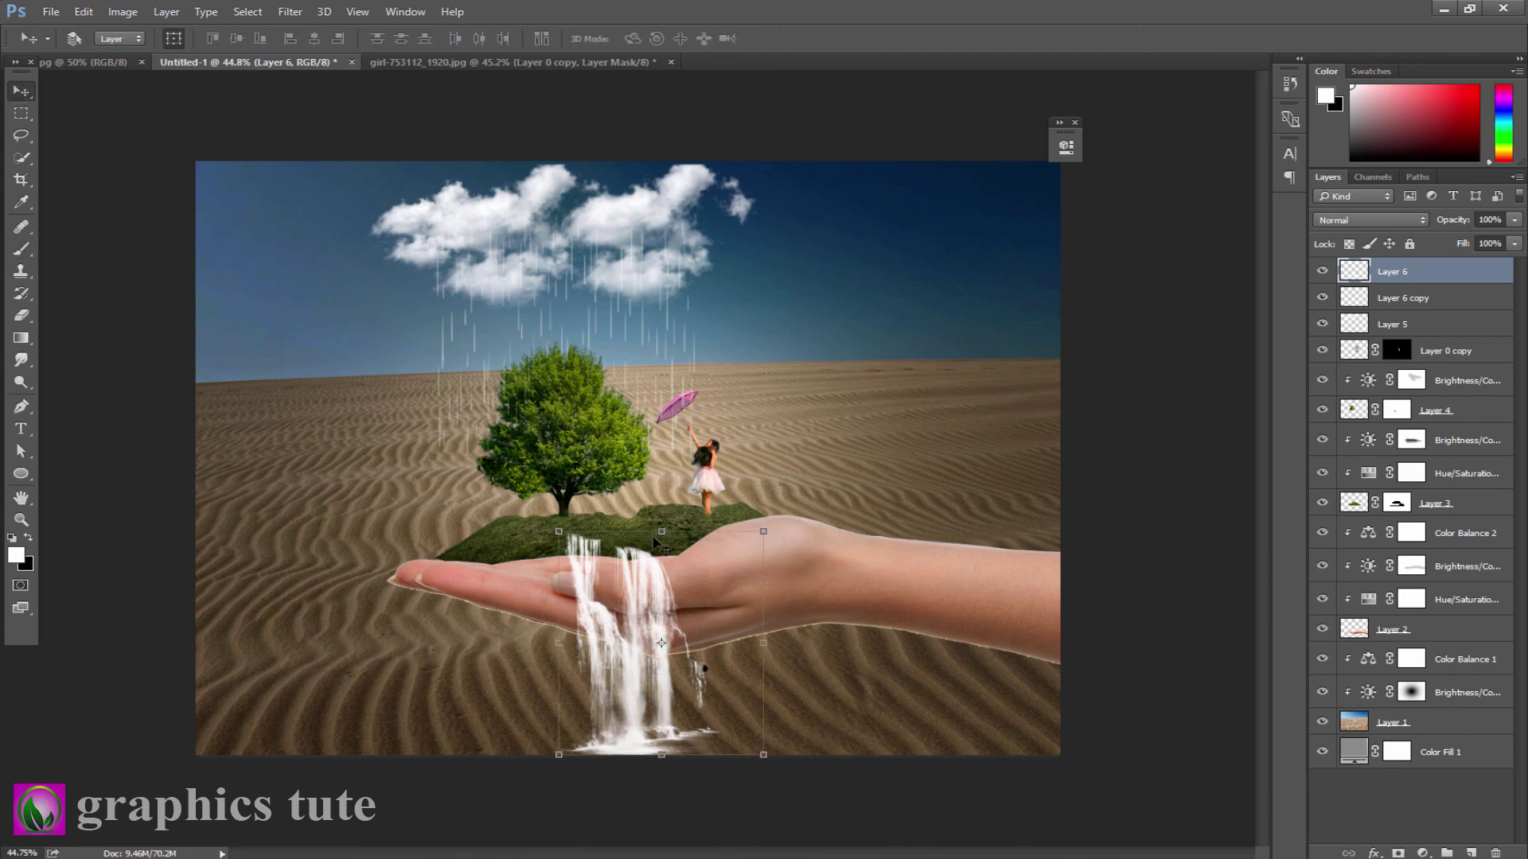
pyautogui.moveTo(614, 557); pyautogui.dragTo(634, 570)
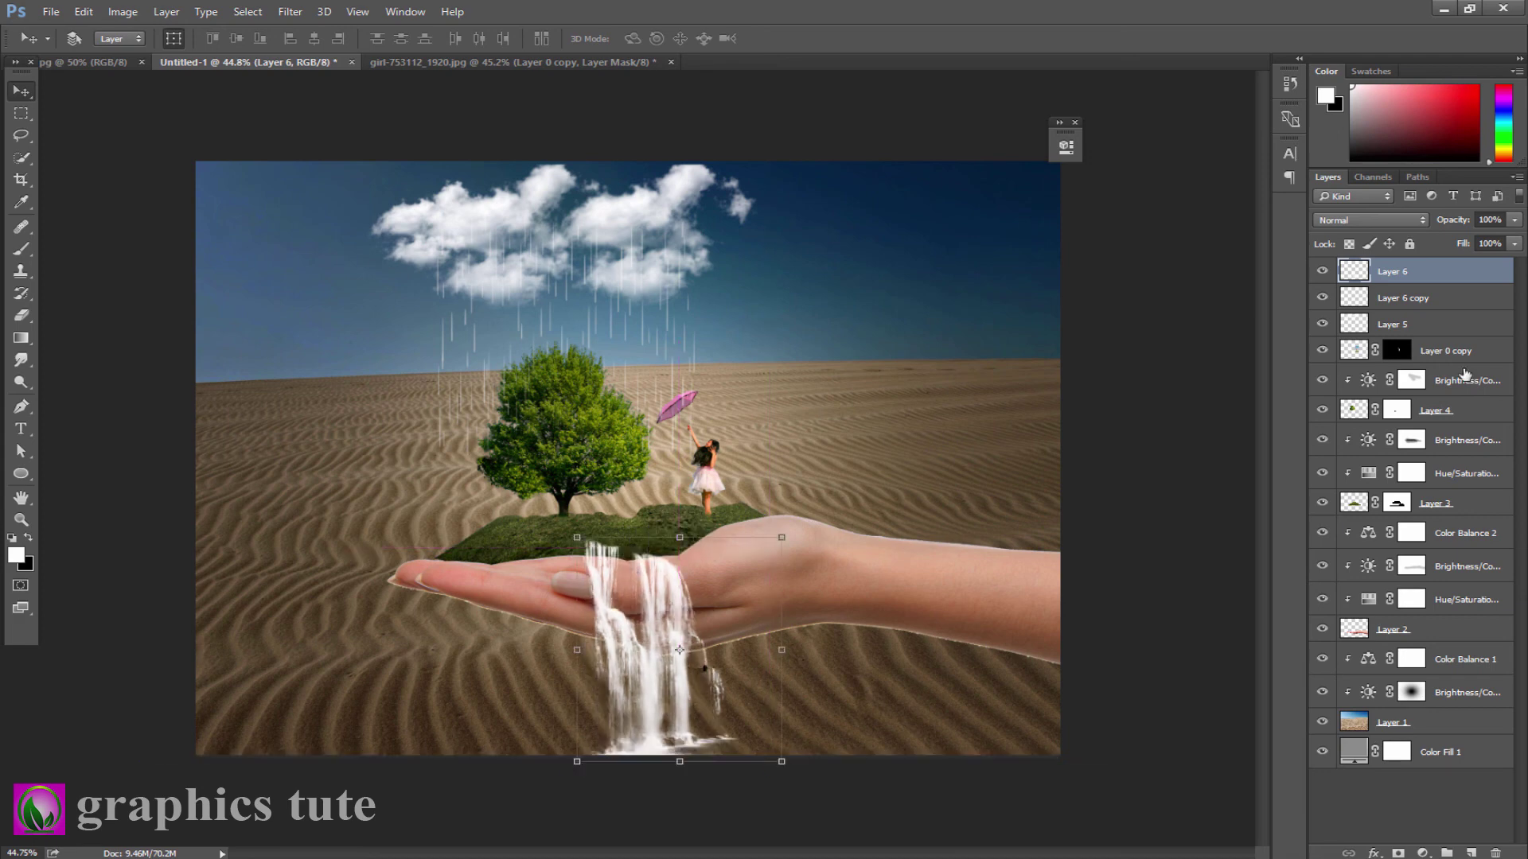
# Zoom in and erase the waterfall streaks above the hand's edge and over the grass.
pyautogui.press('z')
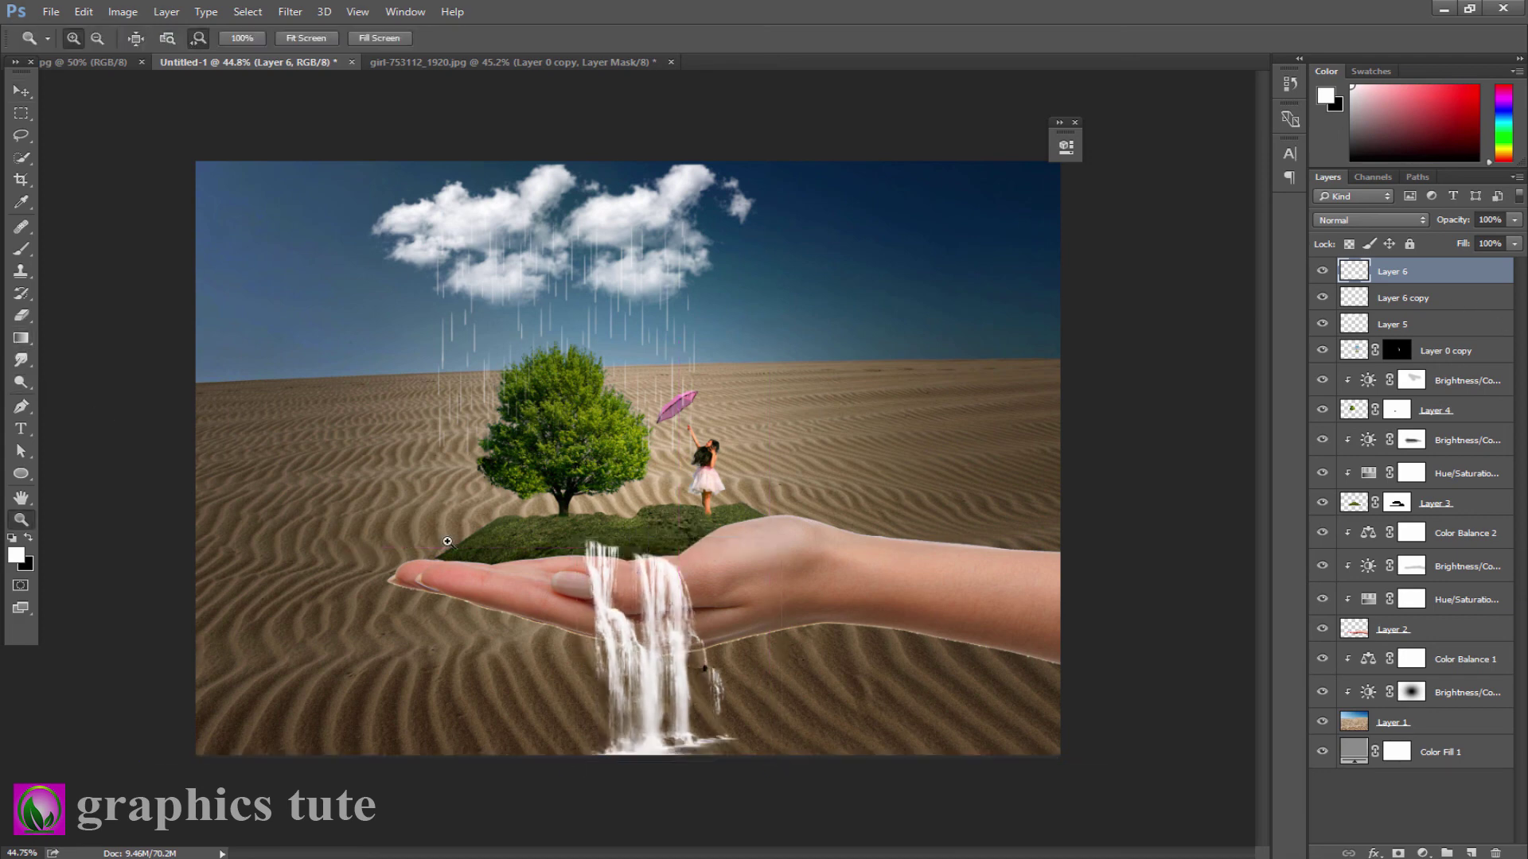
pyautogui.click(588, 580)
pyautogui.moveTo(587, 580); pyautogui.dragTo(313, 381)
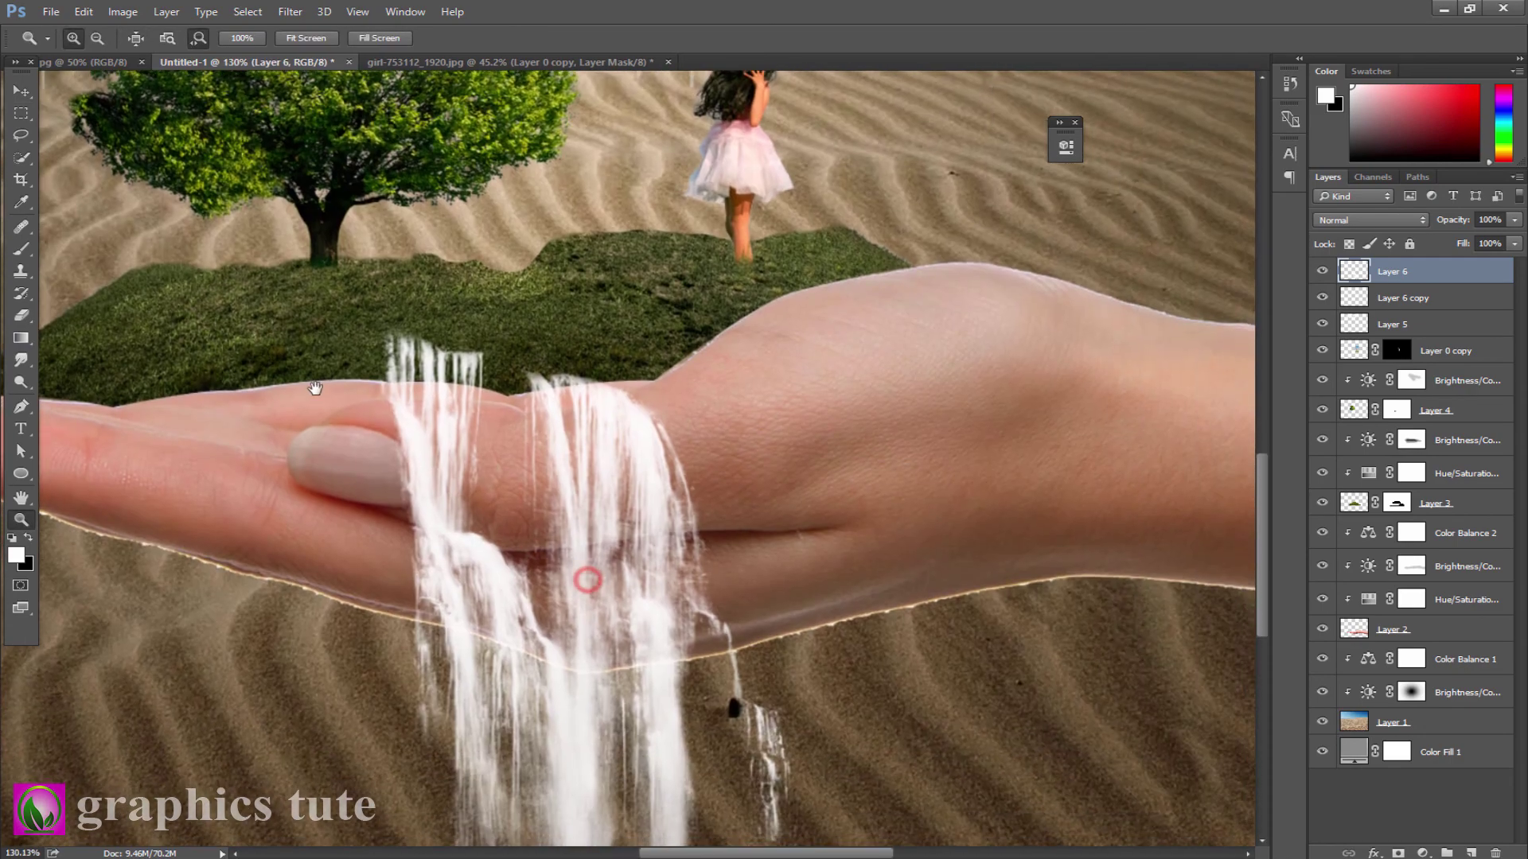
pyautogui.click(21, 248)
pyautogui.click(23, 316)
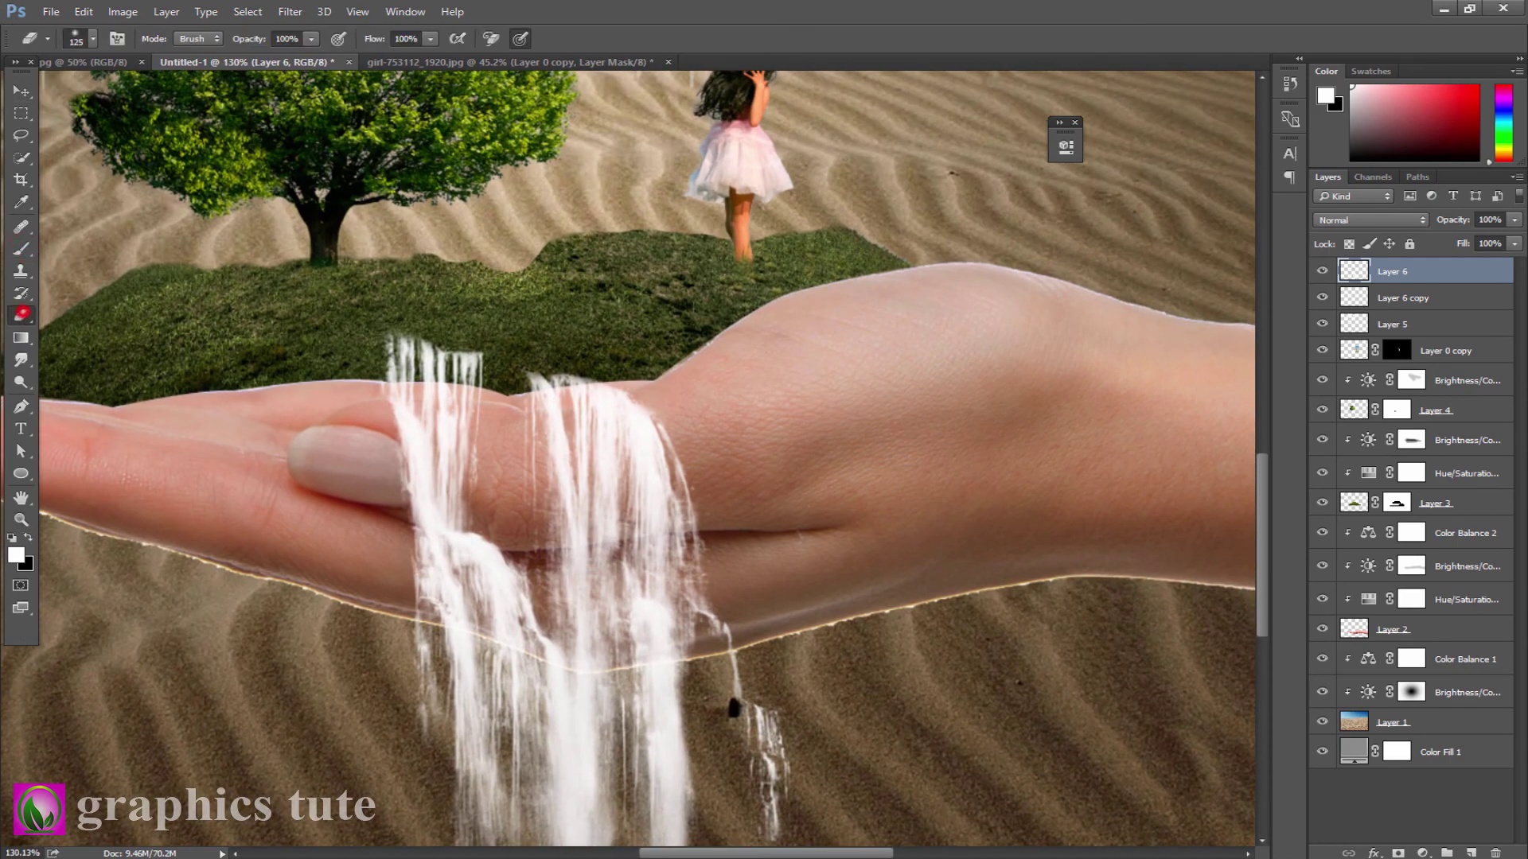
pyautogui.press('[')
pyautogui.press('[')
pyautogui.press('[')
pyautogui.moveTo(396, 356); pyautogui.dragTo(404, 363)
pyautogui.press(']')
pyautogui.press(']')
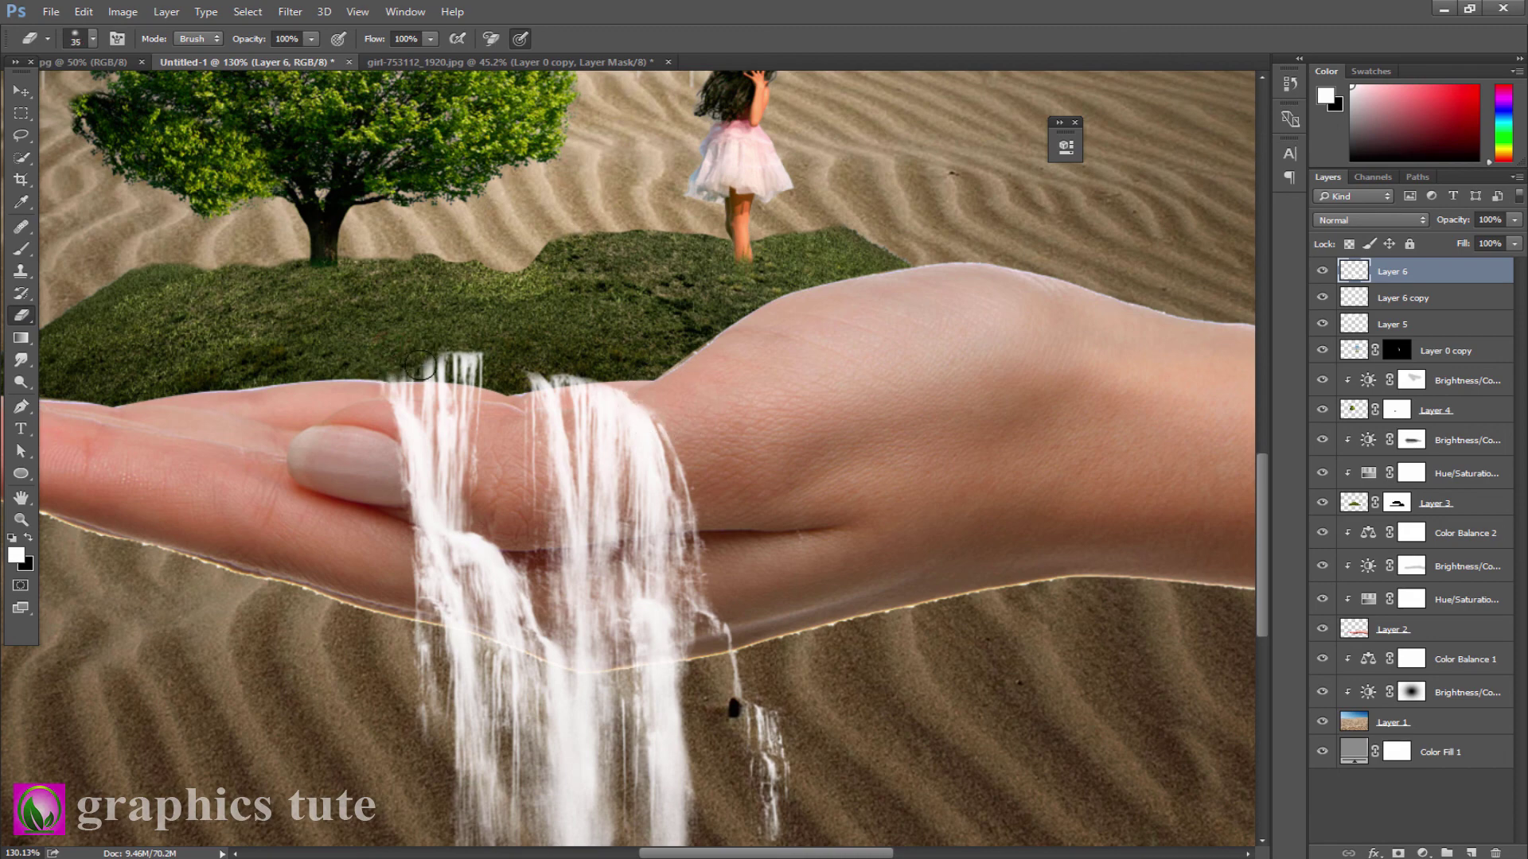
pyautogui.moveTo(400, 350); pyautogui.dragTo(619, 382)
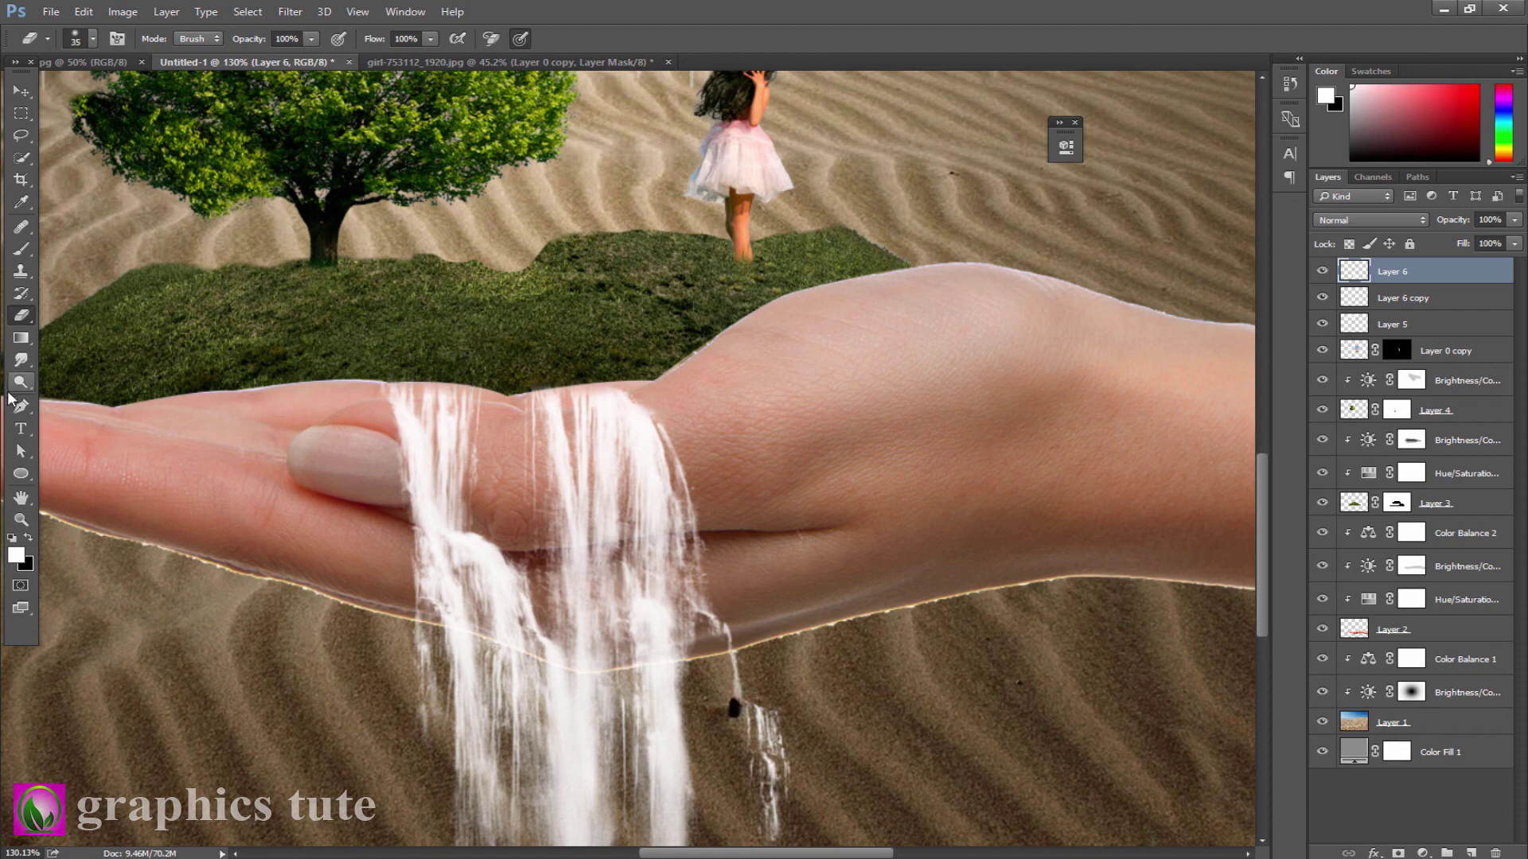
# Enlarge the waterfall to about 110%, move it down, and add a new empty layer.
pyautogui.click(22, 519)
pyautogui.keyDown('alt'); pyautogui.click(631, 518); pyautogui.keyUp('alt')
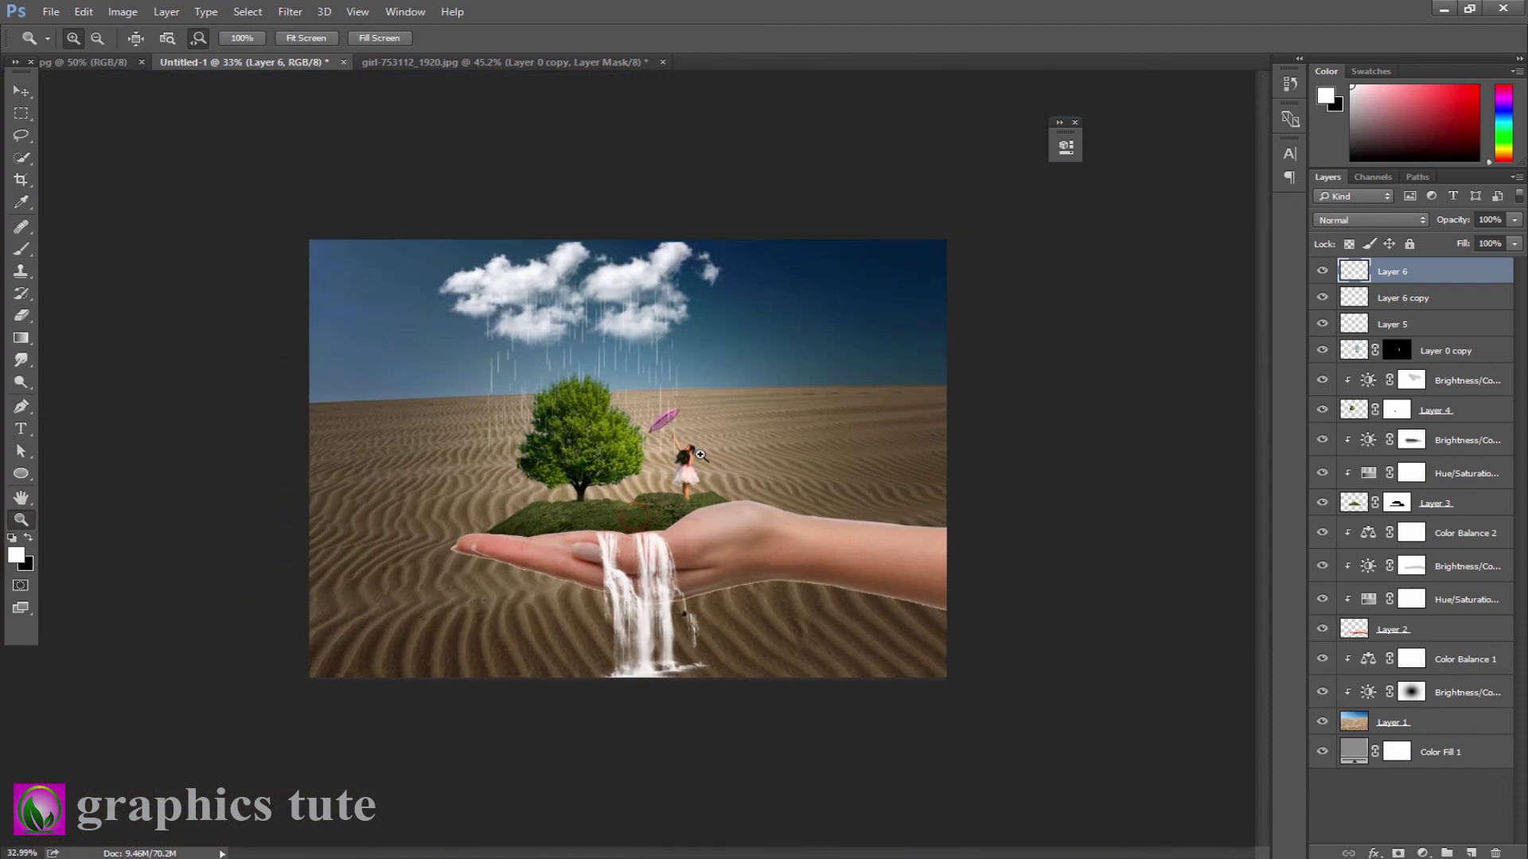
pyautogui.moveTo(701, 454); pyautogui.dragTo(728, 468)
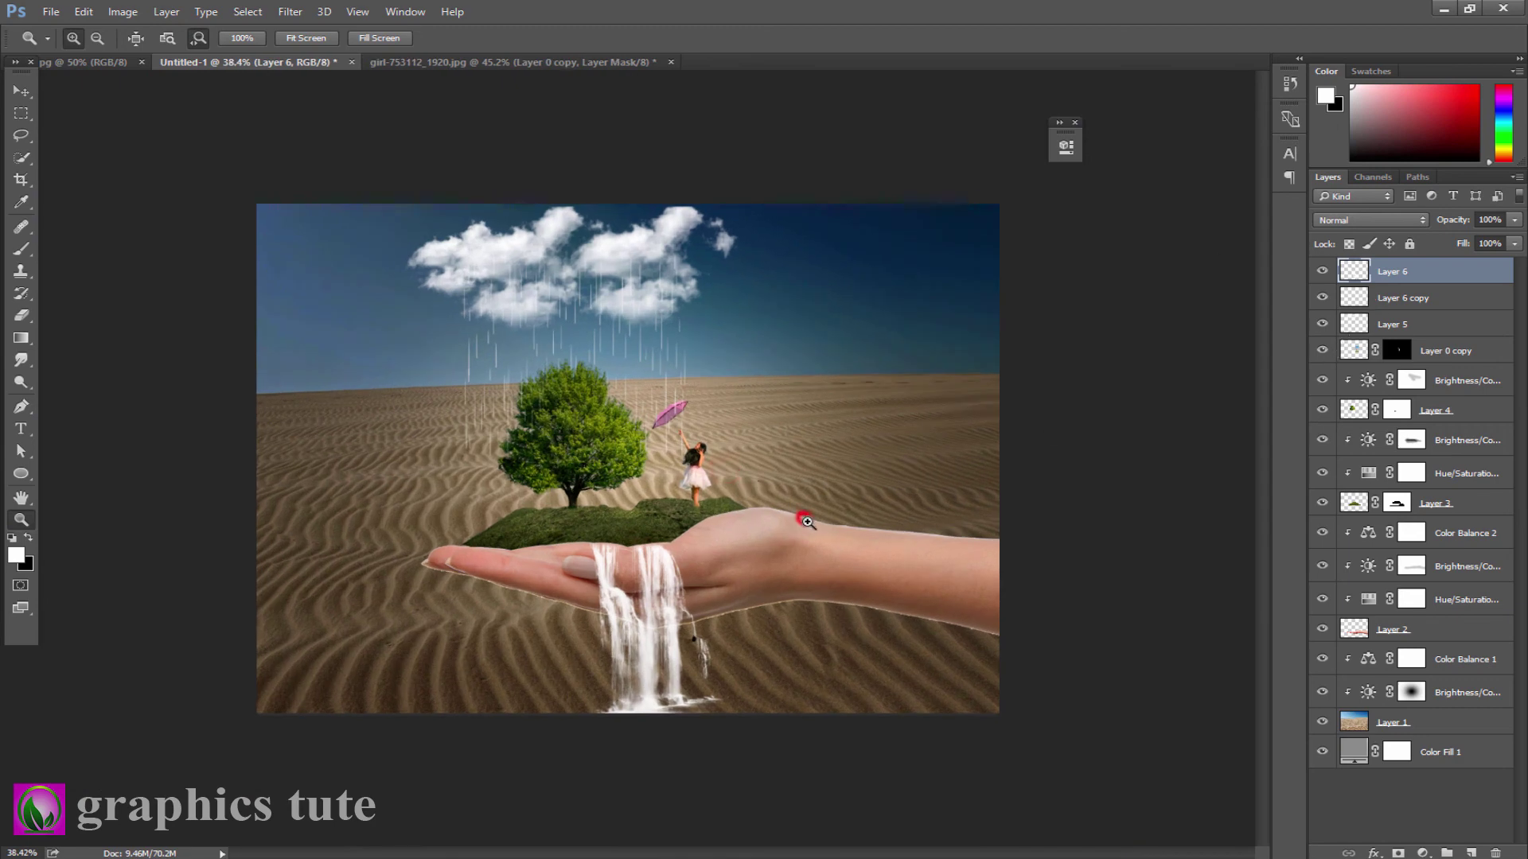
pyautogui.click(806, 521)
pyautogui.click(16, 87)
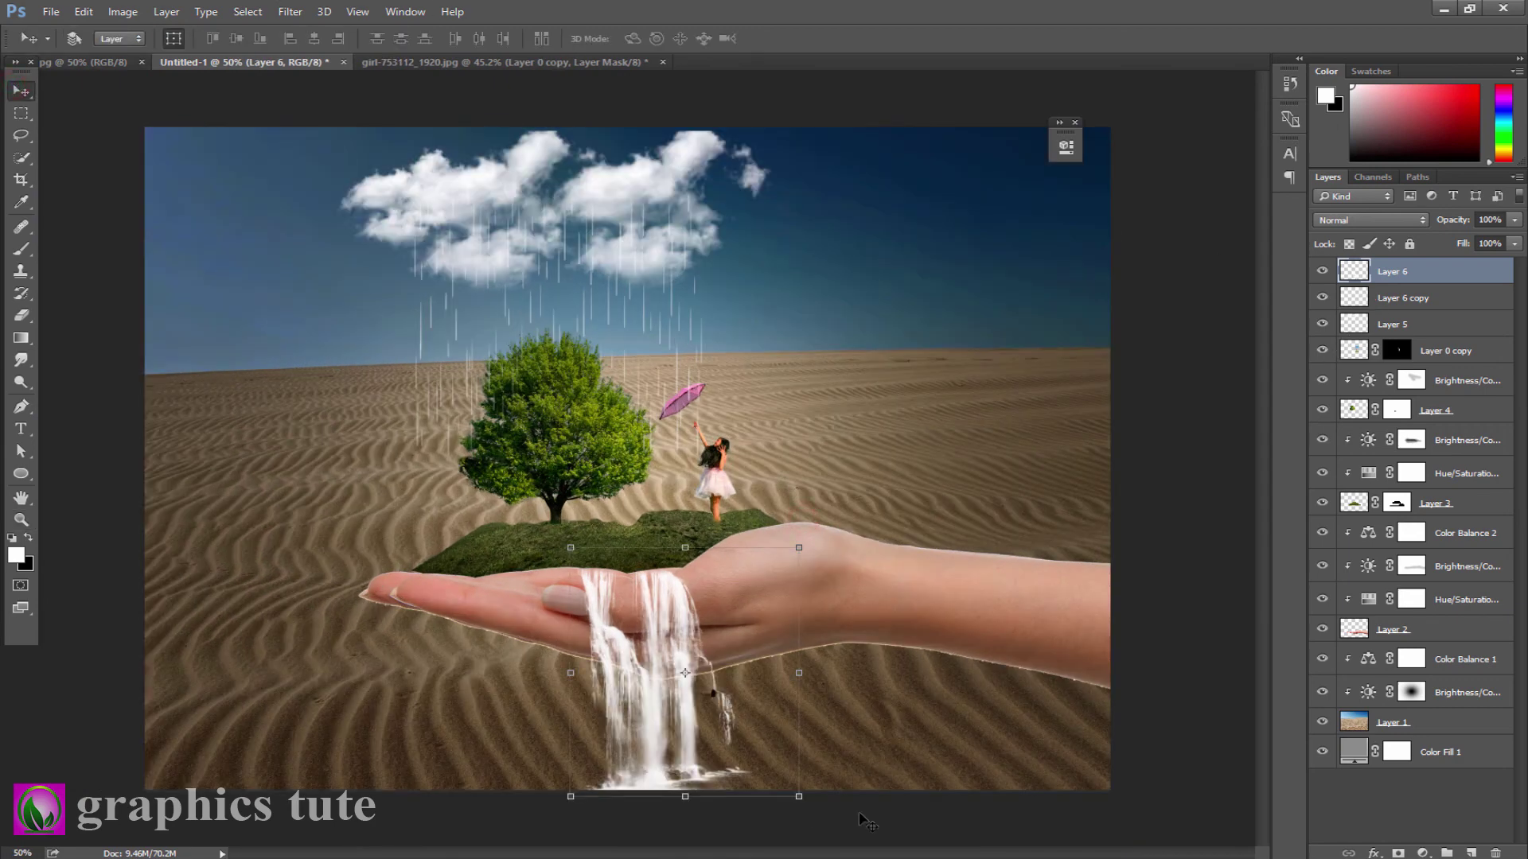
pyautogui.moveTo(792, 790)
pyautogui.mouseDown()
pyautogui.moveTo(810, 809)
pyautogui.moveTo(754, 796)
pyautogui.mouseUp()
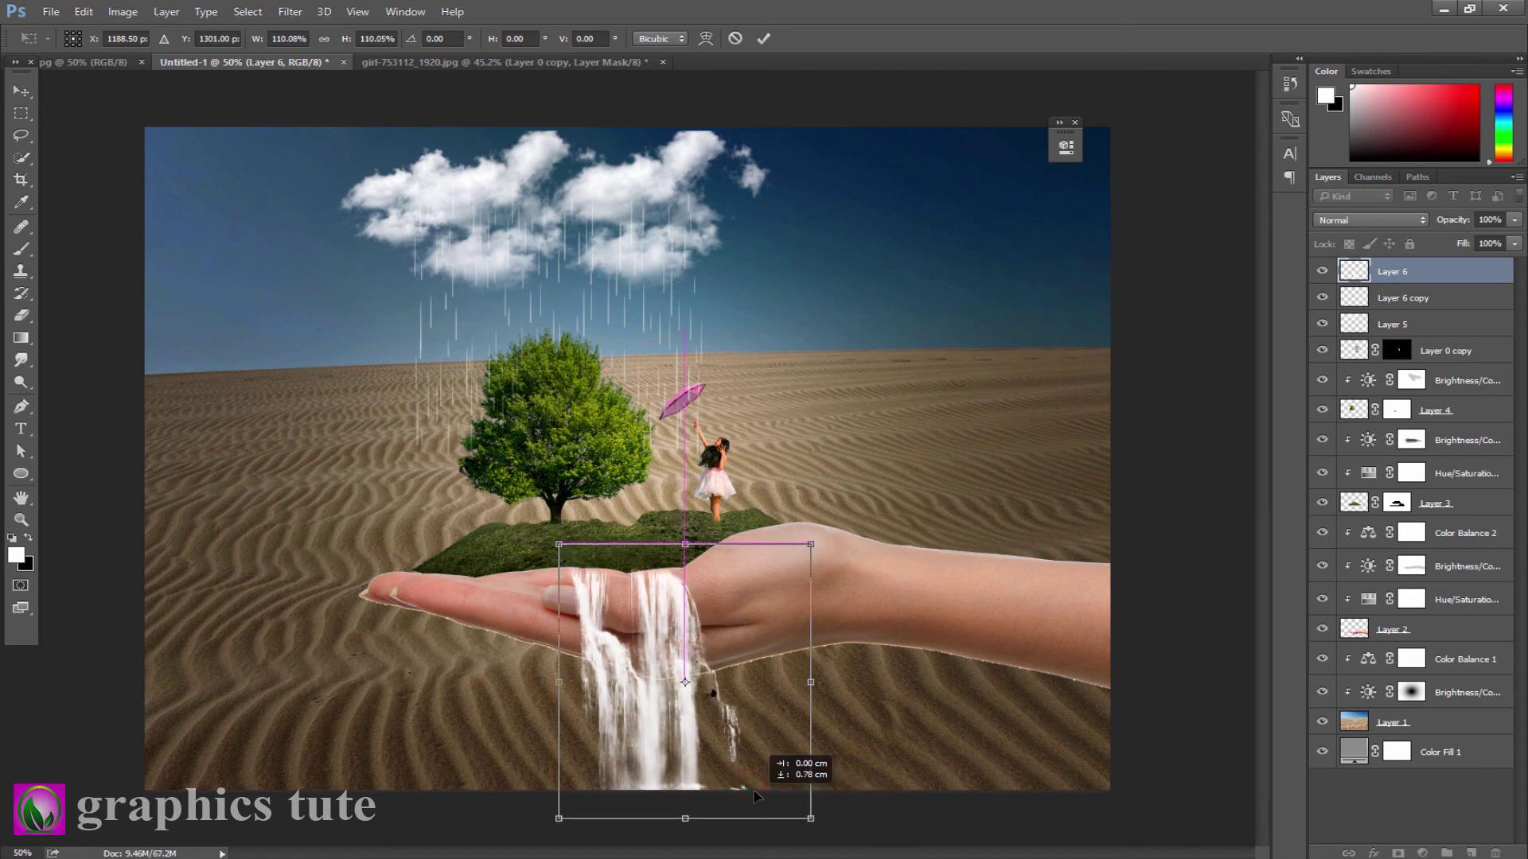
pyautogui.click(764, 40)
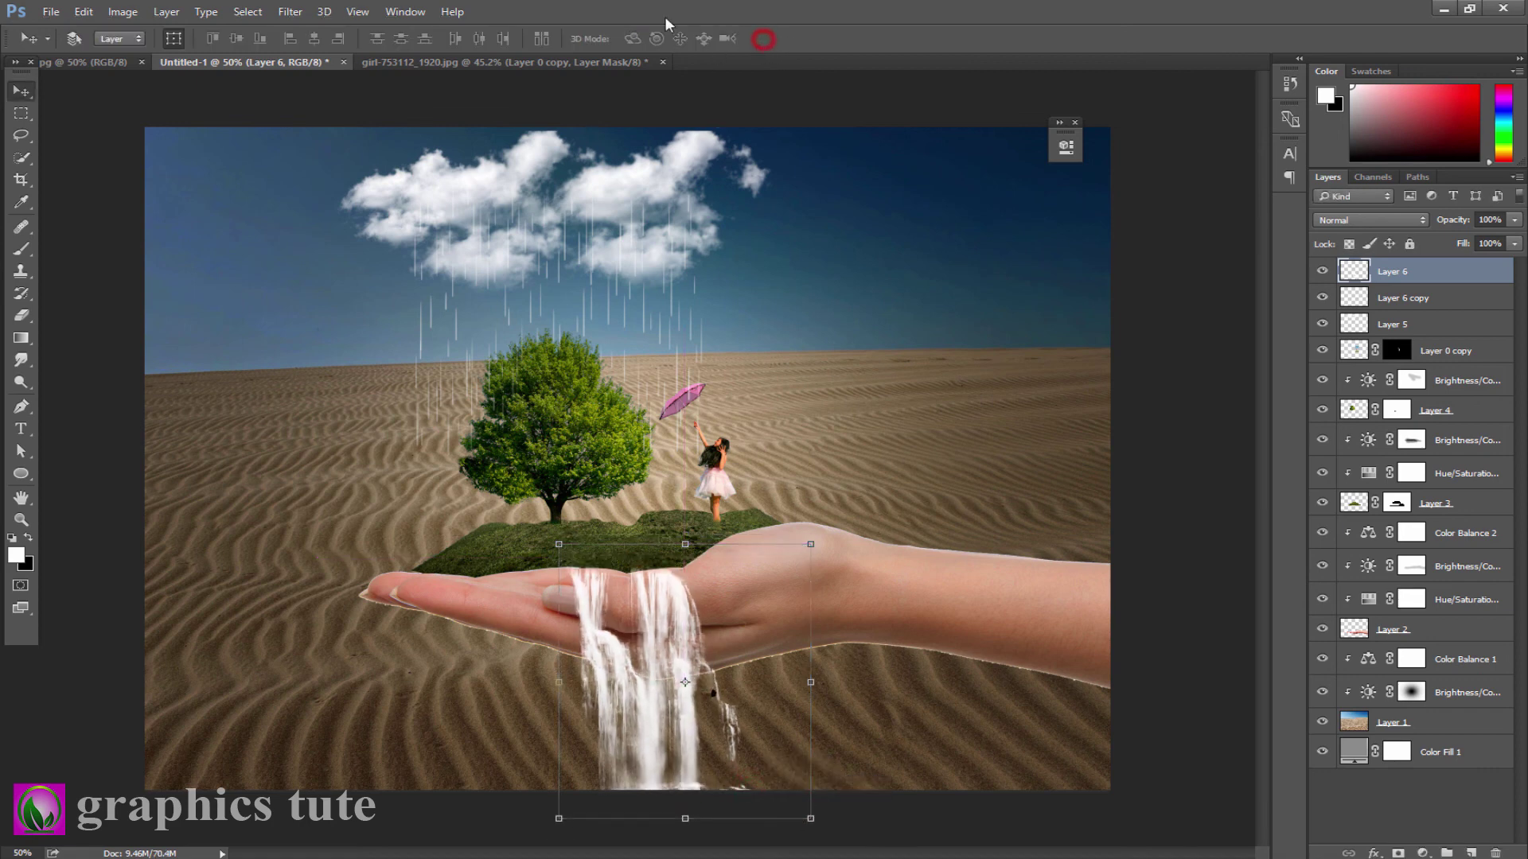
pyautogui.click(1474, 853)
# Stamp a white splash-brush preset on the new layer and move it onto the grass island.
pyautogui.click(21, 249)
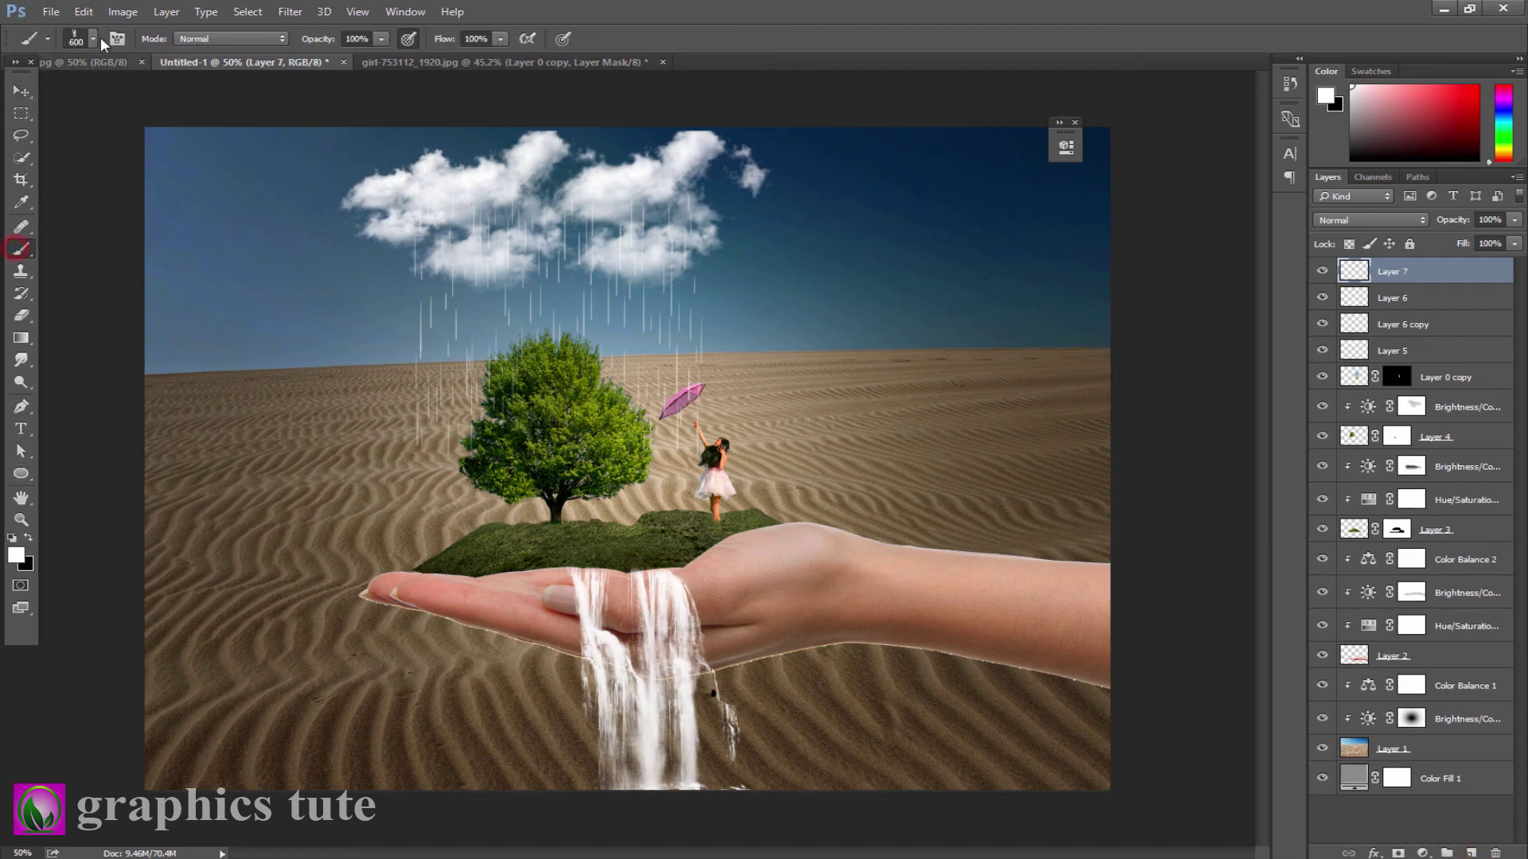
pyautogui.click(93, 40)
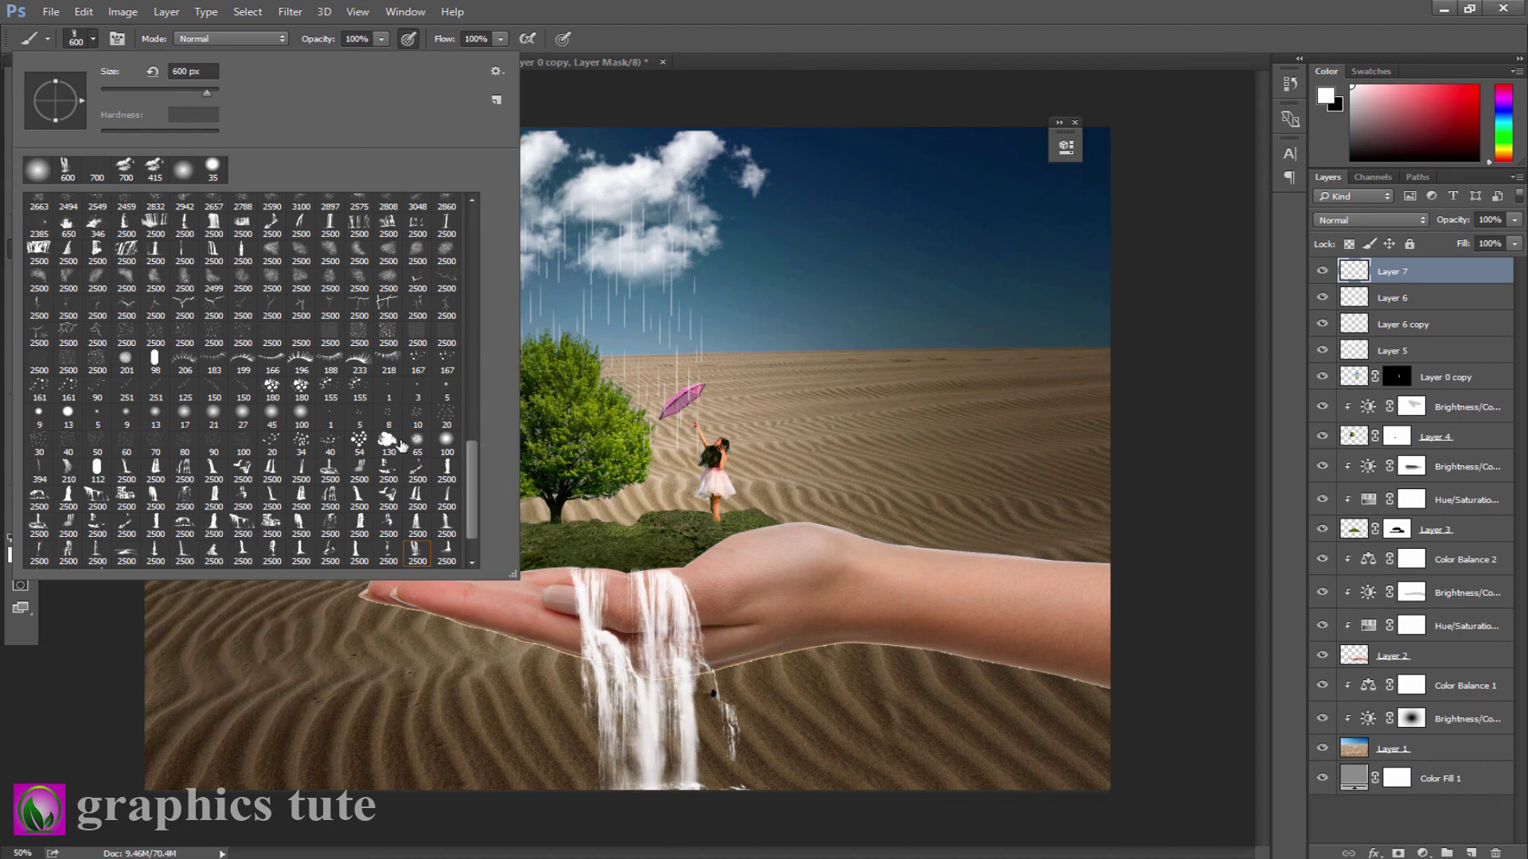
pyautogui.click(124, 526)
pyautogui.scroll(-1, 183, 450)
pyautogui.click(125, 538)
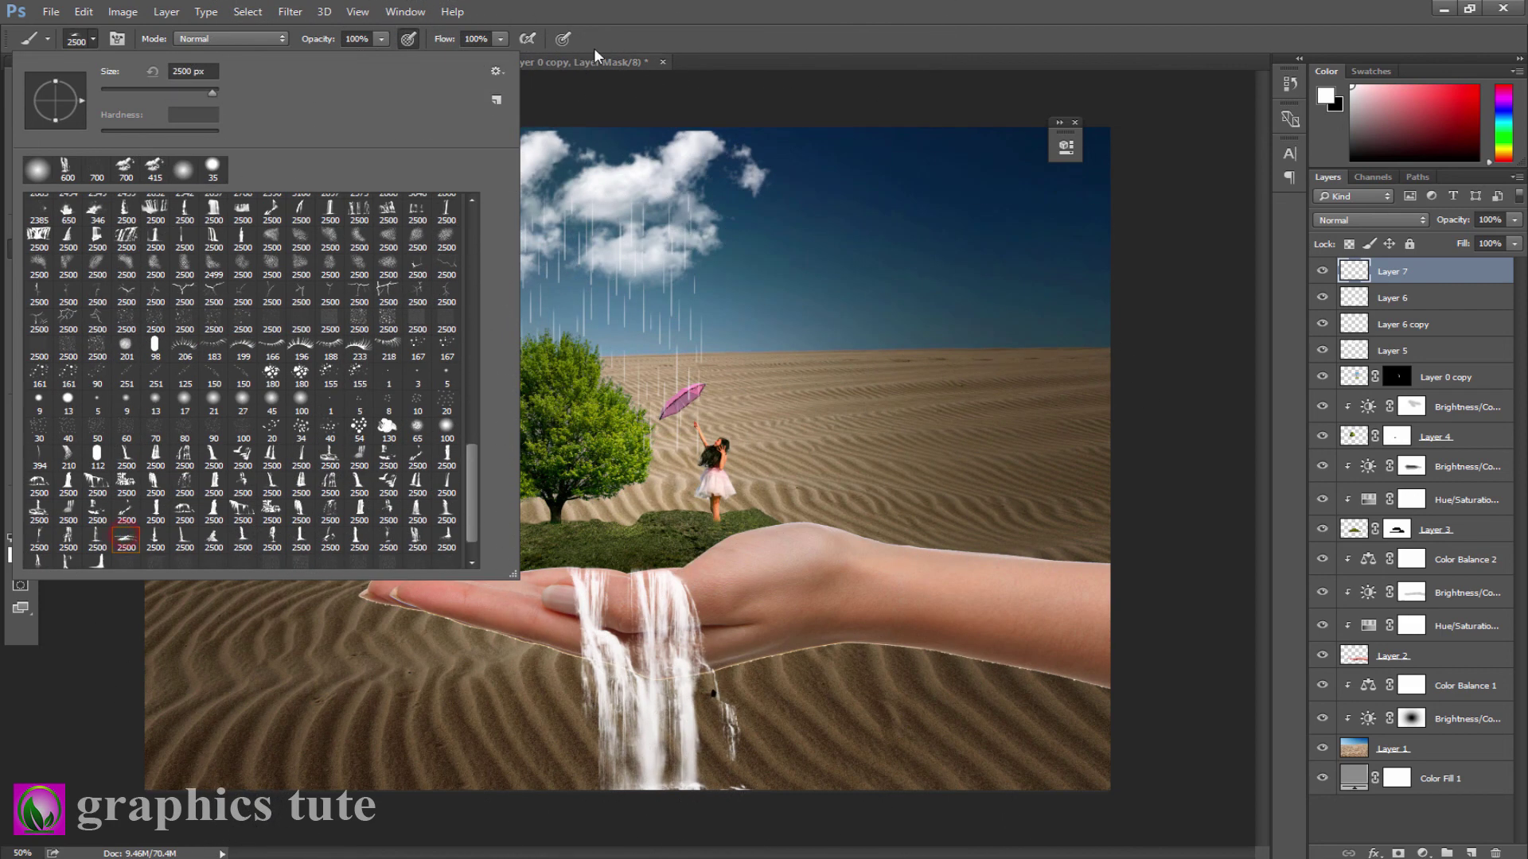
pyautogui.click(622, 38)
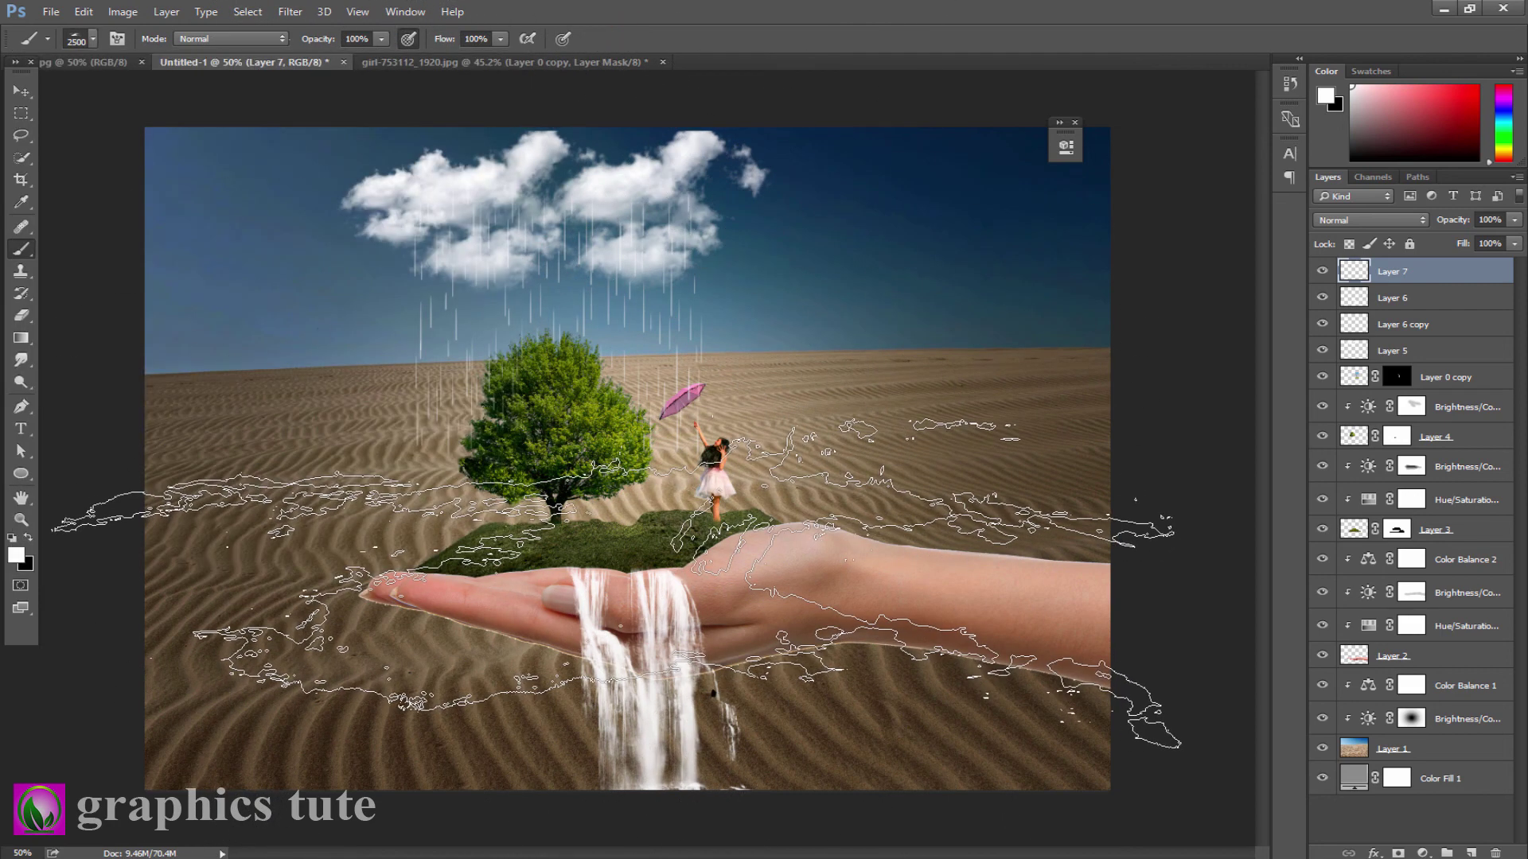
pyautogui.press('[')
pyautogui.press('[')
pyautogui.press('[')
pyautogui.press('[')
pyautogui.press('[')
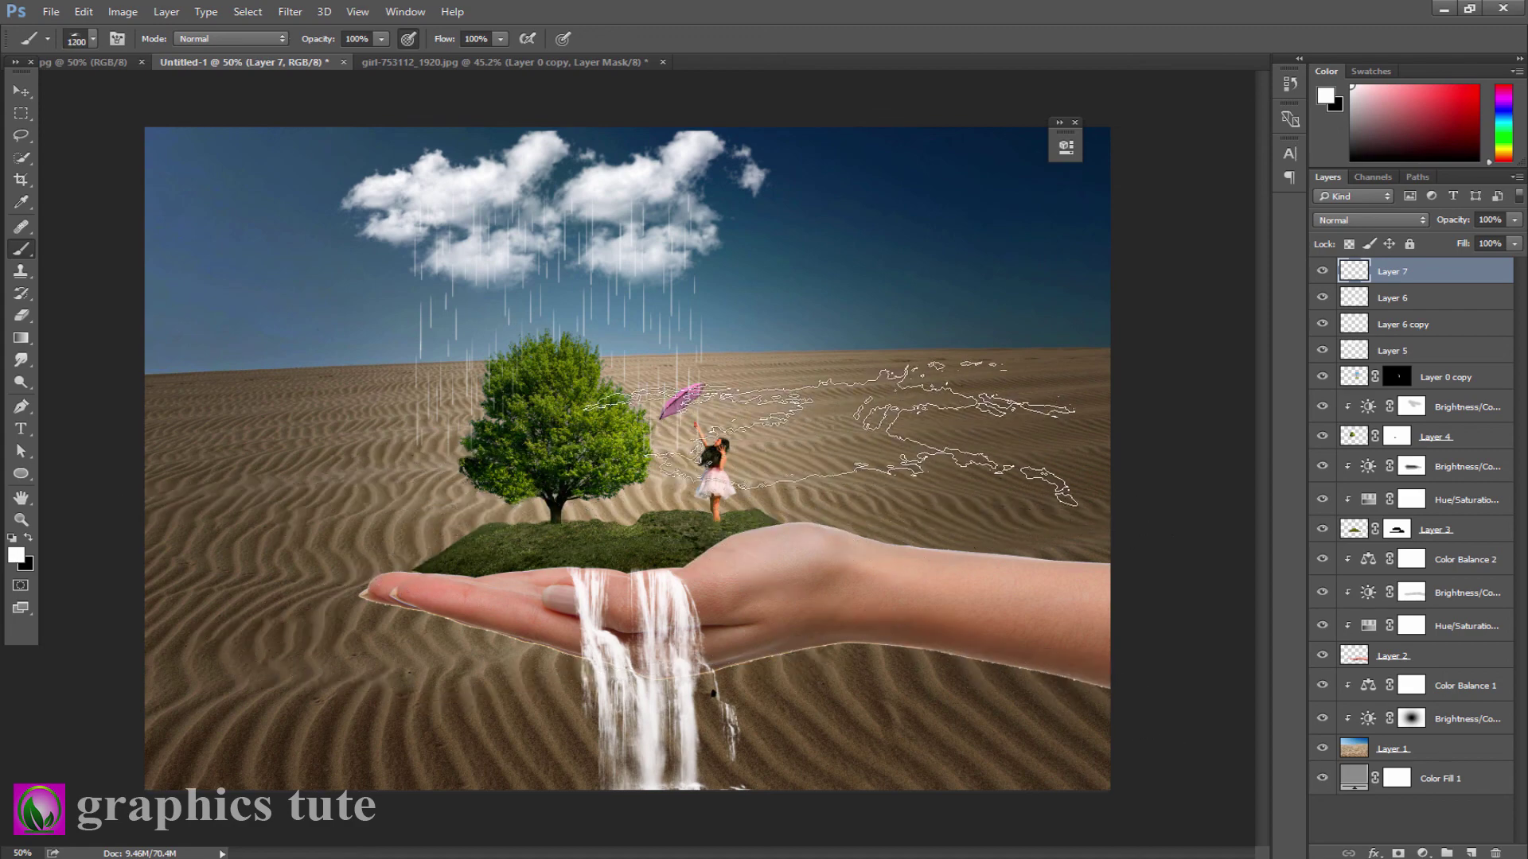
pyautogui.click(868, 288)
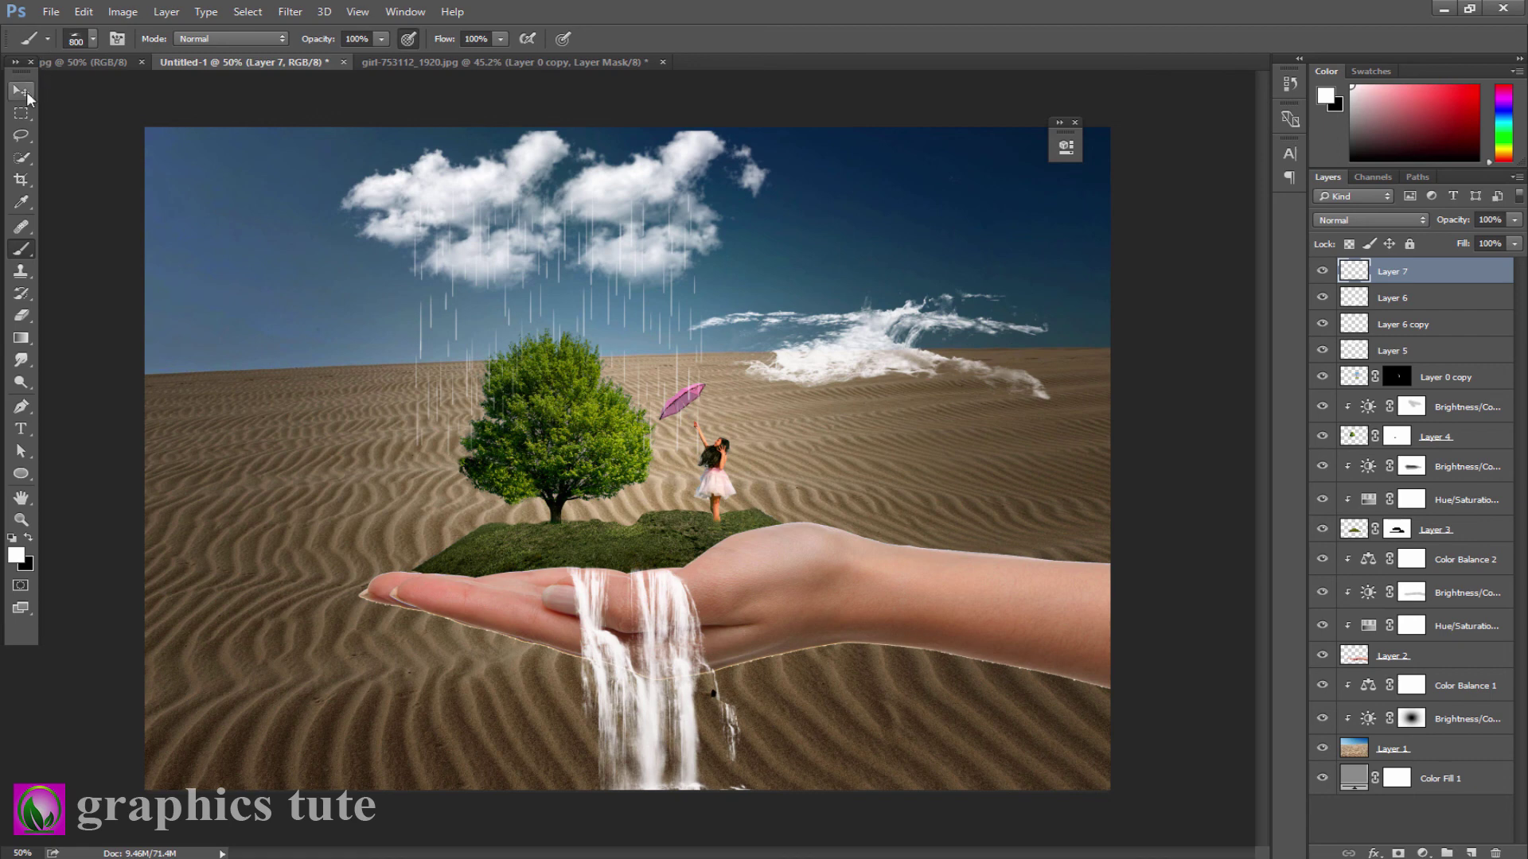
pyautogui.click(21, 92)
pyautogui.moveTo(895, 362)
pyautogui.mouseDown()
pyautogui.moveTo(625, 569)
pyautogui.moveTo(647, 563)
pyautogui.mouseUp()
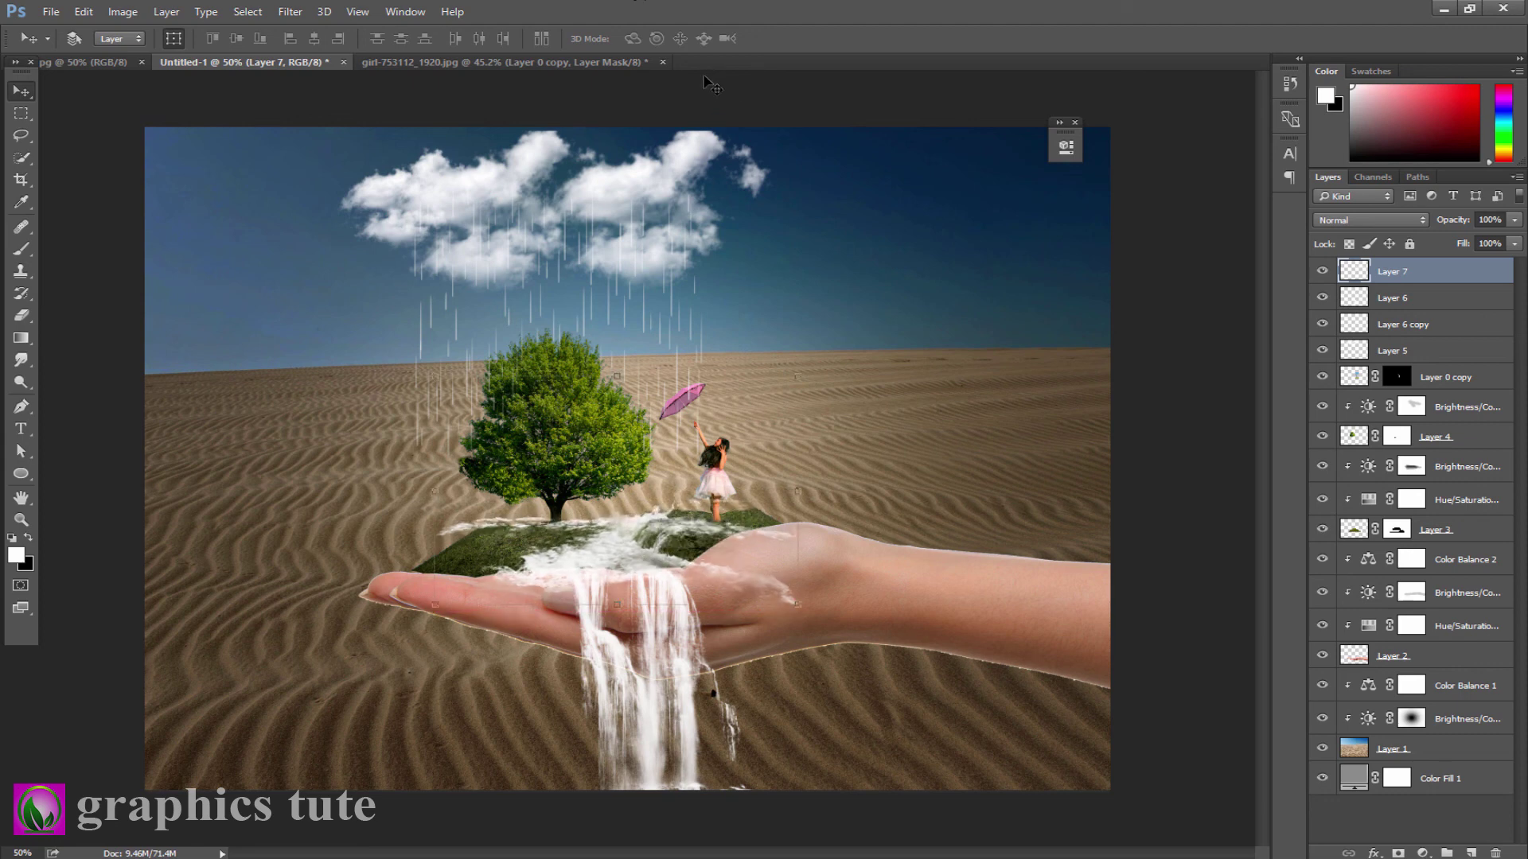
# Add a layer mask to the splash layer and pick a small soft round brush.
pyautogui.click(1398, 853)
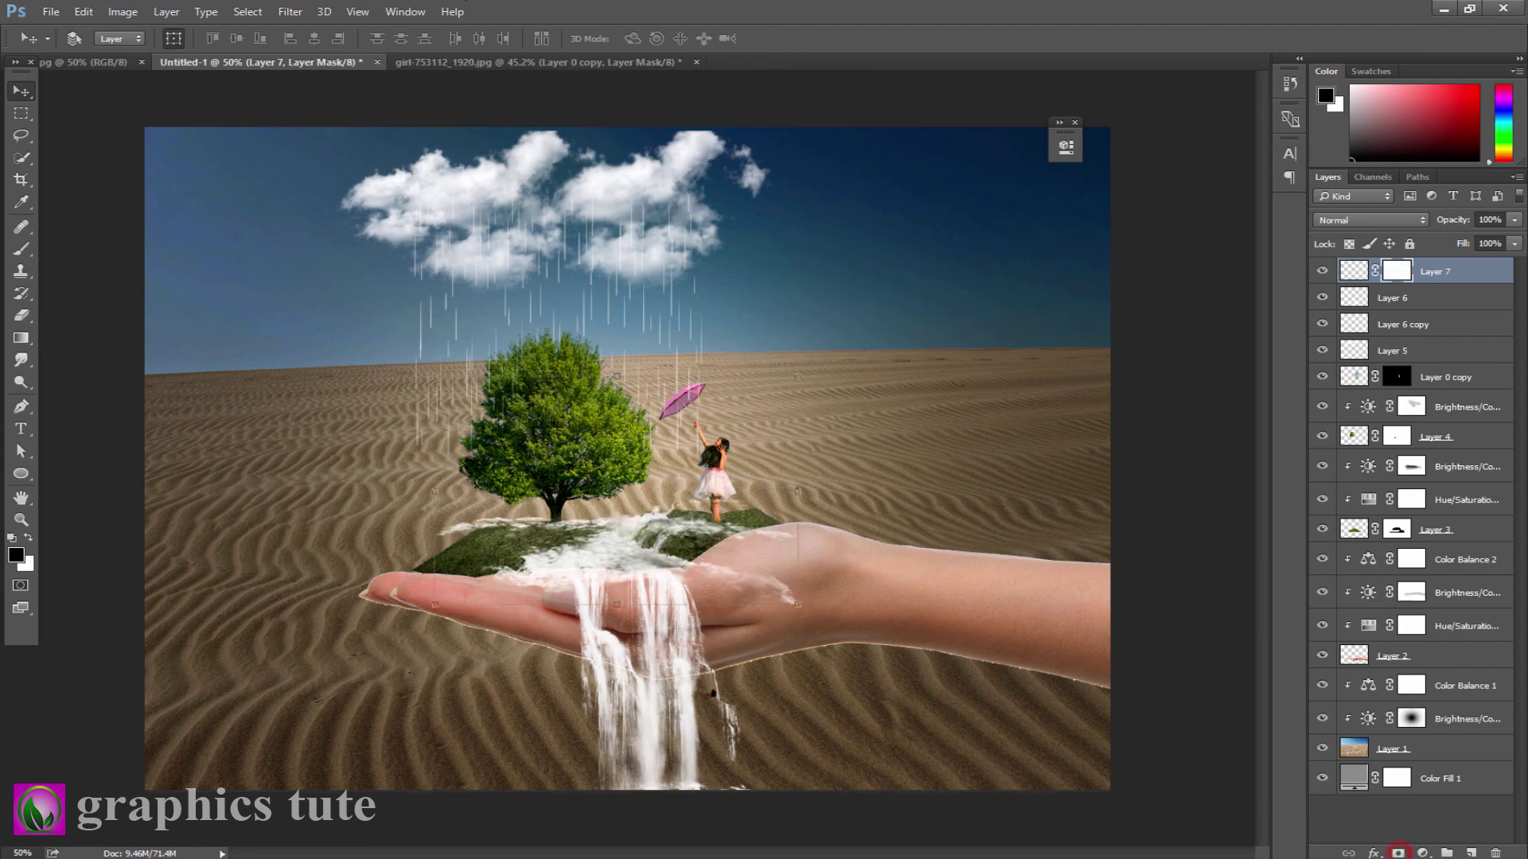
pyautogui.click(21, 248)
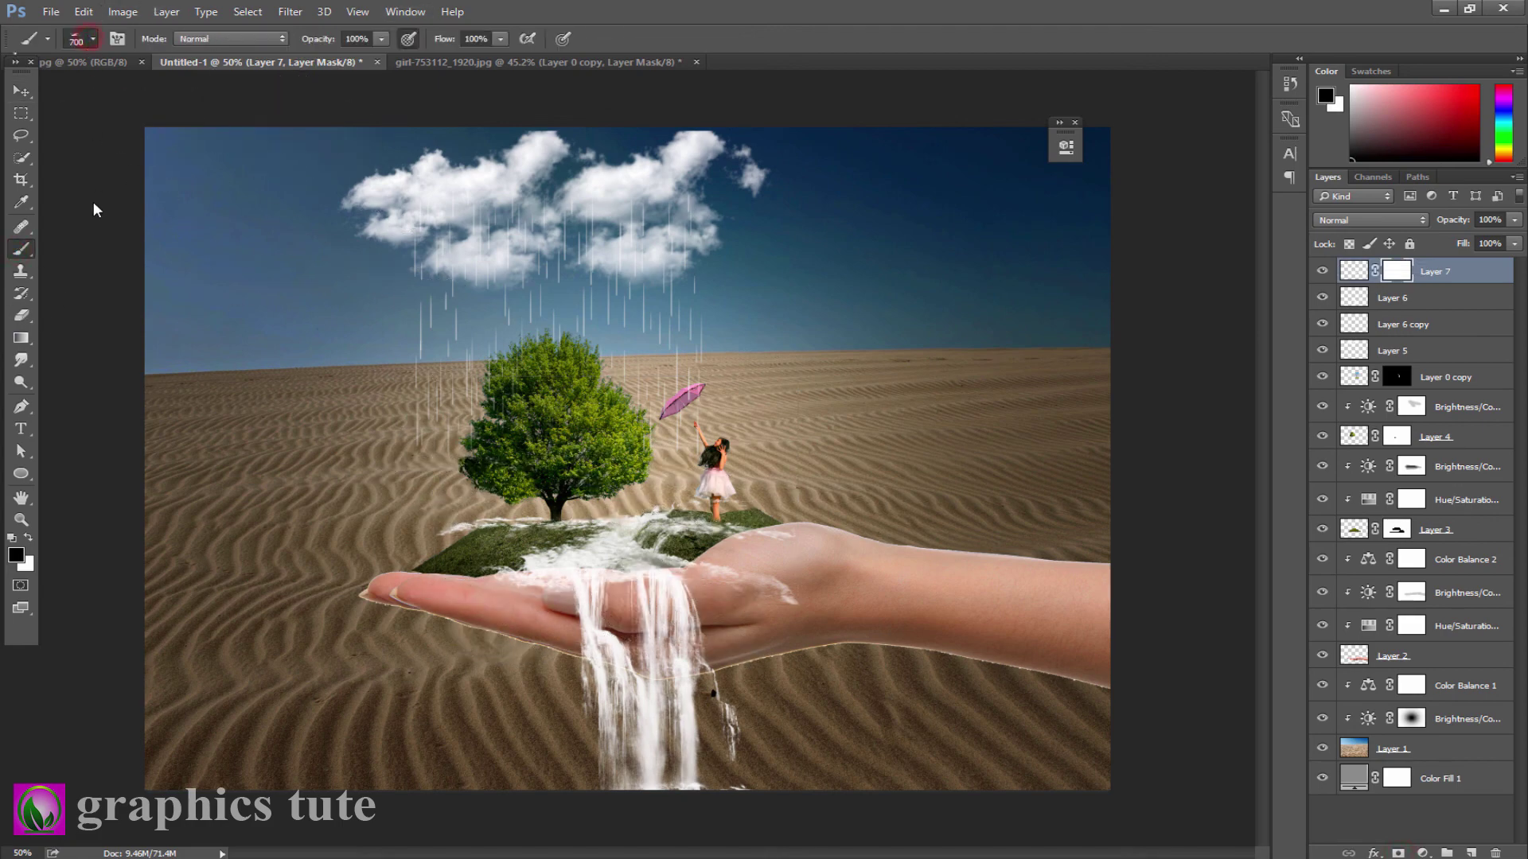
pyautogui.click(93, 38)
pyautogui.click(69, 173)
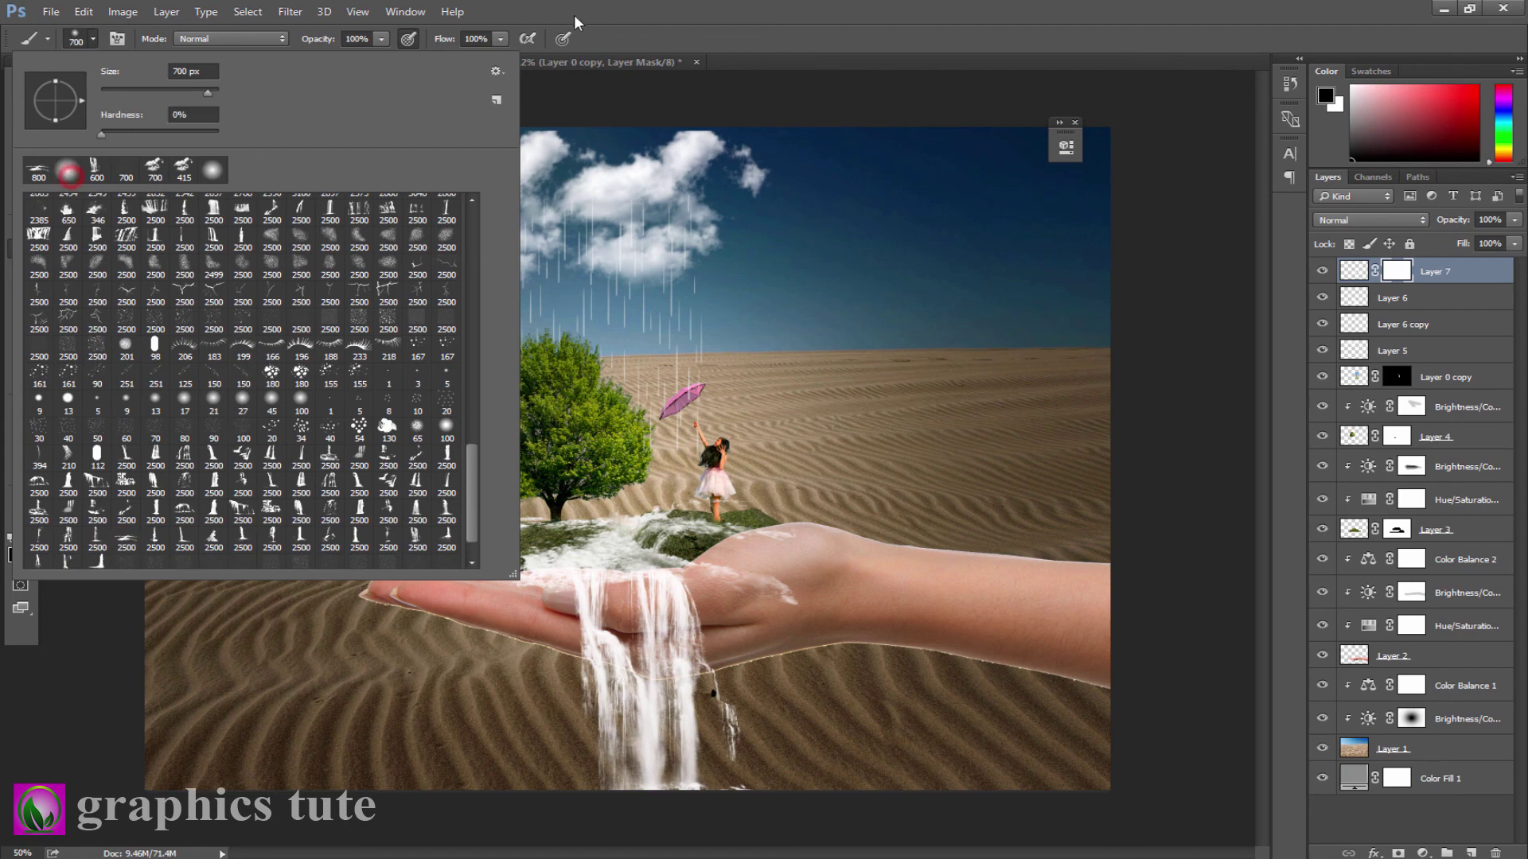
pyautogui.click(658, 35)
pyautogui.press('[')
pyautogui.press('[')
pyautogui.press('[')
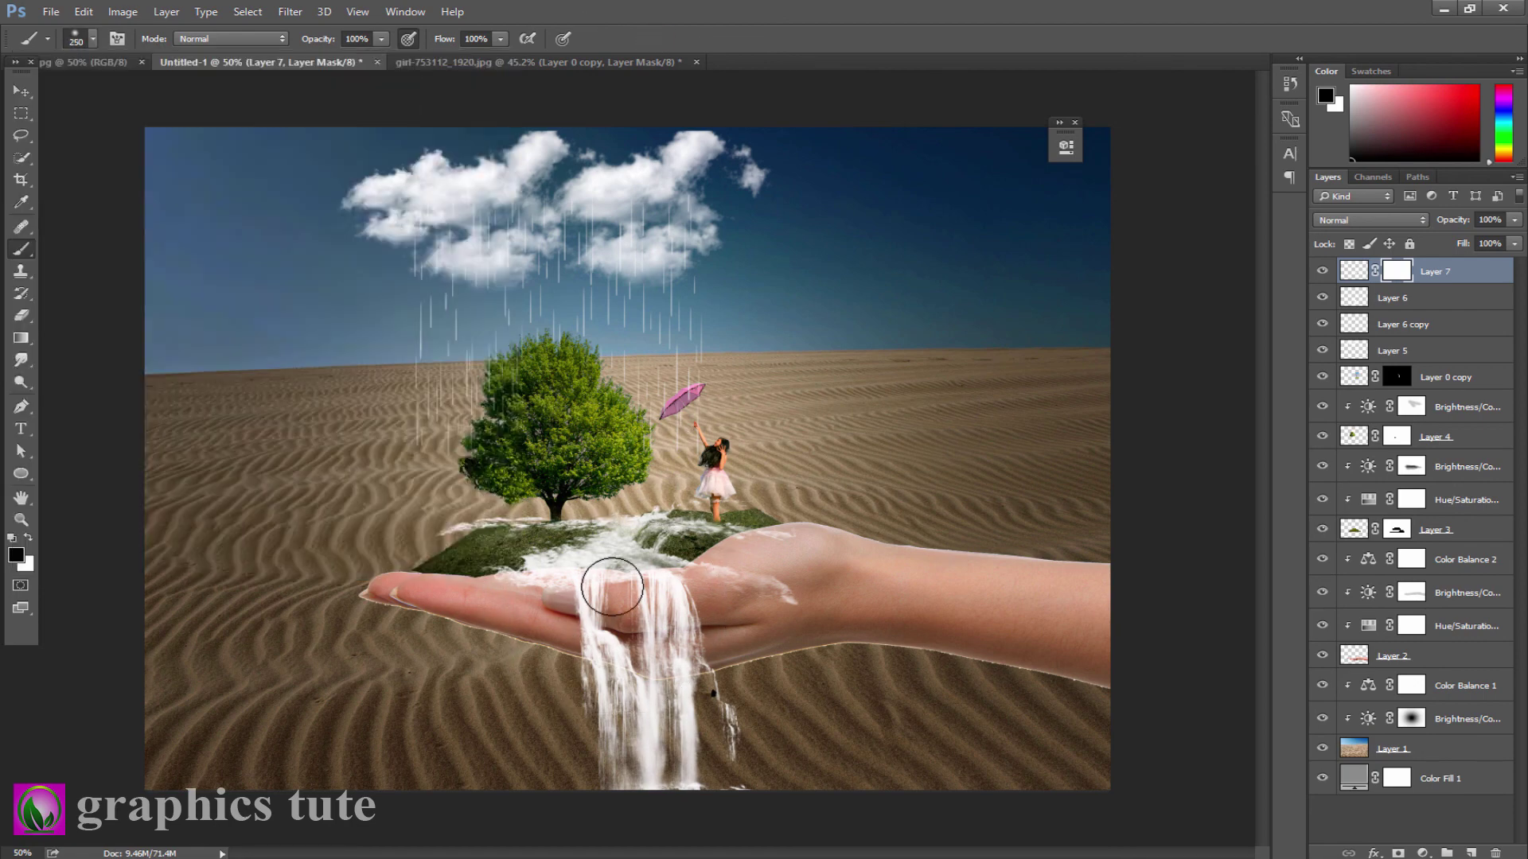
pyautogui.press('[')
pyautogui.press('[')
pyautogui.press('[')
# Mask out the foam on the palm, the island's left end and the wrist, then add an empty layer.
pyautogui.moveTo(586, 580)
pyautogui.mouseDown()
pyautogui.moveTo(477, 577)
pyautogui.moveTo(829, 597)
pyautogui.mouseUp()
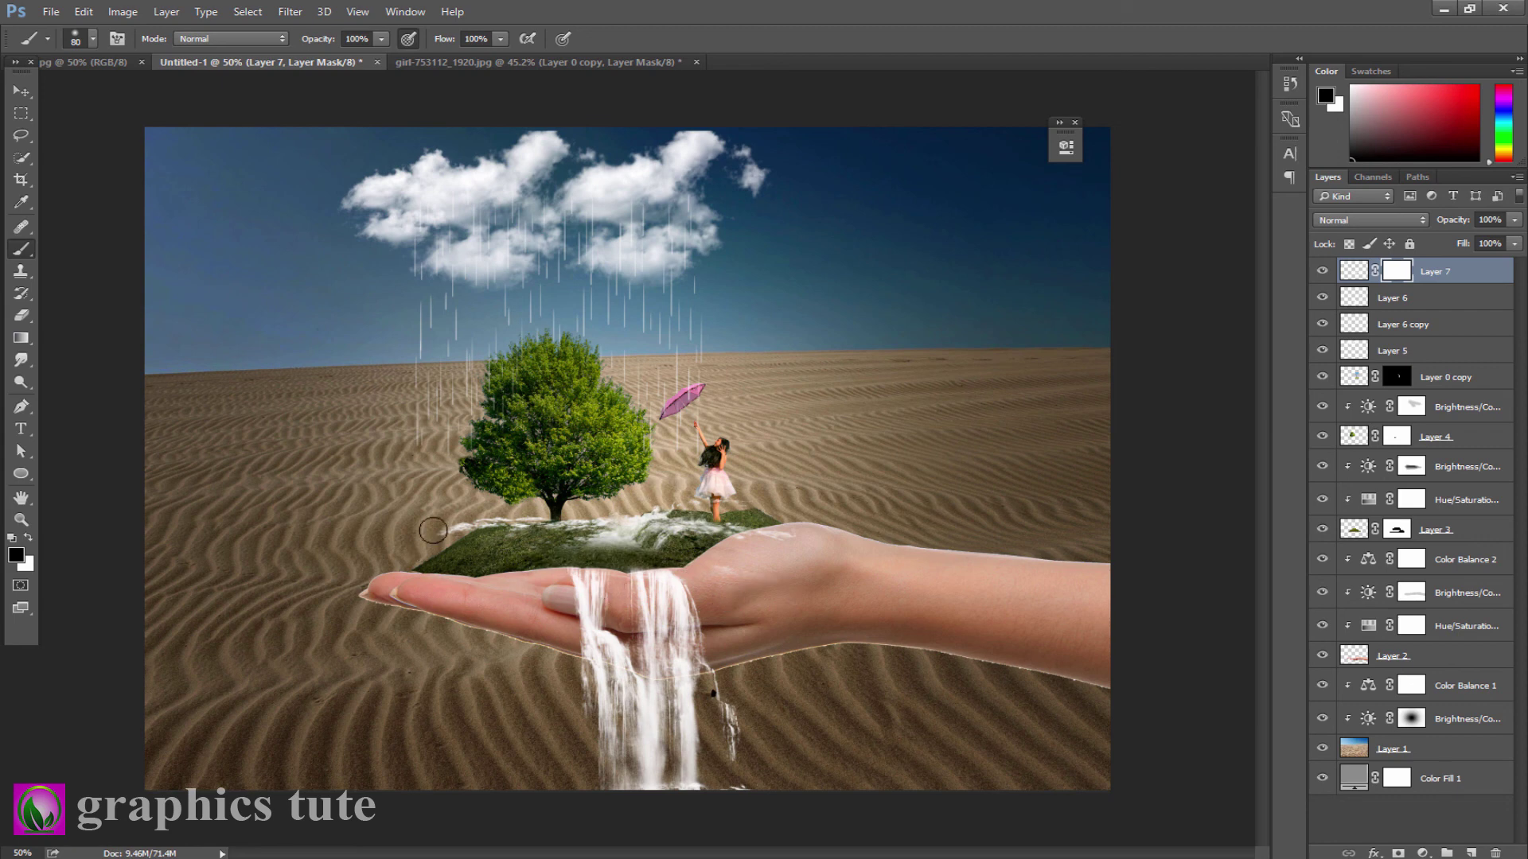
pyautogui.moveTo(433, 530); pyautogui.dragTo(478, 519)
pyautogui.moveTo(786, 541); pyautogui.dragTo(744, 552)
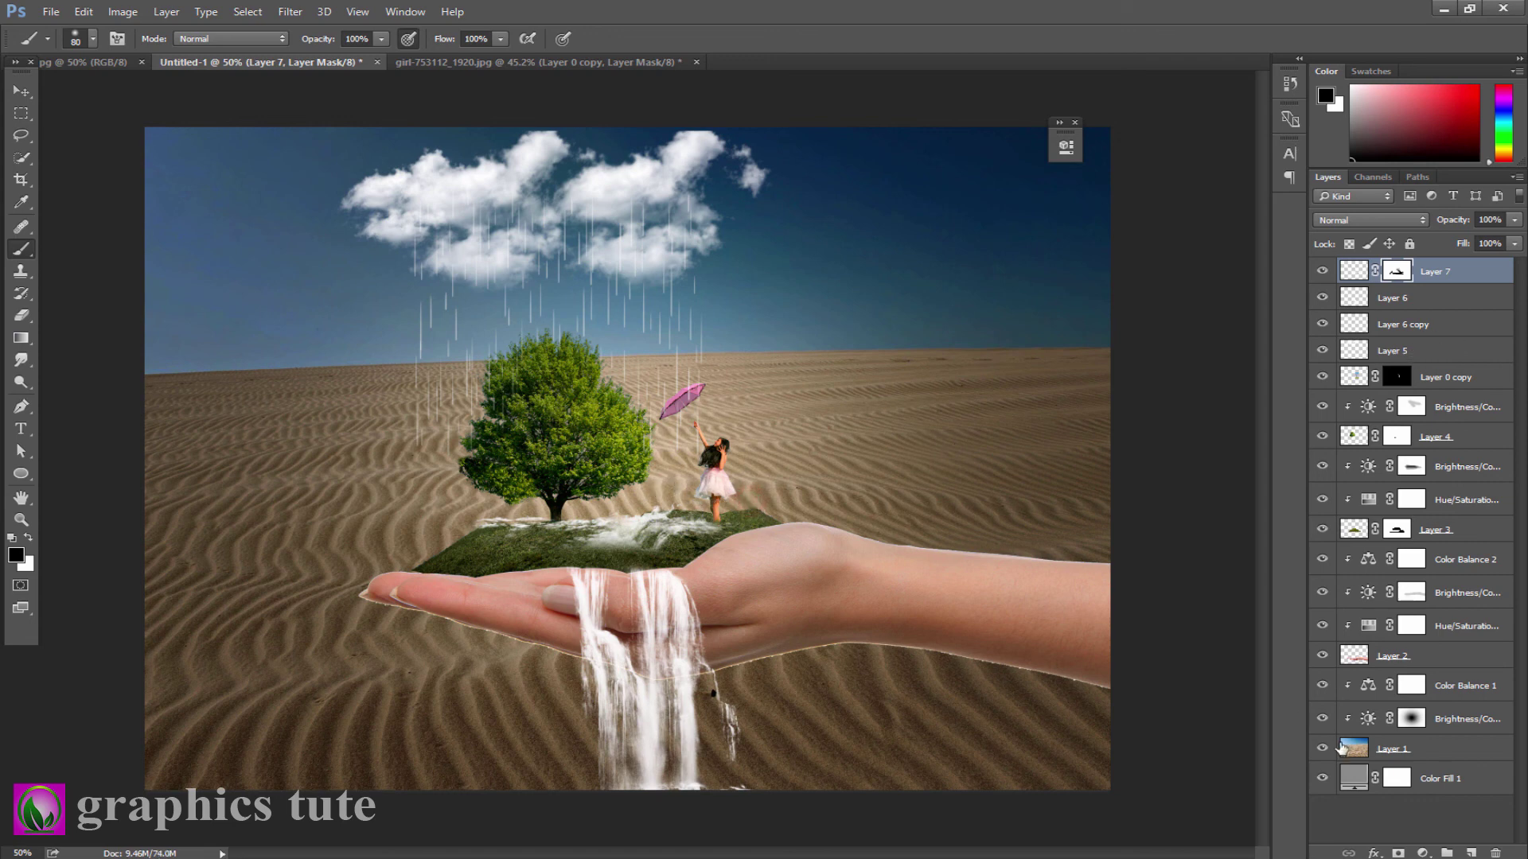
pyautogui.click(1470, 853)
# Stamp a slightly reduced white waterfall brush across the right side of the canvas.
pyautogui.press('x')
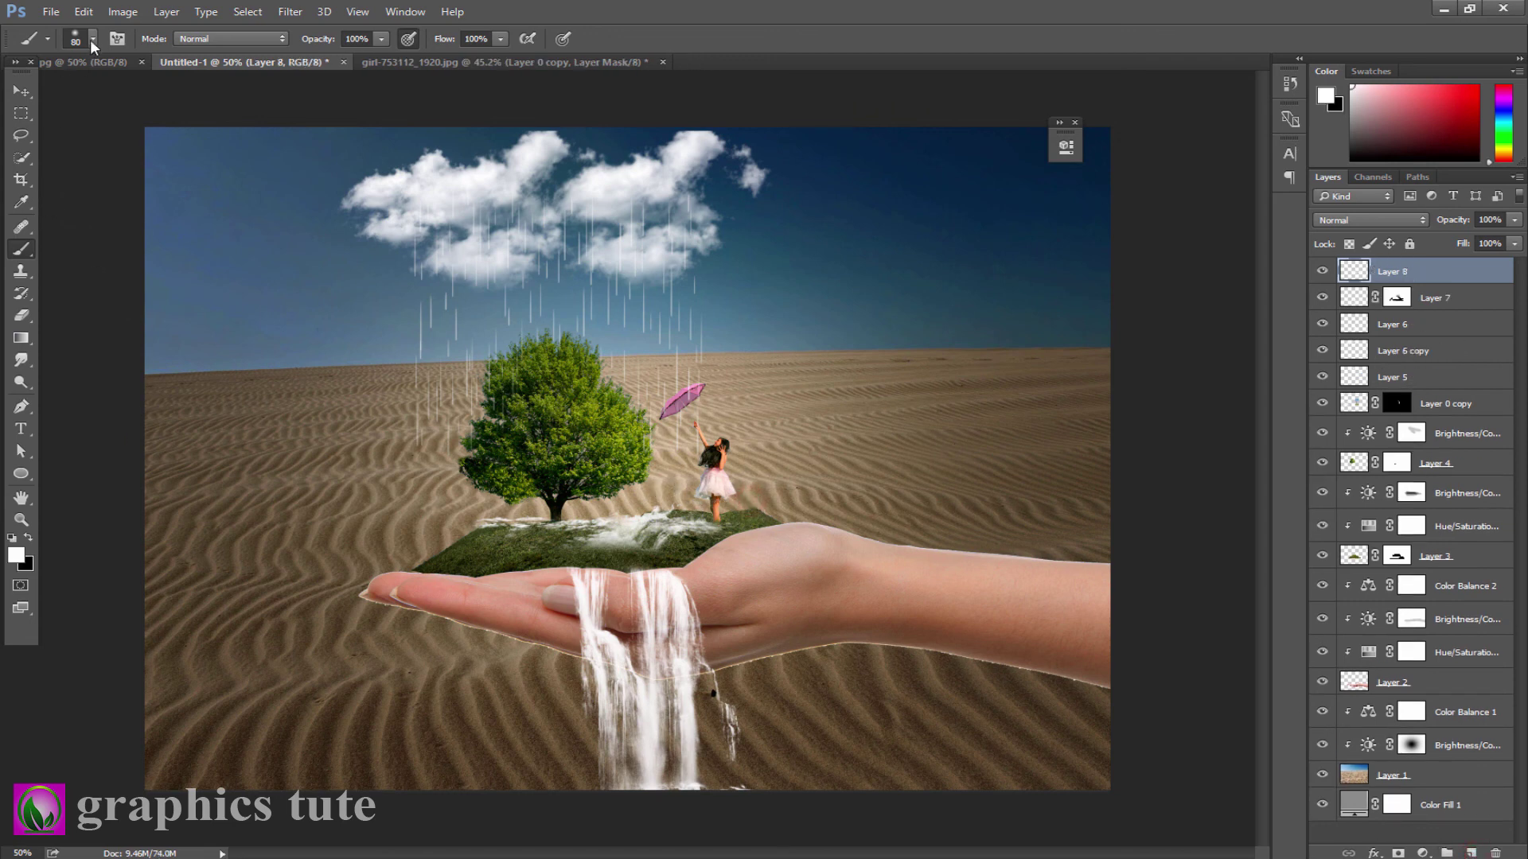
pyautogui.click(94, 38)
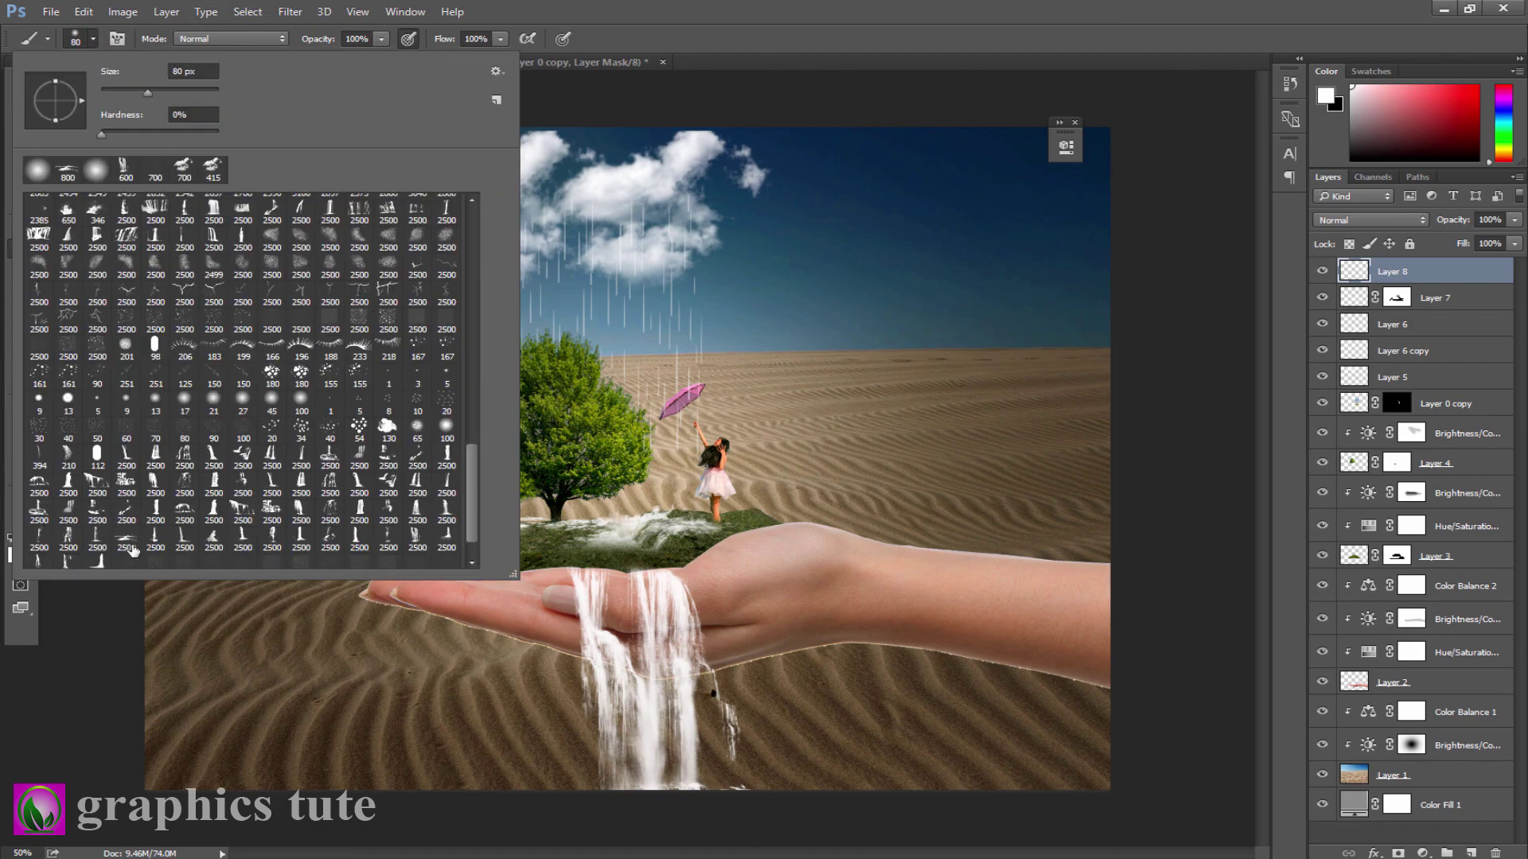
pyautogui.scroll(-1, 133, 551)
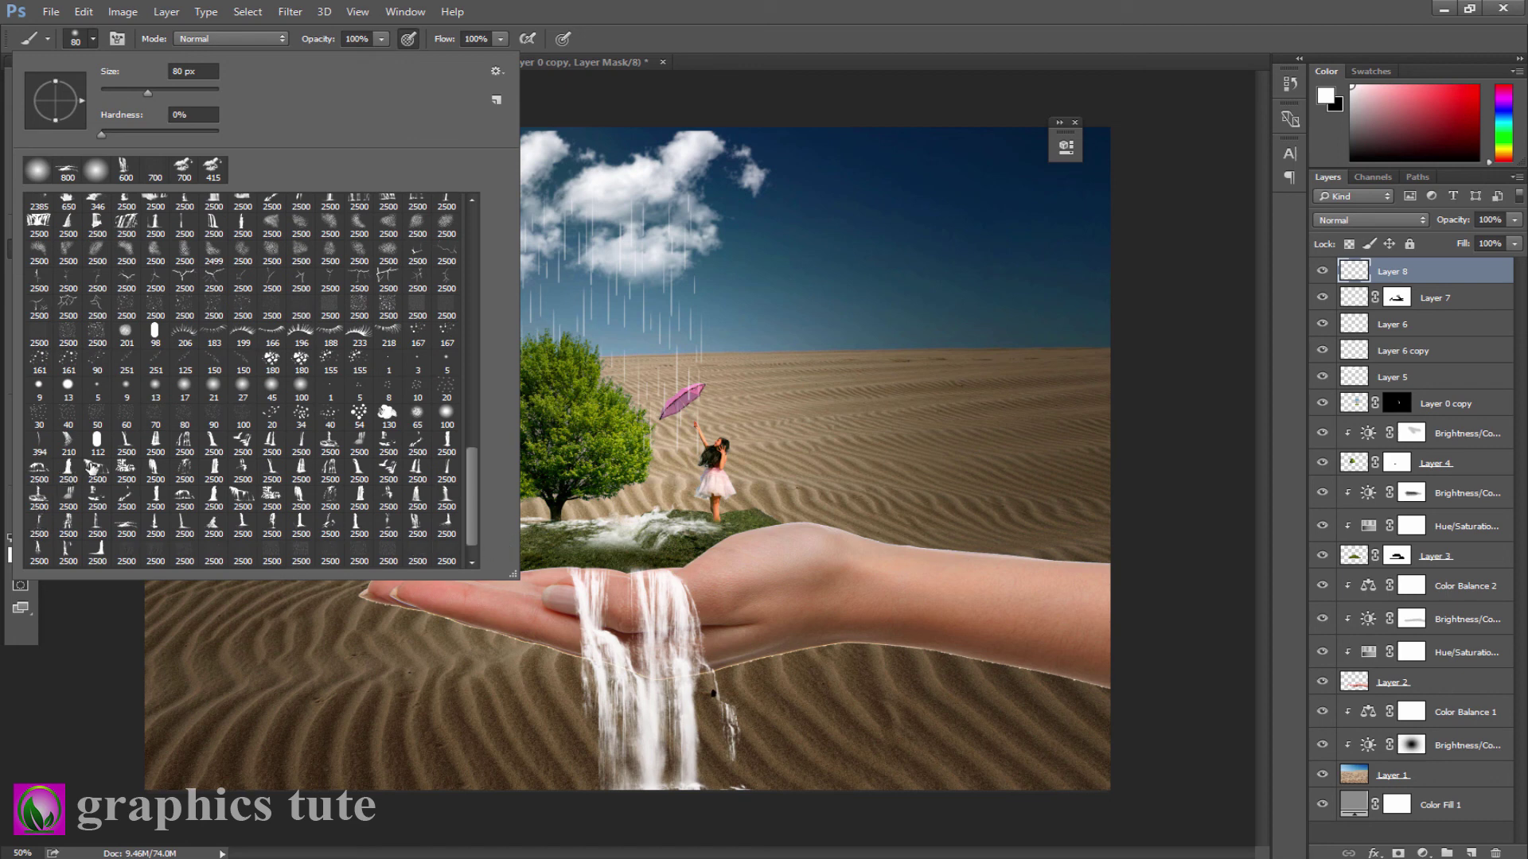
pyautogui.click(70, 500)
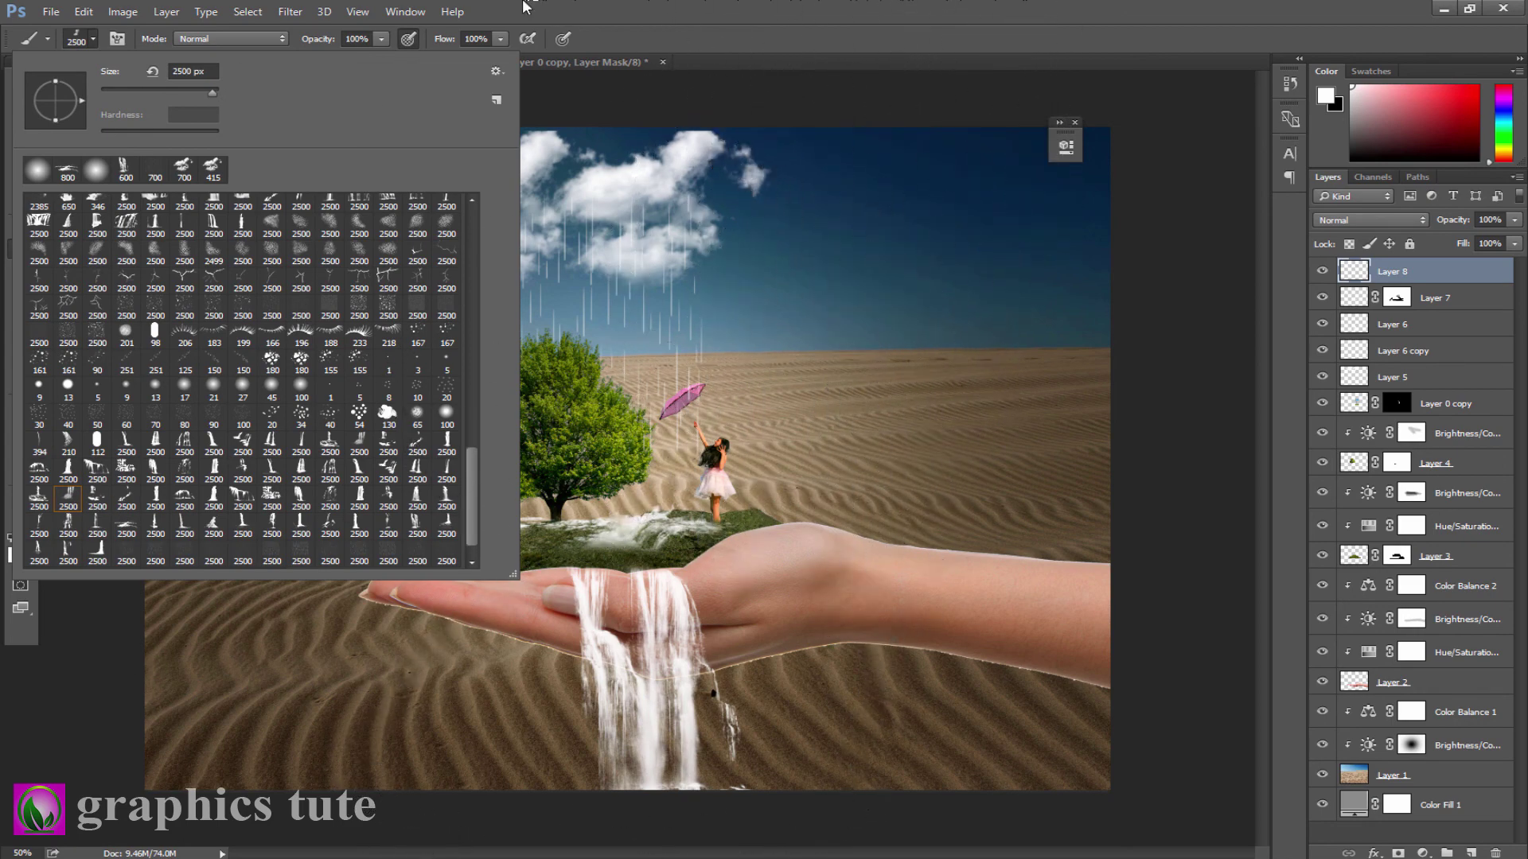
pyautogui.click(655, 32)
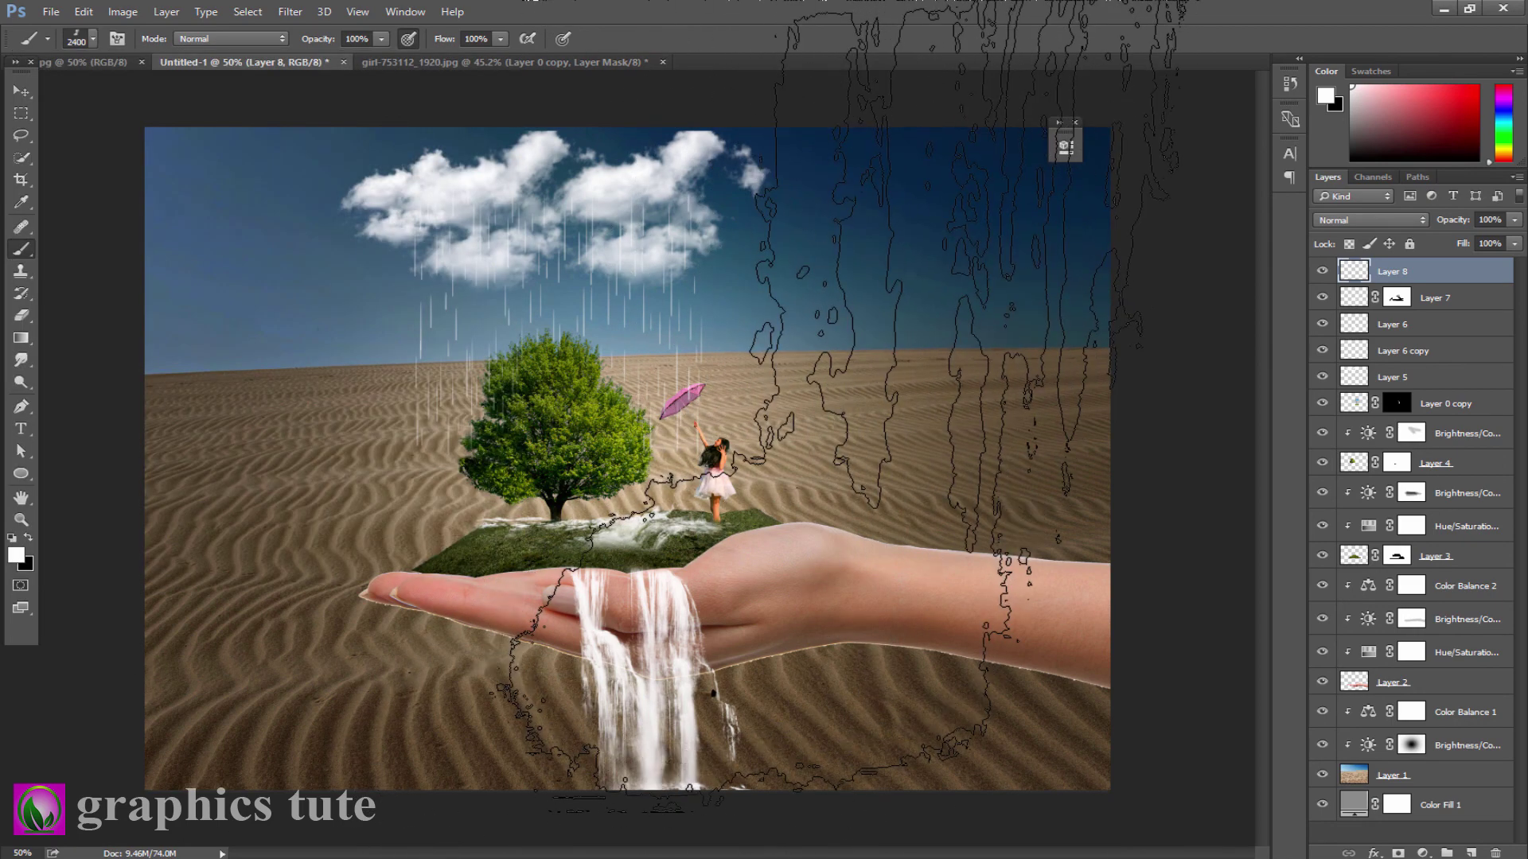
pyautogui.press('[')
pyautogui.press('[')
pyautogui.press('[')
pyautogui.press('[')
pyautogui.press('[')
pyautogui.press('[')
pyautogui.click(820, 434)
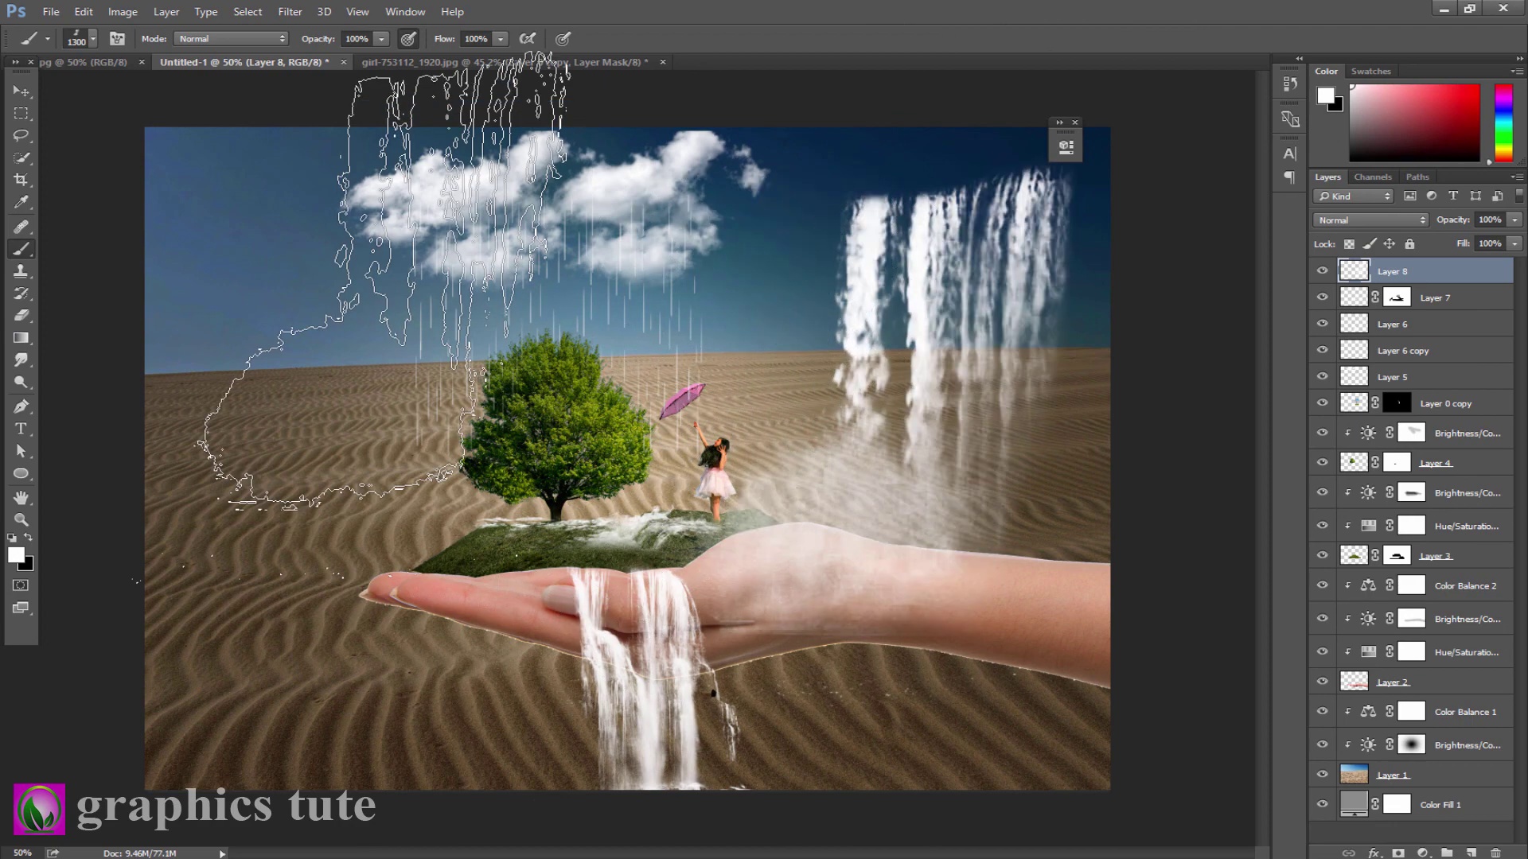
pyautogui.click(21, 135)
# Lasso the waterfall, add a layer mask from the selection, and invert it with Ctrl+I.
pyautogui.moveTo(830, 418); pyautogui.dragTo(1090, 204)
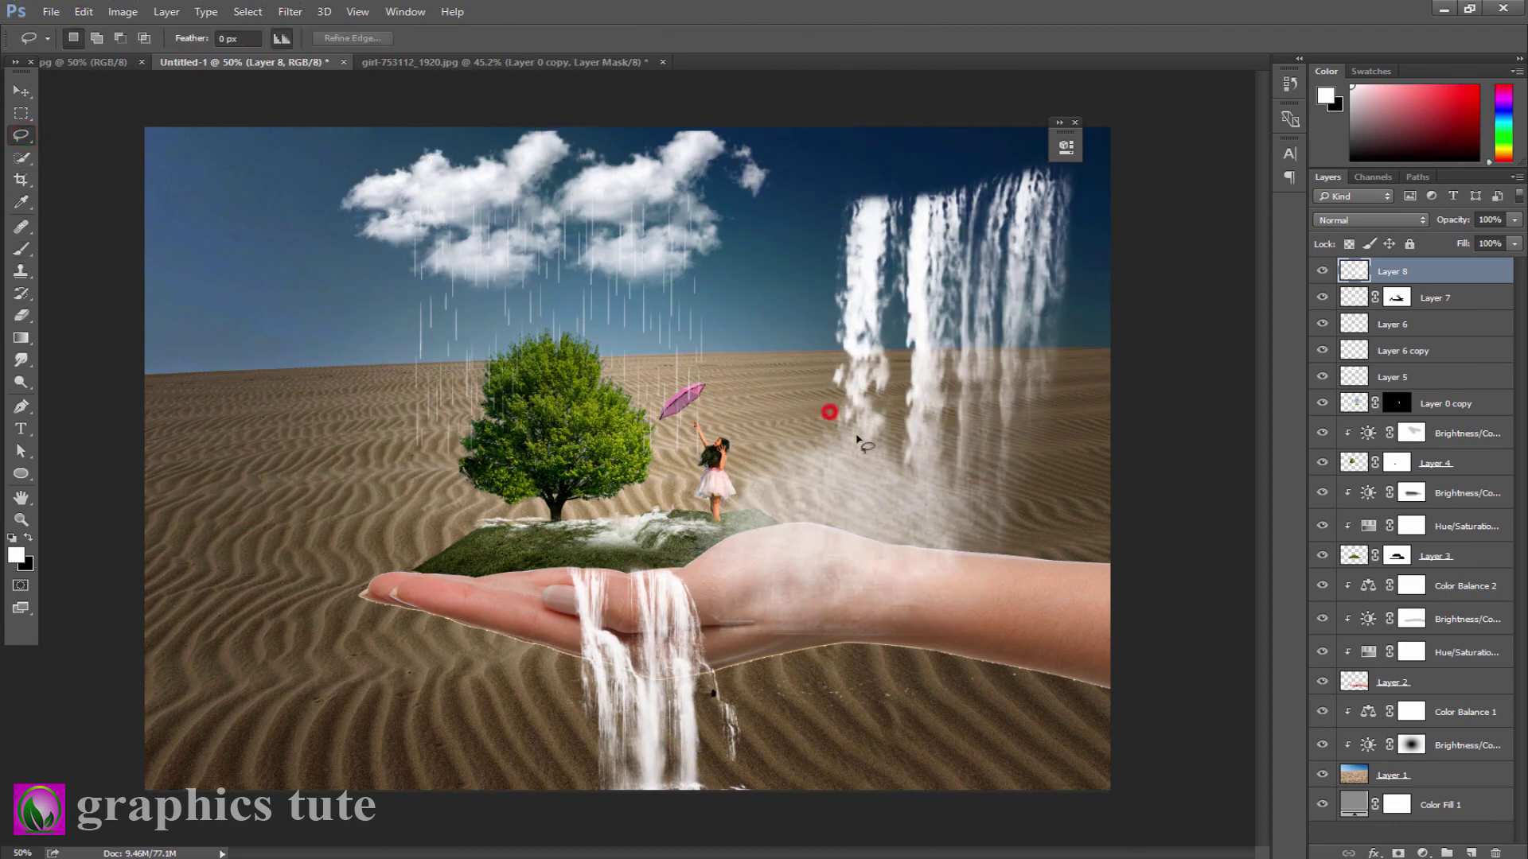
pyautogui.moveTo(859, 149); pyautogui.dragTo(797, 304)
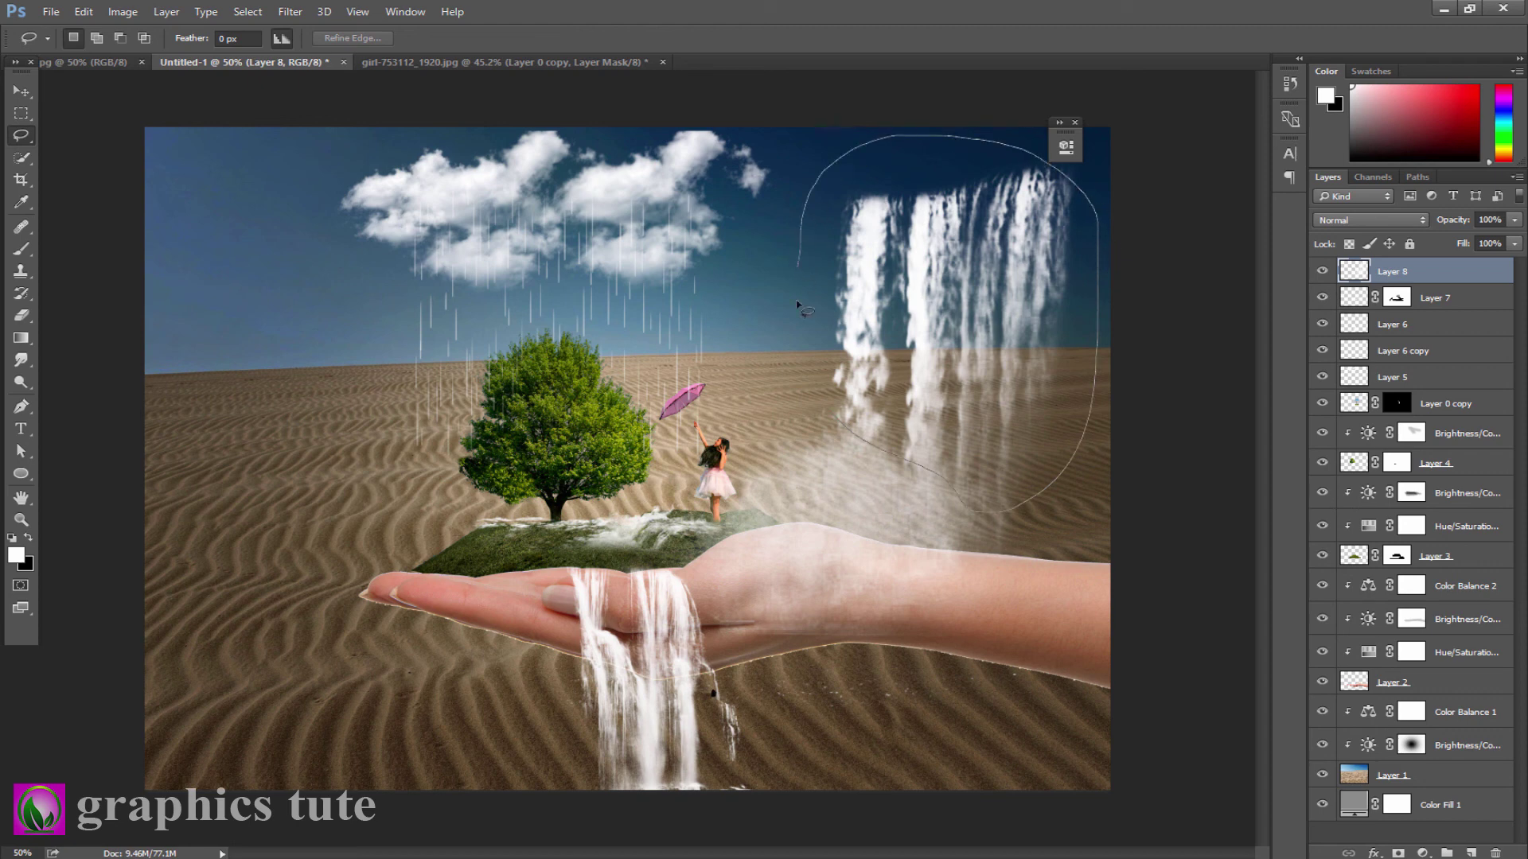
pyautogui.moveTo(832, 419); pyautogui.dragTo(834, 421)
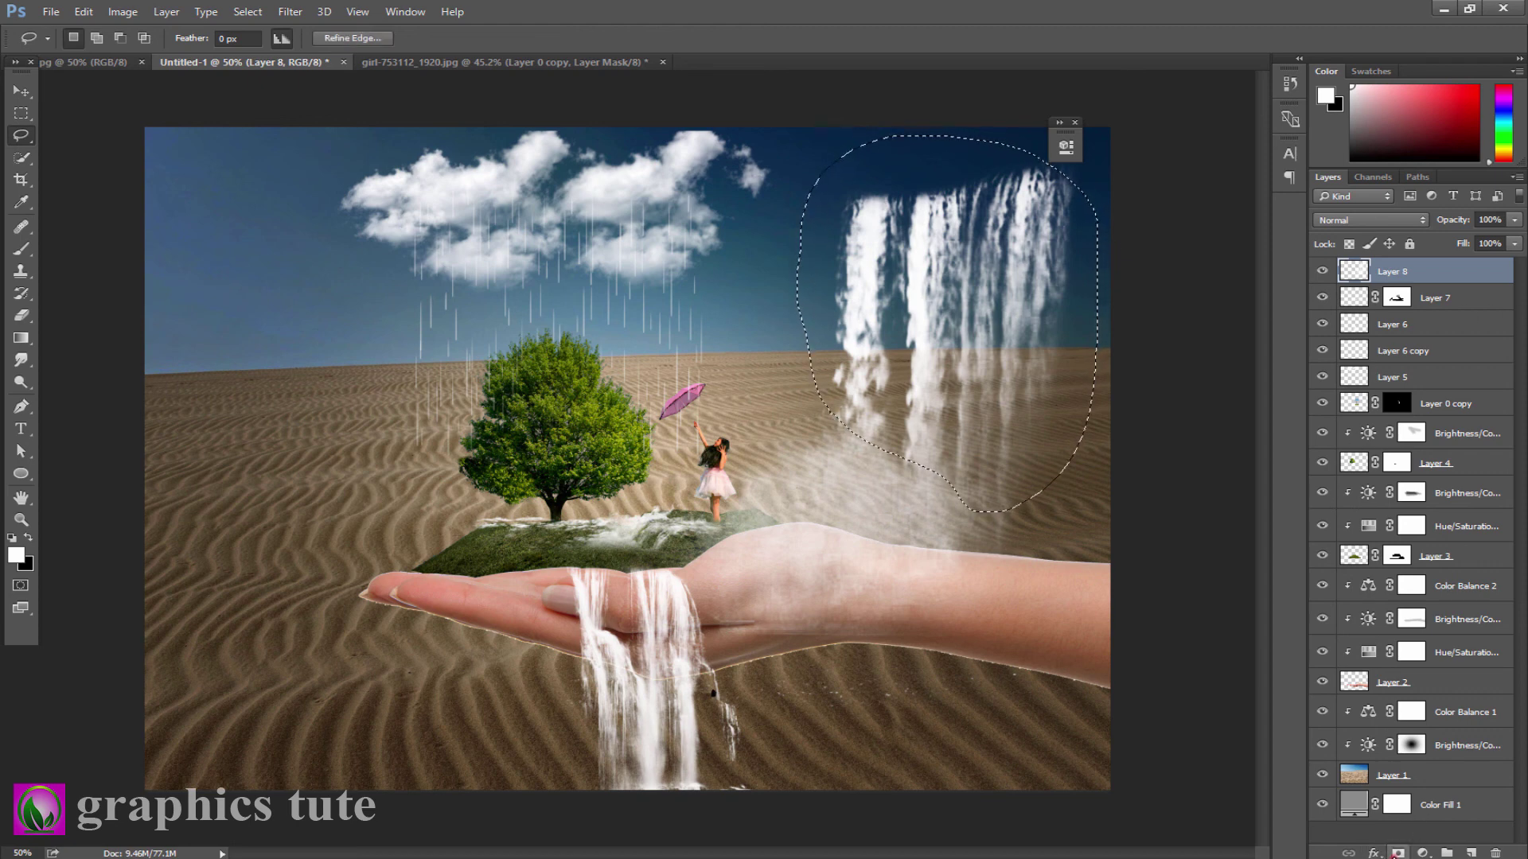
pyautogui.click(1398, 853)
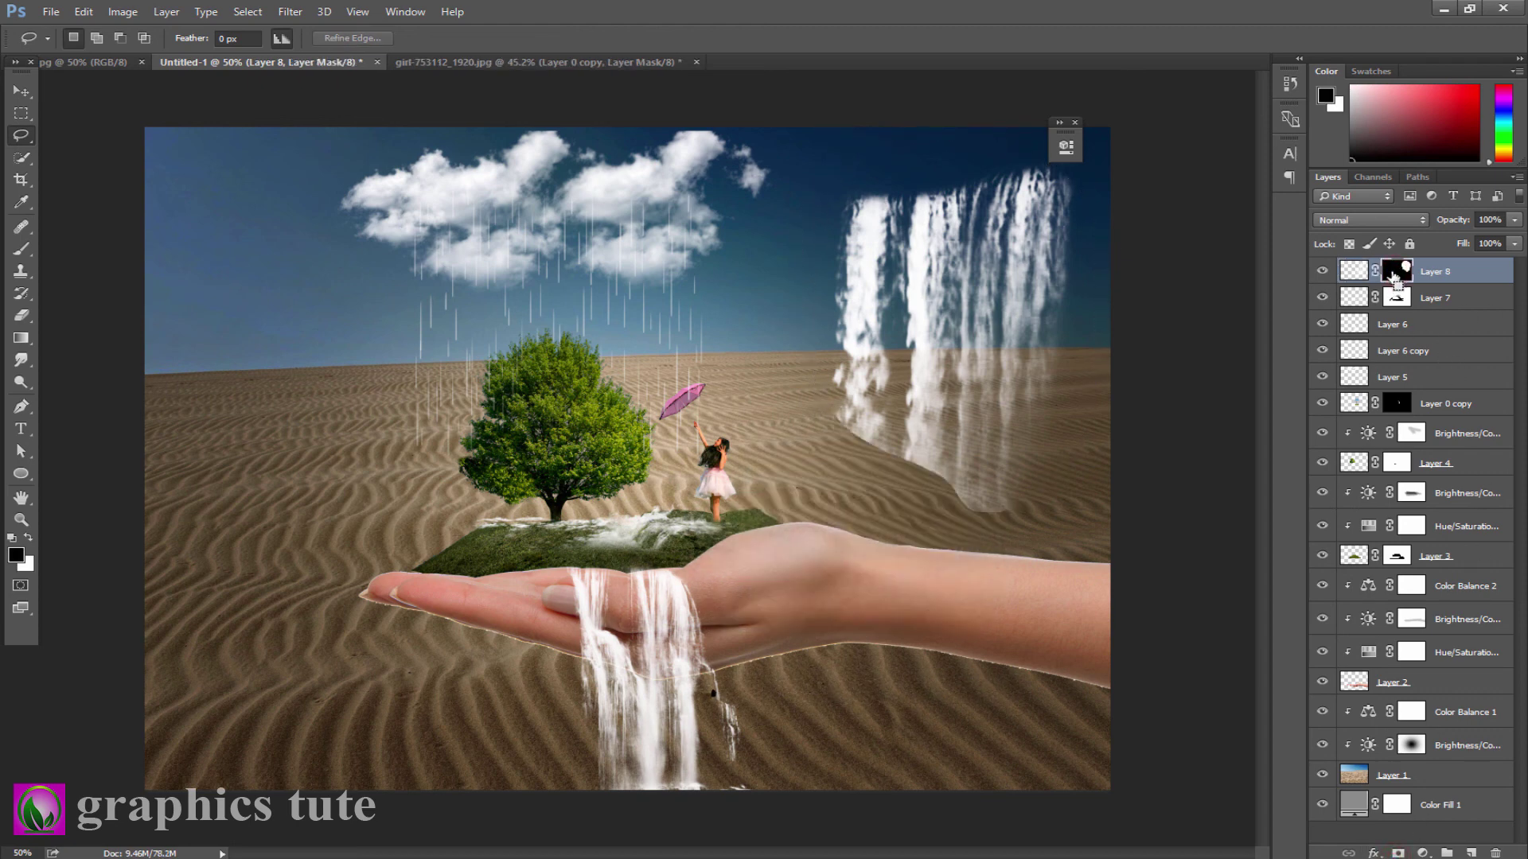
pyautogui.hotkey('ctrl', 'i')
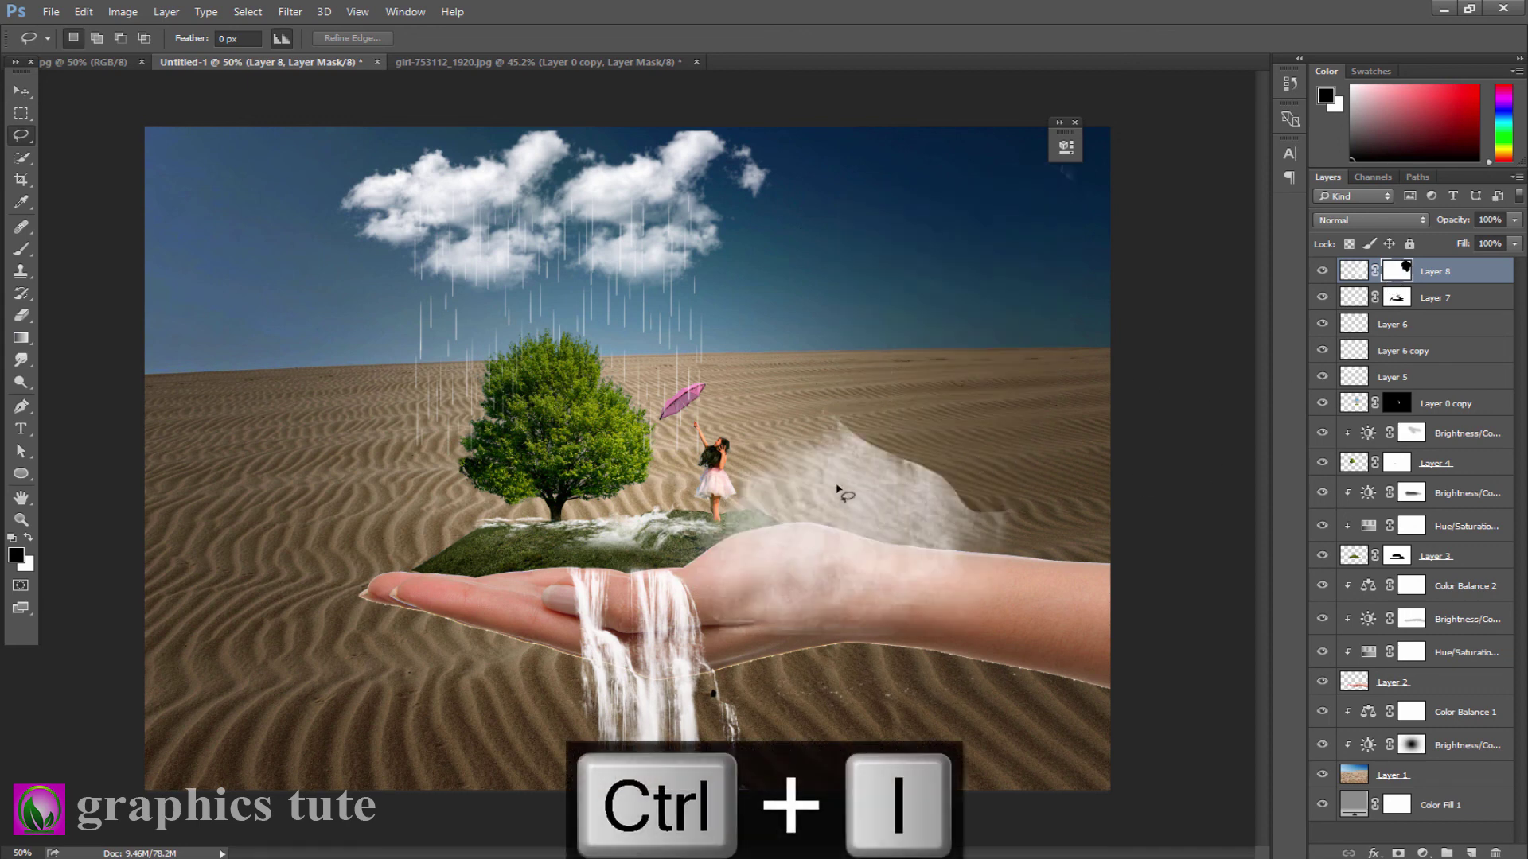
# Lasso part of the mist, fill it black in the mask, and deselect.
pyautogui.moveTo(812, 430); pyautogui.dragTo(944, 519)
pyautogui.moveTo(945, 383); pyautogui.dragTo(788, 428)
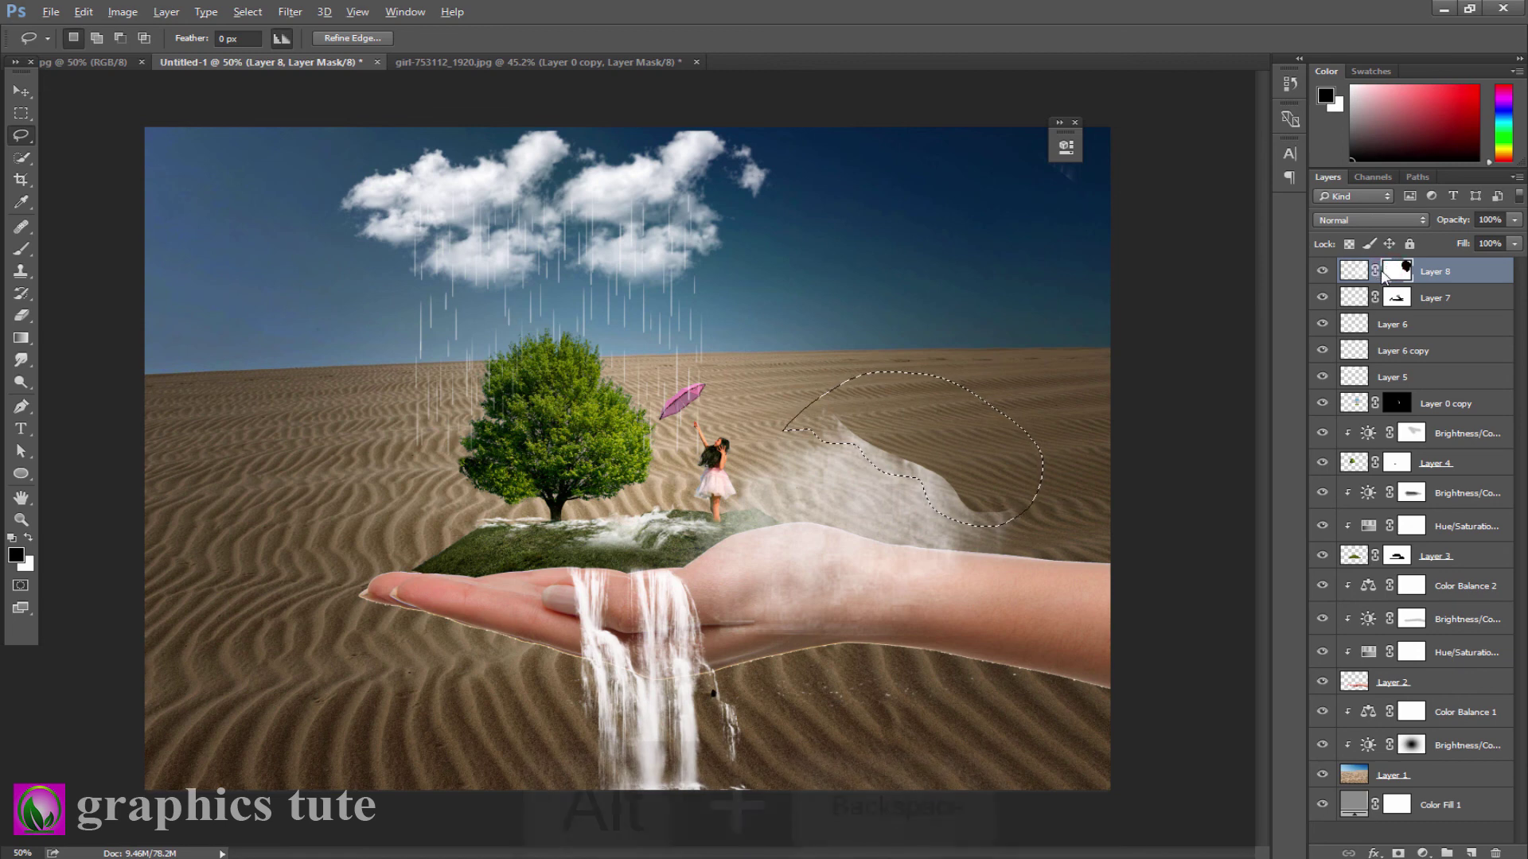
pyautogui.hotkey('alt', 'BackSpace')
pyautogui.hotkey('ctrl', 'd')
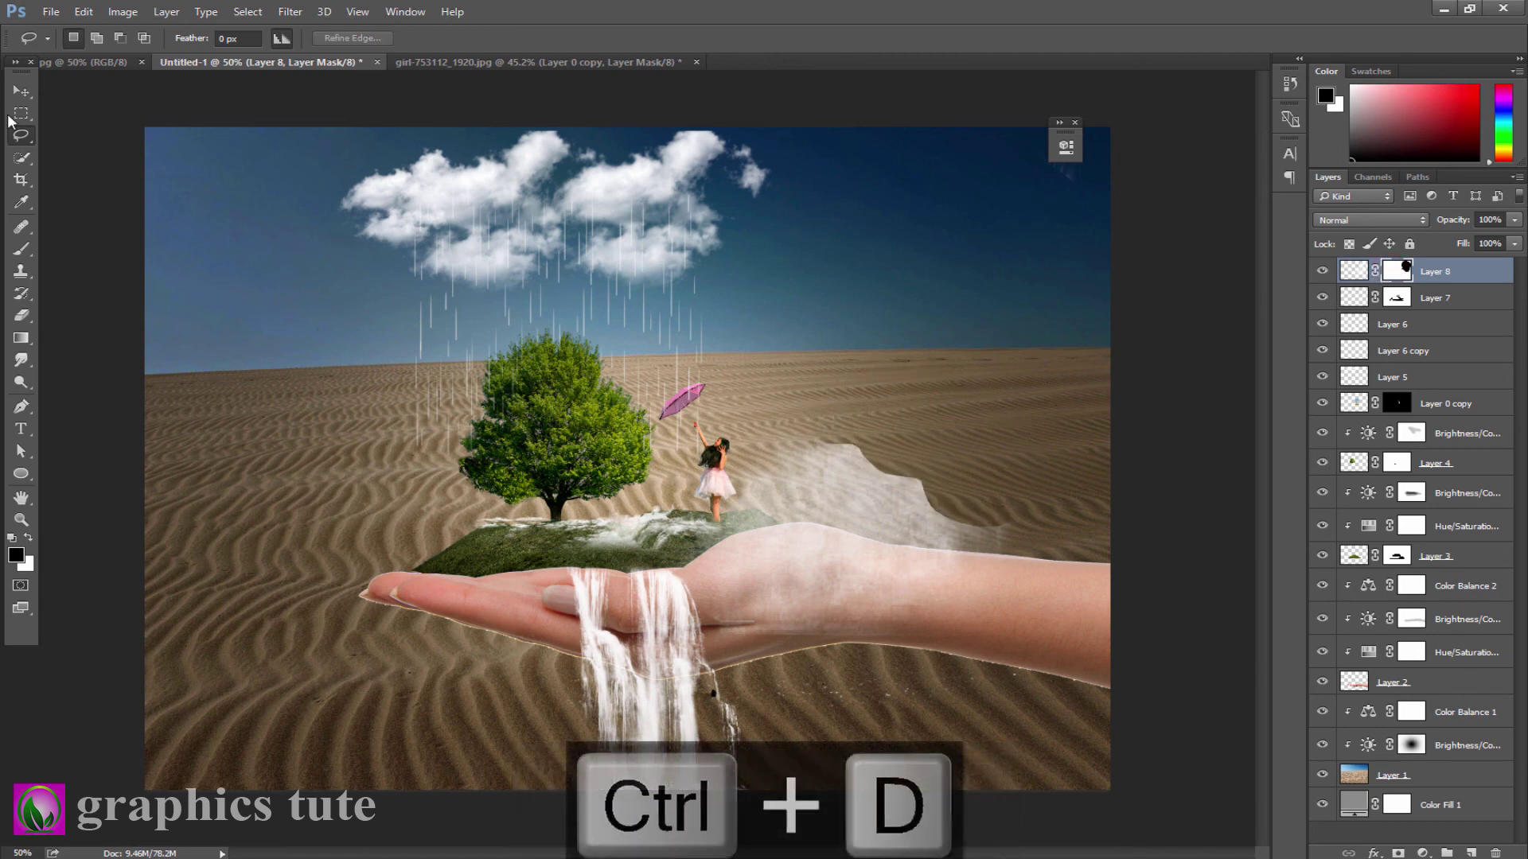
# Shrink and rotate the mist wisp onto the fingertips beneath the island, and commit the transform.
pyautogui.press('v')
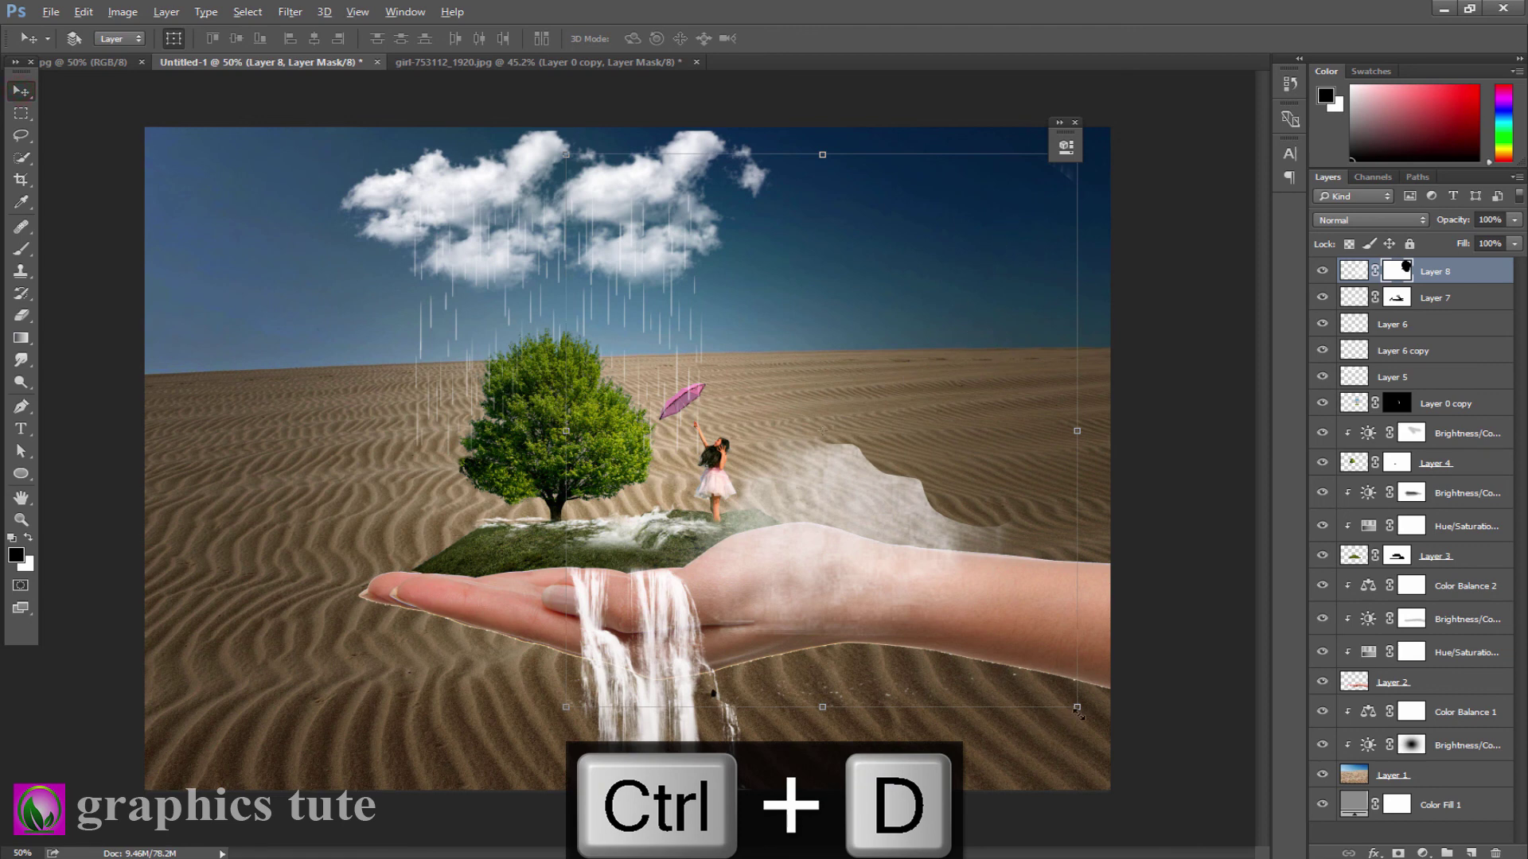
pyautogui.moveTo(1077, 707)
pyautogui.mouseDown()
pyautogui.moveTo(945, 517)
pyautogui.moveTo(928, 561)
pyautogui.mouseUp()
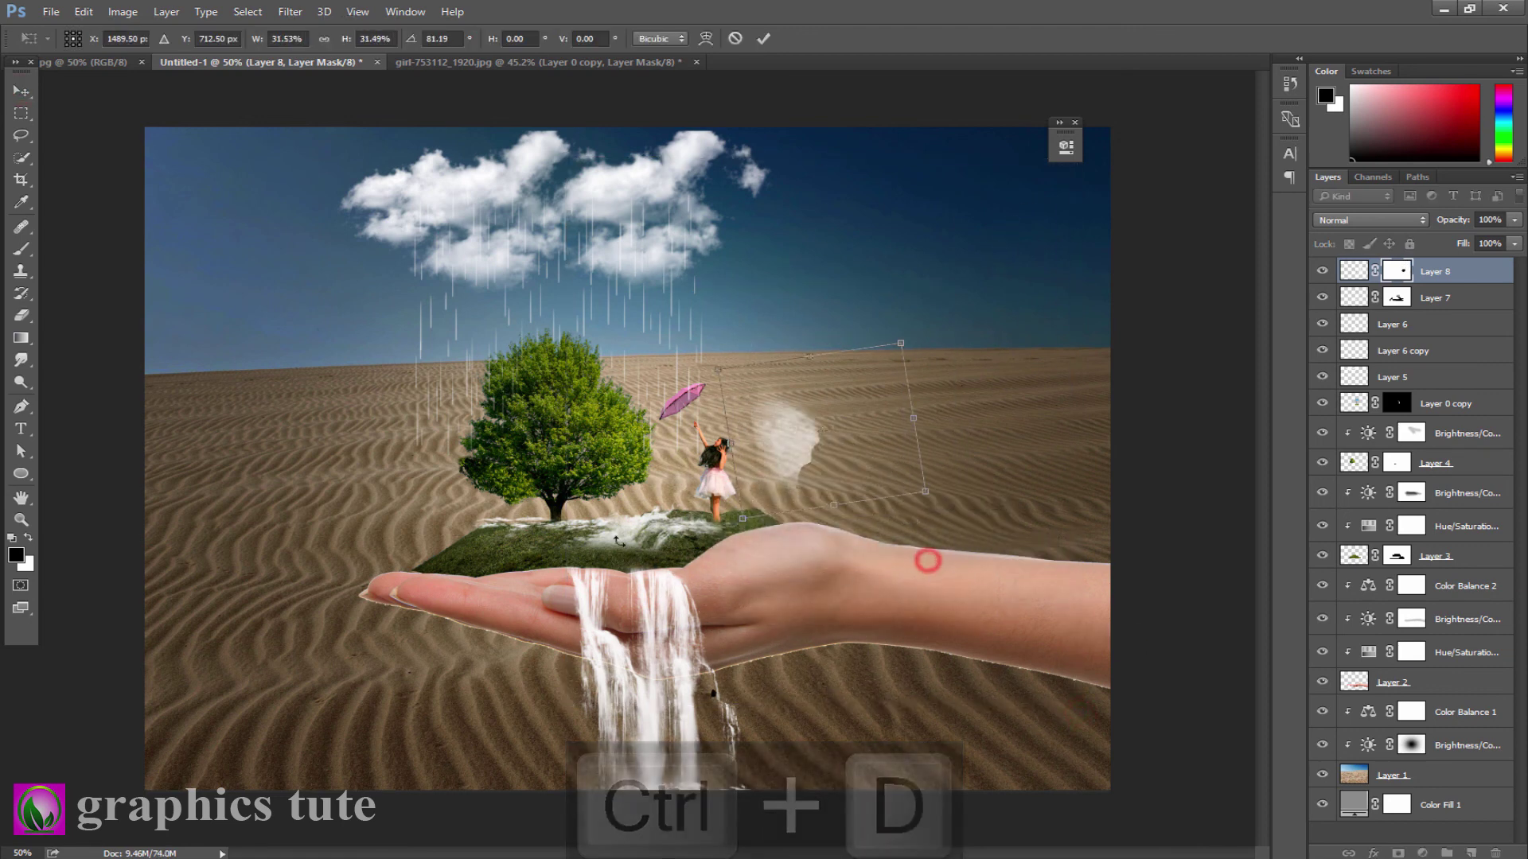
pyautogui.moveTo(999, 528); pyautogui.dragTo(740, 613)
pyautogui.moveTo(827, 438)
pyautogui.mouseDown()
pyautogui.moveTo(528, 610)
pyautogui.moveTo(488, 578)
pyautogui.mouseUp()
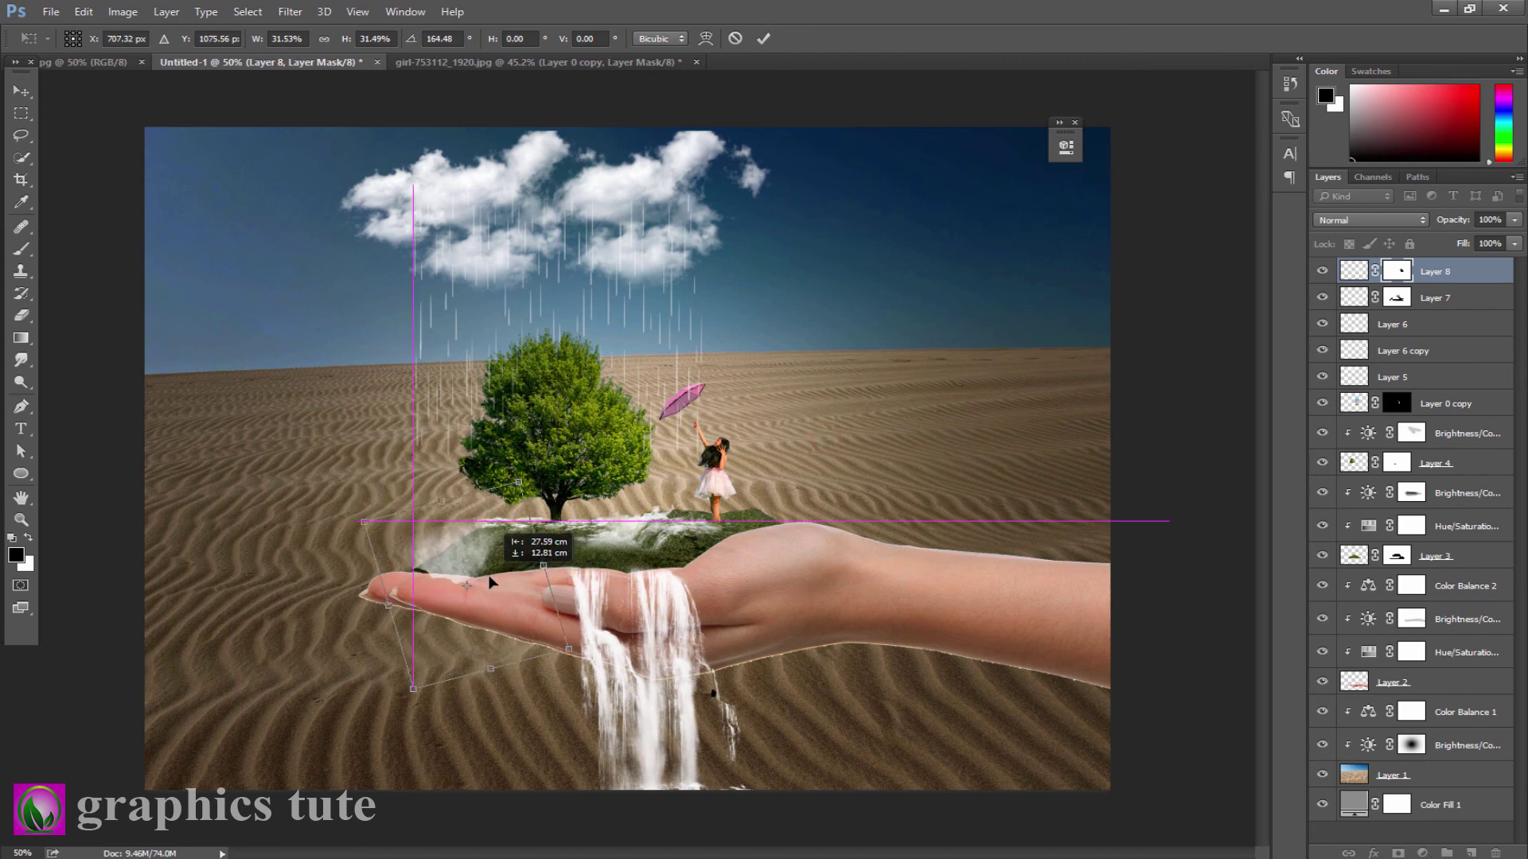
pyautogui.moveTo(612, 668)
pyautogui.mouseDown()
pyautogui.moveTo(609, 637)
pyautogui.moveTo(544, 604)
pyautogui.mouseUp()
pyautogui.click(763, 38)
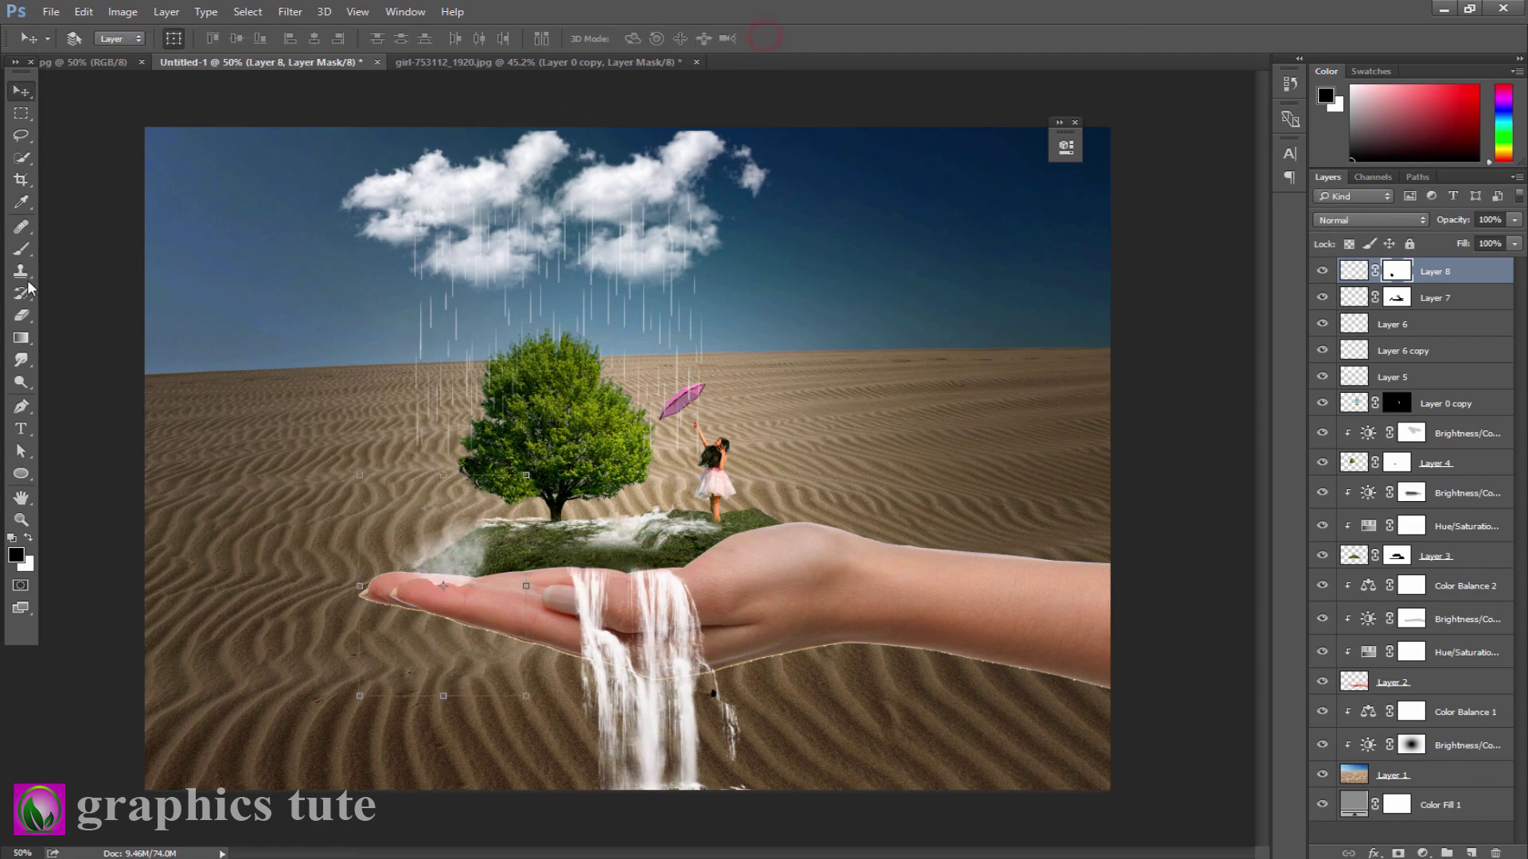
pyautogui.click(21, 248)
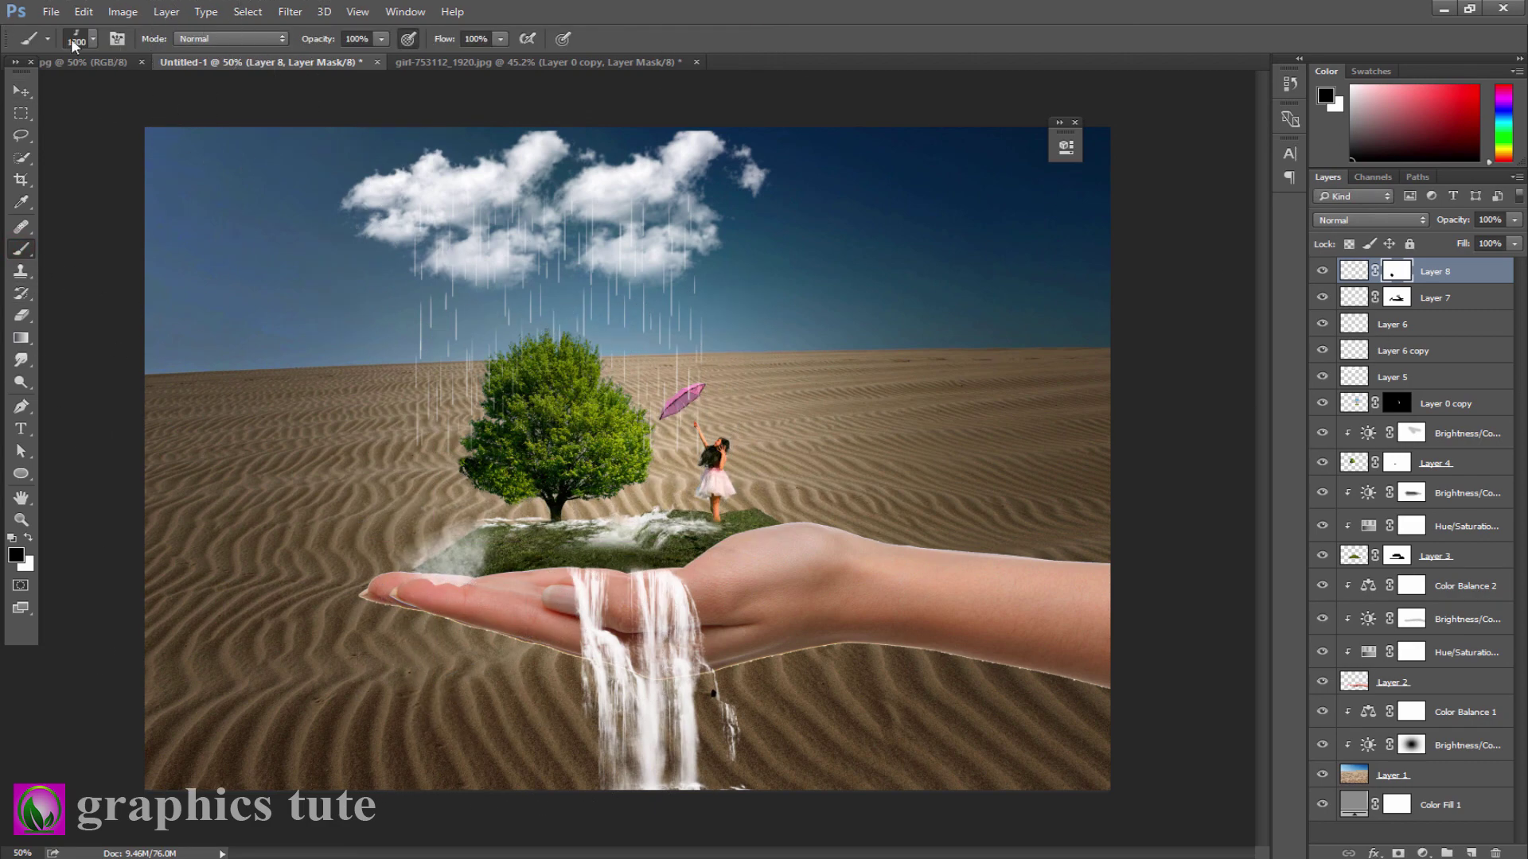
# Soften the mist over grass and fingertips with a 50 px round brush at 20–77% opacity, then duplicate the layer.
pyautogui.rightClick(93, 230)
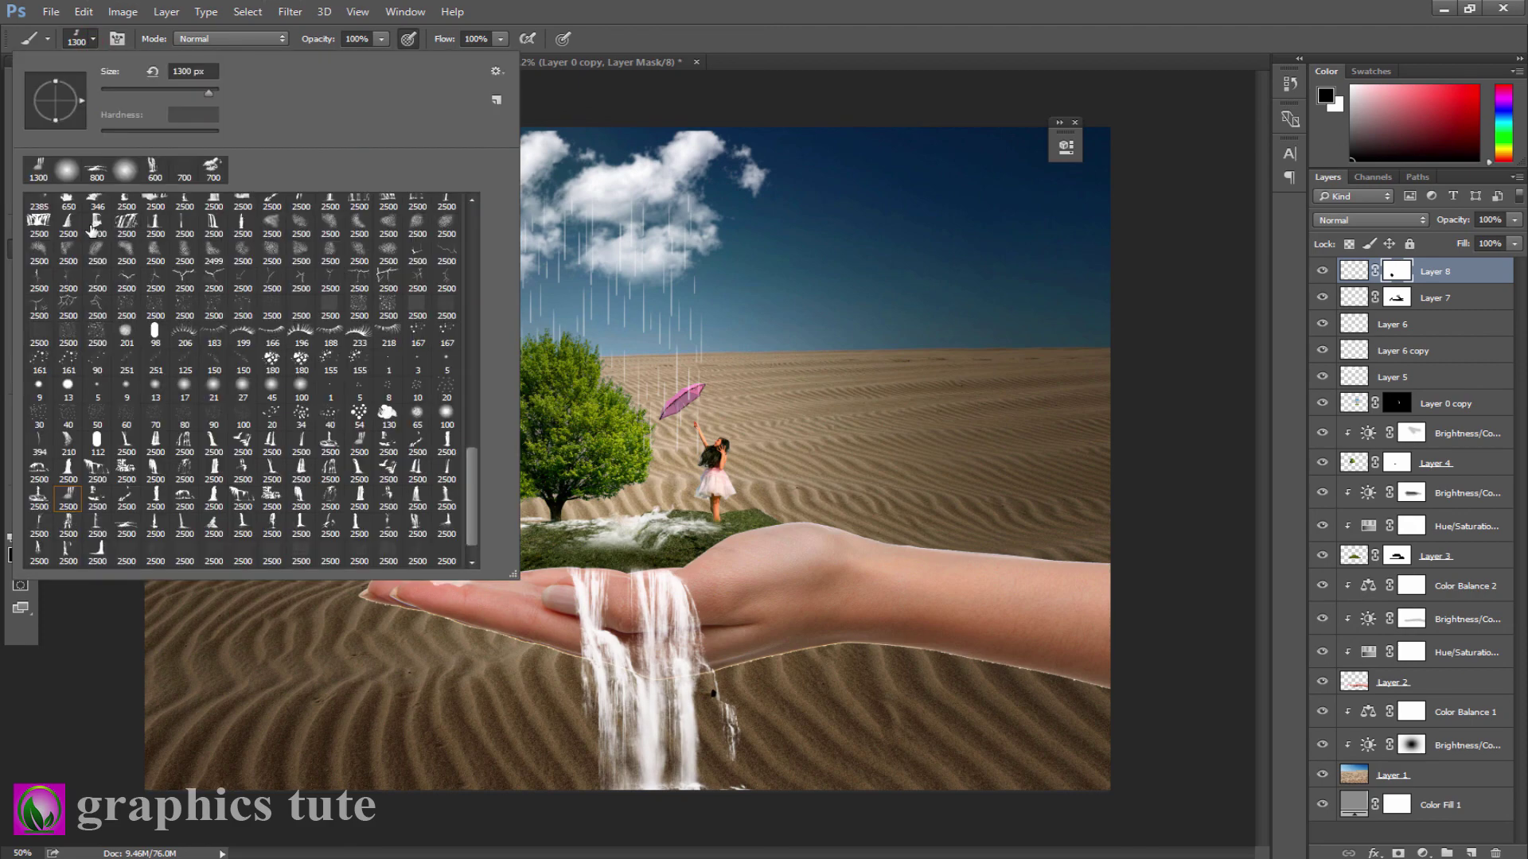
pyautogui.click(67, 169)
pyautogui.press('Return')
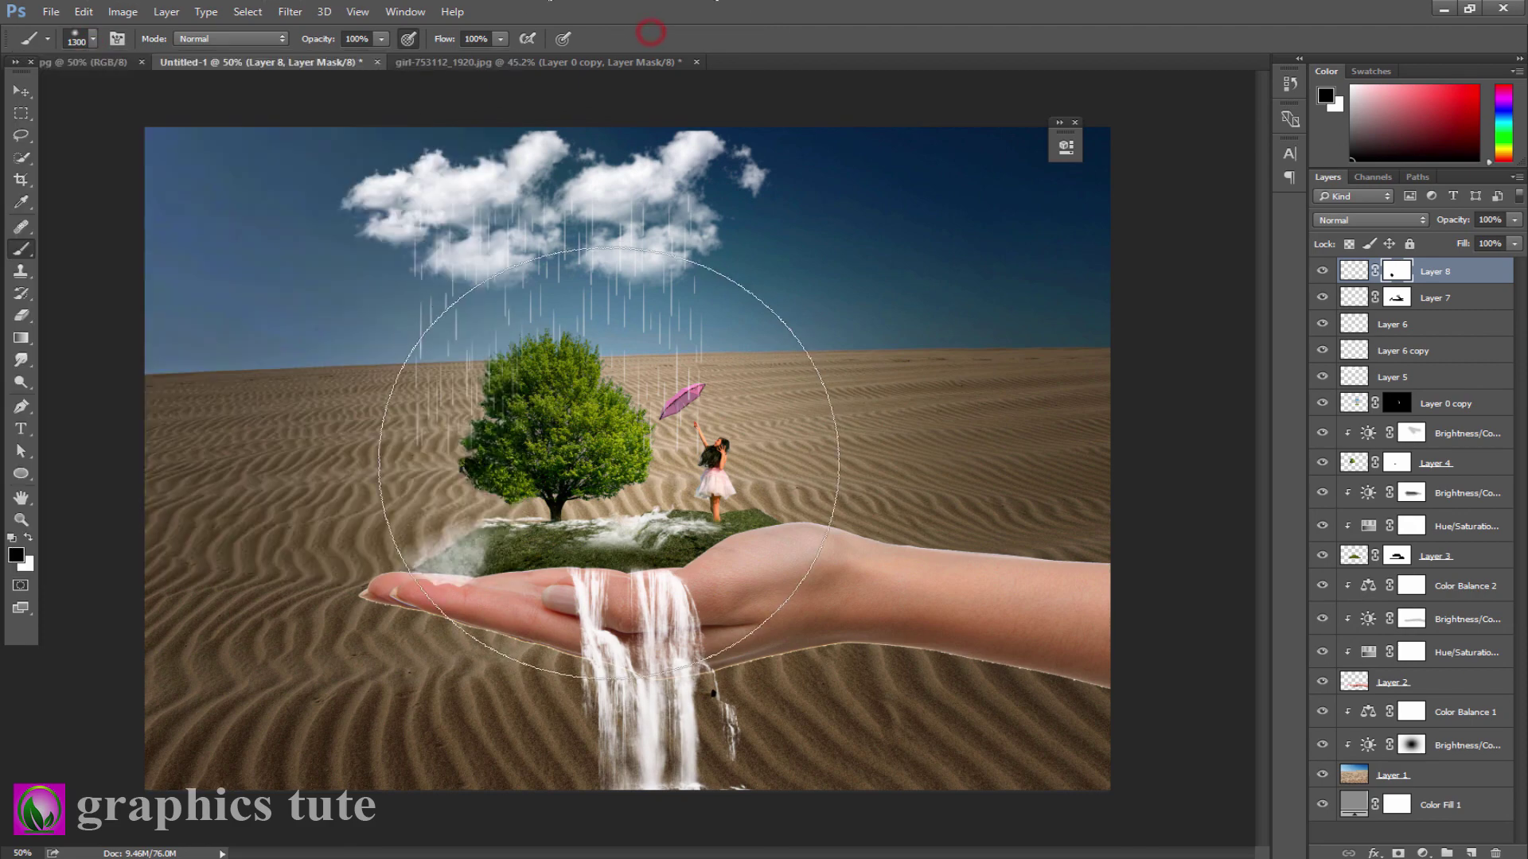
pyautogui.press('[')
pyautogui.press('[')
pyautogui.press('[')
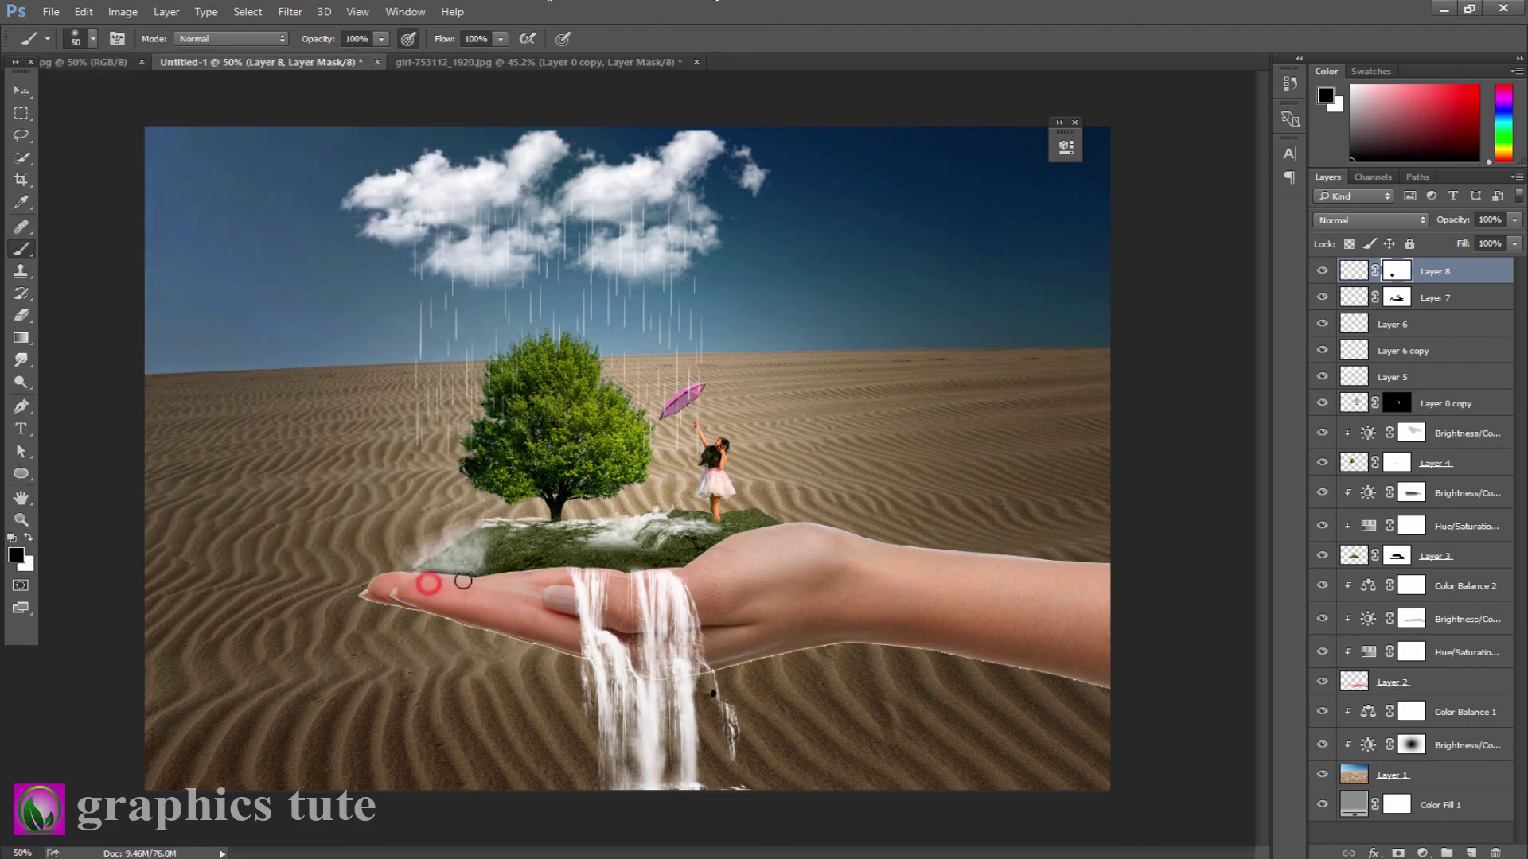
pyautogui.moveTo(476, 554); pyautogui.dragTo(407, 550)
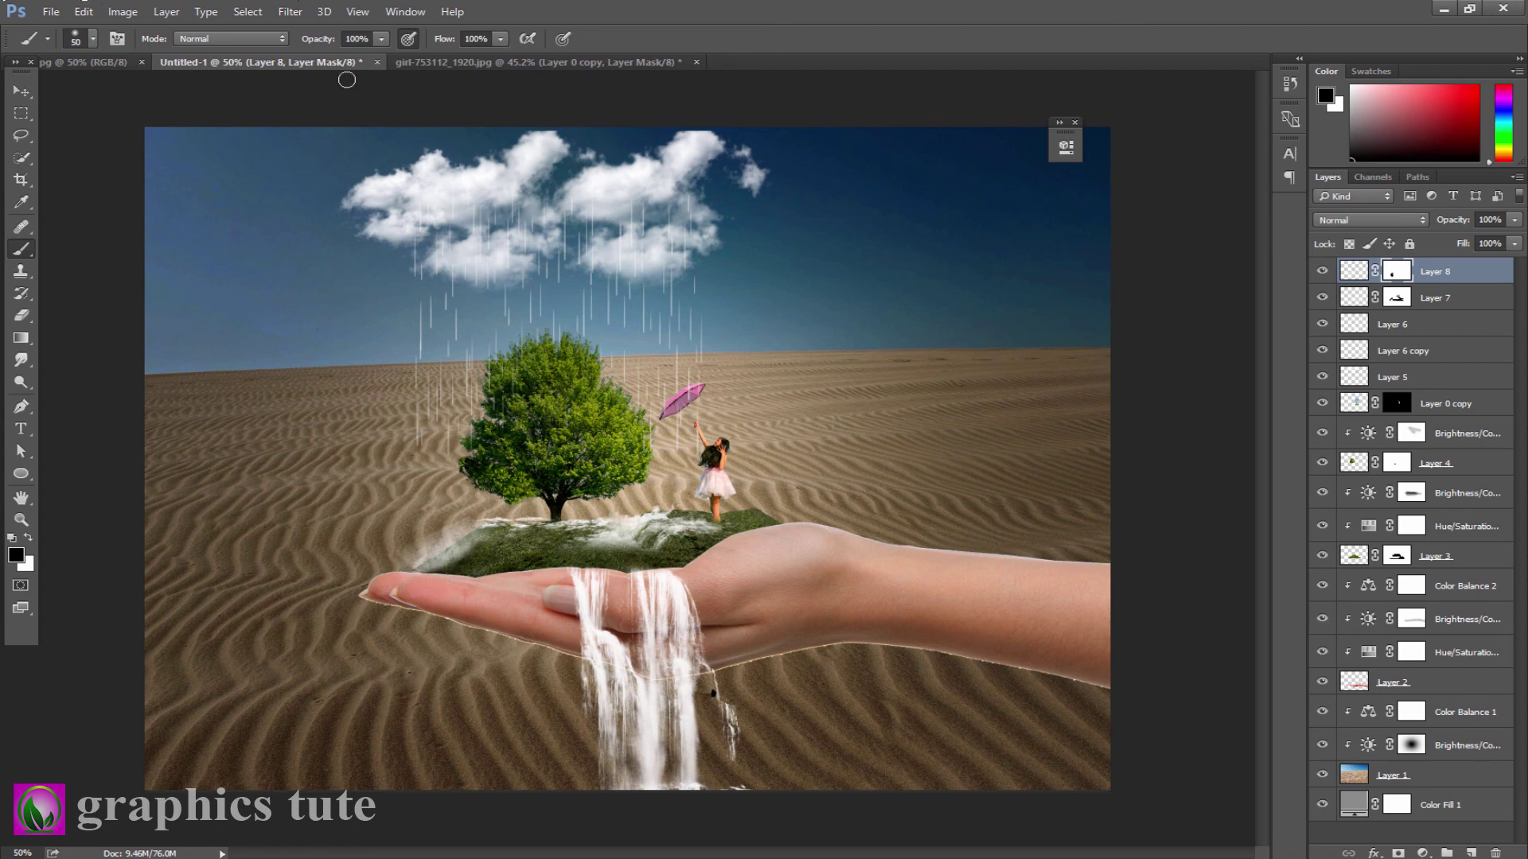
pyautogui.moveTo(326, 50)
pyautogui.mouseDown()
pyautogui.moveTo(258, 43)
pyautogui.moveTo(358, 39)
pyautogui.mouseUp()
pyautogui.press(']')
pyautogui.press(']')
pyautogui.press(']')
pyautogui.press(']')
pyautogui.moveTo(445, 579); pyautogui.dragTo(495, 541)
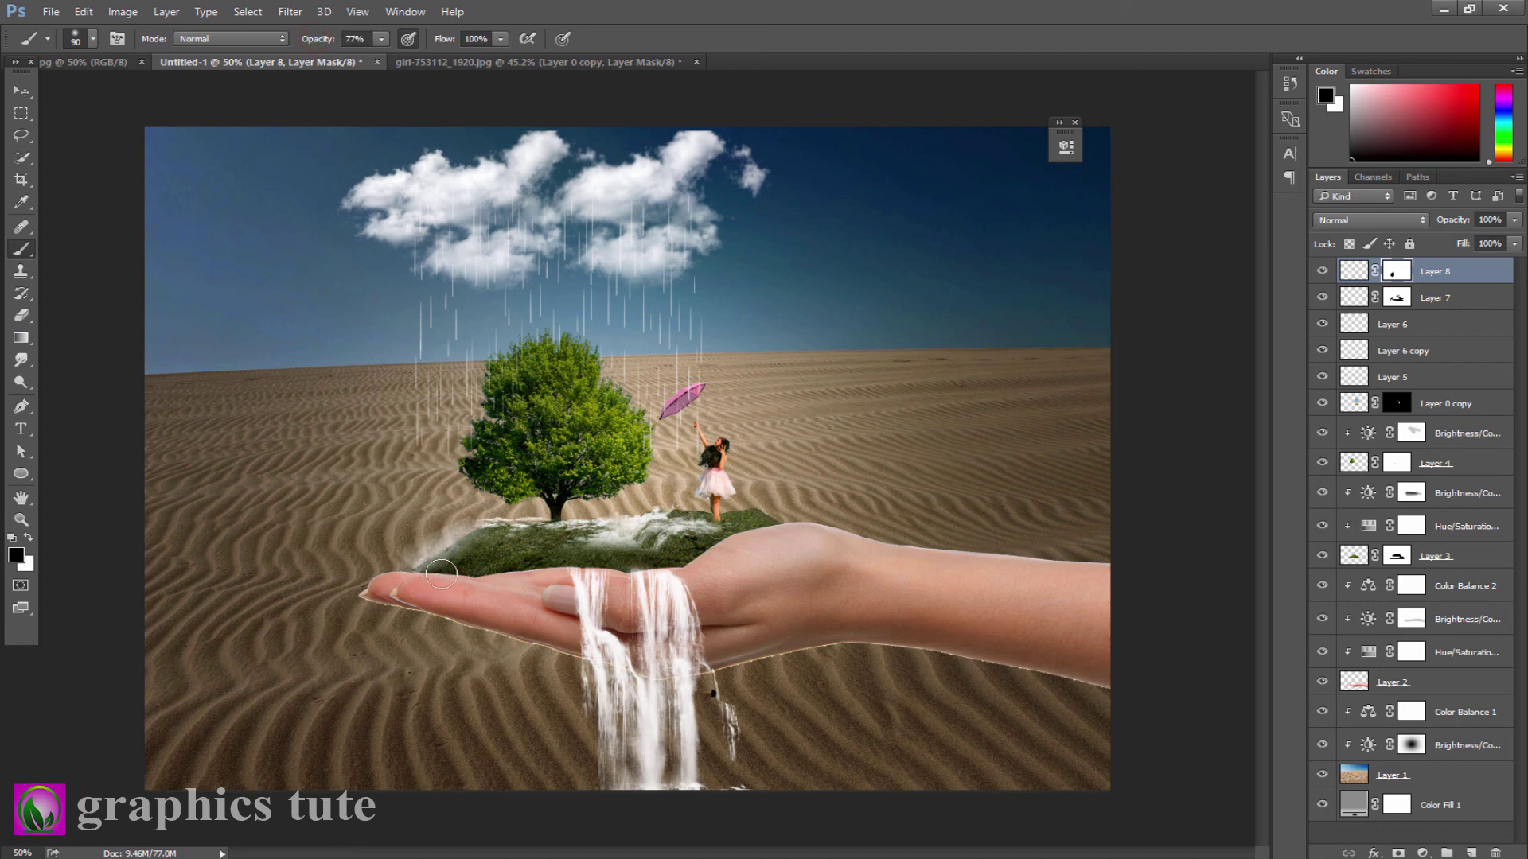
pyautogui.moveTo(438, 587); pyautogui.dragTo(556, 546)
pyautogui.press('x')
pyautogui.hotkey('ctrl', 'j')
# Move the mist copy to the wrist, rotate it to follow the wrist, and add a Solid Color fill layer.
pyautogui.click(20, 92)
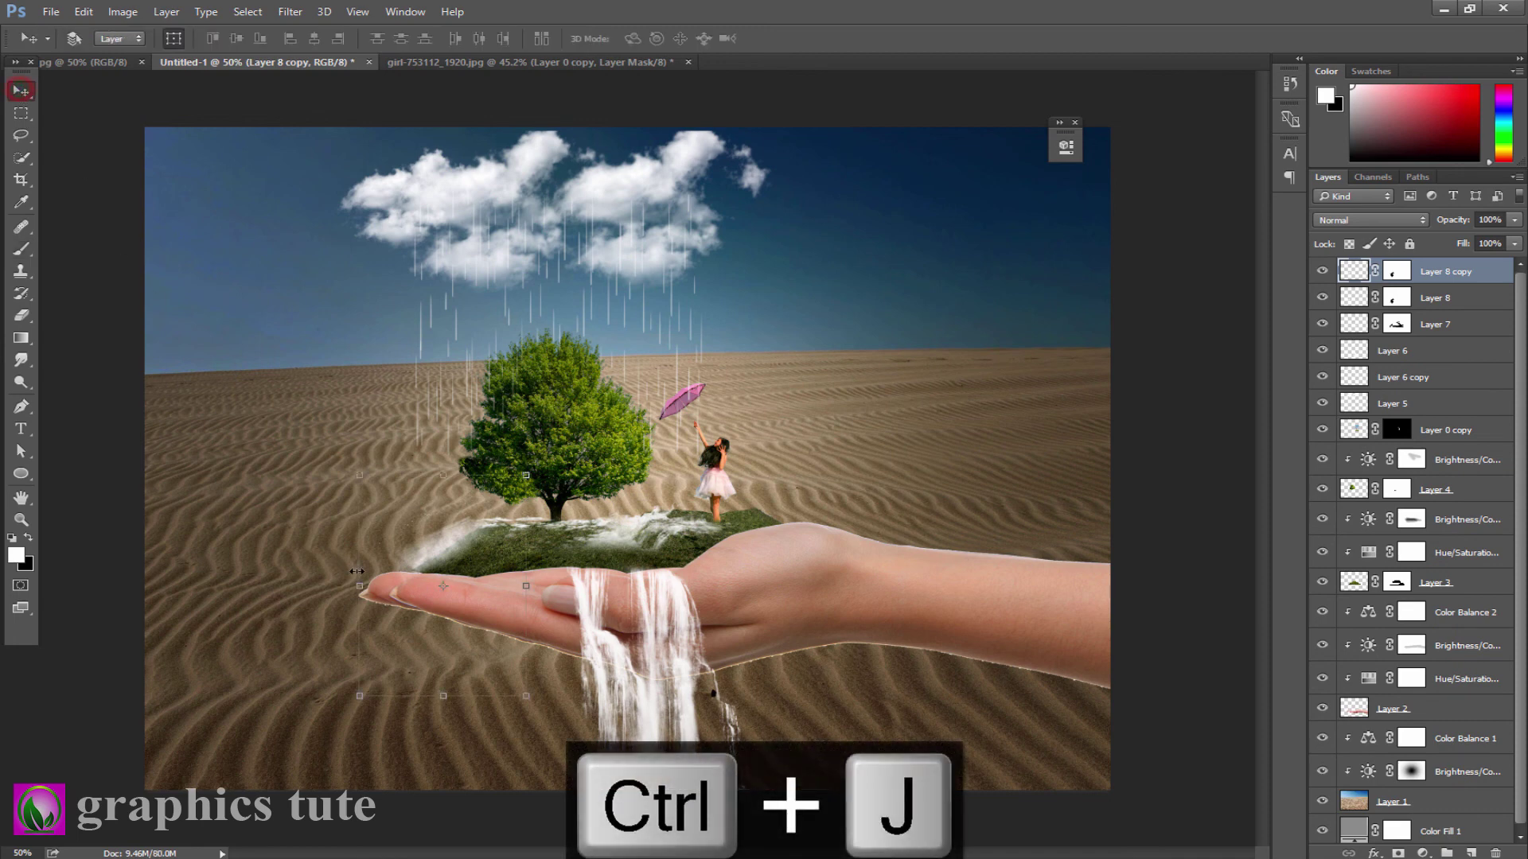
pyautogui.moveTo(476, 554); pyautogui.dragTo(797, 511)
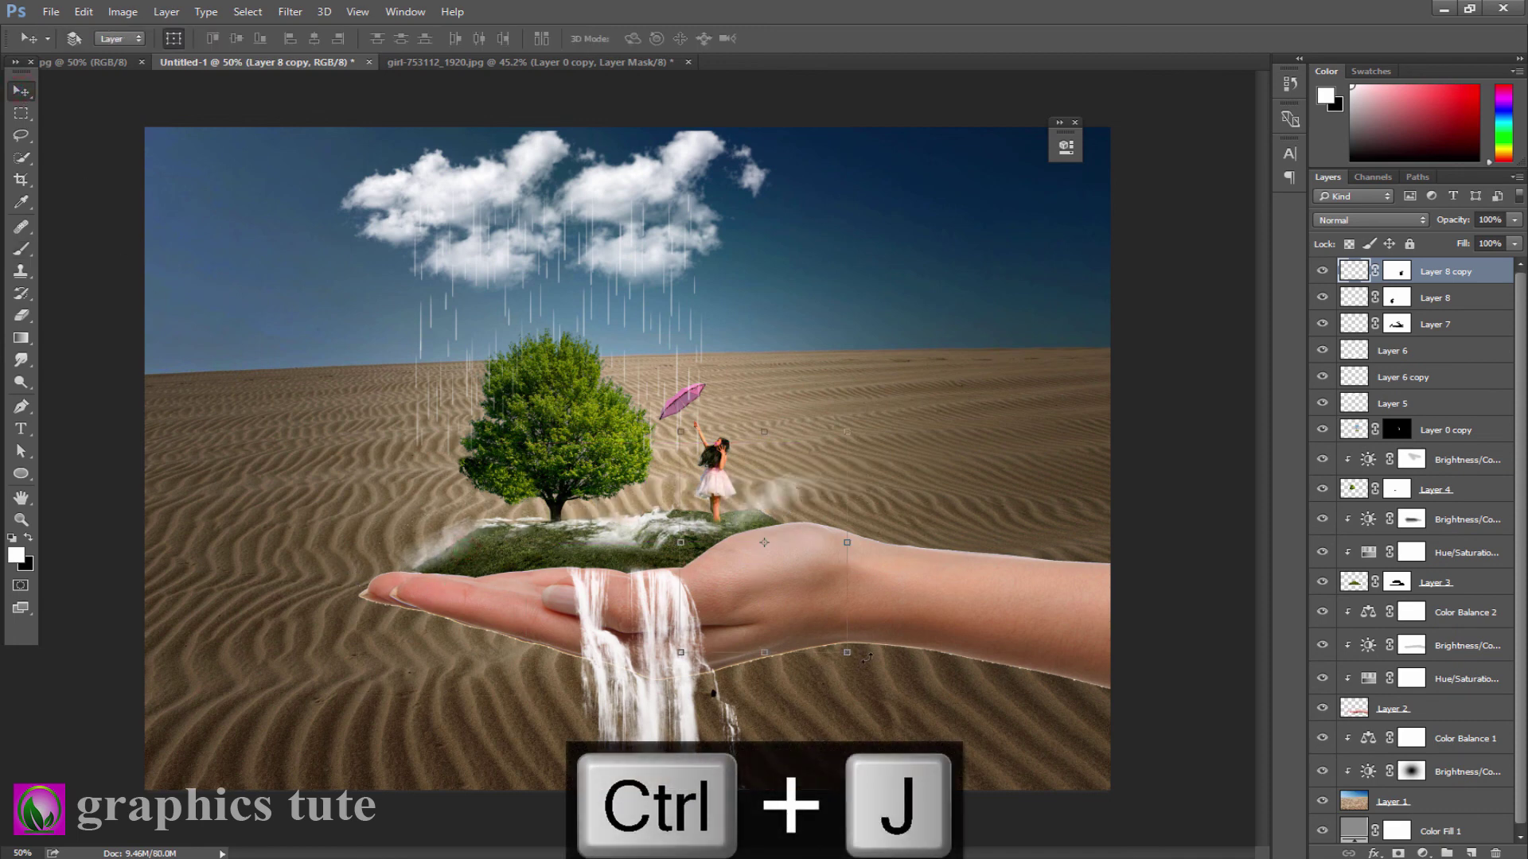
pyautogui.hotkey('ctrl', 't')
pyautogui.moveTo(863, 685)
pyautogui.mouseDown()
pyautogui.moveTo(790, 562)
pyautogui.moveTo(765, 567)
pyautogui.mouseUp()
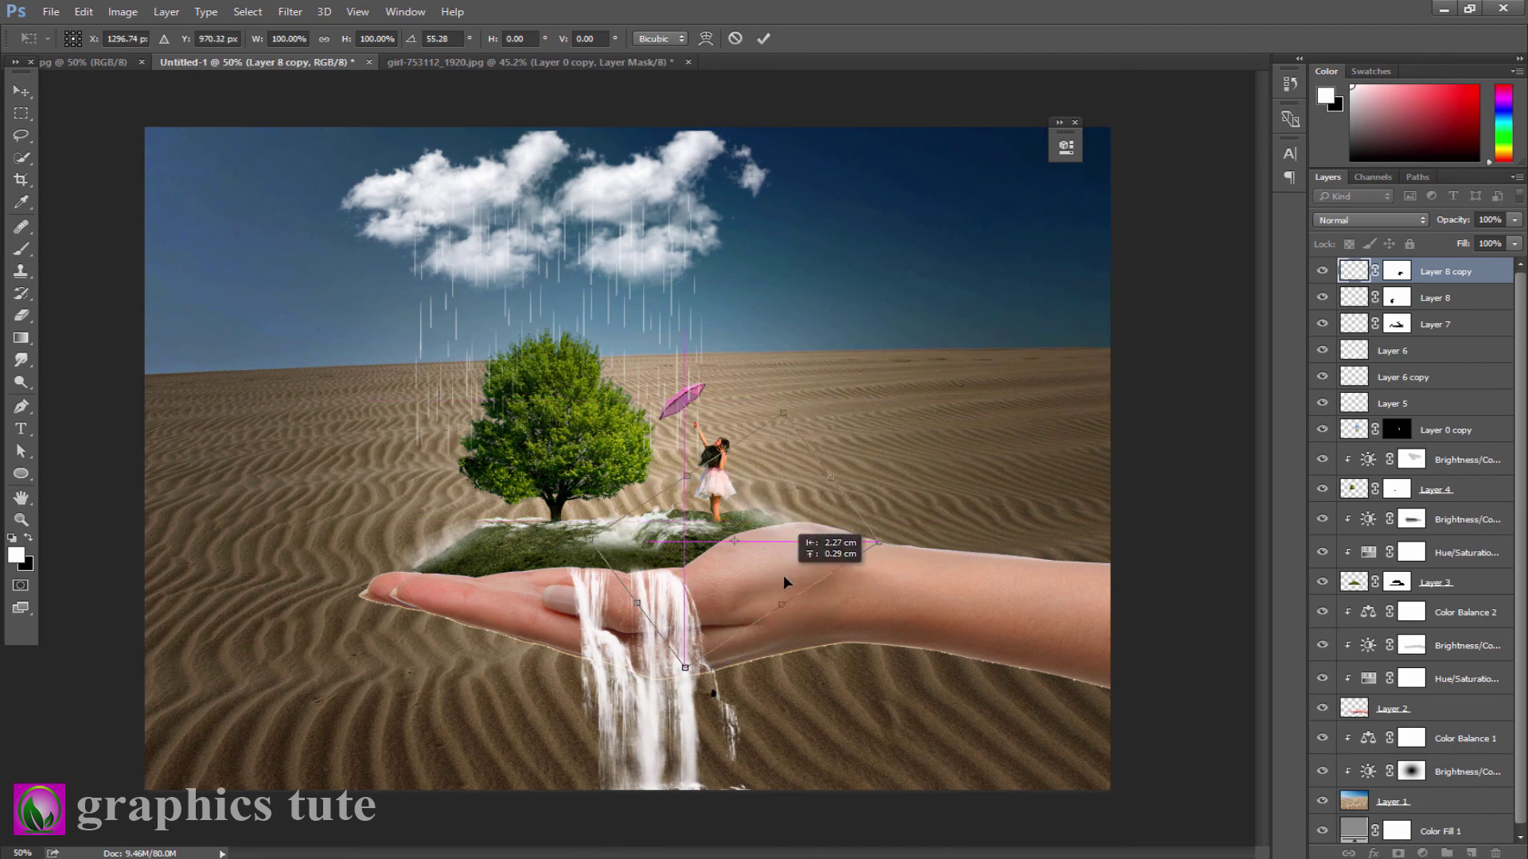
pyautogui.click(763, 38)
pyautogui.click(1075, 123)
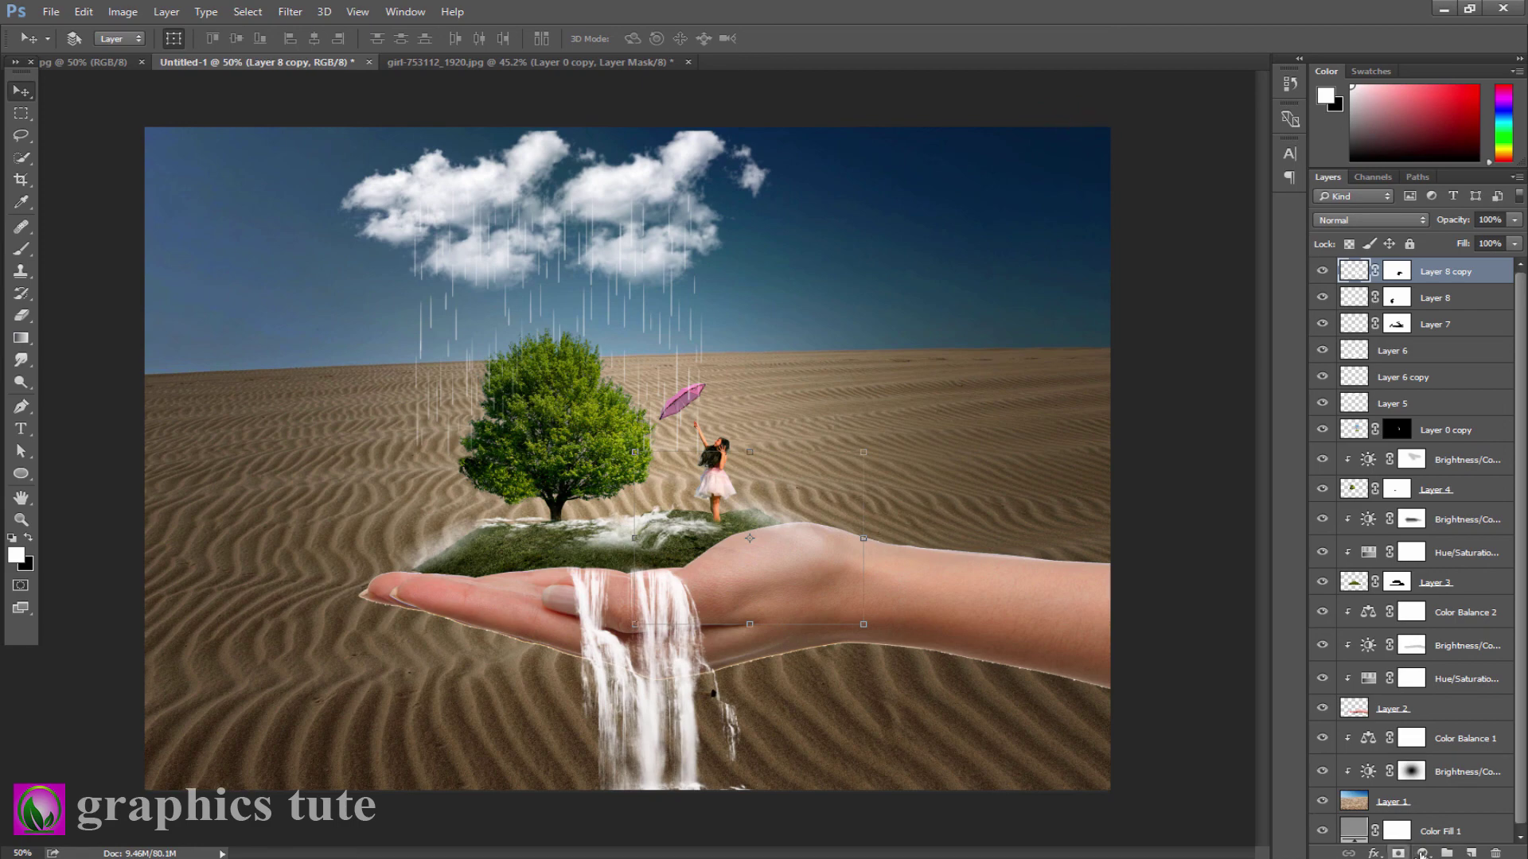
pyautogui.click(1422, 853)
pyautogui.click(1398, 488)
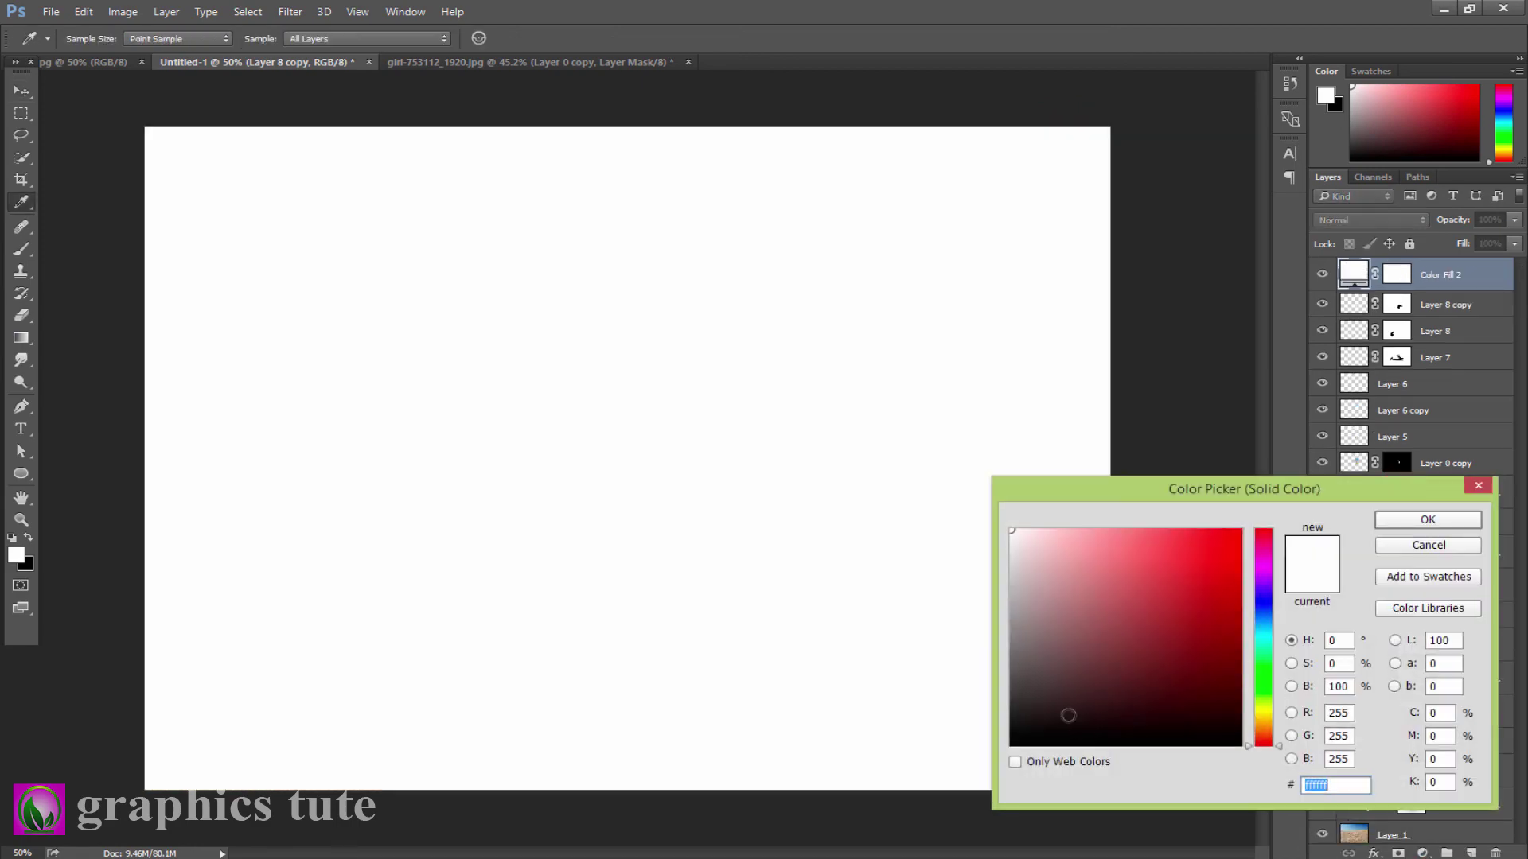
# Make the fill black (#000000), mask it with a radial gradient scaled to 112%, at 69% opacity.
pyautogui.write('000000')
pyautogui.click(1442, 520)
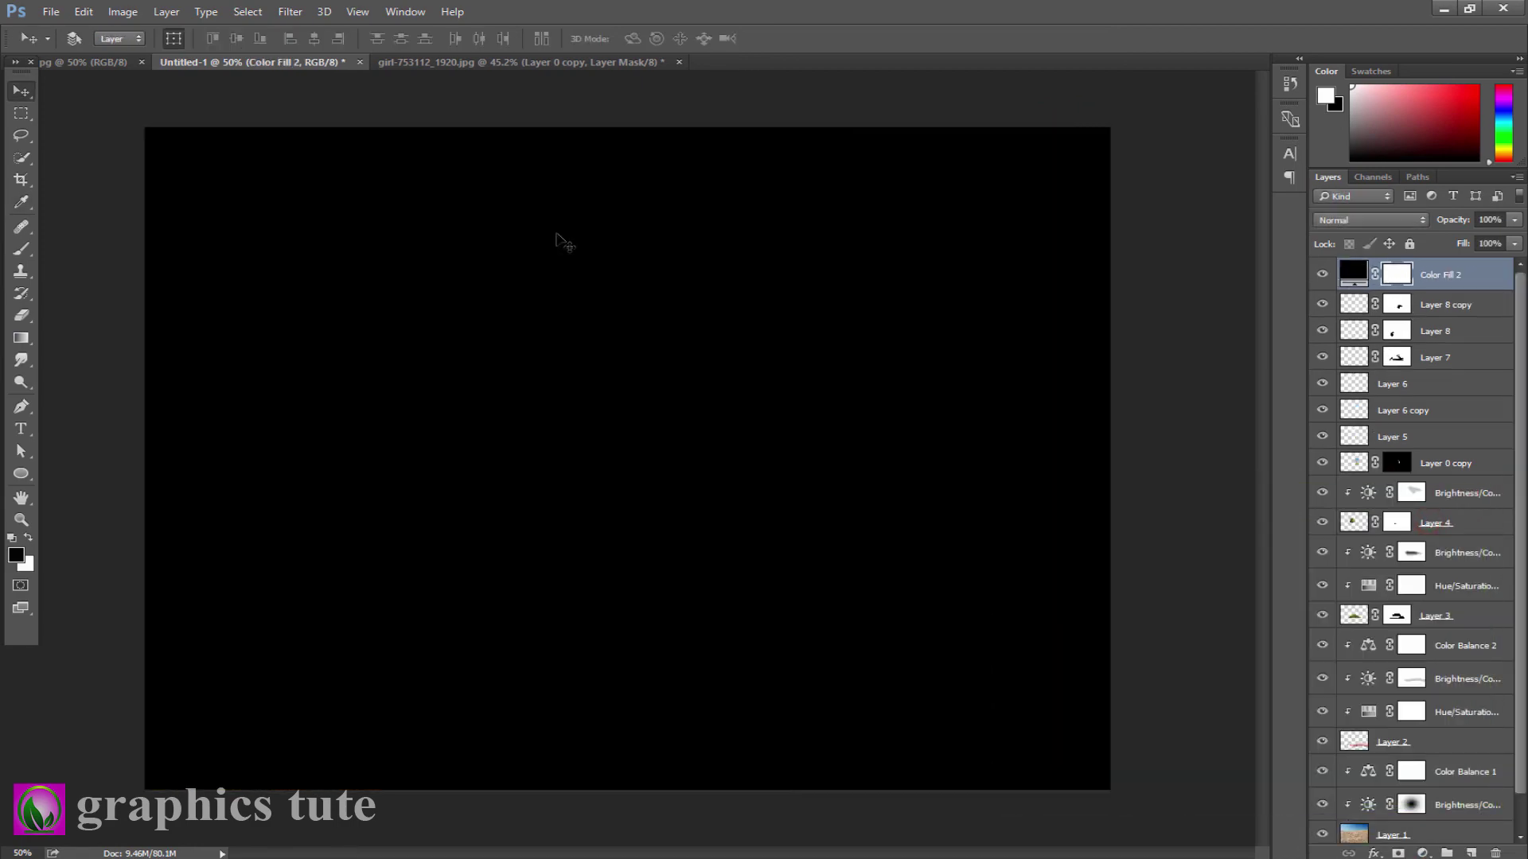
pyautogui.click(20, 337)
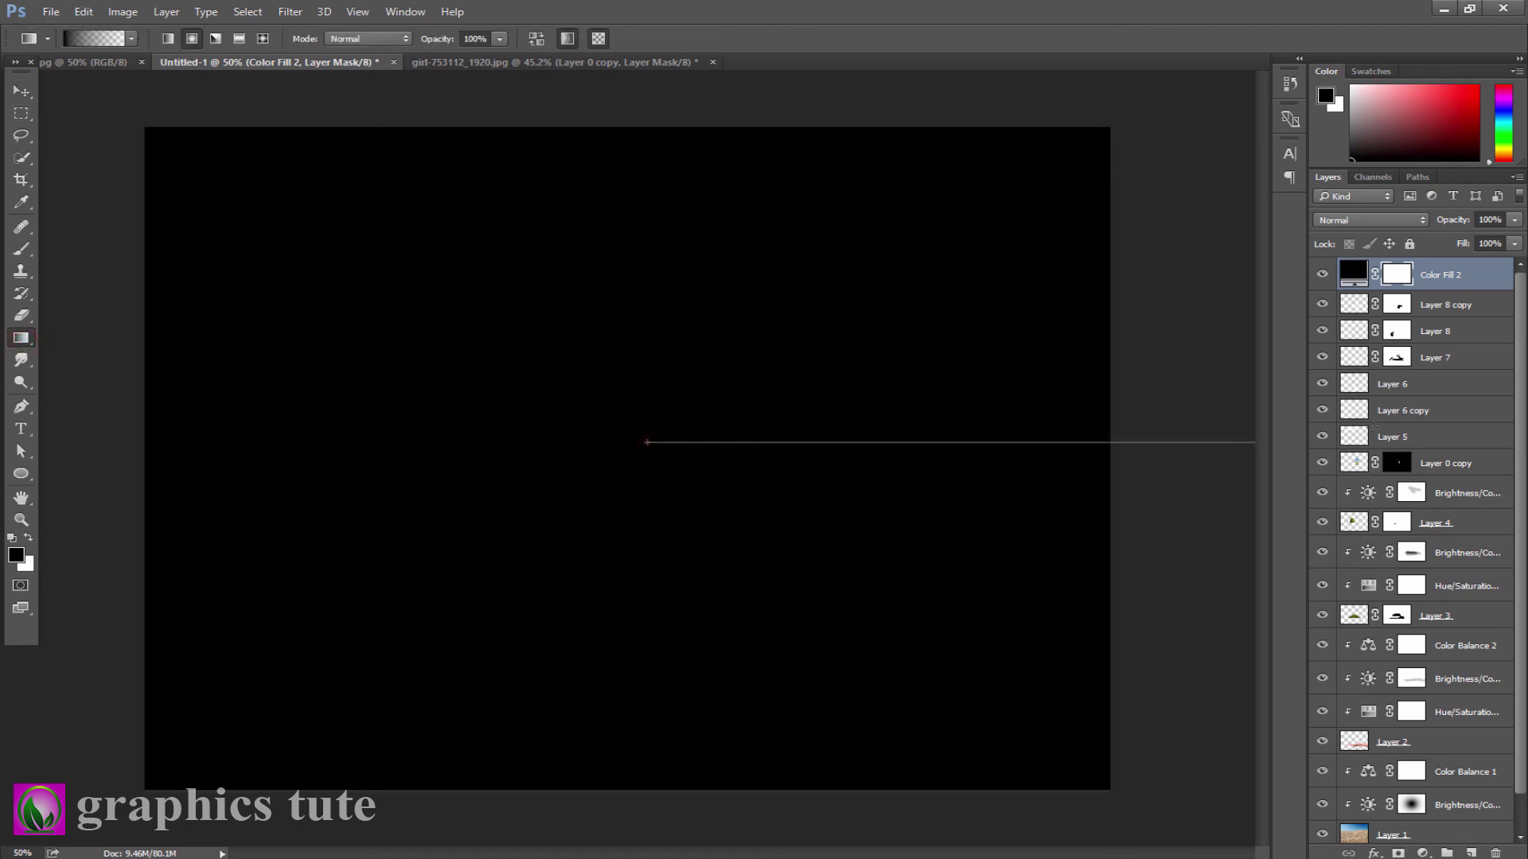
pyautogui.moveTo(681, 443); pyautogui.dragTo(1242, 442)
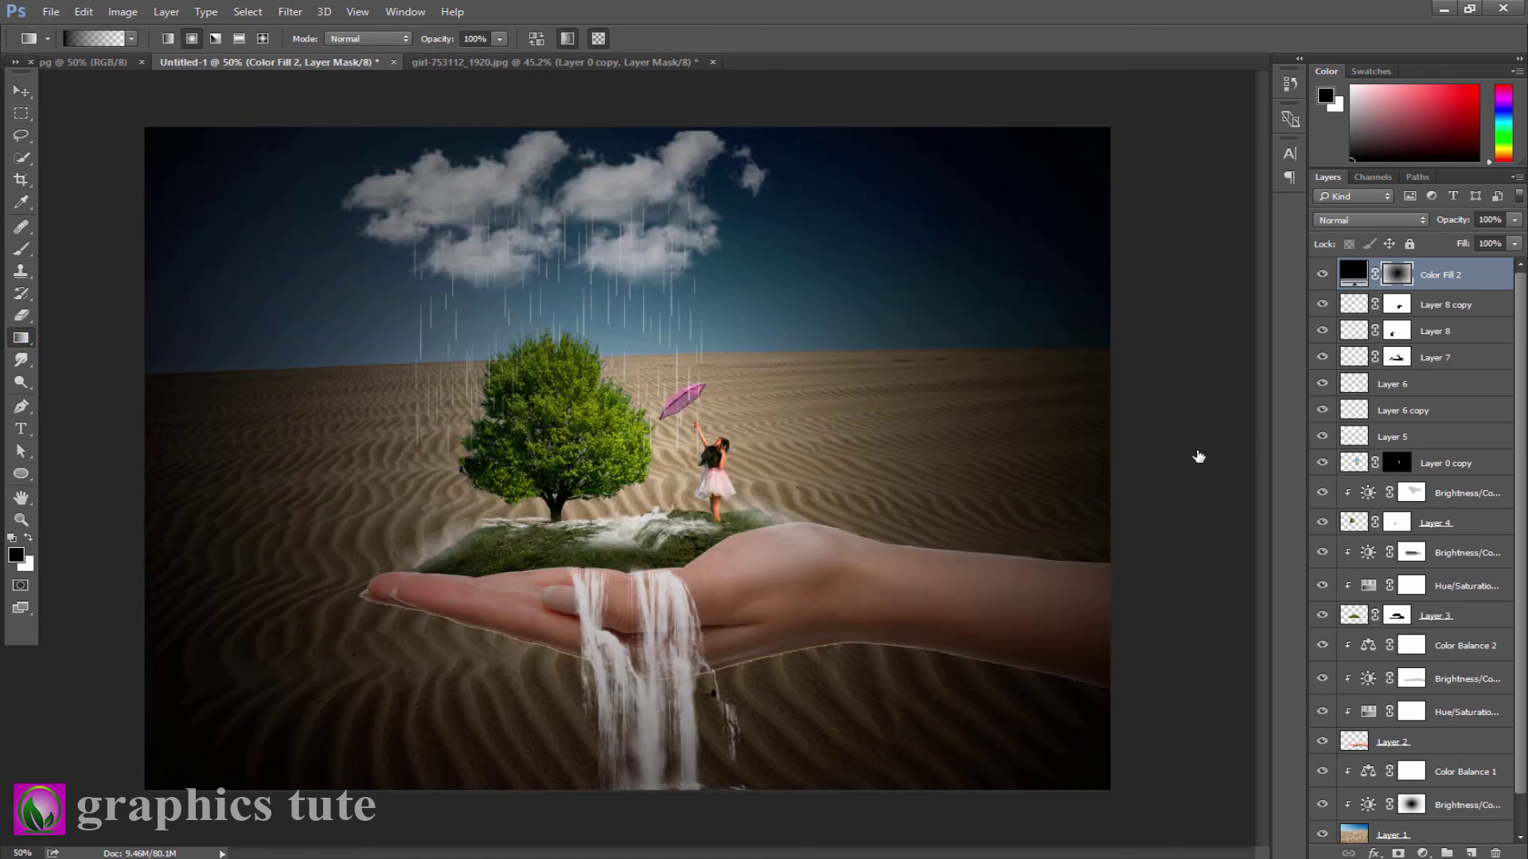
pyautogui.click(21, 87)
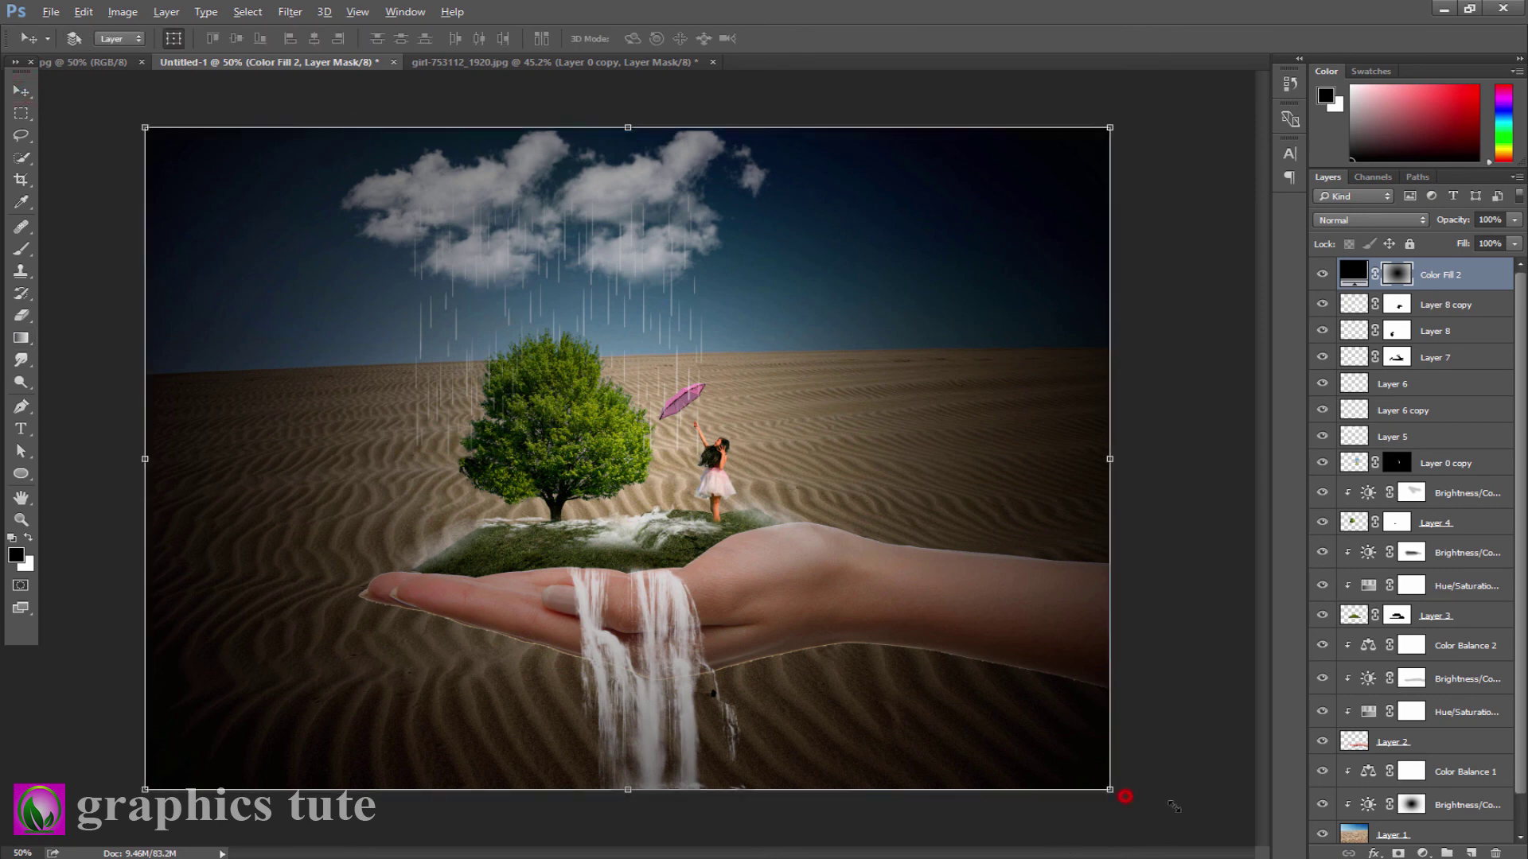
pyautogui.moveTo(1110, 790); pyautogui.dragTo(1165, 828)
pyautogui.click(767, 39)
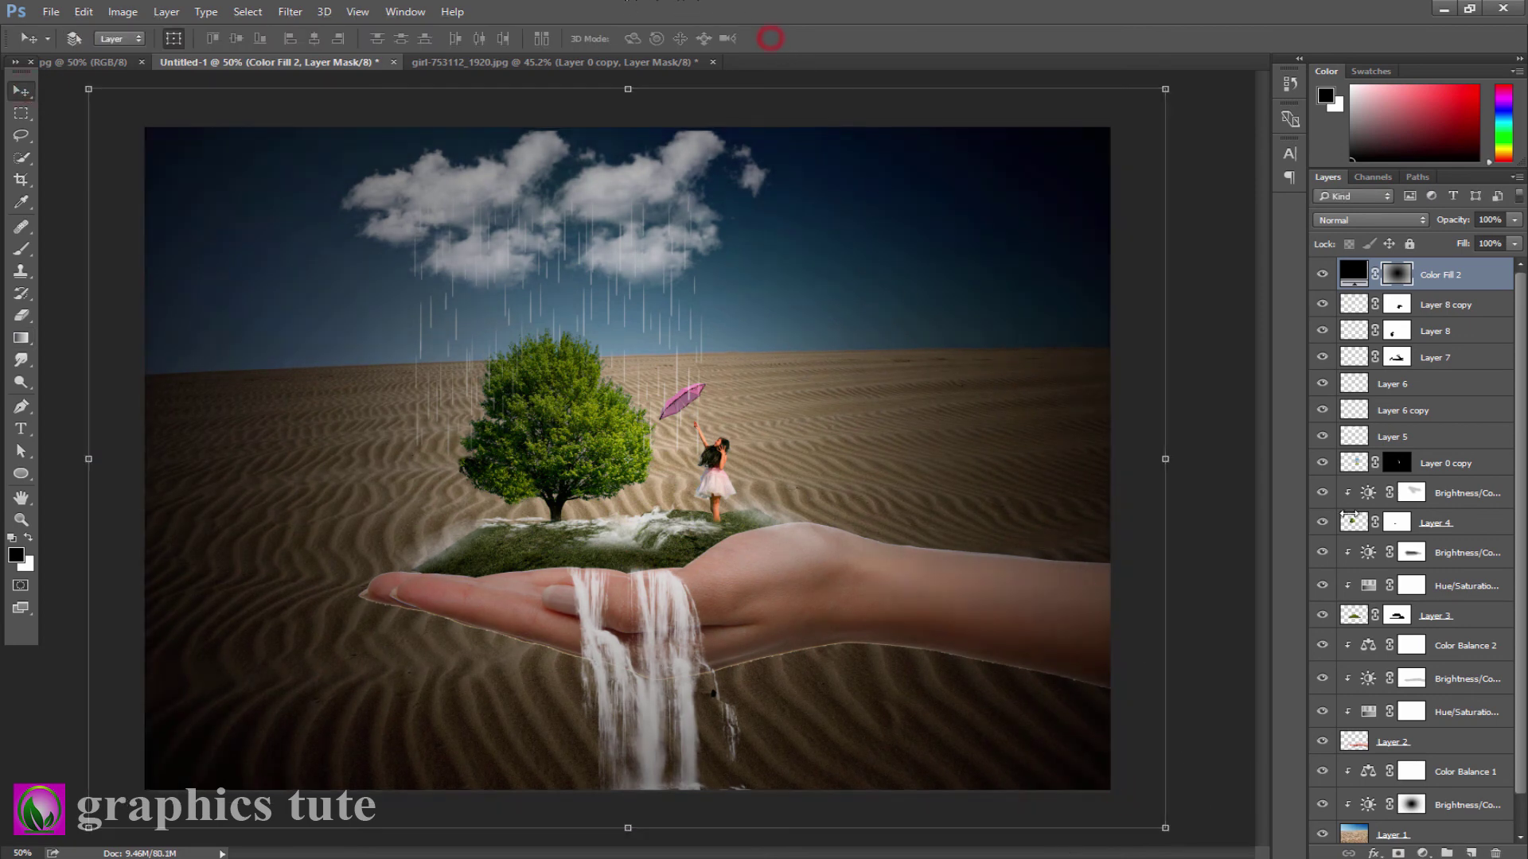
pyautogui.moveTo(1452, 227); pyautogui.dragTo(1415, 229)
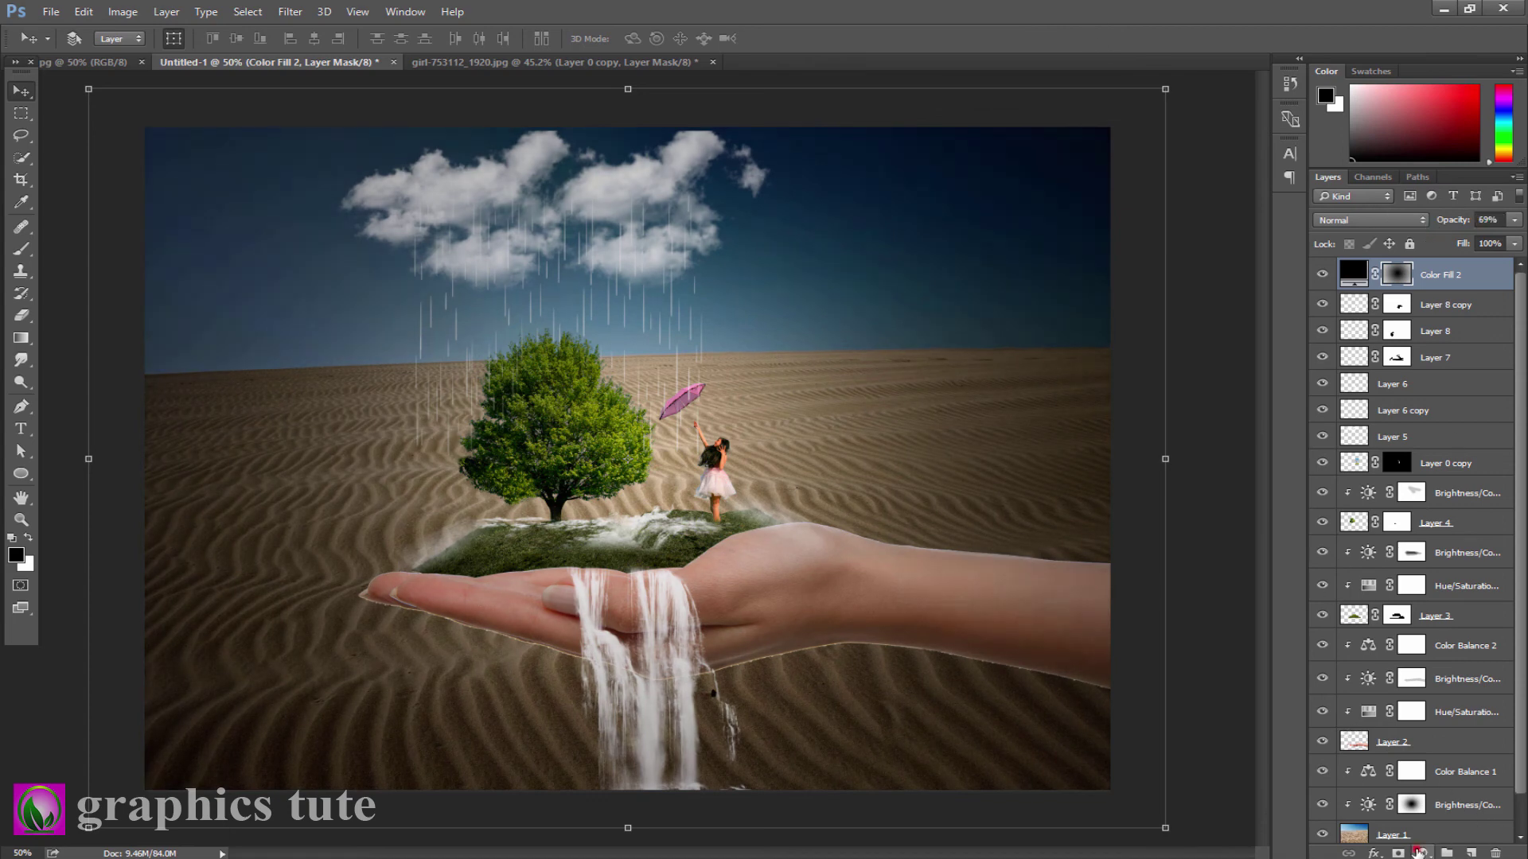
pyautogui.click(1423, 853)
# Add a Color Balance adjustment with Yellow/Blue -13 and Magenta/Green +2, toggling it to compare.
pyautogui.click(1379, 671)
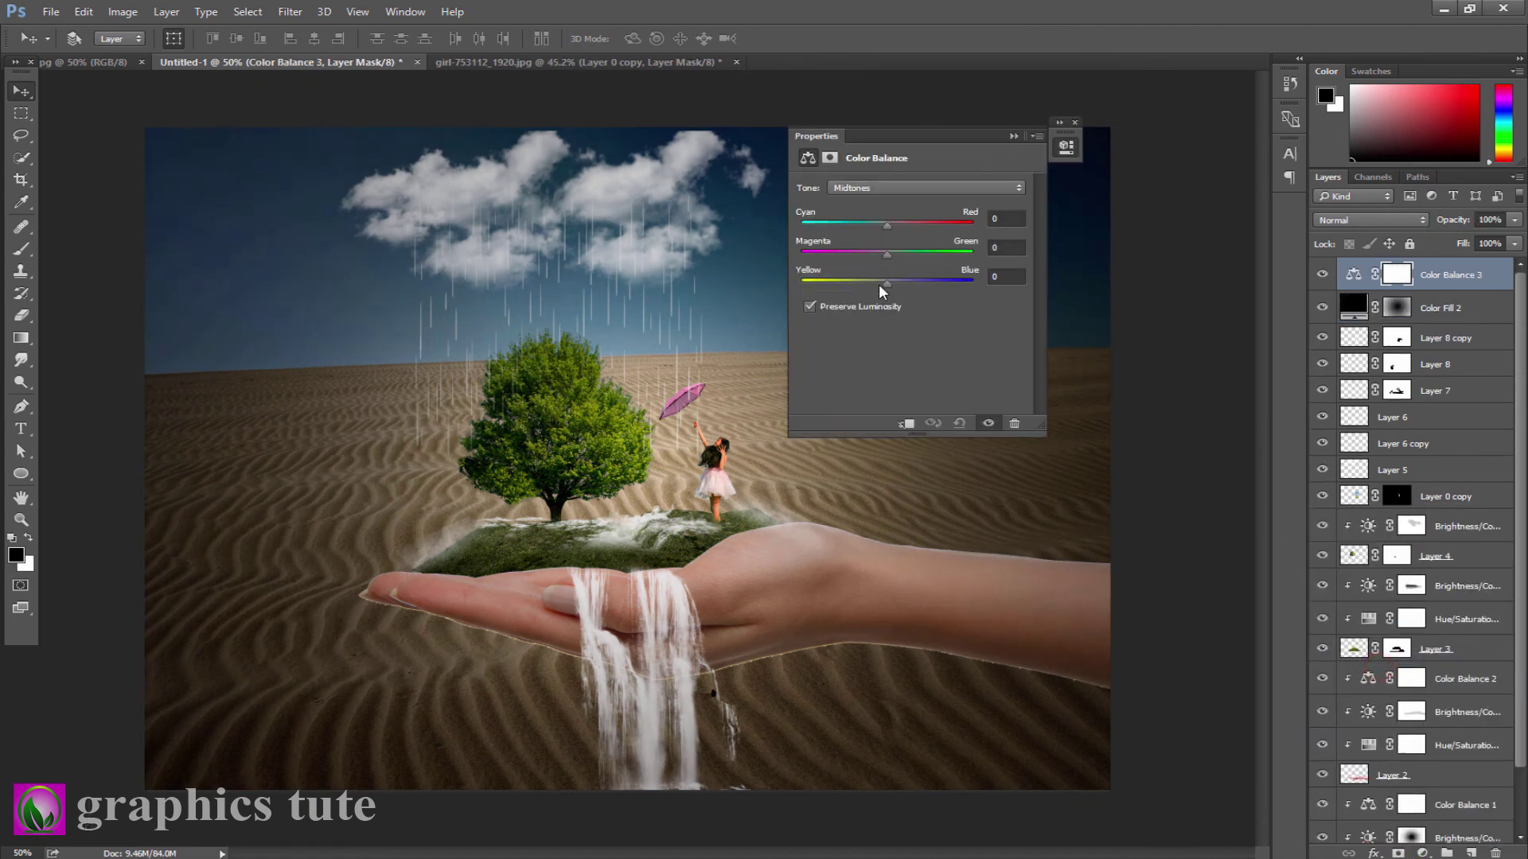
pyautogui.moveTo(883, 282); pyautogui.dragTo(876, 280)
pyautogui.click(889, 251)
pyautogui.click(1013, 136)
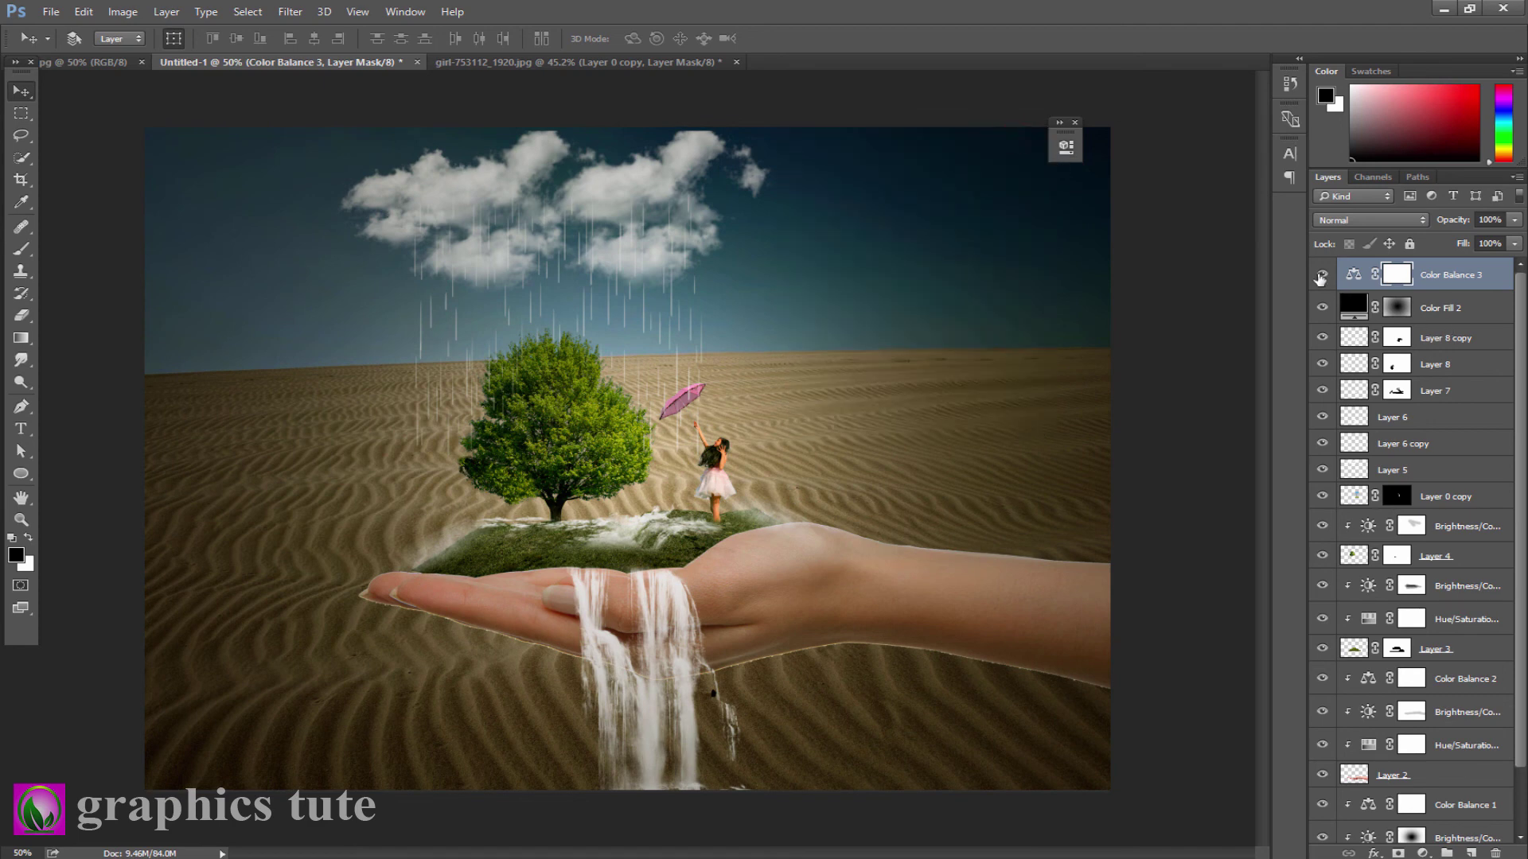
pyautogui.click(1315, 273)
pyautogui.click(1318, 274)
# Stamp all visible layers into a new Layer 9, hide it, and toggle the vignette fill to compare.
pyautogui.click(1471, 853)
pyautogui.press('x')
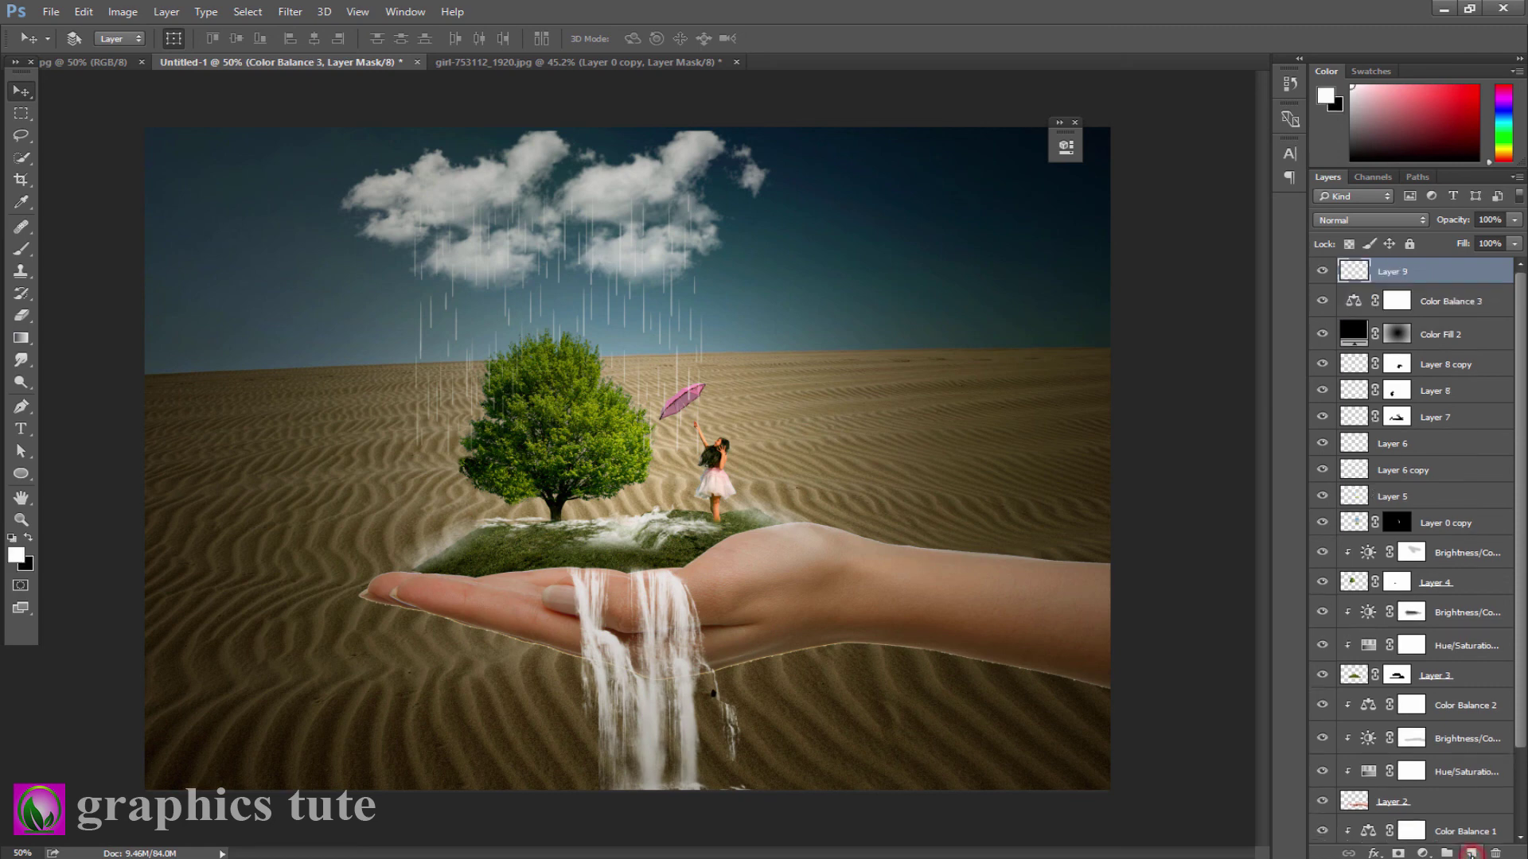
pyautogui.hotkey('ctrl', 'shift', 'alt', 'e')
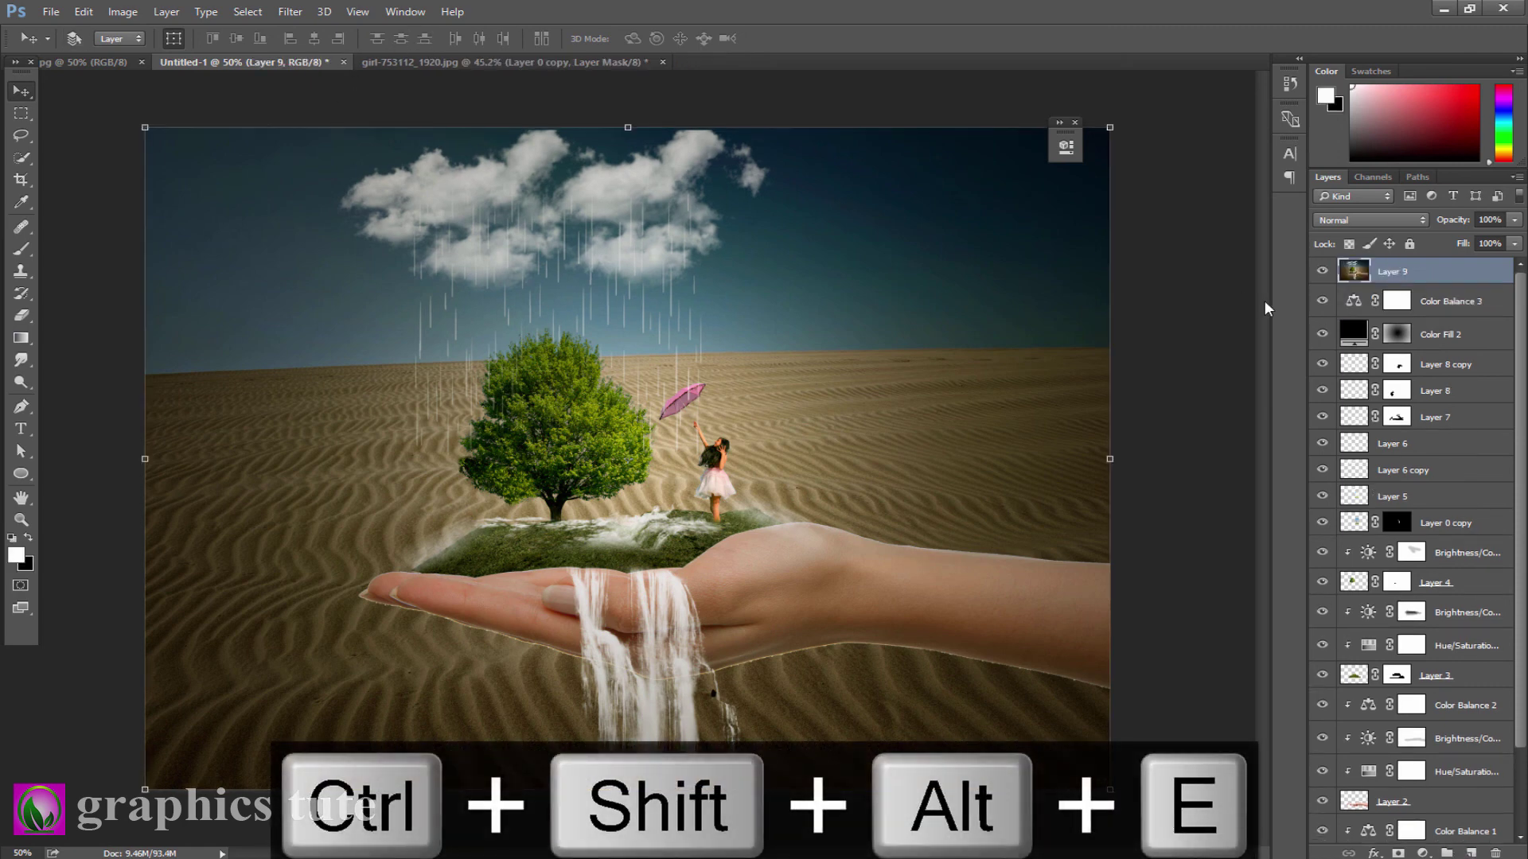
pyautogui.click(1321, 271)
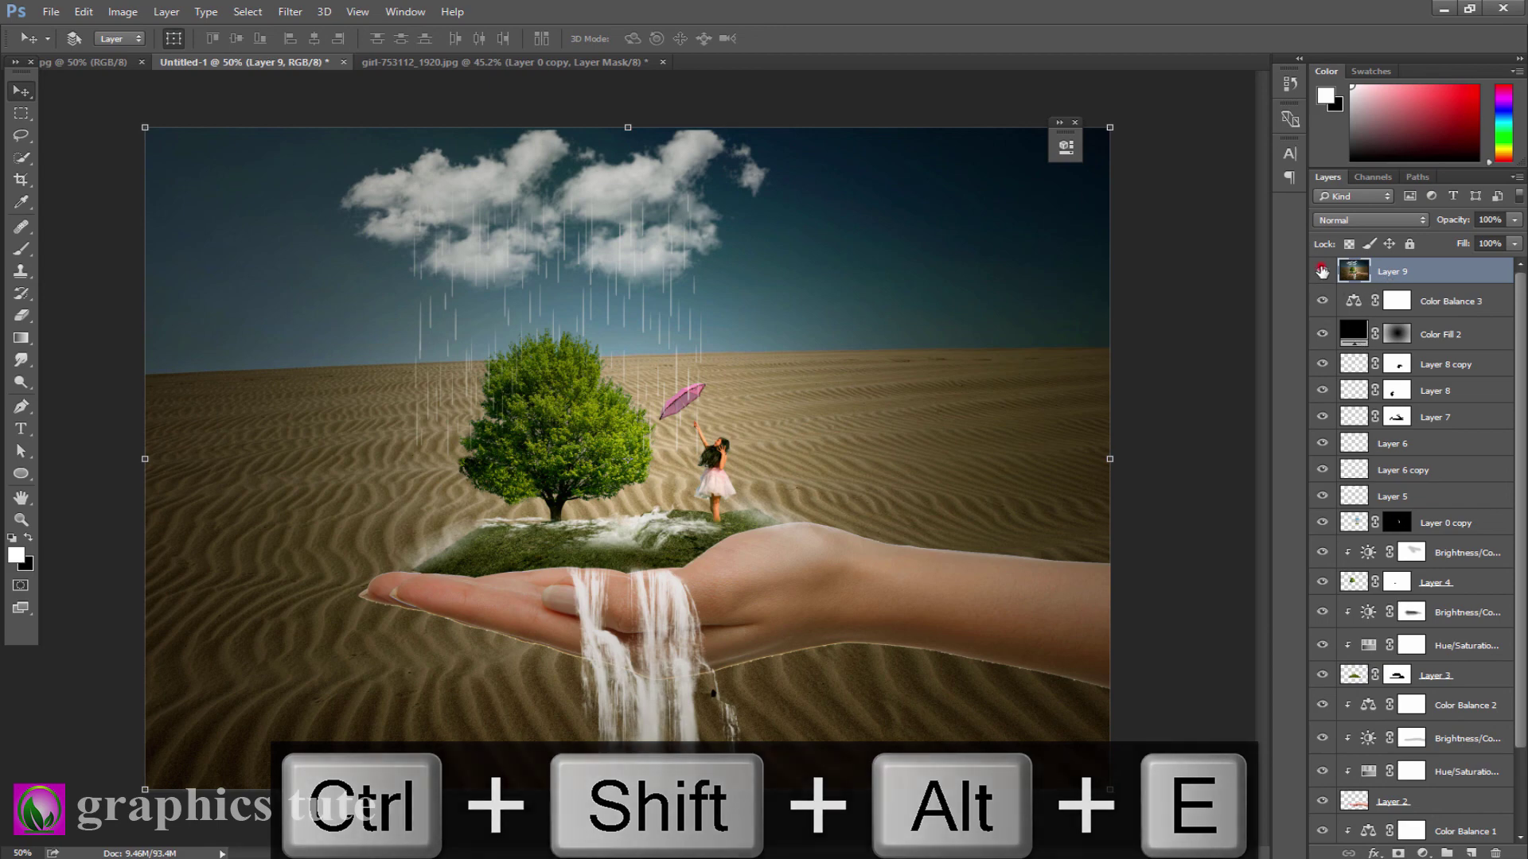
pyautogui.click(1353, 334)
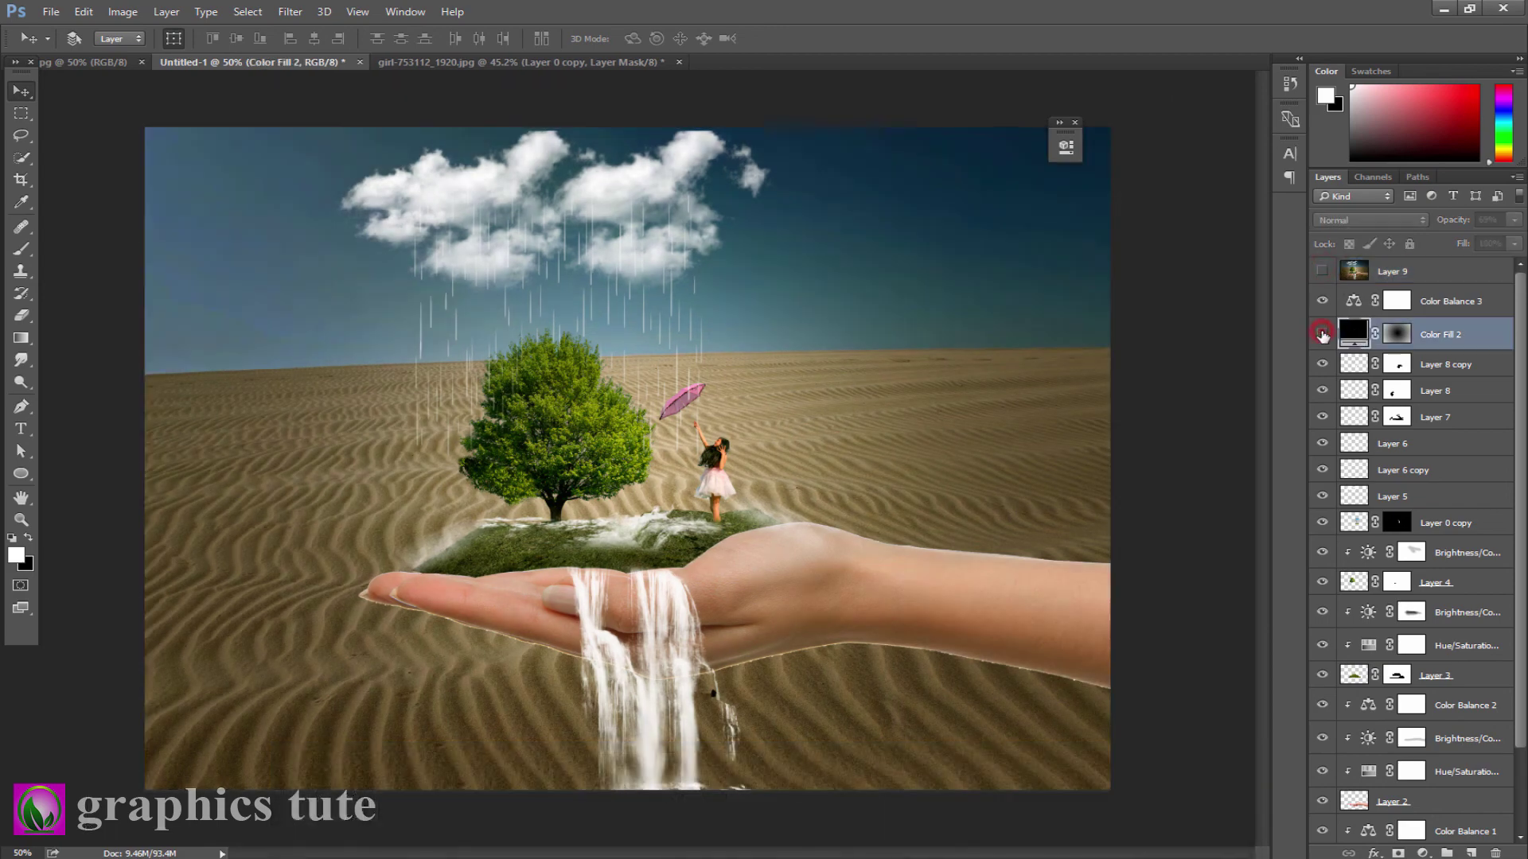
pyautogui.click(1322, 334)
# Paint black with a 900px brush on the Color Fill 2 mask to brighten the clouds.
pyautogui.click(1397, 334)
pyautogui.press('x')
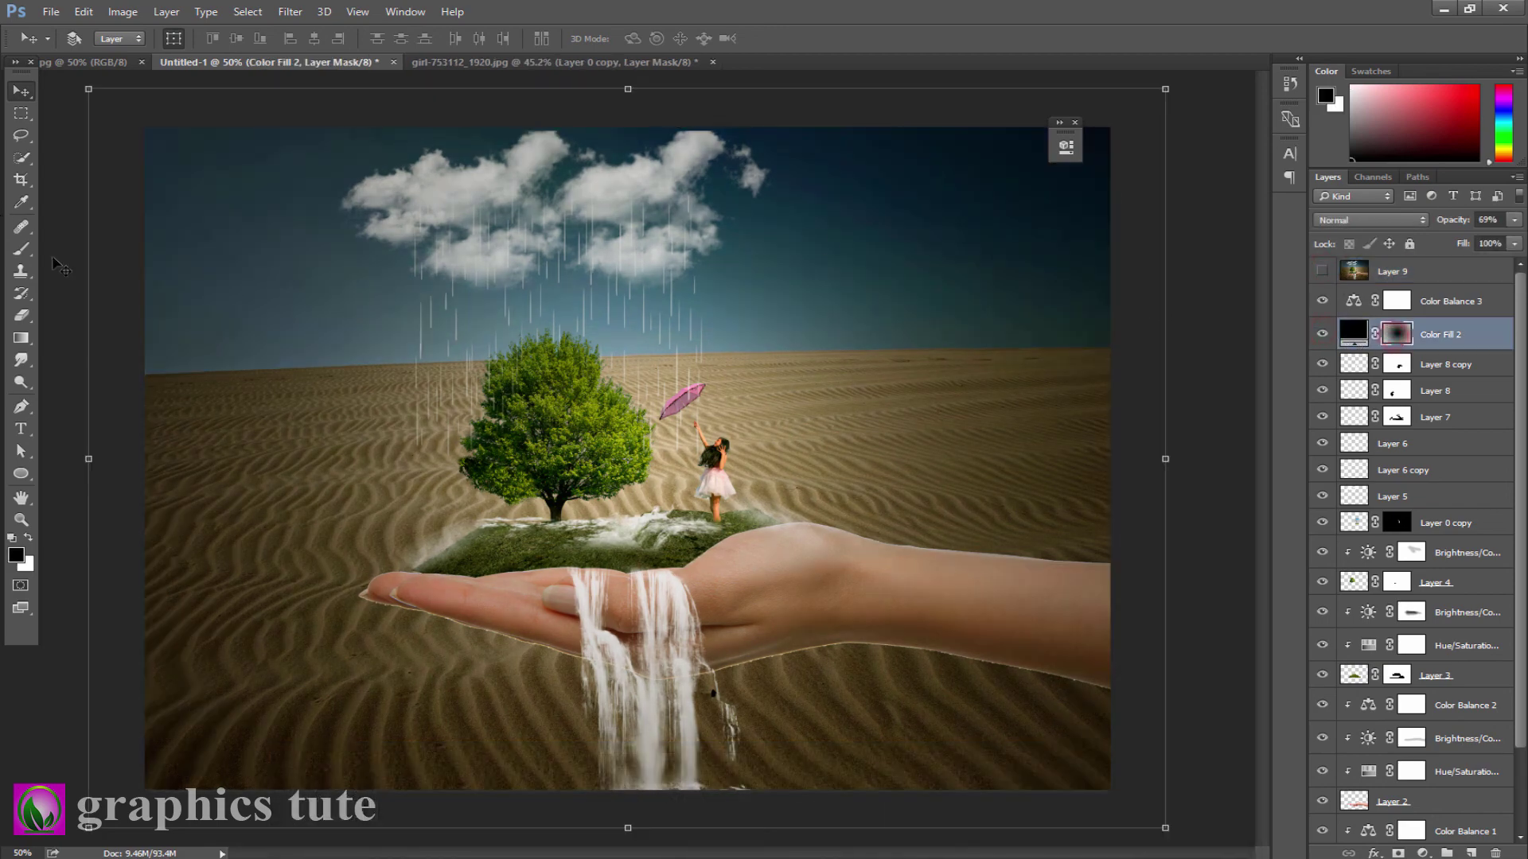
pyautogui.click(21, 248)
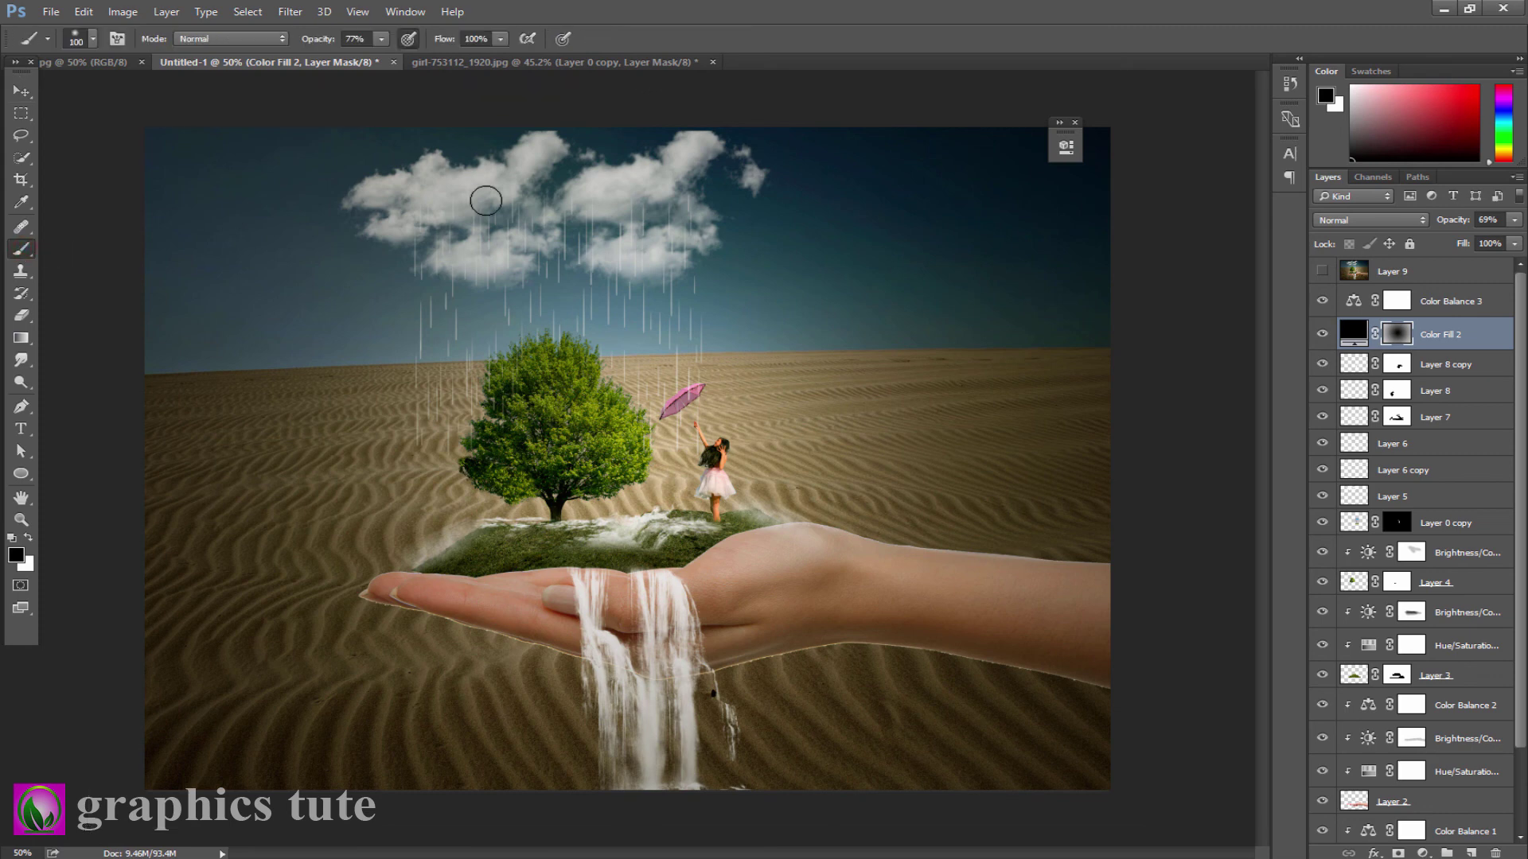
pyautogui.press(']')
pyautogui.press(']')
pyautogui.press(']')
pyautogui.moveTo(509, 215)
pyautogui.mouseDown()
pyautogui.moveTo(402, 182)
pyautogui.moveTo(341, 273)
pyautogui.mouseUp()
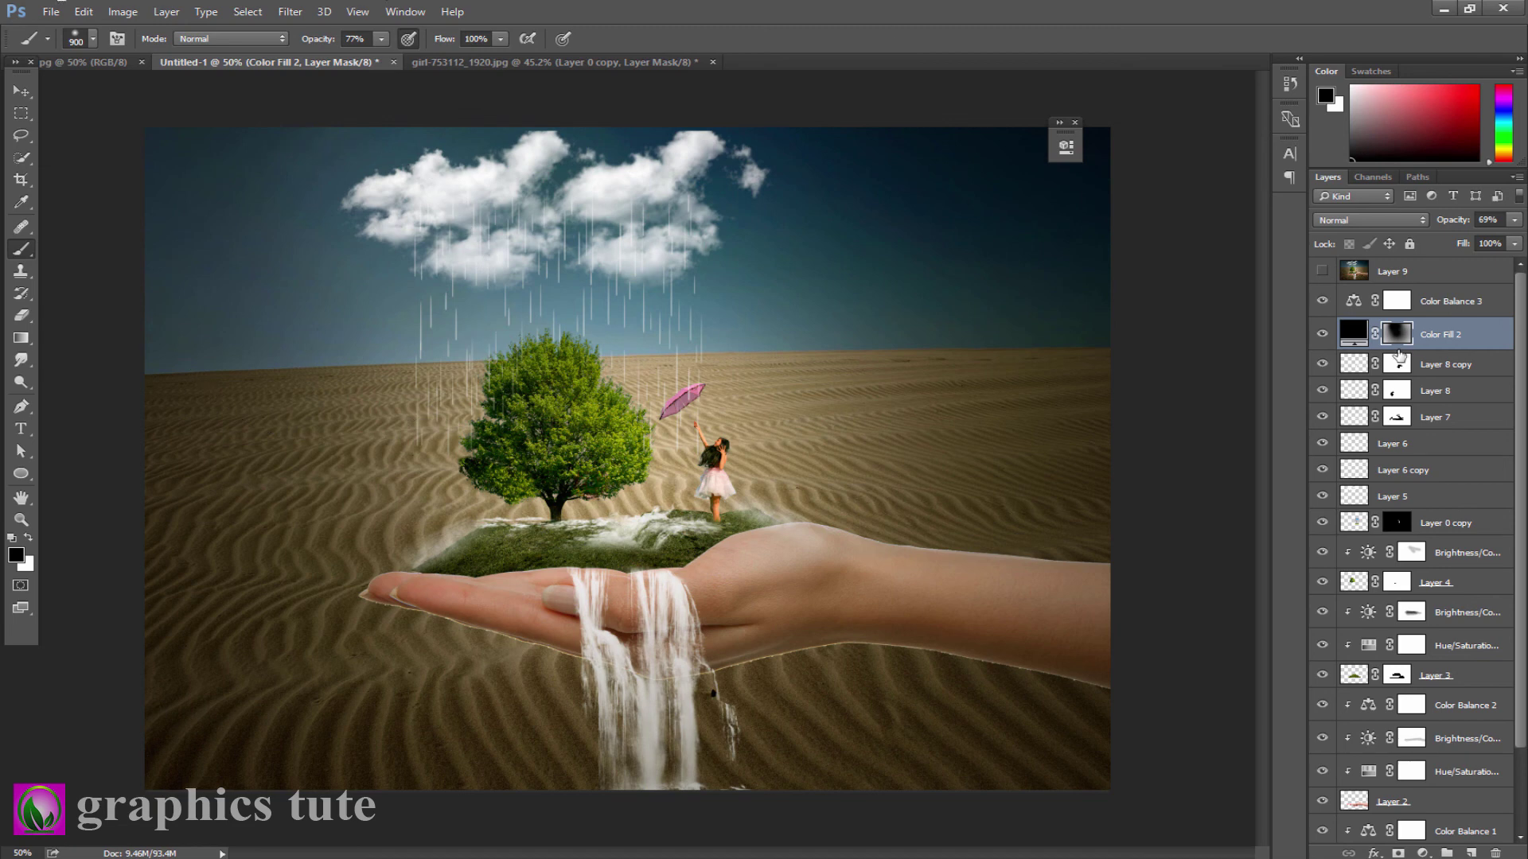
# Above Color Balance 3, stamp all visible layers into a new Layer 10 with Ctrl+Shift+Alt+E.
pyautogui.click(1460, 306)
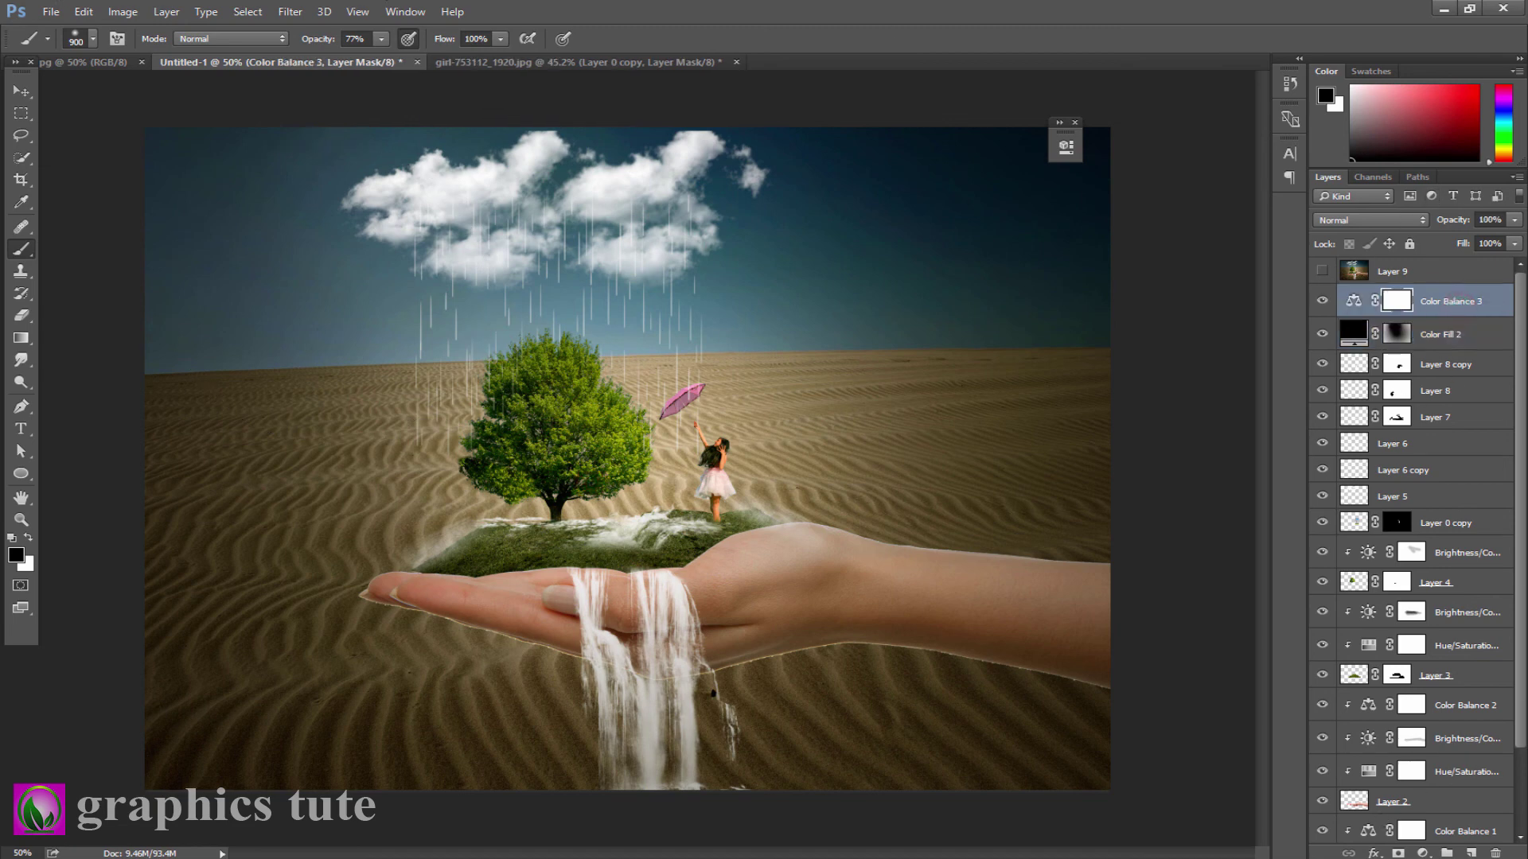
pyautogui.click(1471, 853)
pyautogui.press('x')
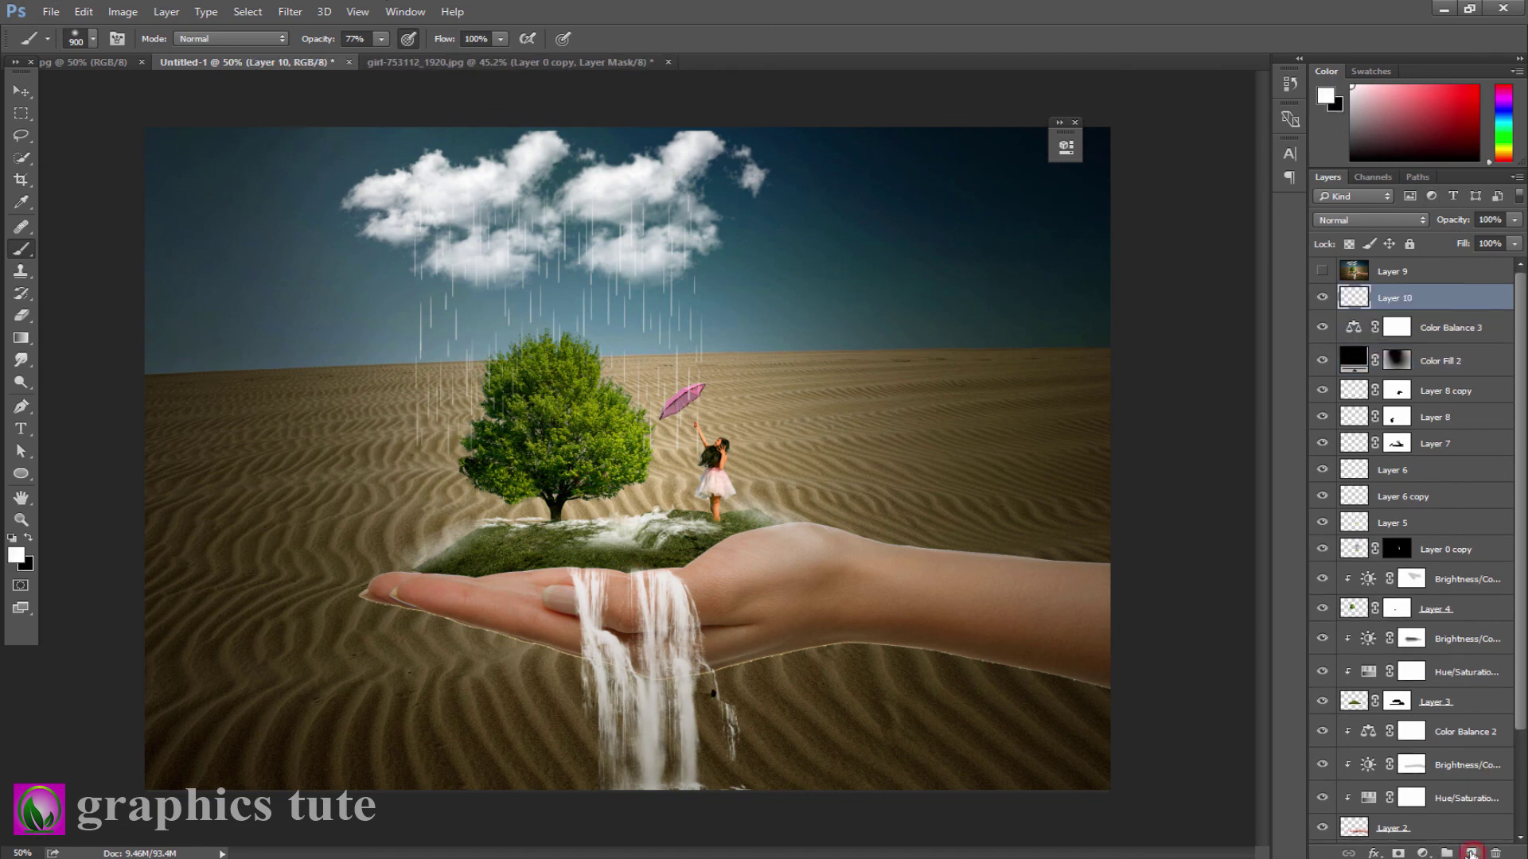
pyautogui.hotkey('ctrl', 'shift', 'alt', 'e')
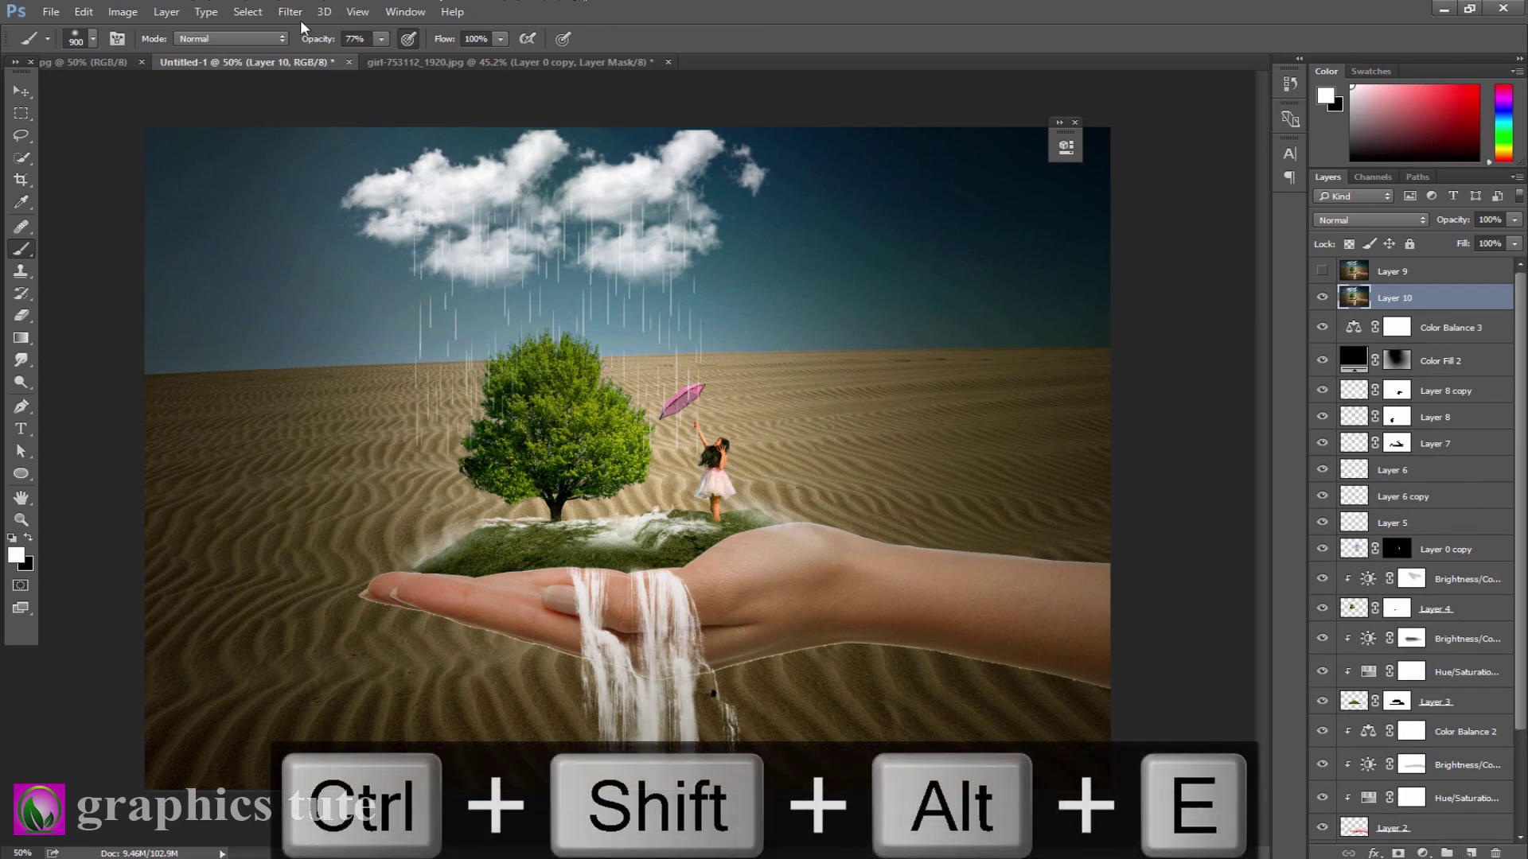
pyautogui.click(289, 11)
# Apply the Camera Raw Filter to Layer 10 with Exposure +0.15, Clarity +19 and Vibrance +32.
pyautogui.click(335, 111)
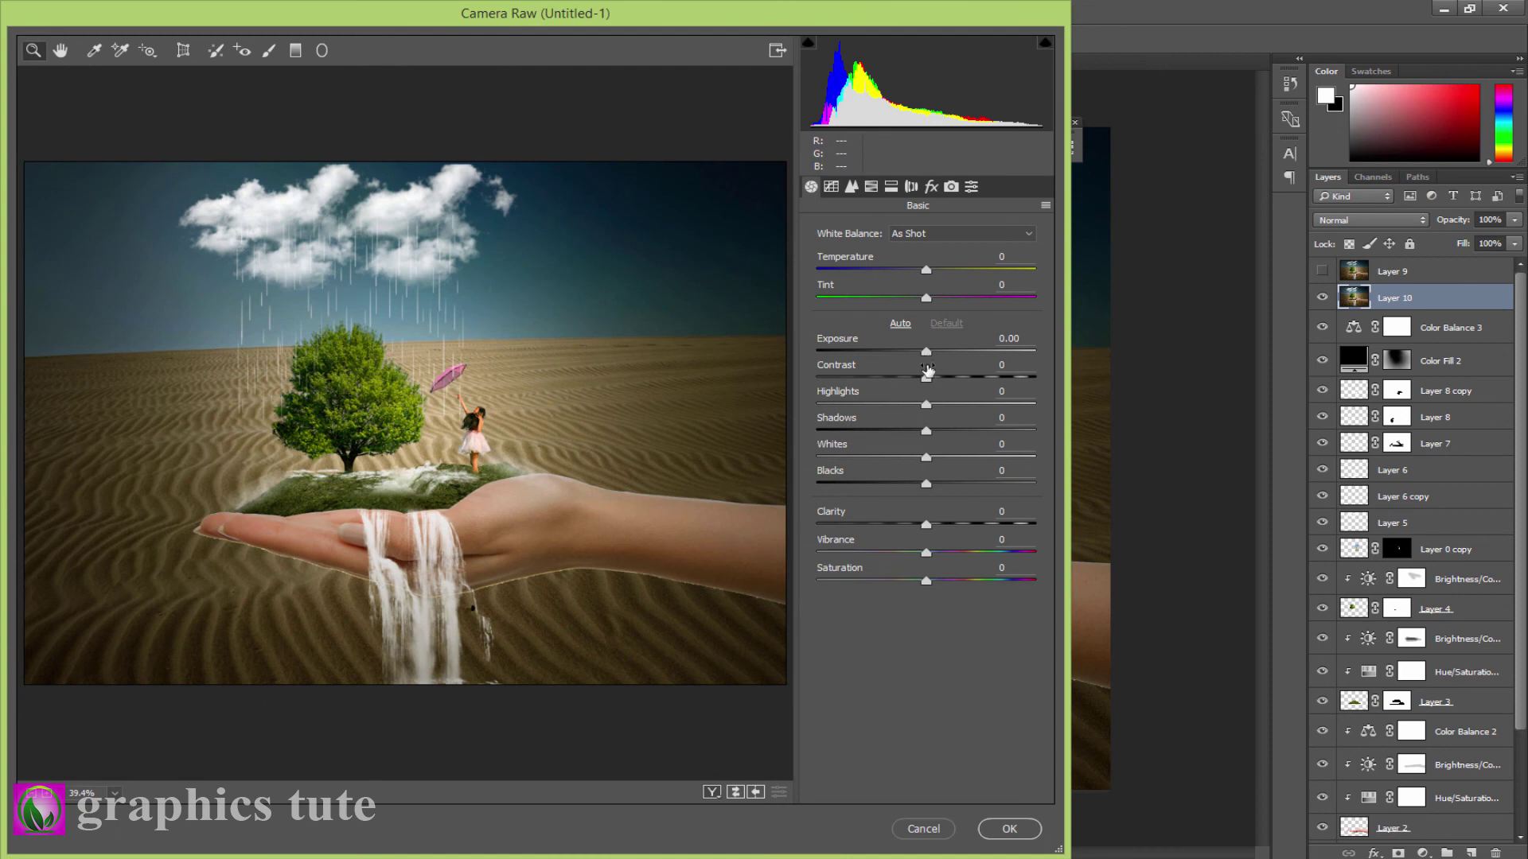
pyautogui.moveTo(926, 351); pyautogui.dragTo(929, 352)
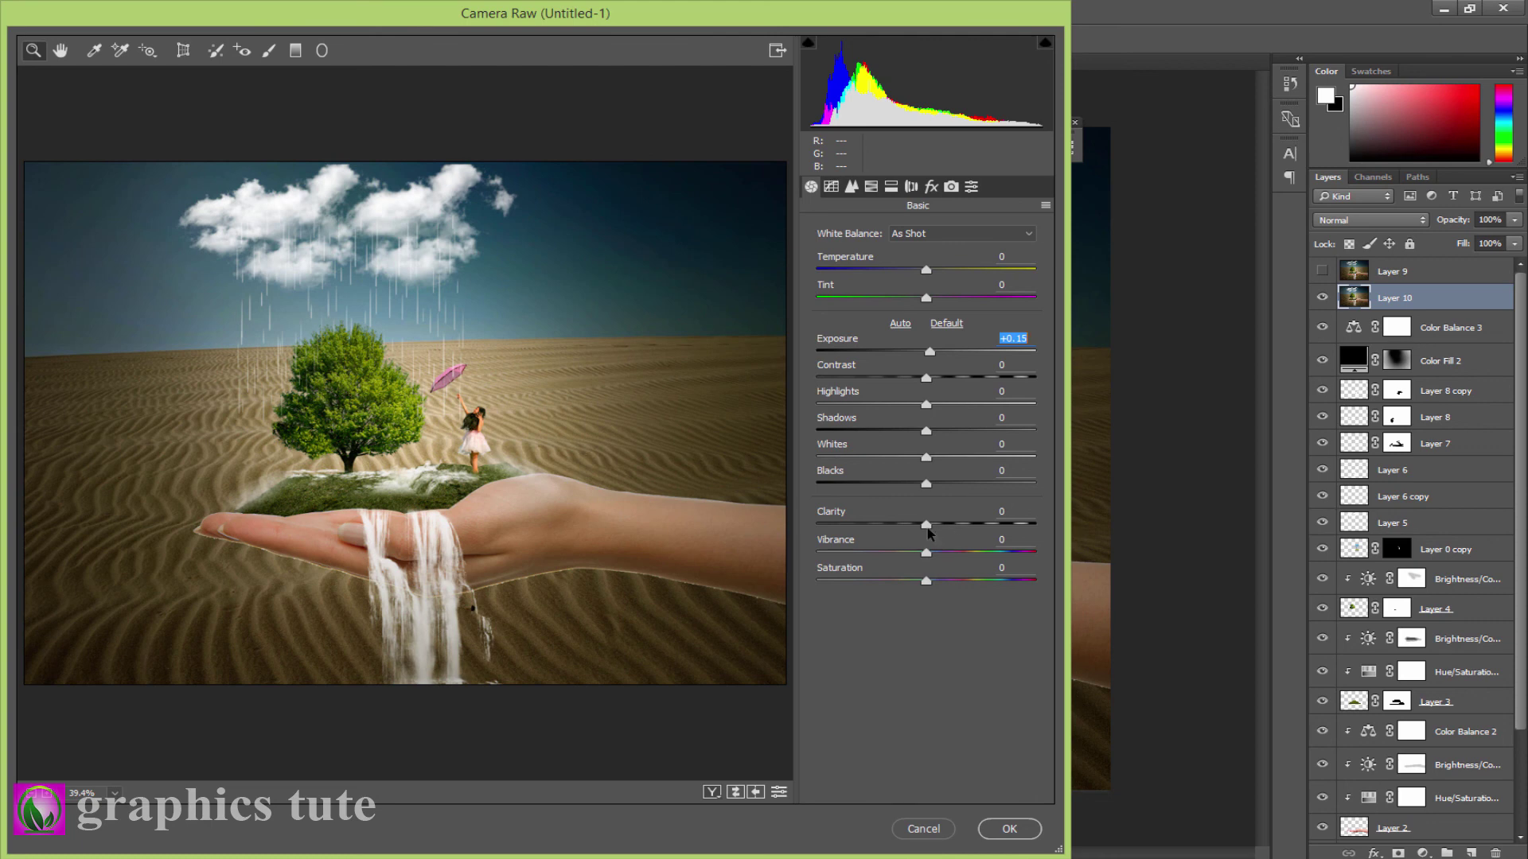
pyautogui.moveTo(925, 524); pyautogui.dragTo(947, 525)
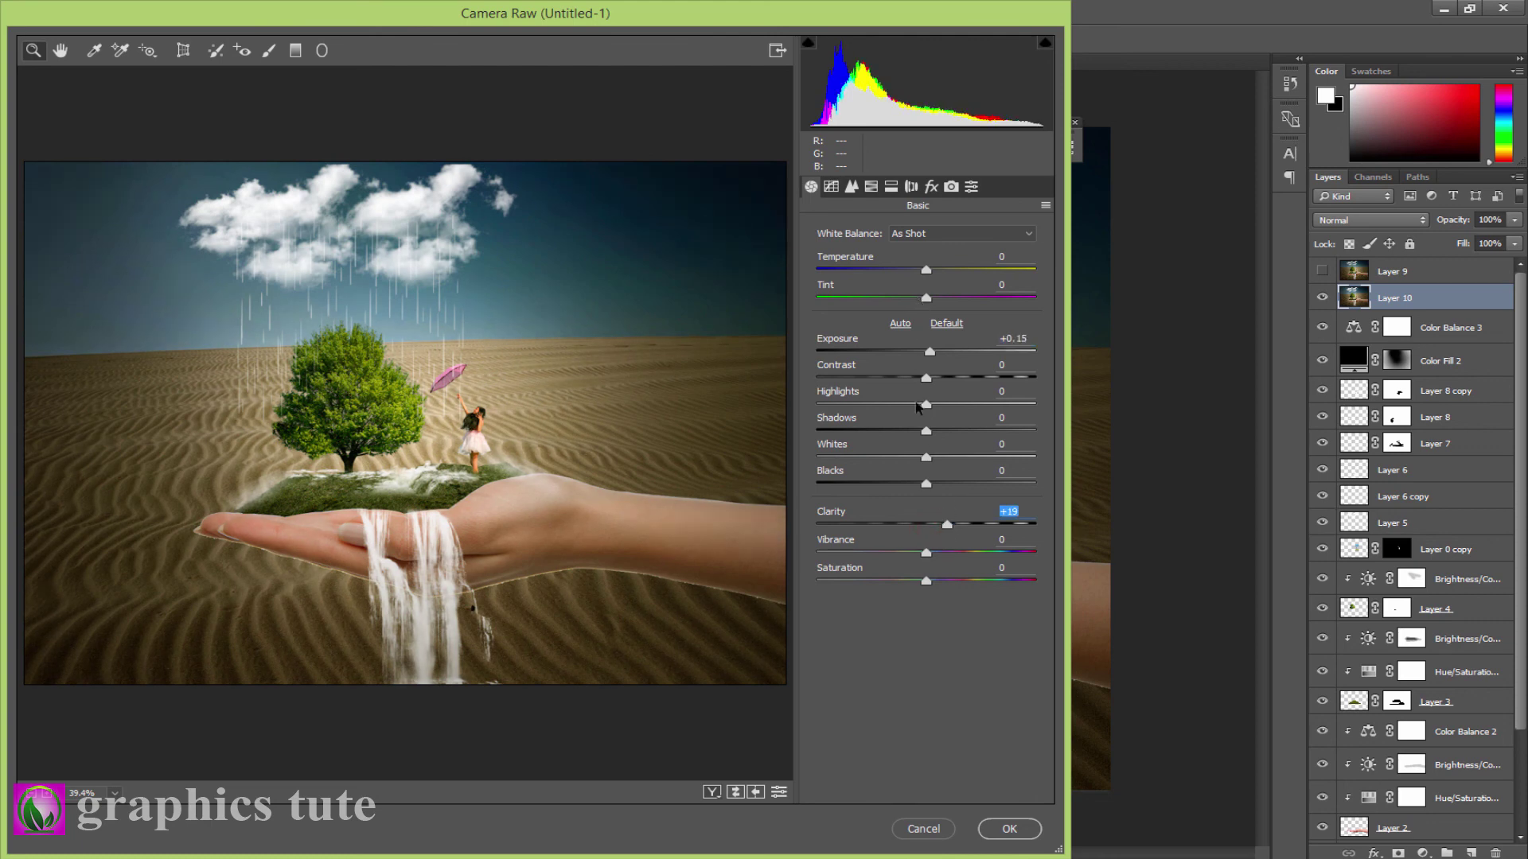
pyautogui.moveTo(926, 552); pyautogui.dragTo(961, 552)
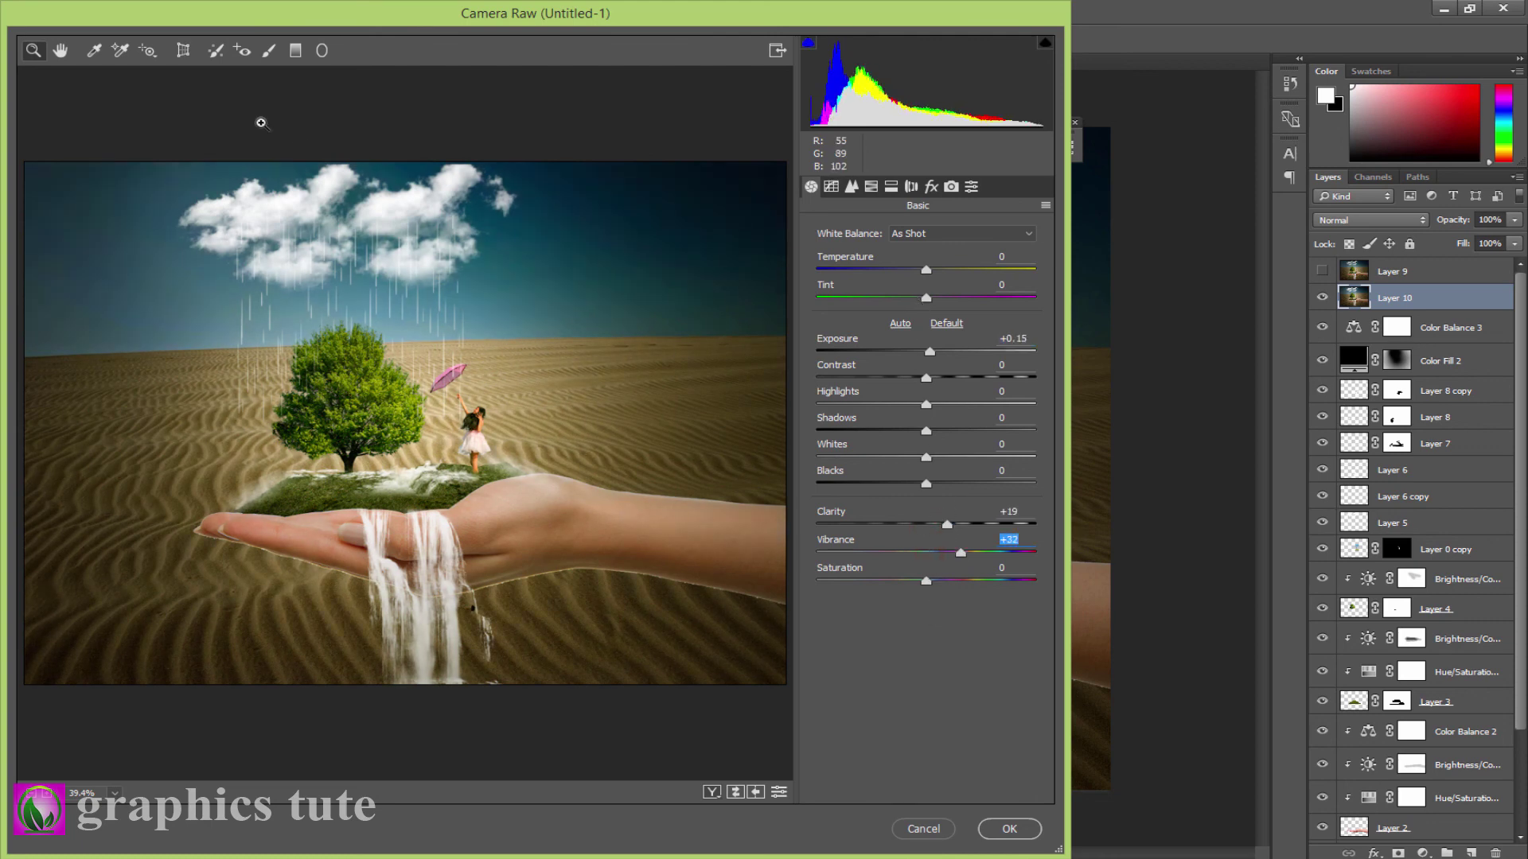
pyautogui.click(321, 50)
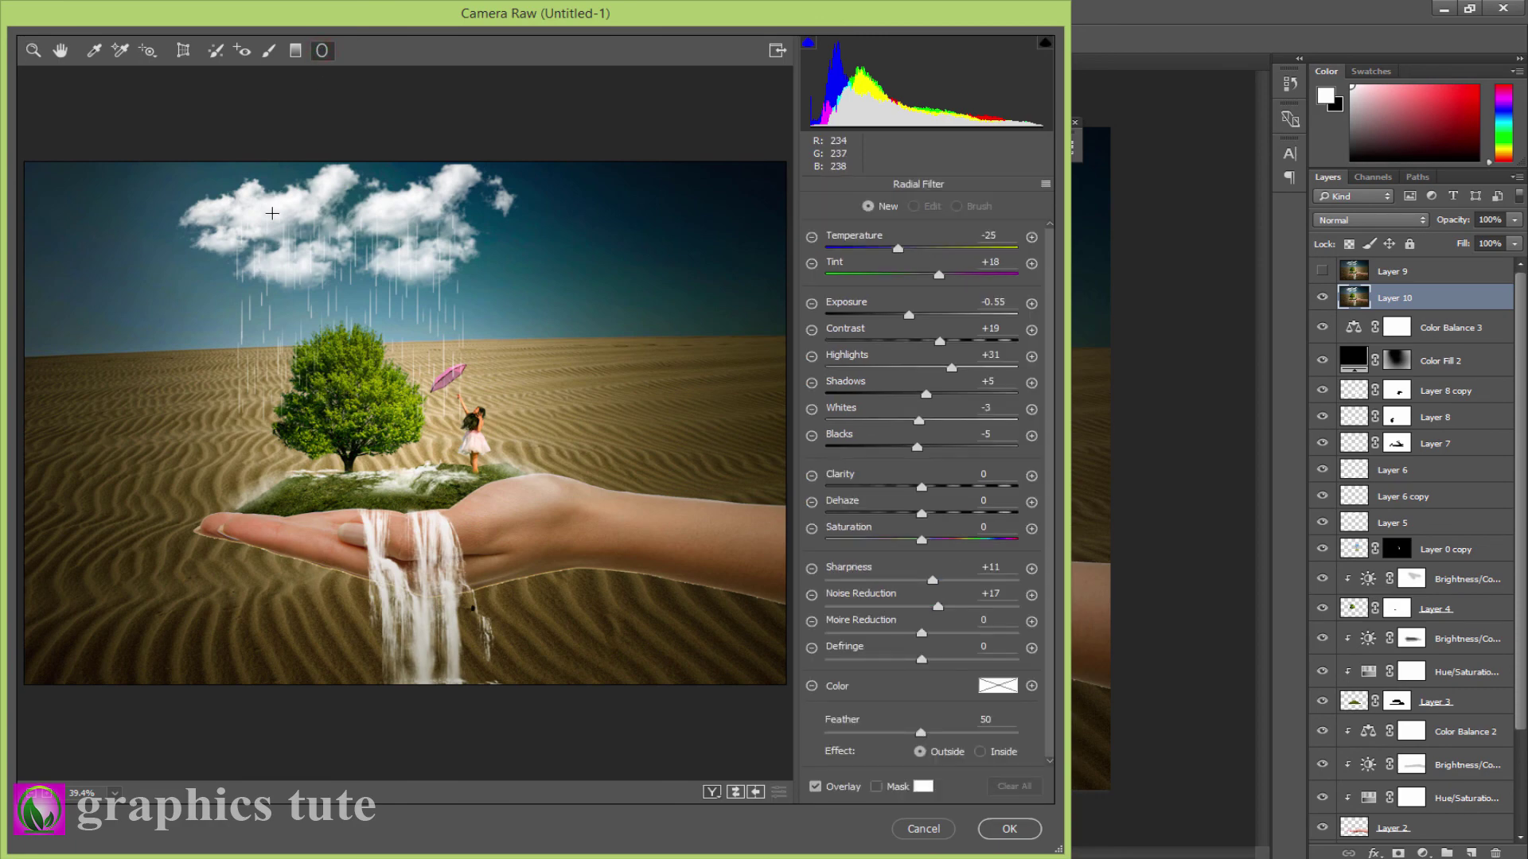
# Draw a large outside radial filter centred on the tree with Exposure -0.35.
pyautogui.moveTo(272, 214); pyautogui.dragTo(546, 439)
pyautogui.moveTo(277, 220); pyautogui.dragTo(392, 413)
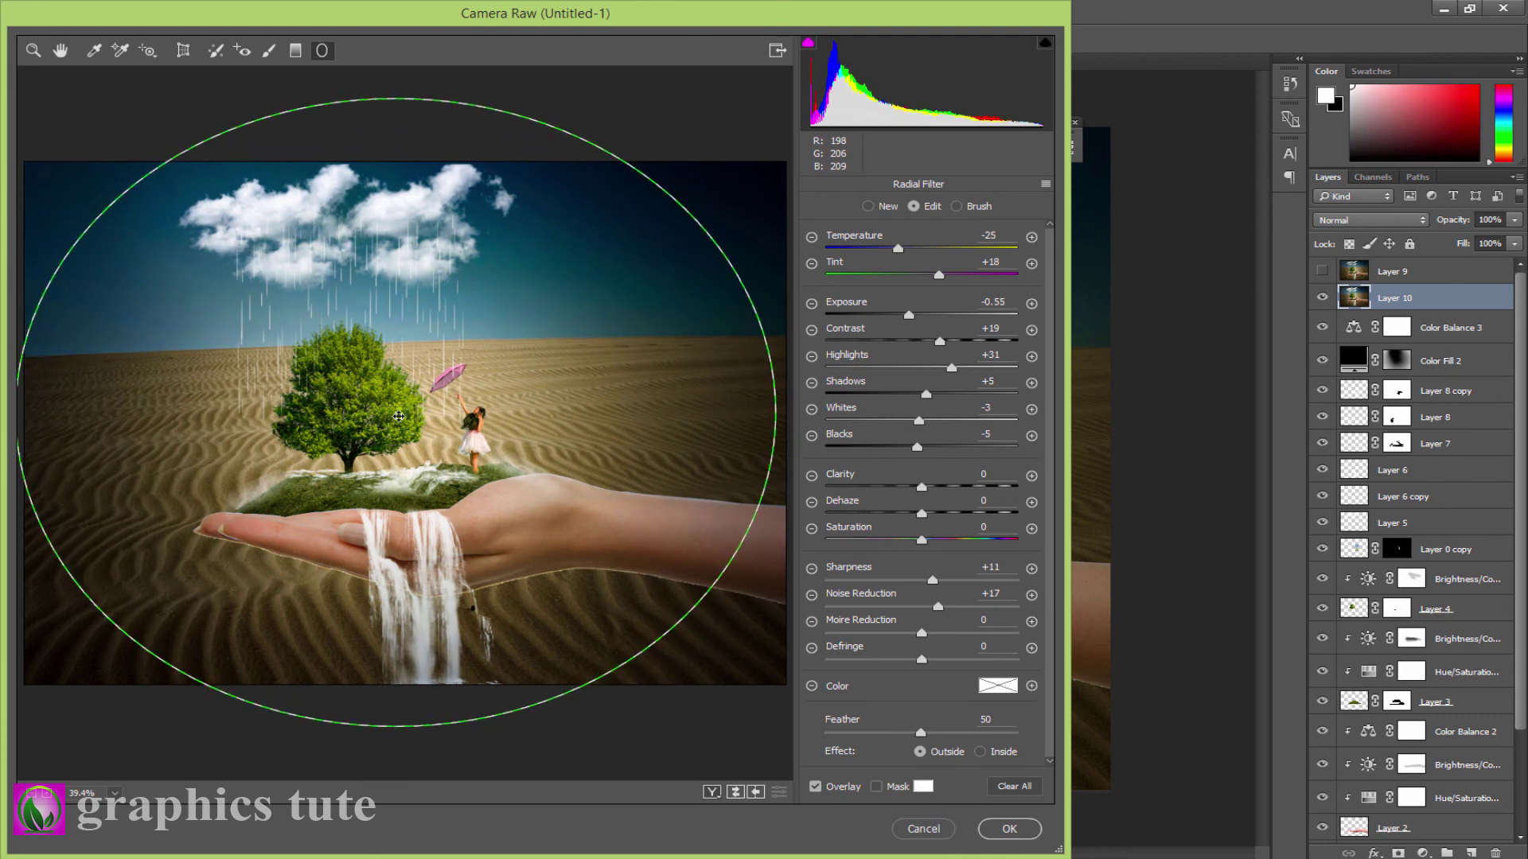
pyautogui.moveTo(392, 413); pyautogui.dragTo(403, 412)
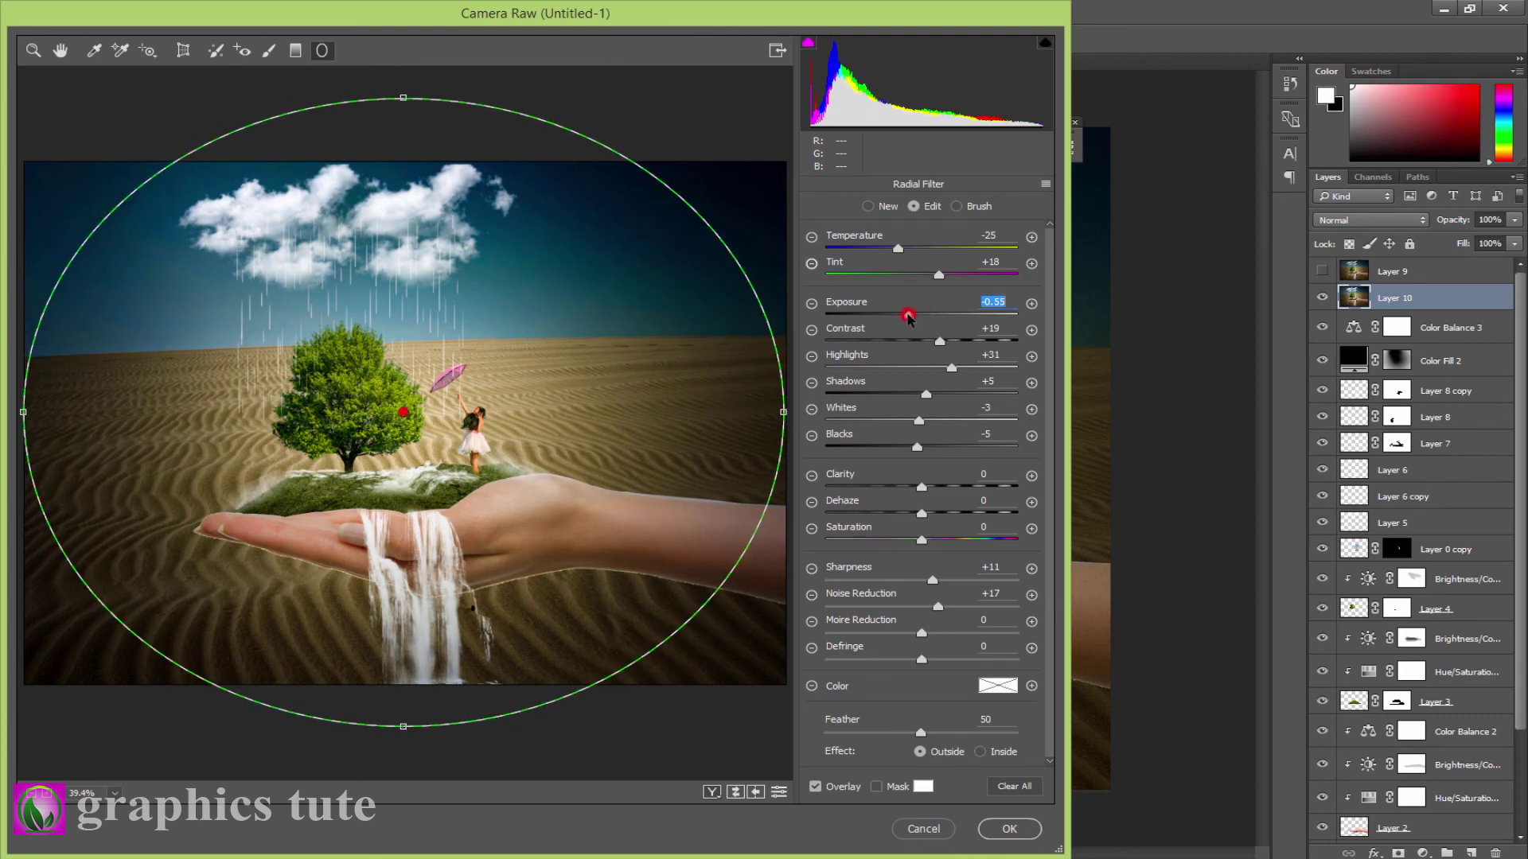
pyautogui.moveTo(908, 317); pyautogui.dragTo(917, 316)
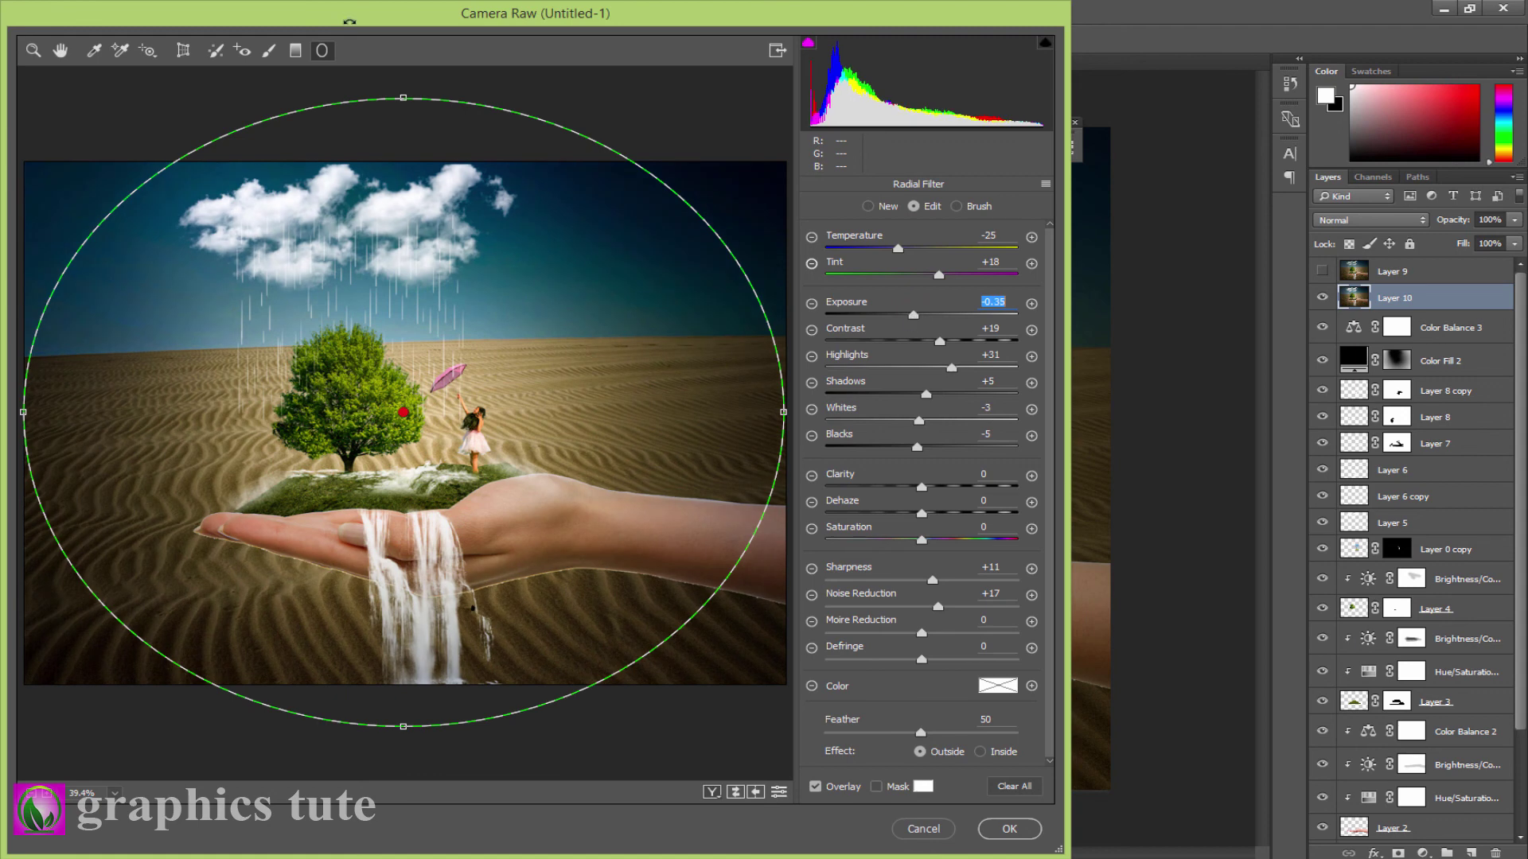
# Set Temperature +4, Tint -20, Aquas hue +22 and Blues hue +13, then apply the Camera Raw grade.
pyautogui.click(33, 51)
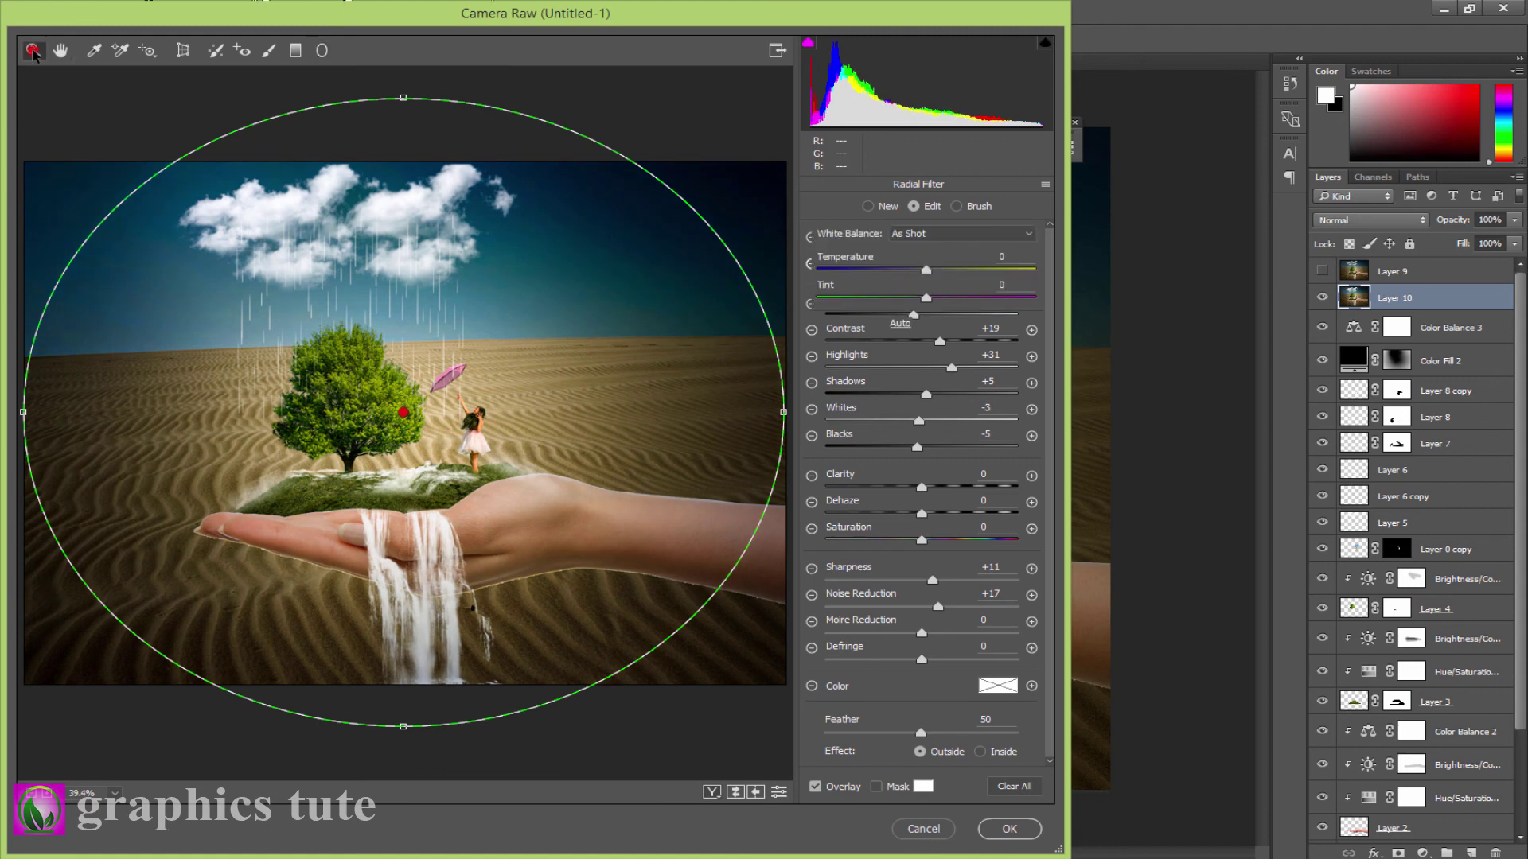
pyautogui.moveTo(927, 270); pyautogui.dragTo(904, 300)
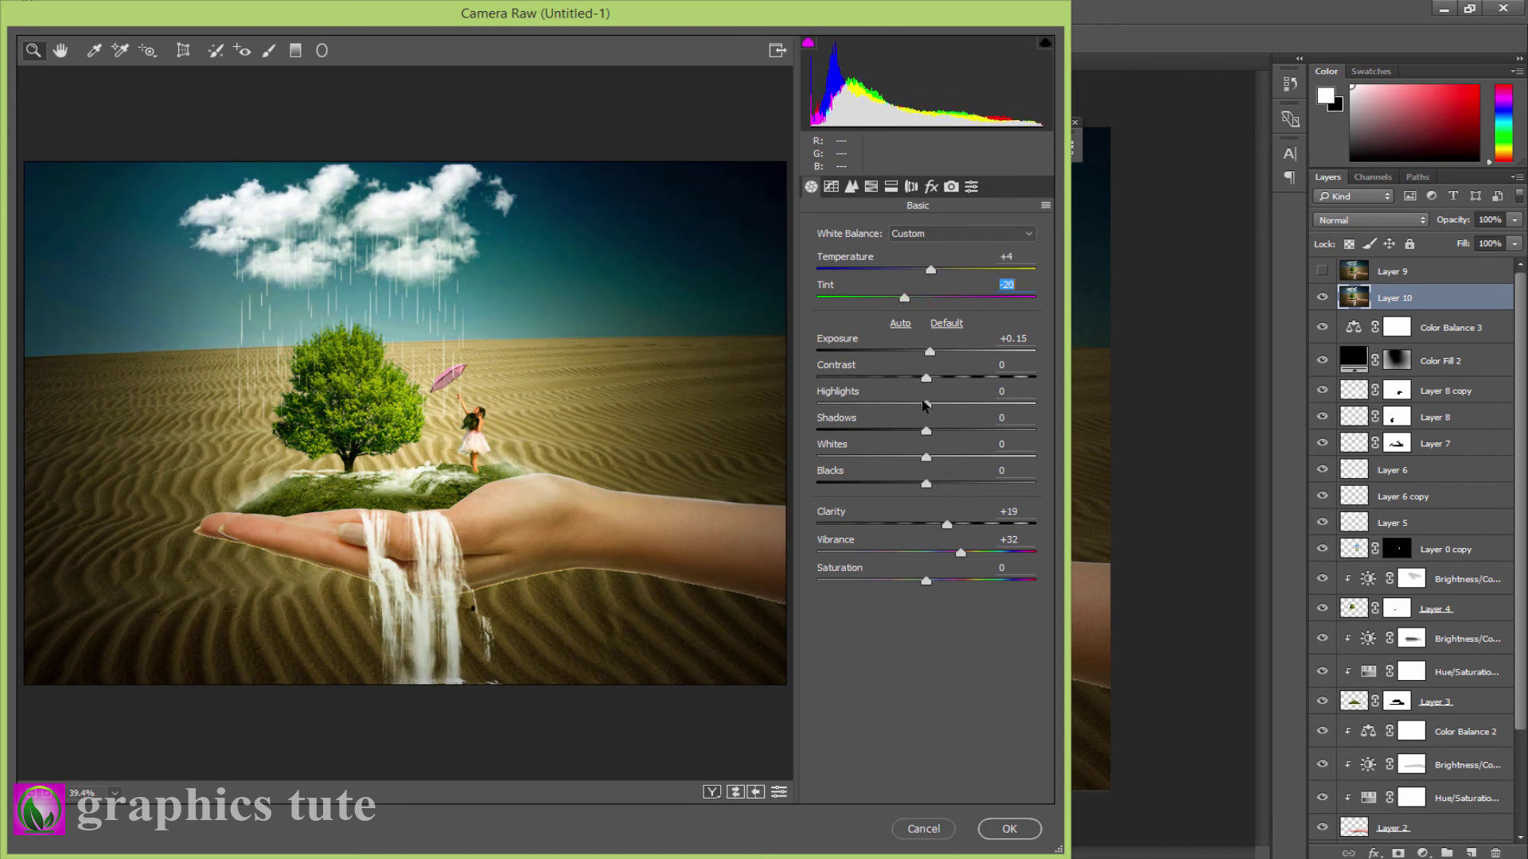
pyautogui.moveTo(925, 404)
pyautogui.mouseDown()
pyautogui.moveTo(878, 412)
pyautogui.moveTo(949, 436)
pyautogui.moveTo(948, 484)
pyautogui.moveTo(924, 484)
pyautogui.moveTo(948, 423)
pyautogui.mouseUp()
pyautogui.click(871, 188)
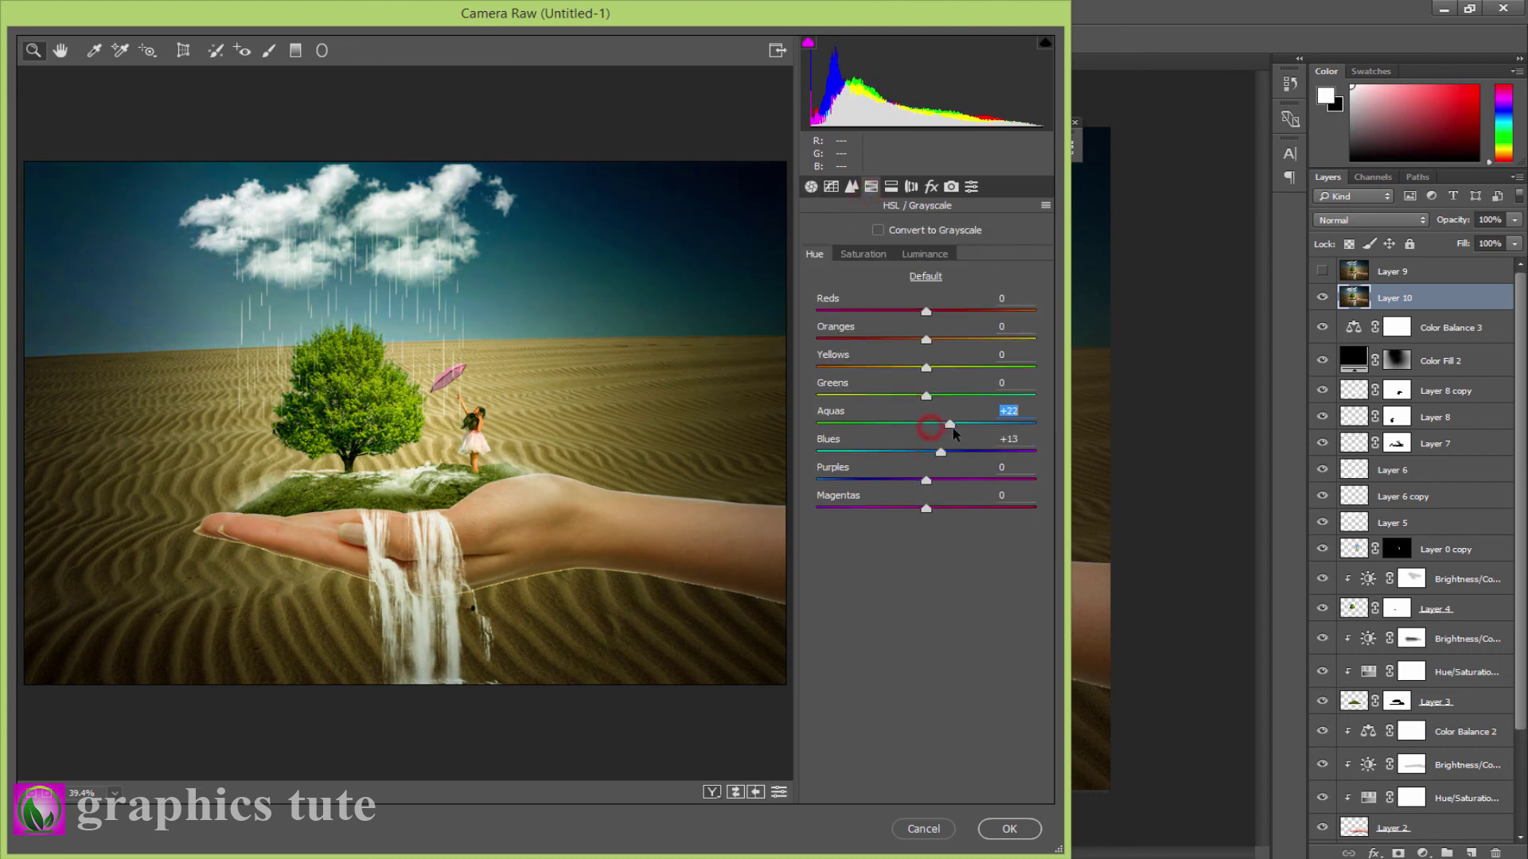
pyautogui.click(1015, 828)
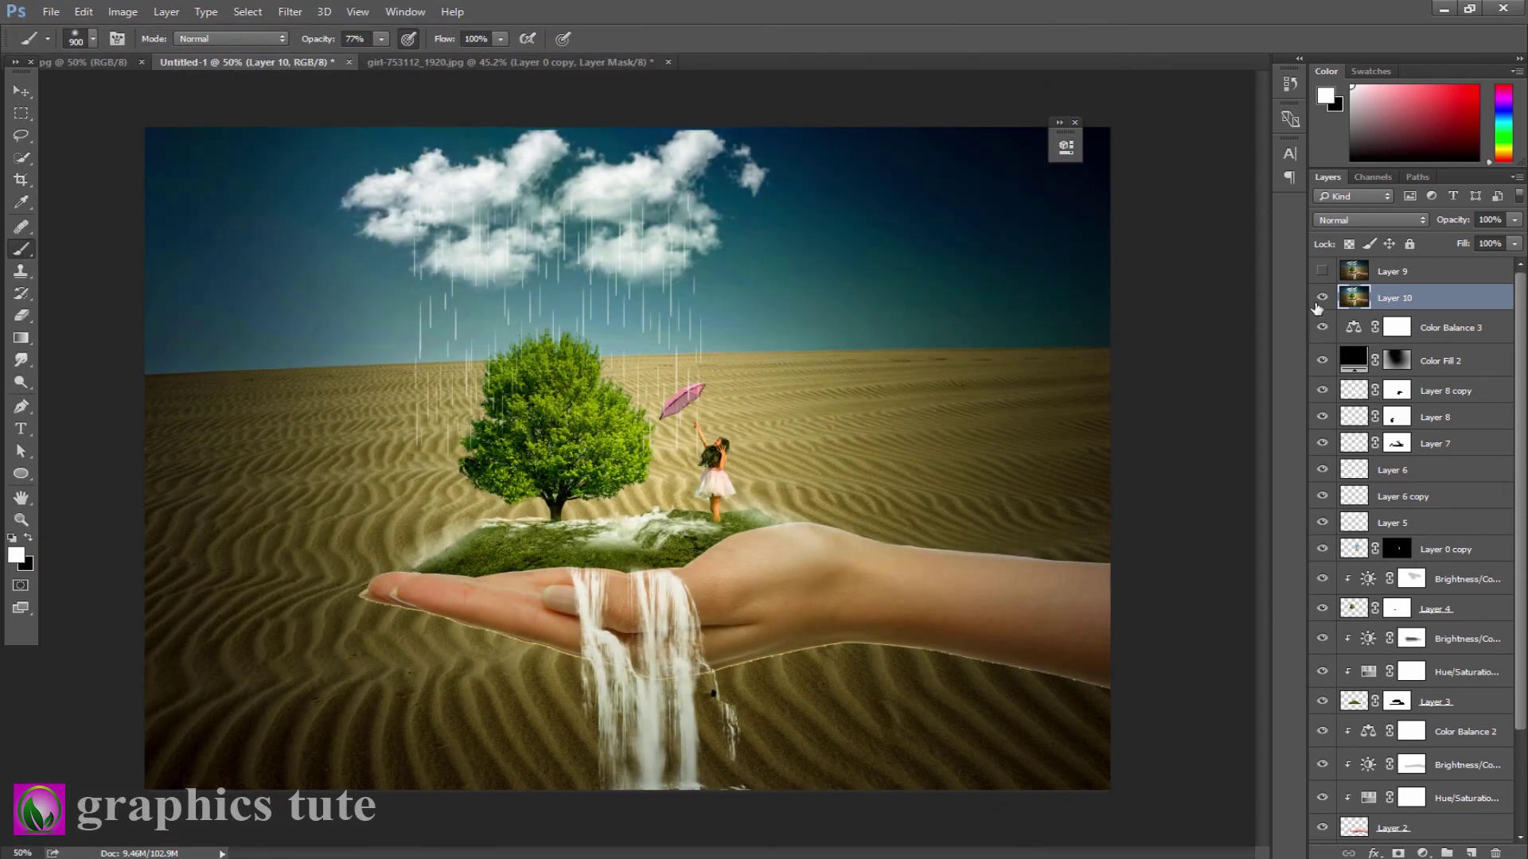
# Apply Filter > Sharpen > Sharpen More to the merged Layer 10.
pyautogui.click(1322, 298)
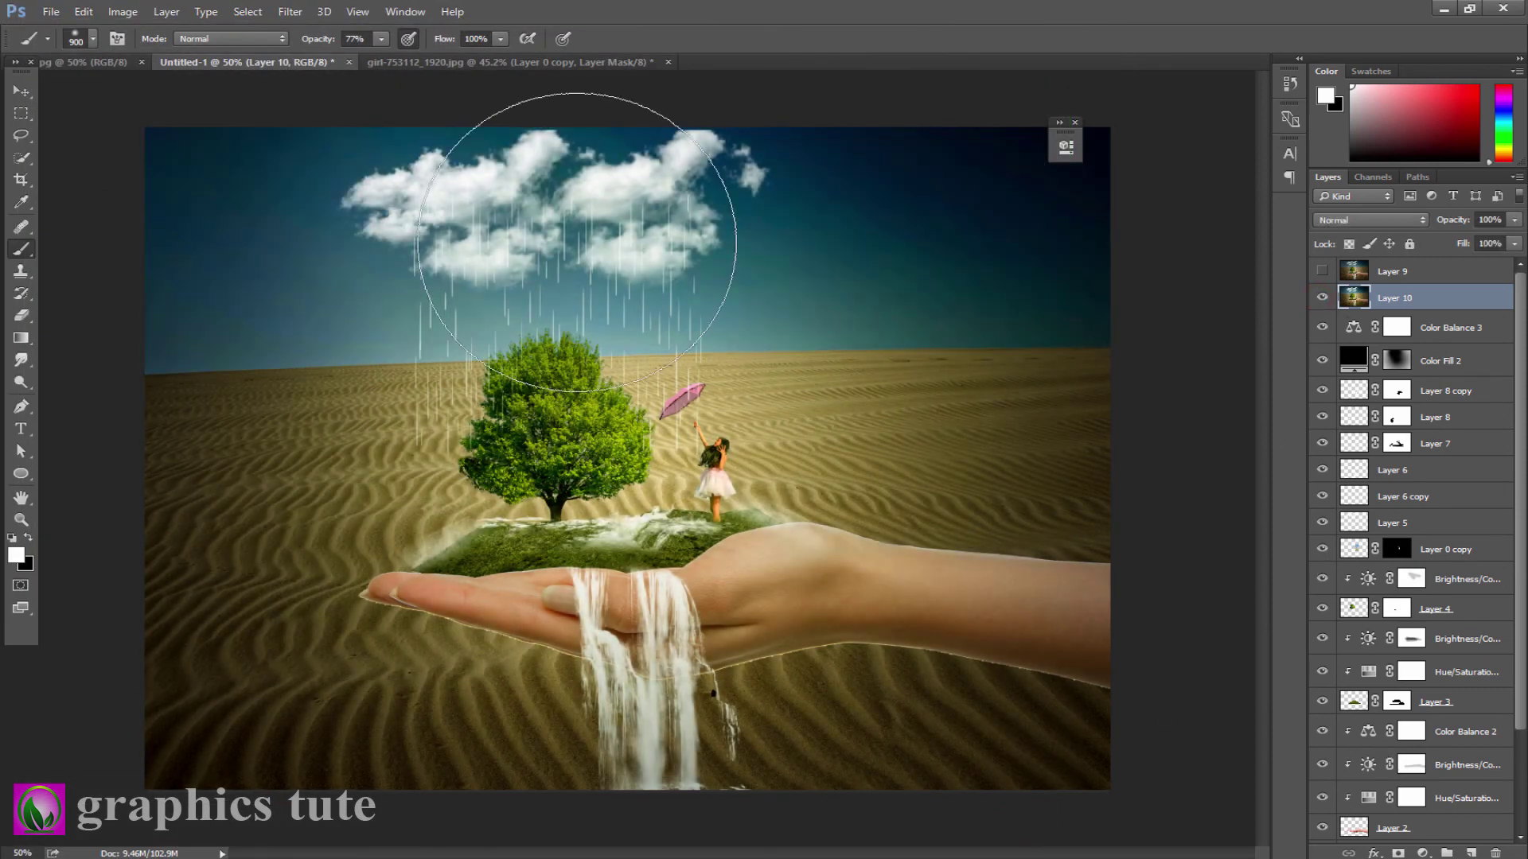
pyautogui.click(289, 11)
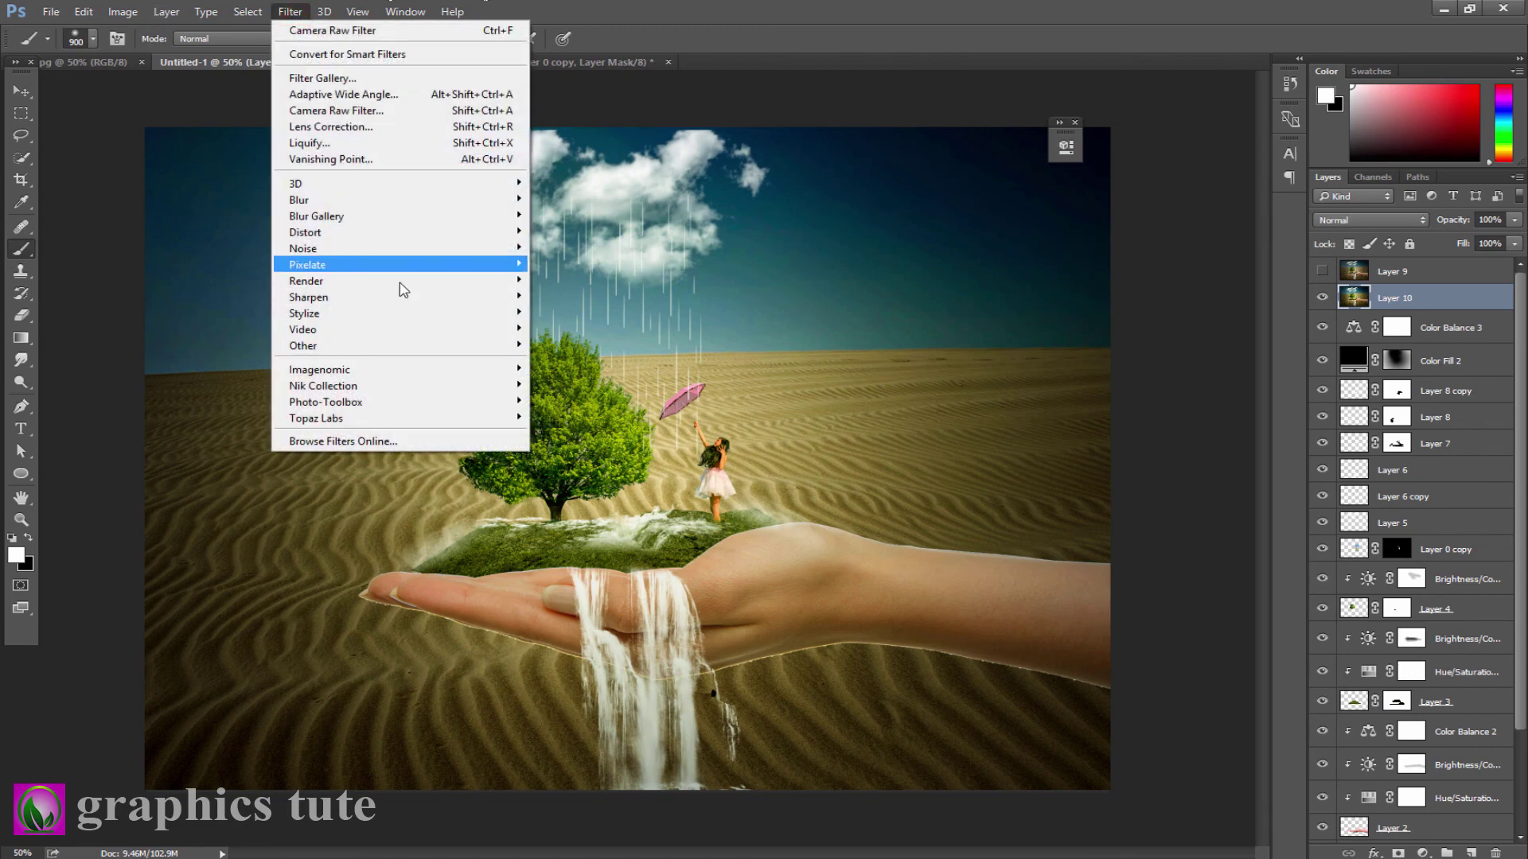
pyautogui.moveTo(308, 297)
pyautogui.click(585, 345)
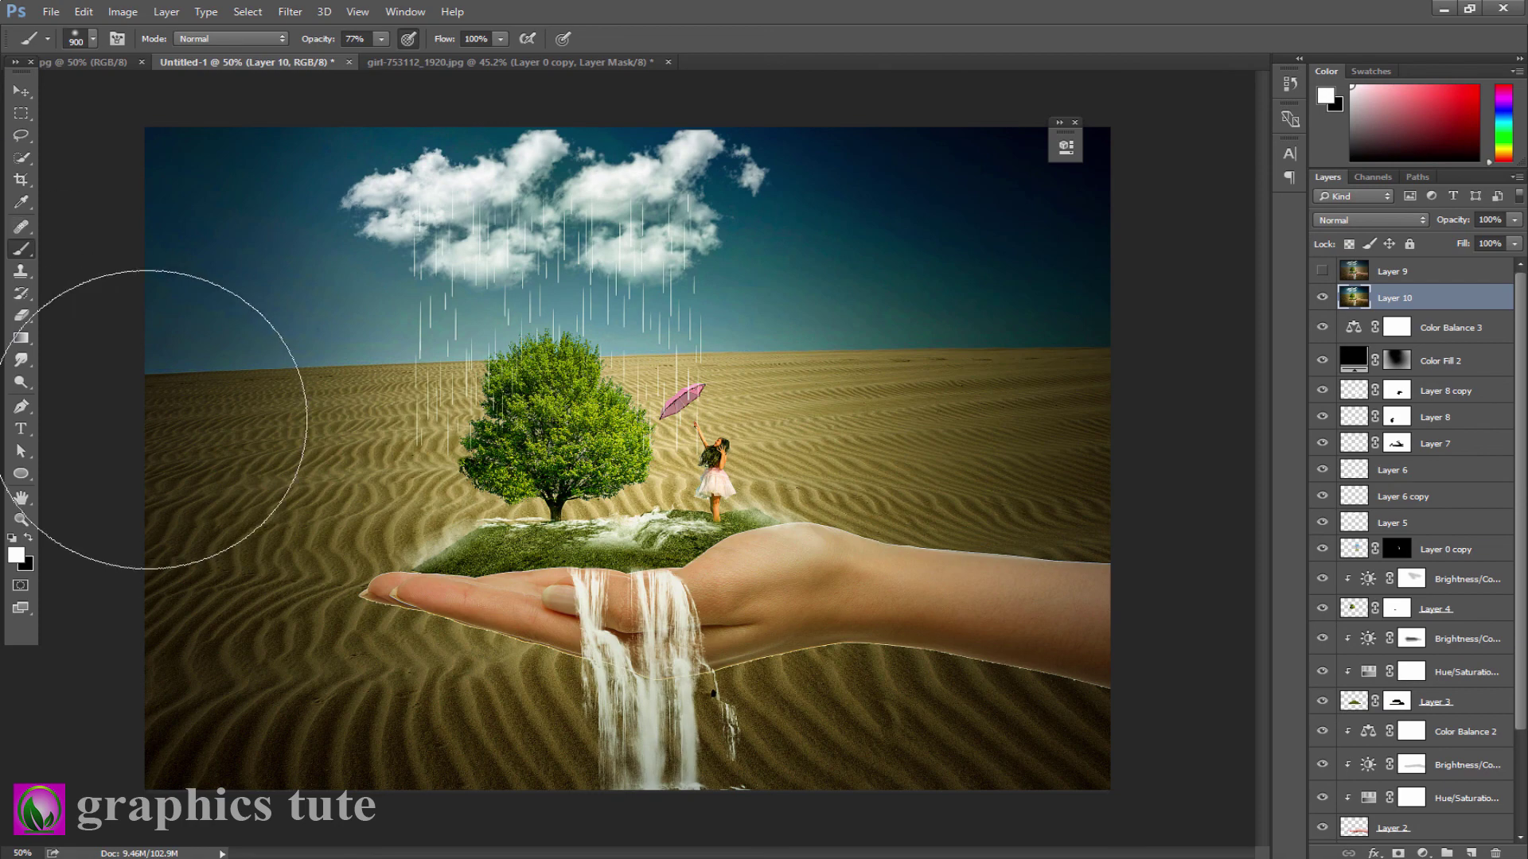
# Zoom to view the whole image and toggle Layer 10 to compare graded and ungraded versions.
pyautogui.click(19, 518)
pyautogui.moveTo(700, 553); pyautogui.dragTo(796, 572)
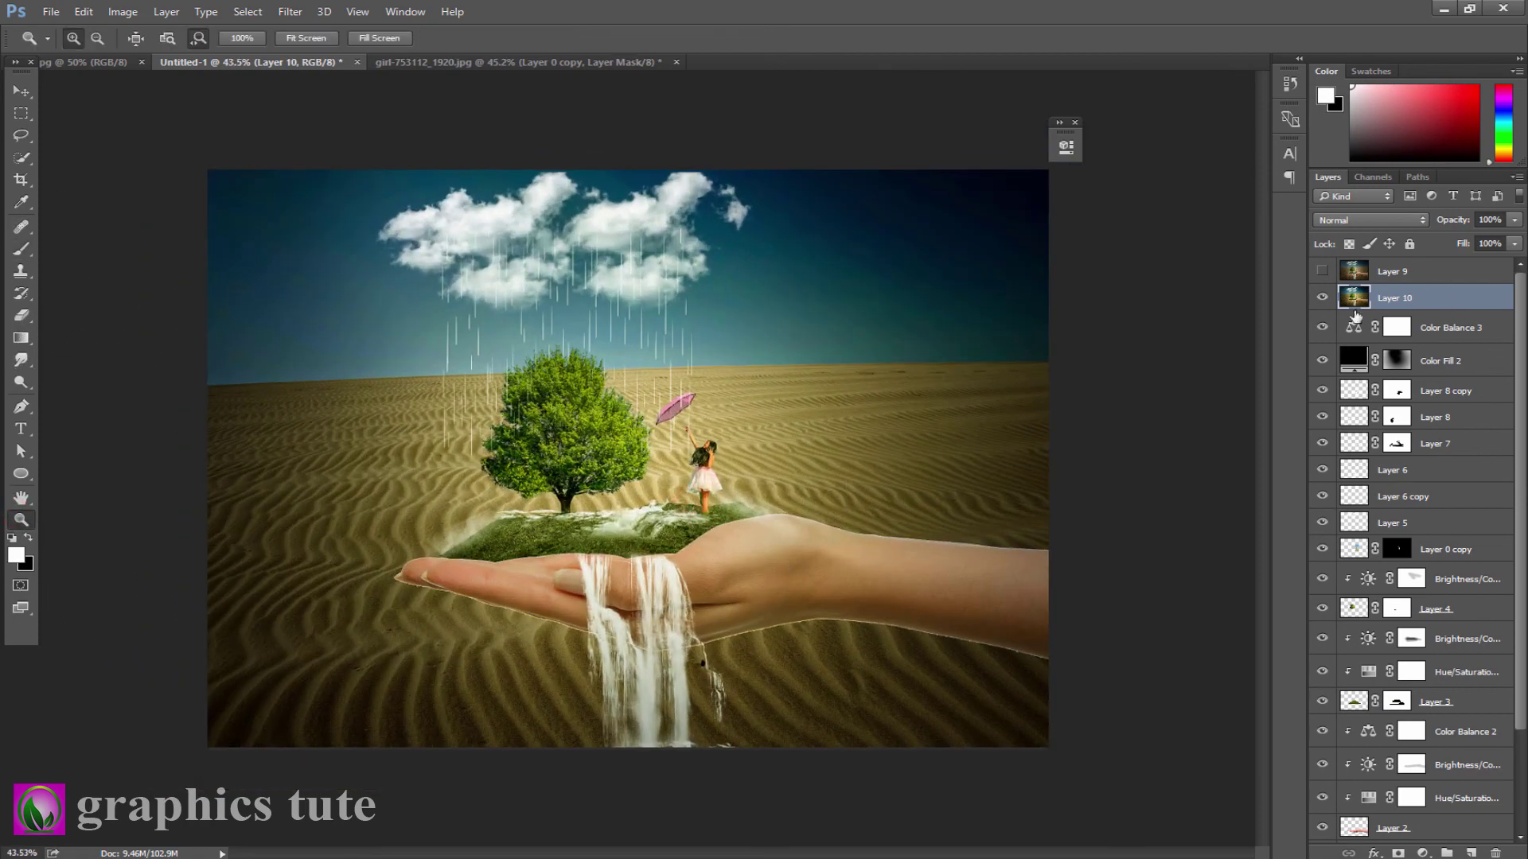
pyautogui.click(1323, 297)
pyautogui.click(1323, 298)
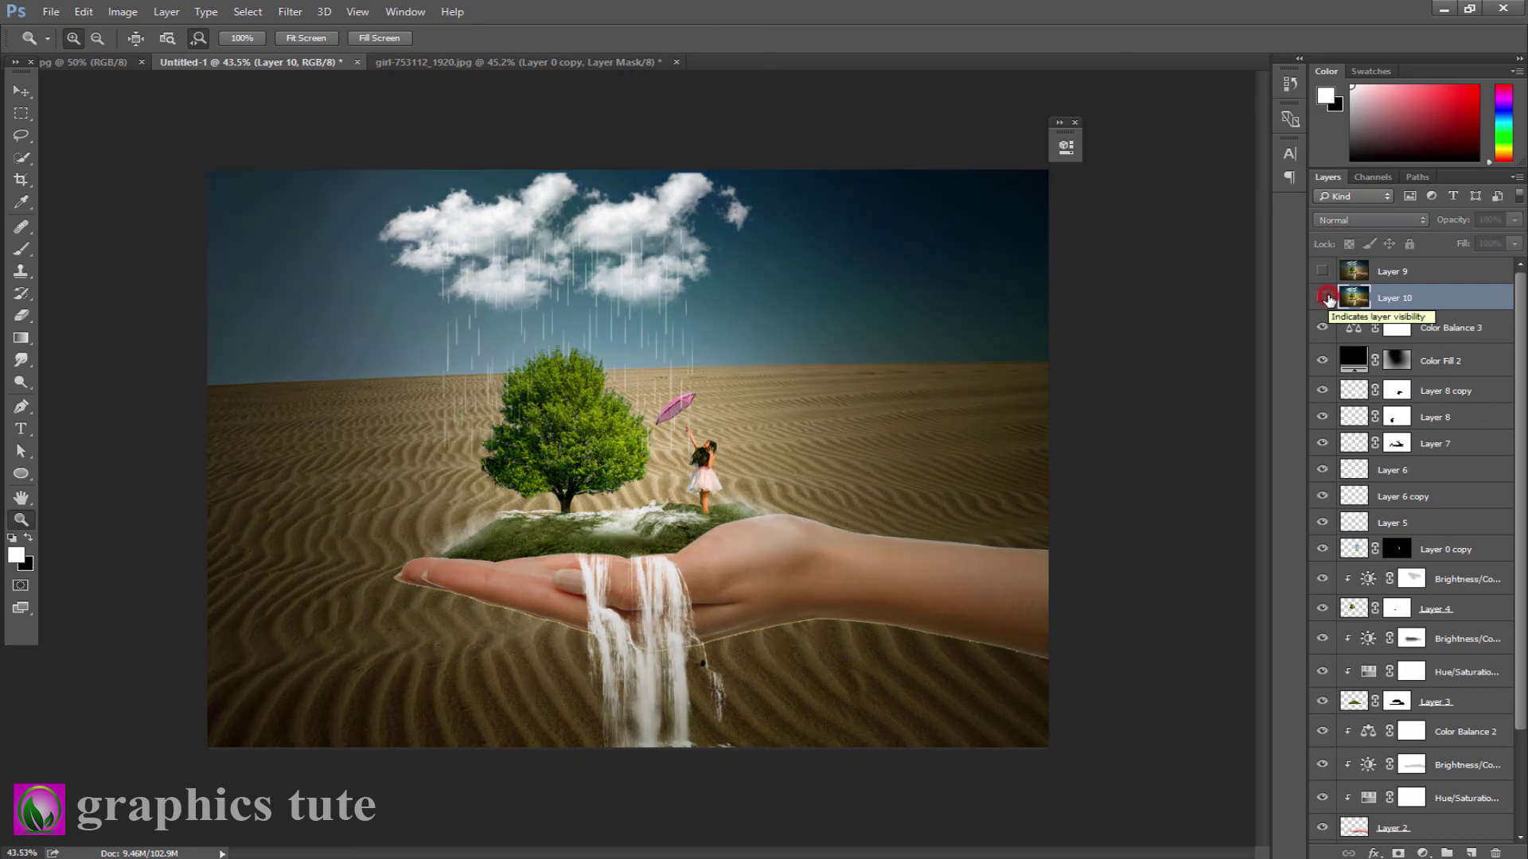
pyautogui.moveTo(787, 531)
pyautogui.mouseDown()
pyautogui.moveTo(789, 562)
pyautogui.moveTo(842, 573)
pyautogui.moveTo(700, 533)
pyautogui.moveTo(778, 551)
pyautogui.mouseUp()
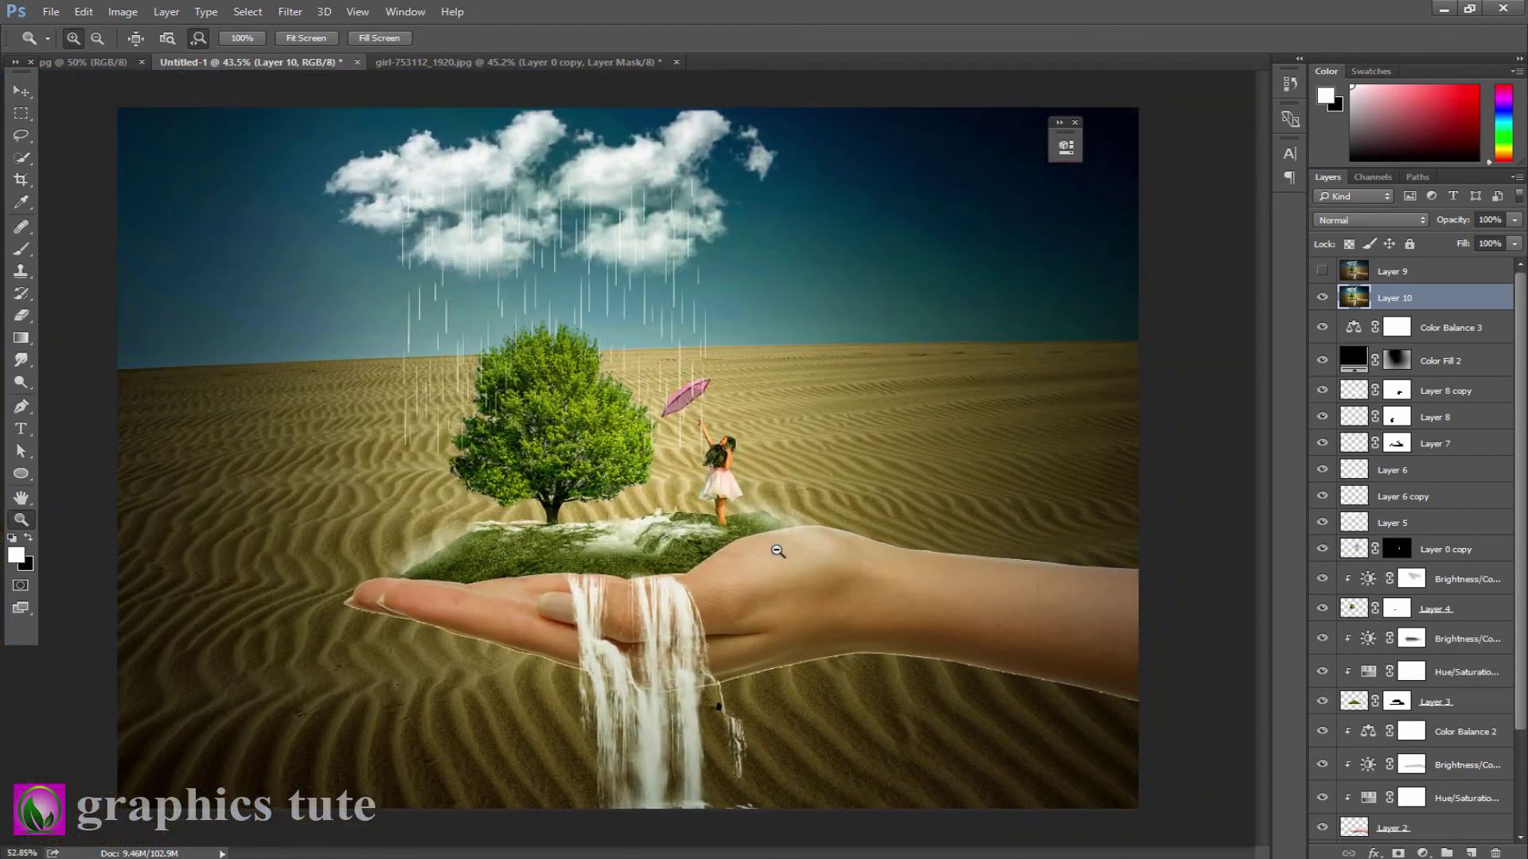